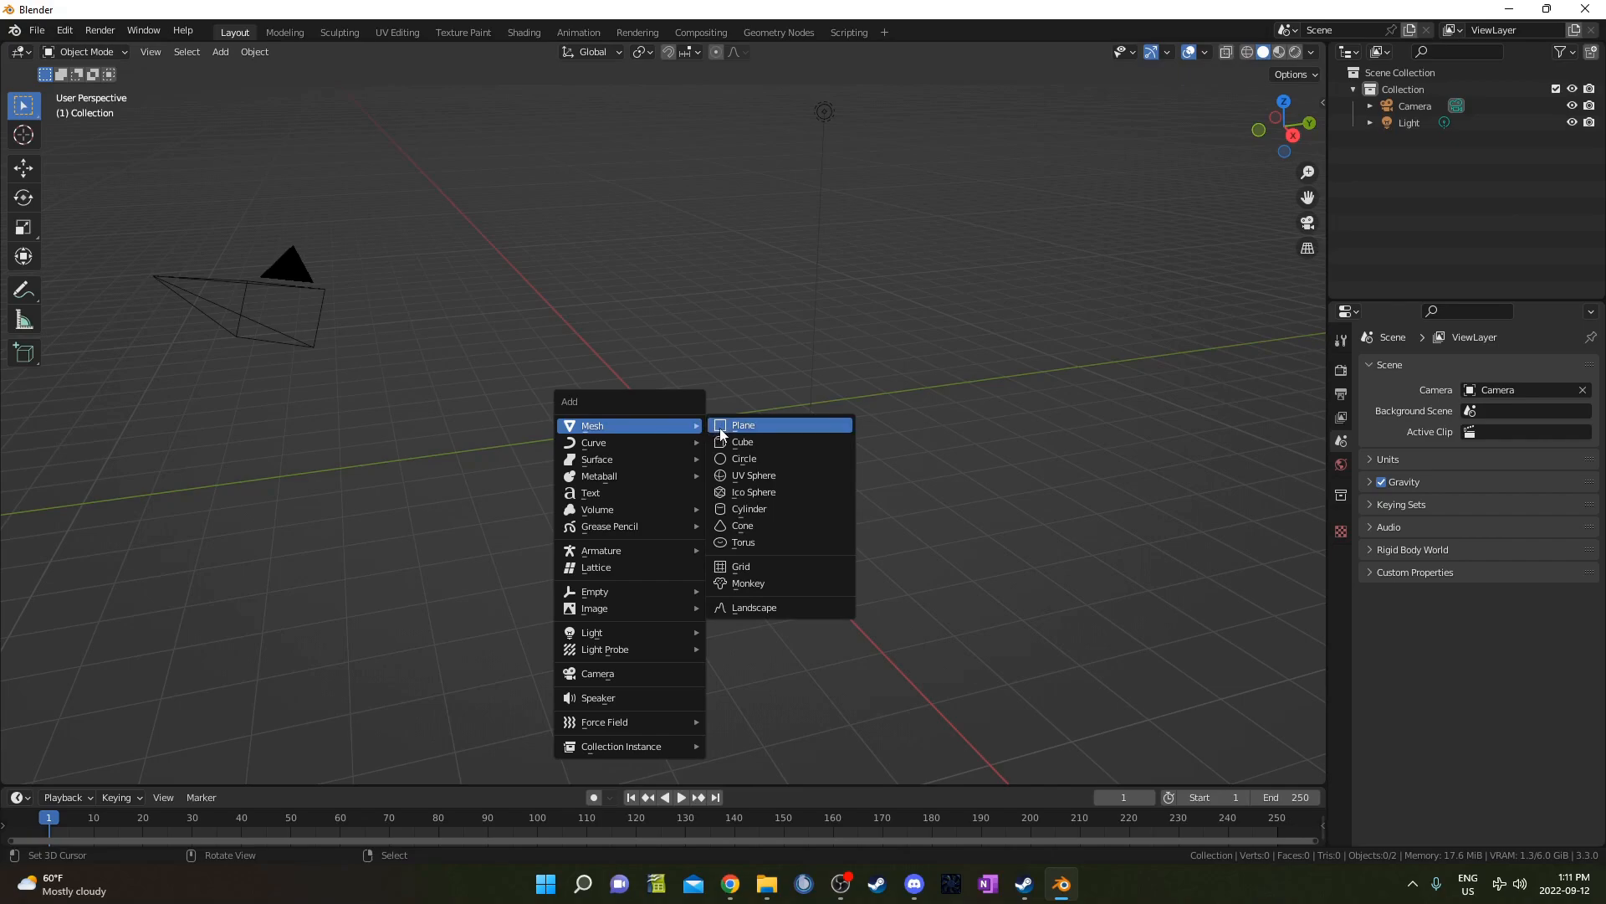
- Add a cylinder mesh with 16 vertices and its cap fill type set to Nothing
{"action": "left_click", "coordinate": [757, 508]}
{"action": "left_click", "coordinate": [167, 775]}
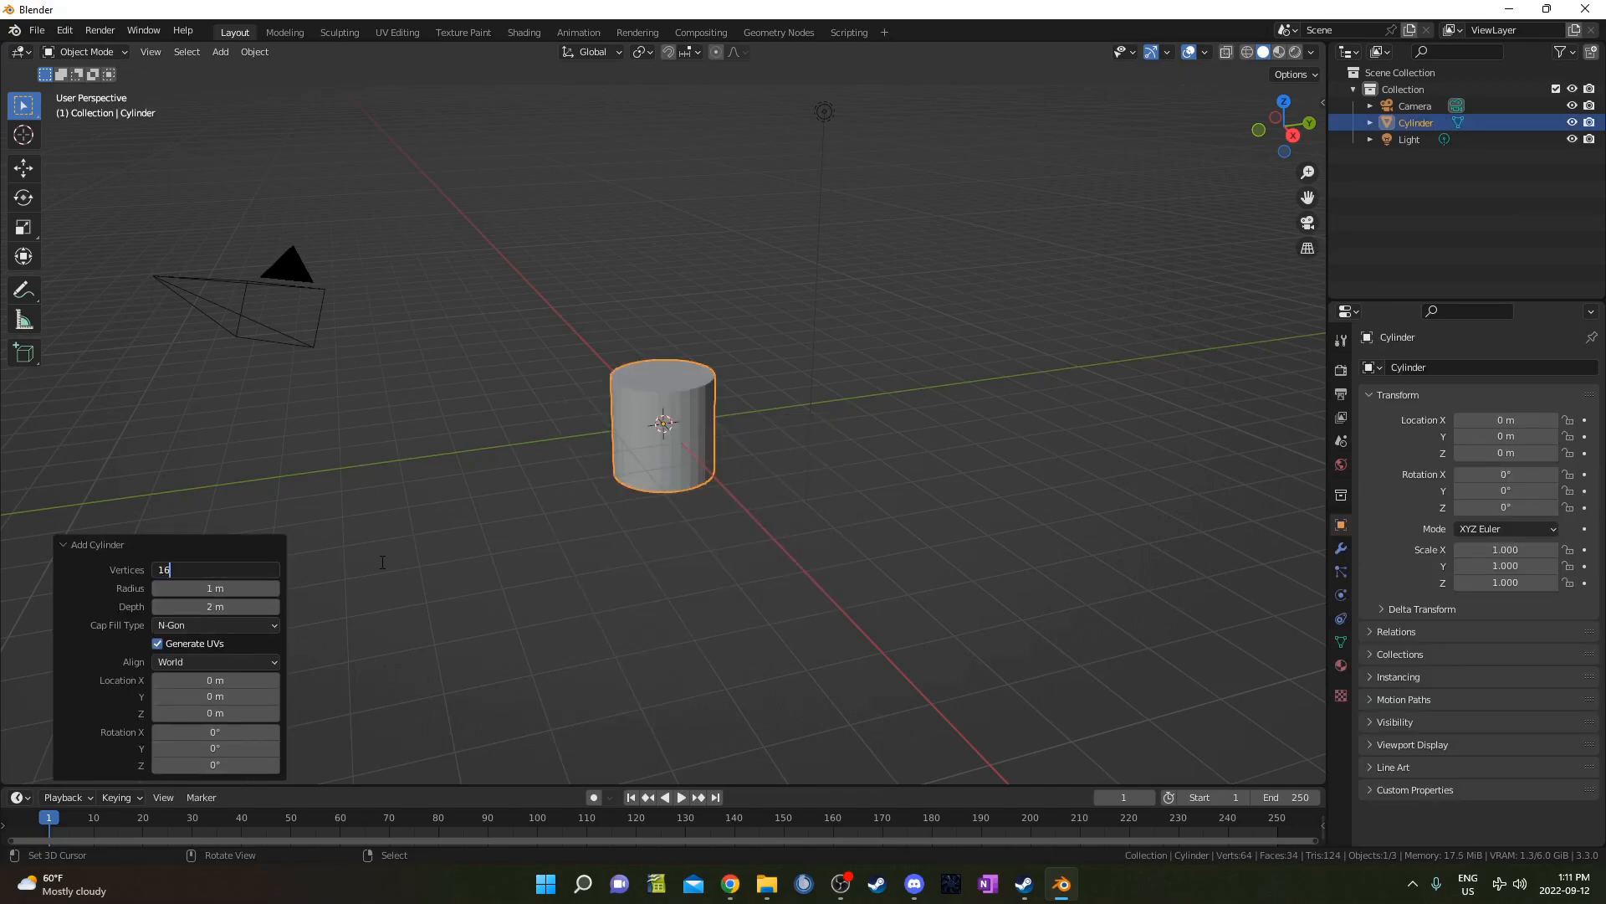
{"action": "key", "text": "Return"}
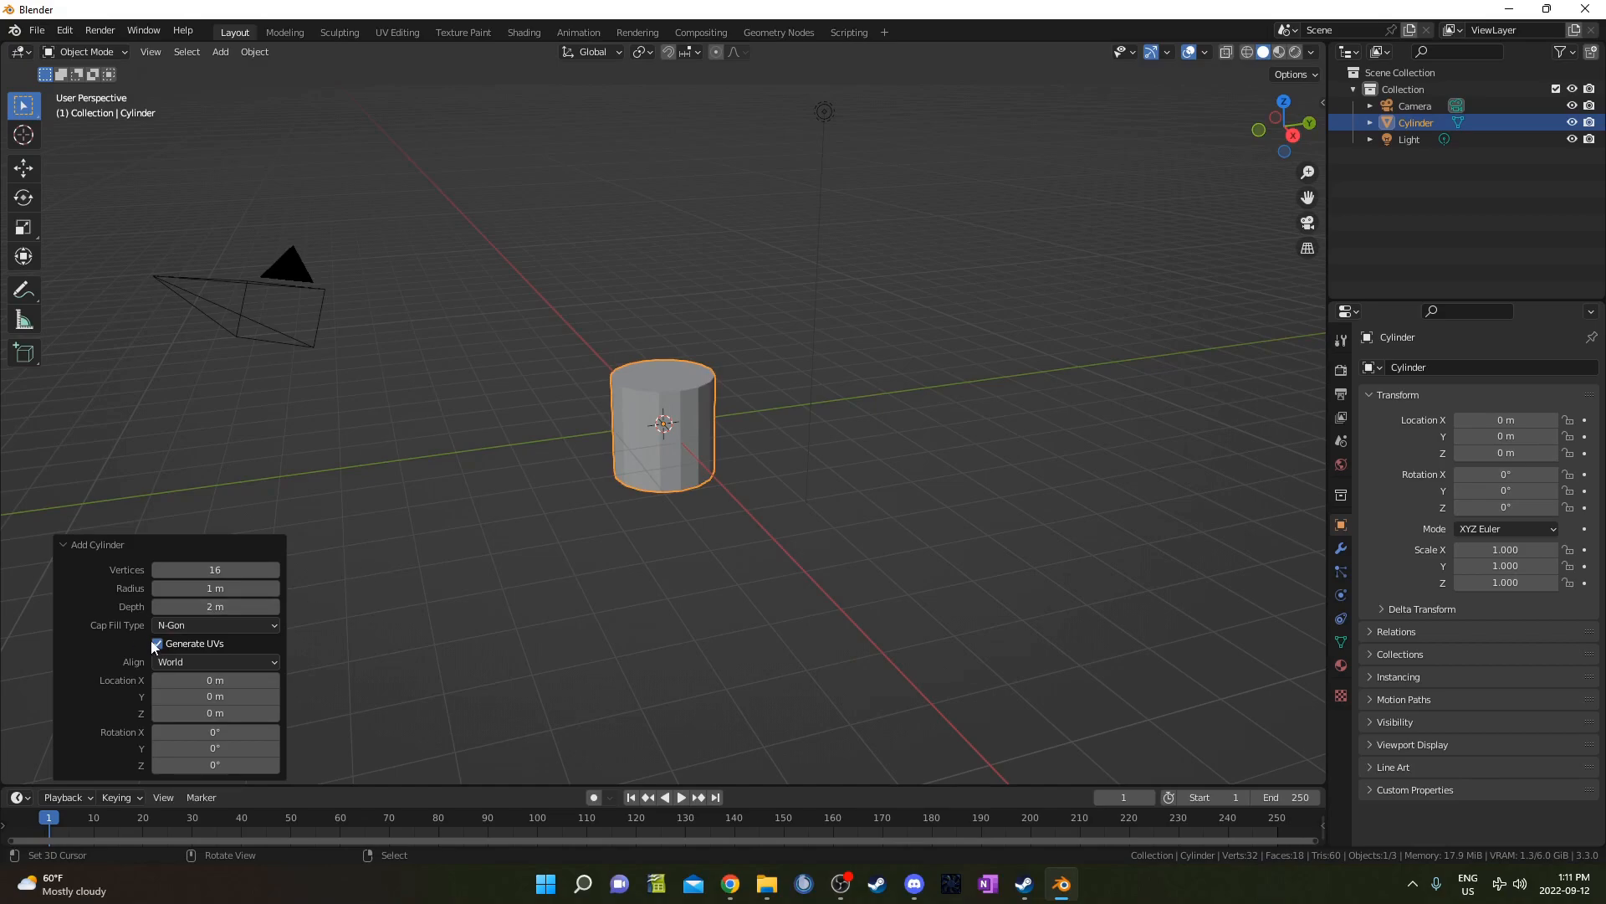
{"action": "left_click", "coordinate": [186, 625]}
{"action": "left_click", "coordinate": [184, 644]}
- Set the cylinder's dimensions to 1.52 m in X, 1.52 m in Y and 28.6 m in Z
{"action": "middle_click_drag", "start_coordinate": [377, 586], "coordinate": [667, 481]}
{"action": "scroll", "coordinate": [694, 481], "scroll_direction": "up", "scroll_amount": 2}
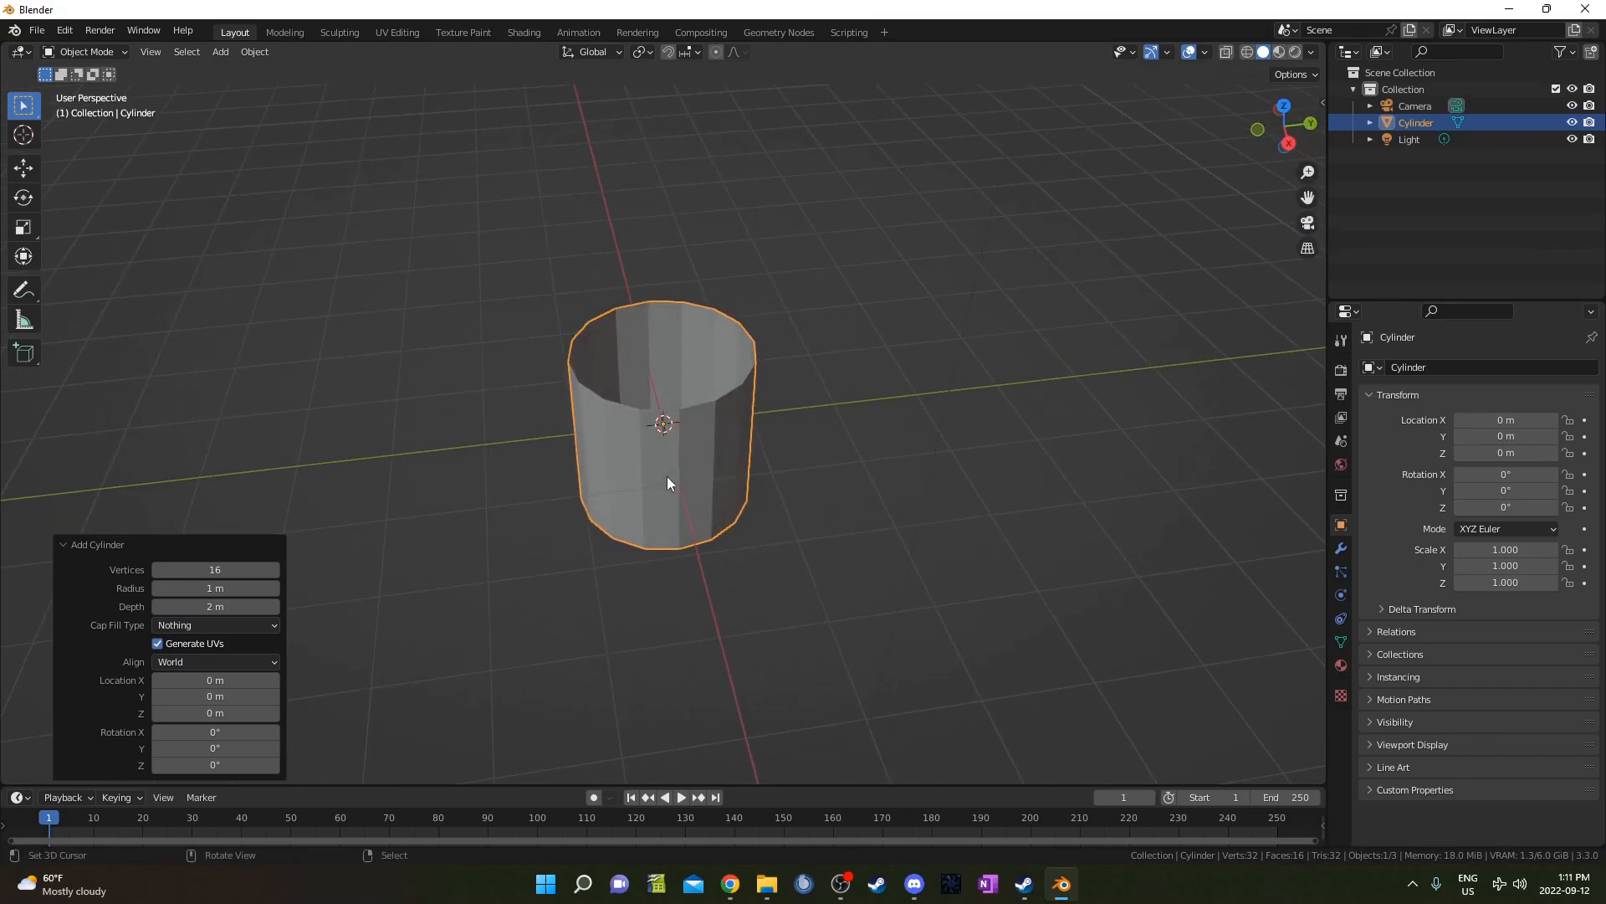
{"action": "middle_click_drag", "start_coordinate": [824, 468], "coordinate": [838, 482]}
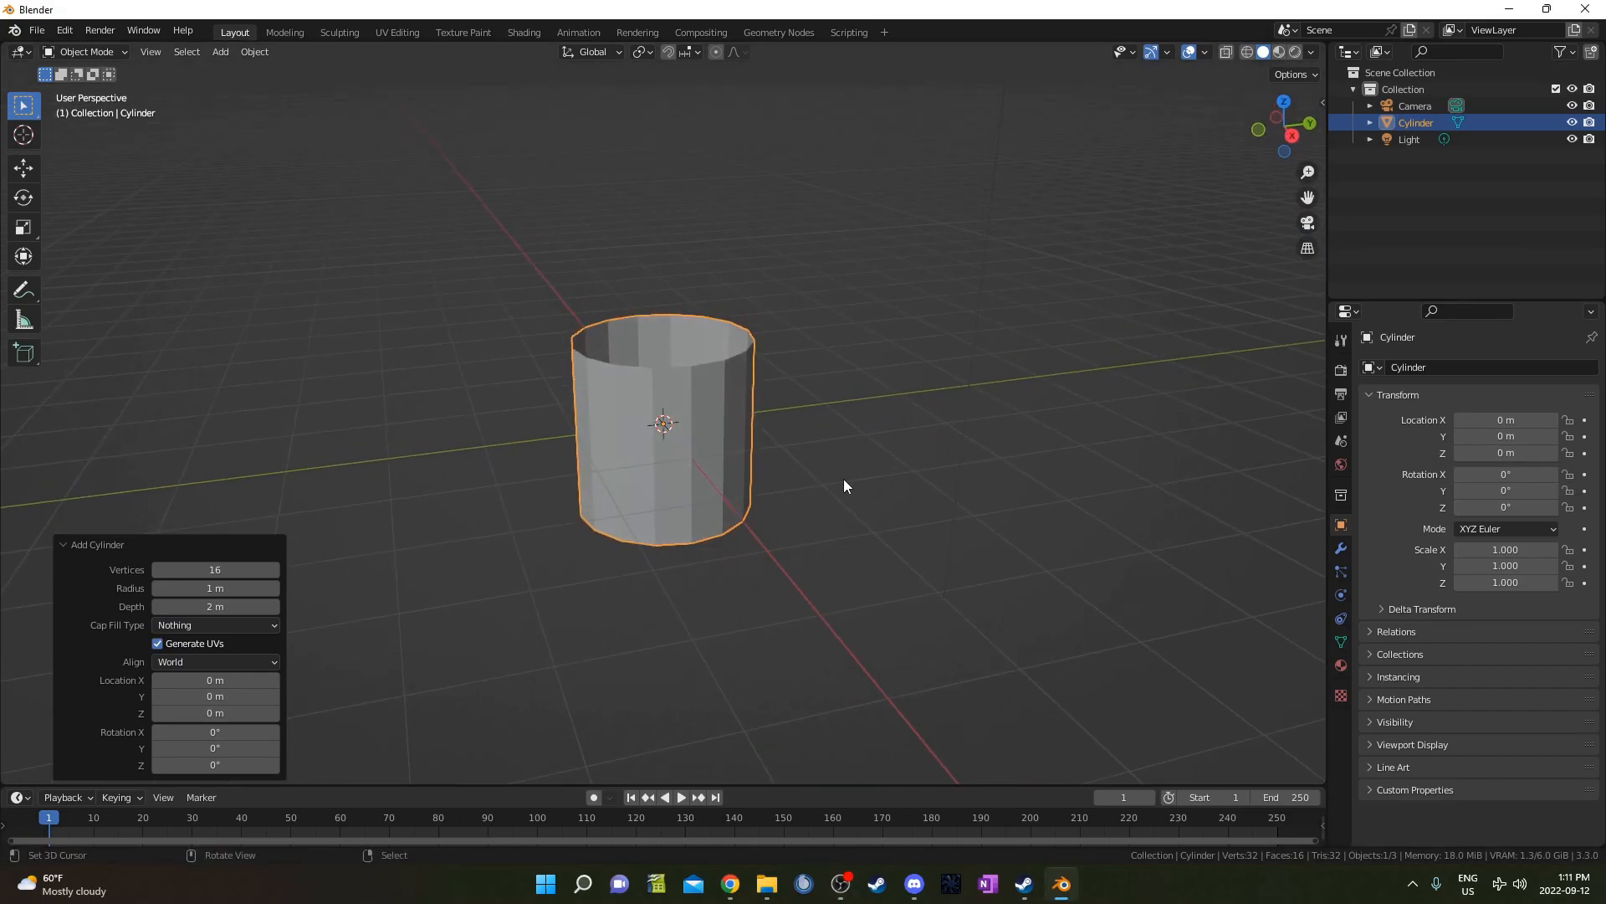
{"action": "key", "text": "n"}
{"action": "left_click", "coordinate": [1212, 363]}
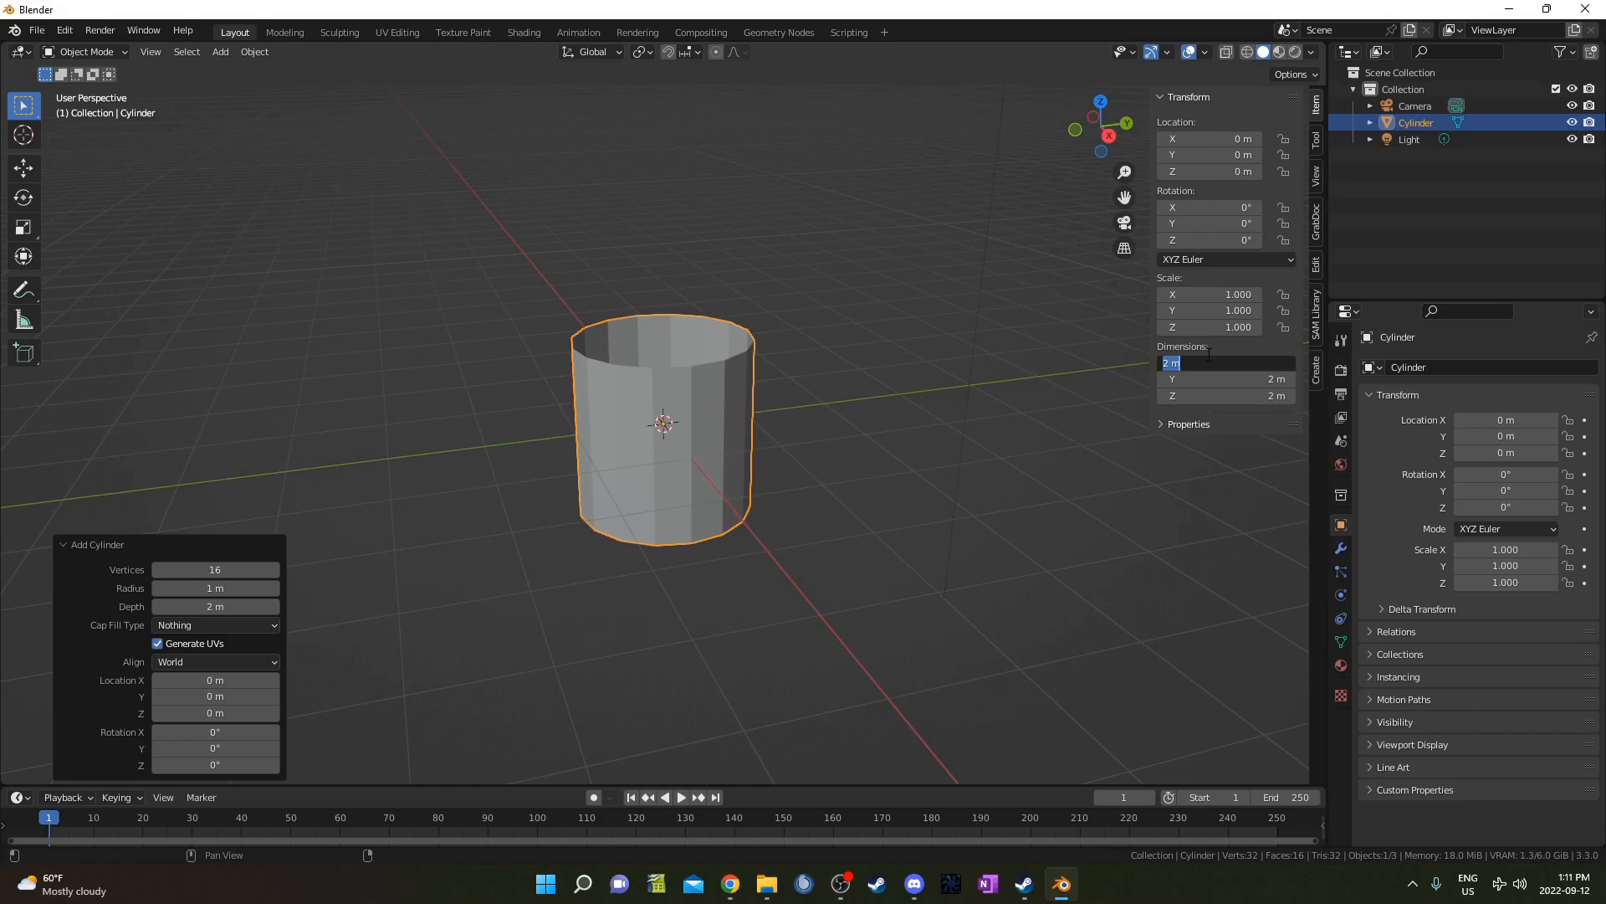
{"action": "type", "text": "1.52"}
{"action": "key", "text": "Tab"}
{"action": "type", "text": "1.52"}
{"action": "key", "text": "Tab"}
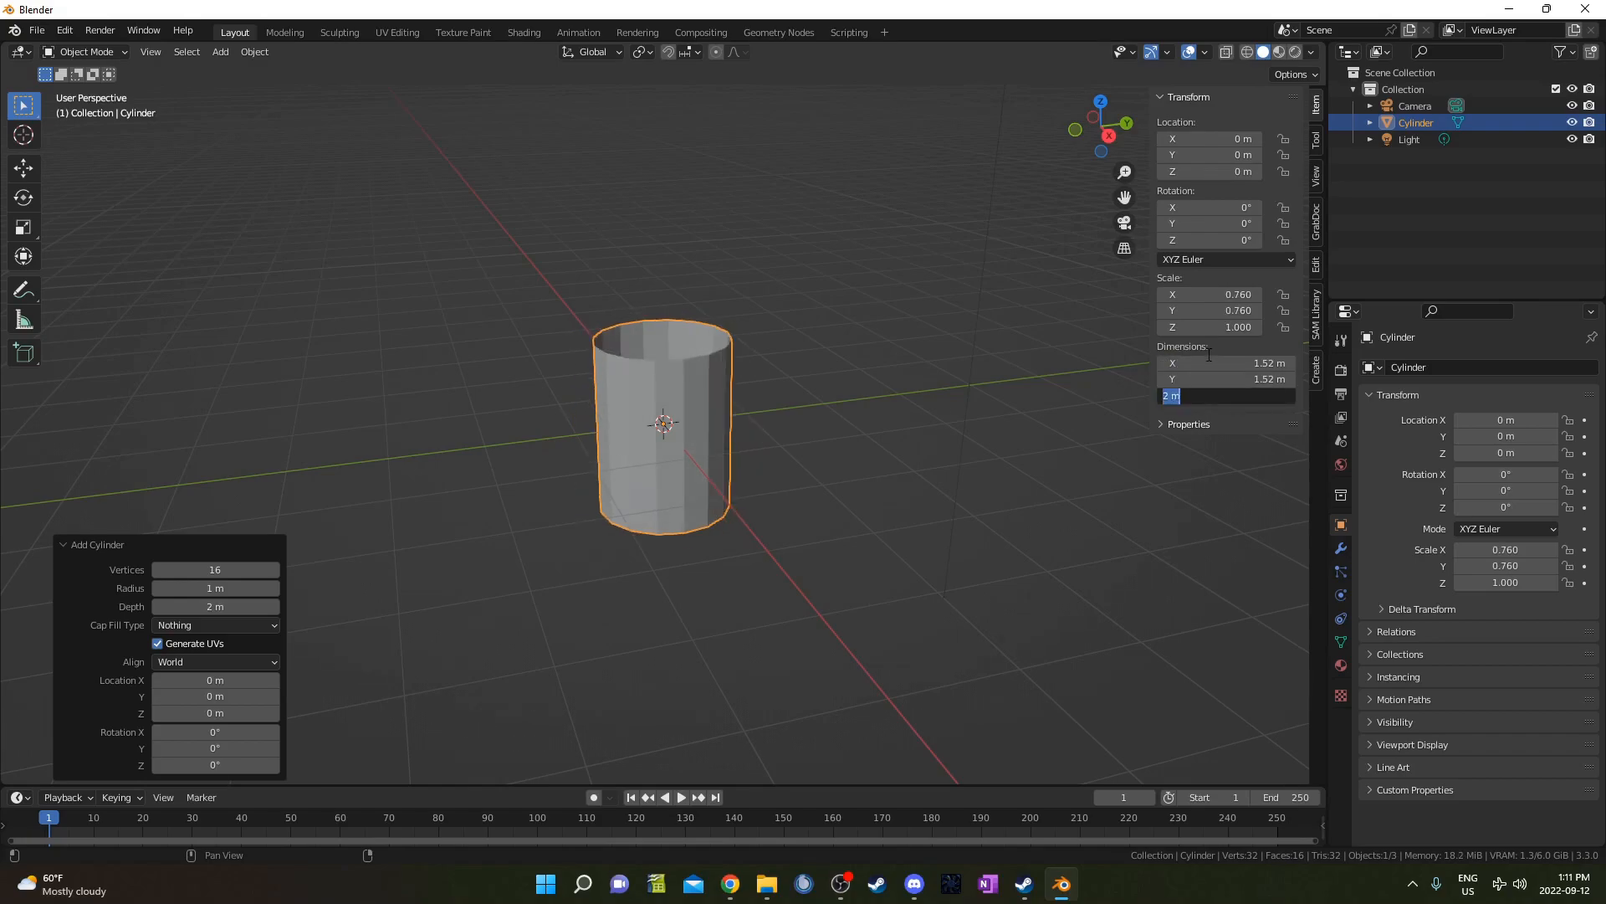
{"action": "type", "text": "28.6"}
{"action": "key", "text": "Return"}
- Raise the cylinder so its base rests on the ground grid by setting its Z location to 14.3 m
{"action": "scroll", "coordinate": [810, 446], "scroll_direction": "down", "scroll_amount": 5}
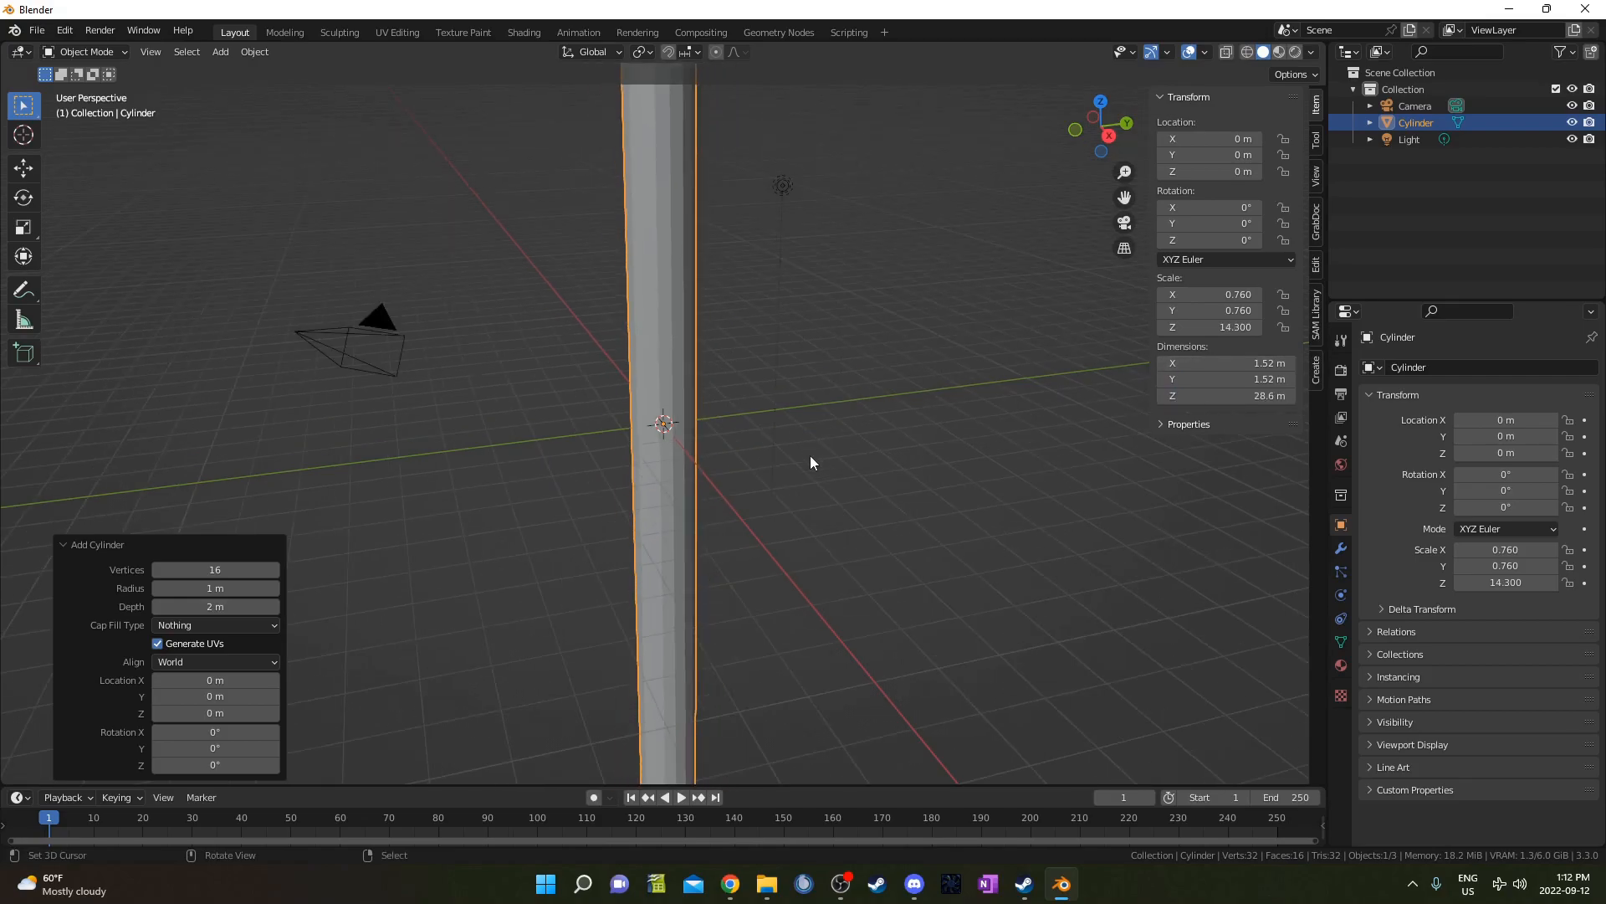
{"action": "middle_click_drag", "start_coordinate": [823, 511], "coordinate": [758, 487]}
{"action": "scroll", "coordinate": [756, 488], "scroll_direction": "up", "scroll_amount": 2}
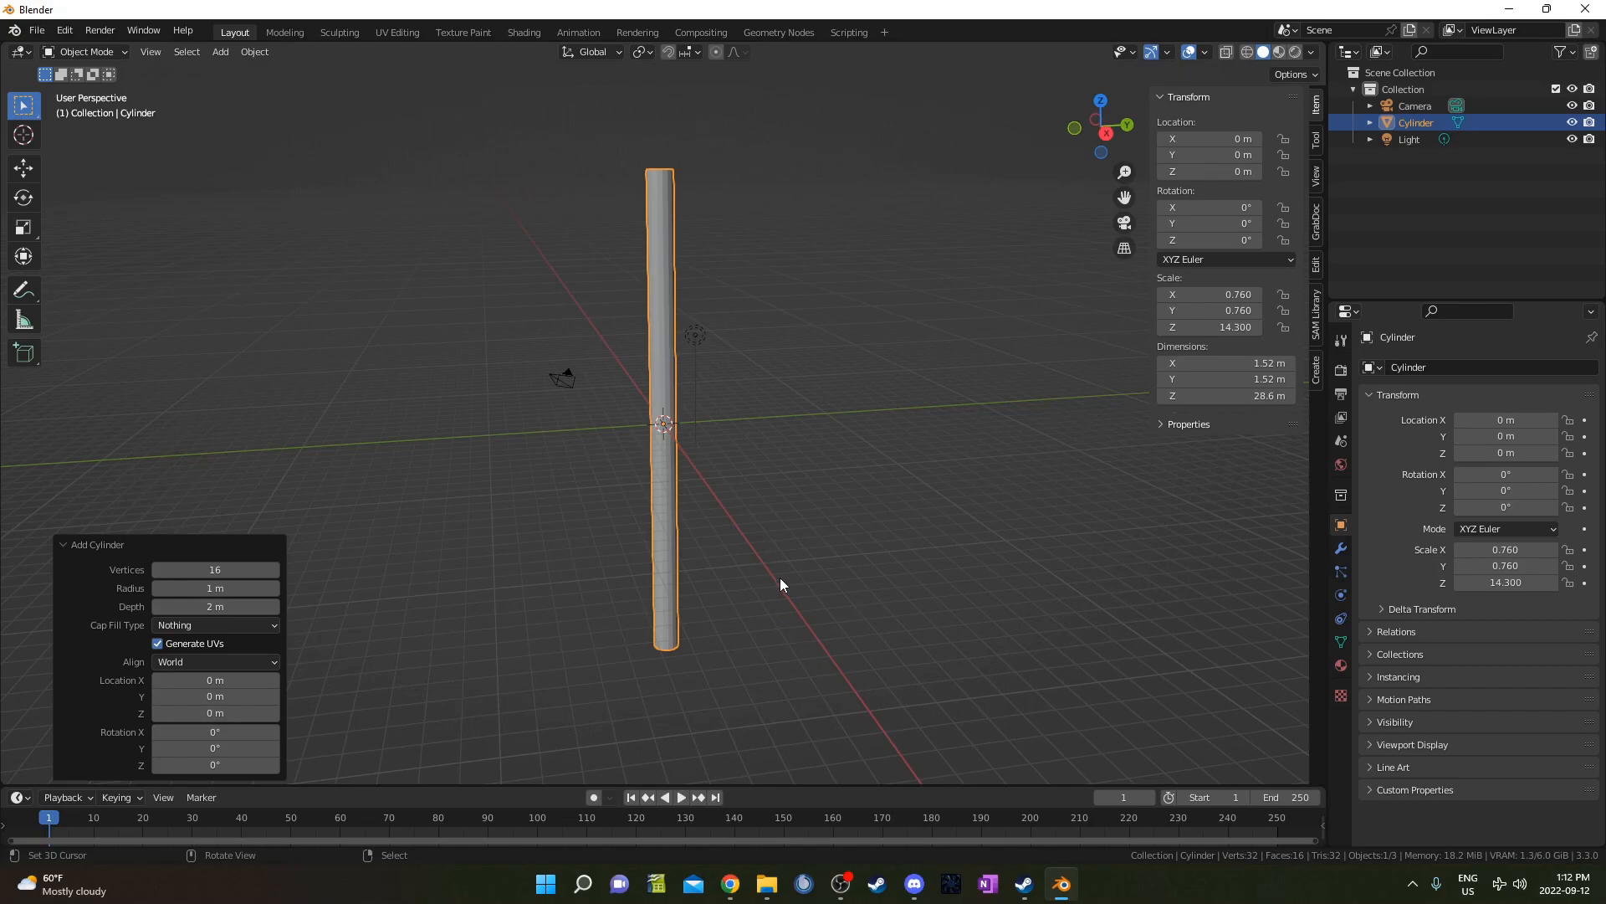
{"action": "type", "text": "gz14"}
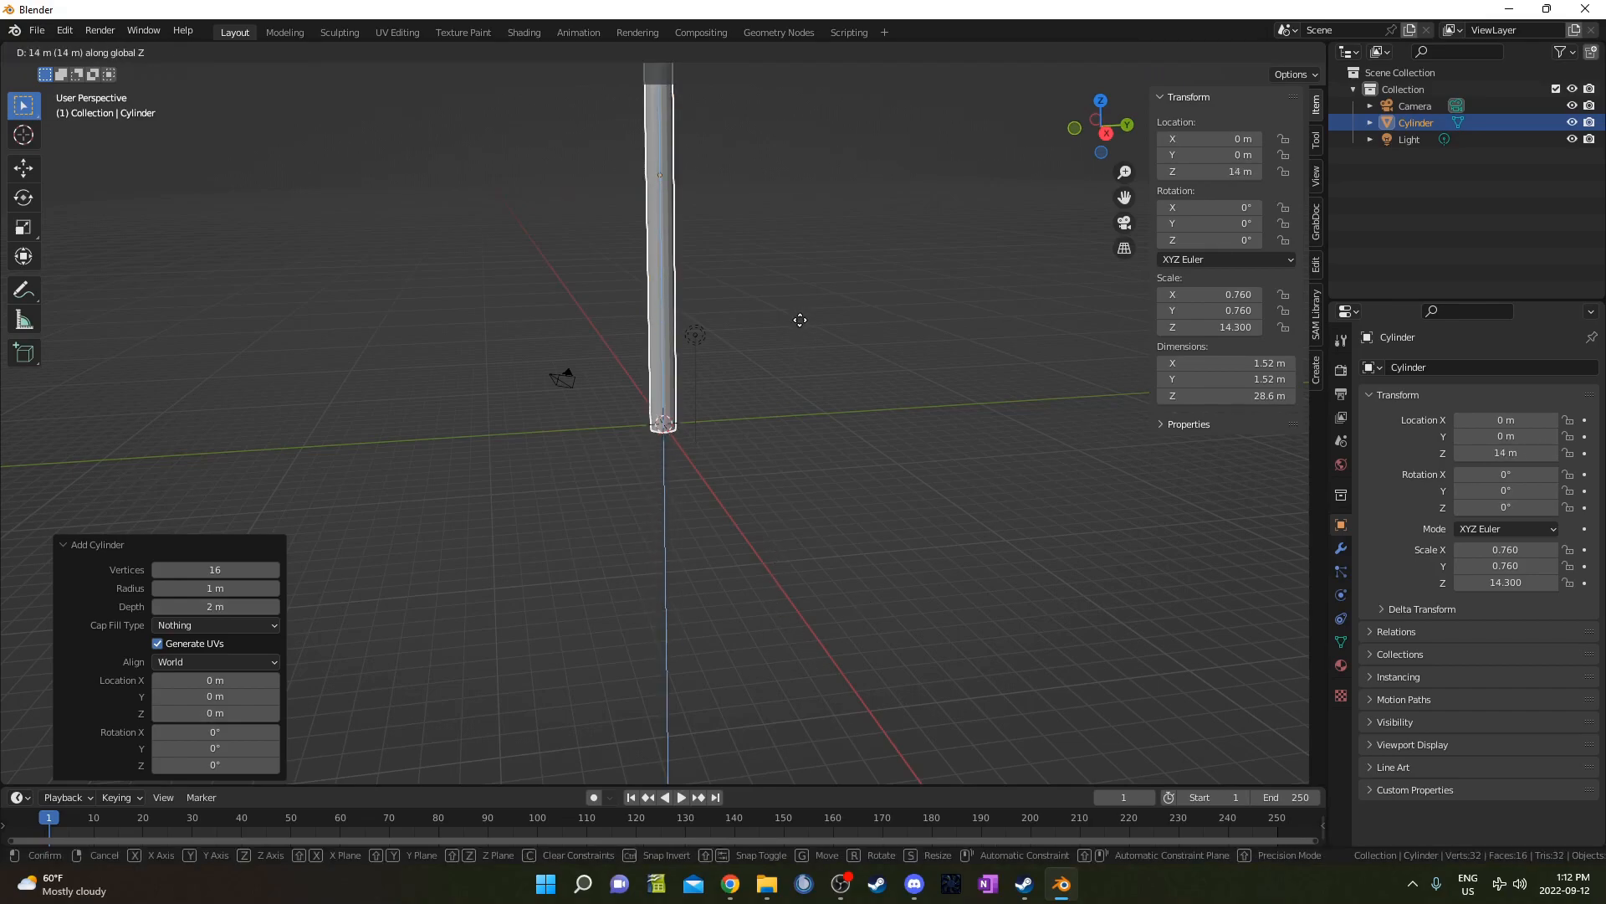
{"action": "key", "text": "Escape"}
{"action": "left_click", "coordinate": [1207, 171]}
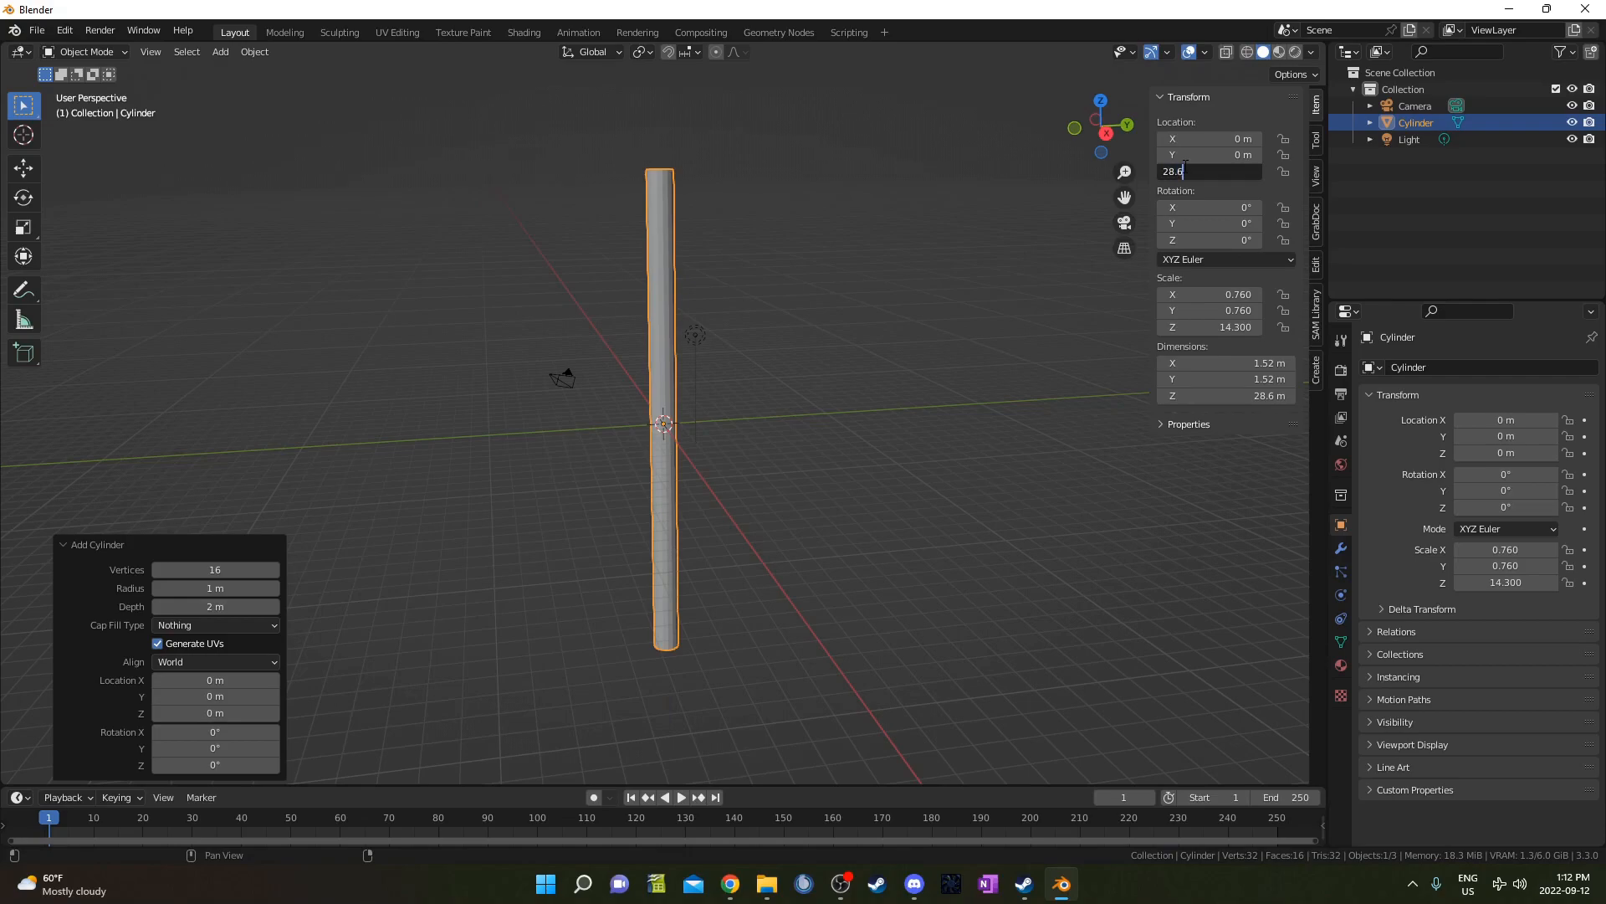
{"action": "key", "text": "Return"}
- Apply the cylinder's scale and hide the viewport's transform sidebar
{"action": "middle_click_drag", "start_coordinate": [871, 430], "coordinate": [702, 459]}
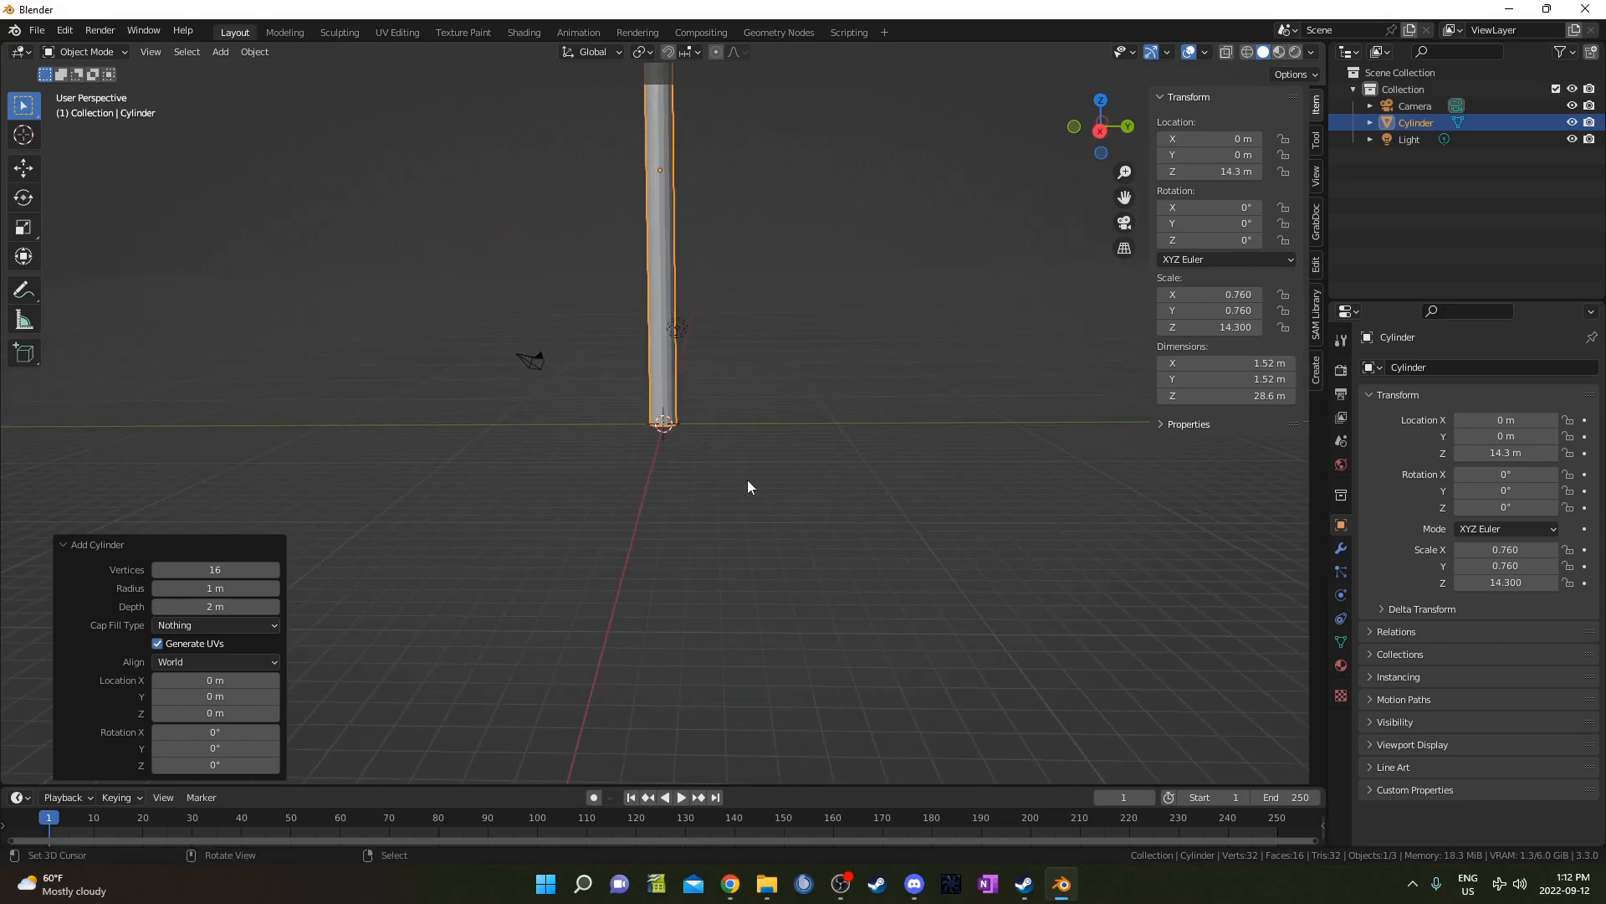
{"action": "middle_click_drag", "start_coordinate": [1090, 562], "coordinate": [730, 496]}
{"action": "key", "text": "ctrl+a"}
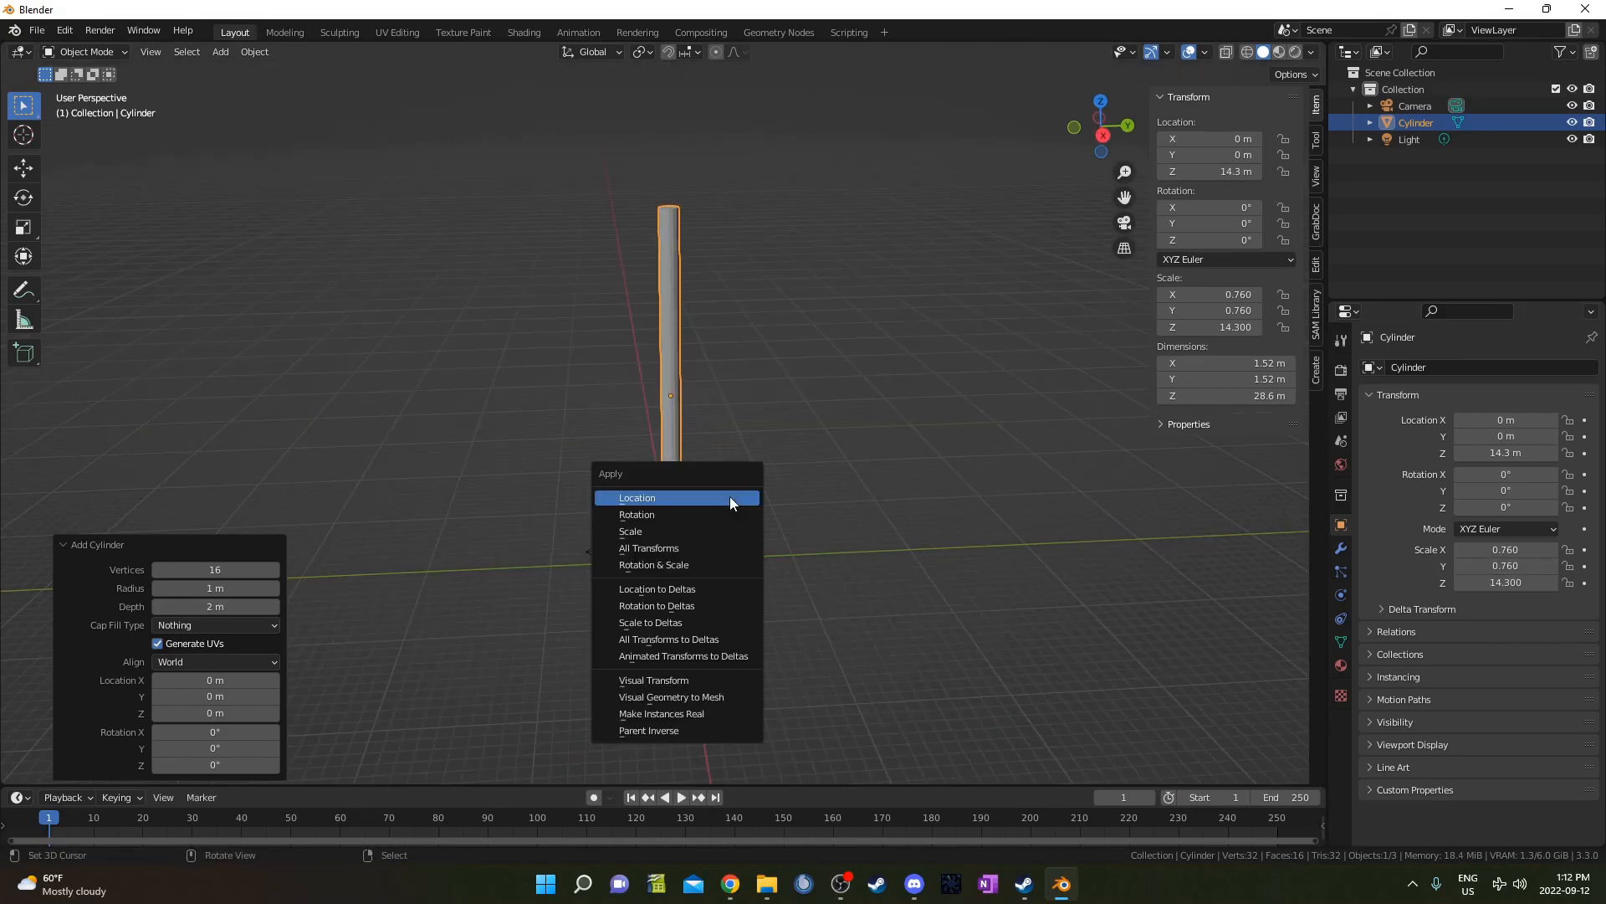
{"action": "left_click", "coordinate": [689, 534]}
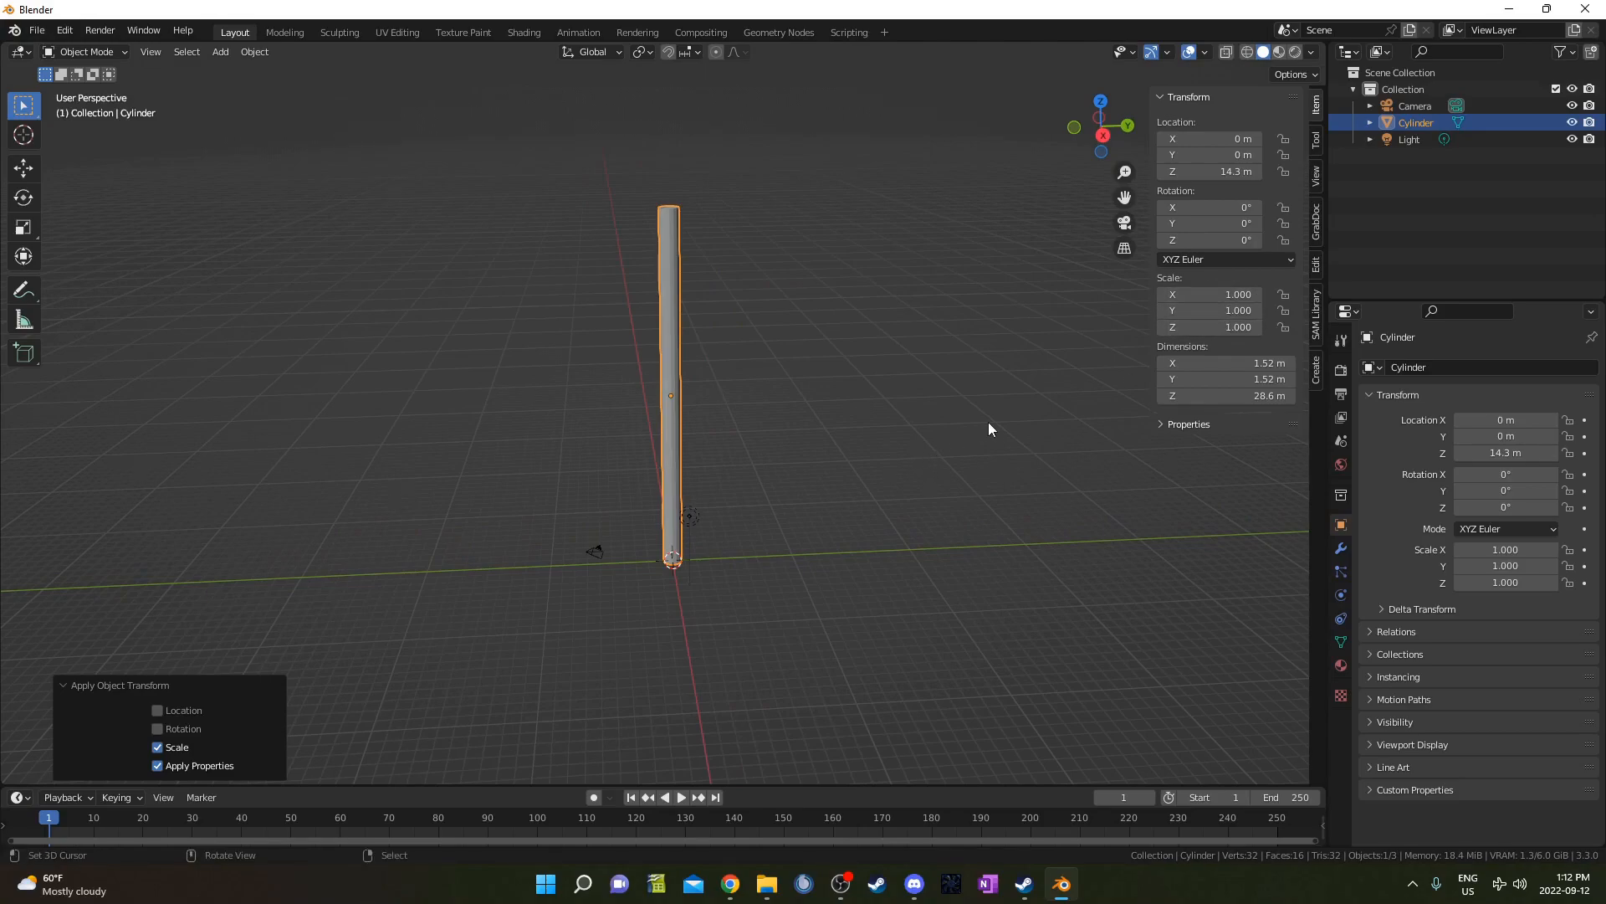
{"action": "key", "text": "n"}
- Apply Shade Smooth to the cylinder
{"action": "middle_click_drag", "start_coordinate": [1028, 447], "coordinate": [1046, 429]}
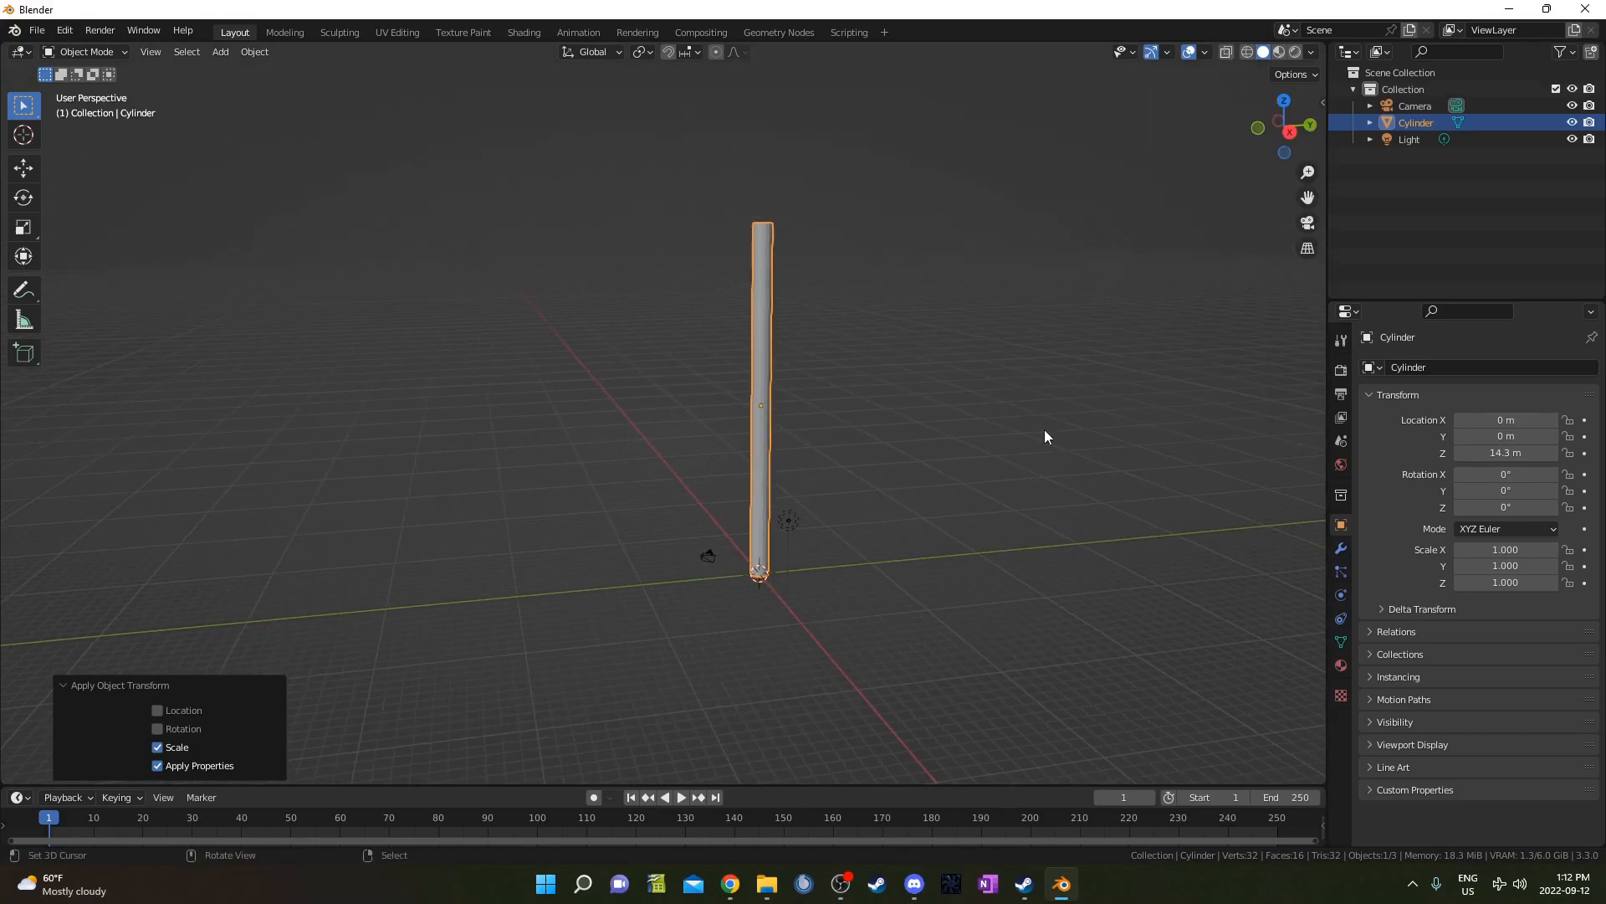
{"action": "scroll", "coordinate": [845, 485], "scroll_direction": "up", "scroll_amount": 1}
{"action": "right_click", "coordinate": [810, 467]}
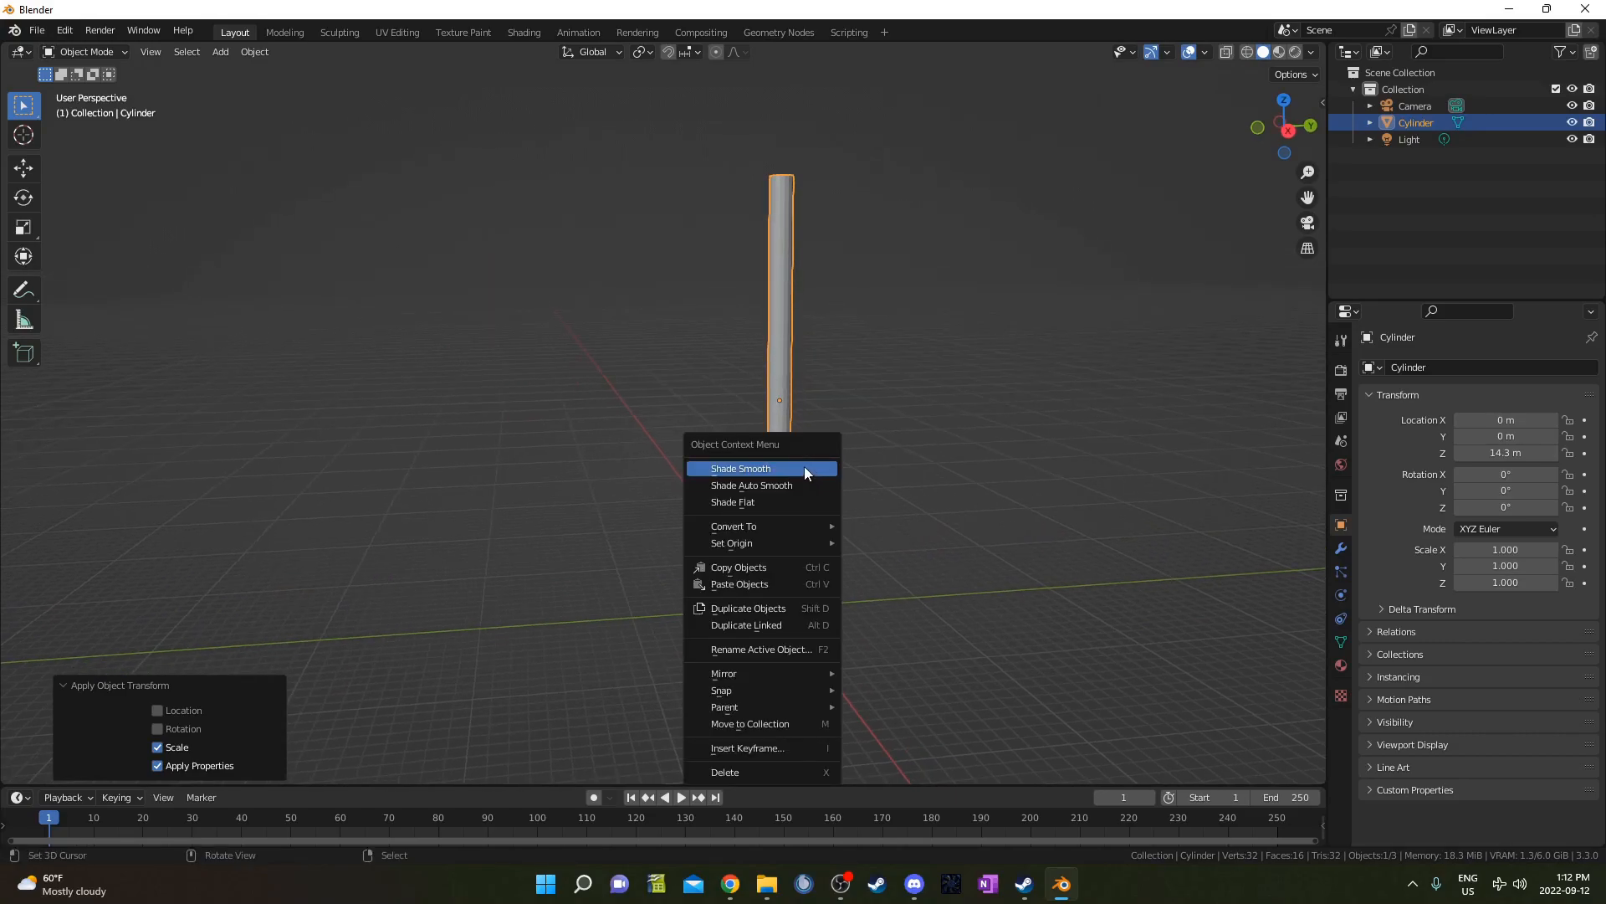
{"action": "left_click", "coordinate": [805, 470]}
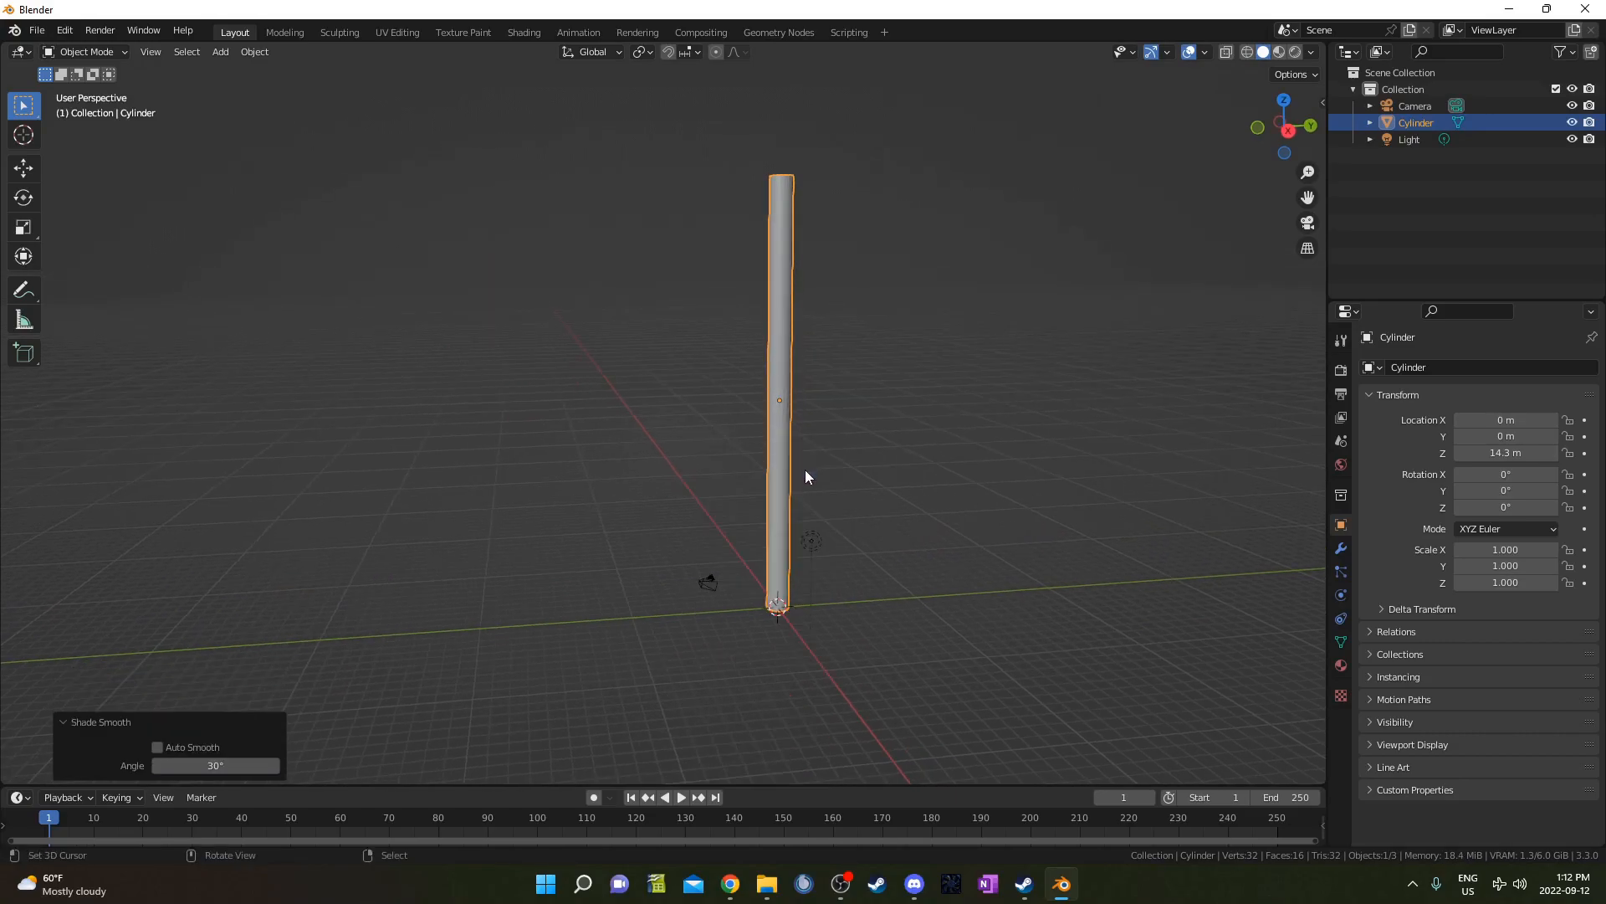
- Split the 3D viewport into two side-by-side areas and turn the new area into a Shader Editor
{"action": "left_click_drag", "start_coordinate": [2, 46], "coordinate": [920, 75]}
{"action": "left_click", "coordinate": [20, 52]}
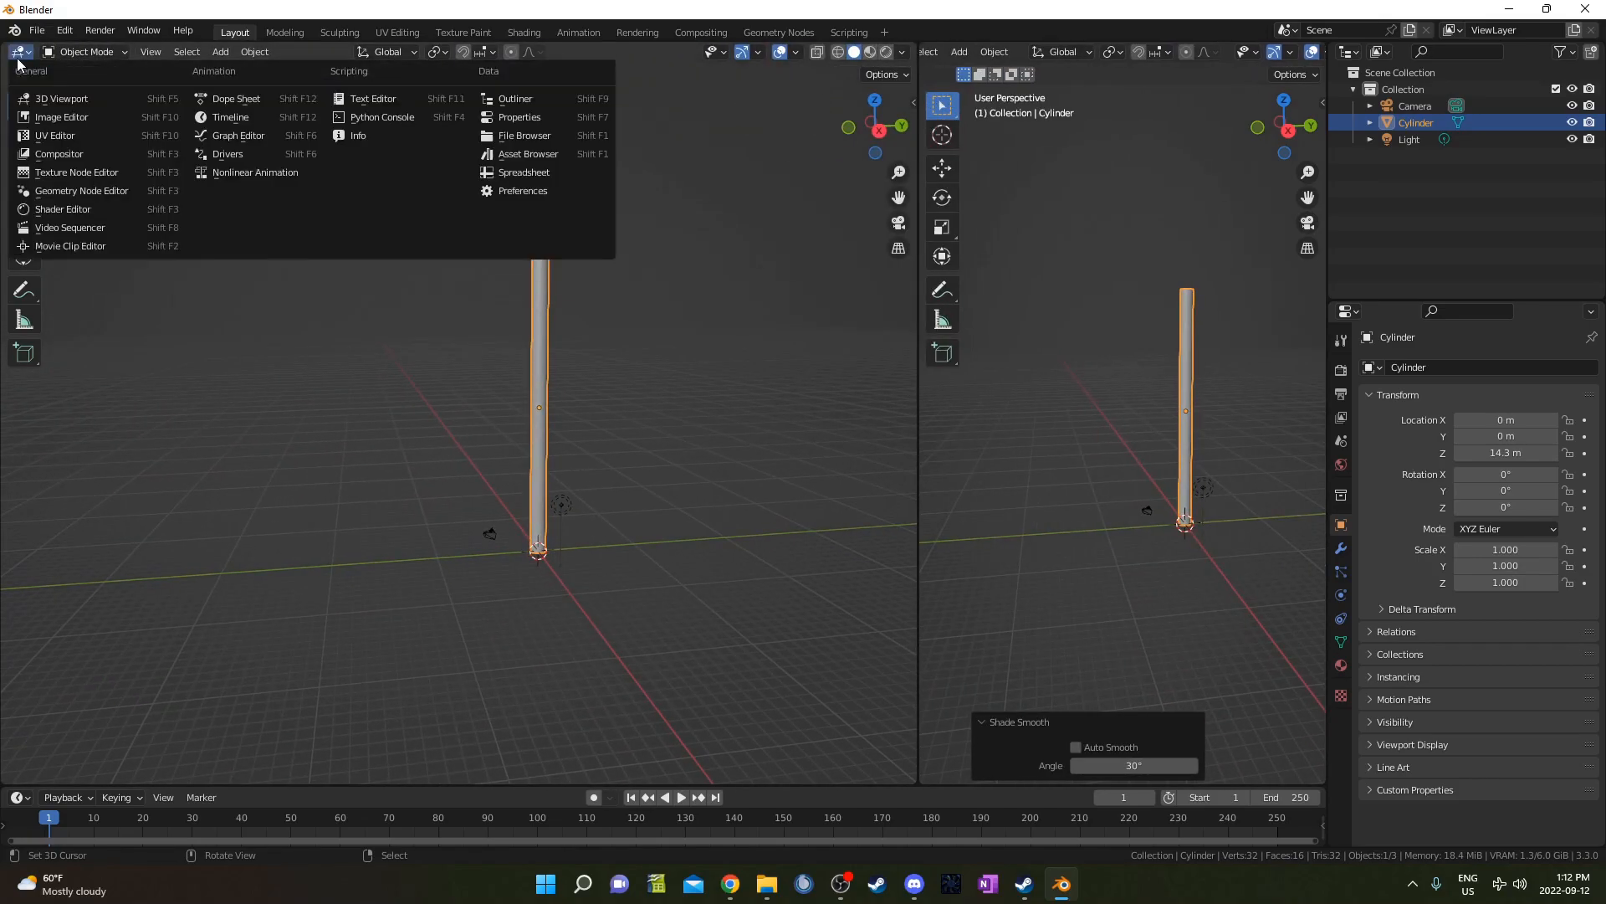
{"action": "left_click", "coordinate": [64, 211]}
- Assign the existing material named Material to the cylinder
{"action": "left_click", "coordinate": [423, 53]}
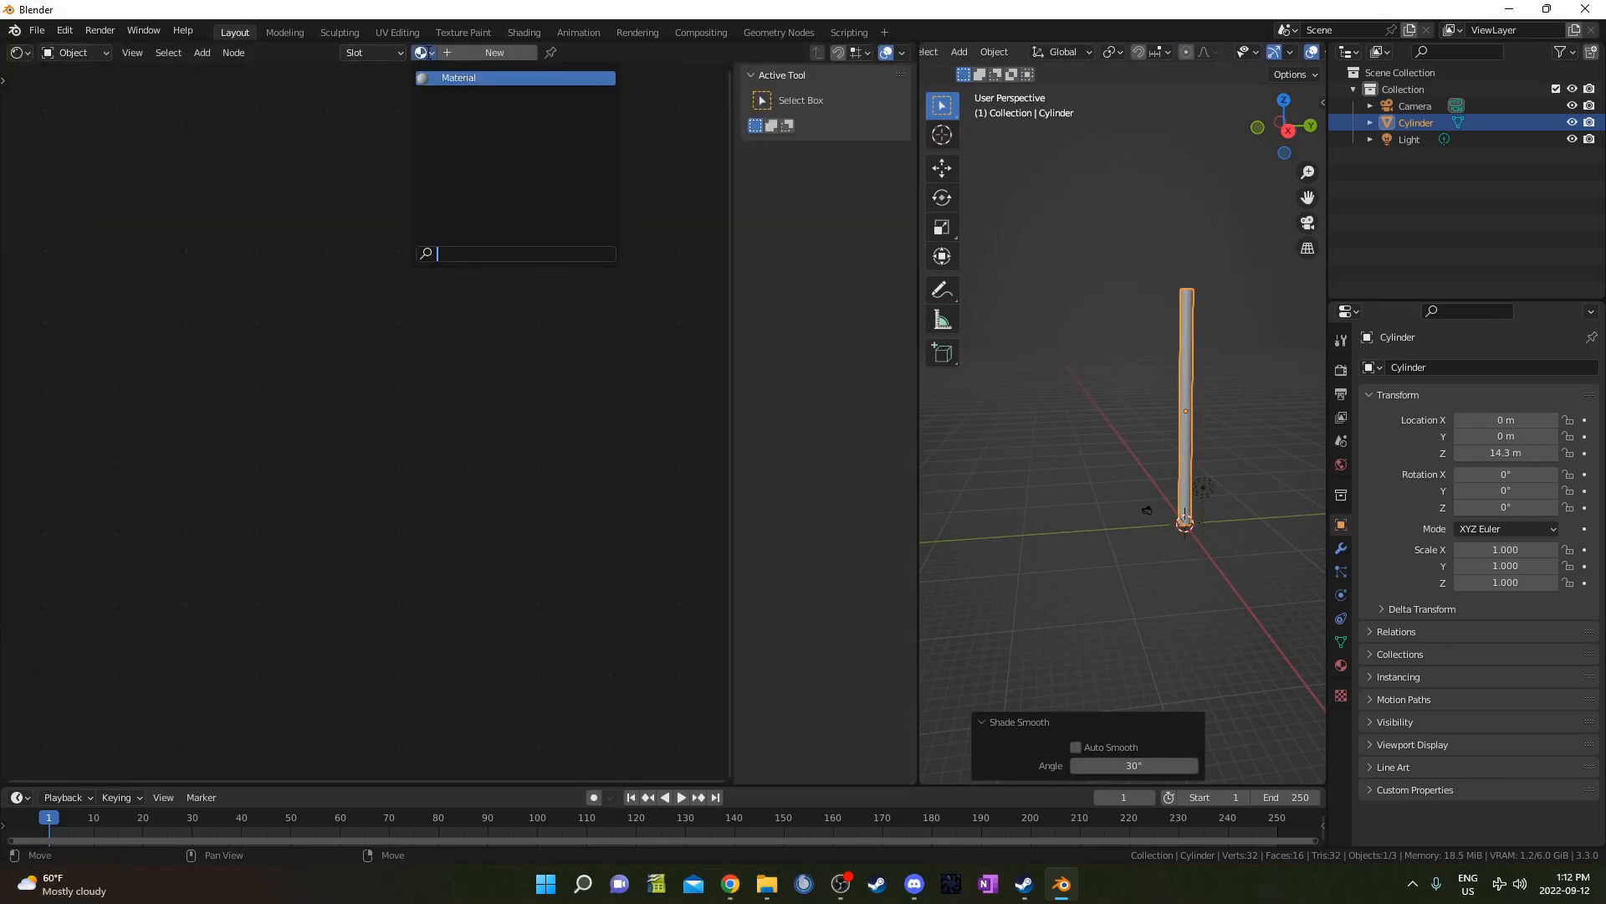
{"action": "left_click", "coordinate": [435, 80]}
{"action": "middle_click_drag", "start_coordinate": [437, 280], "coordinate": [409, 248]}
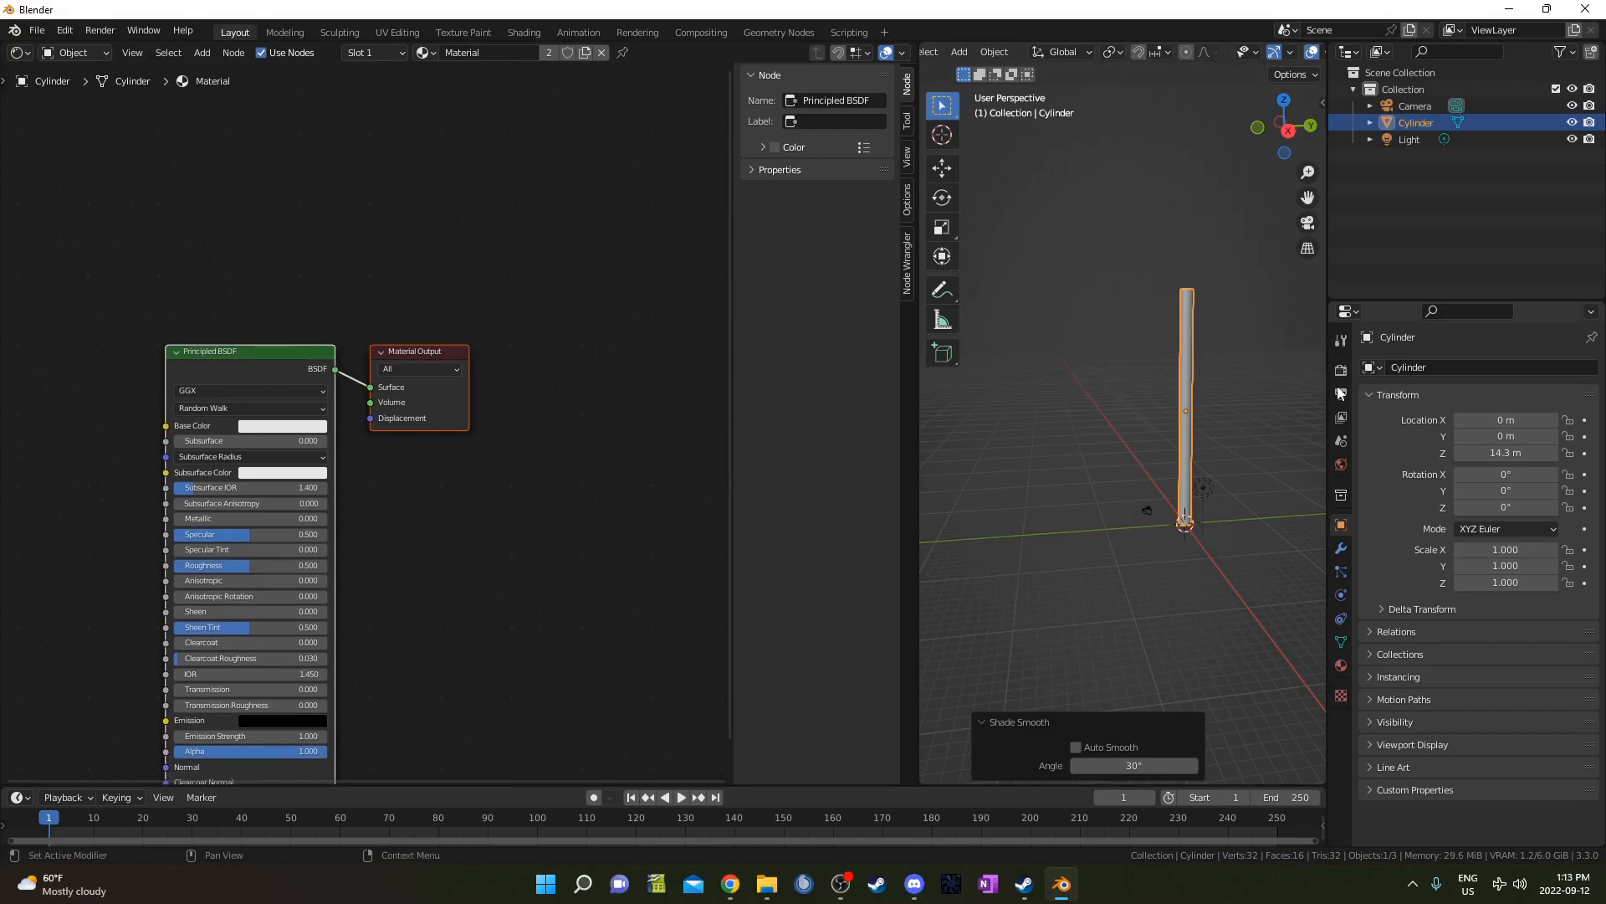
- Make working room by hiding the Shader Editor's sidebar and the 3D viewport's toolbar and widening the 3D viewport
{"action": "key", "text": "n"}
{"action": "middle_click_drag", "start_coordinate": [584, 415], "coordinate": [696, 321]}
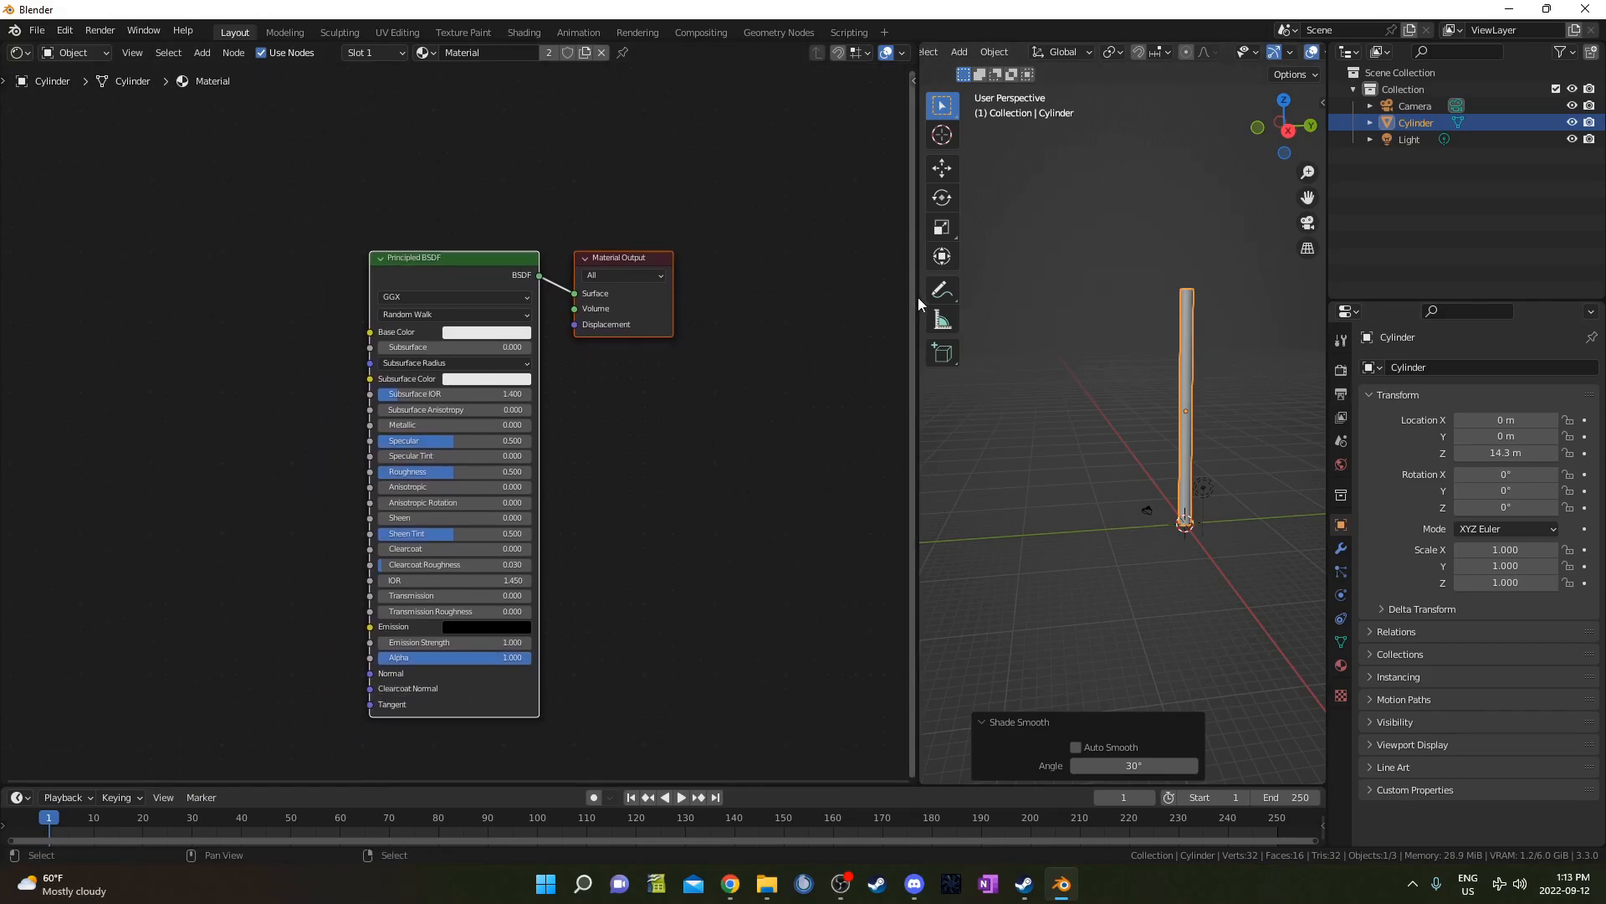
{"action": "left_click_drag", "start_coordinate": [915, 298], "coordinate": [845, 285]}
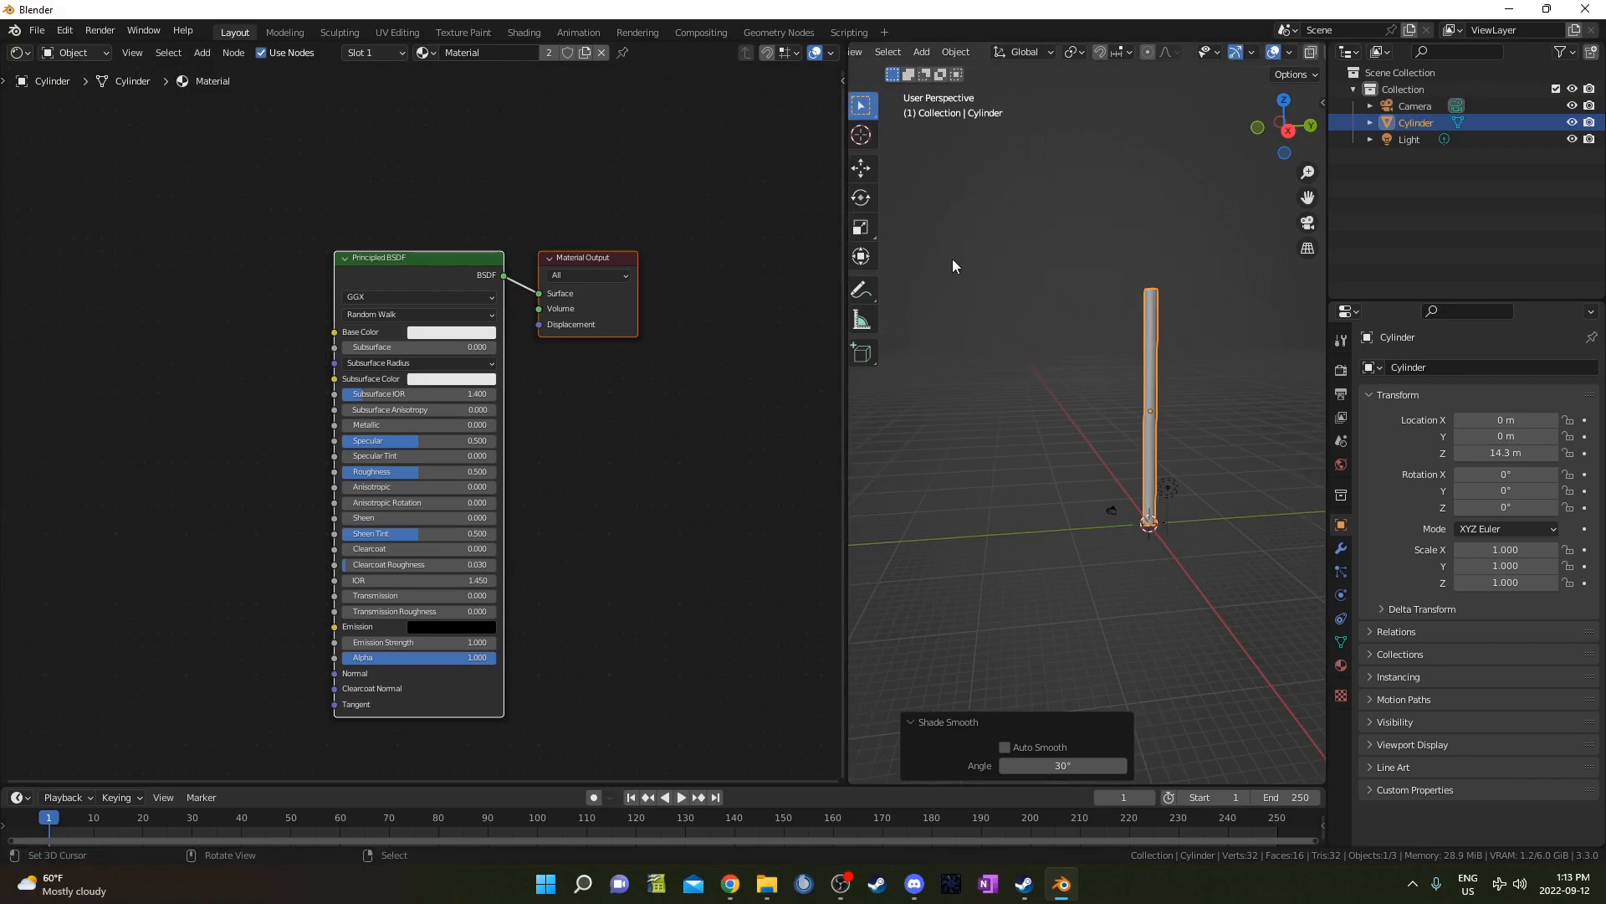
{"action": "key", "text": "t"}
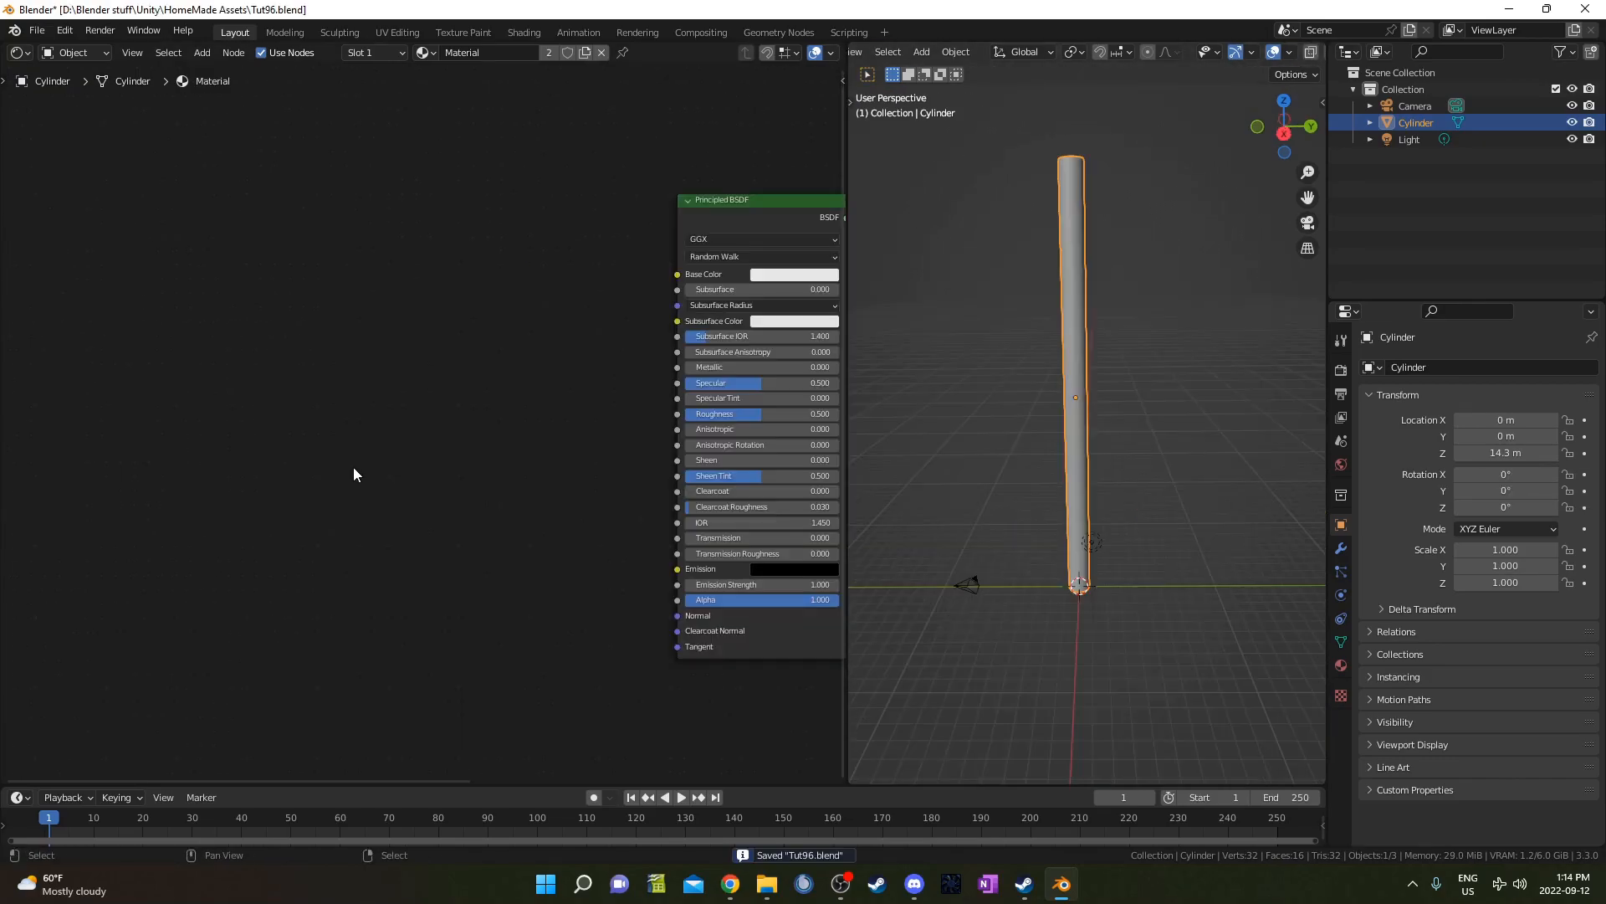
- Add a Wave Texture node in the empty space before the Principled BSDF node
{"action": "key", "text": "shift+a"}
{"action": "type", "text": "wave"}
{"action": "key", "text": "Down"}
{"action": "key", "text": "Return"}
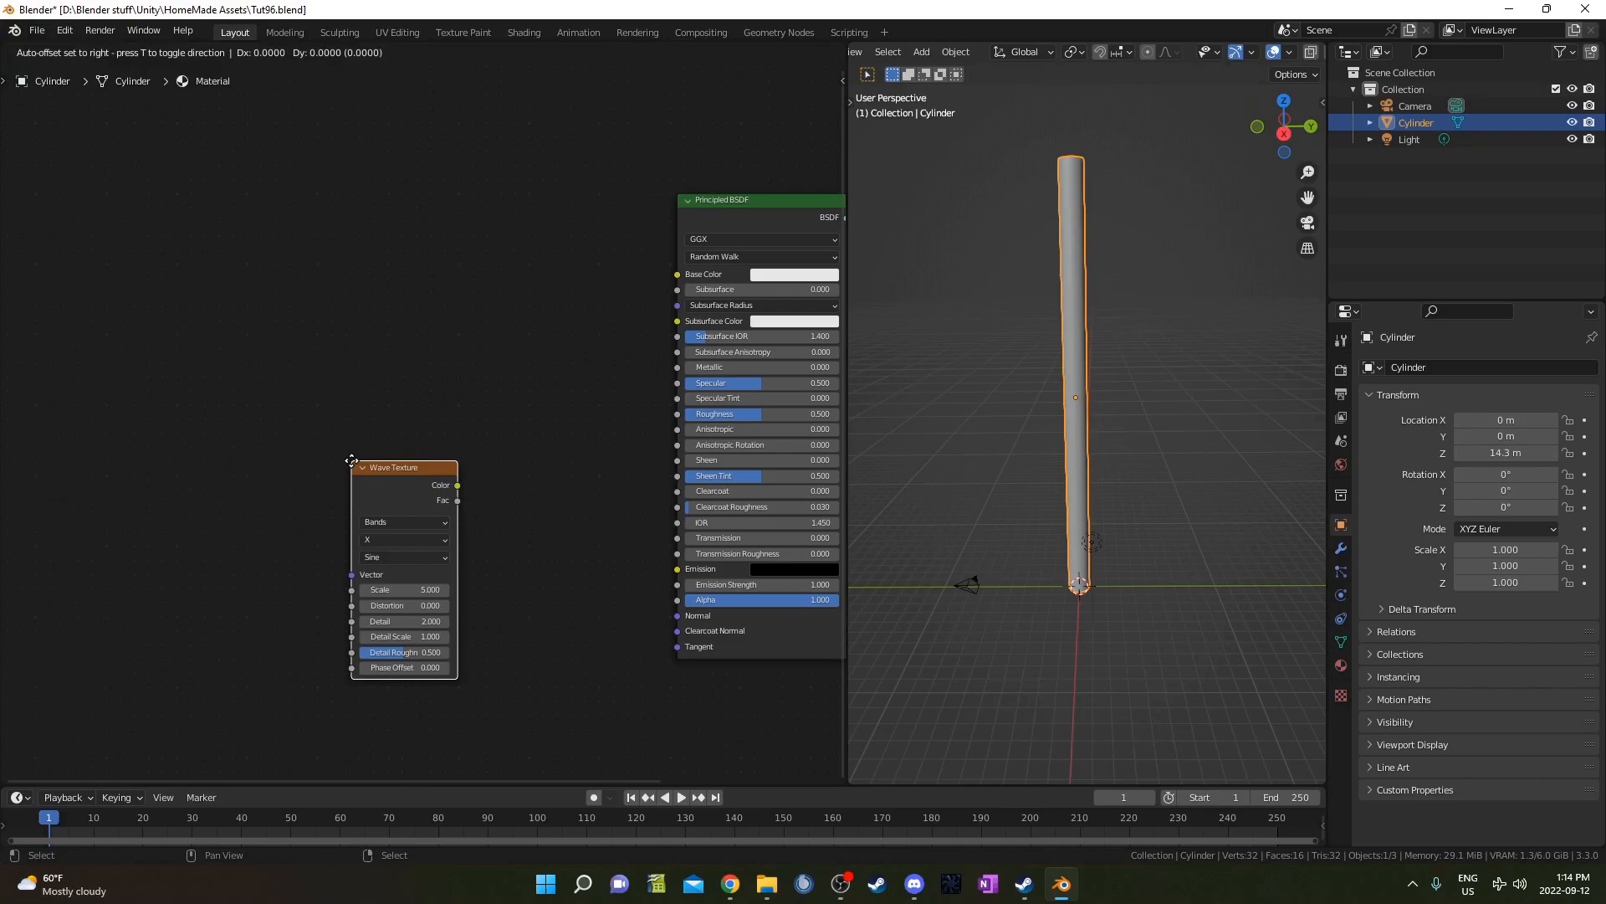
{"action": "left_click", "coordinate": [312, 325]}
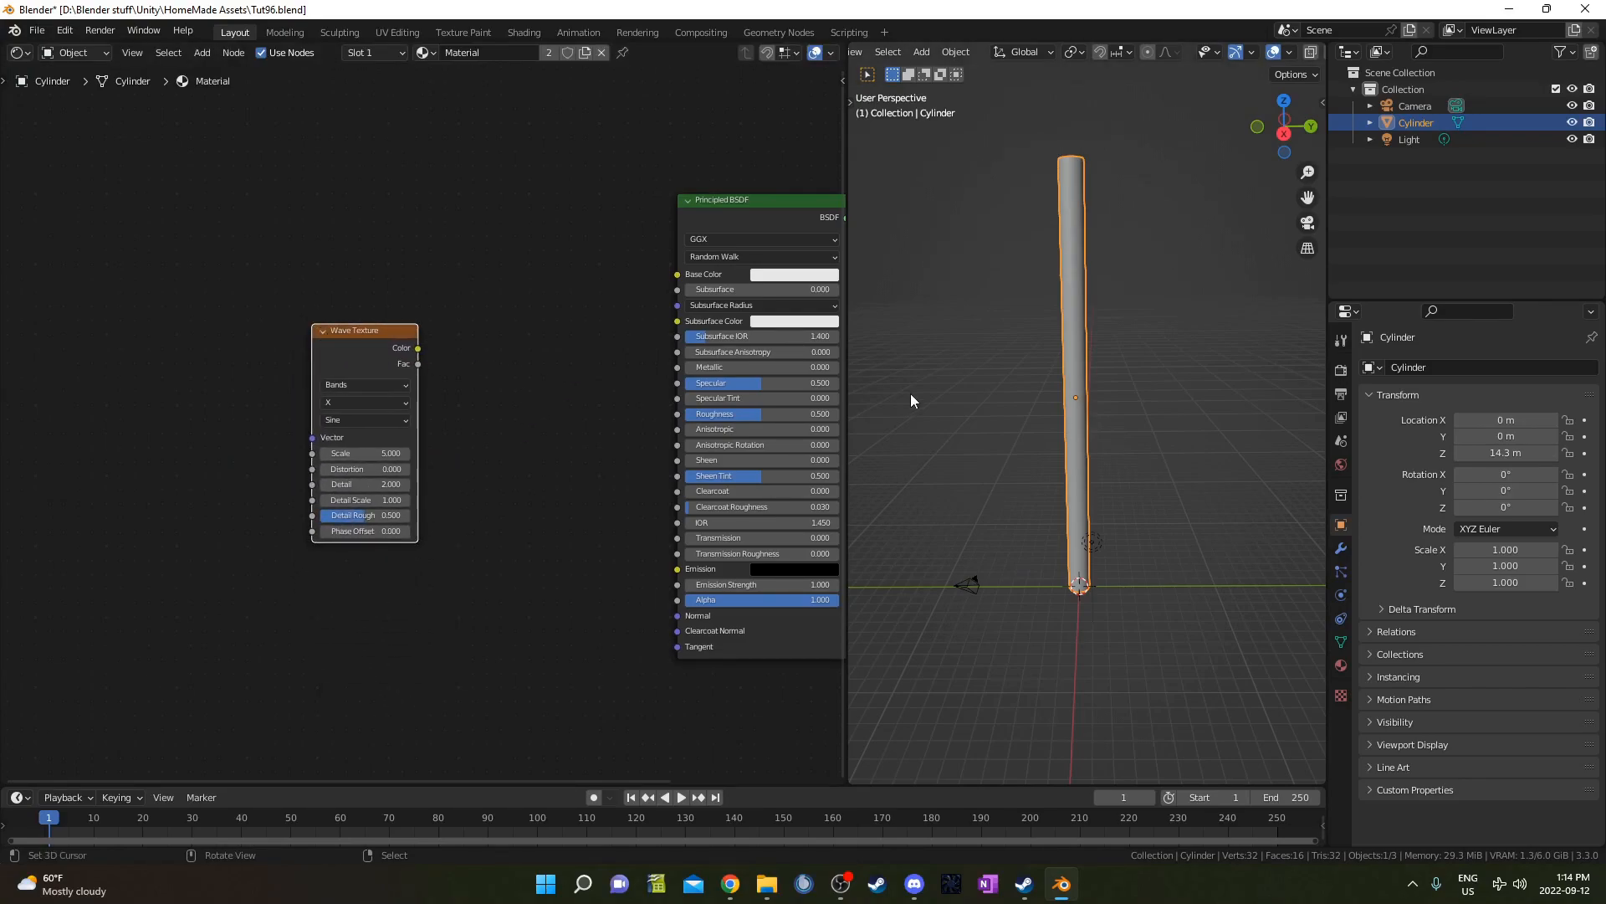
- Switch the 3D viewport to Rendered shading and preview the Wave Texture's output directly on the cylinder
{"action": "middle_click_drag", "start_coordinate": [1076, 430], "coordinate": [1107, 373]}
{"action": "key", "text": "z"}
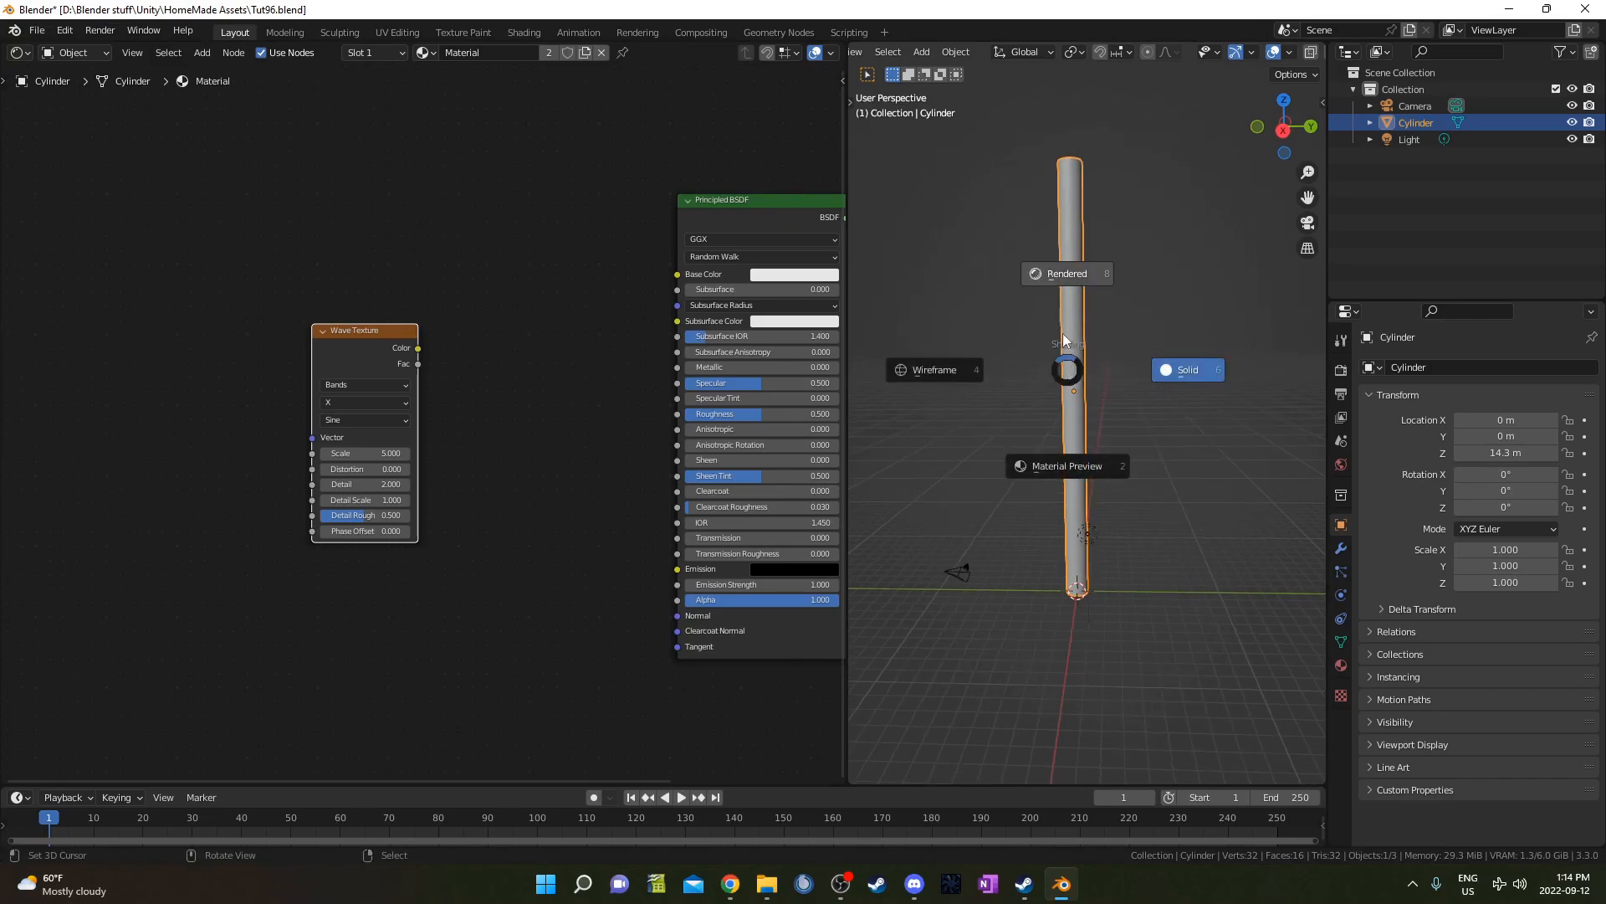
{"action": "left_click", "coordinate": [1051, 226]}
{"action": "middle_click_drag", "start_coordinate": [262, 374], "coordinate": [356, 373]}
{"action": "left_click", "coordinate": [450, 328], "text": "ctrl+shift"}
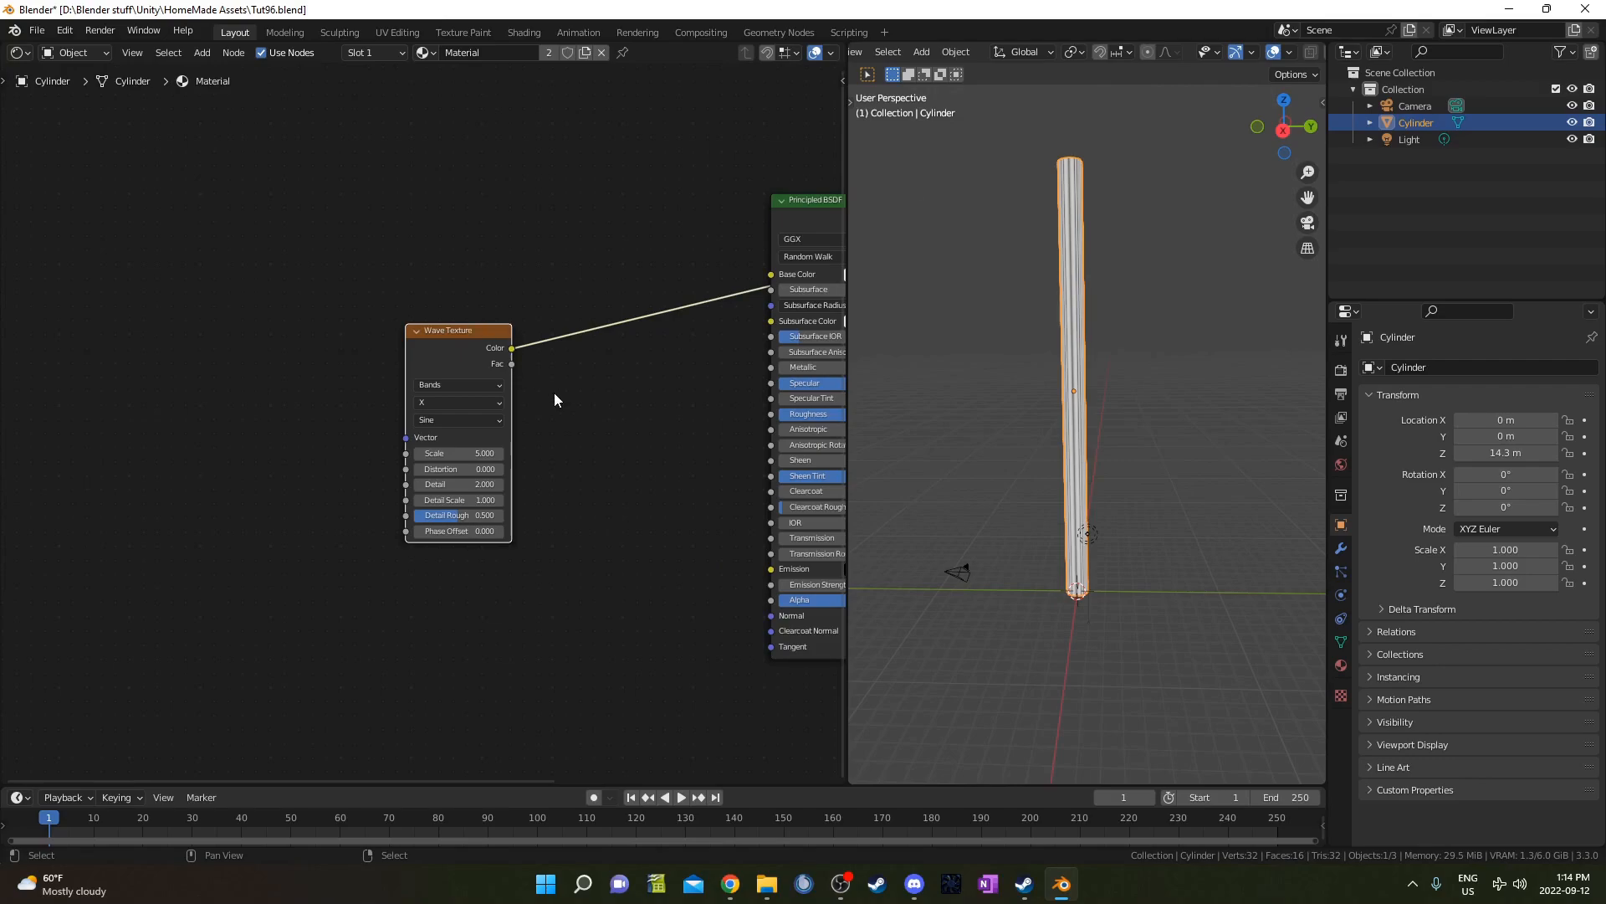
{"action": "scroll", "coordinate": [577, 386], "scroll_direction": "up", "scroll_amount": 2}
{"action": "middle_click_drag", "start_coordinate": [610, 394], "coordinate": [533, 356]}
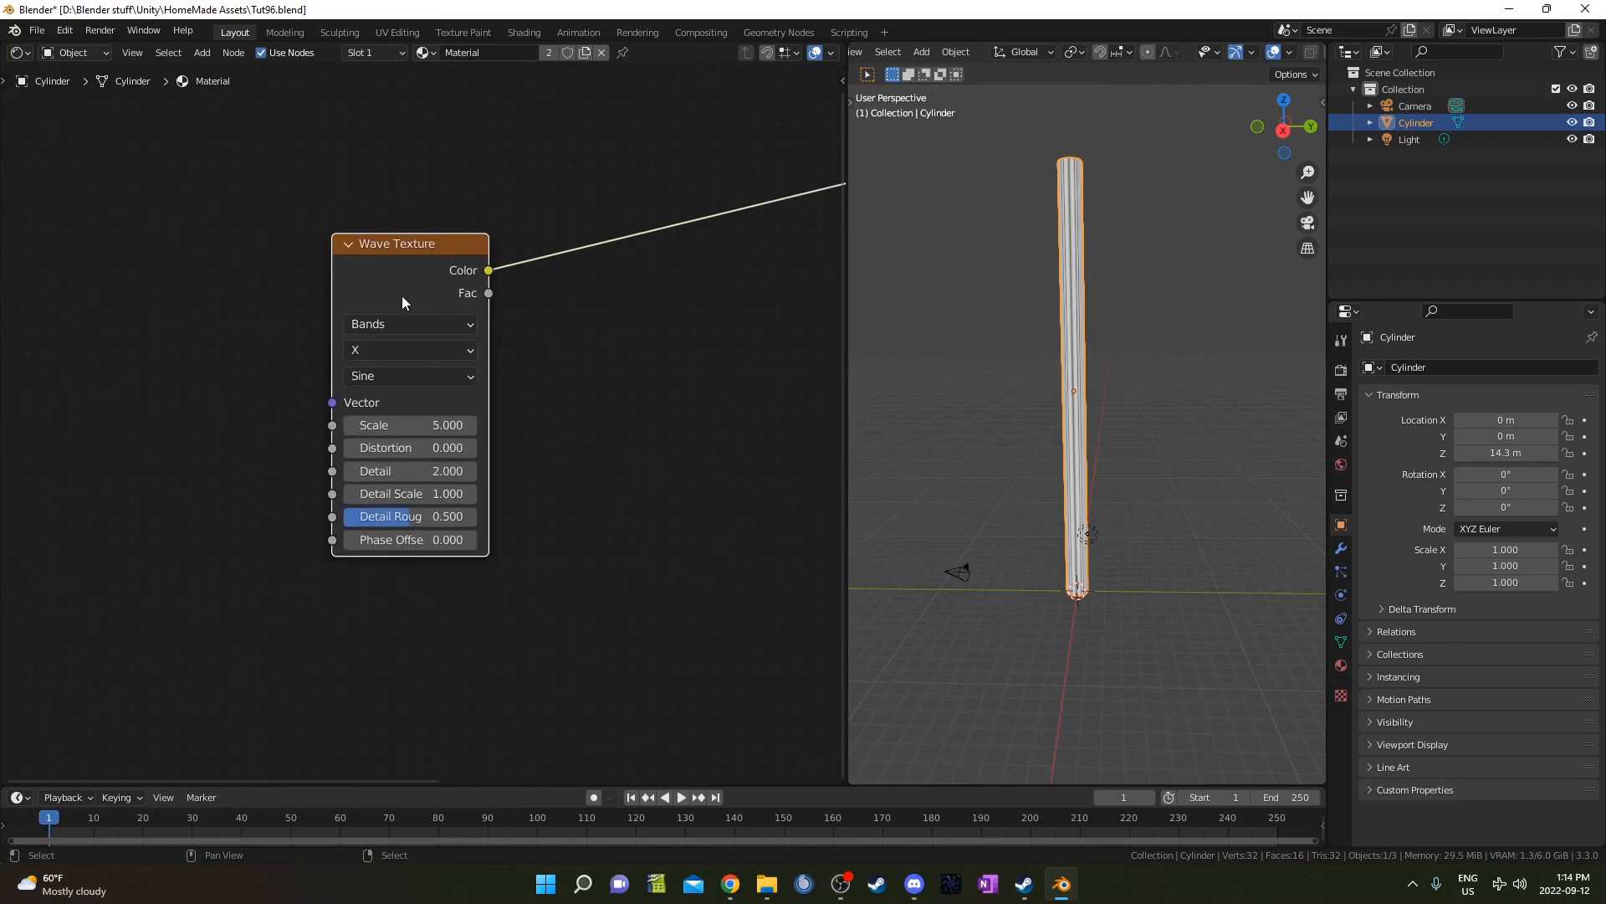
{"action": "middle_click_drag", "start_coordinate": [600, 284], "coordinate": [629, 311]}
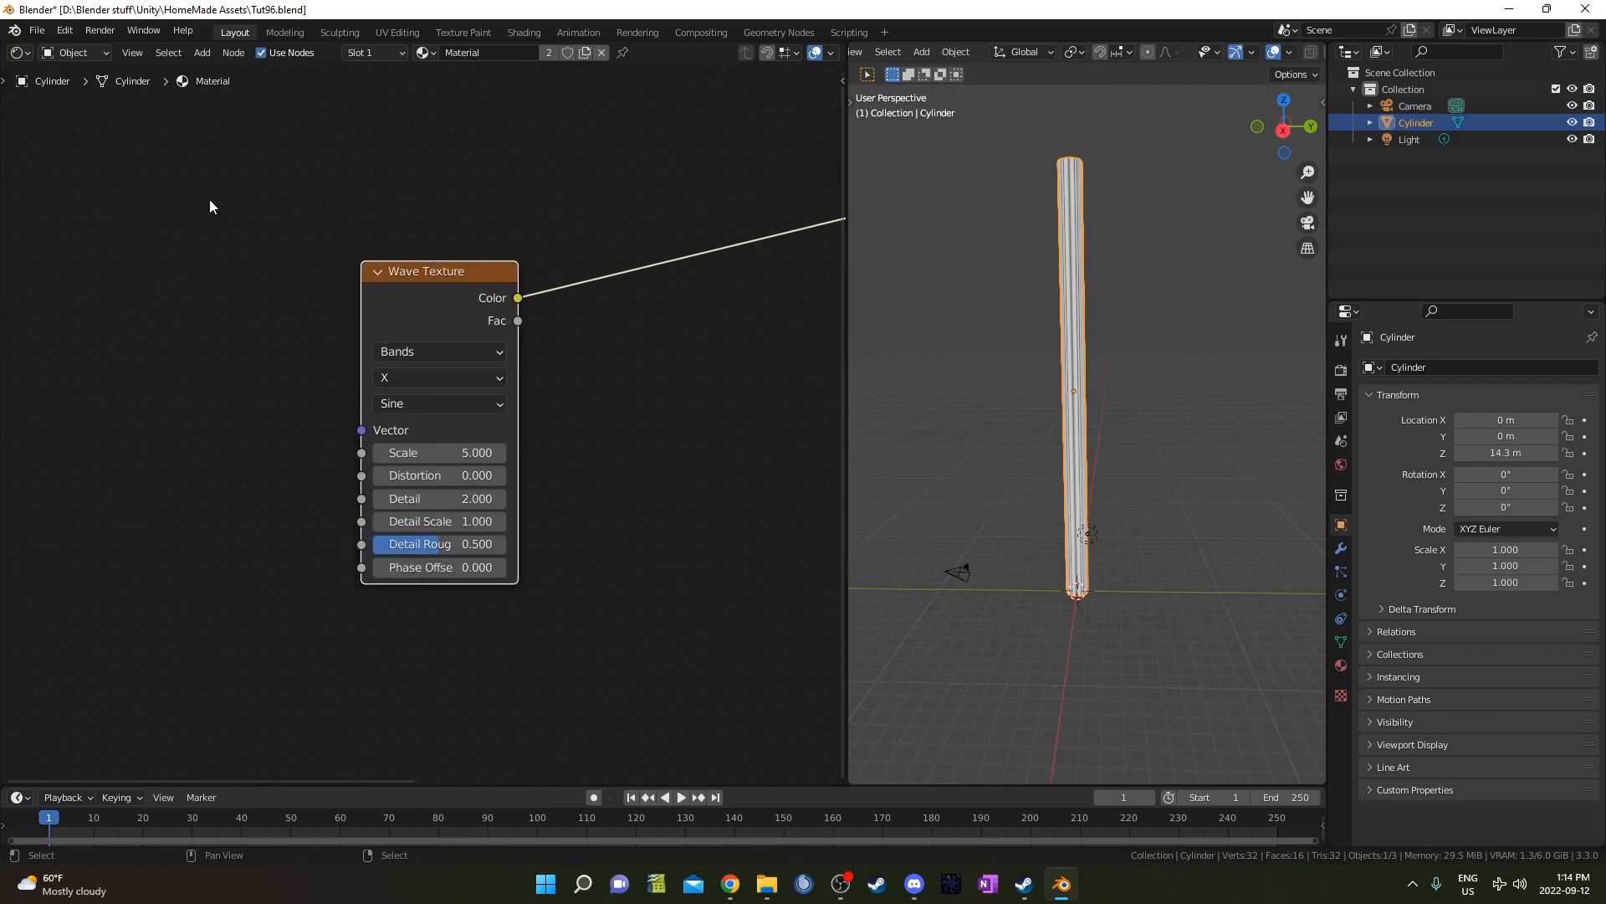
{"action": "middle_click_drag", "start_coordinate": [370, 267], "coordinate": [373, 259]}
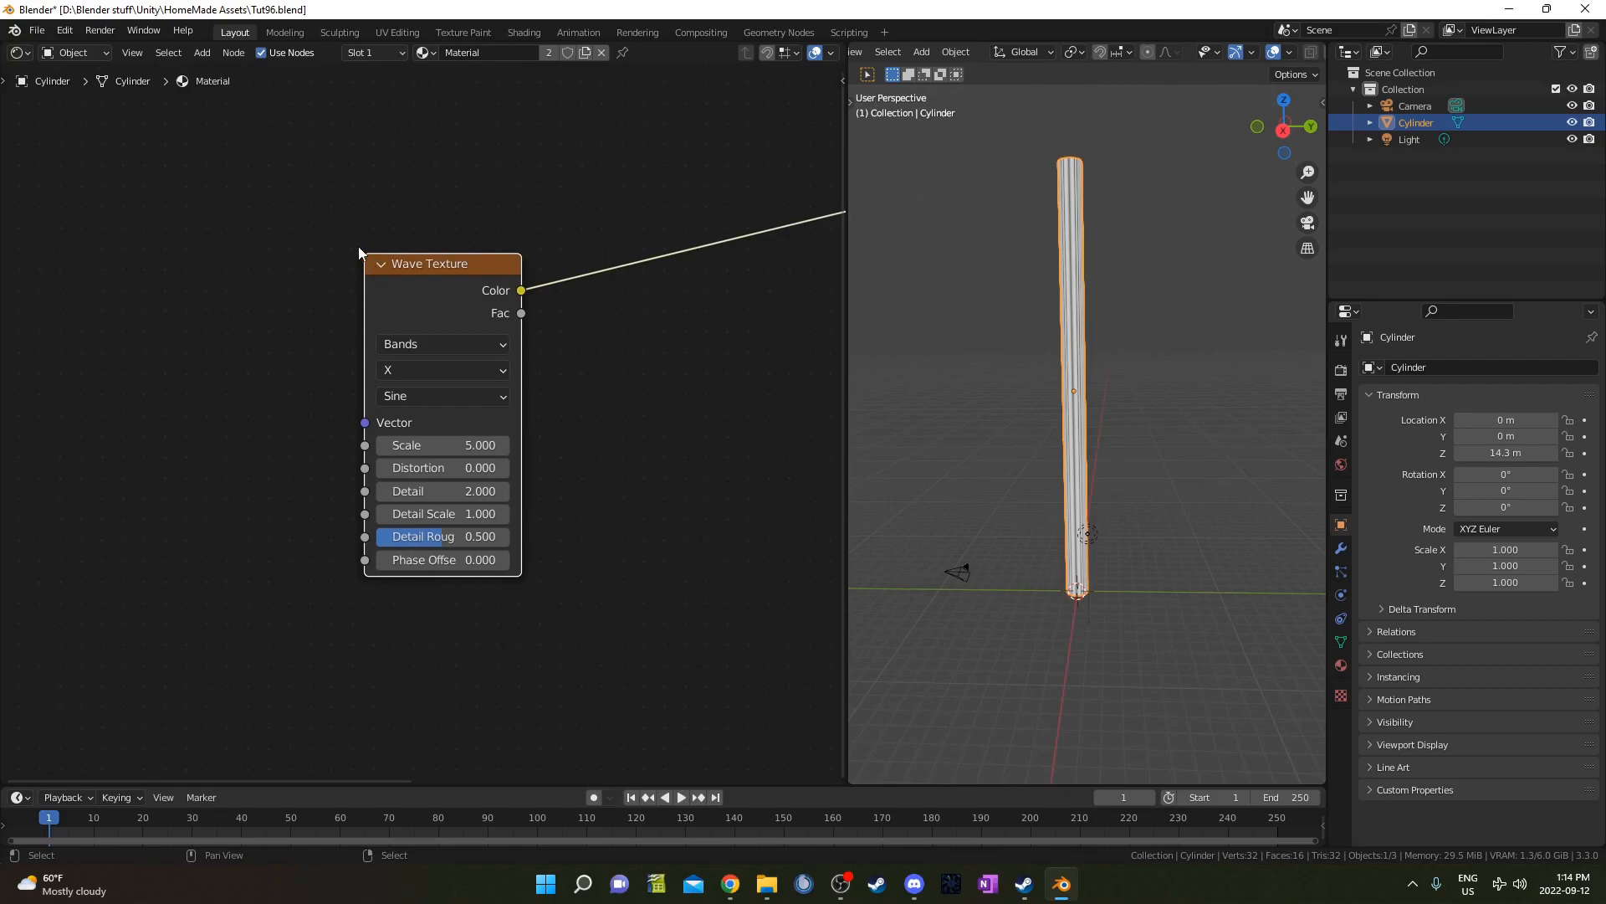
- Search the add-ons in Preferences for "node" to check whether Node Wrangler is enabled, and close Preferences
{"action": "left_click", "coordinate": [65, 31]}
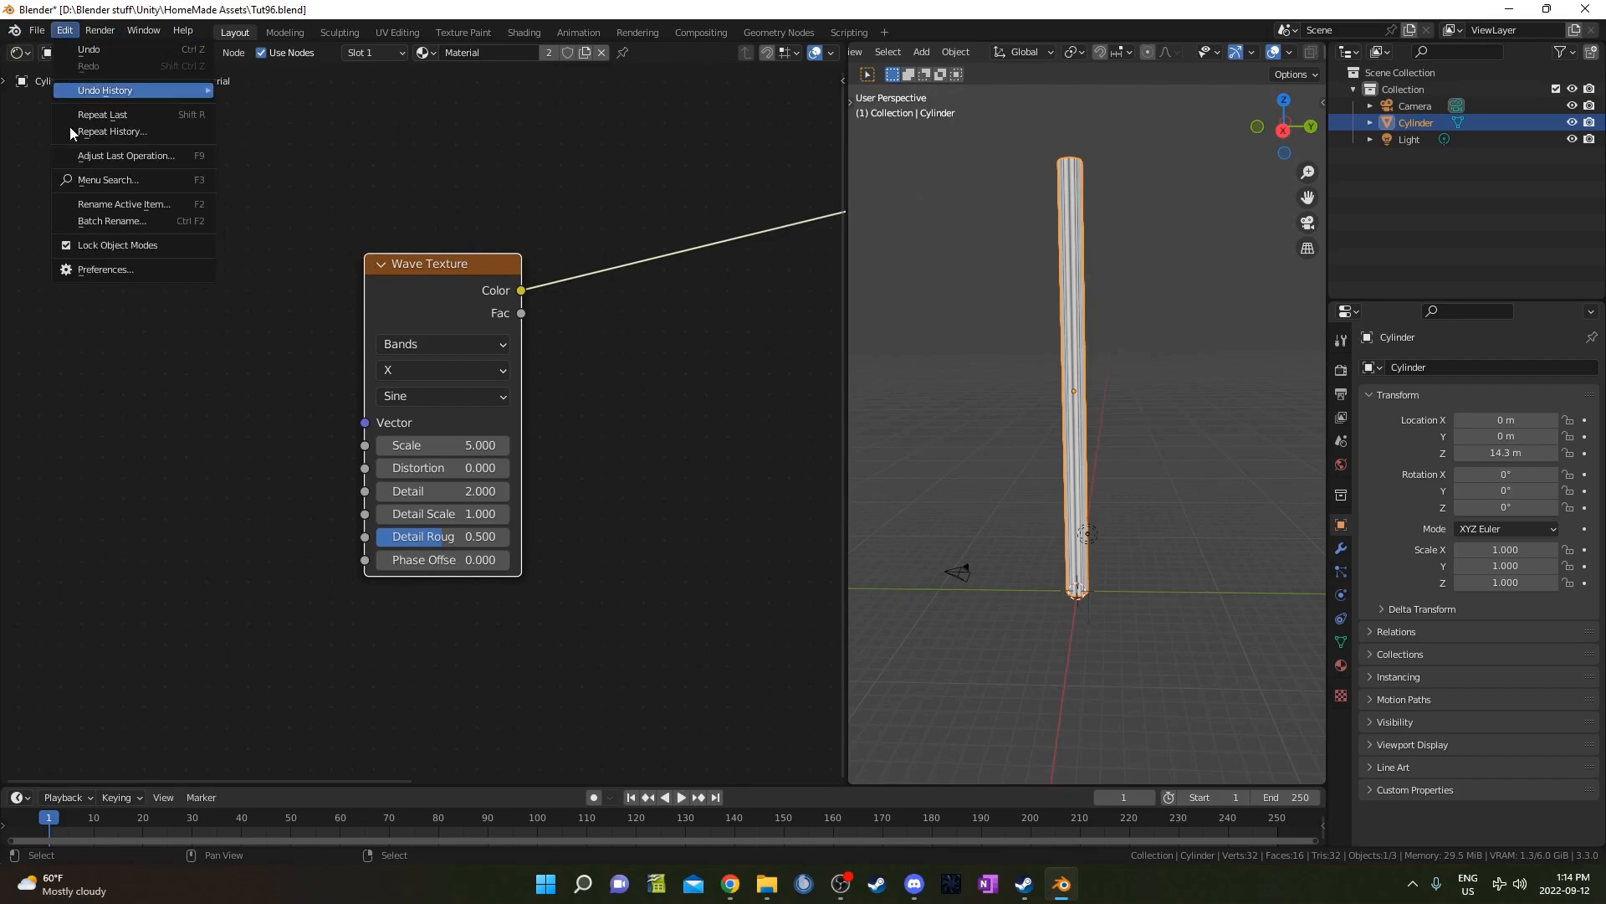
{"action": "left_click", "coordinate": [85, 268]}
{"action": "left_click", "coordinate": [488, 88]}
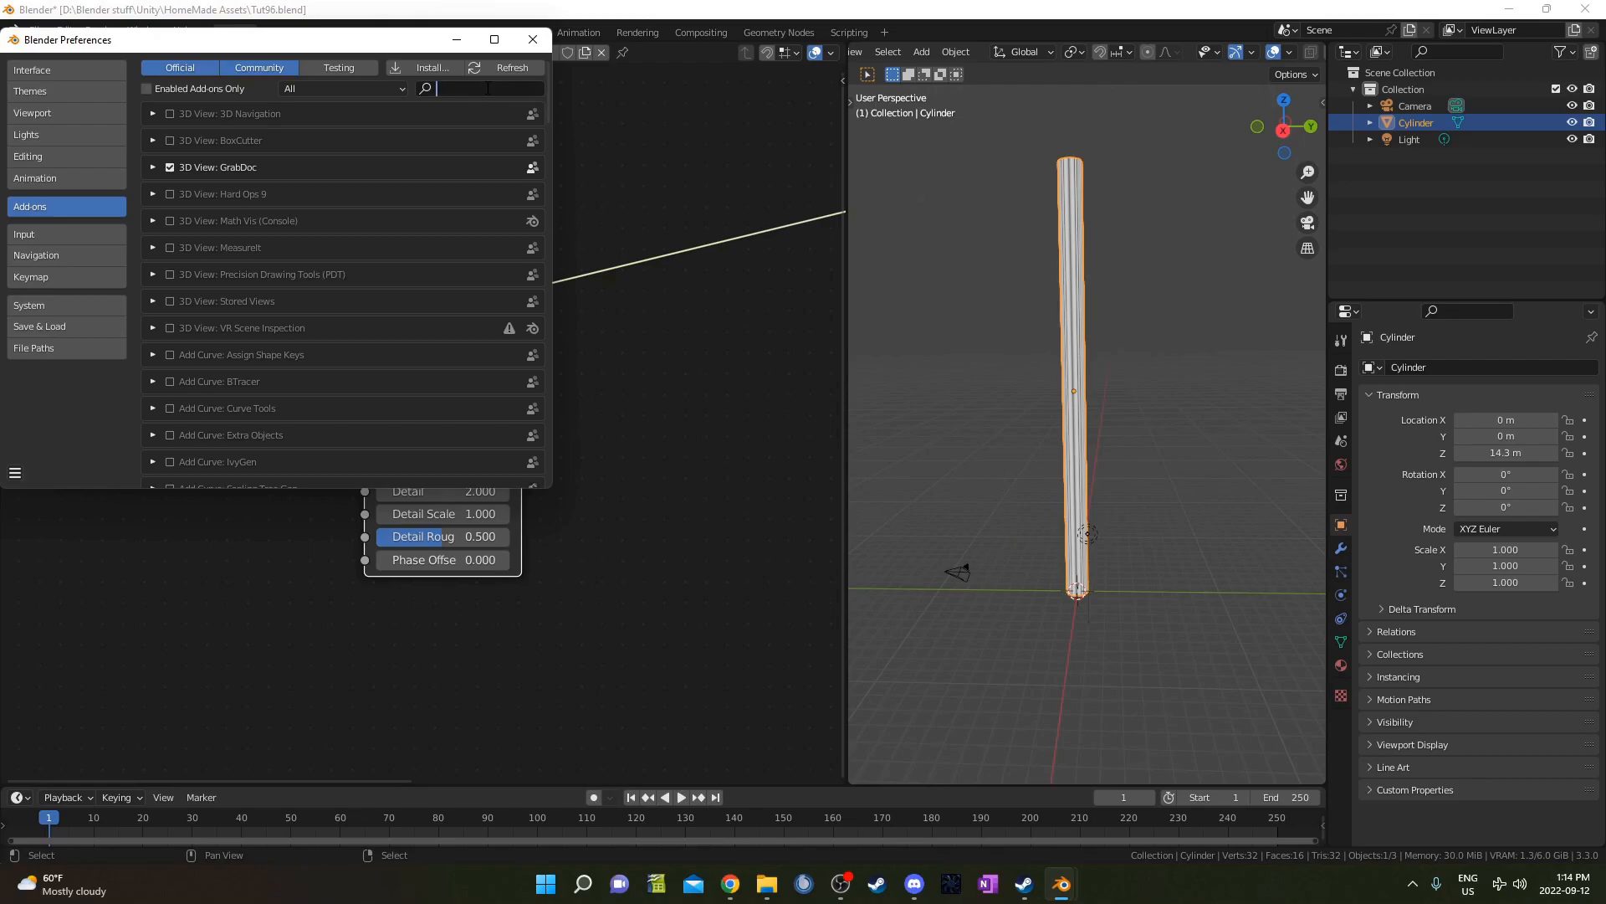
{"action": "type", "text": "node"}
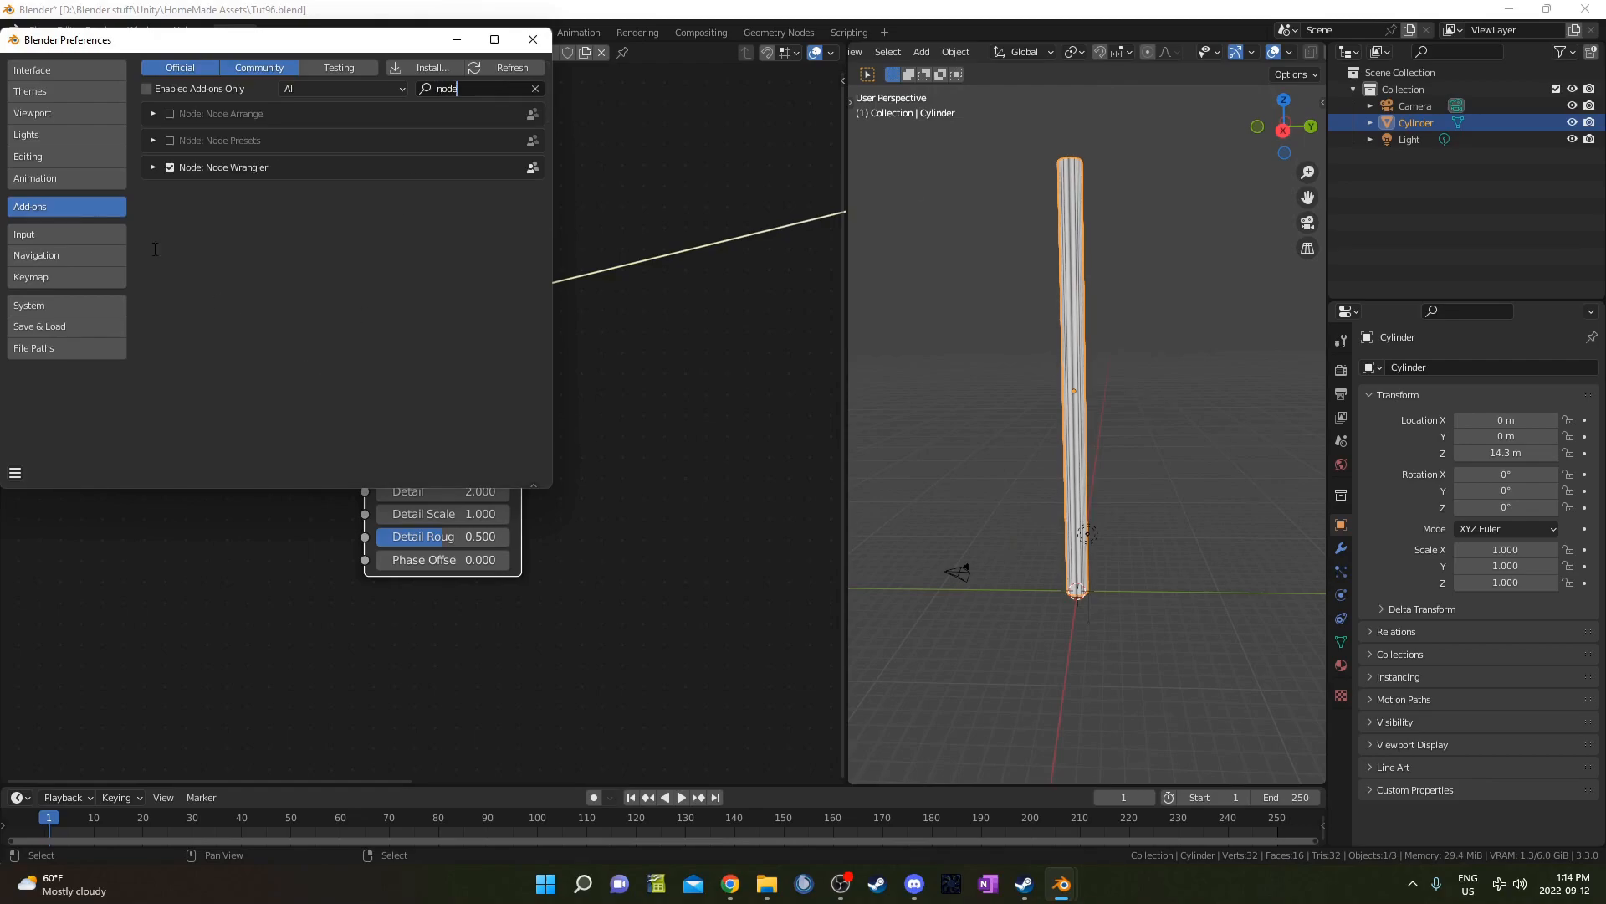
{"action": "left_click", "coordinate": [525, 42]}
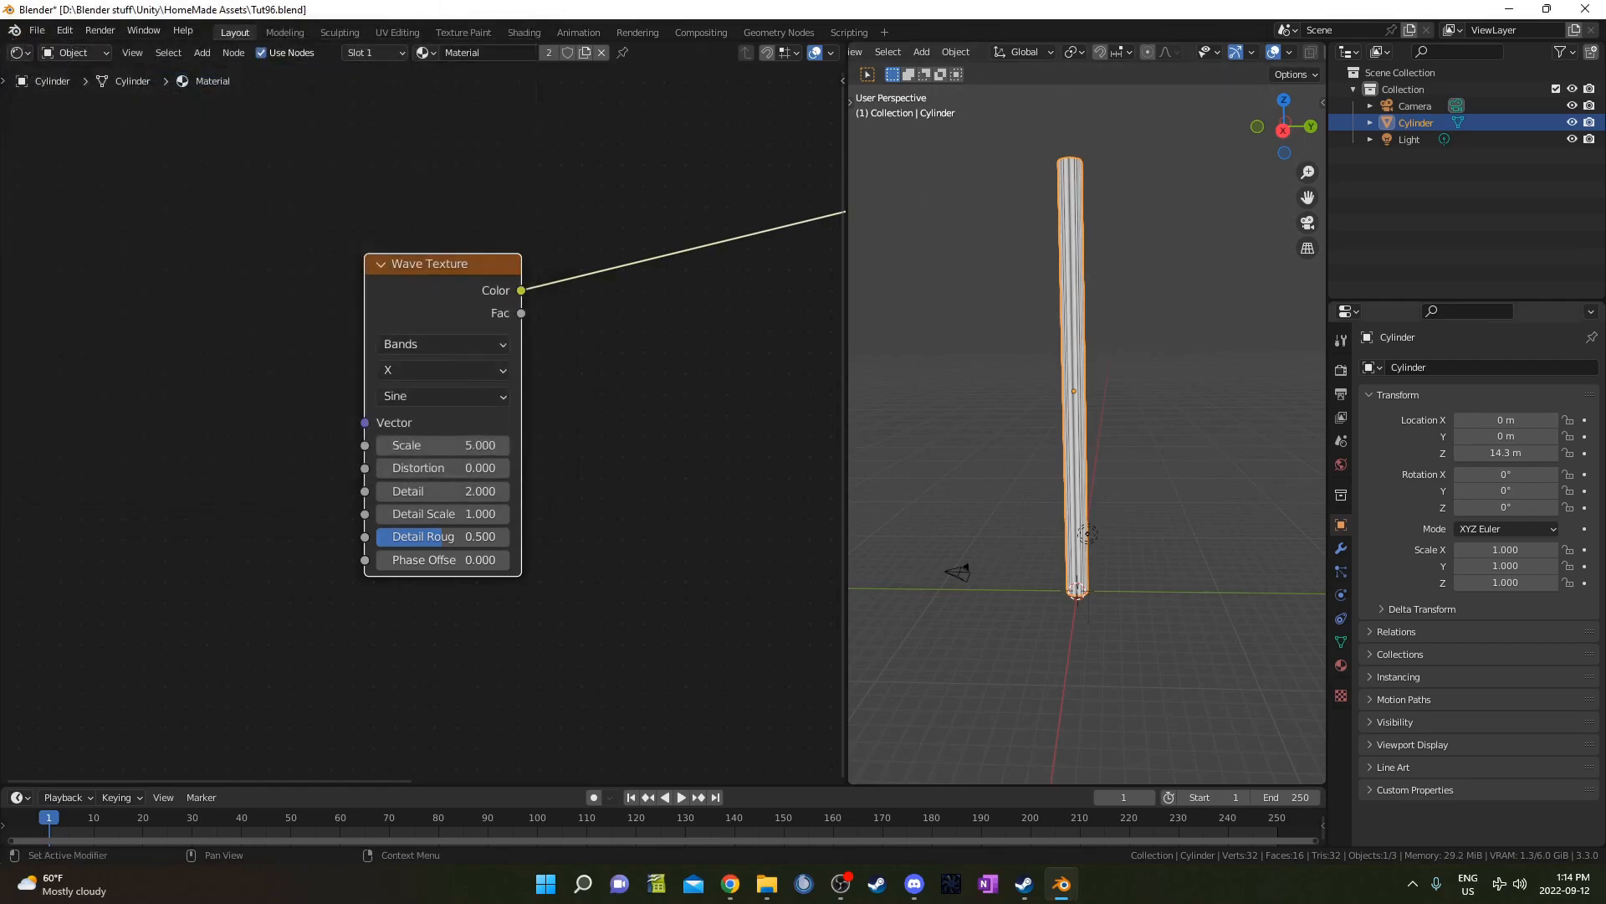
- Set the Wave Texture's bands direction to Z and its scale to 0.1
{"action": "scroll", "coordinate": [474, 301], "scroll_direction": "up", "scroll_amount": 2}
{"action": "left_click", "coordinate": [475, 303]}
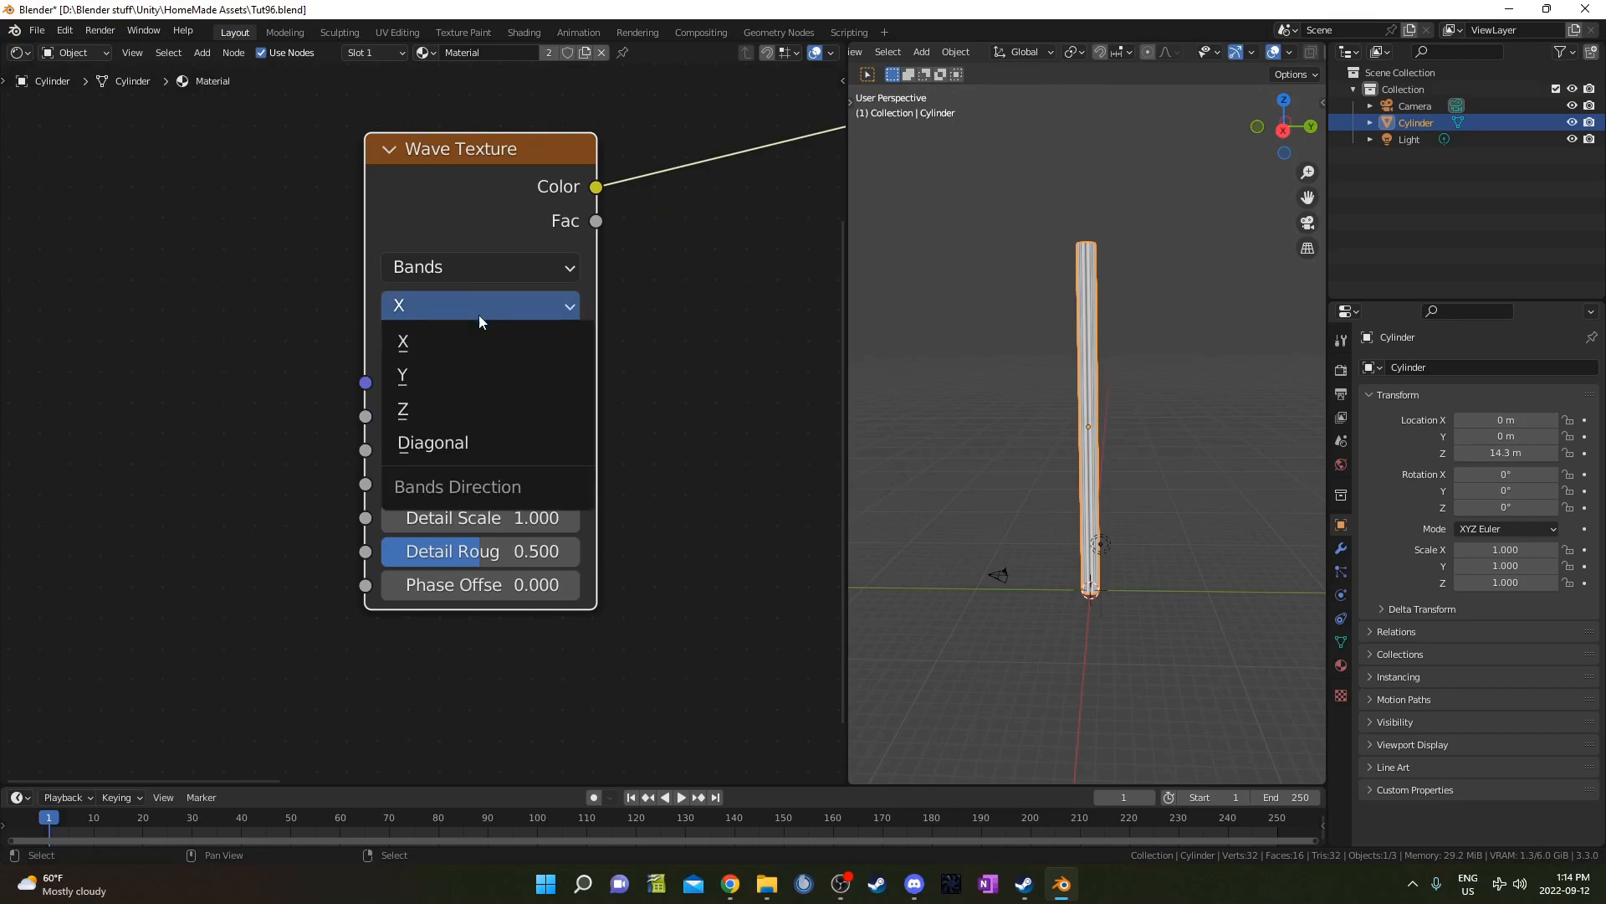
{"action": "left_click", "coordinate": [459, 407]}
{"action": "left_click", "coordinate": [529, 427]}
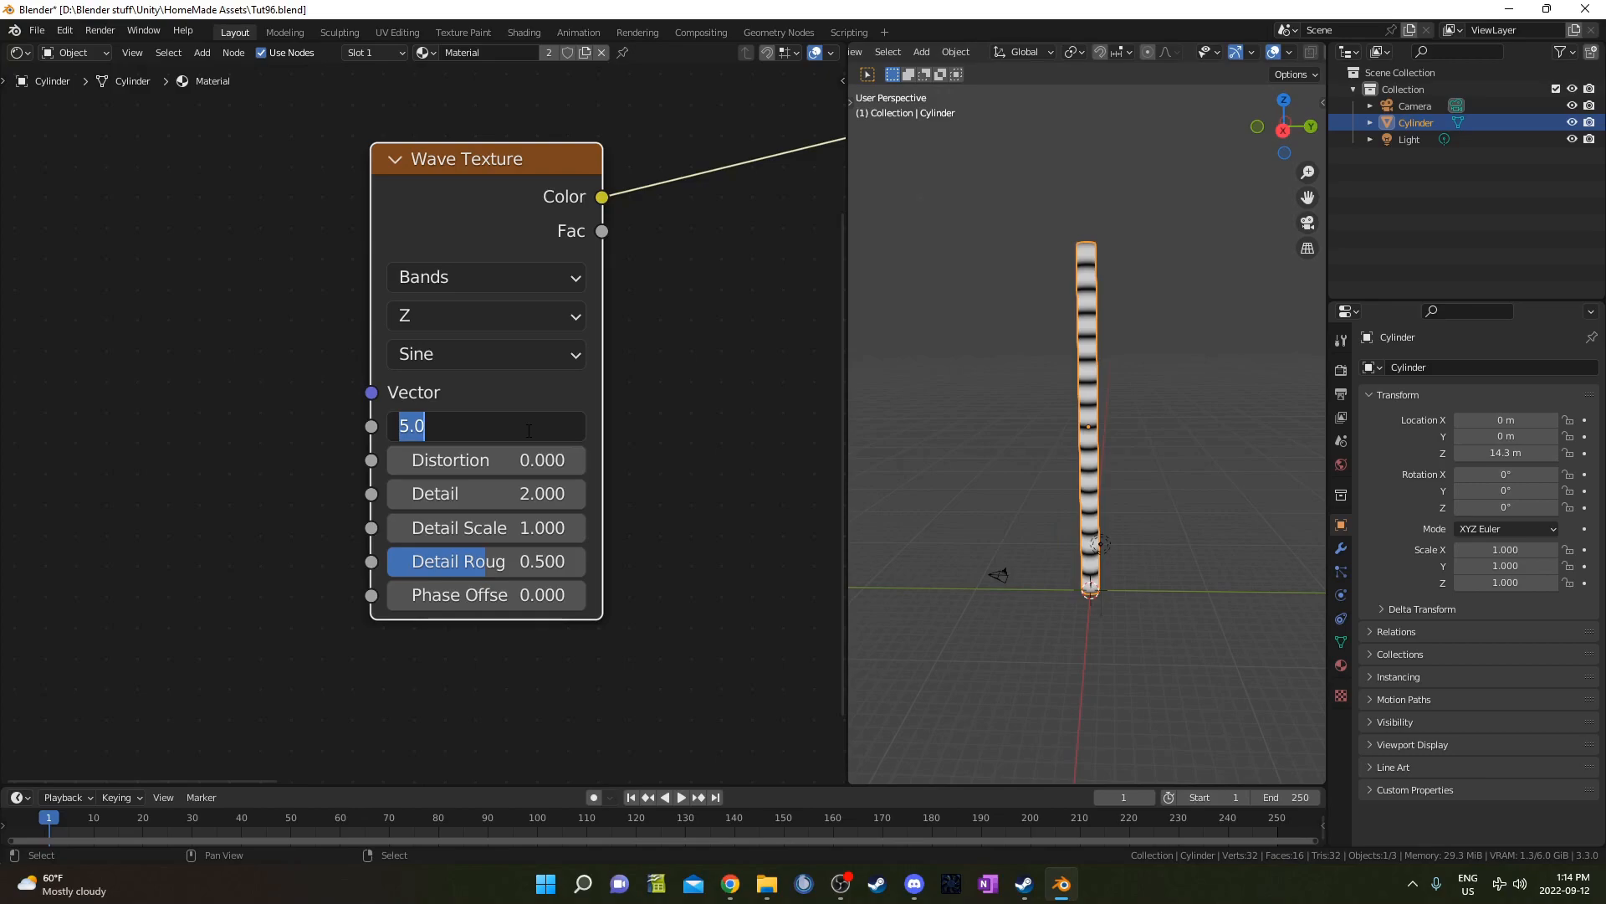
{"action": "type", "text": ".1"}
{"action": "key", "text": "Return"}
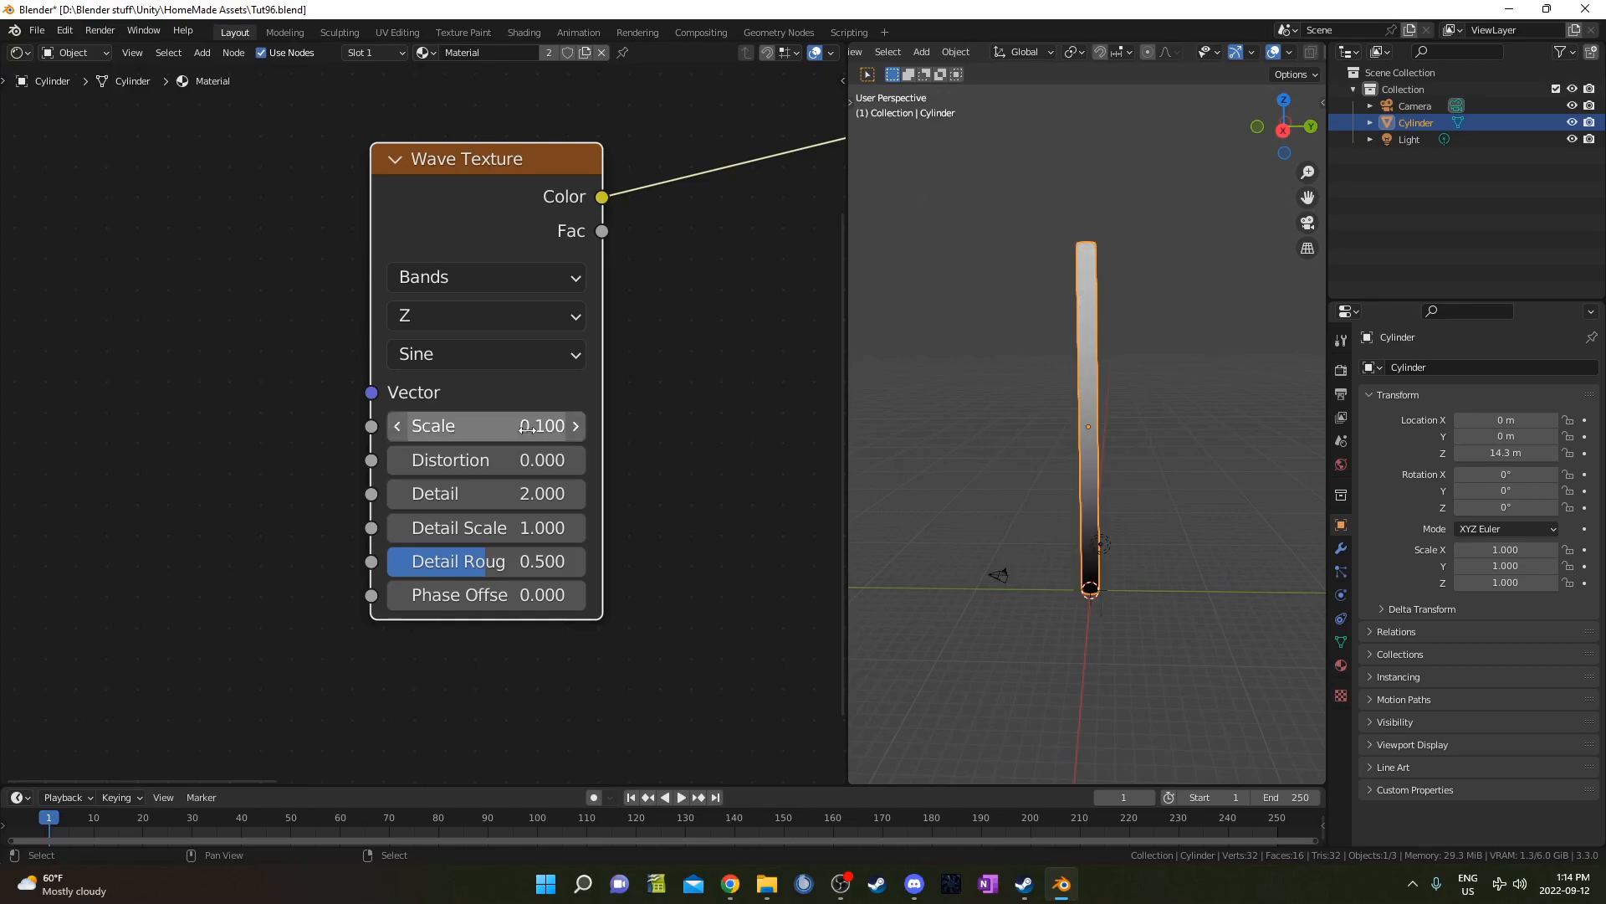
{"action": "scroll", "coordinate": [611, 467], "scroll_direction": "down", "scroll_amount": 4}
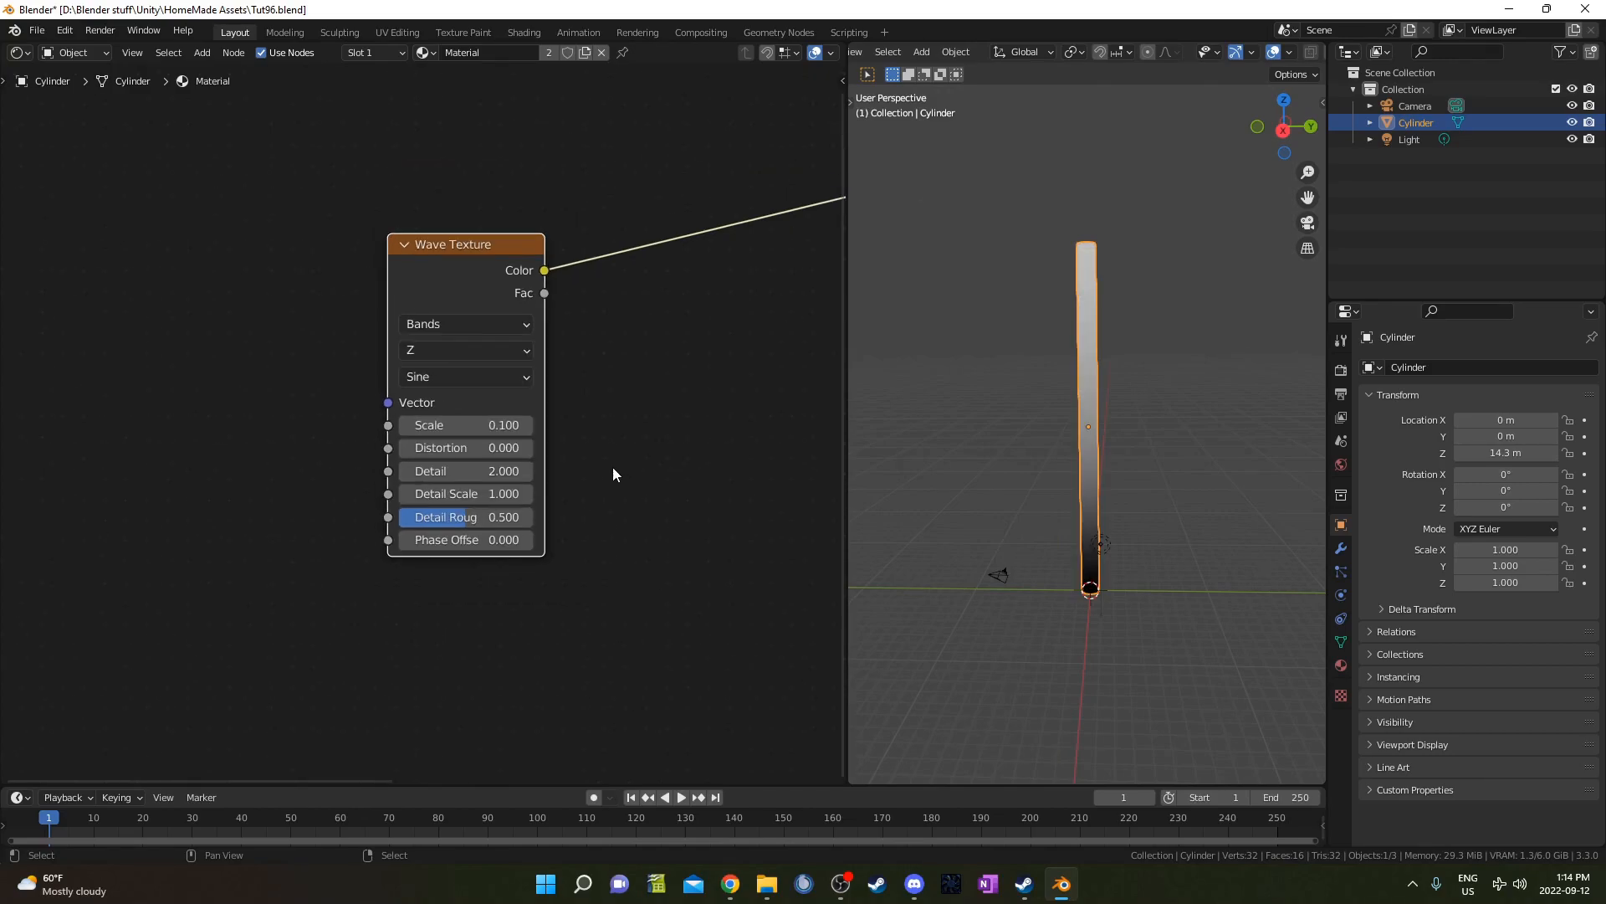
- Add Texture Coordinate and Mapping nodes before the Wave Texture, space them out, and feed the Mapping from the Object output
{"action": "middle_click_drag", "start_coordinate": [385, 483], "coordinate": [498, 454]}
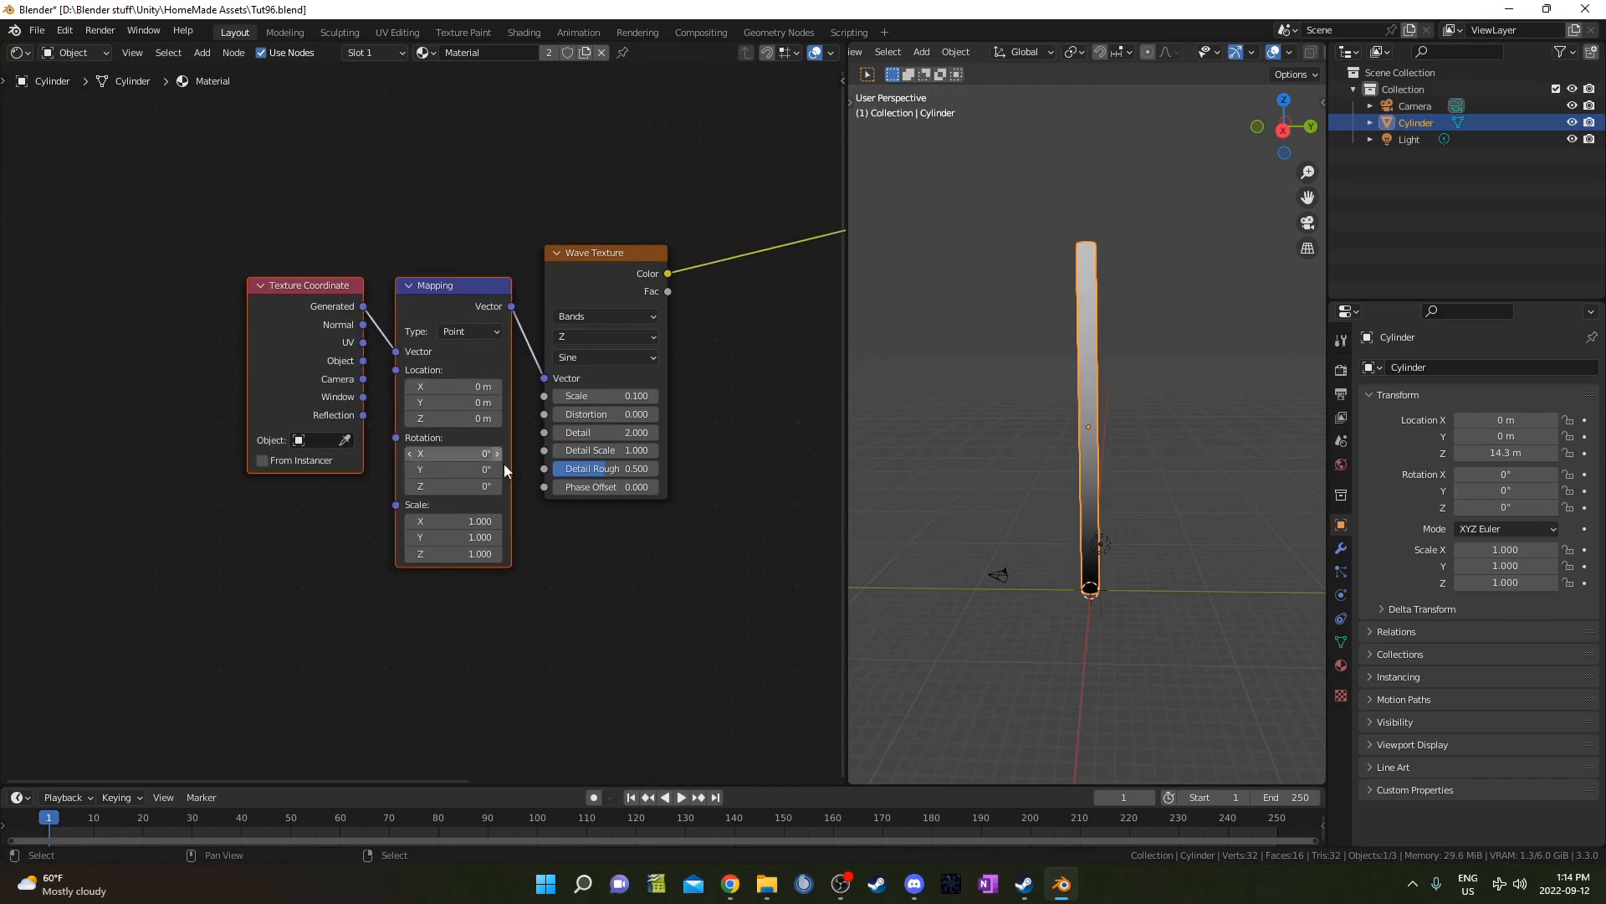
{"action": "left_click_drag", "start_coordinate": [299, 386], "coordinate": [149, 414]}
{"action": "middle_click_drag", "start_coordinate": [280, 439], "coordinate": [332, 439]}
{"action": "left_click", "coordinate": [369, 331]}
{"action": "left_click_drag", "start_coordinate": [369, 333], "coordinate": [435, 259]}
{"action": "left_click_drag", "start_coordinate": [262, 390], "coordinate": [359, 307]}
{"action": "left_click_drag", "start_coordinate": [202, 382], "coordinate": [124, 388]}
{"action": "left_click", "coordinate": [456, 256]}
{"action": "left_click_drag", "start_coordinate": [443, 248], "coordinate": [482, 314]}
- Add a Gradient Texture below the Mapping node, set it to Radial, and feed its Vector from the Texture Coordinate's Object output
{"action": "middle_click_drag", "start_coordinate": [459, 711], "coordinate": [479, 519]}
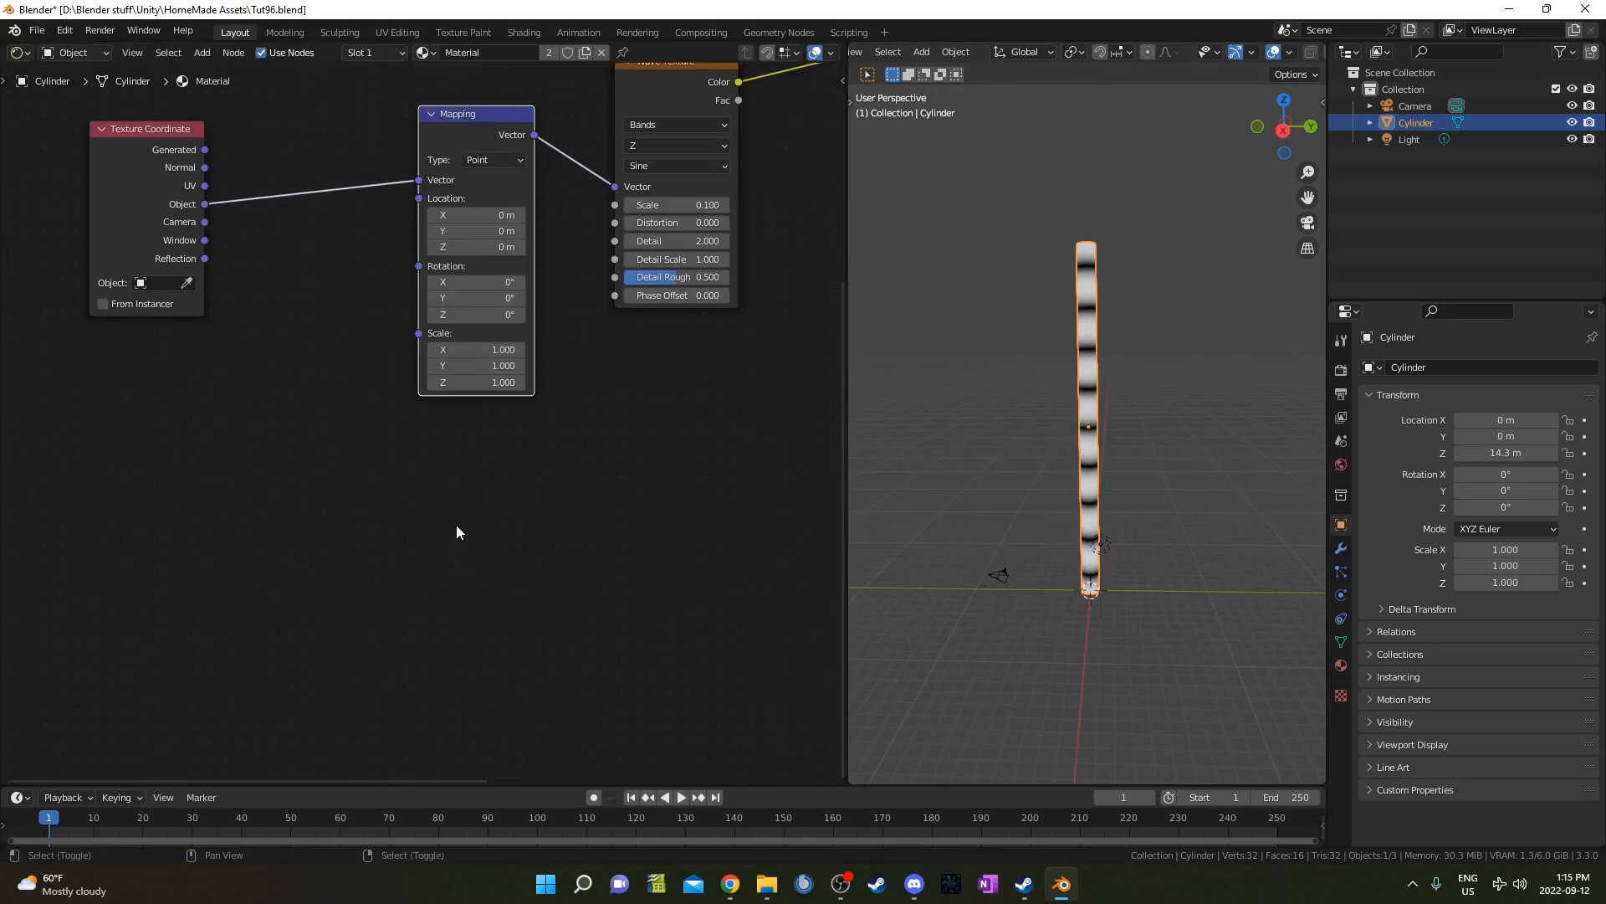
{"action": "key", "text": "shift+a"}
{"action": "type", "text": "grad"}
{"action": "key", "text": "Return"}
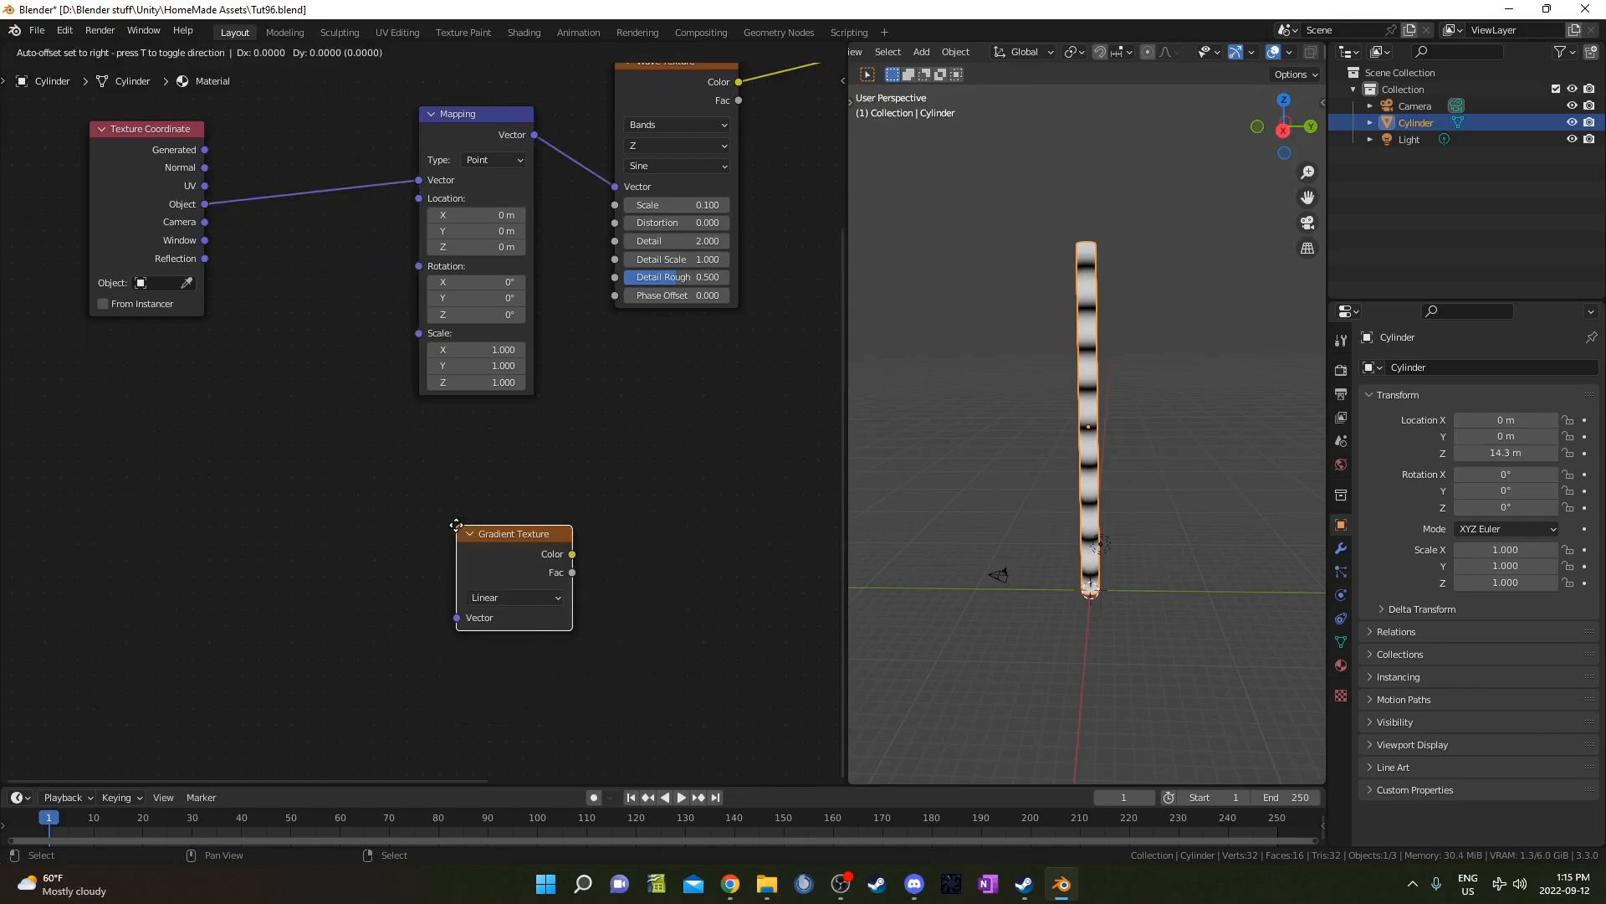
{"action": "left_click", "coordinate": [339, 470]}
{"action": "left_click_drag", "start_coordinate": [203, 209], "coordinate": [339, 552]}
{"action": "left_click", "coordinate": [385, 533]}
{"action": "left_click", "coordinate": [385, 657]}
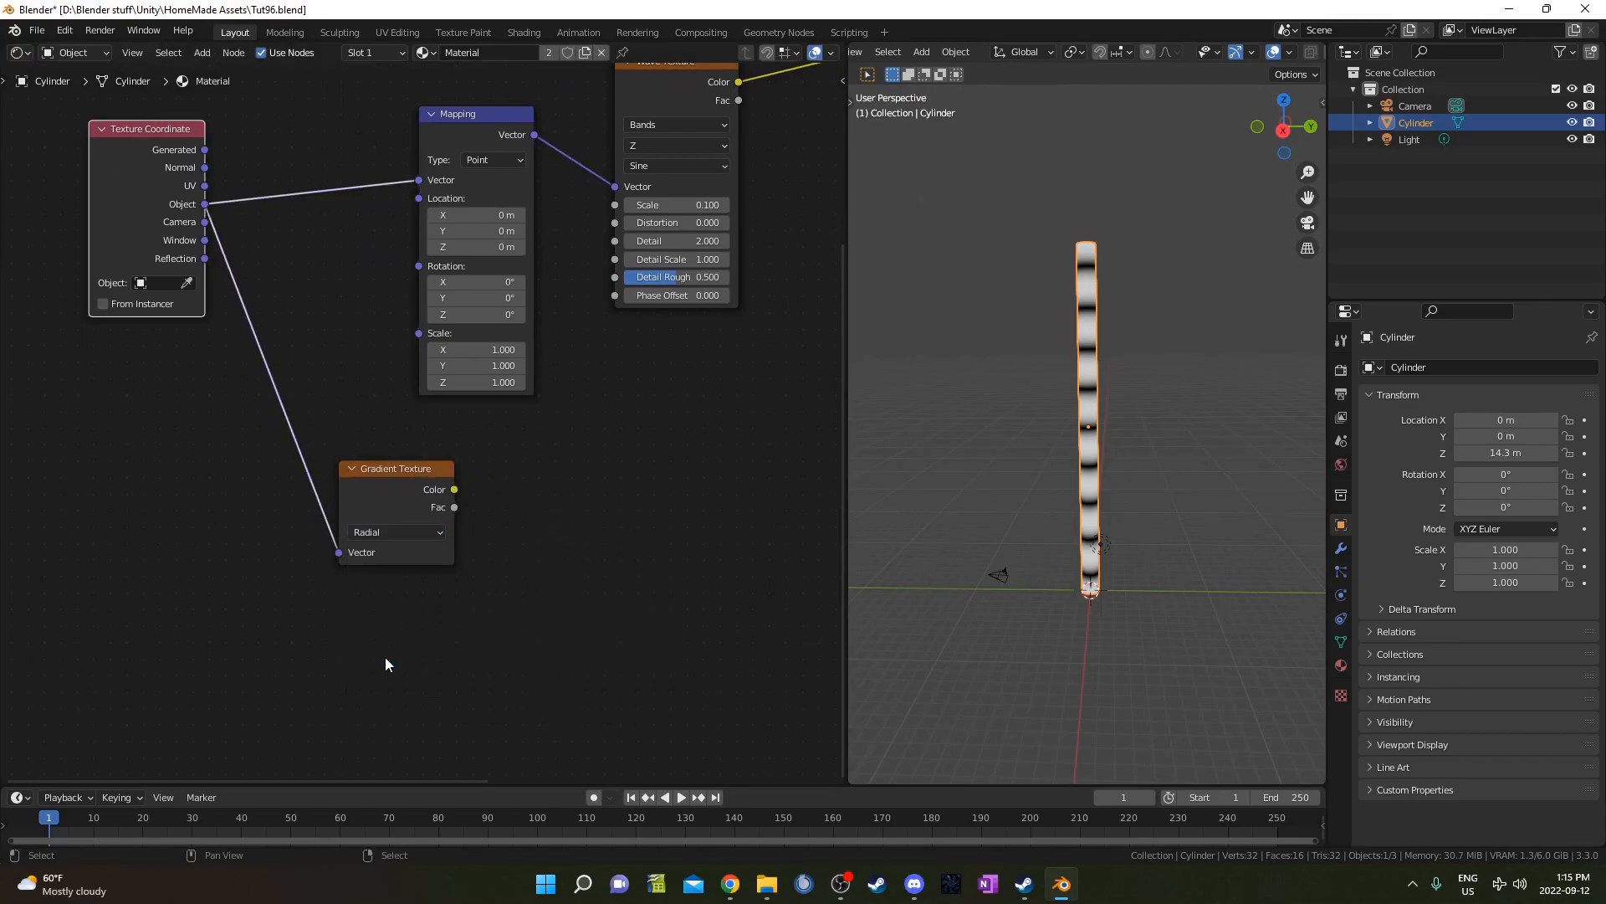
- Preview the Gradient Texture on the cylinder and examine it from above and from the side
{"action": "middle_click_drag", "start_coordinate": [427, 494], "coordinate": [329, 492]}
{"action": "left_click", "coordinate": [304, 480], "text": "ctrl+shift"}
{"action": "middle_click_drag", "start_coordinate": [1242, 319], "coordinate": [948, 436]}
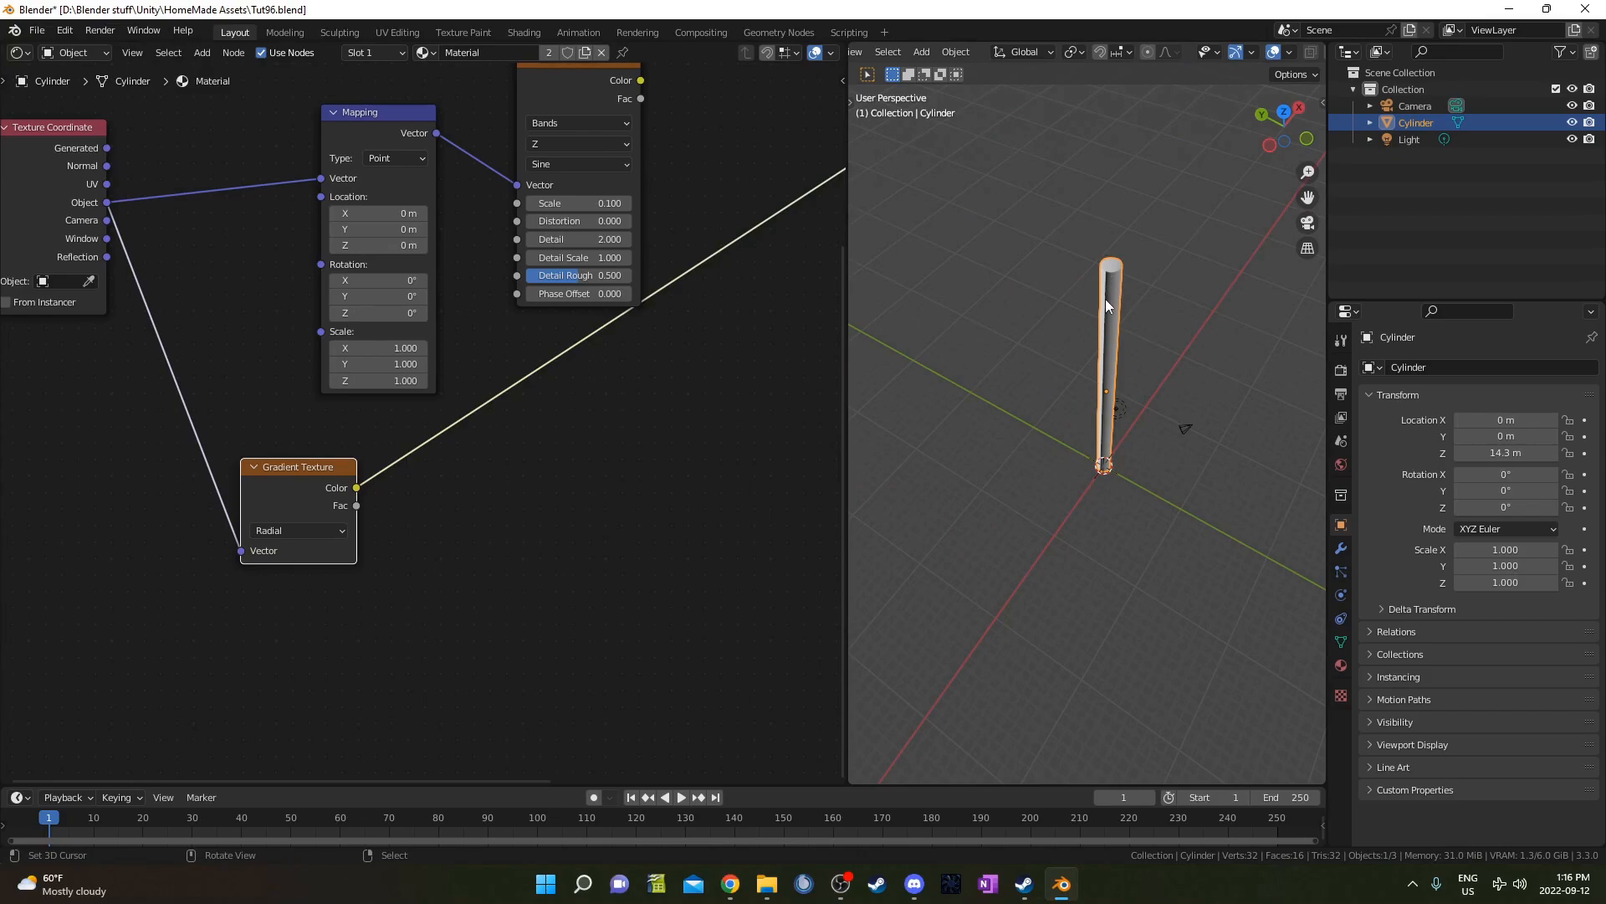
{"action": "middle_click_drag", "start_coordinate": [1112, 350], "coordinate": [1075, 274]}
{"action": "middle_click_drag", "start_coordinate": [959, 370], "coordinate": [1104, 373]}
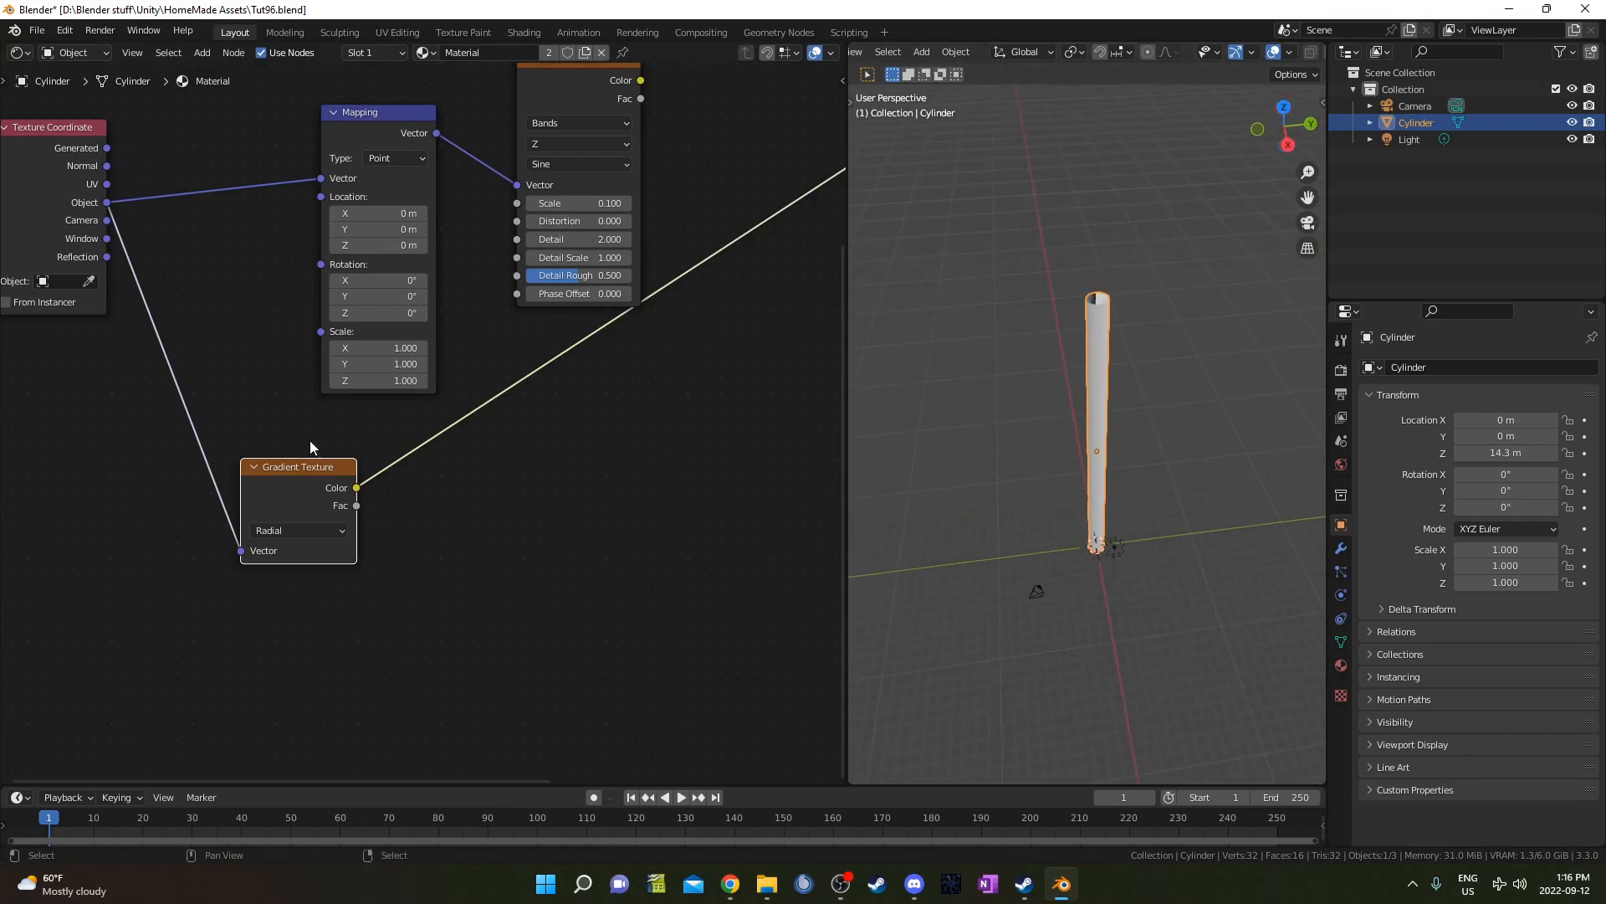
- Link the Gradient Texture's Color to the Wave Texture's Phase Offset and preview the Wave Texture on the cylinder
{"action": "scroll", "coordinate": [449, 413], "scroll_direction": "down", "scroll_amount": 3}
{"action": "left_click_drag", "start_coordinate": [424, 189], "coordinate": [483, 118]}
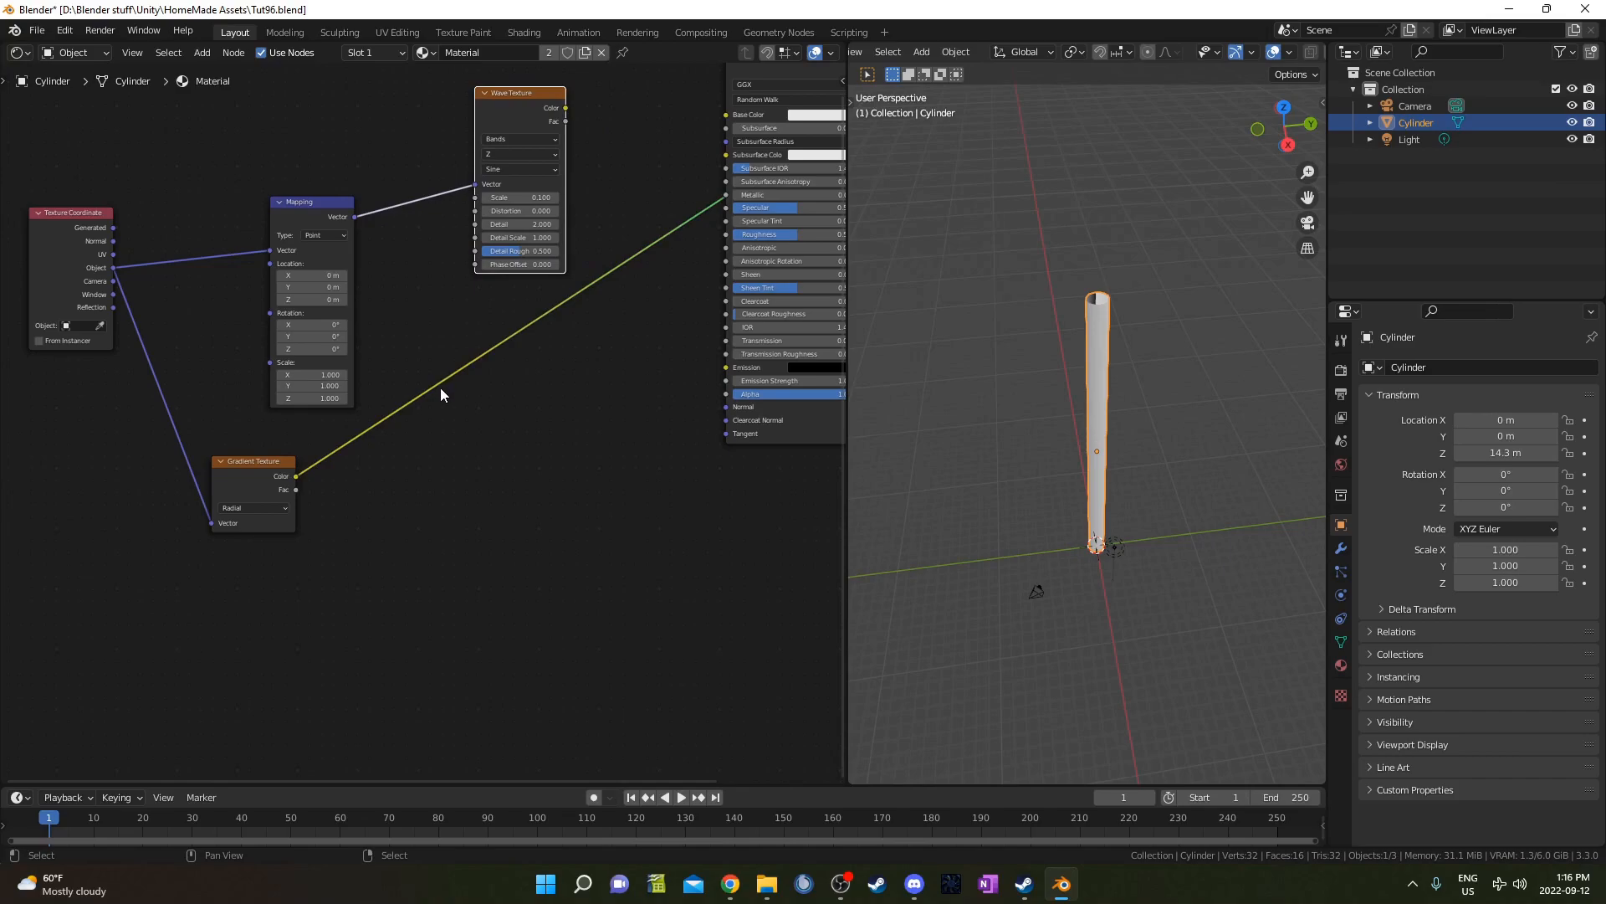
{"action": "middle_click_drag", "start_coordinate": [437, 390], "coordinate": [429, 405]}
{"action": "left_click_drag", "start_coordinate": [289, 491], "coordinate": [465, 280]}
{"action": "left_click_drag", "start_coordinate": [507, 127], "coordinate": [505, 150]}
{"action": "left_click", "coordinate": [511, 144], "text": "ctrl+shift"}
{"action": "middle_click_drag", "start_coordinate": [1117, 364], "coordinate": [1046, 297]}
- Insert a Math node set to Multiply with a value of 6.3 between the Gradient Texture and the Wave Texture's Phase Offset
{"action": "scroll", "coordinate": [456, 511], "scroll_direction": "up", "scroll_amount": 2}
{"action": "key", "text": "shift+a"}
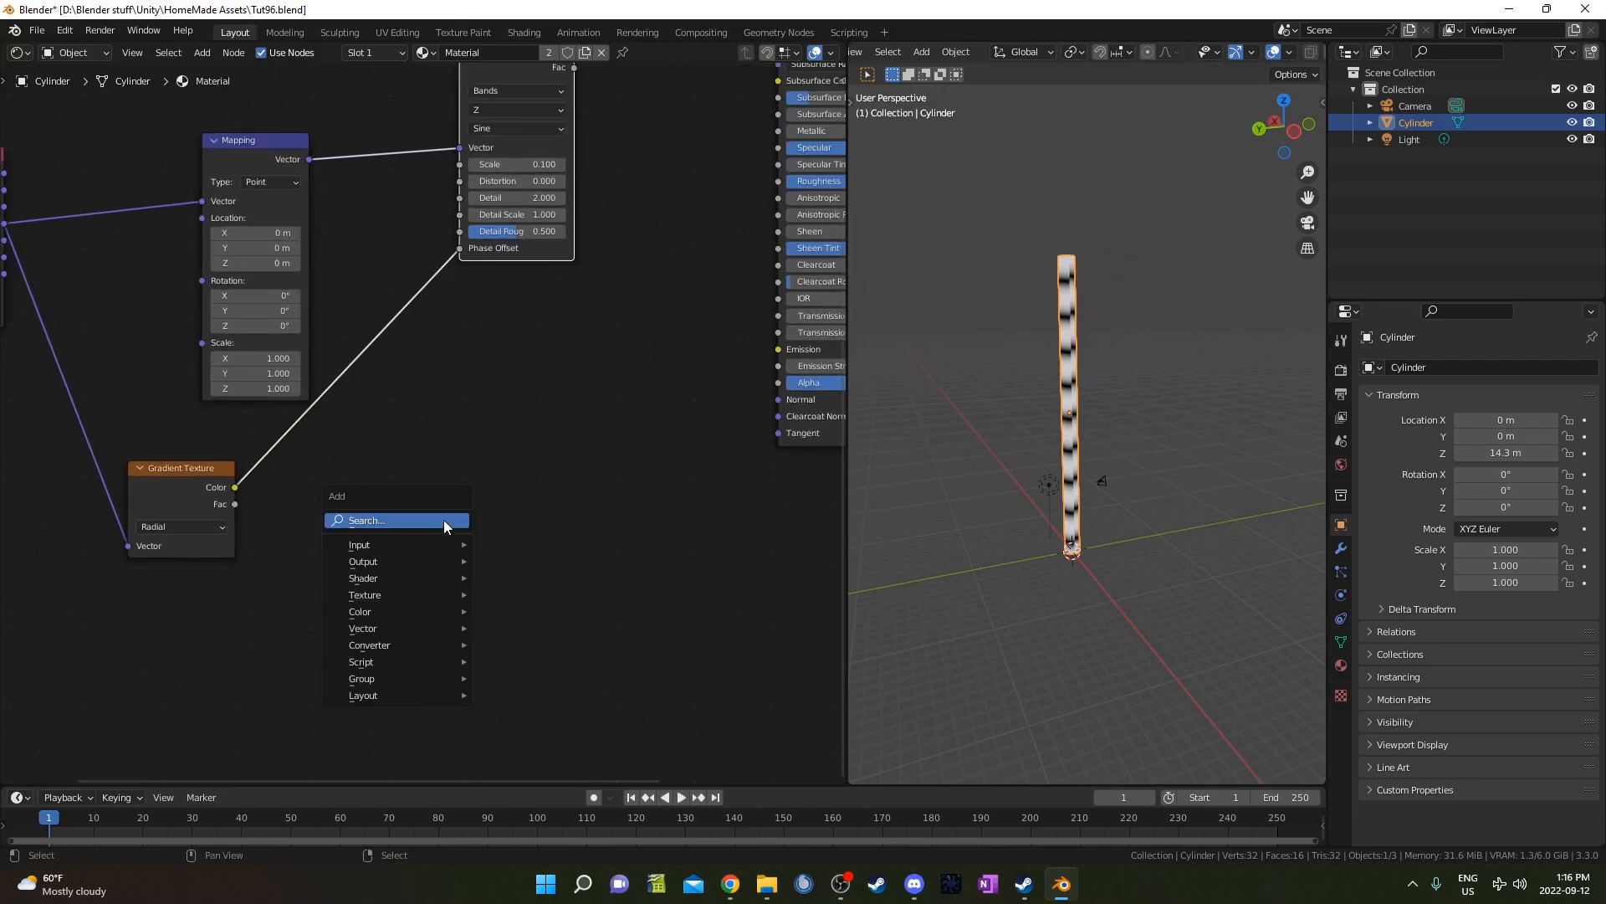
{"action": "left_click", "coordinate": [443, 527]}
{"action": "type", "text": "math"}
{"action": "key", "text": "Return"}
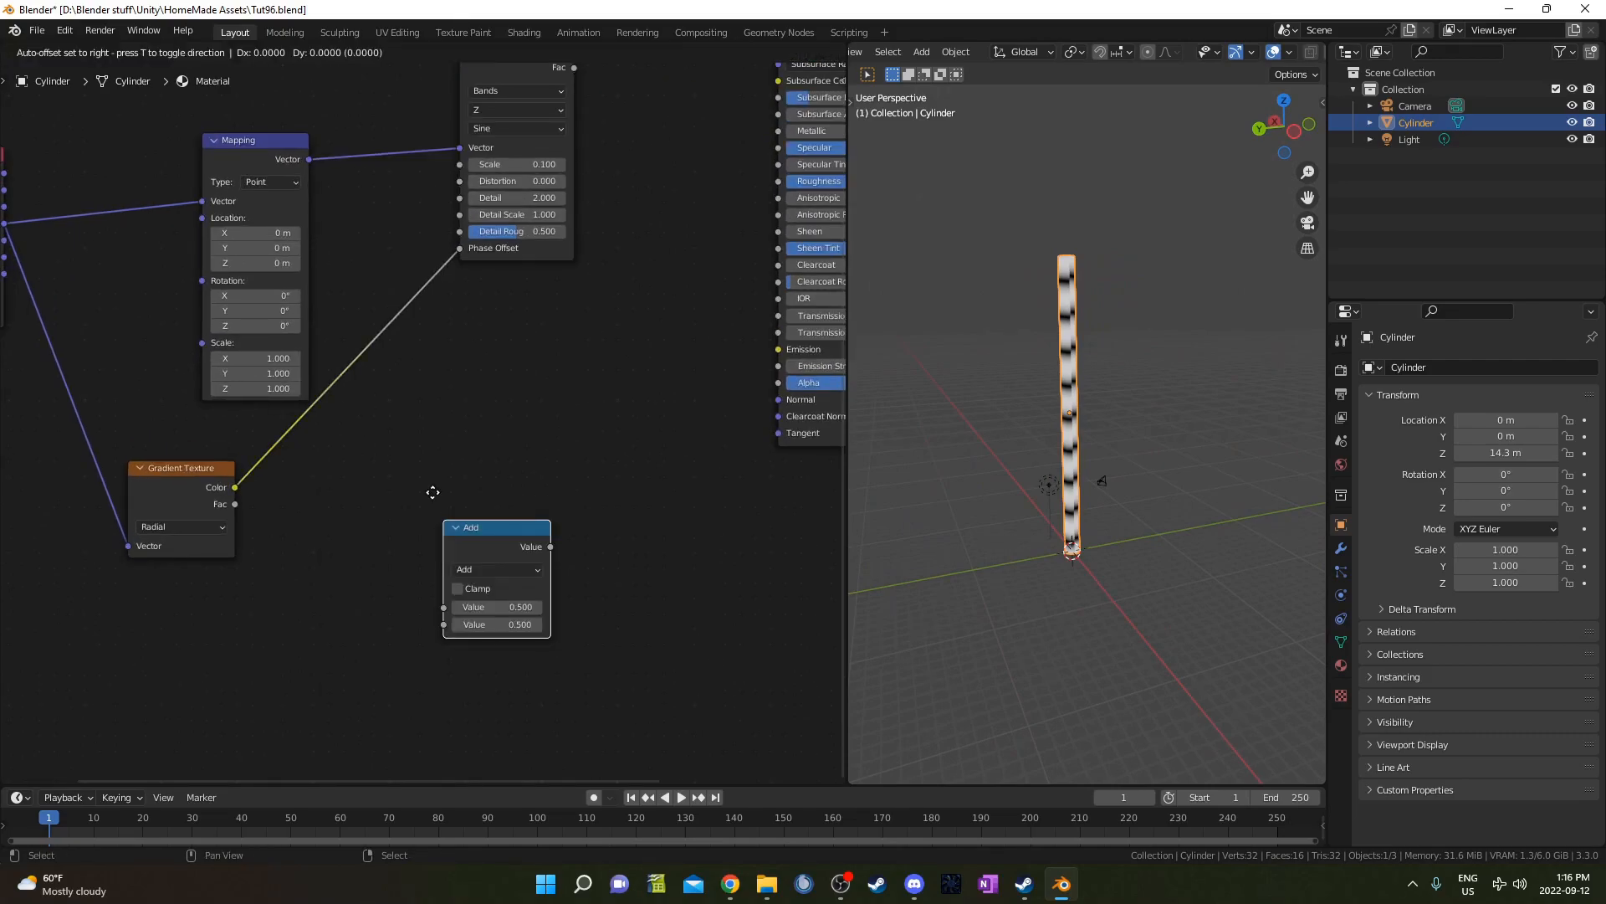
{"action": "left_click", "coordinate": [303, 290]}
{"action": "left_click", "coordinate": [395, 371]}
{"action": "left_click", "coordinate": [395, 445]}
{"action": "left_click_drag", "start_coordinate": [559, 84], "coordinate": [591, 143]}
{"action": "left_click_drag", "start_coordinate": [383, 350], "coordinate": [418, 397]}
{"action": "left_click_drag", "start_coordinate": [425, 469], "coordinate": [476, 468]}
{"action": "mouse_move", "coordinate": [1048, 435]}
{"action": "middle_mouse_down"}
{"action": "mouse_move", "coordinate": [992, 415]}
{"action": "mouse_move", "coordinate": [1098, 418]}
{"action": "mouse_move", "coordinate": [1046, 418]}
{"action": "middle_mouse_up"}
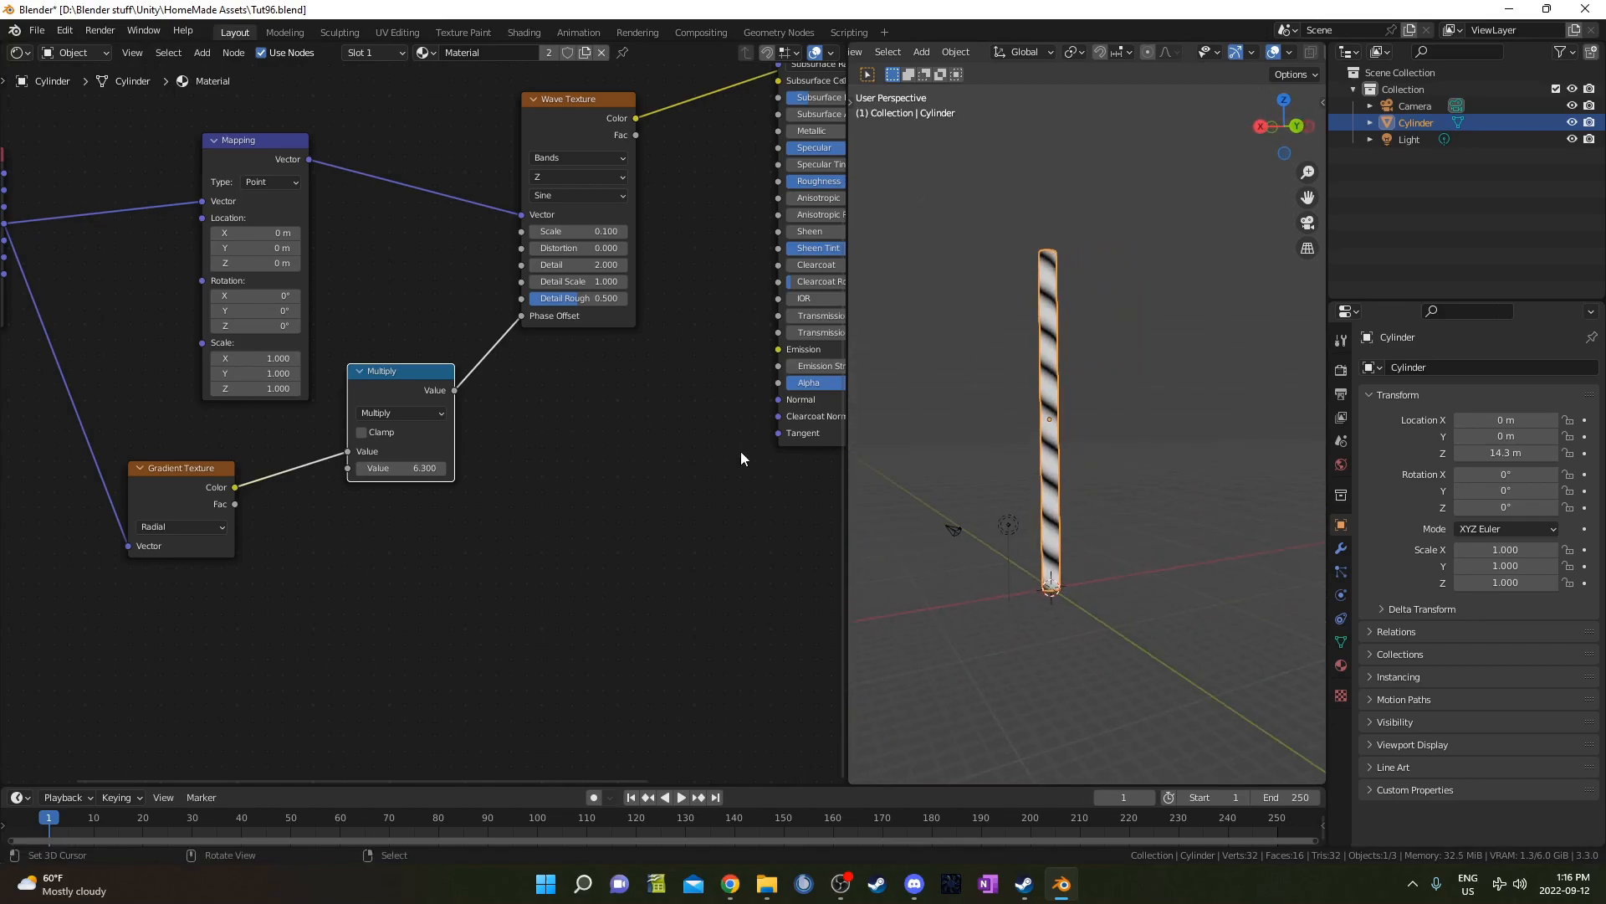
{"action": "middle_click_drag", "start_coordinate": [1158, 400], "coordinate": [1065, 413]}
{"action": "scroll", "coordinate": [465, 405], "scroll_direction": "up", "scroll_amount": 4}
{"action": "mouse_move", "coordinate": [536, 191]}
{"action": "left_mouse_down"}
{"action": "mouse_move", "coordinate": [616, 192]}
{"action": "mouse_move", "coordinate": [527, 191]}
{"action": "left_mouse_up"}
{"action": "middle_click_drag", "start_coordinate": [1158, 264], "coordinate": [932, 337]}
{"action": "key", "text": "ctrl+z"}
- Enter an expression ending in "*2" as the Multiply node's factor and check the spiral on the cylinder
{"action": "middle_click_drag", "start_coordinate": [423, 538], "coordinate": [505, 469]}
{"action": "scroll", "coordinate": [502, 473], "scroll_direction": "down", "scroll_amount": 3}
{"action": "left_click", "coordinate": [388, 522]}
{"action": "left_click", "coordinate": [401, 534]}
{"action": "left_click", "coordinate": [393, 516]}
{"action": "left_click", "coordinate": [394, 516]}
{"action": "type", "text": "*2"}
{"action": "key", "text": "Return"}
{"action": "middle_click_drag", "start_coordinate": [1067, 401], "coordinate": [1064, 298]}
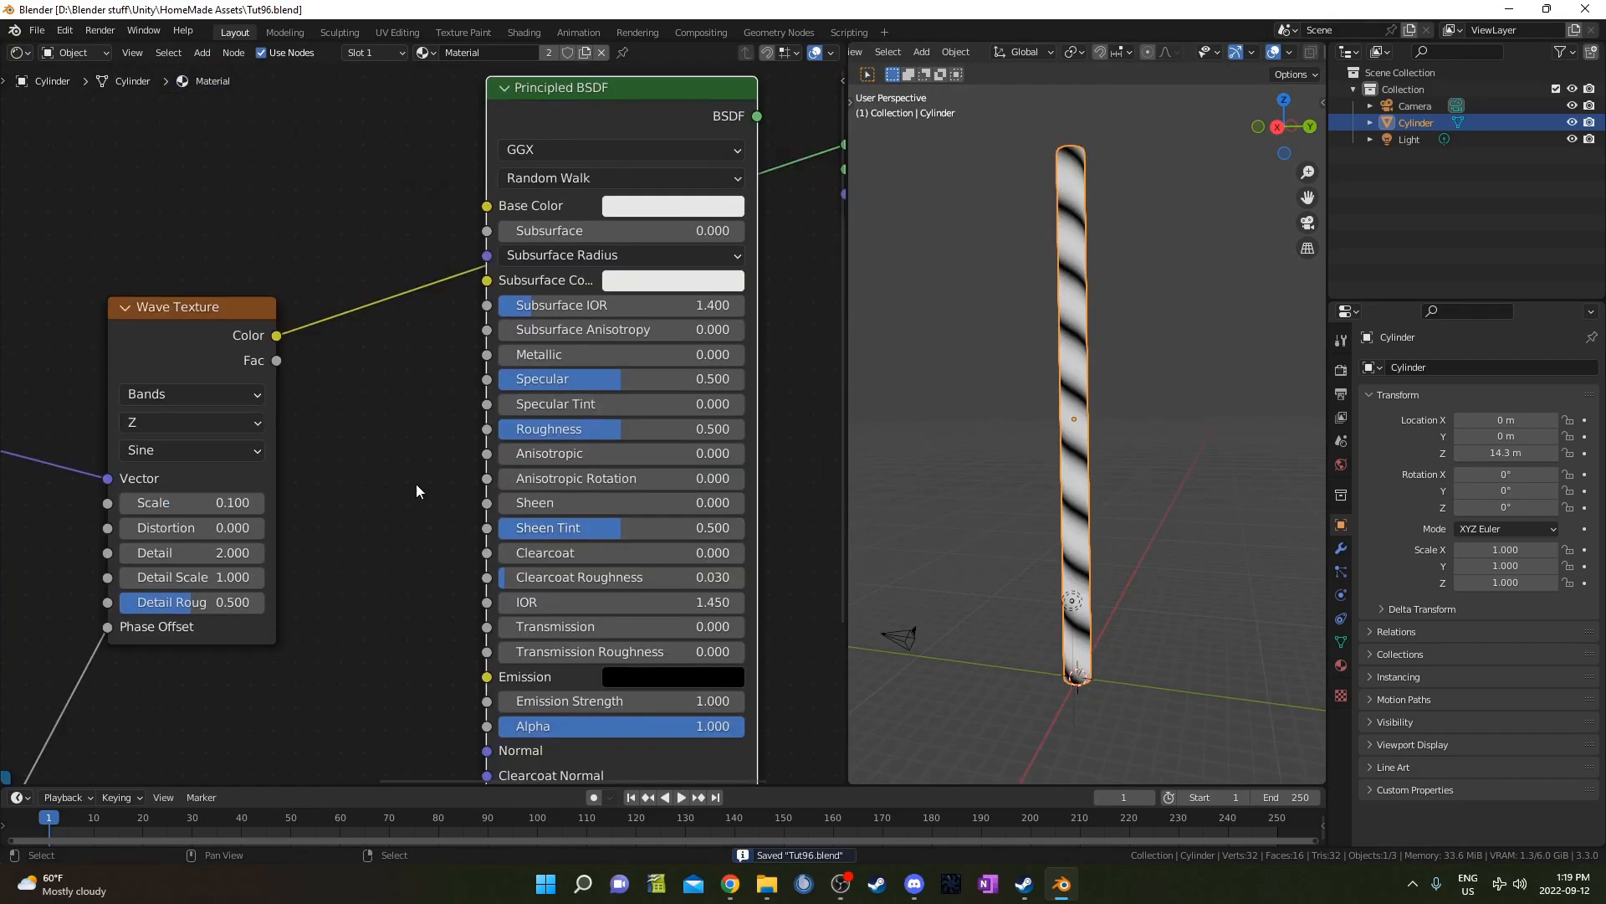
- Insert a Map Range node on the Wave Texture's Color output and move the Principled BSDF out of the way
{"action": "key", "text": "shift+a"}
{"action": "left_click", "coordinate": [372, 474]}
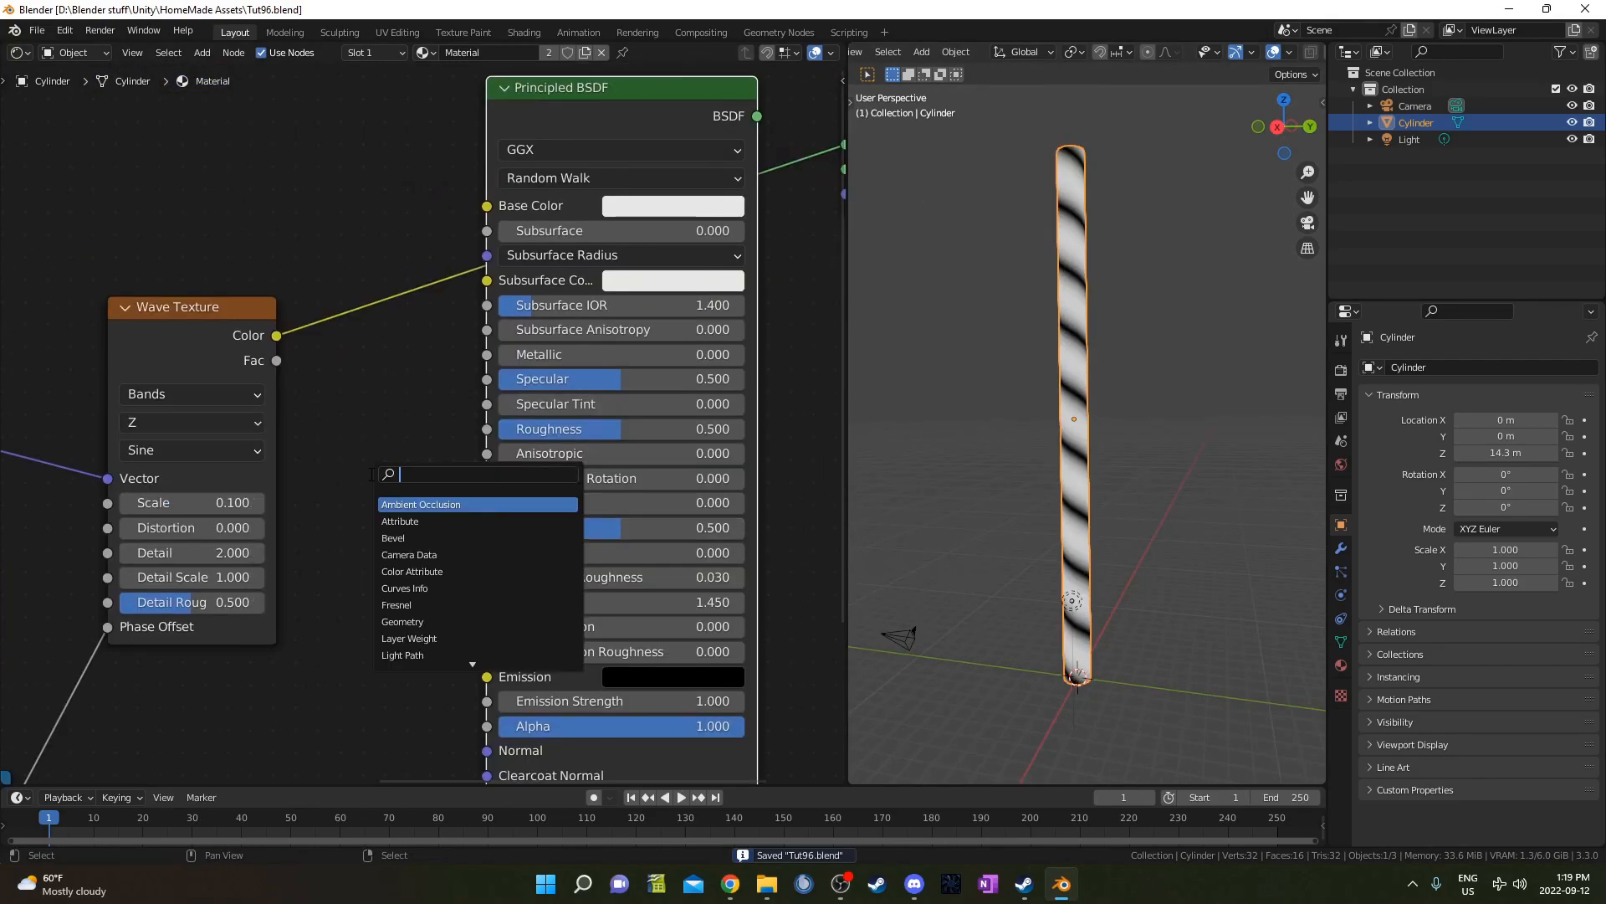
{"action": "type", "text": "map range"}
{"action": "key", "text": "Return"}
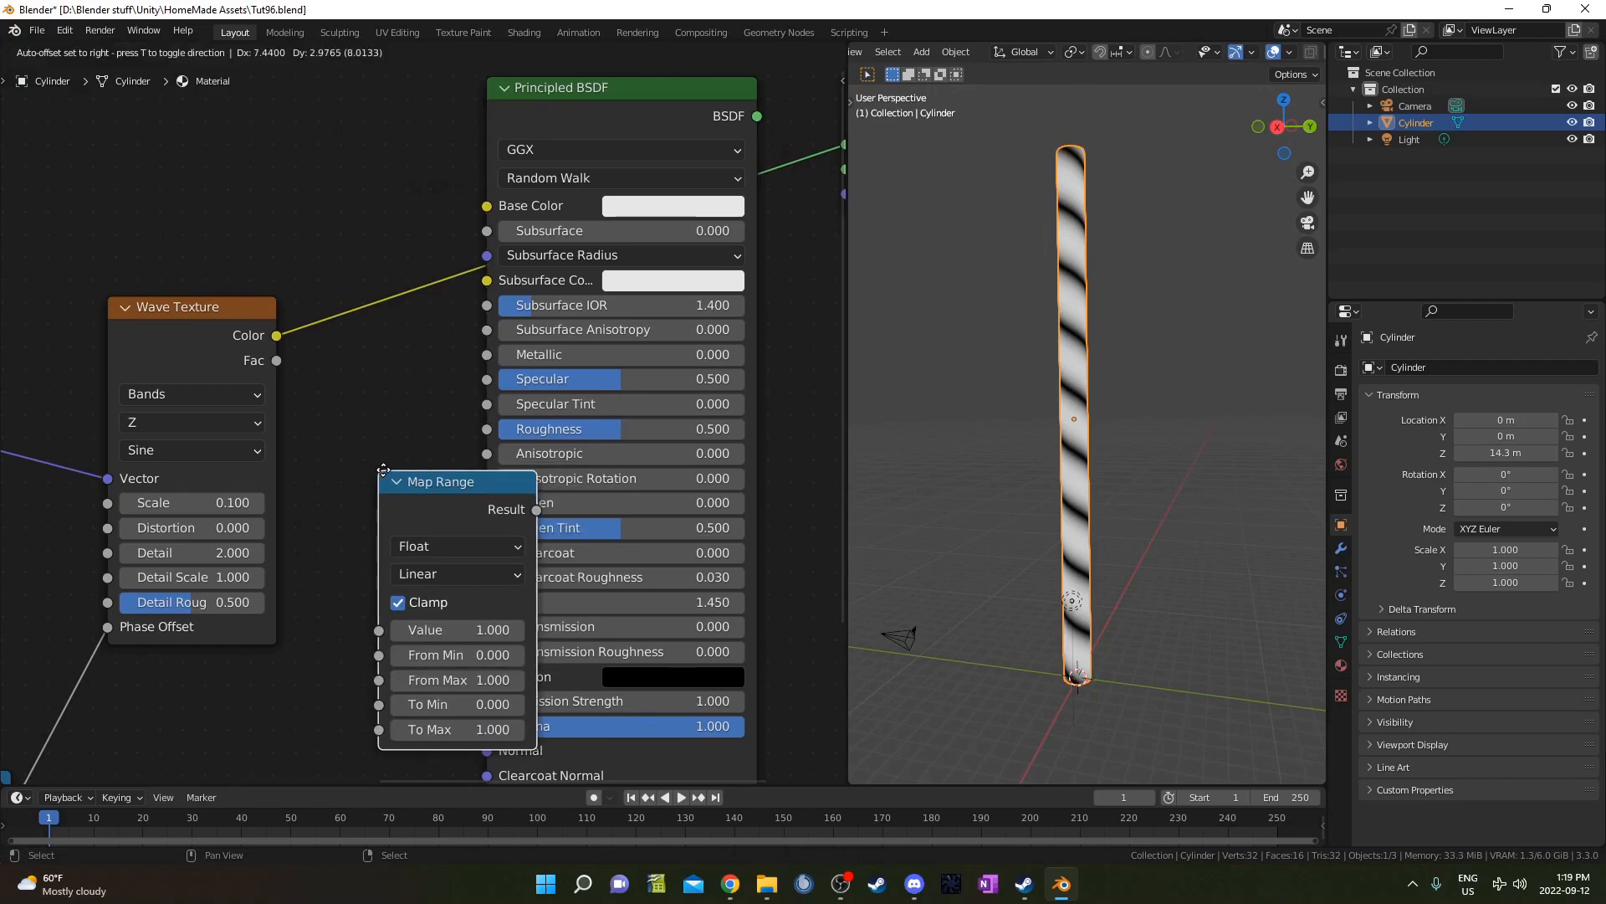
{"action": "left_click", "coordinate": [388, 217]}
{"action": "scroll", "coordinate": [460, 326], "scroll_direction": "down", "scroll_amount": 4}
{"action": "middle_click_drag", "start_coordinate": [495, 389], "coordinate": [286, 460]}
{"action": "left_click_drag", "start_coordinate": [368, 251], "coordinate": [657, 482]}
- Set the Map Range's From Min to 0.523 and From Max to 0.555, and inspect the stripe edges up close
{"action": "scroll", "coordinate": [368, 535], "scroll_direction": "up", "scroll_amount": 6}
{"action": "scroll", "coordinate": [351, 540], "scroll_direction": "up", "scroll_amount": 3}
{"action": "middle_click_drag", "start_coordinate": [301, 546], "coordinate": [422, 474]}
{"action": "left_click", "coordinate": [423, 400]}
{"action": "type", "text": "."}
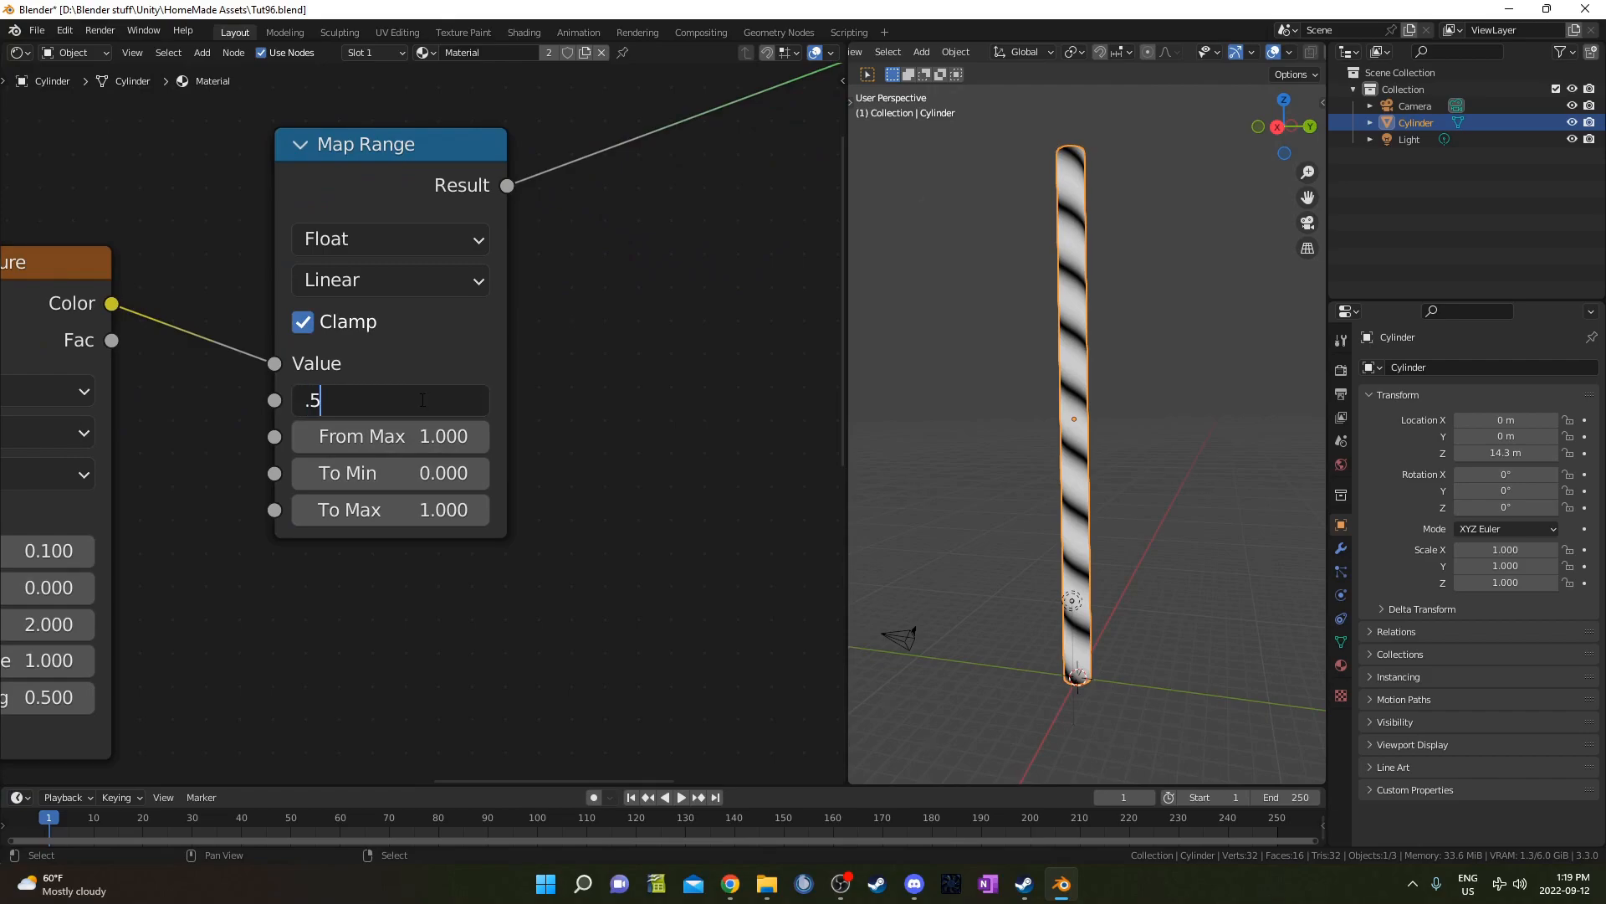
{"action": "type", "text": "523"}
{"action": "key", "text": "Tab"}
{"action": "type", "text": ".55"}
{"action": "key", "text": "Return"}
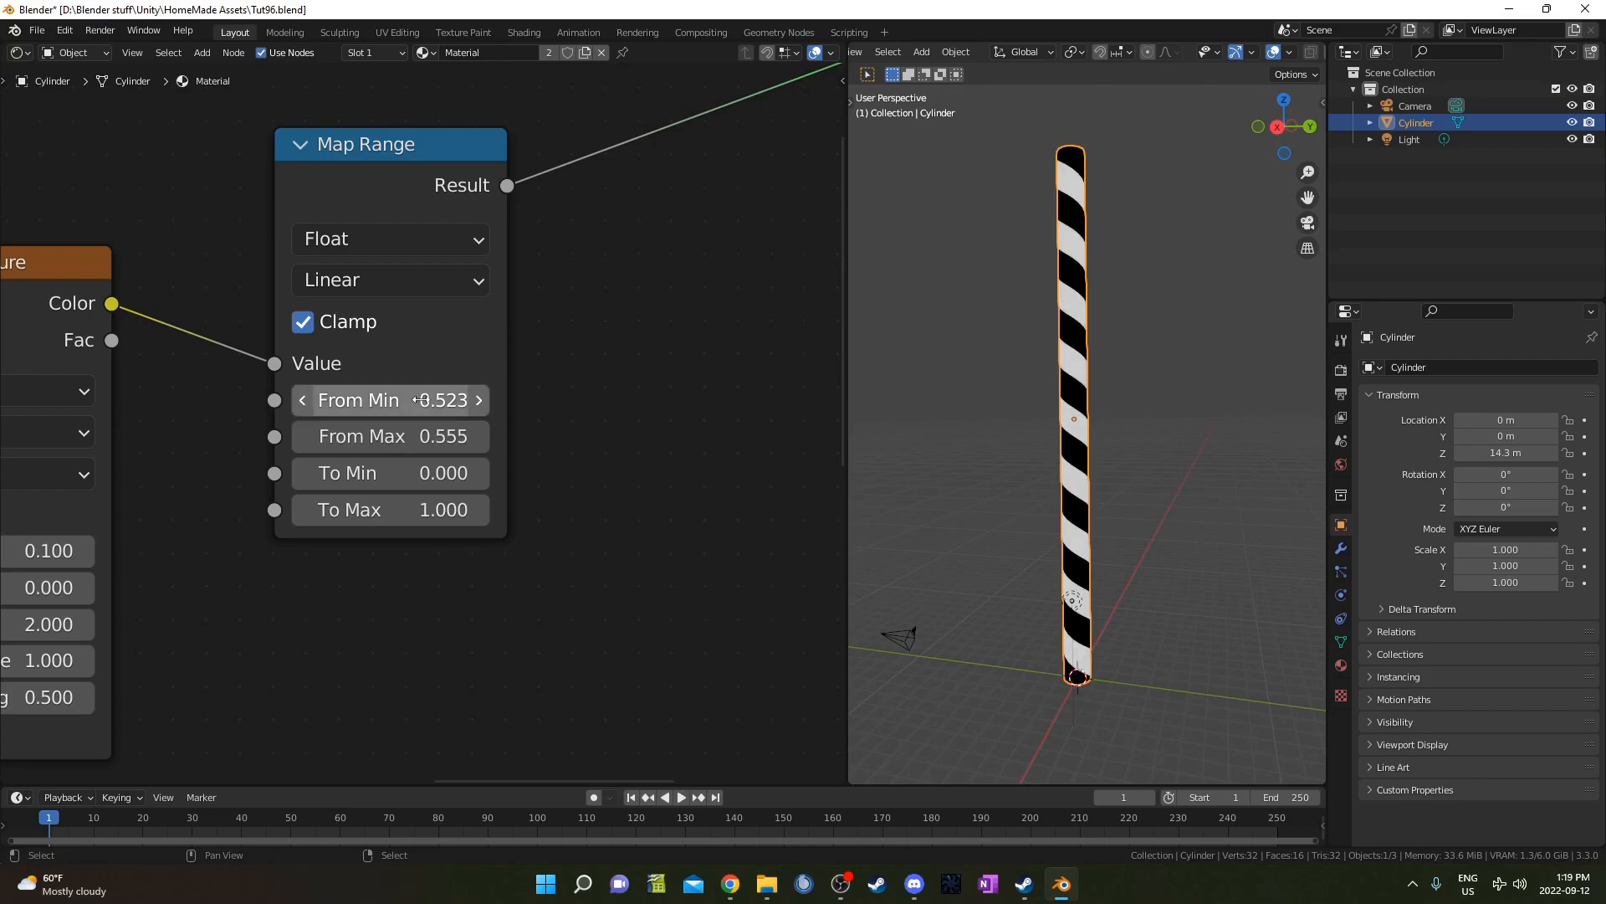
{"action": "scroll", "coordinate": [1011, 385], "scroll_direction": "up", "scroll_amount": 1}
{"action": "middle_click_drag", "start_coordinate": [1056, 372], "coordinate": [1017, 385]}
{"action": "middle_click_drag", "start_coordinate": [1024, 287], "coordinate": [1067, 329]}
{"action": "scroll", "coordinate": [1067, 330], "scroll_direction": "up", "scroll_amount": 4}
{"action": "scroll", "coordinate": [1080, 485], "scroll_direction": "down", "scroll_amount": 2}
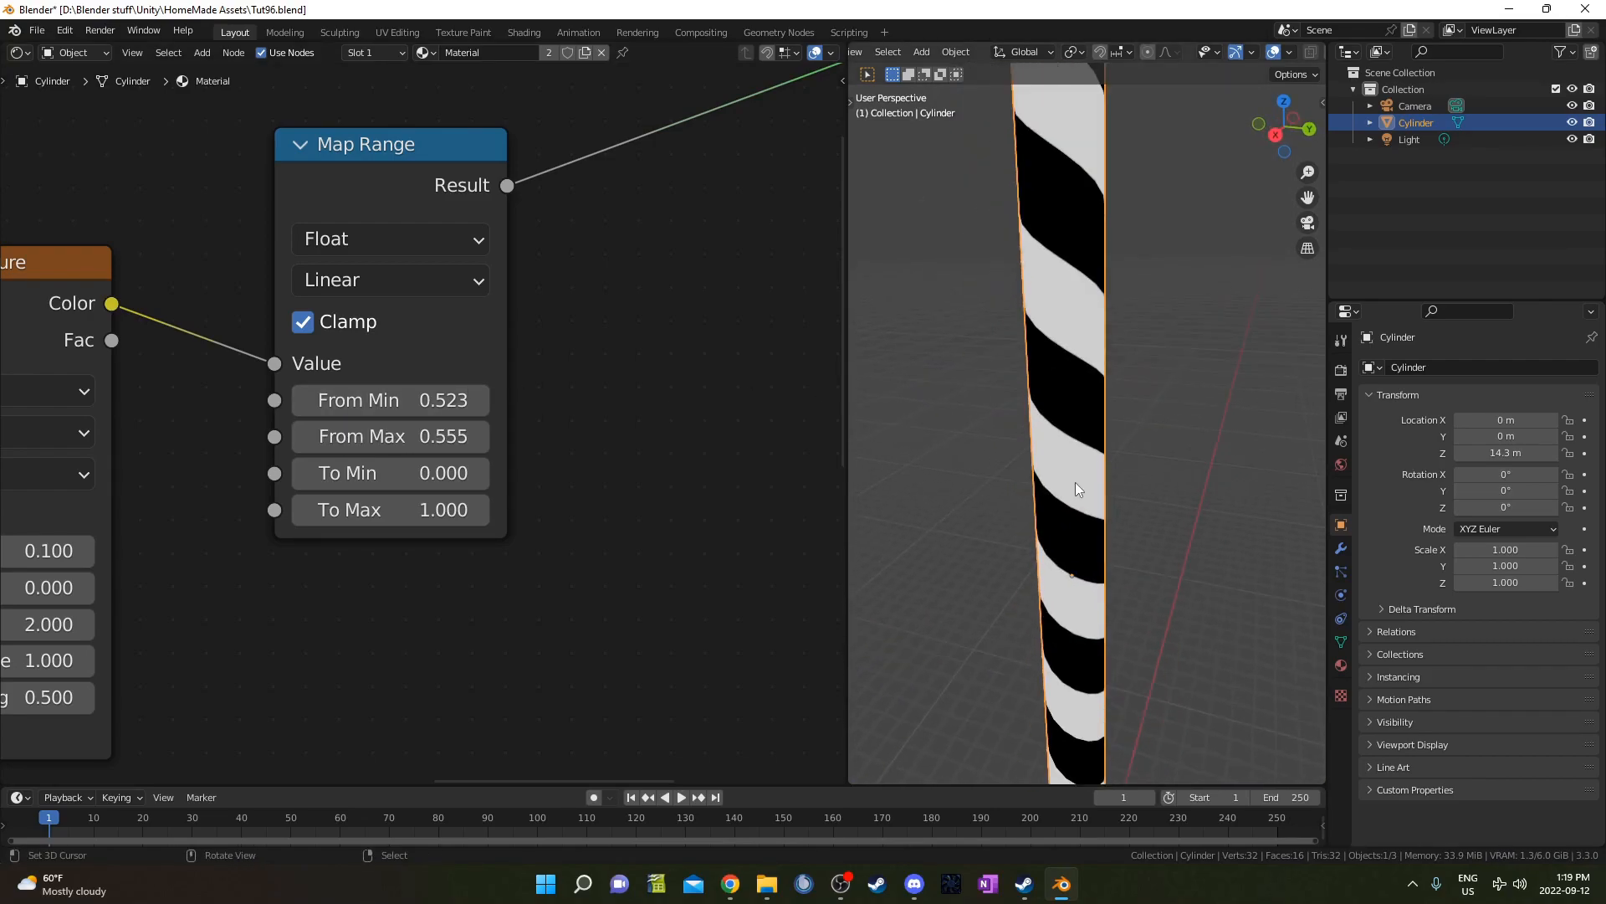
{"action": "scroll", "coordinate": [1081, 483], "scroll_direction": "down", "scroll_amount": 2}
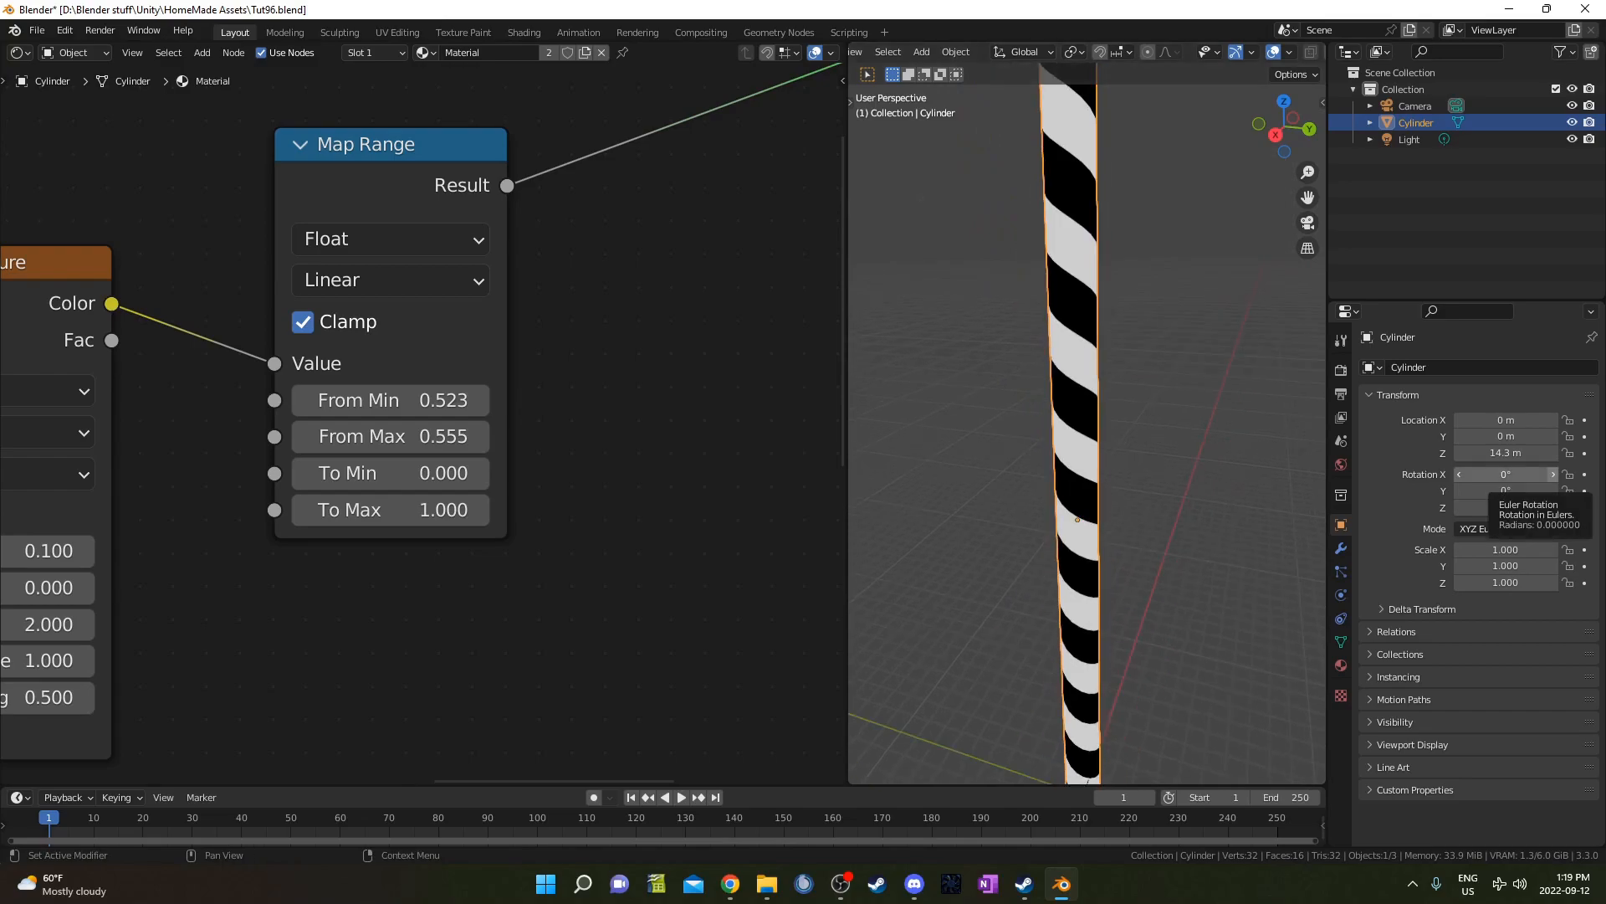
- Insert a Mix color node before the Material Output, with the Map Range result driving its Fac
{"action": "scroll", "coordinate": [199, 481], "scroll_direction": "down", "scroll_amount": 3}
{"action": "key", "text": "shift+a"}
{"action": "type", "text": "mix"}
{"action": "key", "text": "Return"}
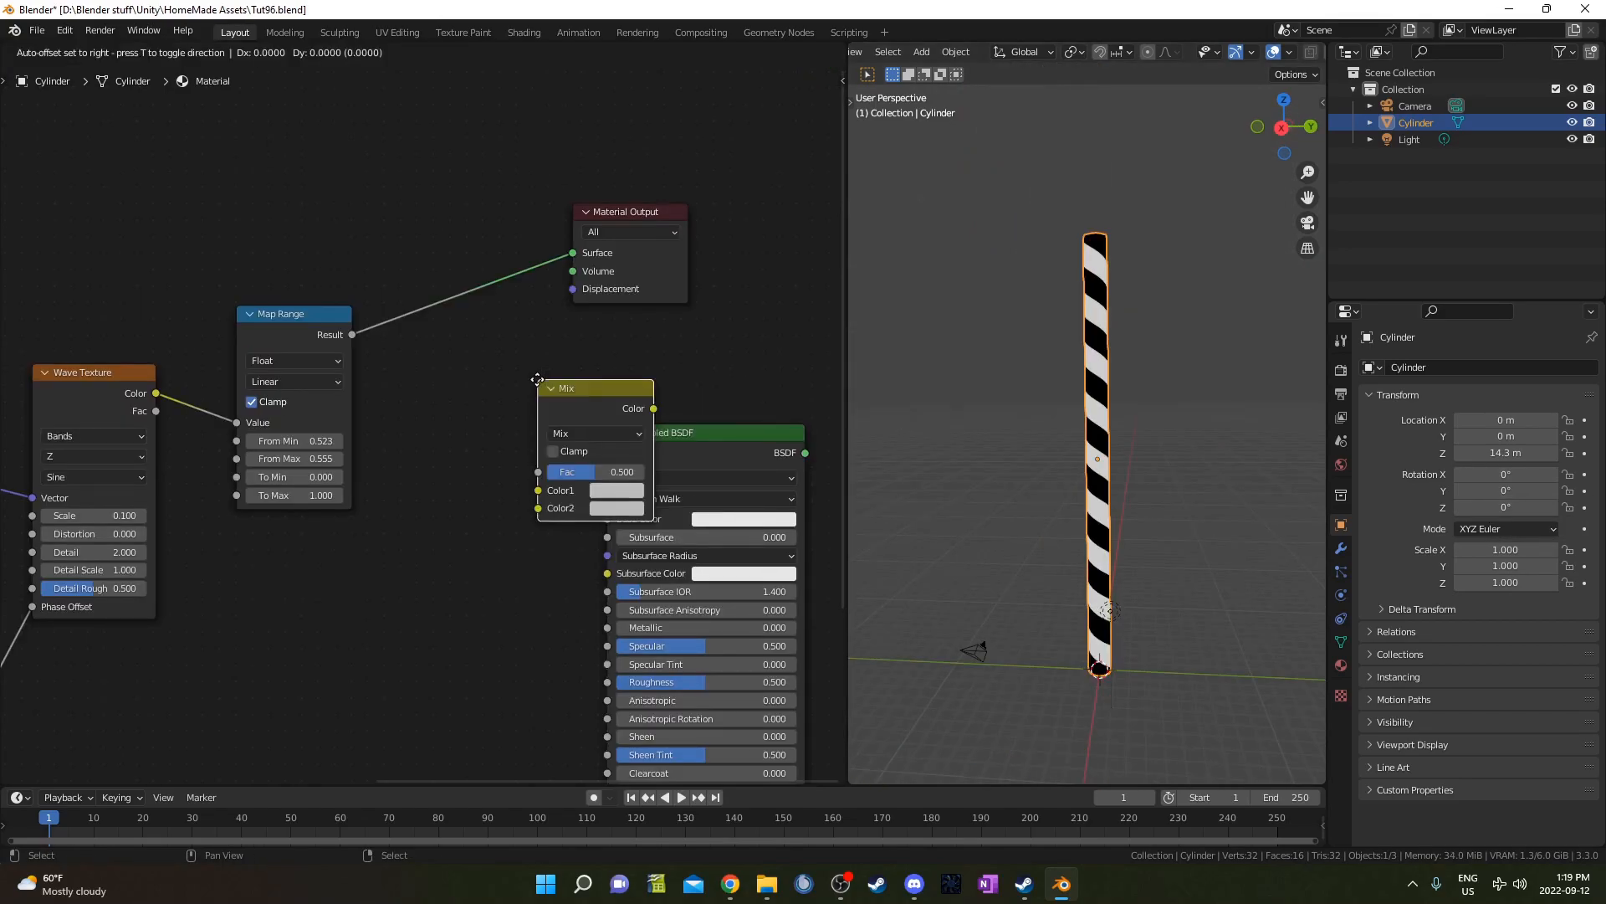
{"action": "left_click", "coordinate": [420, 244]}
{"action": "scroll", "coordinate": [420, 244], "scroll_direction": "up", "scroll_amount": 2}
{"action": "left_click_drag", "start_coordinate": [425, 307], "coordinate": [427, 306]}
{"action": "scroll", "coordinate": [502, 235], "scroll_direction": "up", "scroll_amount": 2}
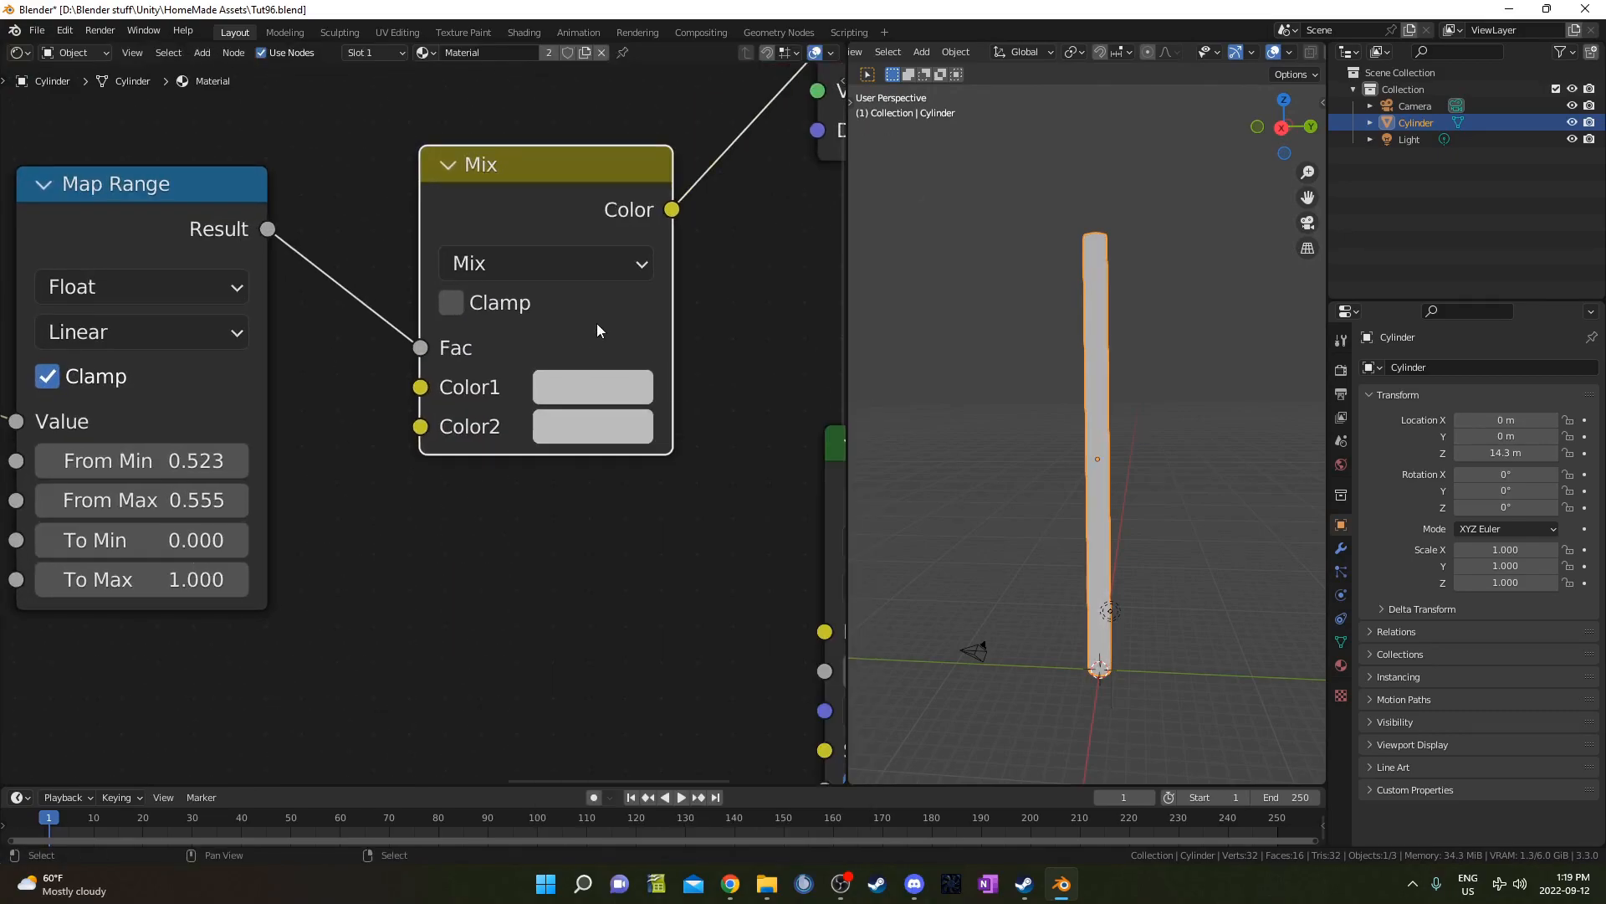
- Set the Mix node's Color1 to white and its Color2 to purple
{"action": "left_click", "coordinate": [589, 390]}
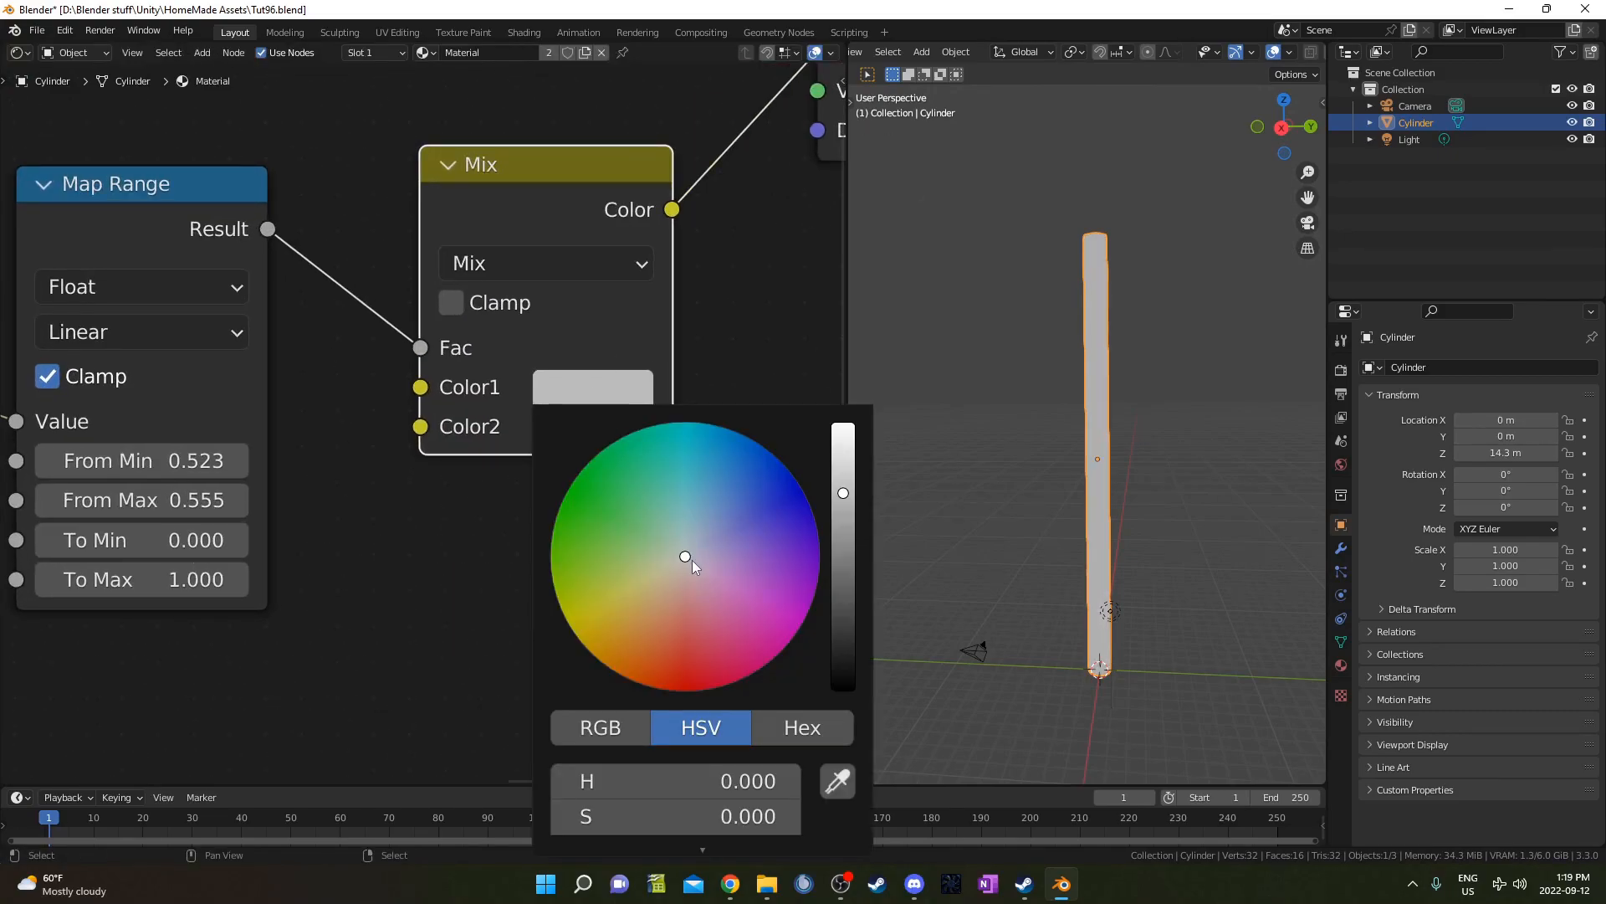
{"action": "scroll", "coordinate": [691, 559], "scroll_direction": "up", "scroll_amount": 3}
{"action": "left_click", "coordinate": [573, 431]}
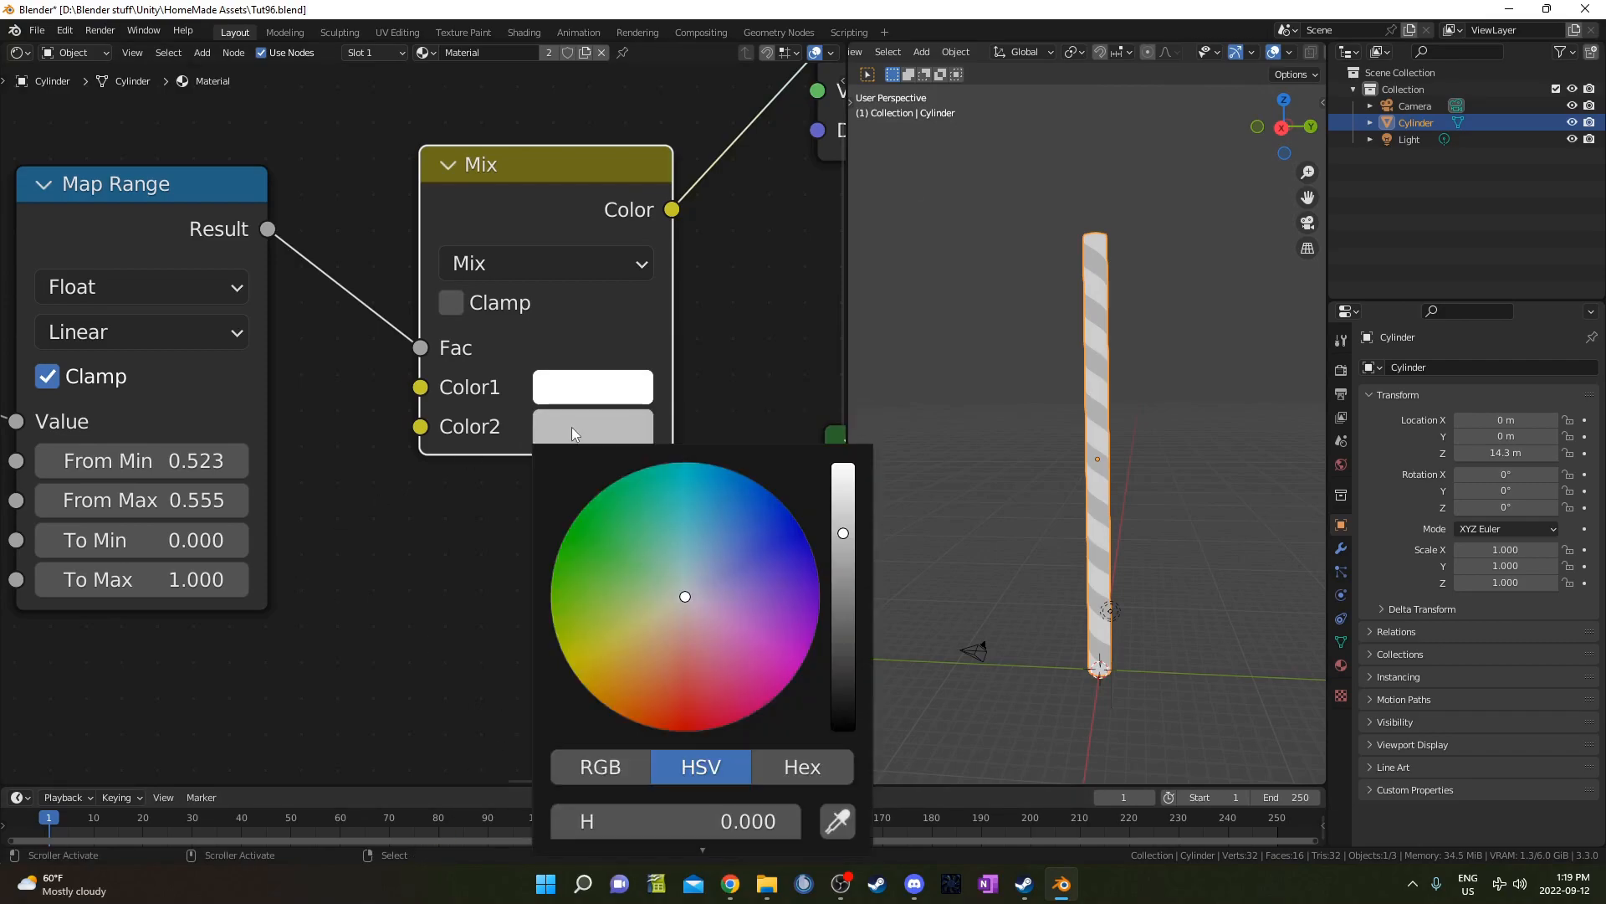
{"action": "mouse_move", "coordinate": [686, 626]}
{"action": "left_mouse_down"}
{"action": "mouse_move", "coordinate": [645, 681]}
{"action": "mouse_move", "coordinate": [782, 674]}
{"action": "mouse_move", "coordinate": [761, 650]}
{"action": "left_mouse_up"}
{"action": "scroll", "coordinate": [761, 650], "scroll_direction": "down", "scroll_amount": 3}
{"action": "scroll", "coordinate": [762, 650], "scroll_direction": "down", "scroll_amount": 2}
{"action": "scroll", "coordinate": [761, 650], "scroll_direction": "up", "scroll_amount": 3}
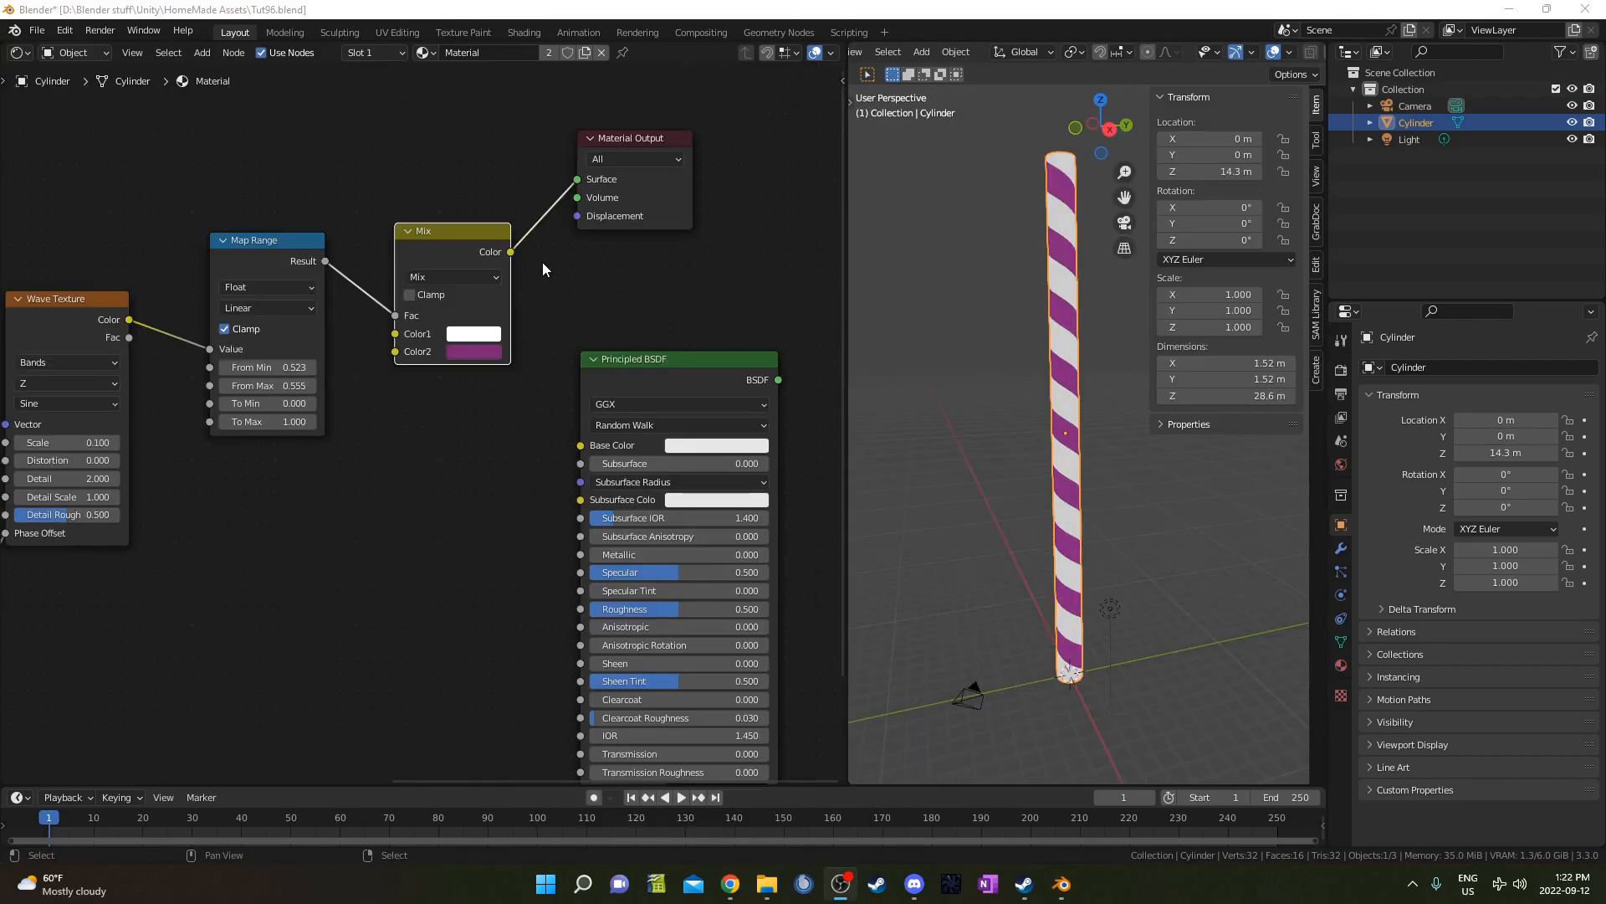
- Feed the Mix color into the Principled BSDF's Base Color and route that shader to the Material Output
{"action": "left_click_drag", "start_coordinate": [496, 260], "coordinate": [581, 445]}
{"action": "left_click", "coordinate": [730, 358], "text": "ctrl+shift"}
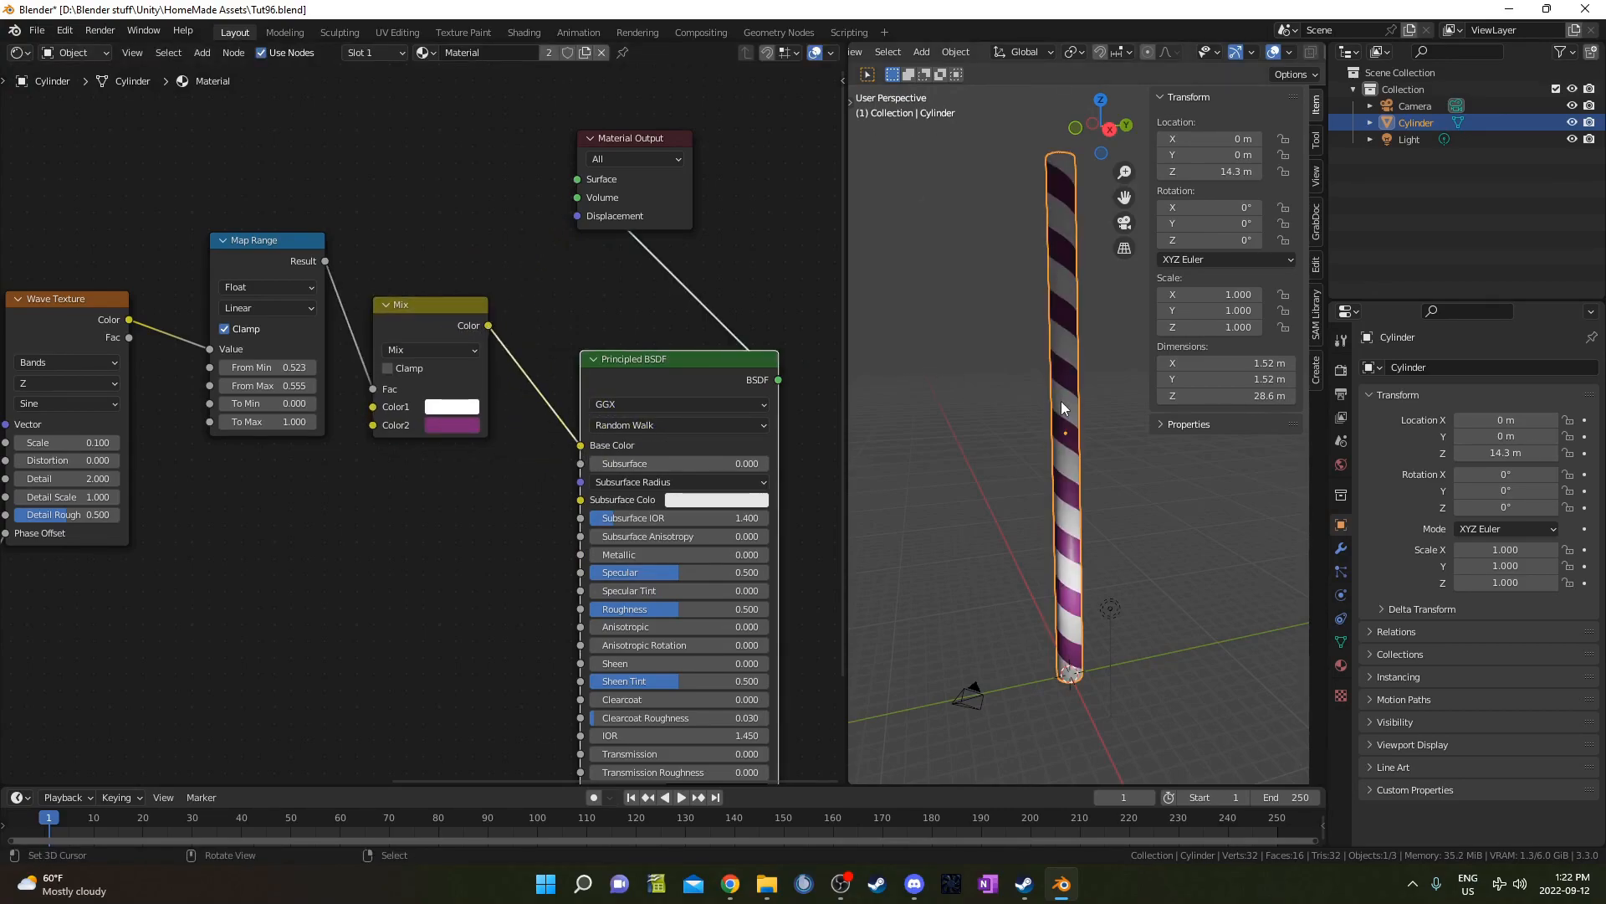
{"action": "middle_click_drag", "start_coordinate": [1030, 385], "coordinate": [1056, 393]}
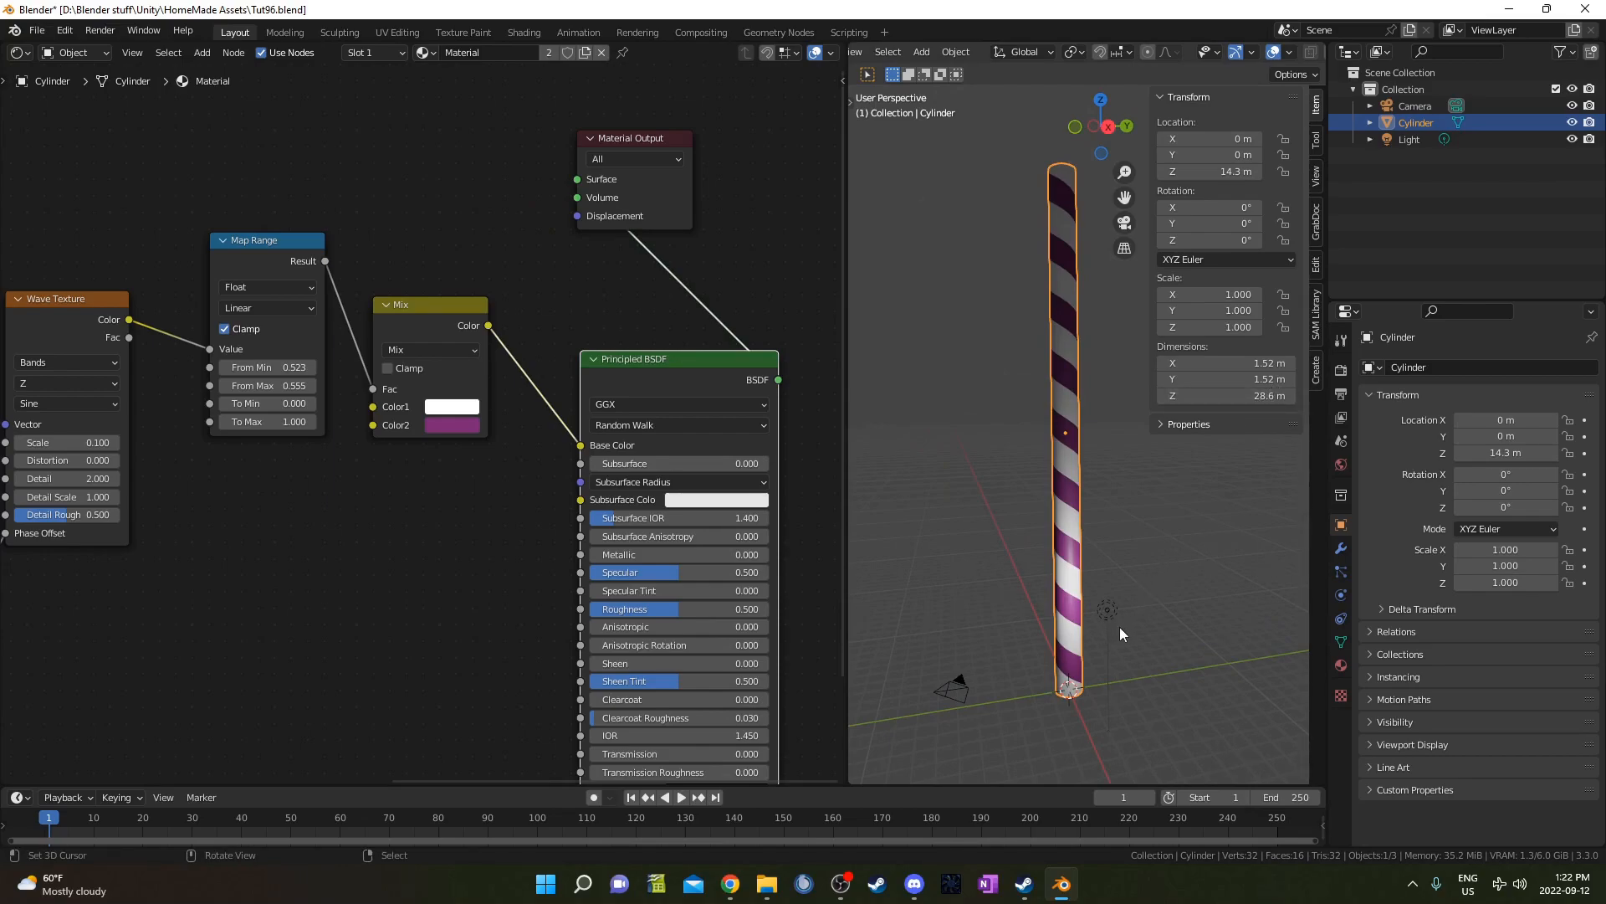
- Hide the 3D viewport's sidebar and set rendering to Cycles with GPU Compute as the device
{"action": "key", "text": "n"}
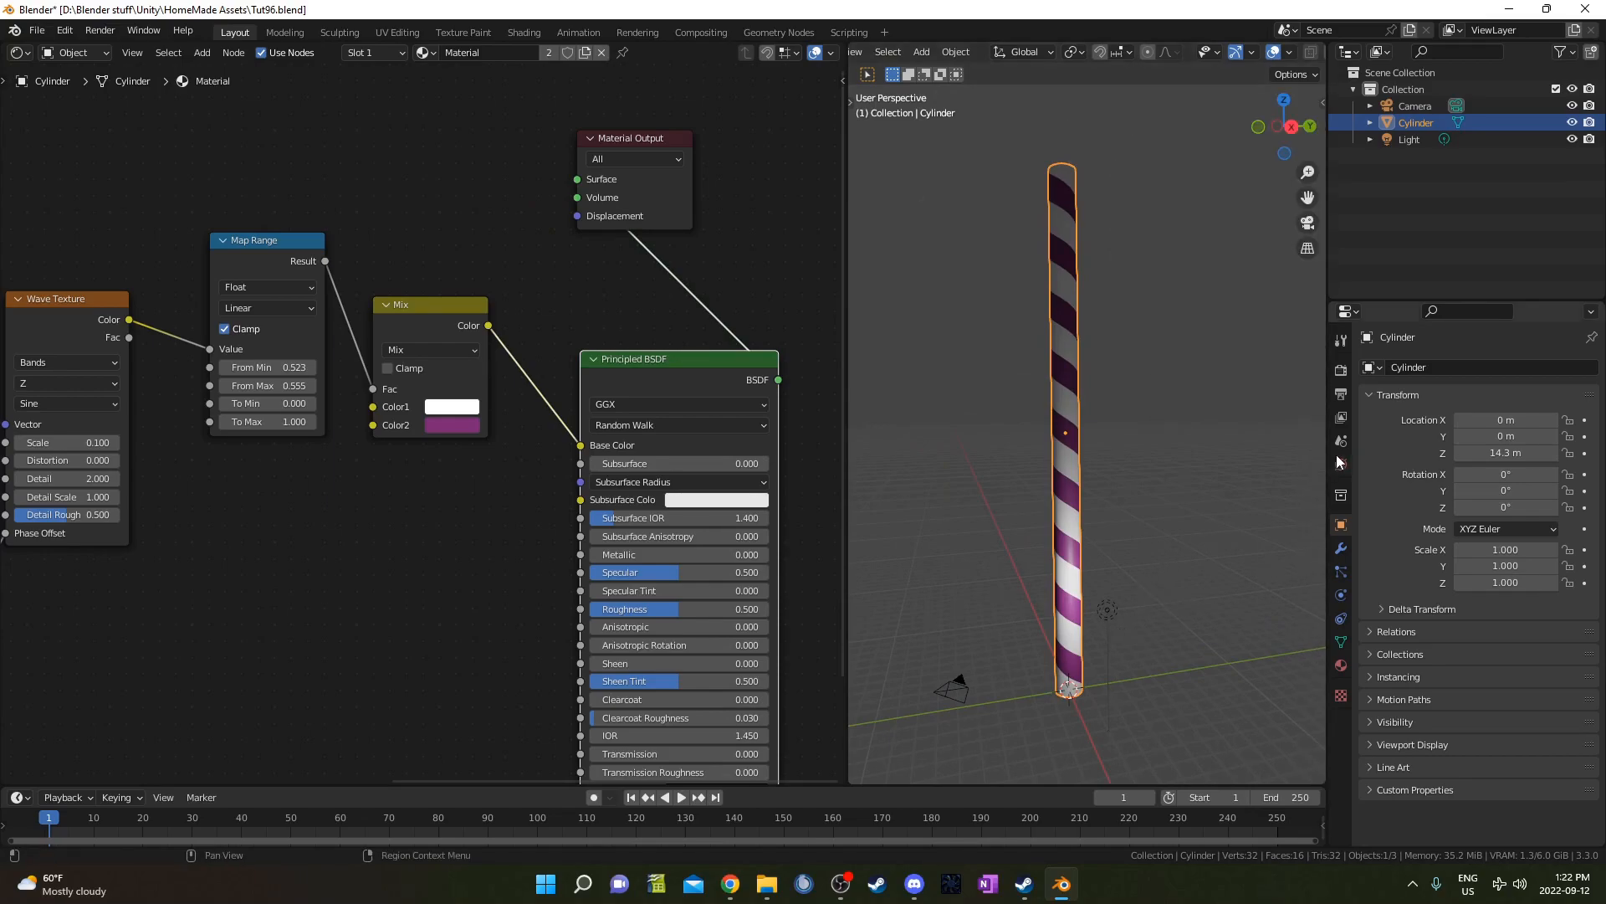
{"action": "left_click", "coordinate": [1341, 370]}
{"action": "left_click", "coordinate": [1489, 367]}
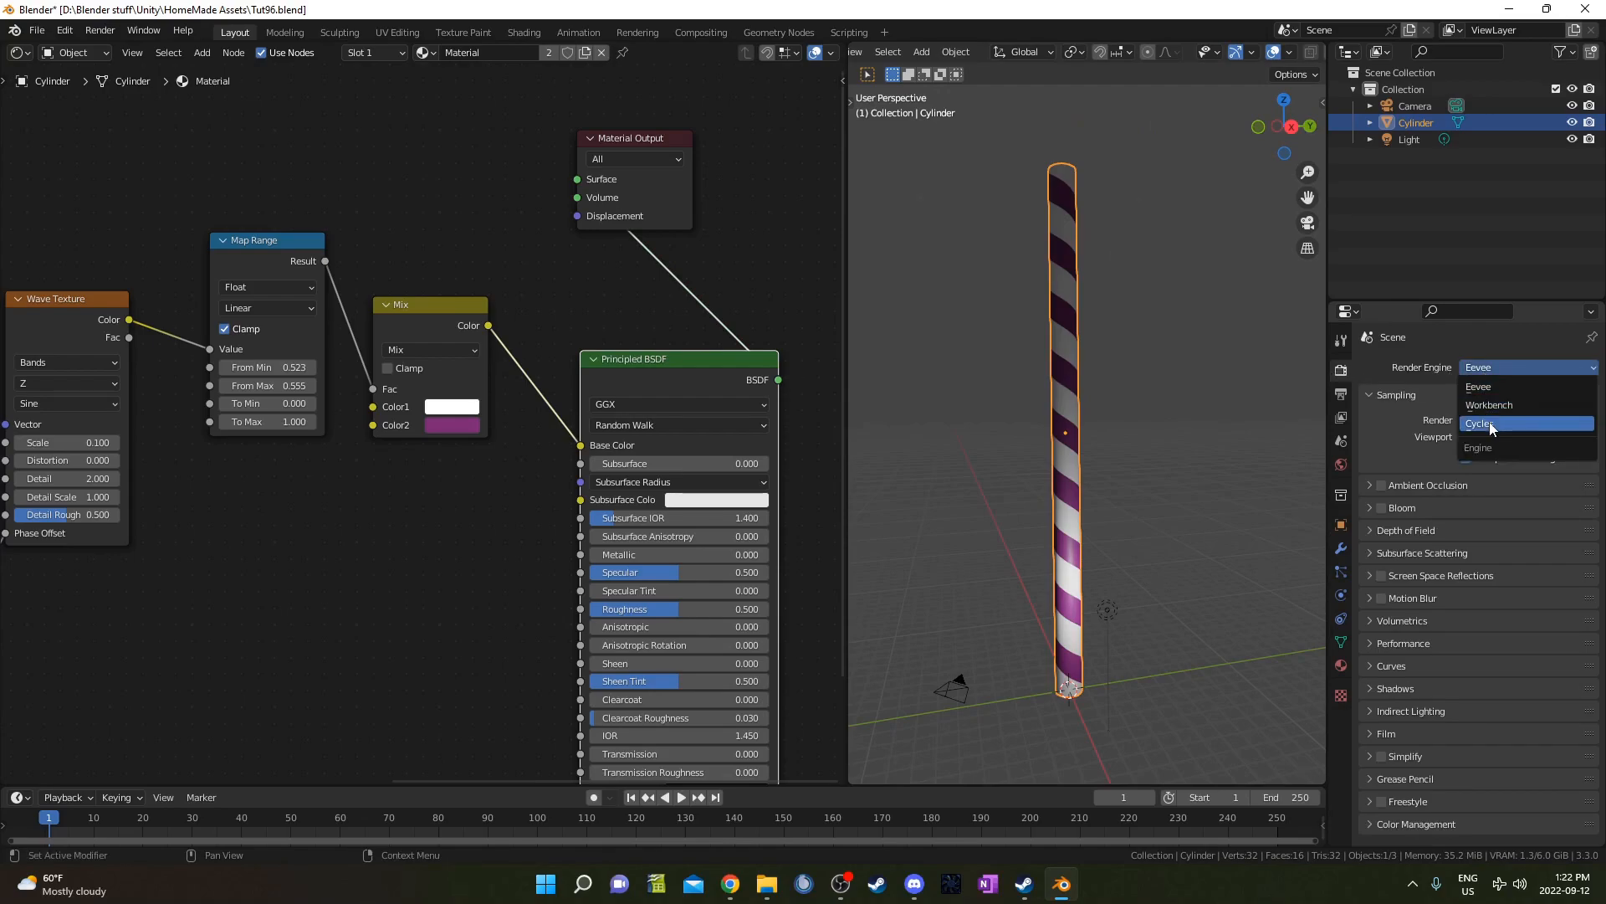
{"action": "left_click", "coordinate": [1493, 423]}
{"action": "left_click", "coordinate": [1494, 412]}
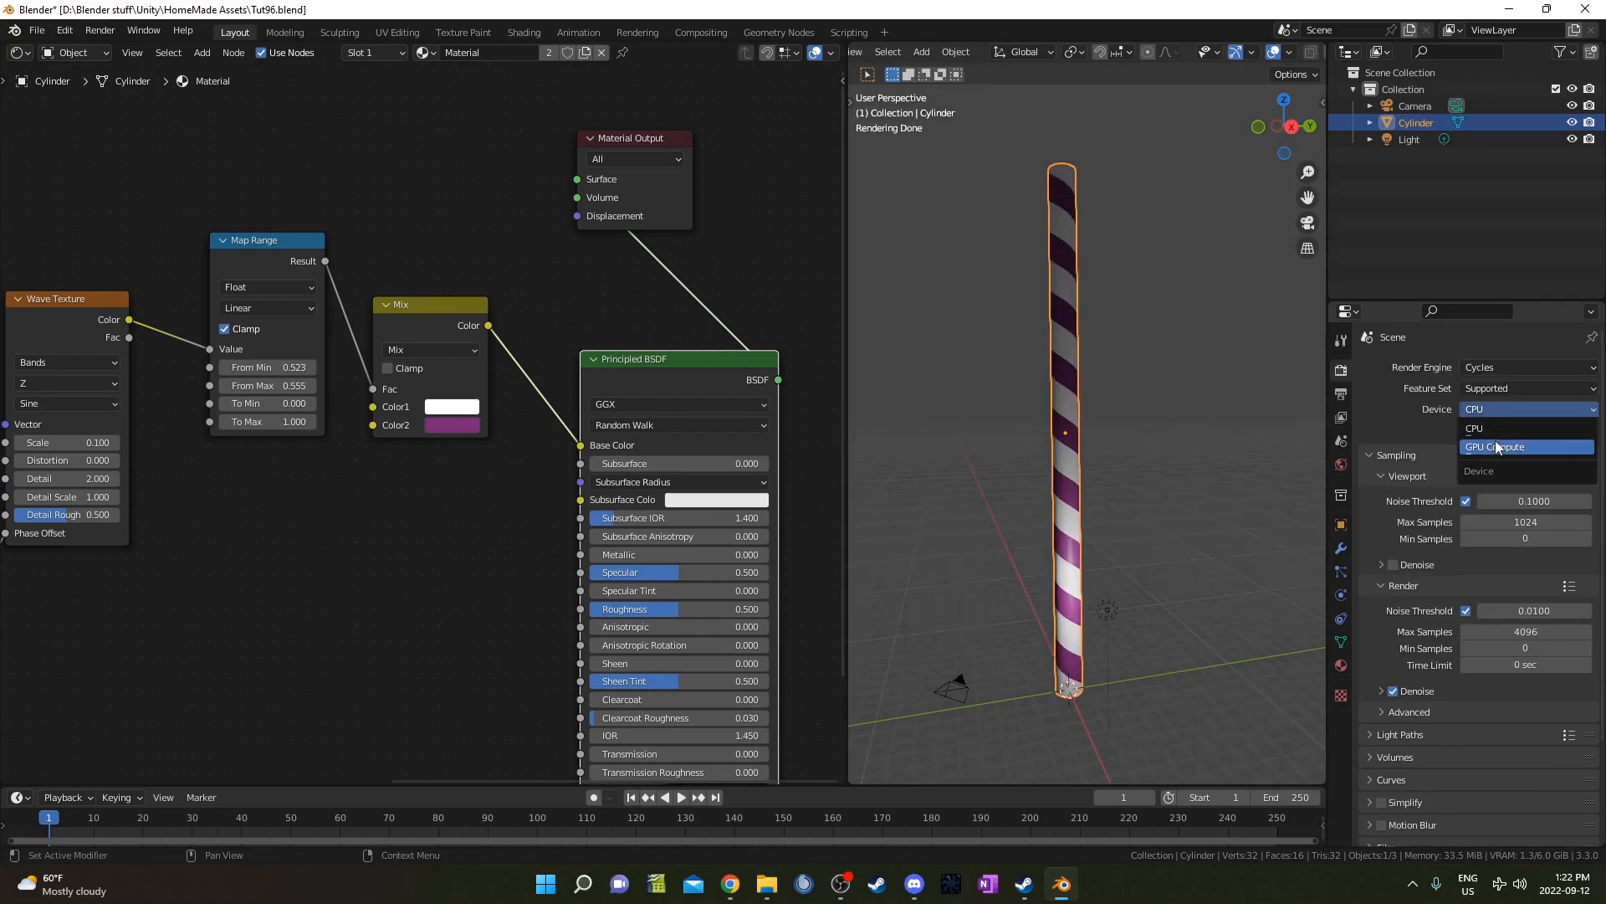
{"action": "left_click", "coordinate": [1495, 446]}
- Use an Environment Texture as the color source of the World background
{"action": "left_click", "coordinate": [1341, 466]}
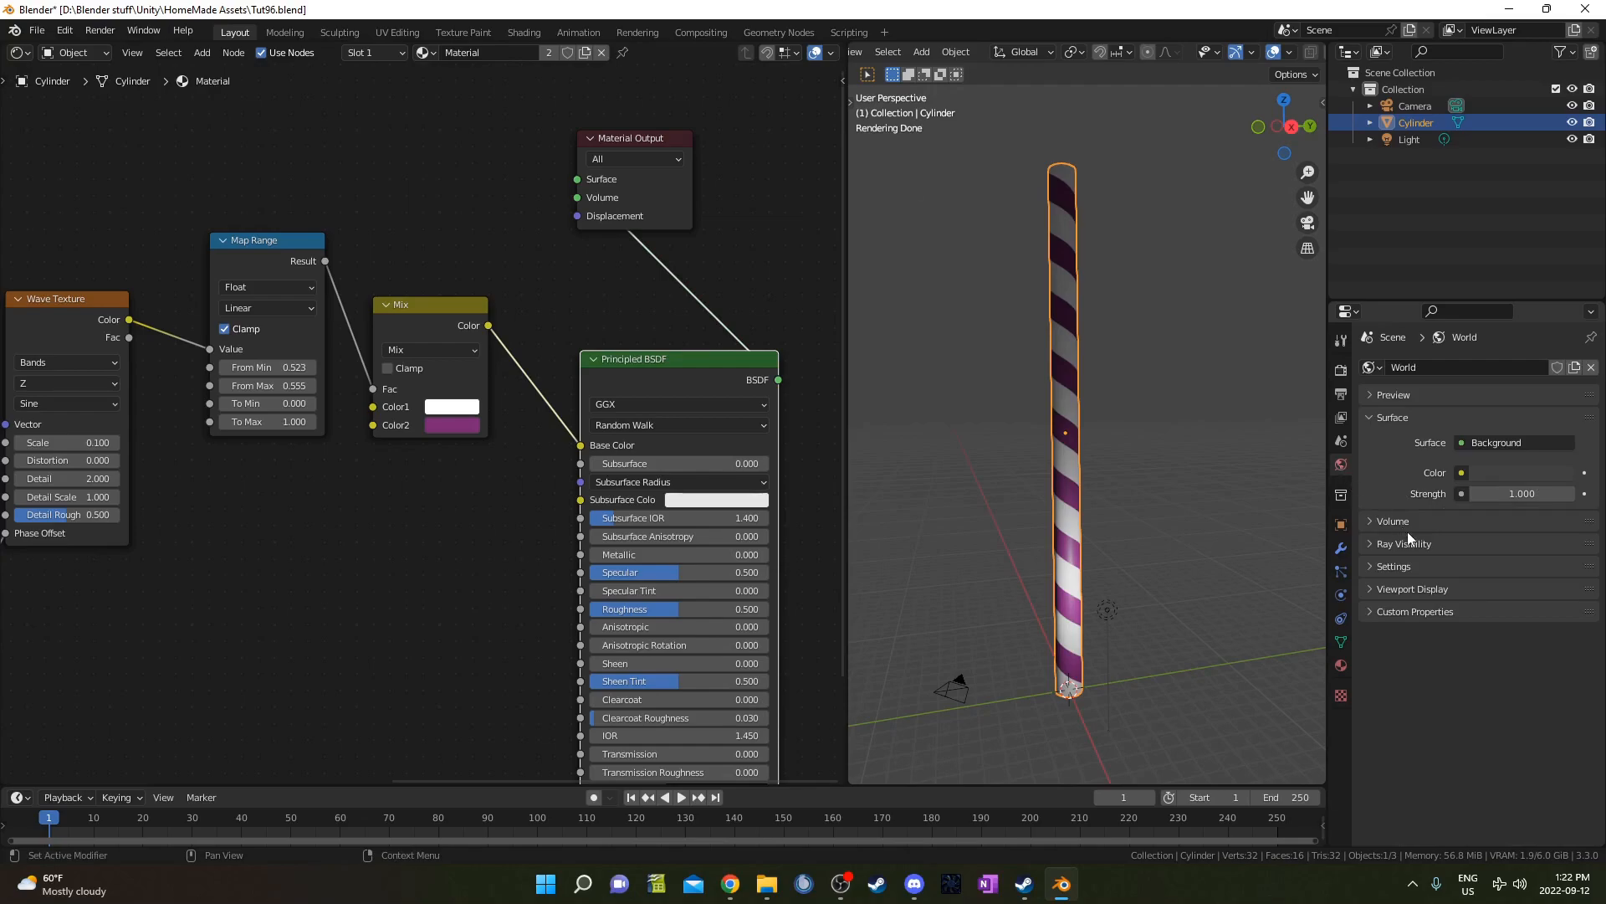
{"action": "left_click", "coordinate": [1399, 544]}
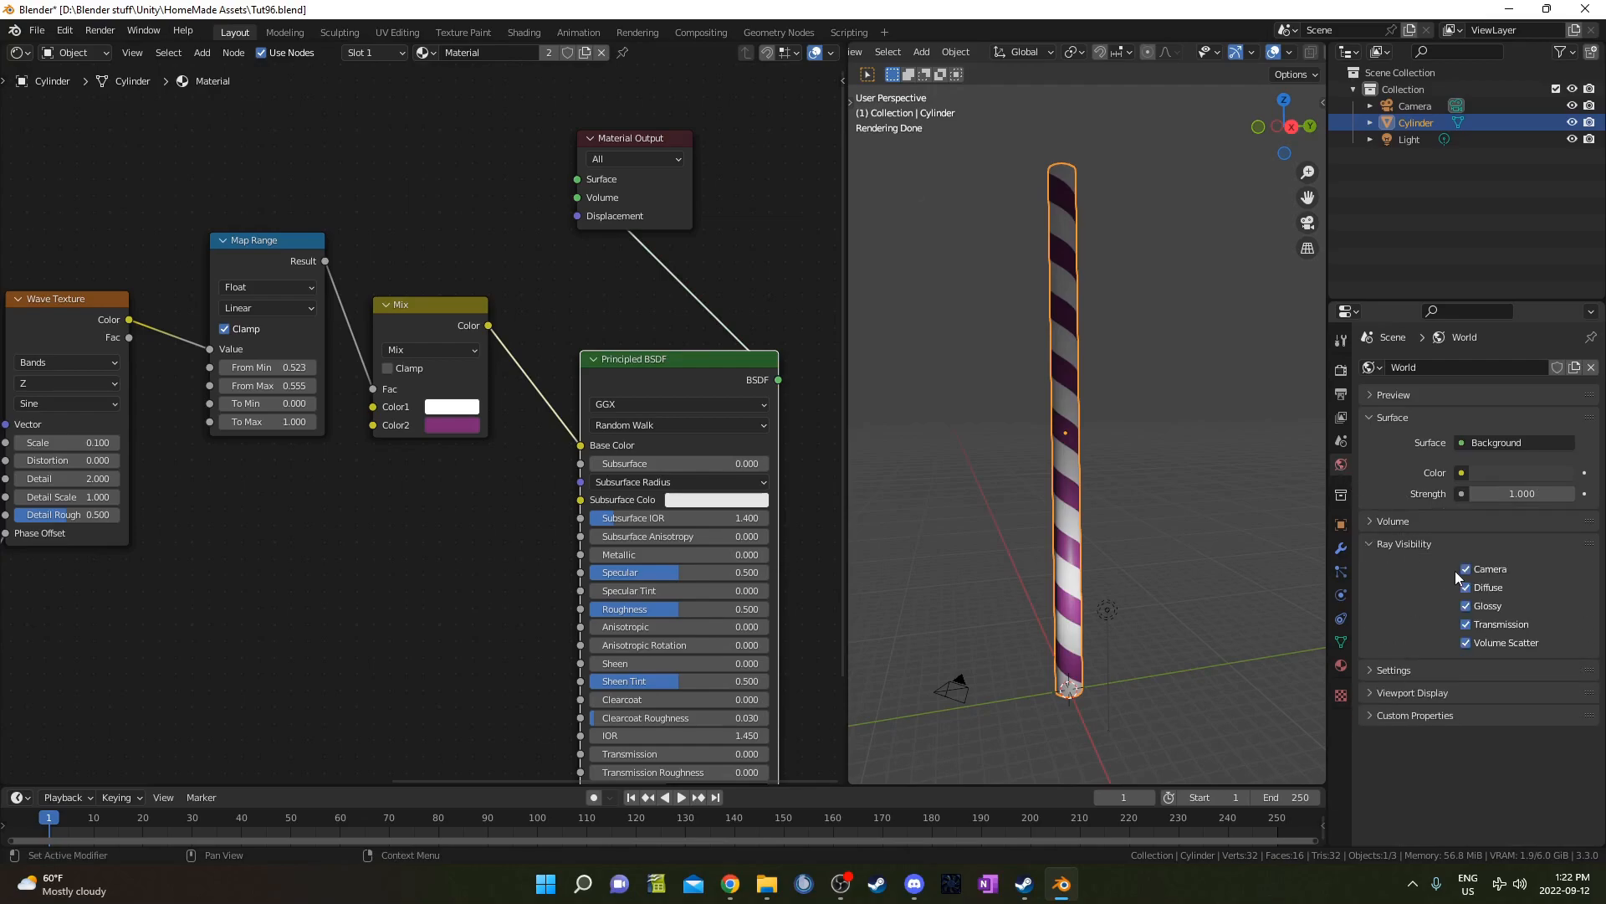
{"action": "left_click", "coordinate": [1405, 548]}
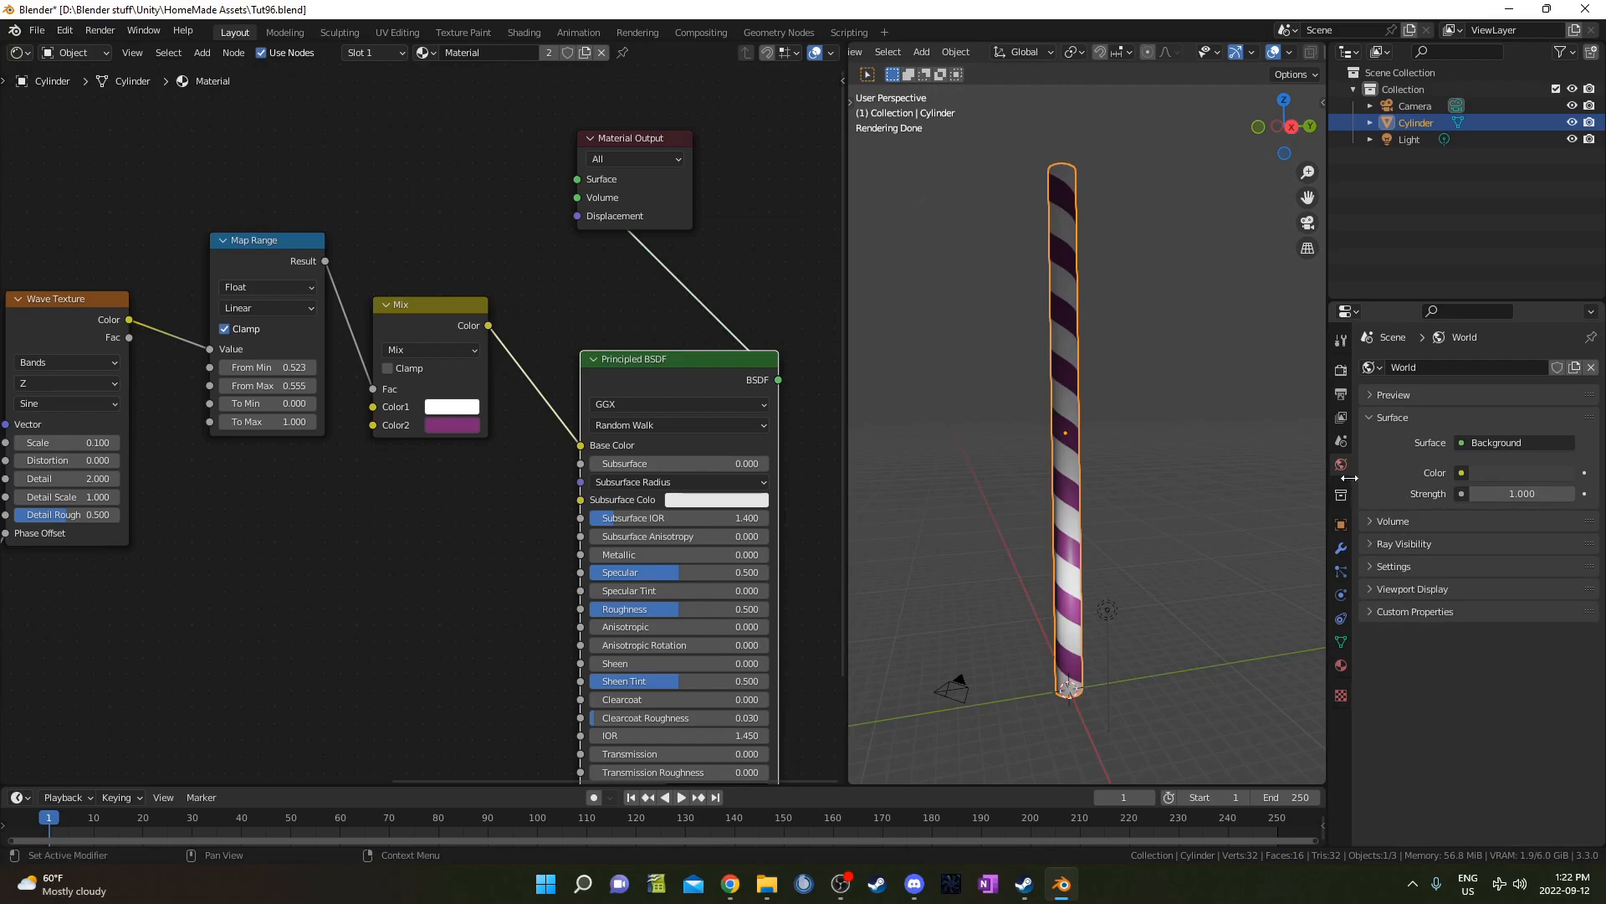
{"action": "left_click", "coordinate": [1462, 472]}
{"action": "left_click", "coordinate": [1186, 549]}
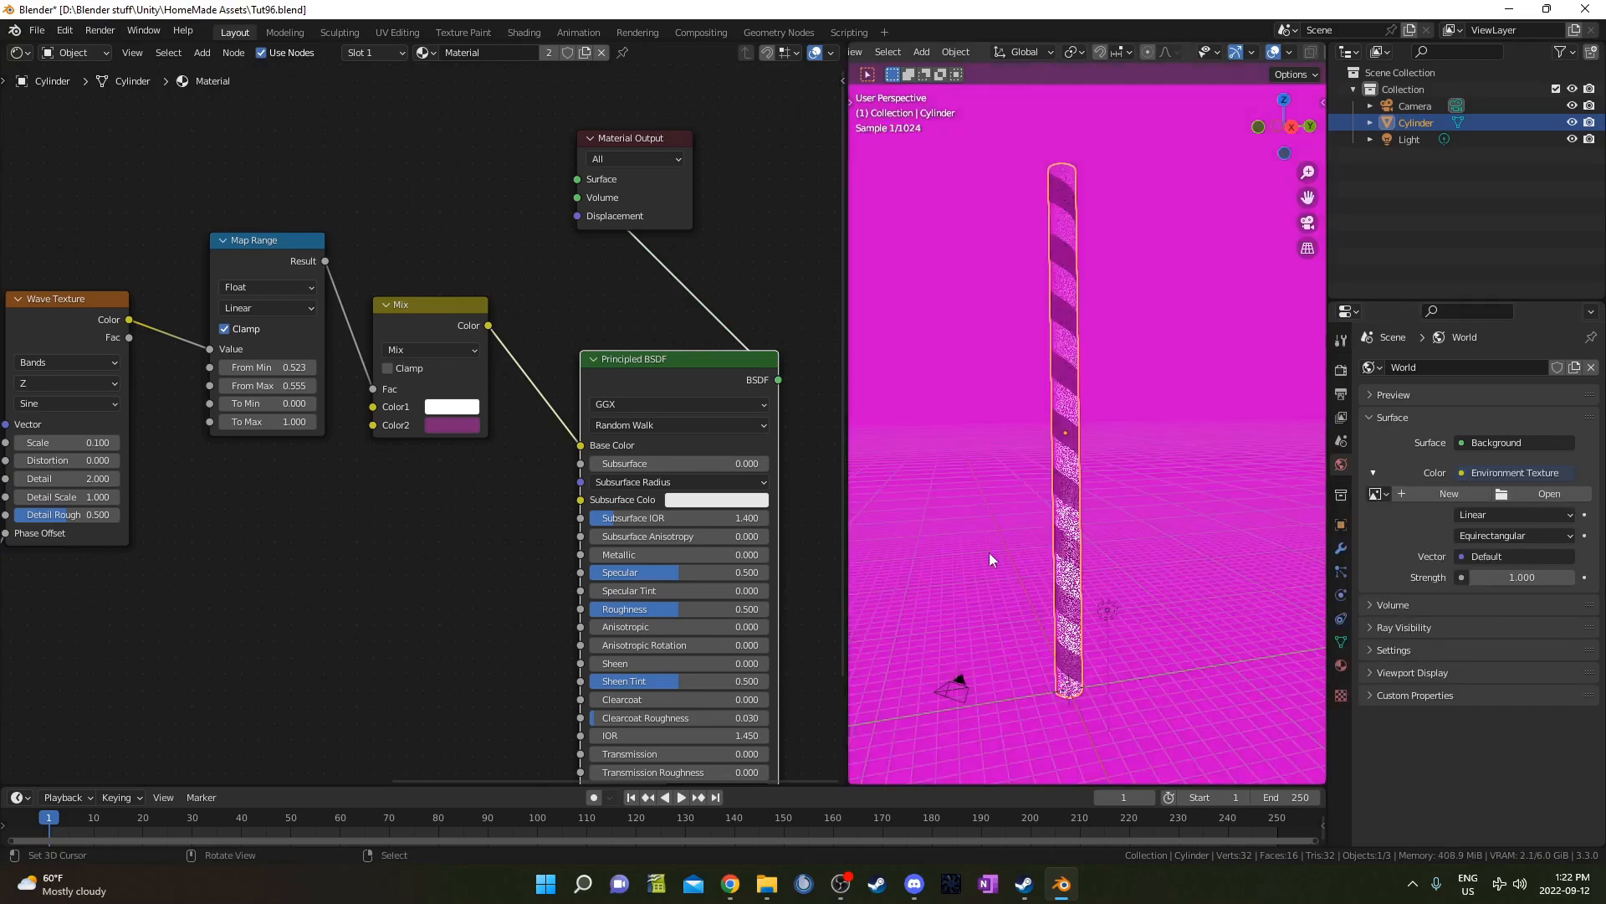
- Load cayley_interior_1k.hdr from the HDRIHaven folder as the World's environment image
{"action": "left_click", "coordinate": [1561, 496]}
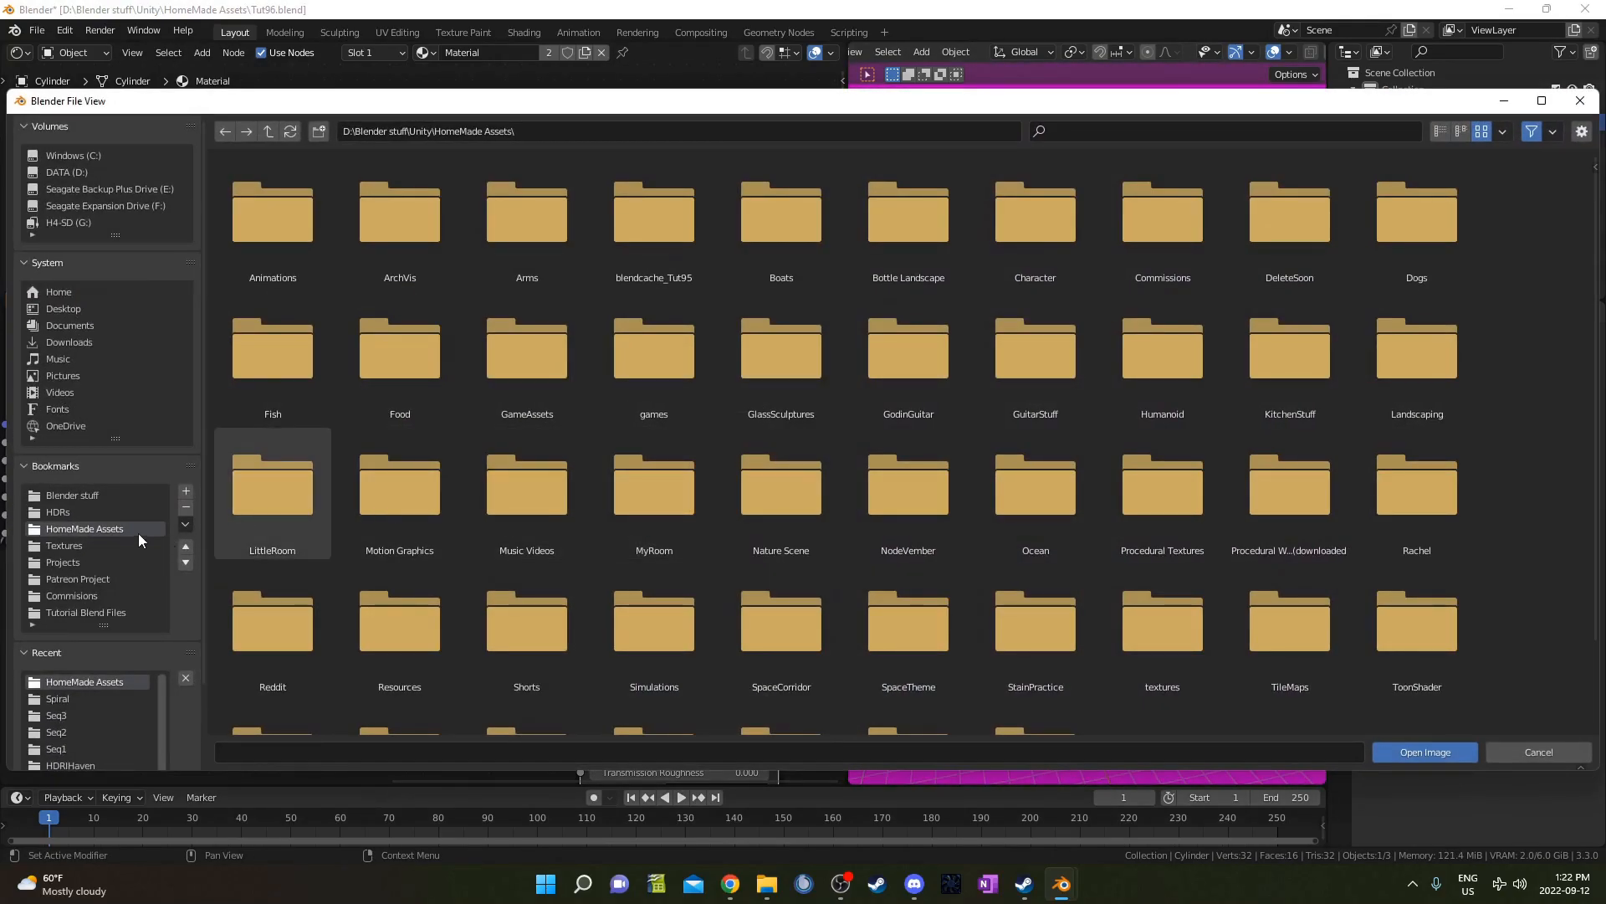
{"action": "left_click", "coordinate": [104, 511]}
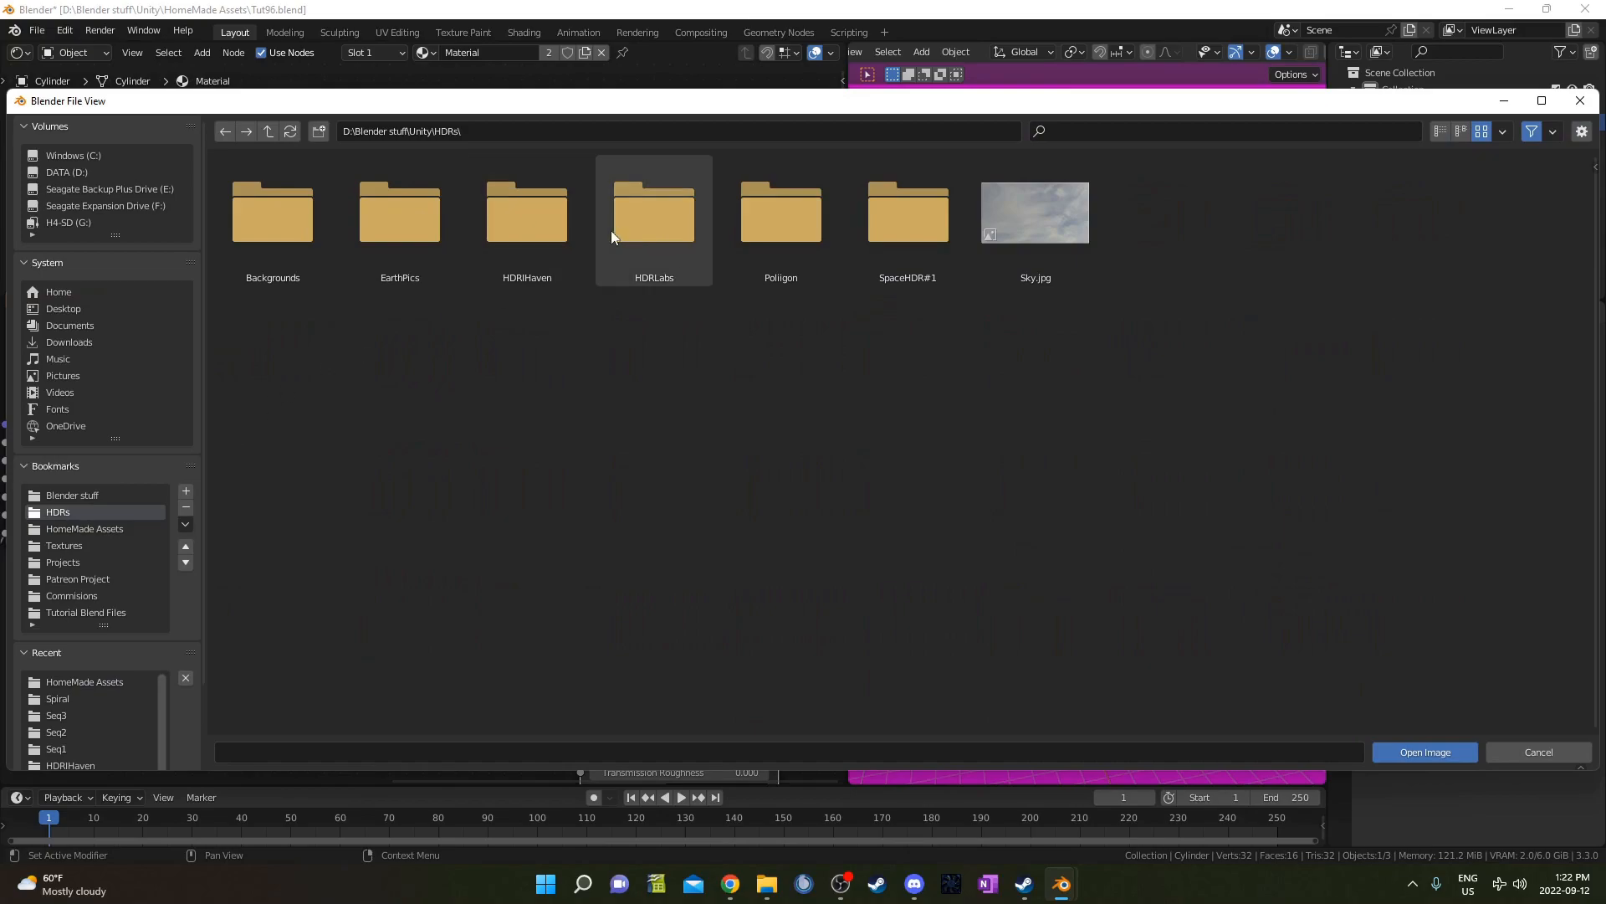
{"action": "left_click", "coordinate": [559, 216]}
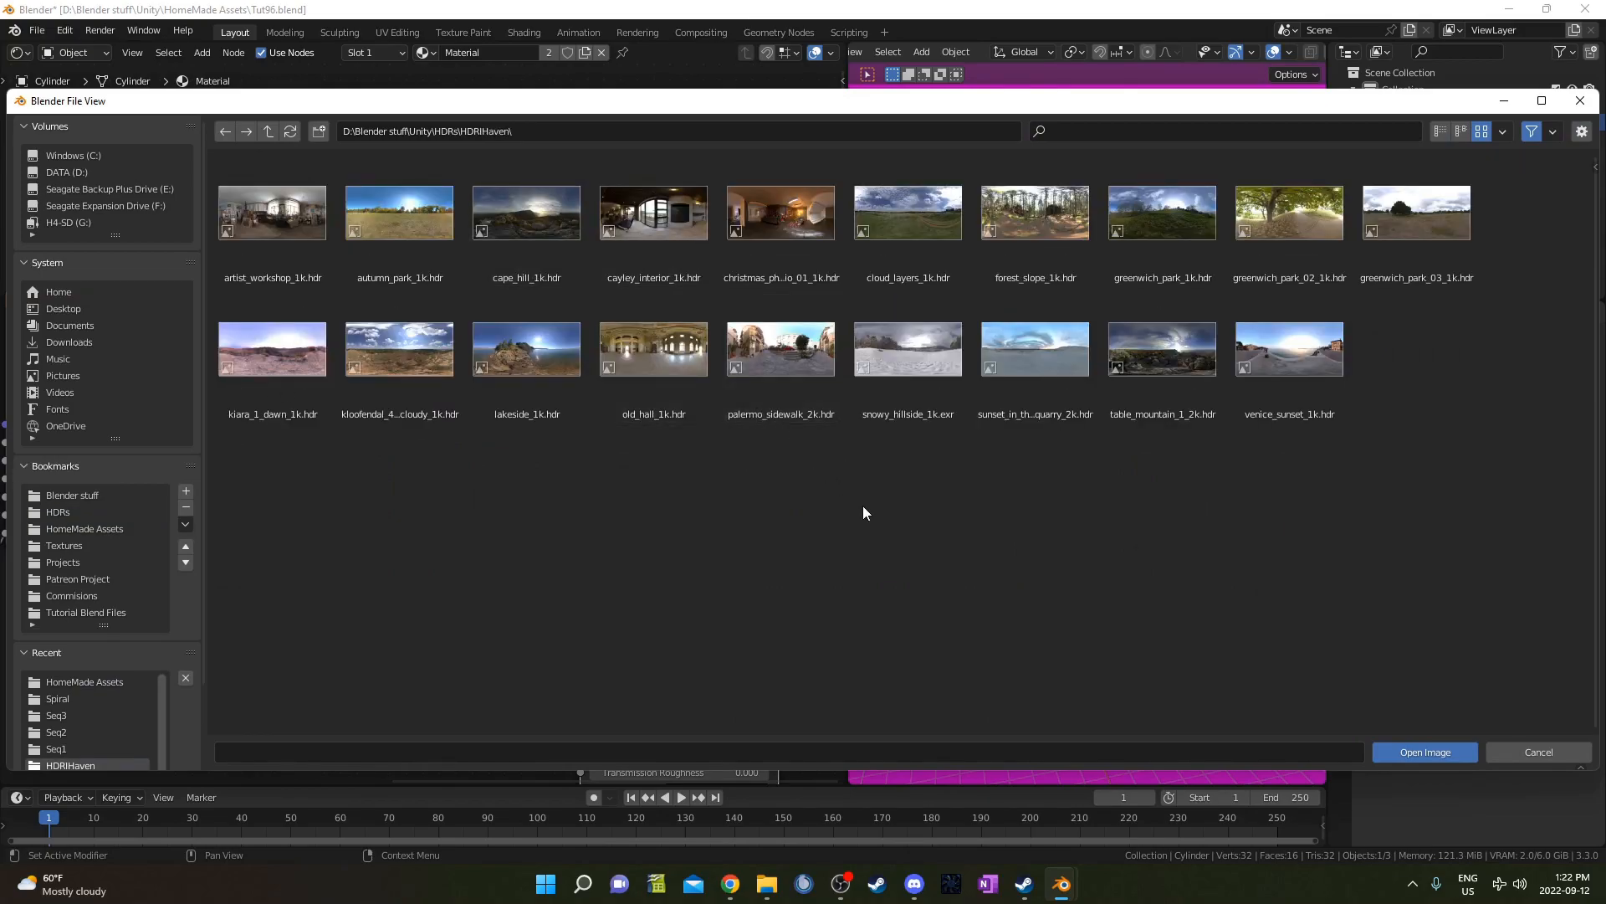
{"action": "double_click", "coordinate": [646, 222]}
- Turn off the World's ray visibility to the camera so the HDR only lights the scene
{"action": "left_click", "coordinate": [1389, 667]}
{"action": "left_click", "coordinate": [1393, 670]}
{"action": "left_click", "coordinate": [1398, 692]}
{"action": "left_click", "coordinate": [1464, 716]}
- Delete the Light object from the scene
{"action": "scroll", "coordinate": [1037, 613], "scroll_direction": "down", "scroll_amount": 3}
{"action": "mouse_move", "coordinate": [1061, 573]}
{"action": "middle_mouse_down", "text": "shift"}
{"action": "mouse_move", "coordinate": [1086, 556]}
{"action": "mouse_move", "coordinate": [1049, 577]}
{"action": "middle_mouse_up", "text": "shift"}
{"action": "scroll", "coordinate": [1079, 566], "scroll_direction": "up", "scroll_amount": 3}
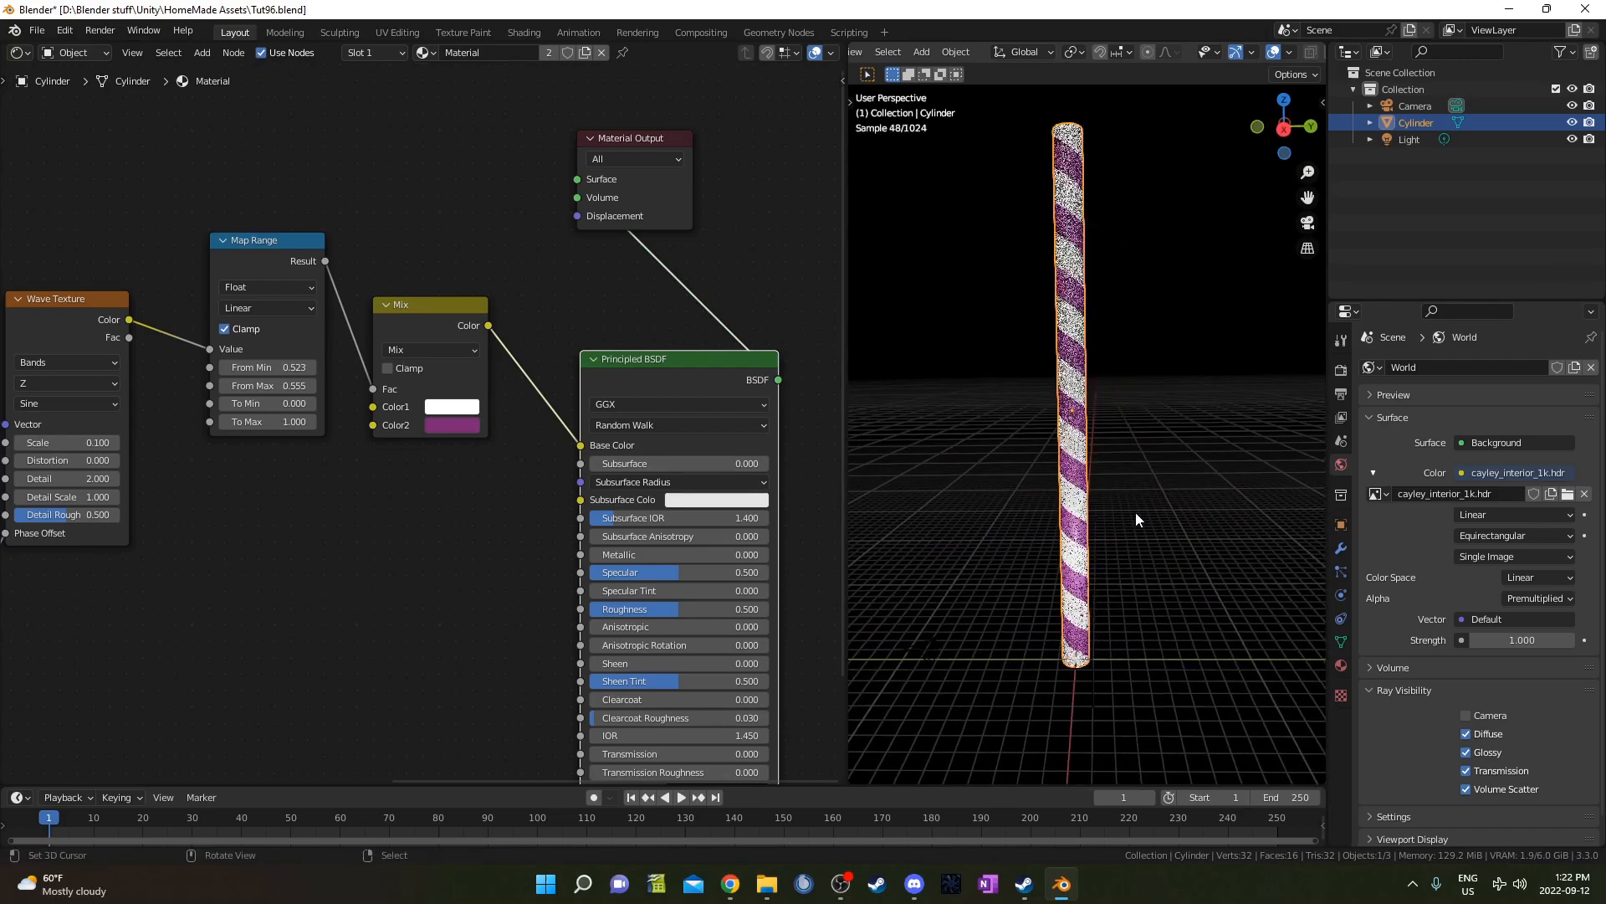
{"action": "left_click", "coordinate": [1411, 144]}
{"action": "key", "text": "Delete"}
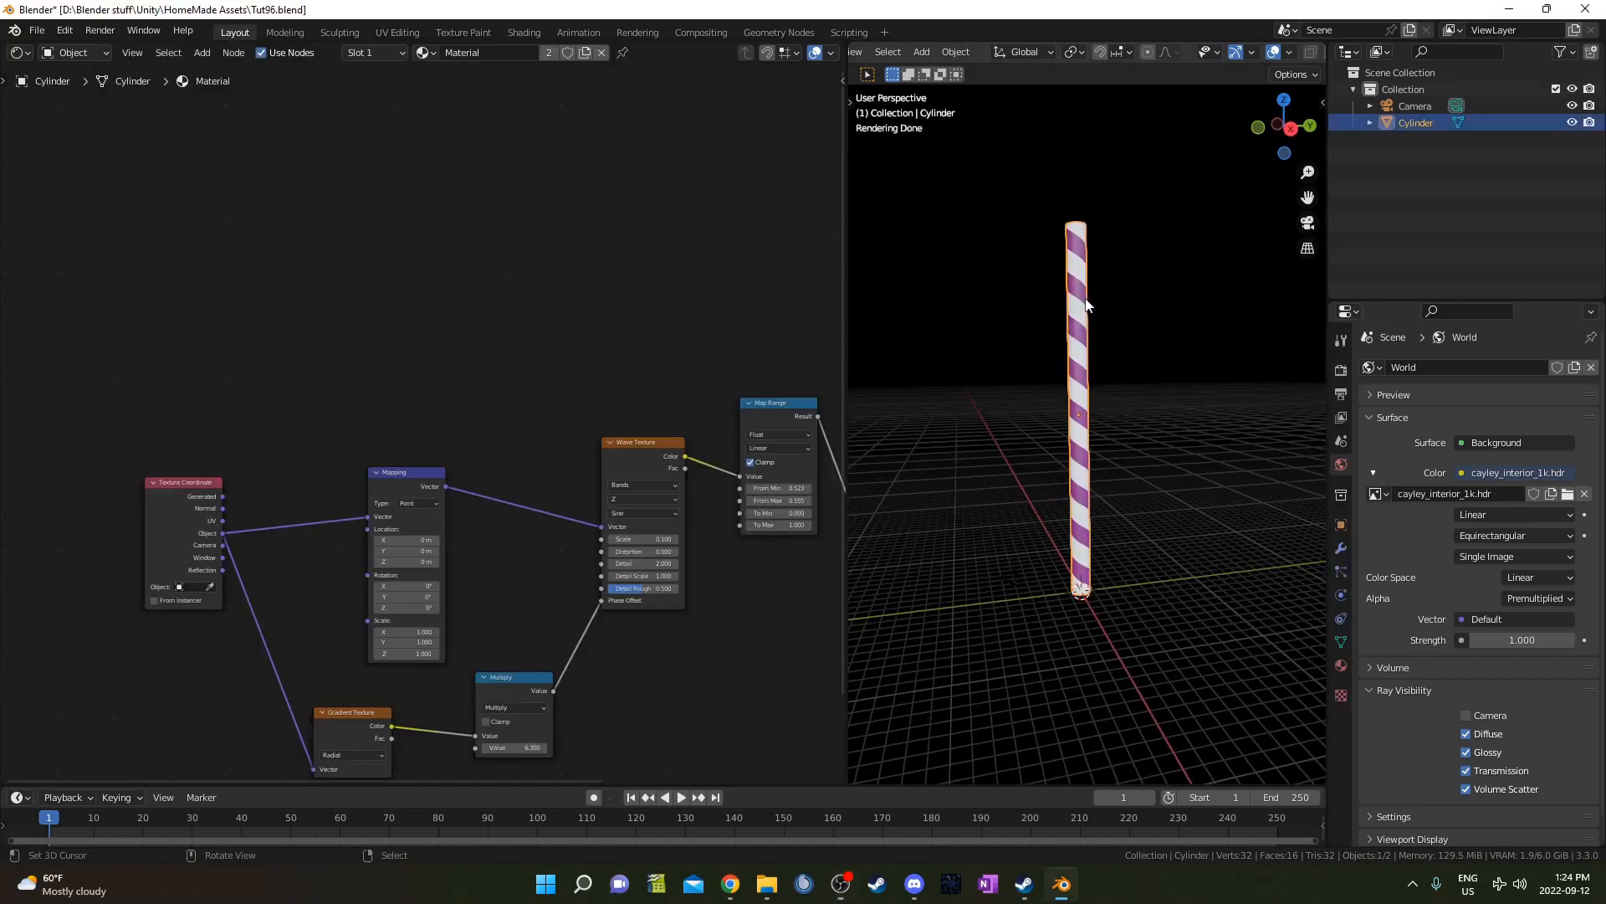
{"action": "middle_click_drag", "start_coordinate": [153, 642], "coordinate": [156, 589]}
{"action": "scroll", "coordinate": [156, 589], "scroll_direction": "up", "scroll_amount": 2}
{"action": "key", "text": "shift+a"}
{"action": "type", "text": "se"}
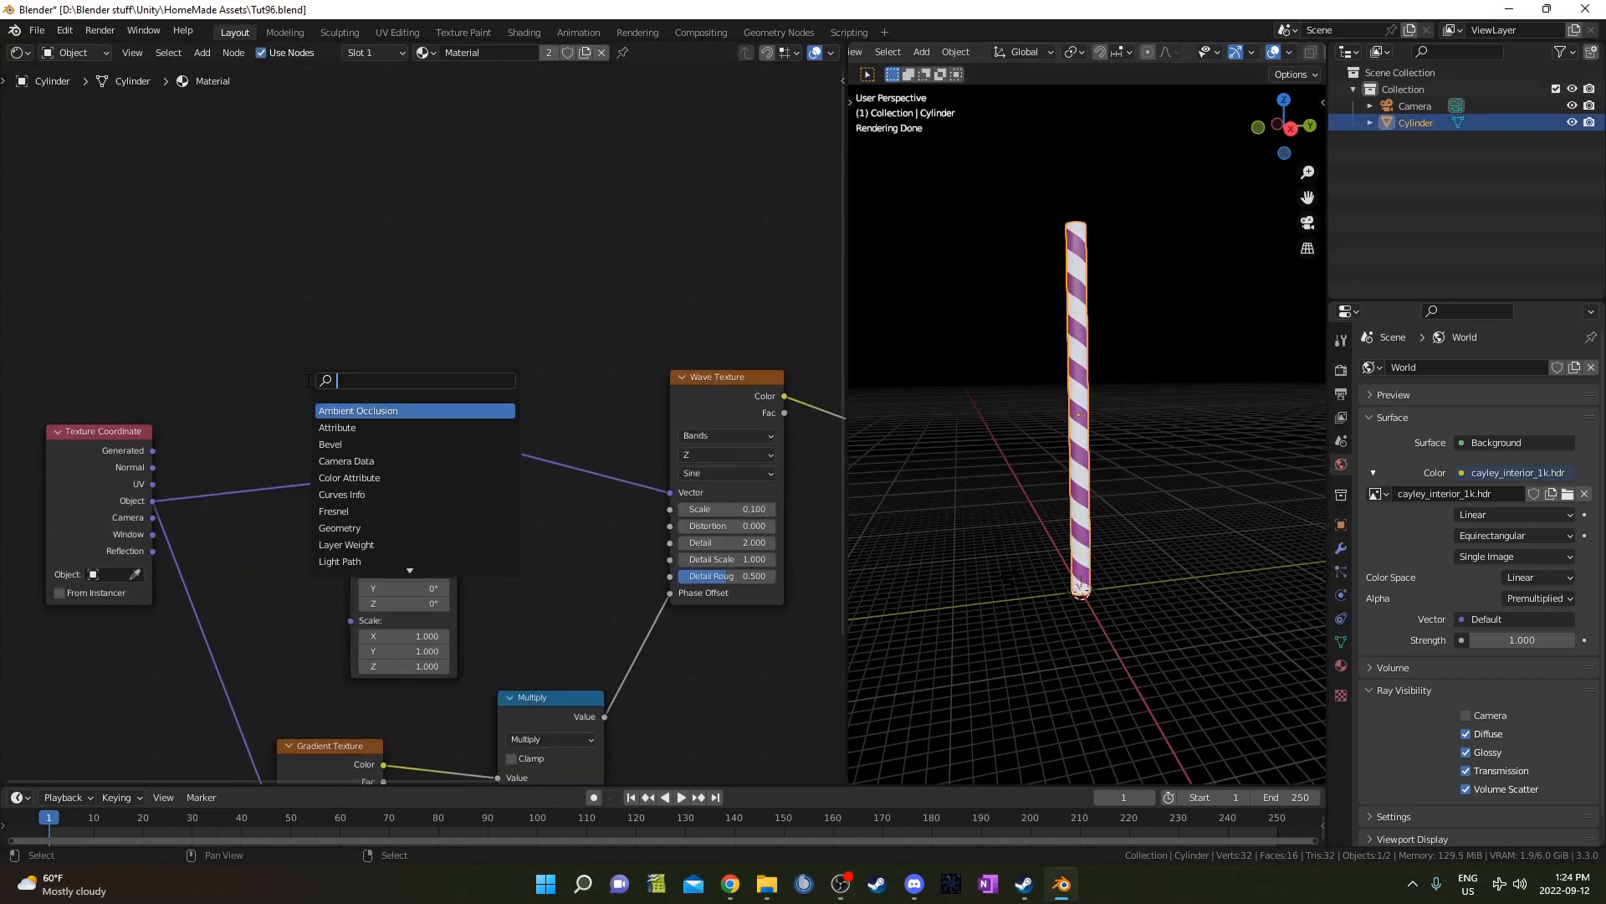
{"action": "type", "text": "p"}
{"action": "key", "text": "Down"}
{"action": "key", "text": "Return"}
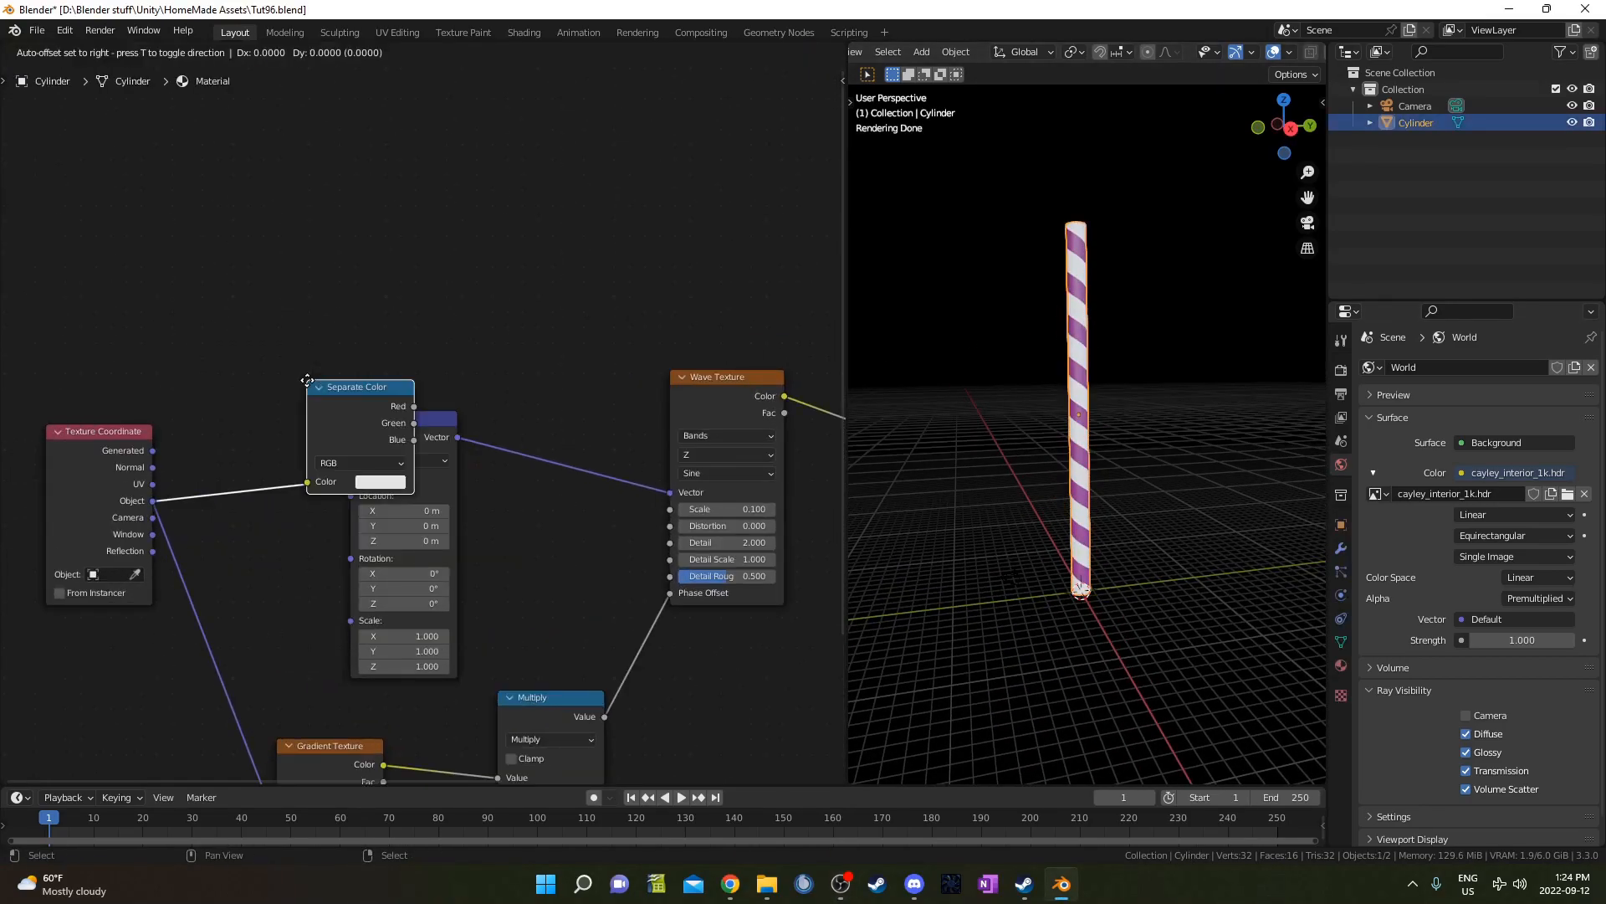
{"action": "right_click", "coordinate": [308, 348]}
- Add a Separate XYZ node fed by the Texture Coordinate's Object output, and preview its Z output on the cylinder
{"action": "key", "text": "shift+a"}
{"action": "left_click", "coordinate": [308, 348]}
{"action": "type", "text": "se"}
{"action": "left_click", "coordinate": [336, 379]}
{"action": "left_click", "coordinate": [353, 255]}
{"action": "left_click_drag", "start_coordinate": [153, 500], "coordinate": [328, 299]}
{"action": "left_click", "coordinate": [368, 239], "text": "ctrl+shift"}
{"action": "left_click", "coordinate": [369, 238], "text": "ctrl+shift"}
{"action": "left_click", "coordinate": [371, 239], "text": "ctrl+shift"}
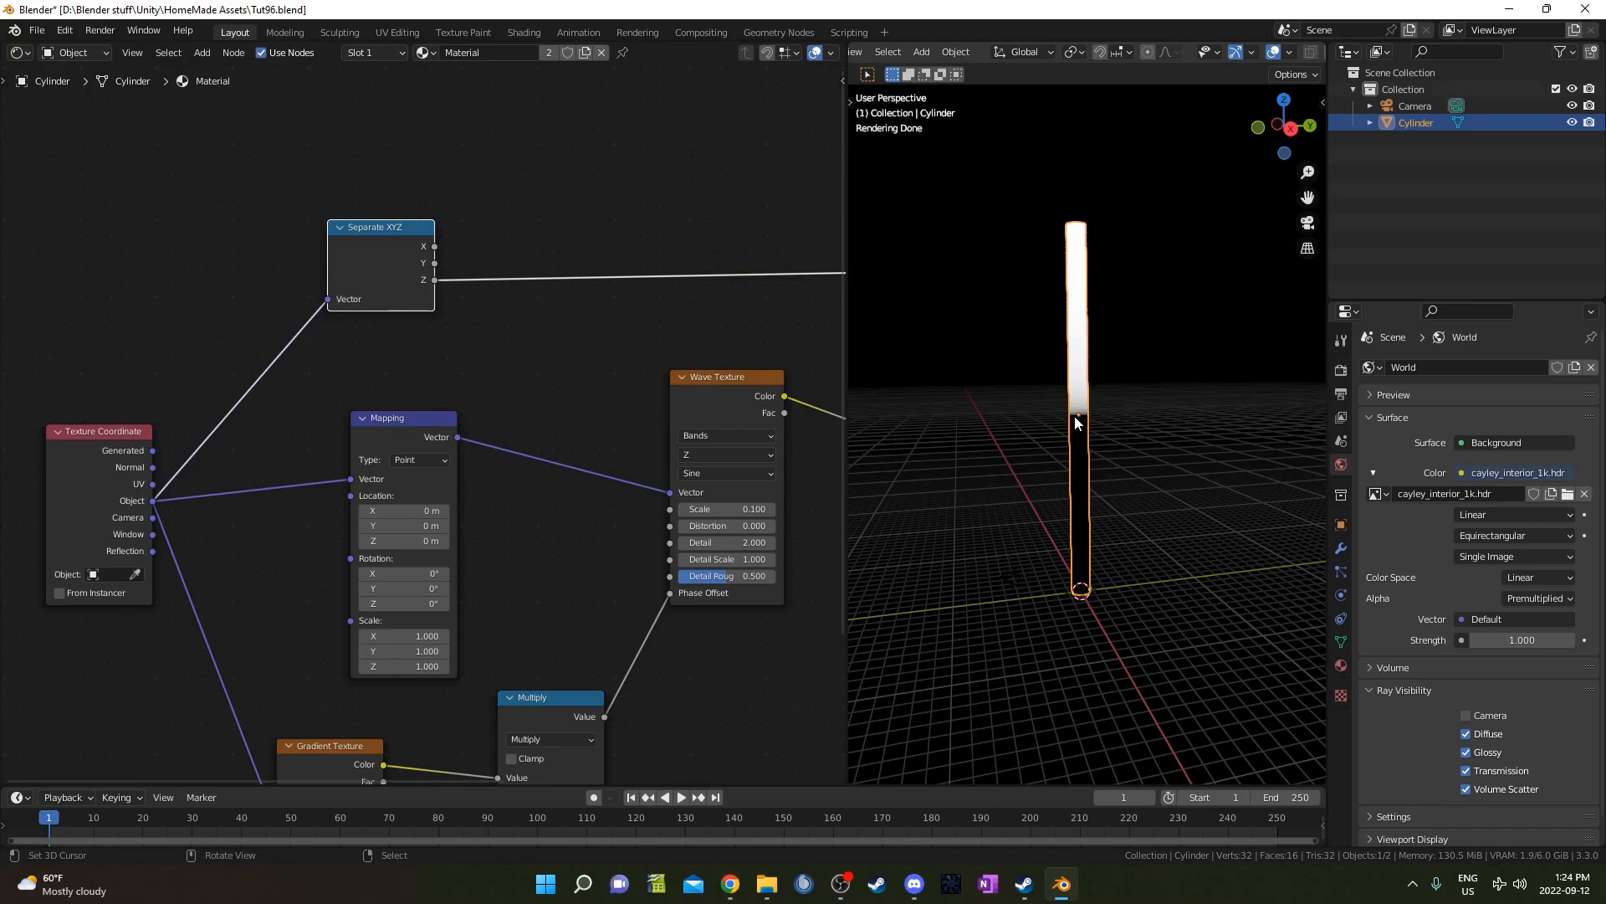
- Insert a Map Range node between the Separate XYZ's Z output and the Material Output
{"action": "middle_click_drag", "start_coordinate": [673, 286], "coordinate": [622, 342]}
{"action": "key", "text": "shift+a"}
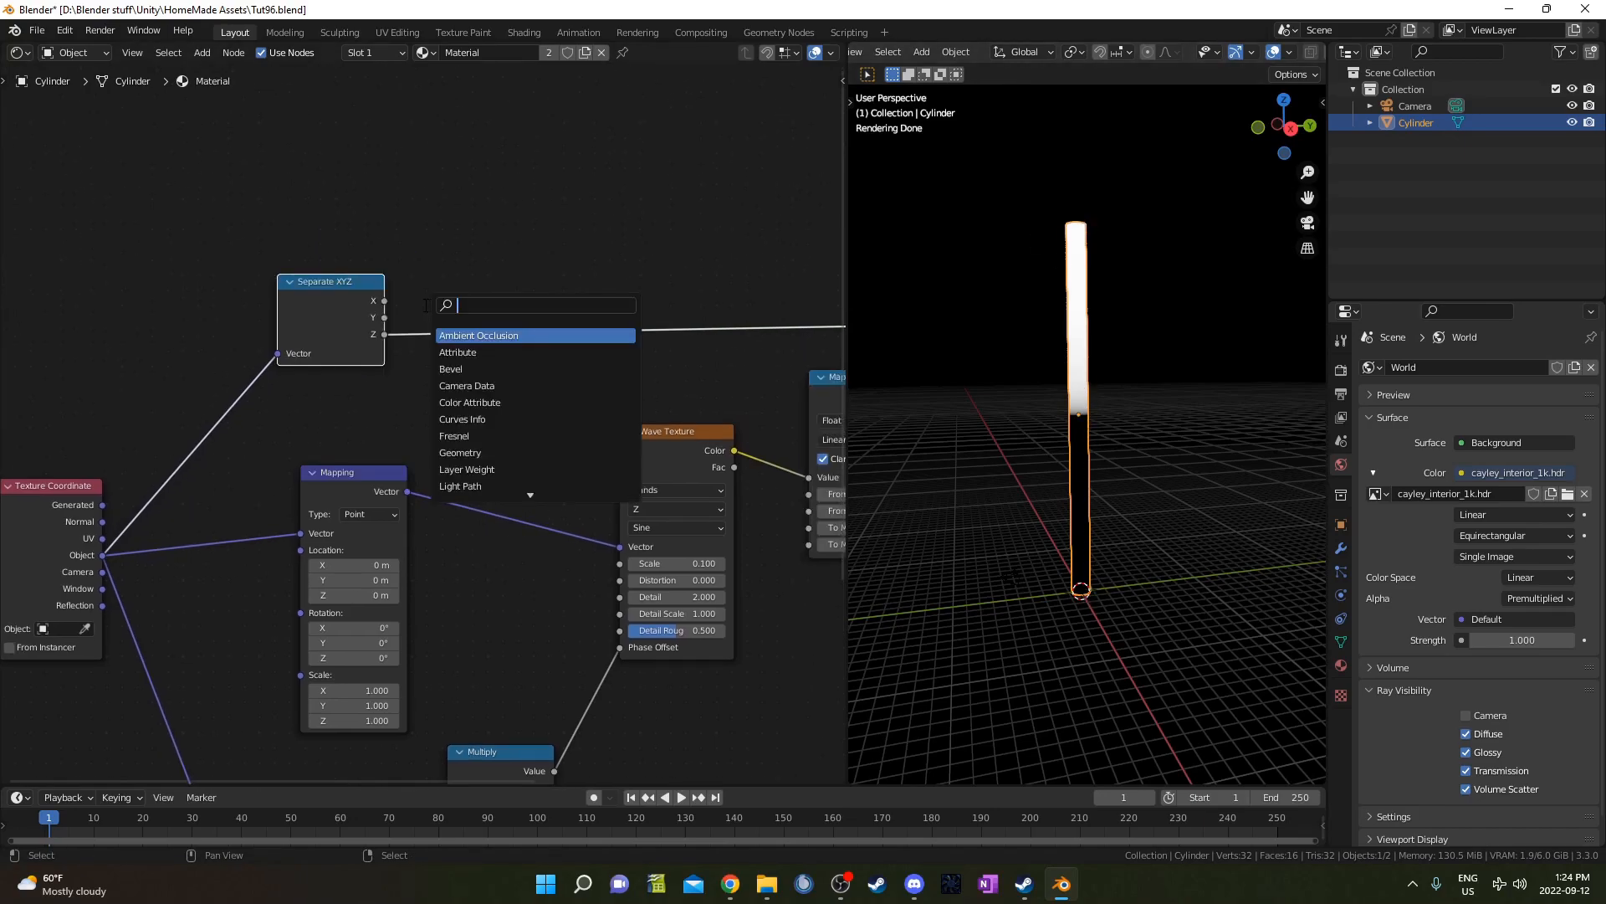
{"action": "type", "text": "map"}
{"action": "key", "text": "Down"}
{"action": "key", "text": "Down"}
{"action": "key", "text": "Return"}
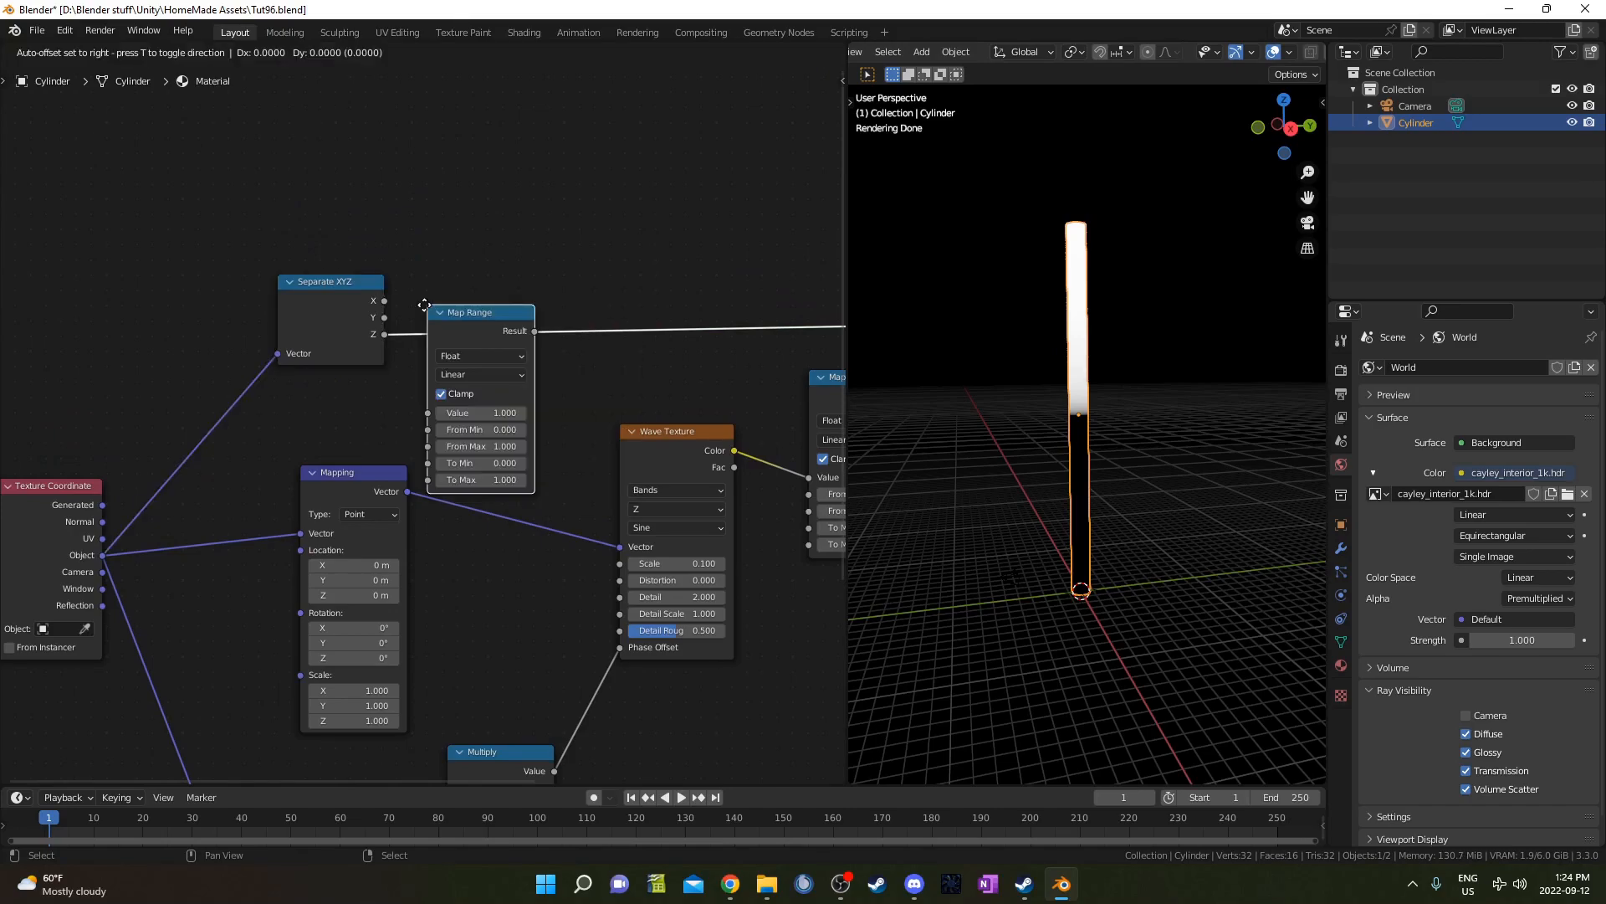
{"action": "left_click", "coordinate": [470, 208]}
- Set the new Map Range node's From Min to -14.6 and From Max to 15
{"action": "left_click", "coordinate": [547, 329]}
{"action": "mouse_move", "coordinate": [548, 332]}
{"action": "left_mouse_down"}
{"action": "mouse_move", "coordinate": [512, 332]}
{"action": "mouse_move", "coordinate": [536, 346]}
{"action": "left_mouse_up"}
{"action": "left_click", "coordinate": [508, 345]}
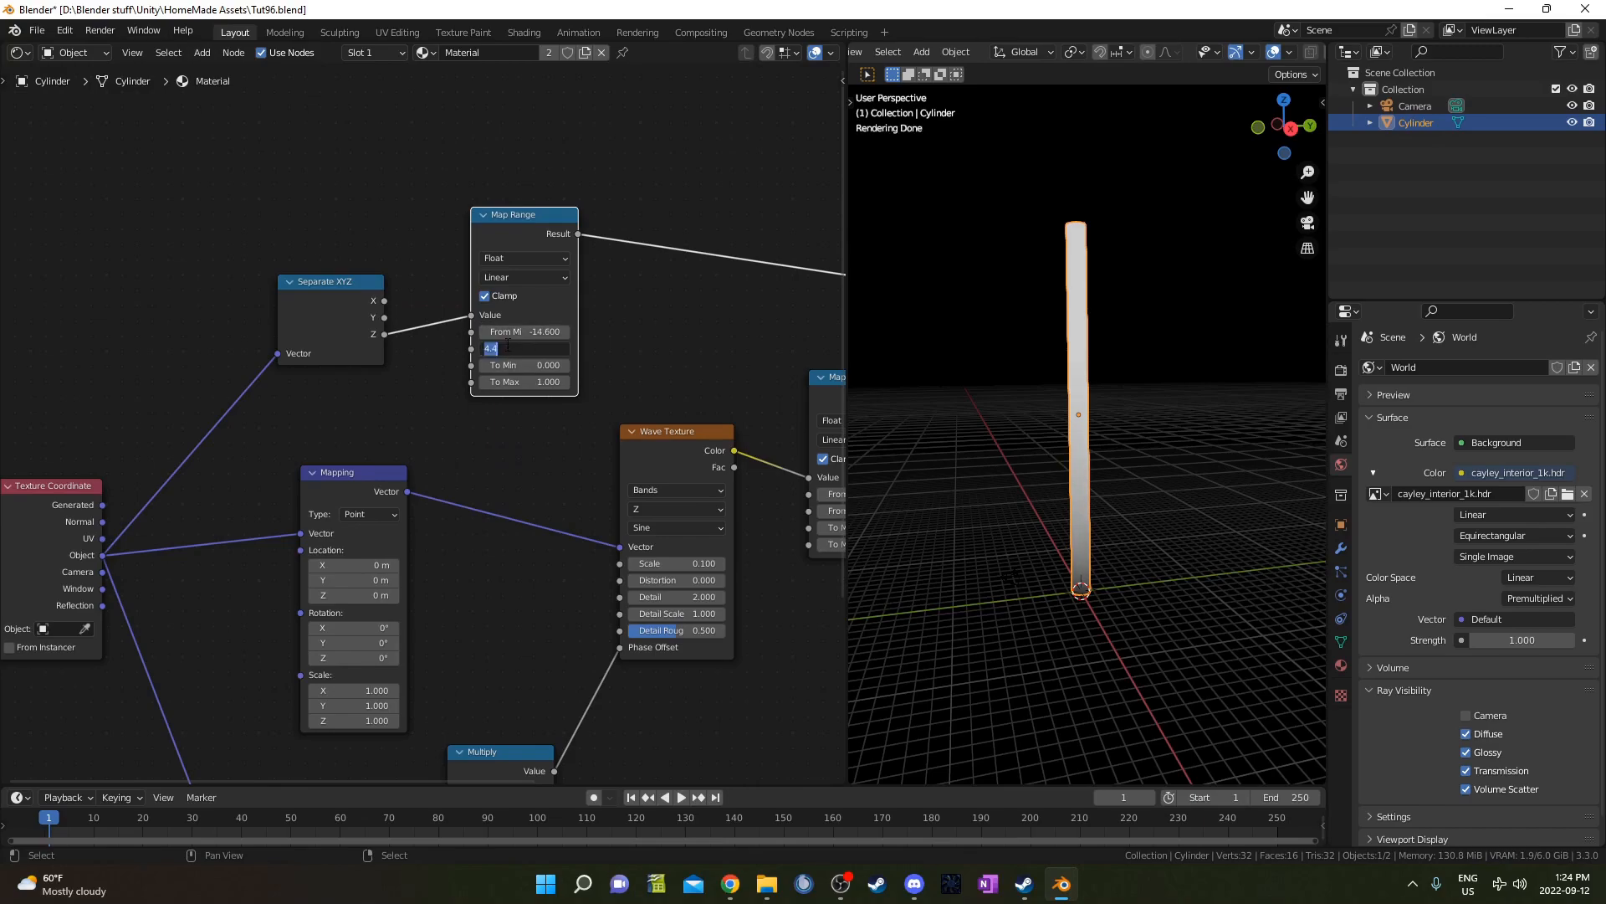
{"action": "type", "text": "15"}
{"action": "key", "text": "Return"}
{"action": "scroll", "coordinate": [454, 261], "scroll_direction": "down", "scroll_amount": 2}
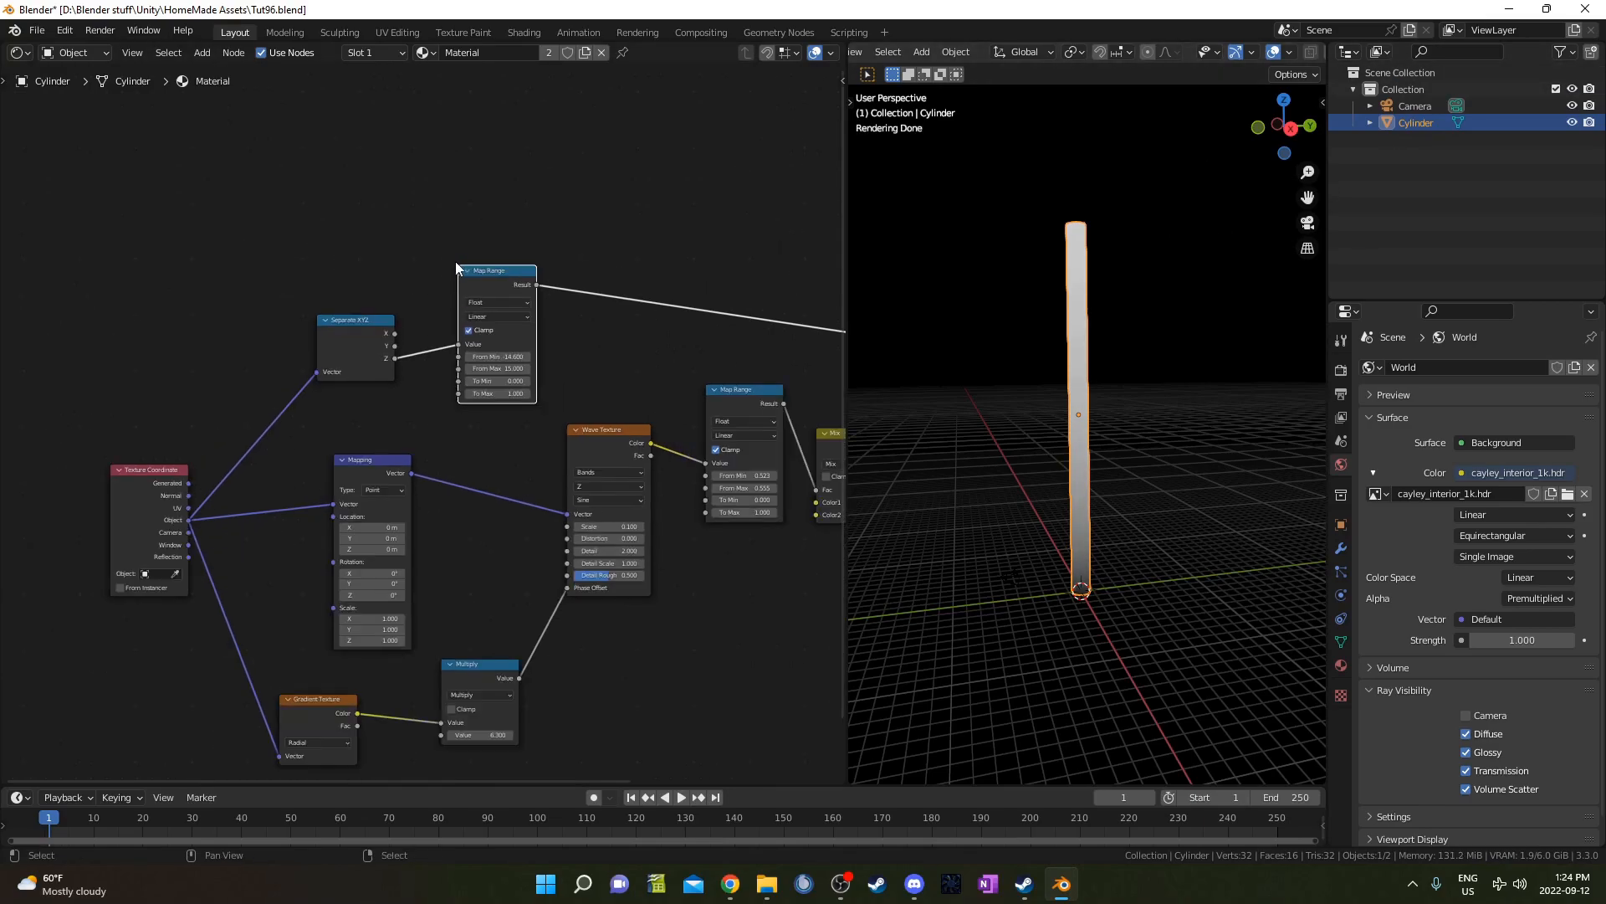
- Remove the new Map Range node while keeping its link, and feed Separate XYZ from the Generated coordinates instead
{"action": "key", "text": "ctrl+x"}
{"action": "left_click_drag", "start_coordinate": [189, 482], "coordinate": [325, 368]}
{"action": "key", "text": "Escape"}
{"action": "left_click_drag", "start_coordinate": [189, 482], "coordinate": [429, 249]}
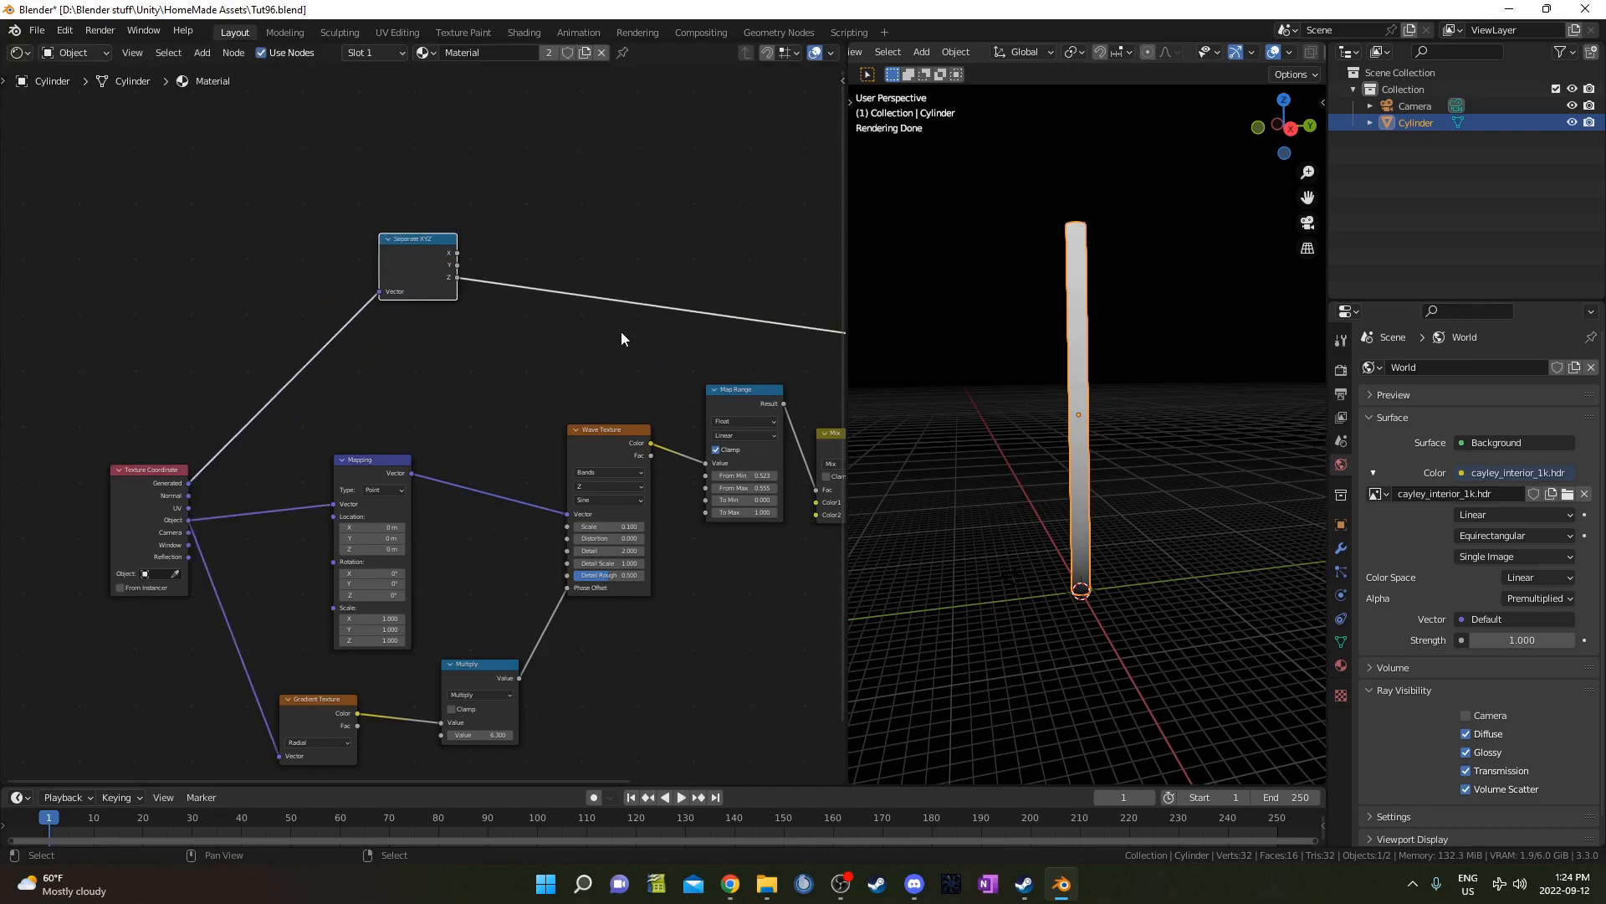
- Insert a ColorRamp node after the Separate XYZ's Z output
{"action": "scroll", "coordinate": [572, 318], "scroll_direction": "up", "scroll_amount": 1}
{"action": "scroll", "coordinate": [477, 447], "scroll_direction": "down", "scroll_amount": 2}
{"action": "key", "text": "shift+a"}
{"action": "left_click", "coordinate": [424, 362]}
{"action": "type", "text": "color ramp"}
{"action": "key", "text": "Return"}
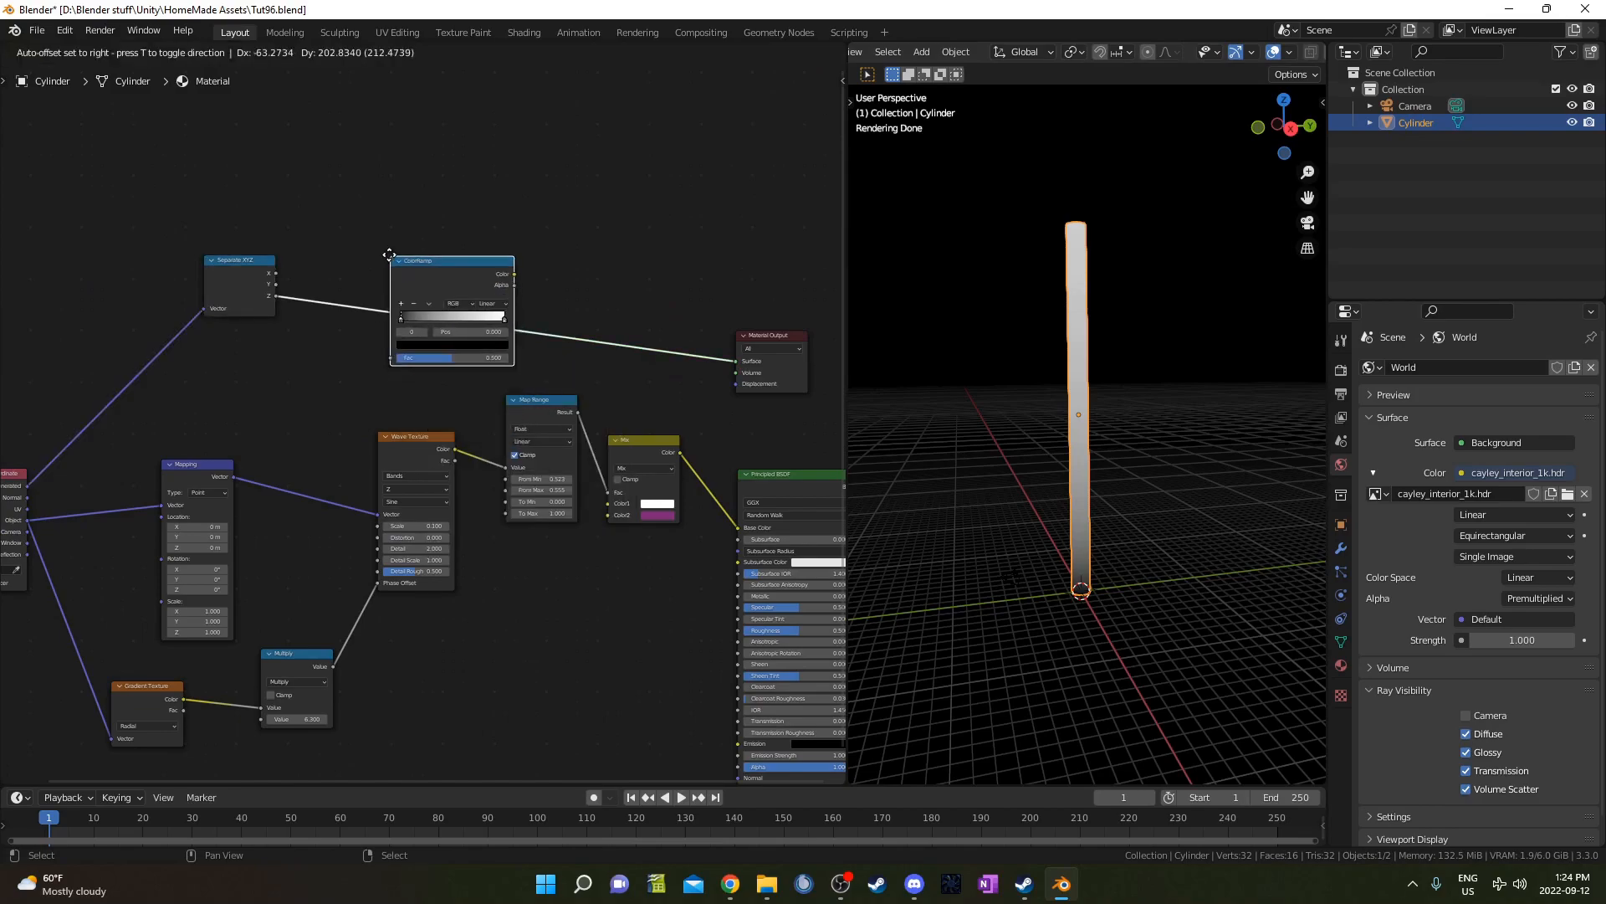
{"action": "left_click", "coordinate": [390, 256]}
- Connect the ColorRamp's Color to the Mix node's Color2 and route the Principled BSDF back to the Material Output
{"action": "scroll", "coordinate": [438, 320], "scroll_direction": "up", "scroll_amount": 1}
{"action": "left_click_drag", "start_coordinate": [537, 233], "coordinate": [667, 539]}
{"action": "middle_click_drag", "start_coordinate": [705, 542], "coordinate": [455, 459]}
{"action": "left_click", "coordinate": [666, 428], "text": "ctrl+shift"}
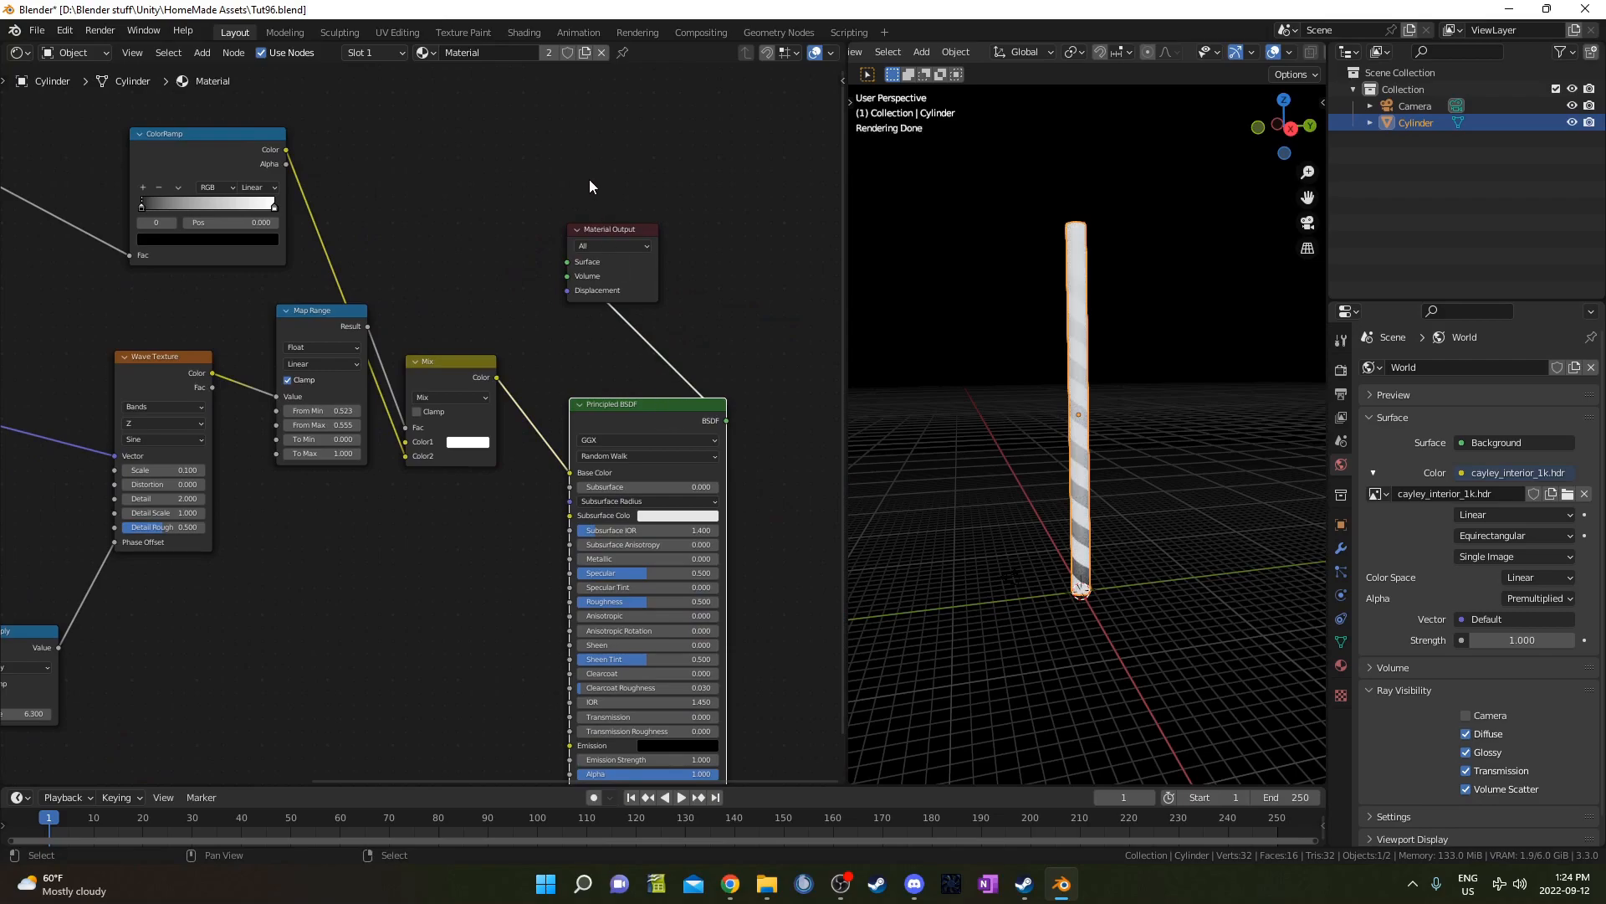
- Color the ramp's first stop dark green and its last stop pink (H 0.964, S 0.951, V 1)
{"action": "scroll", "coordinate": [278, 285], "scroll_direction": "up", "scroll_amount": 1}
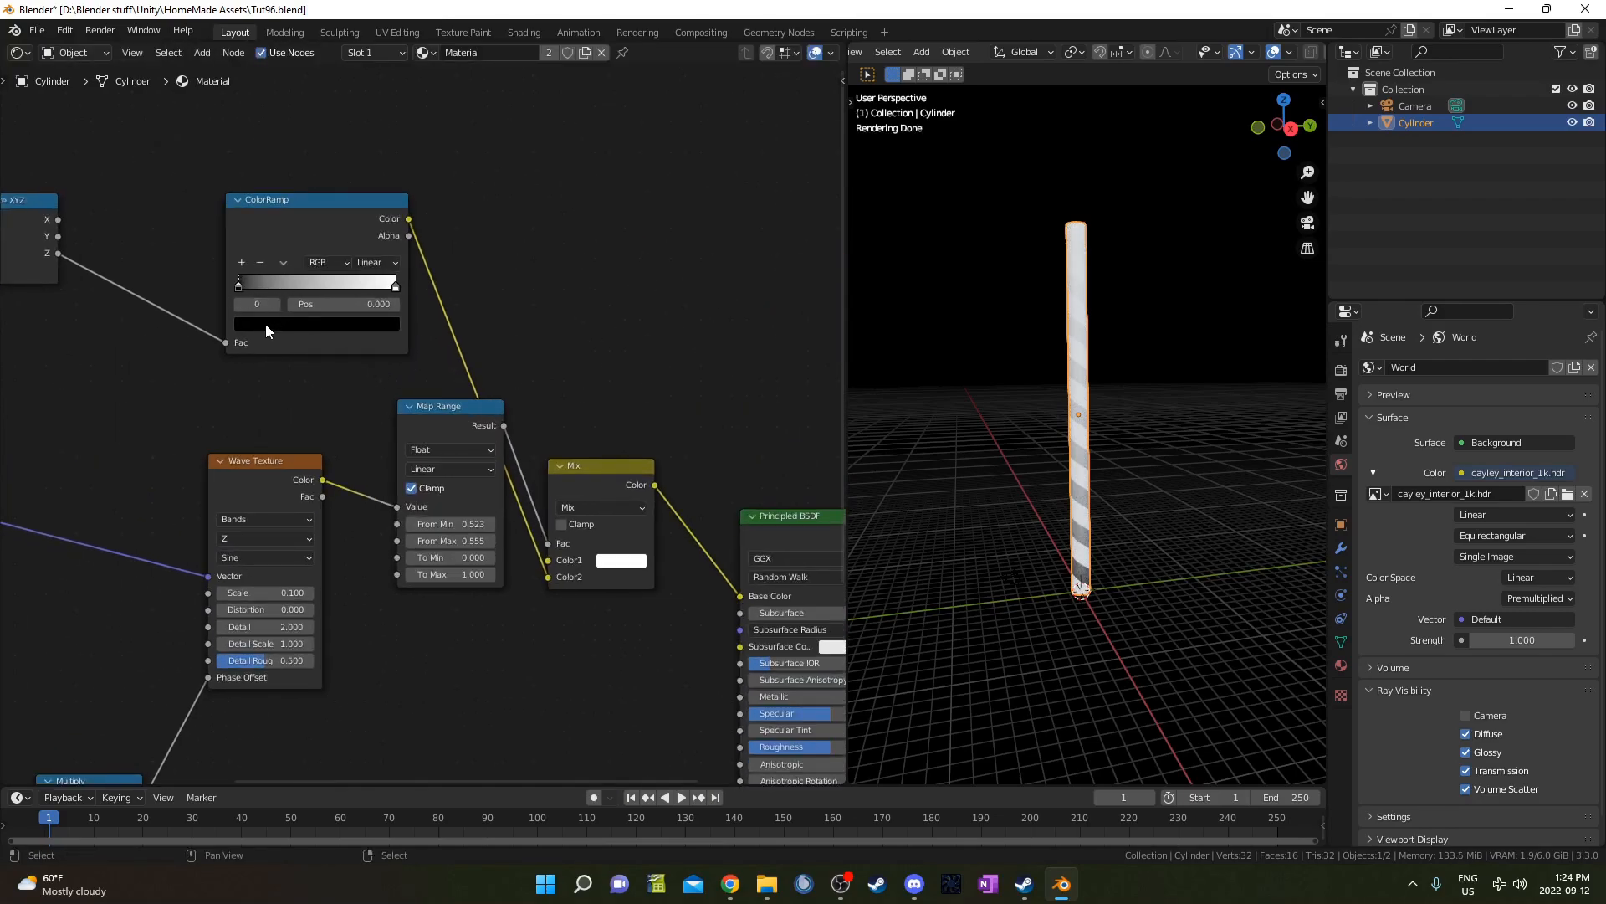
{"action": "left_click", "coordinate": [264, 324]}
{"action": "scroll", "coordinate": [296, 173], "scroll_direction": "up", "scroll_amount": 4}
{"action": "left_click", "coordinate": [251, 132]}
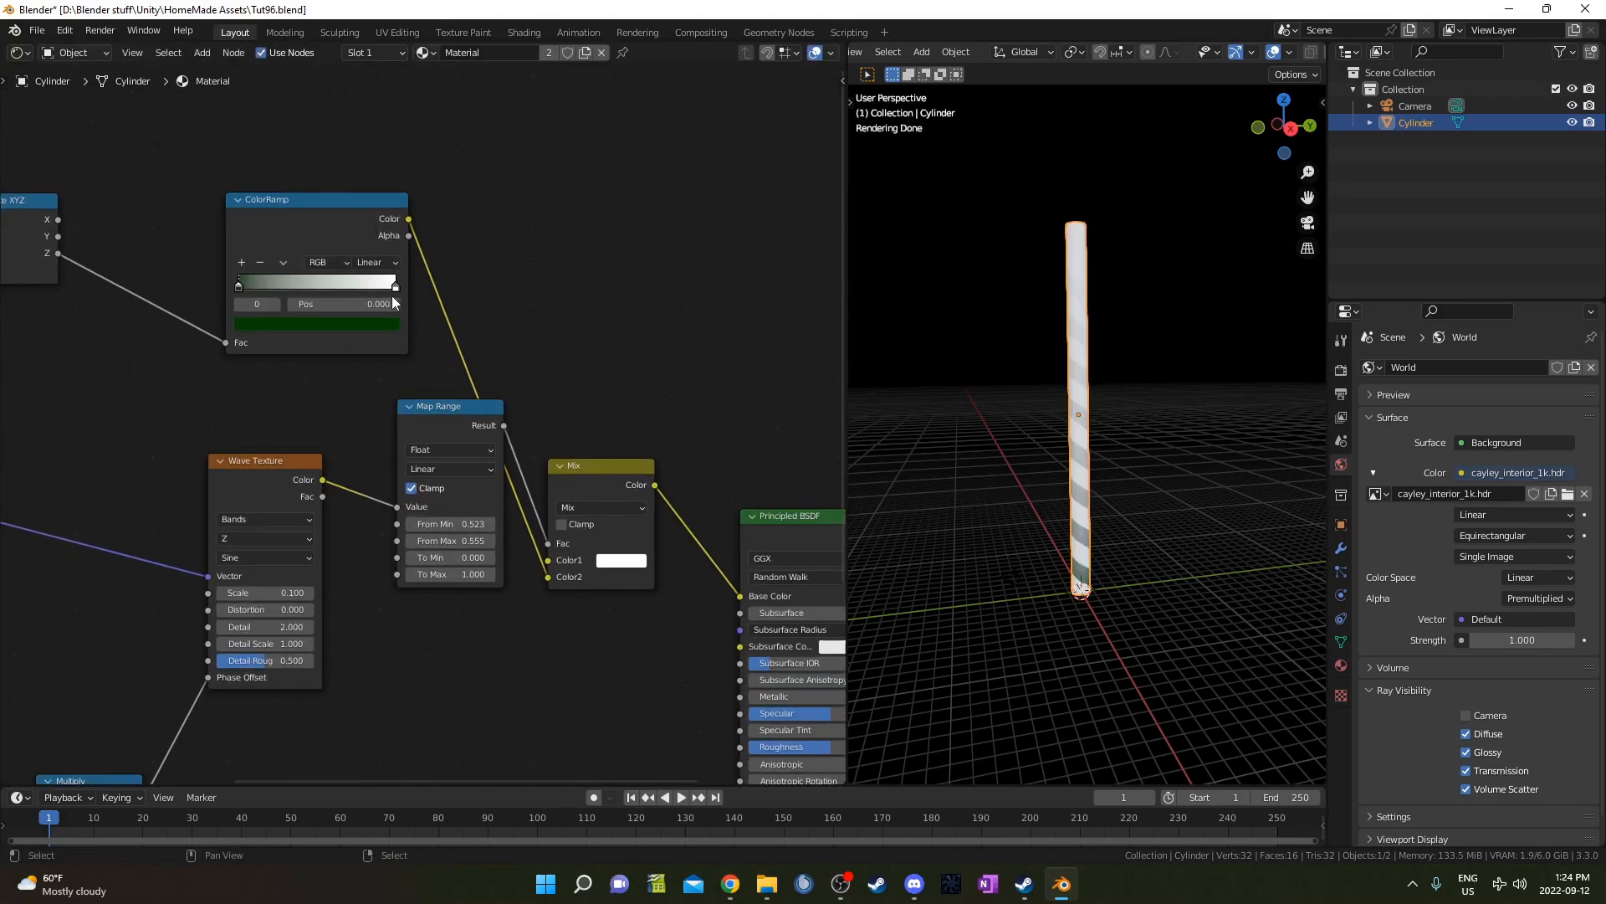
{"action": "left_click", "coordinate": [396, 287]}
{"action": "left_click", "coordinate": [305, 324]}
{"action": "left_click", "coordinate": [314, 195]}
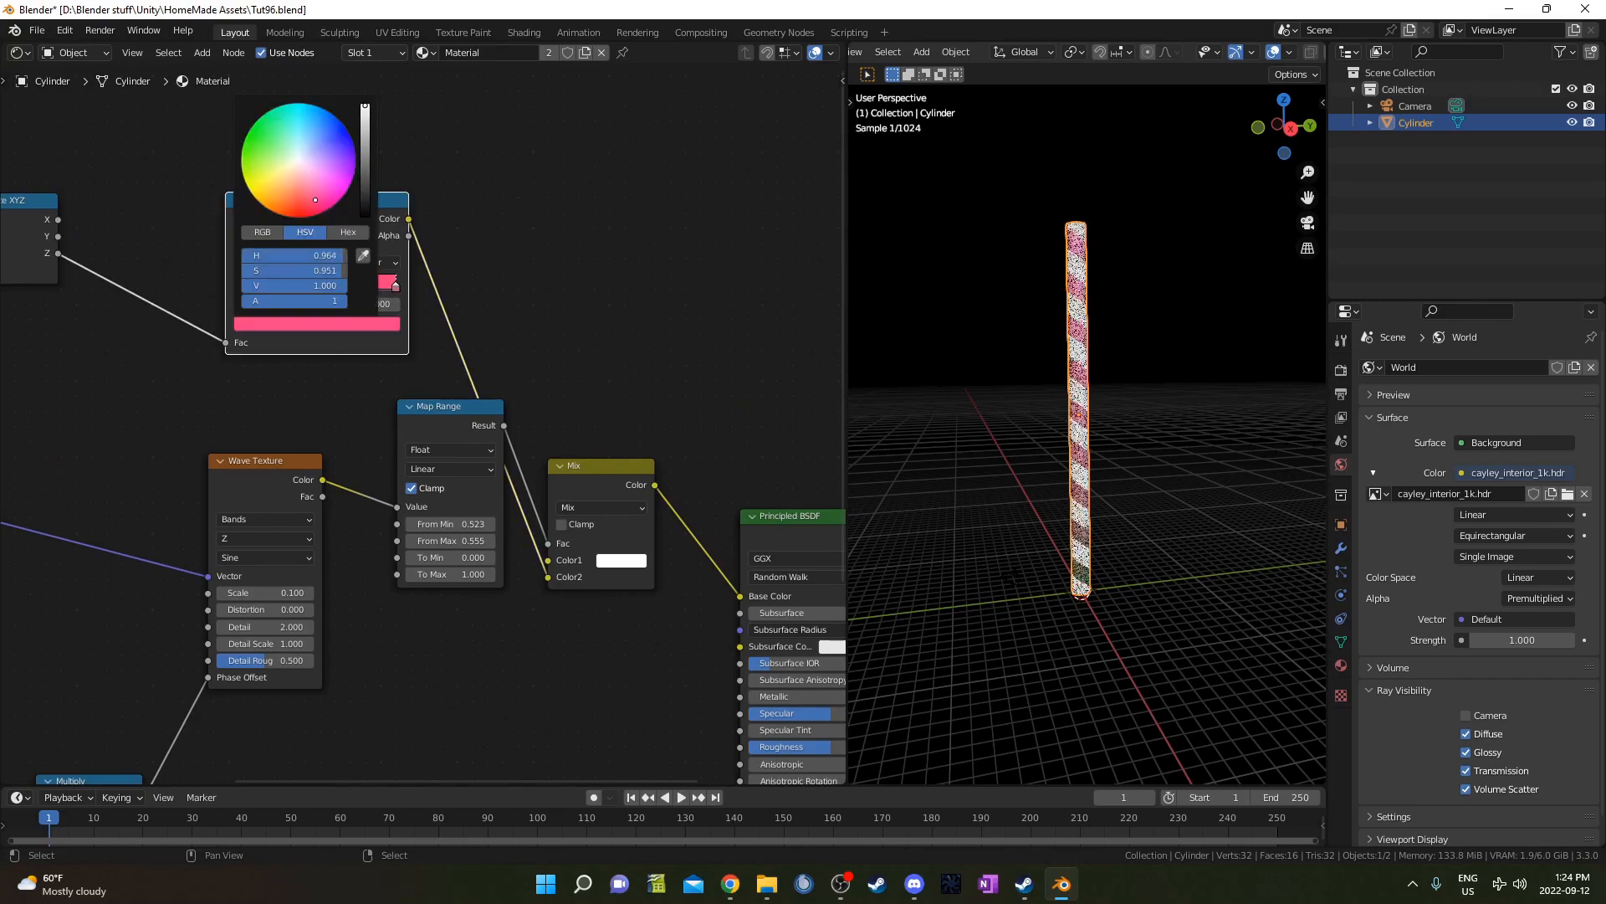
- Set the ColorRamp's color mode to HSL and its color interpolation to Far
{"action": "scroll", "coordinate": [1118, 534], "scroll_direction": "up", "scroll_amount": 1}
{"action": "mouse_move", "coordinate": [234, 288]}
{"action": "left_mouse_down"}
{"action": "mouse_move", "coordinate": [329, 285]}
{"action": "mouse_move", "coordinate": [238, 285]}
{"action": "left_mouse_up"}
{"action": "left_click", "coordinate": [324, 263]}
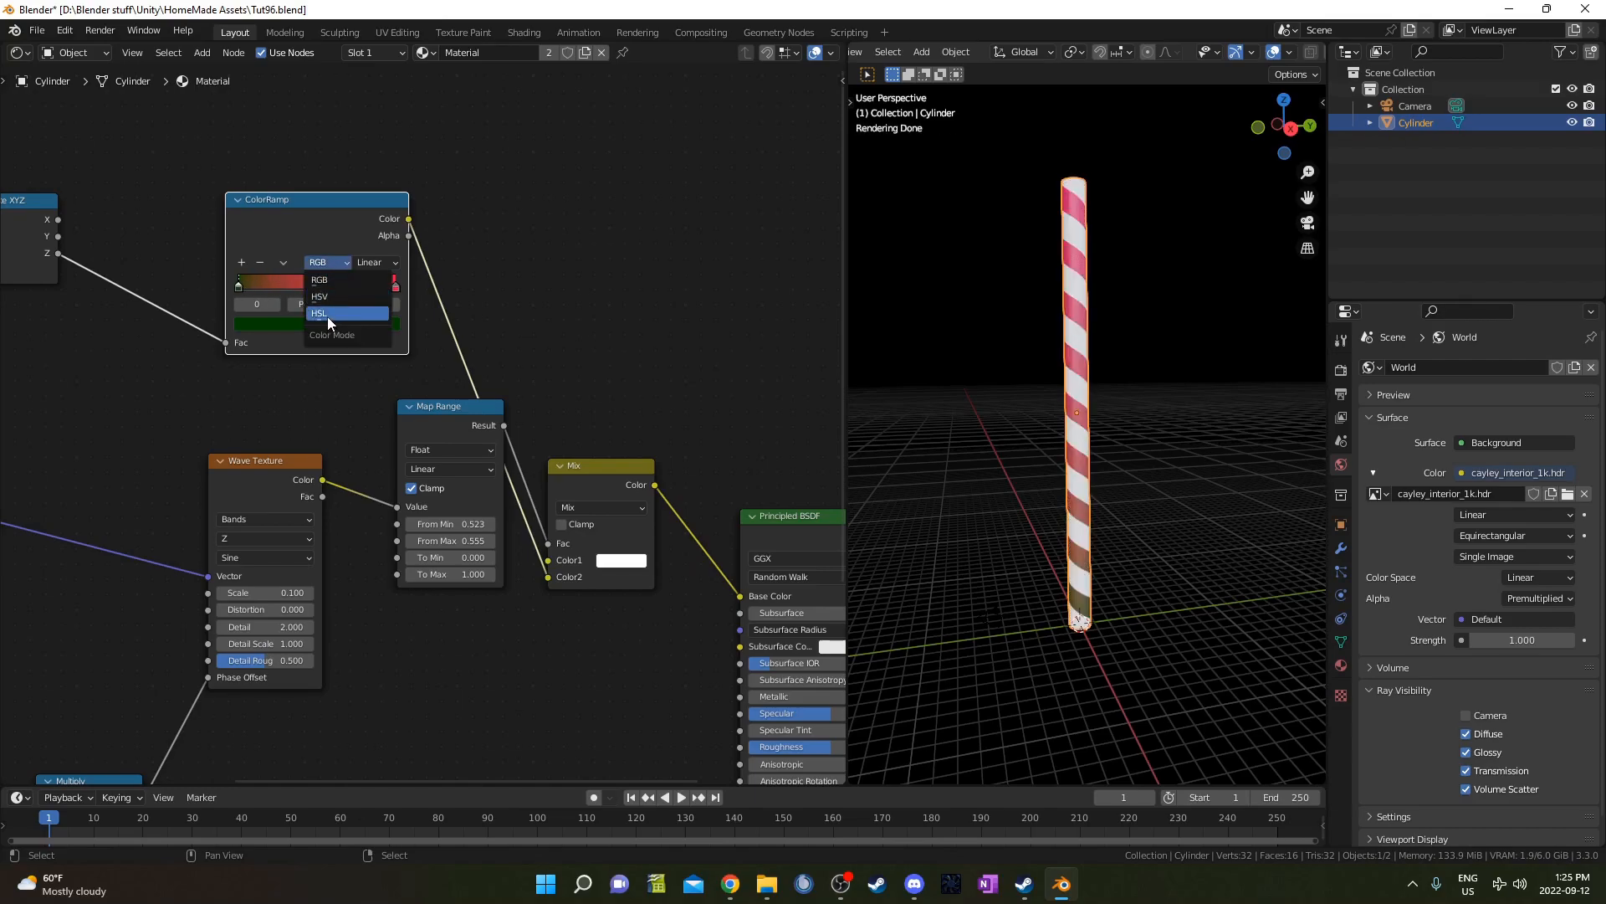
{"action": "left_click", "coordinate": [328, 316]}
{"action": "left_click", "coordinate": [377, 262]}
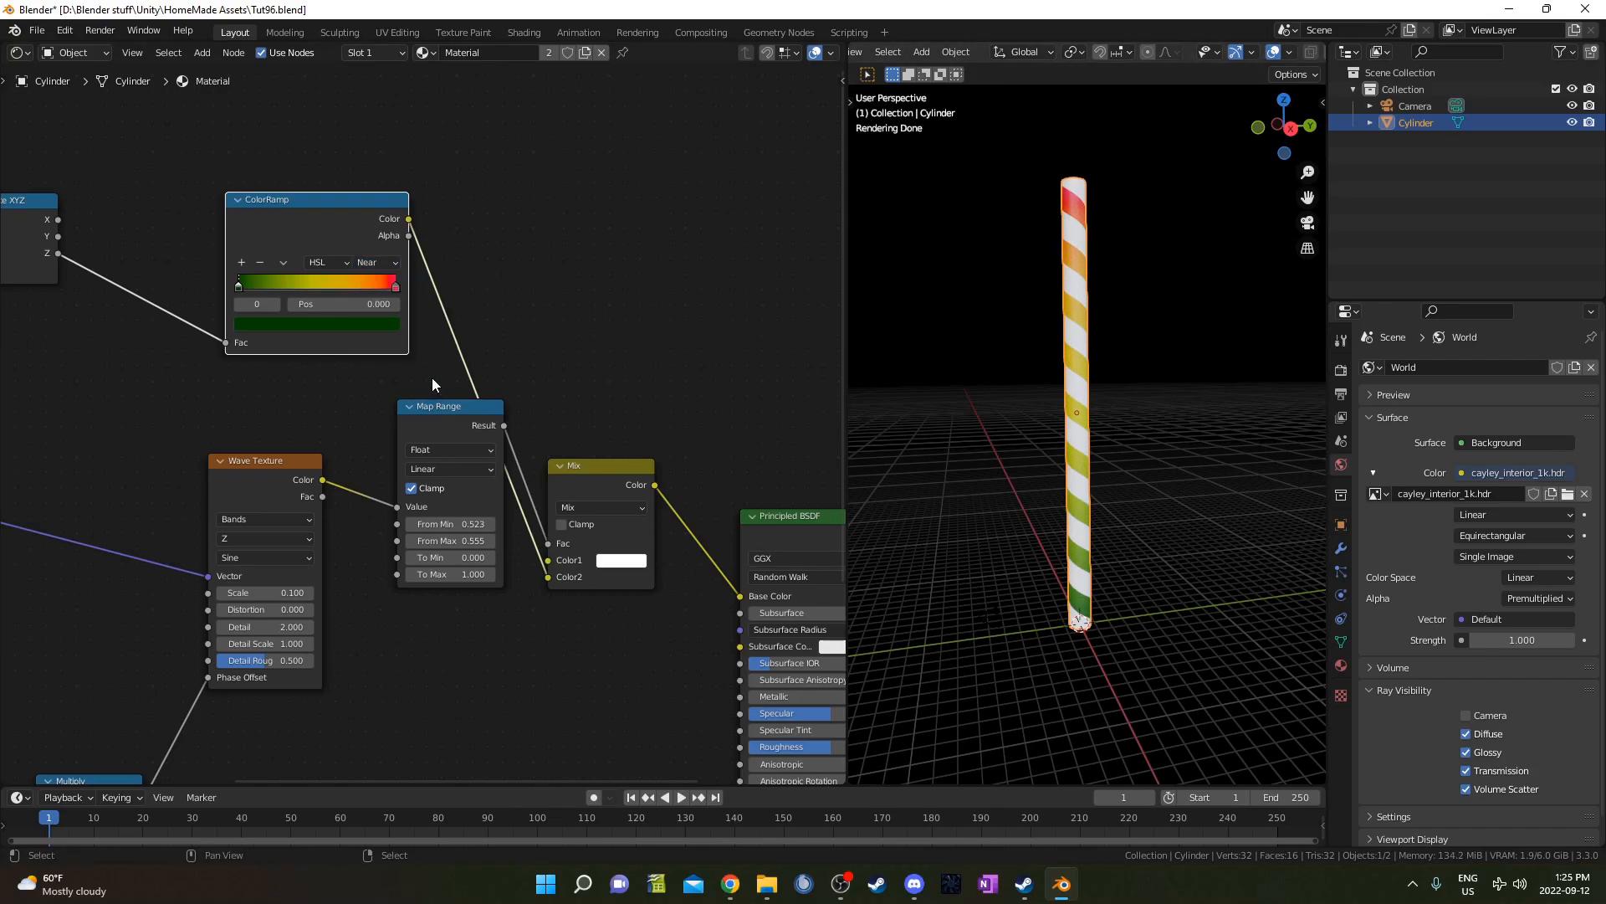
{"action": "left_click", "coordinate": [383, 263]}
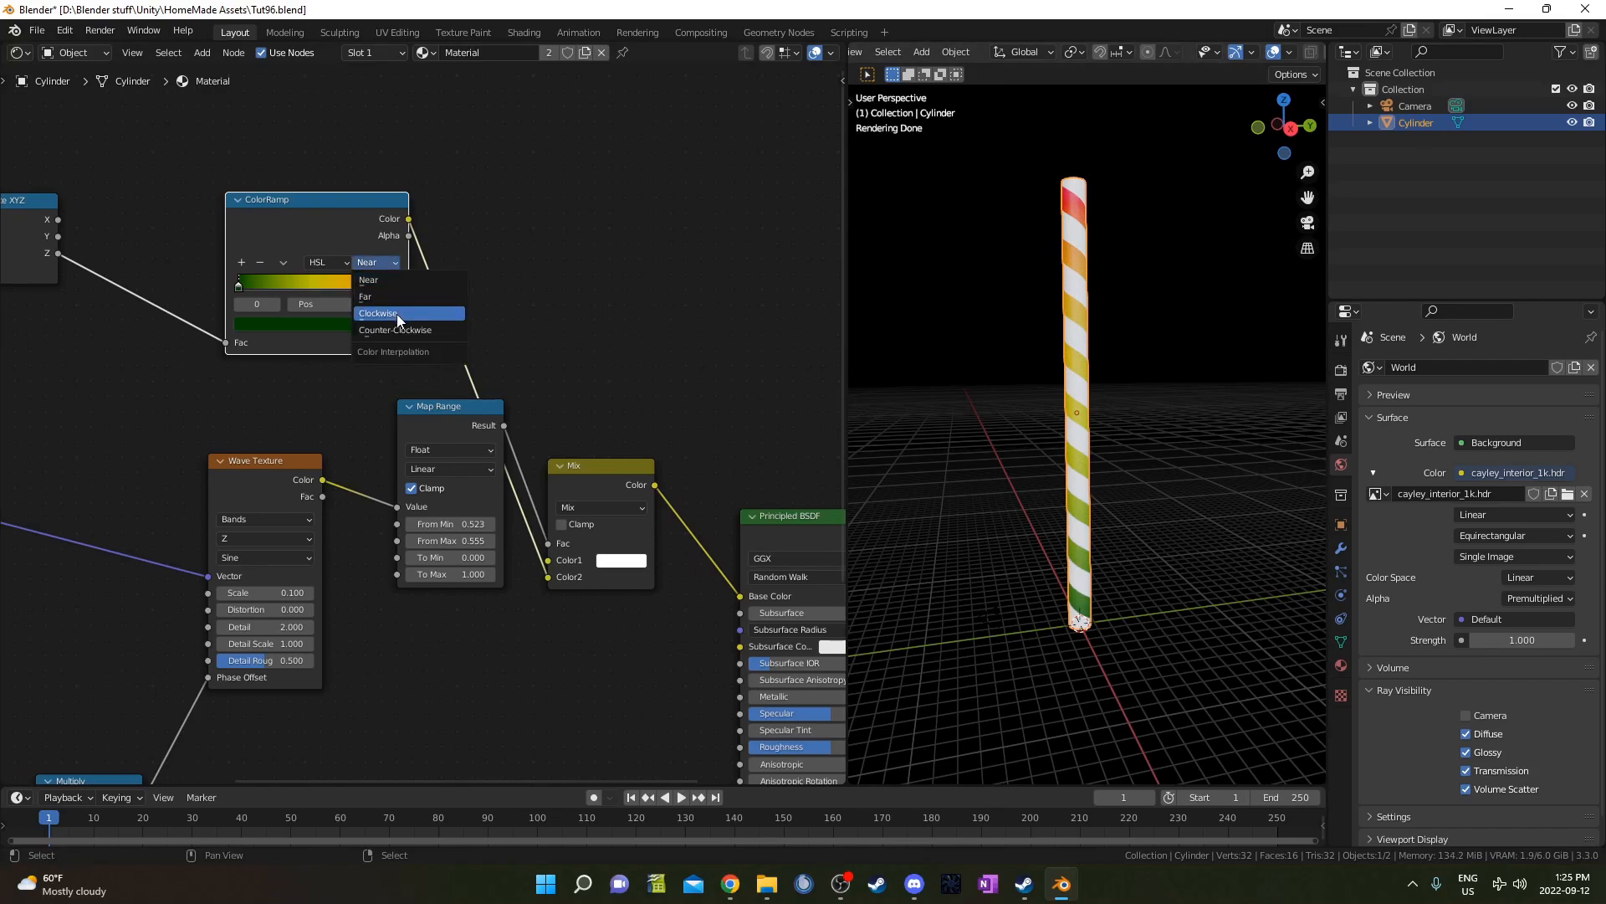
{"action": "left_click", "coordinate": [395, 297]}
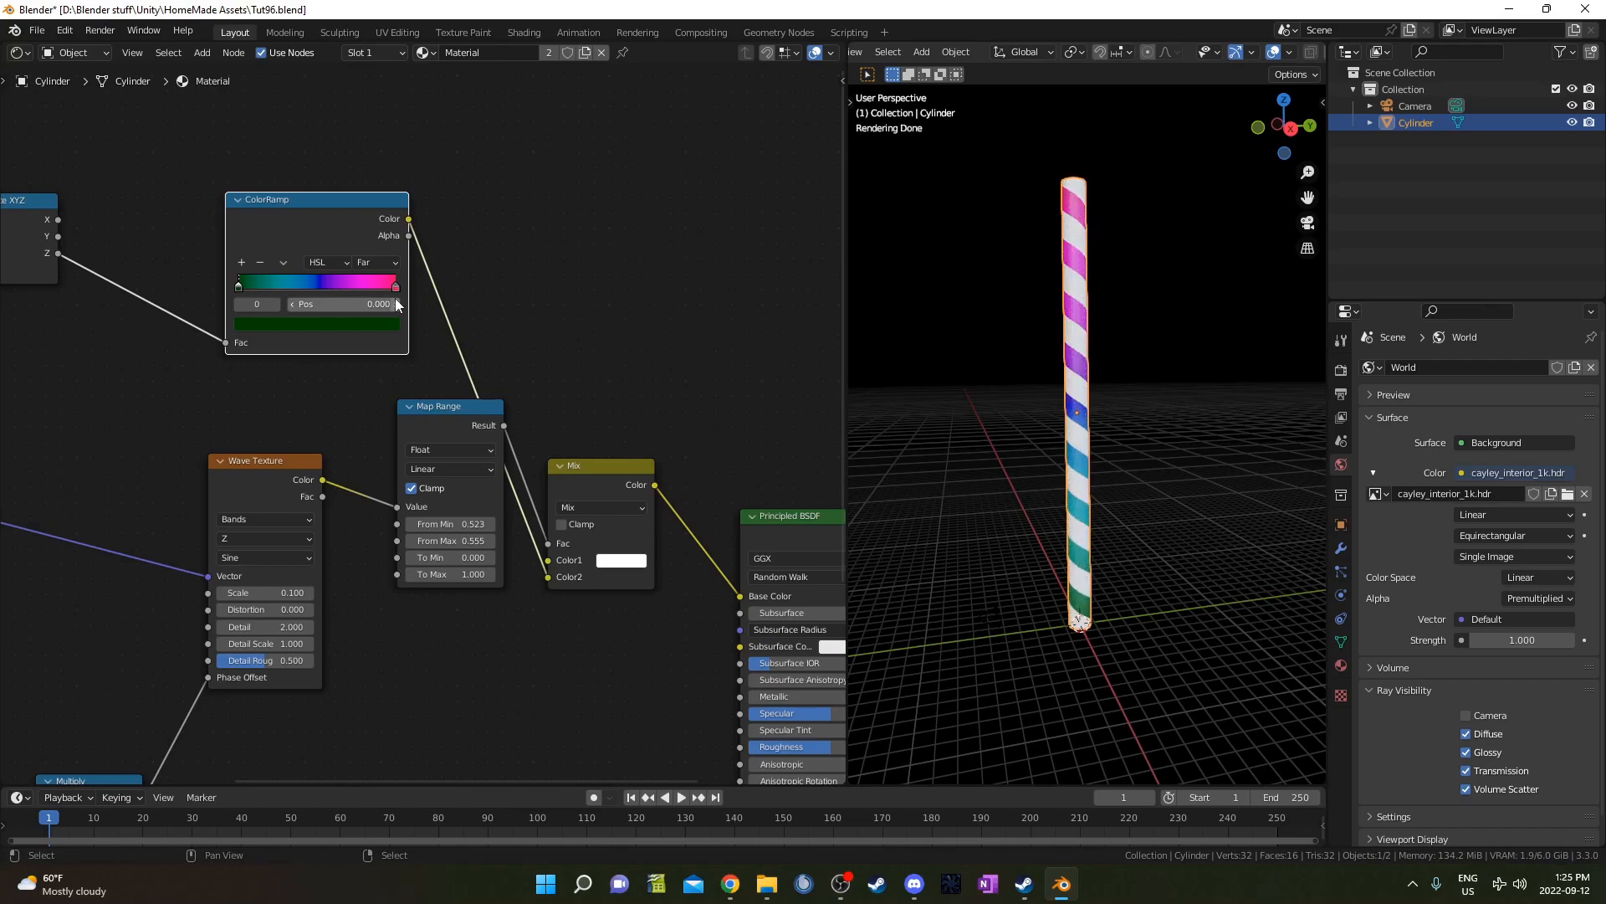
{"action": "middle_click_drag", "start_coordinate": [1107, 352], "coordinate": [1081, 399]}
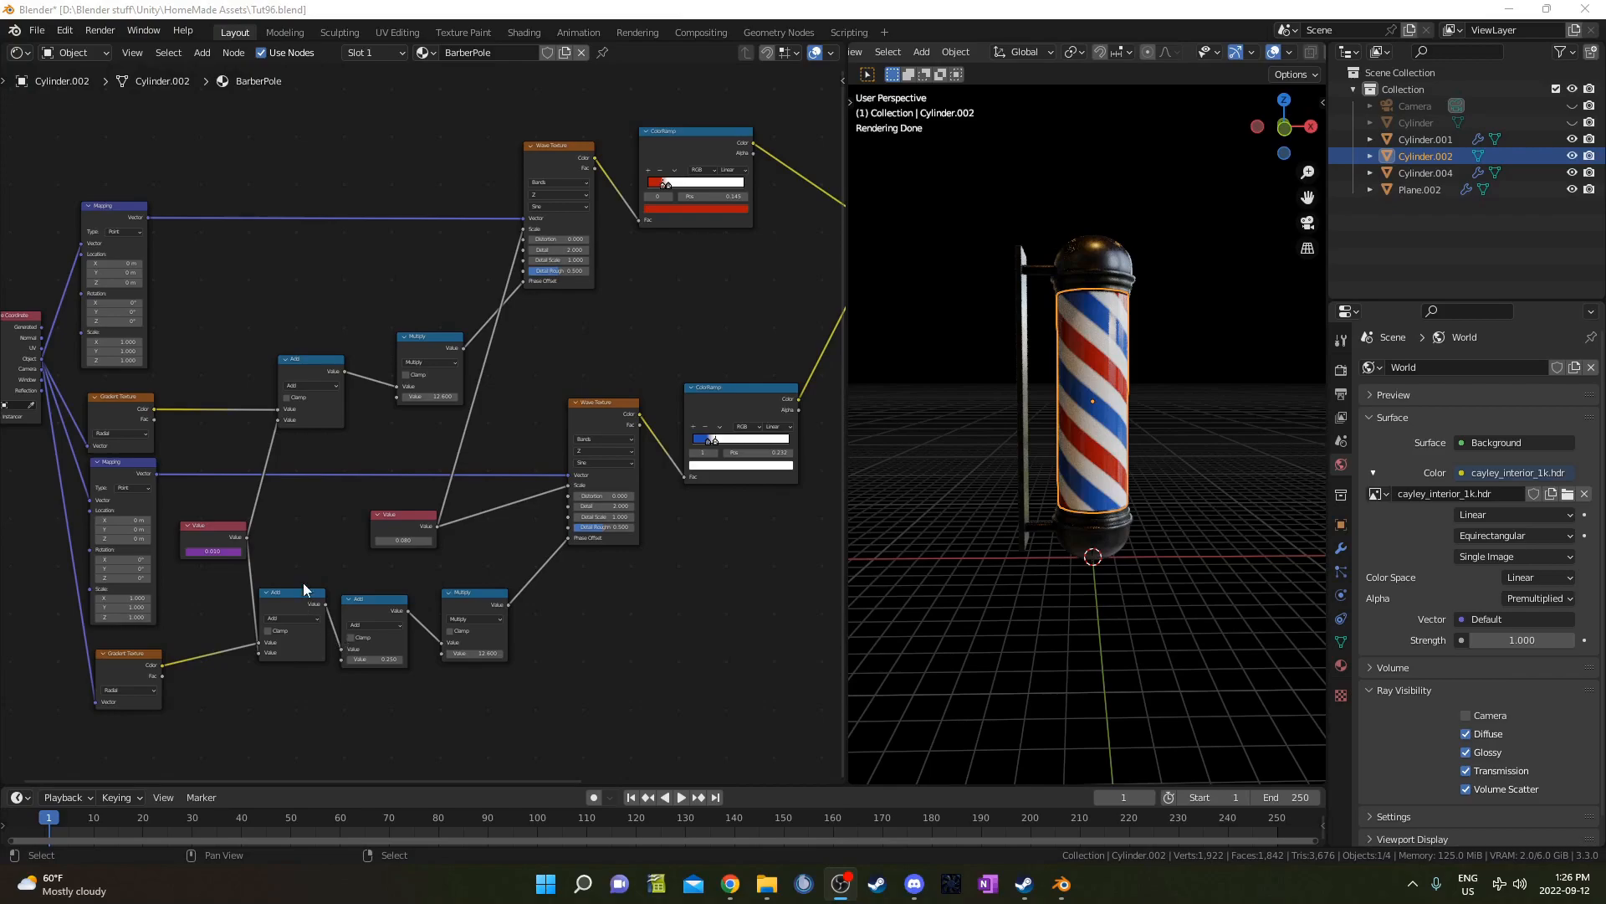
- Examine the BarberPole material's two stripe branches, including their Add and Multiply nodes and the shared Value node driving the wave scale
{"action": "scroll", "coordinate": [283, 472], "scroll_direction": "up", "scroll_amount": 2}
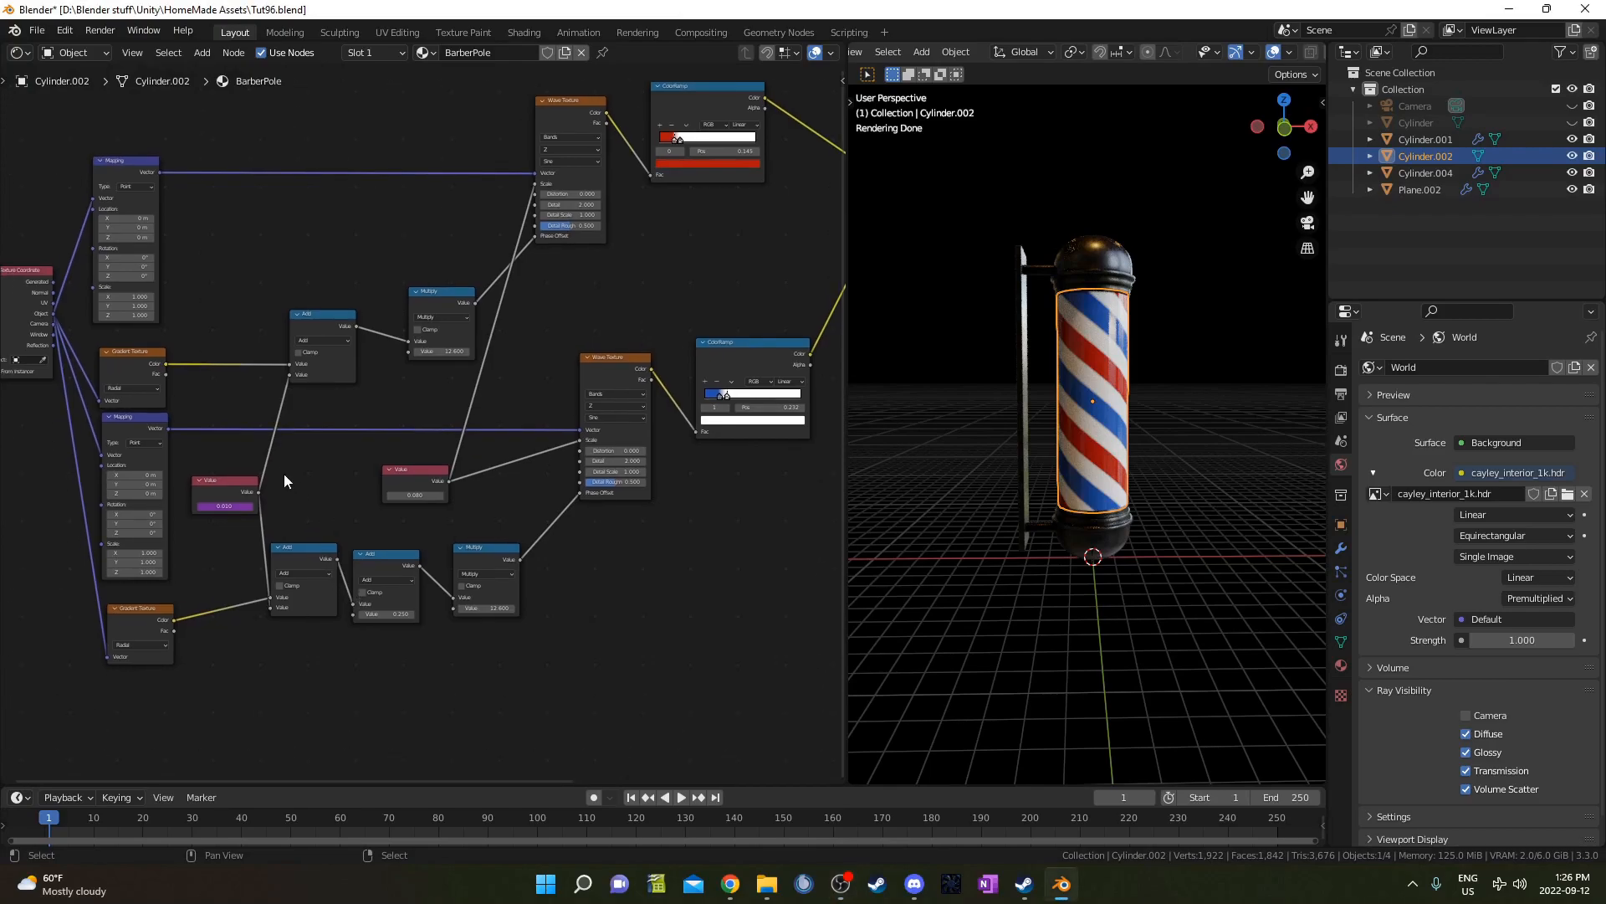
{"action": "middle_click_drag", "start_coordinate": [357, 449], "coordinate": [454, 500]}
{"action": "scroll", "coordinate": [418, 465], "scroll_direction": "down", "scroll_amount": 3}
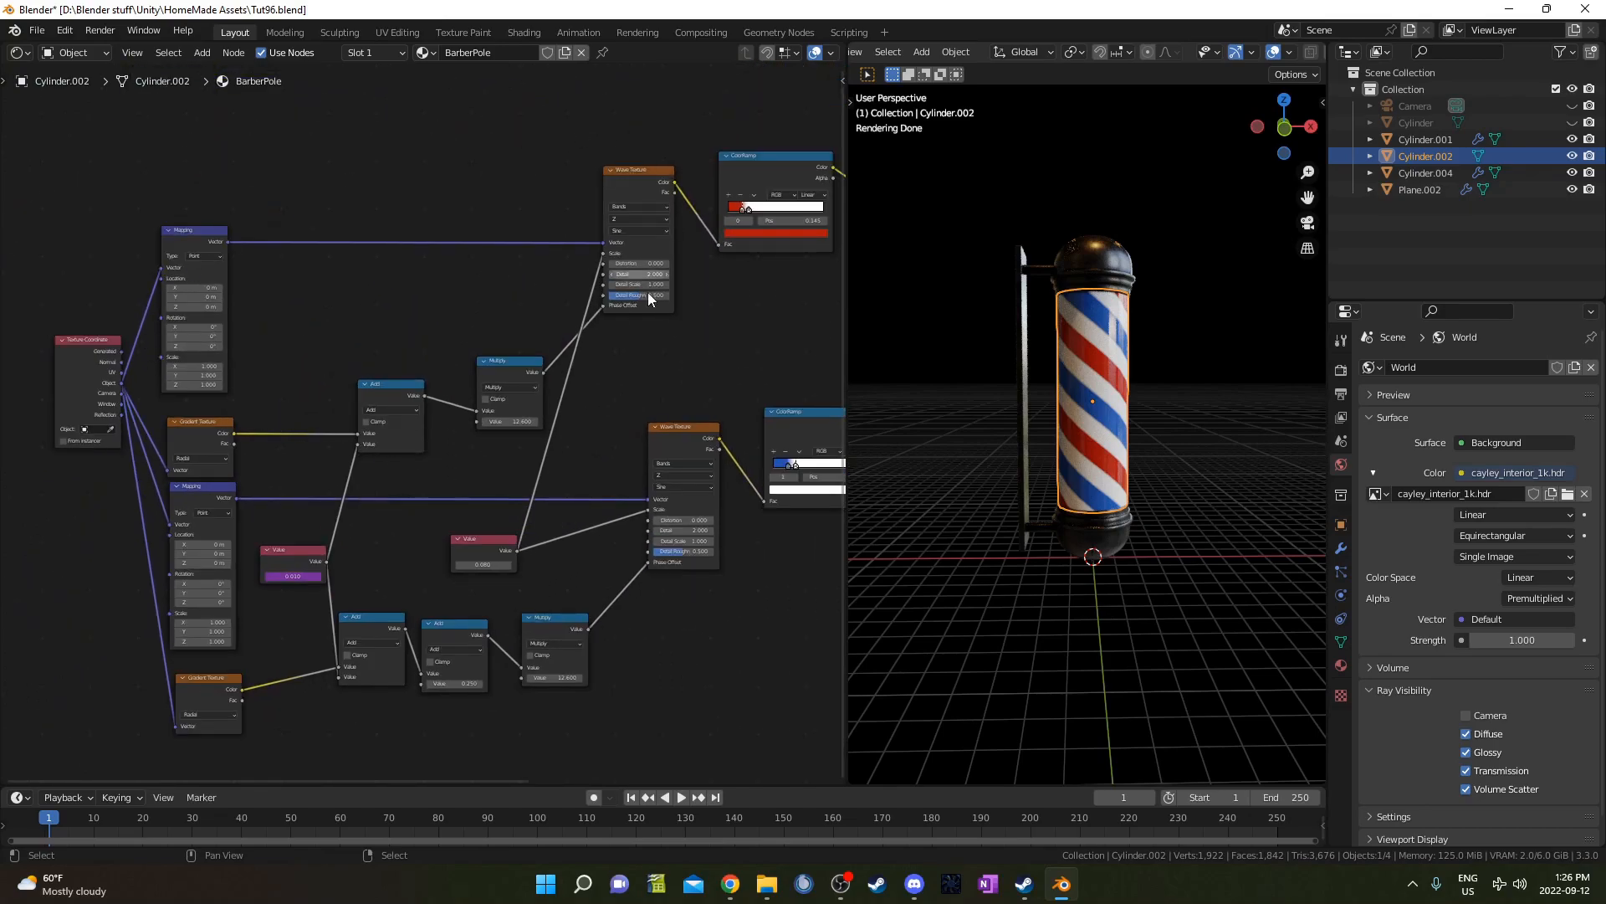
{"action": "middle_click_drag", "start_coordinate": [610, 305], "coordinate": [548, 276]}
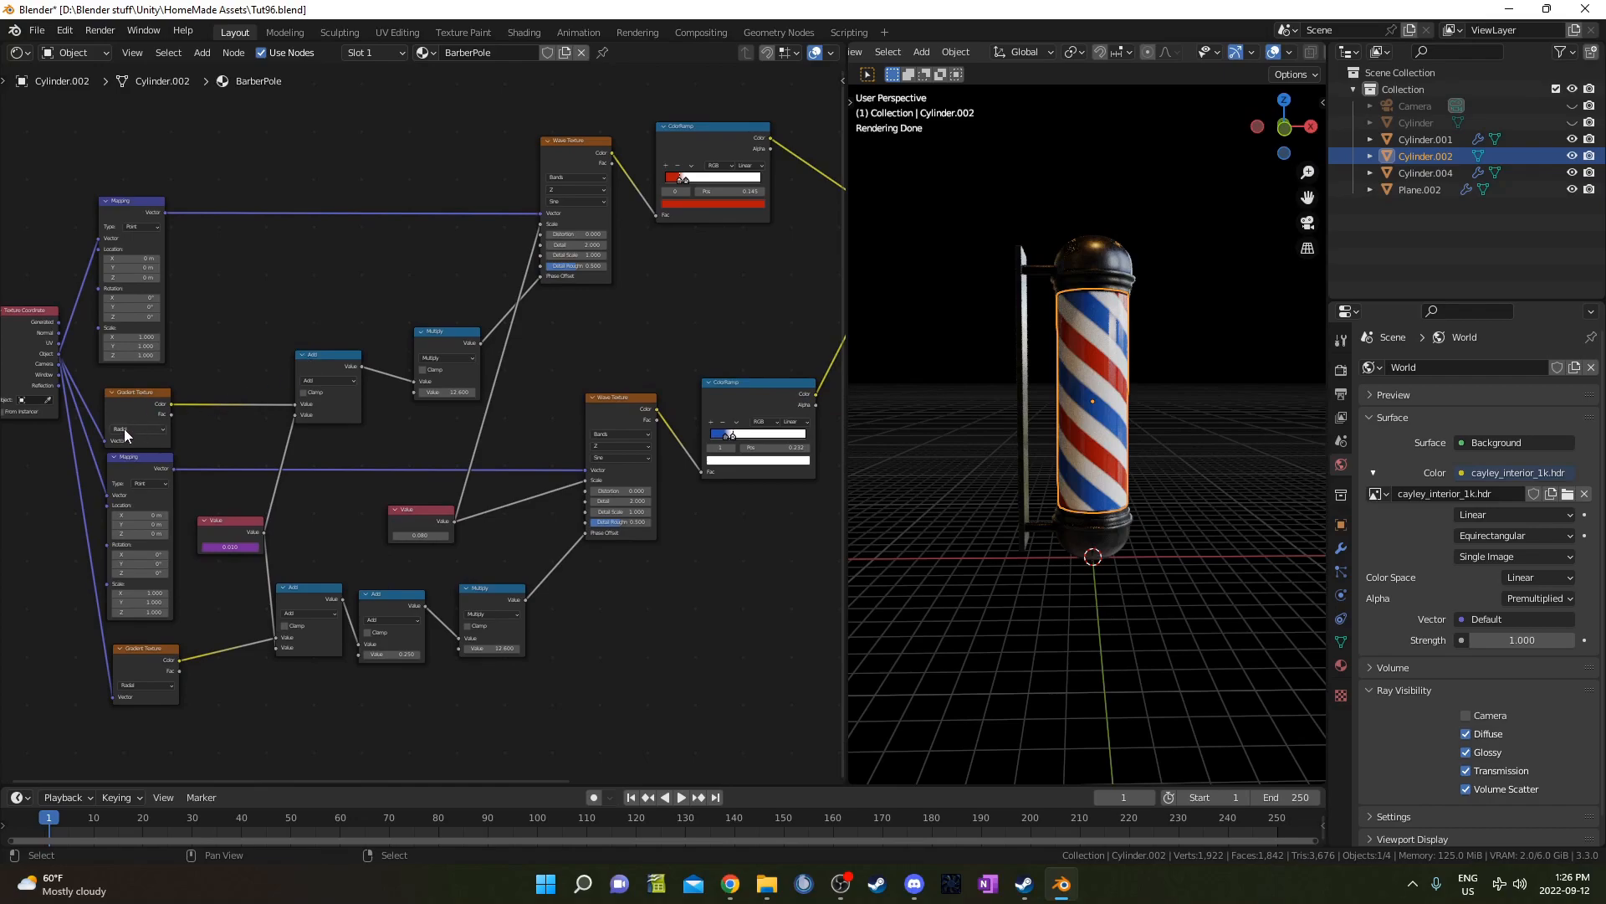
{"action": "left_click_drag", "start_coordinate": [315, 362], "coordinate": [312, 356]}
{"action": "left_click_drag", "start_coordinate": [449, 335], "coordinate": [449, 332]}
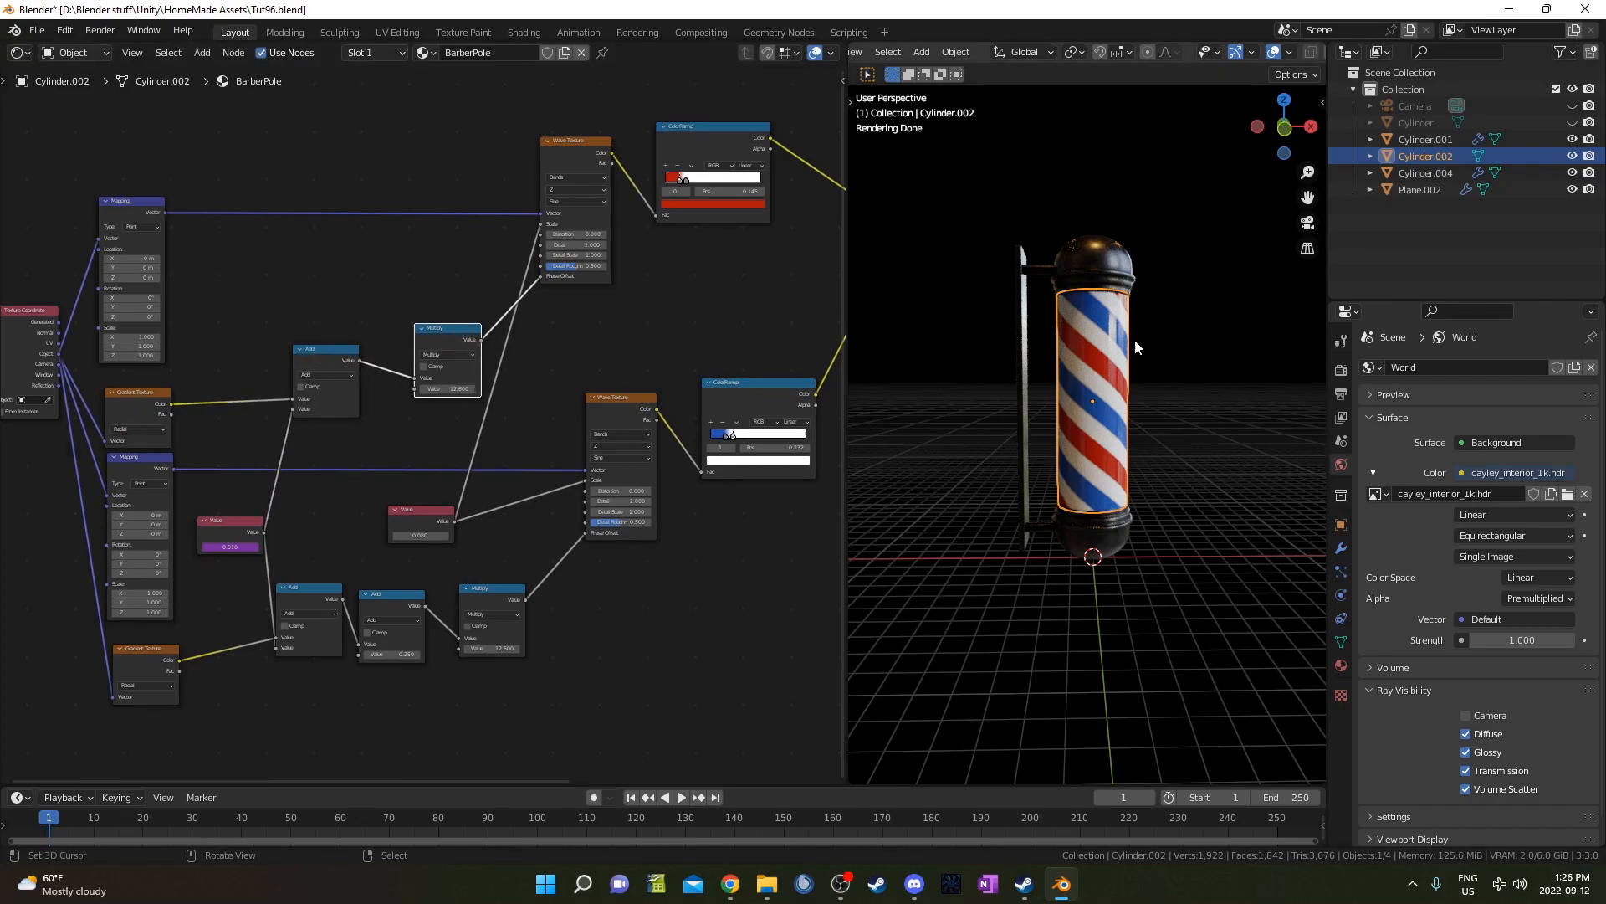
{"action": "scroll", "coordinate": [232, 574], "scroll_direction": "up", "scroll_amount": 1}
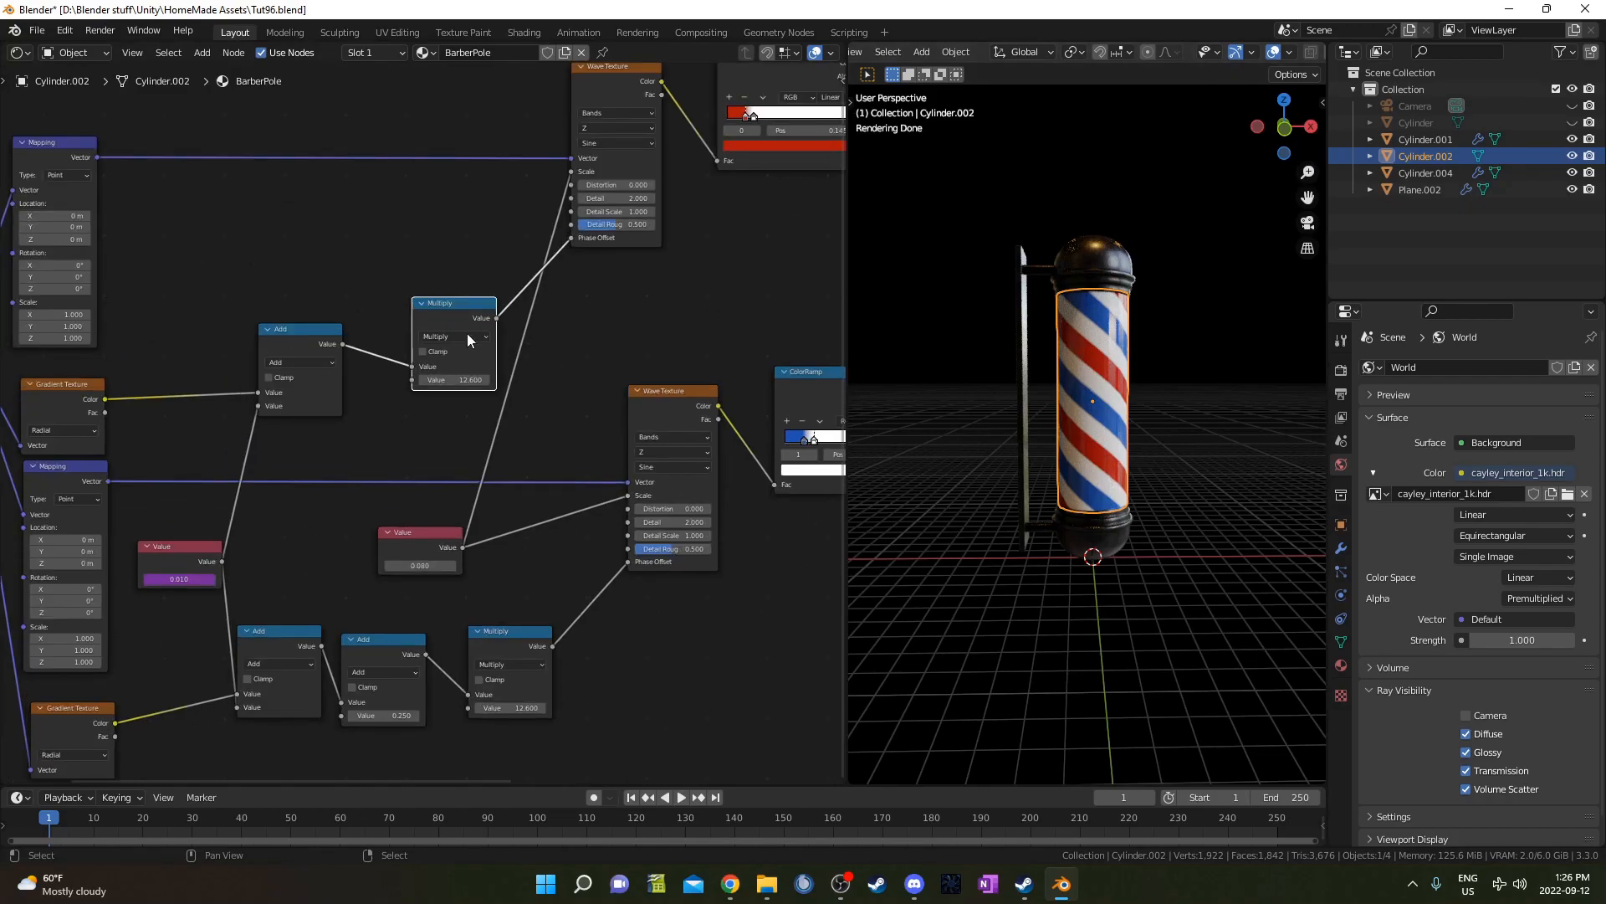
{"action": "left_click_drag", "start_coordinate": [481, 311], "coordinate": [484, 305]}
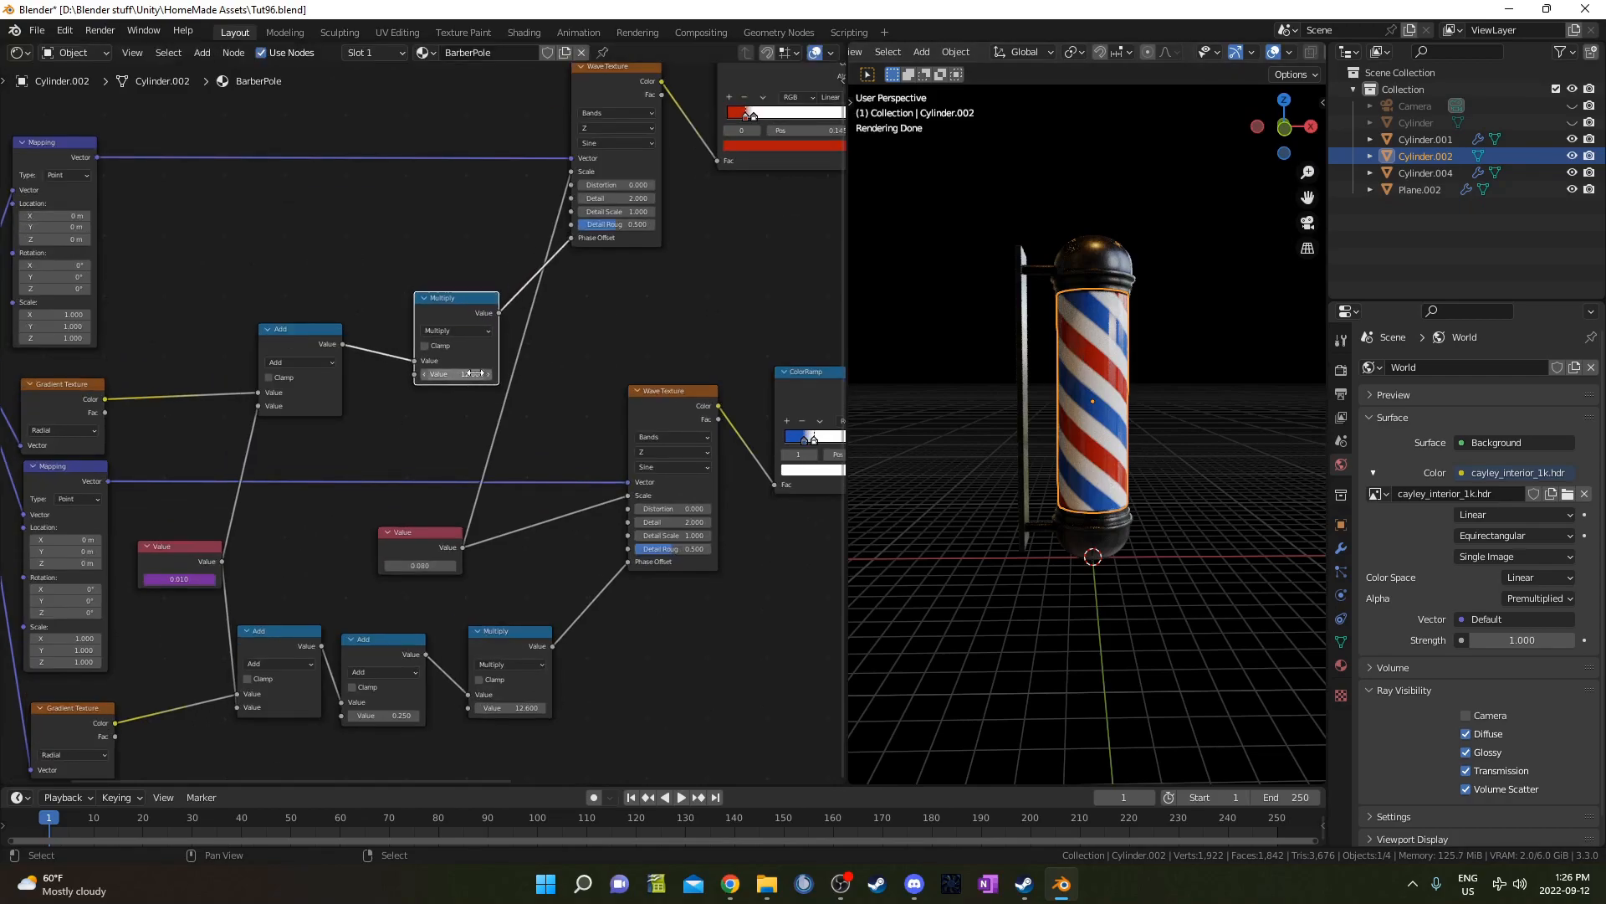
{"action": "middle_click_drag", "start_coordinate": [532, 394], "coordinate": [515, 471]}
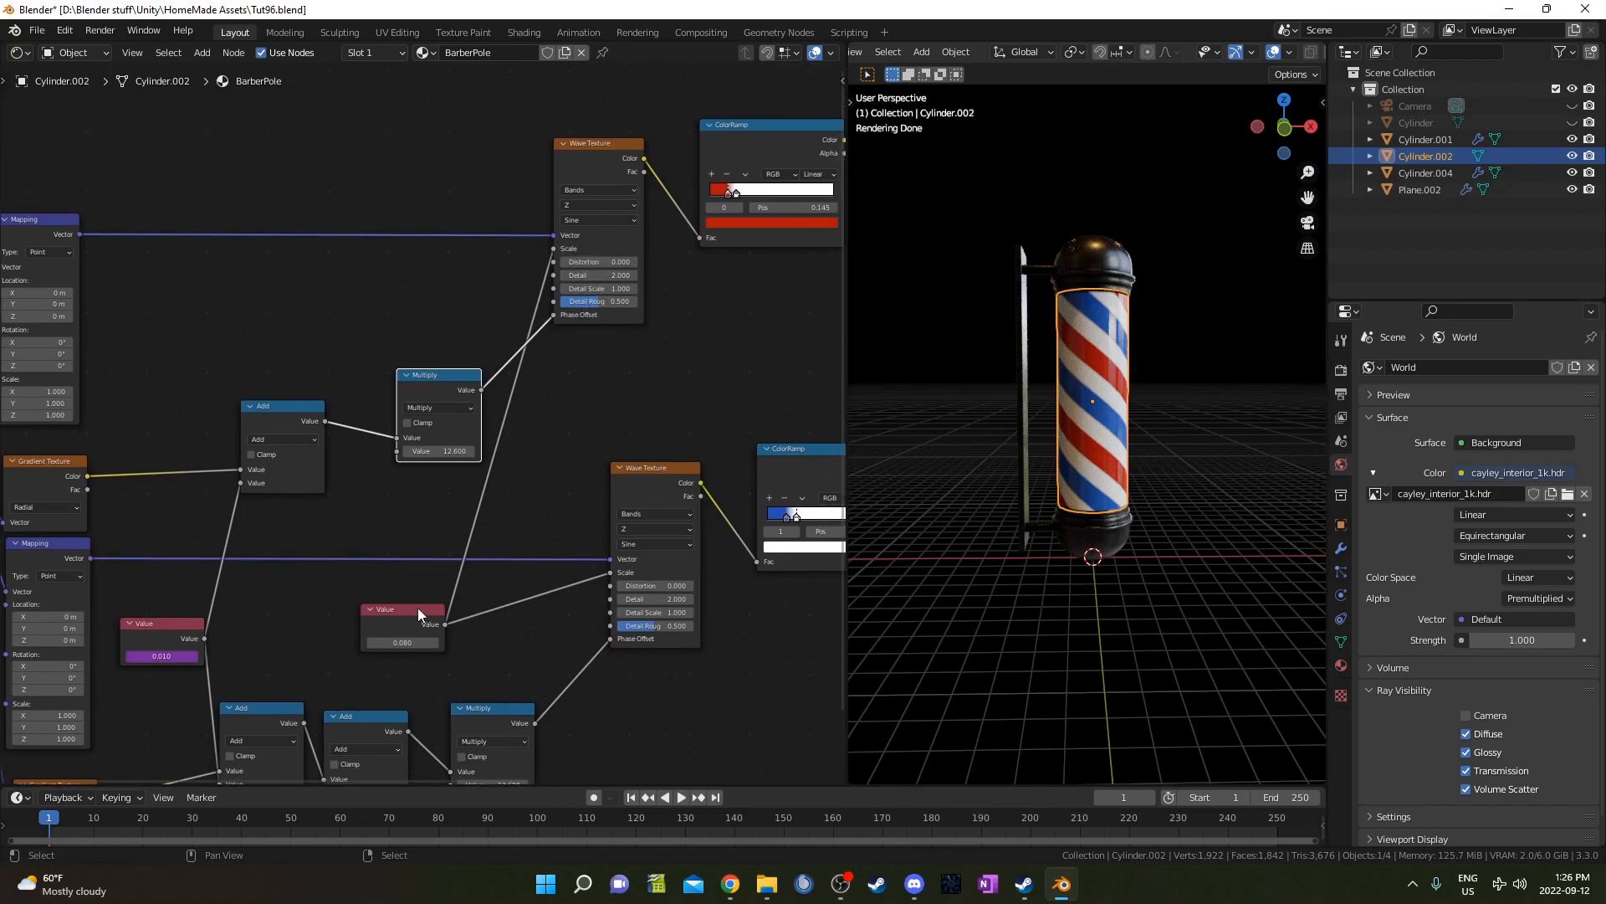
{"action": "left_click_drag", "start_coordinate": [424, 609], "coordinate": [423, 593]}
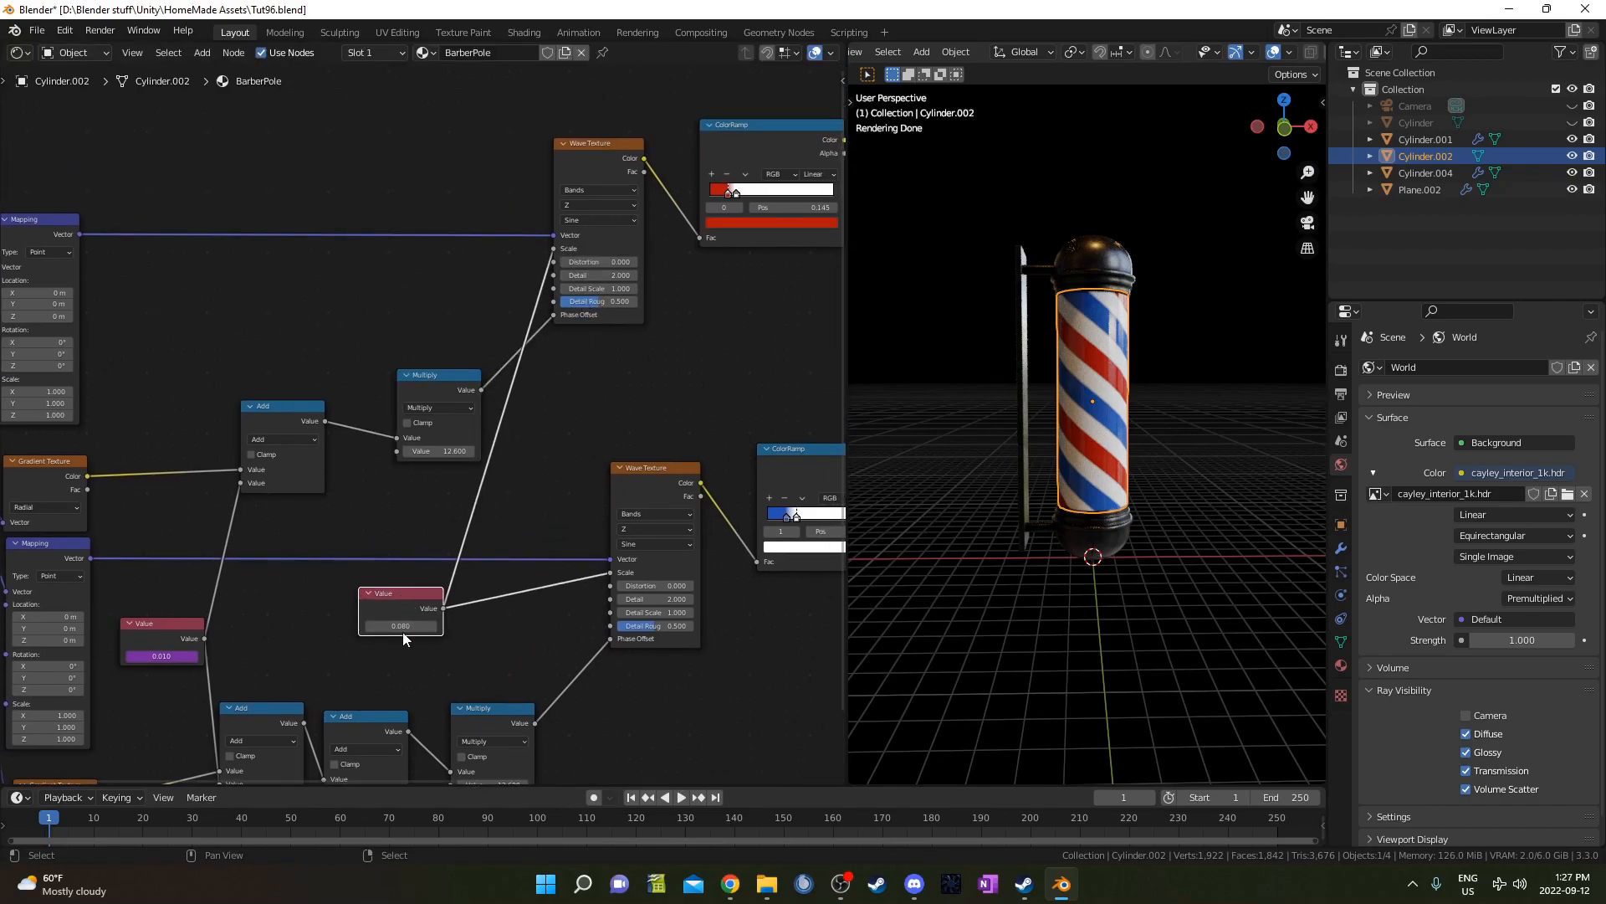
{"action": "middle_click_drag", "start_coordinate": [329, 724], "coordinate": [428, 472]}
{"action": "left_click_drag", "start_coordinate": [527, 506], "coordinate": [539, 490]}
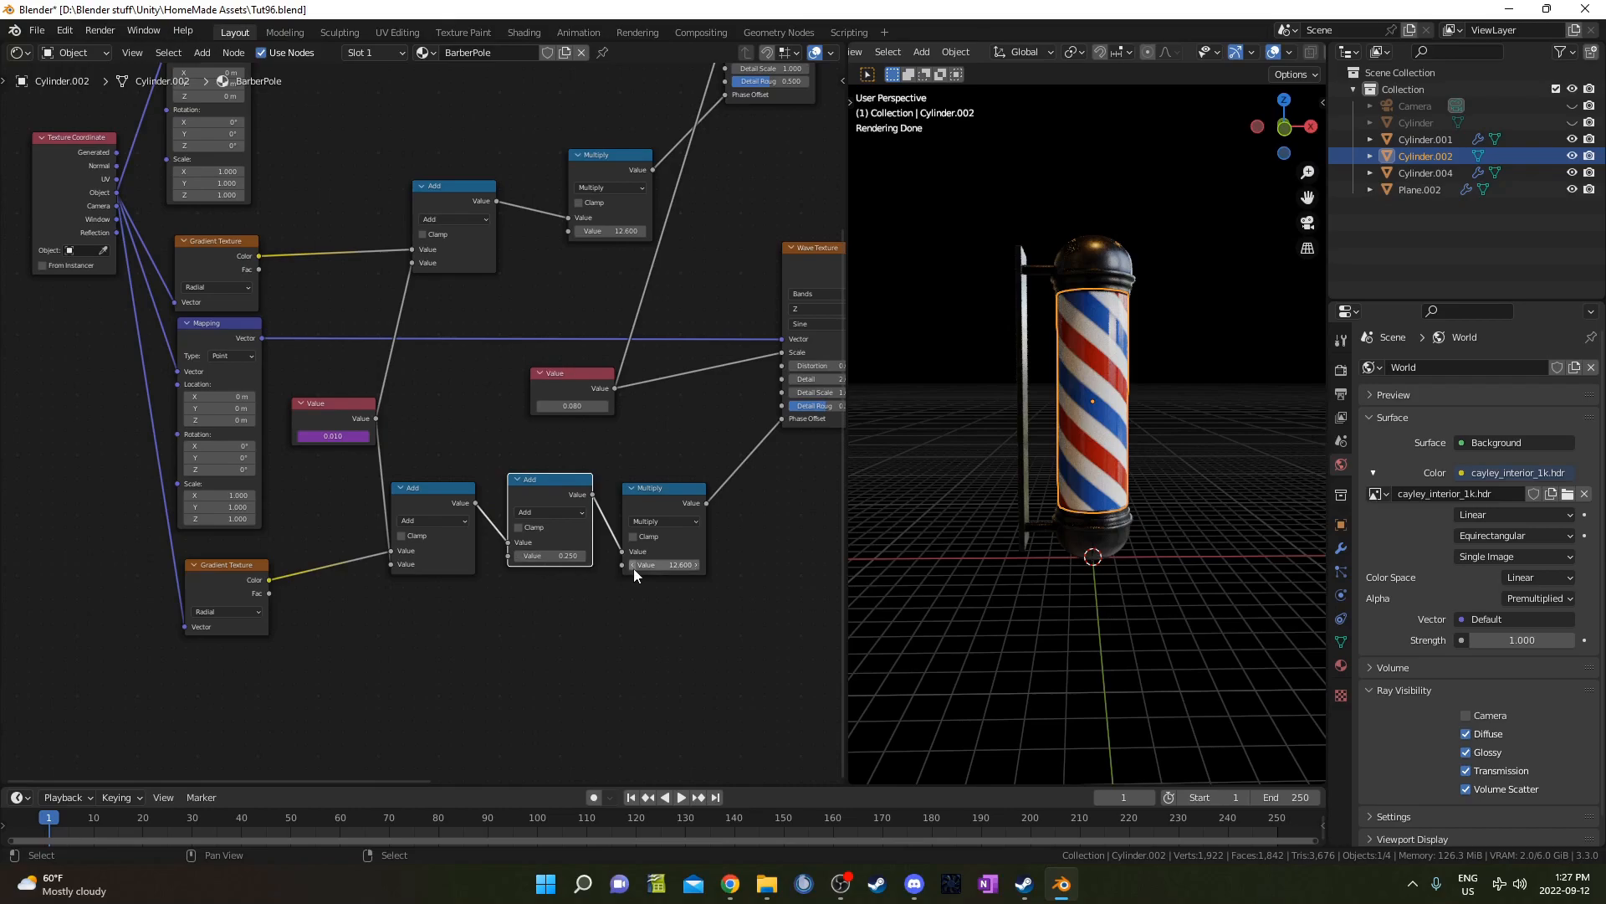
- Detach the 0.25 Add node from the blue stripe branch to compare the effect, and undo the removal
{"action": "middle_click_drag", "start_coordinate": [572, 485], "coordinate": [541, 507]}
{"action": "left_click_drag", "start_coordinate": [541, 507], "coordinate": [543, 695], "text": "alt"}
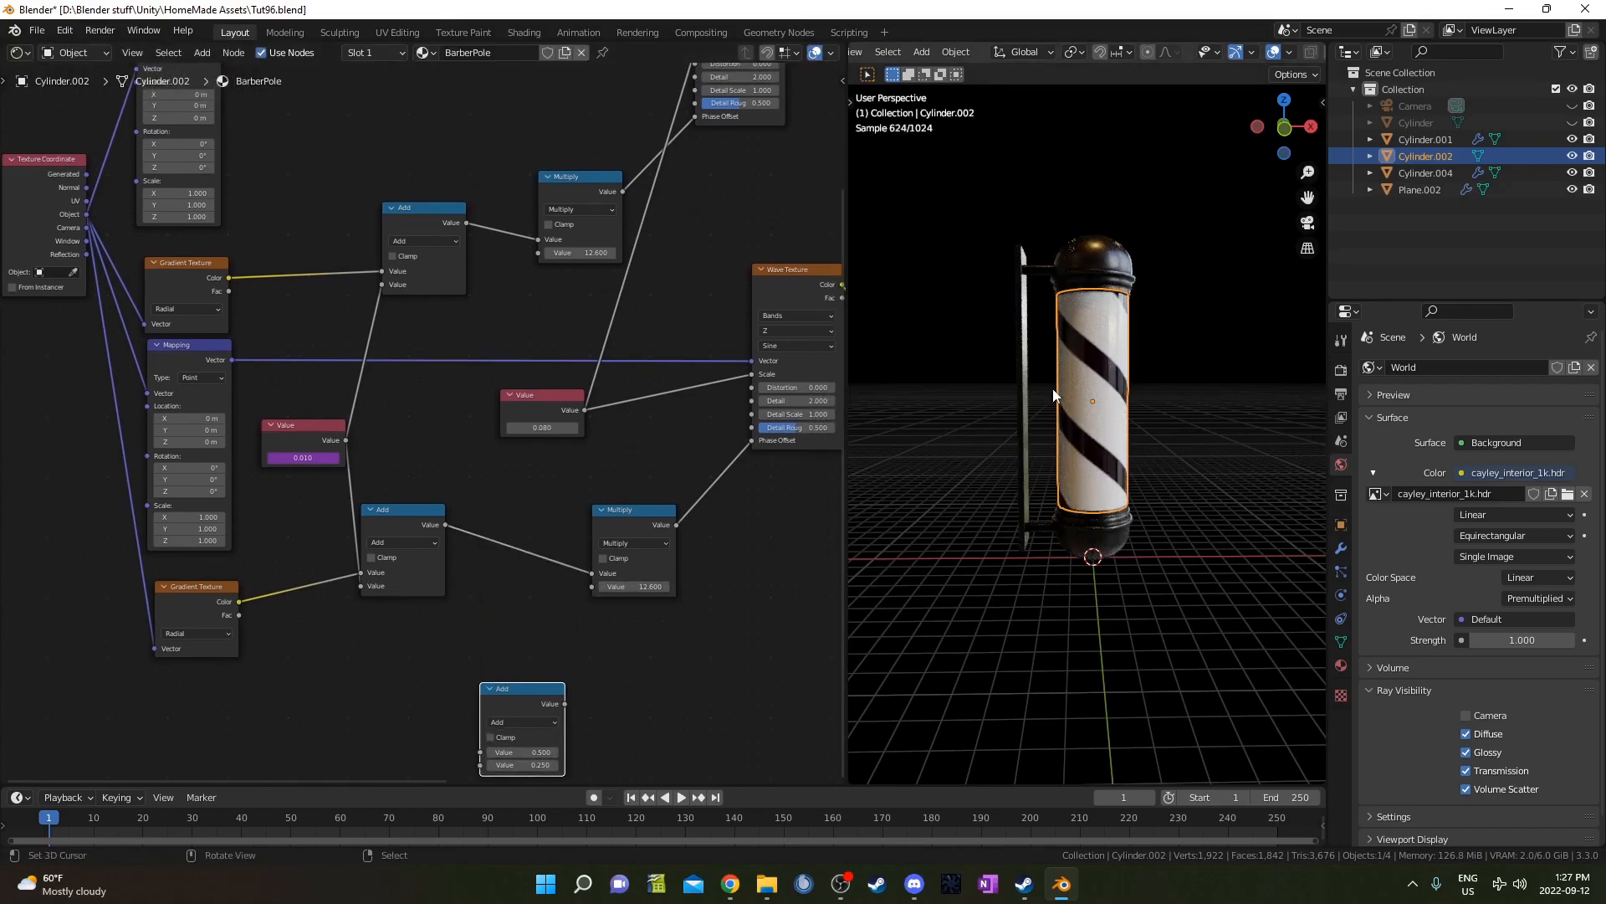
{"action": "key", "text": "ctrl+z"}
- Examine the red and blue stripe ColorRamps and the Multiply node that combines them
{"action": "middle_click_drag", "start_coordinate": [684, 564], "coordinate": [449, 580]}
{"action": "left_click_drag", "start_coordinate": [447, 156], "coordinate": [463, 166]}
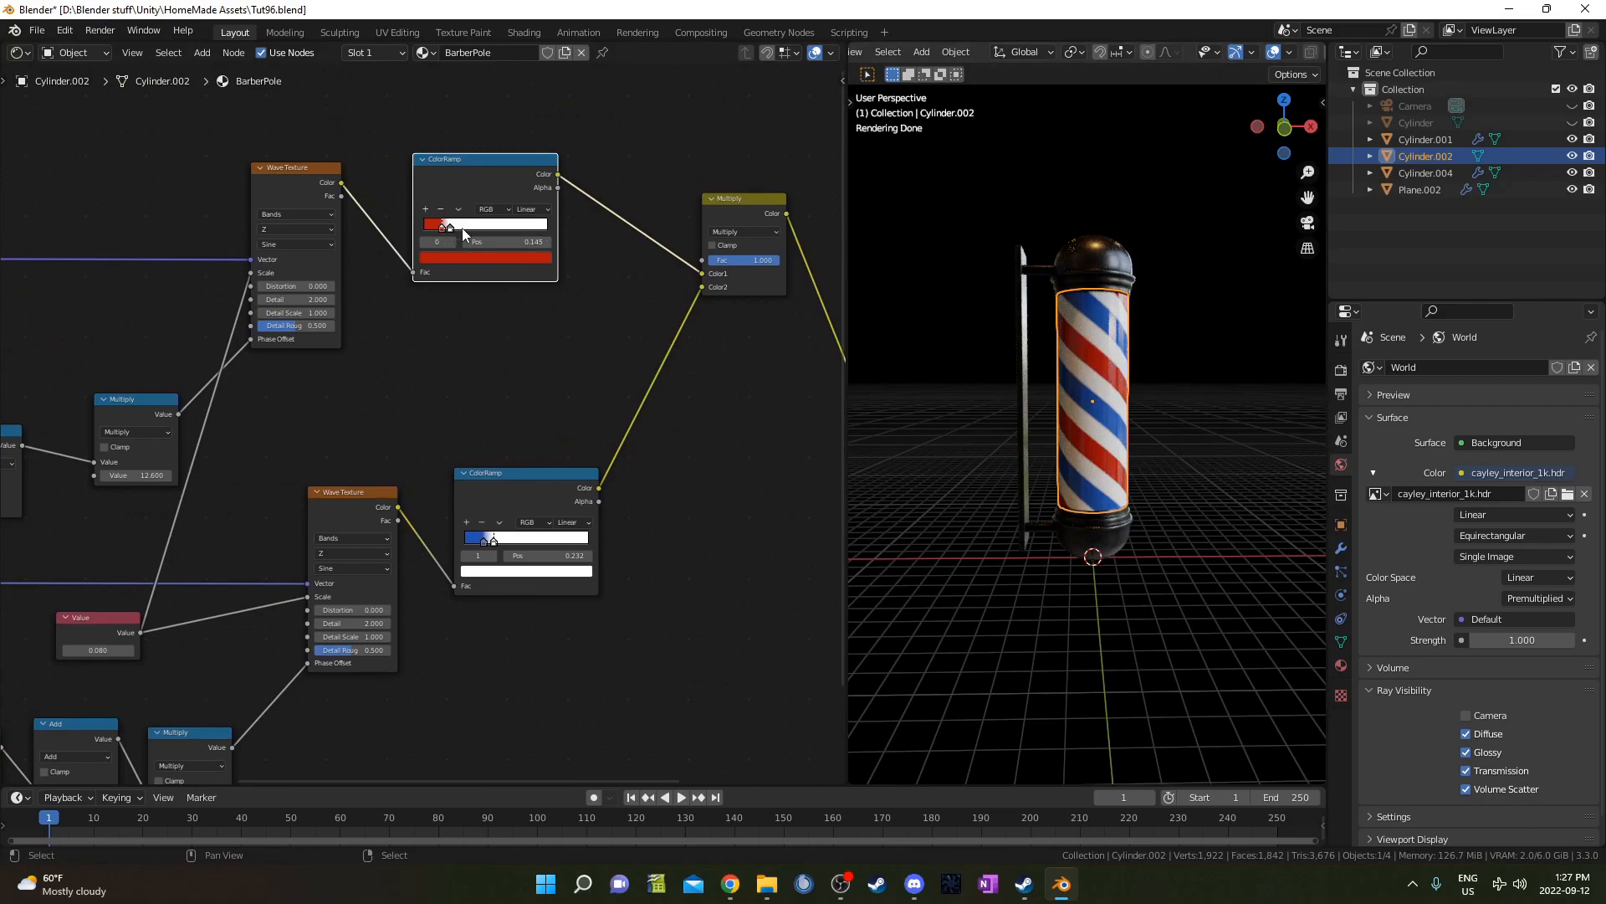
{"action": "middle_click_drag", "start_coordinate": [487, 363], "coordinate": [564, 369]}
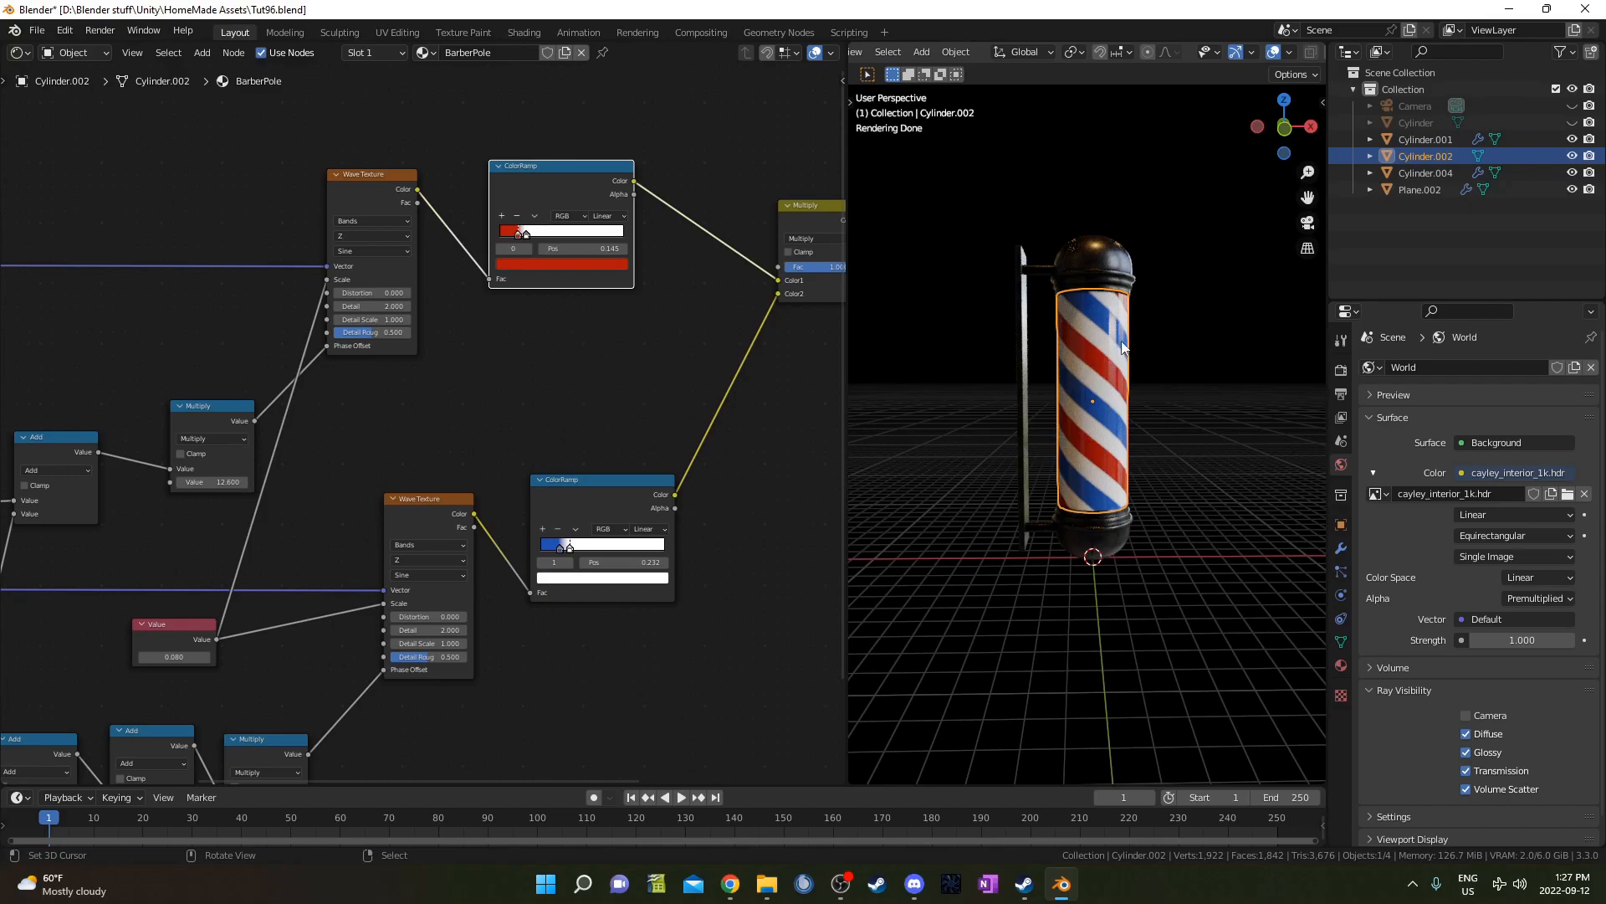
- Examine how the combined stripe colors from the Multiply node feed the Principled BSDF's Base Color
{"action": "middle_click_drag", "start_coordinate": [516, 494], "coordinate": [425, 531]}
{"action": "middle_click_drag", "start_coordinate": [716, 396], "coordinate": [458, 380]}
{"action": "scroll", "coordinate": [458, 379], "scroll_direction": "down", "scroll_amount": 5}
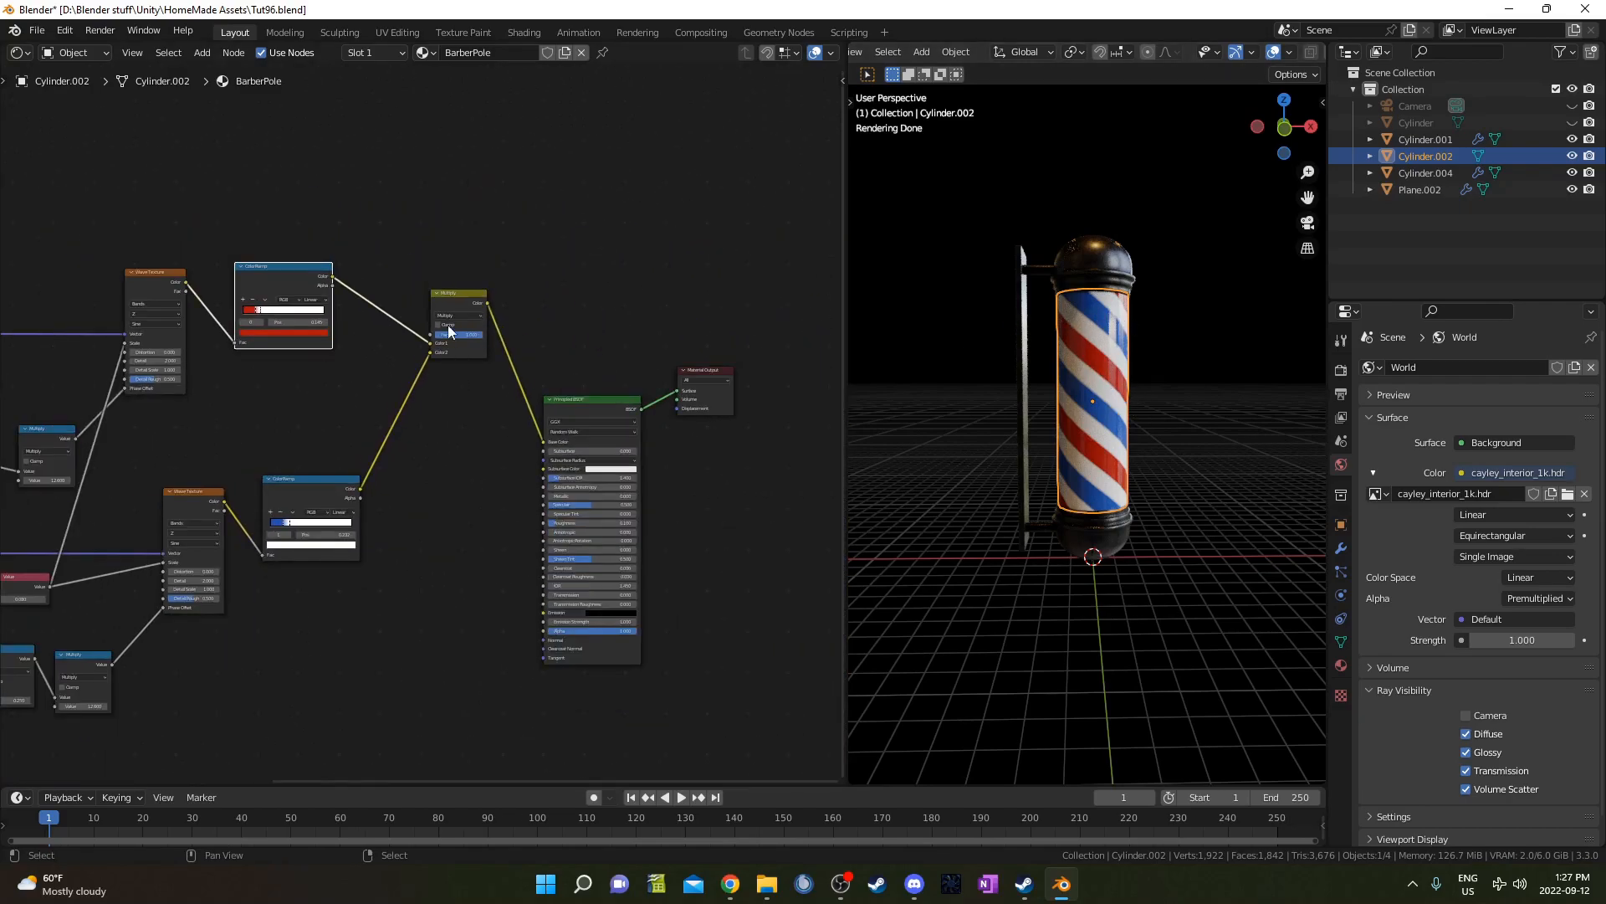
{"action": "scroll", "coordinate": [464, 323], "scroll_direction": "up", "scroll_amount": 3}
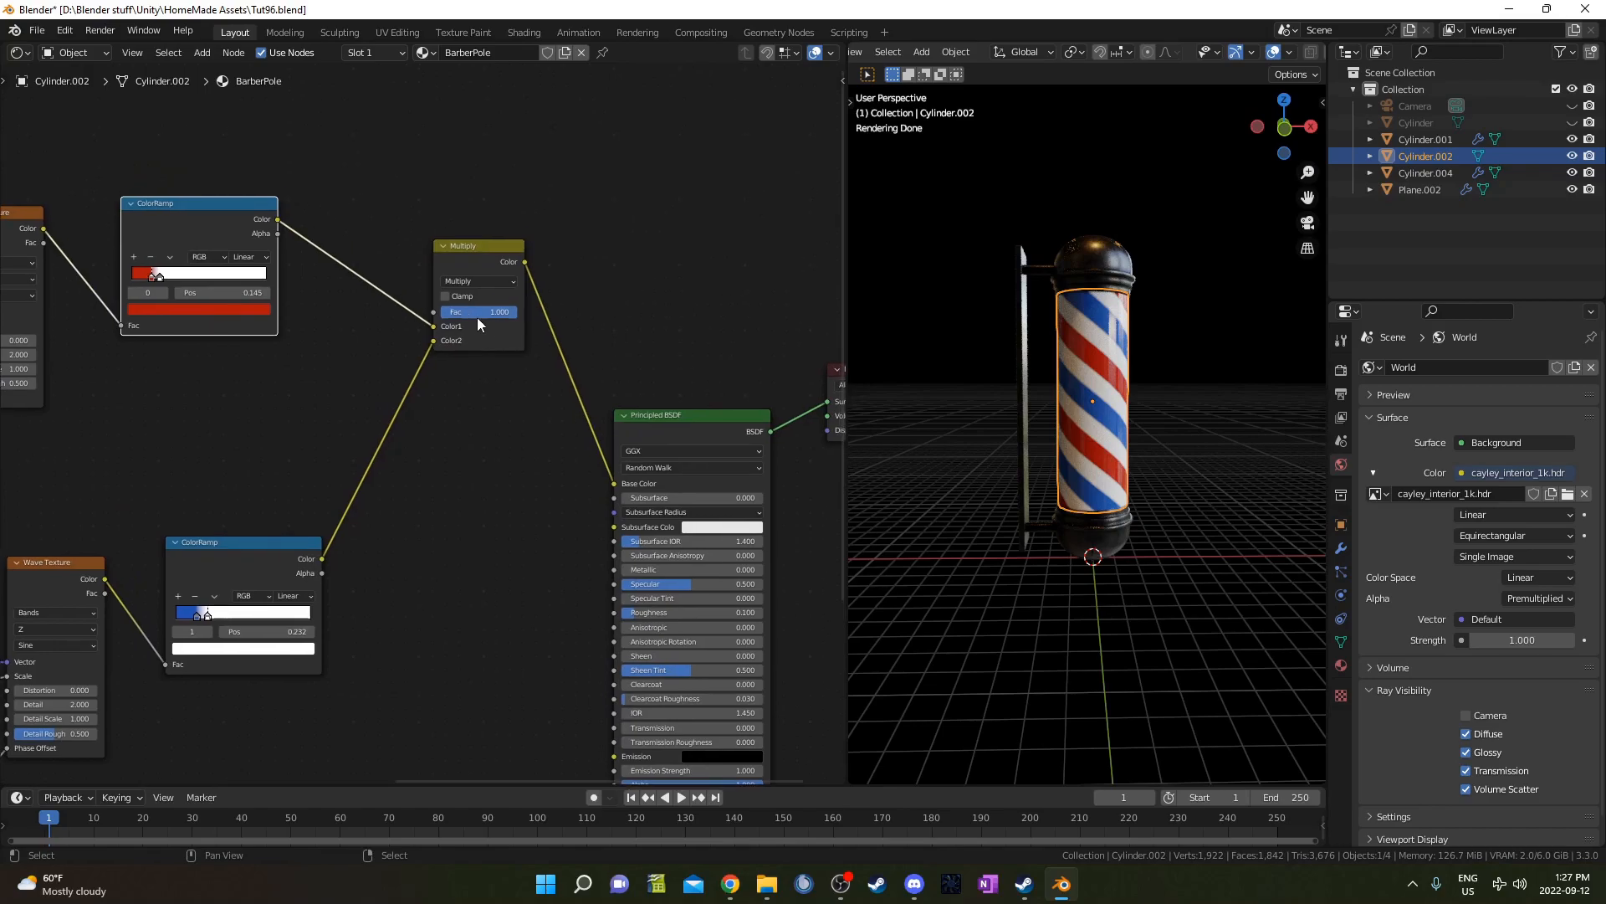
{"action": "middle_click_drag", "start_coordinate": [346, 444], "coordinate": [436, 419]}
- Inspect the driven Value node that feeds both stripe branches' Add nodes and play the animation
{"action": "middle_click_drag", "start_coordinate": [234, 471], "coordinate": [579, 394]}
{"action": "middle_click_drag", "start_coordinate": [173, 563], "coordinate": [564, 407]}
{"action": "left_click", "coordinate": [341, 483]}
{"action": "scroll", "coordinate": [356, 535], "scroll_direction": "up", "scroll_amount": 1}
{"action": "left_click", "coordinate": [330, 529]}
{"action": "key", "text": "Escape"}
{"action": "scroll", "coordinate": [366, 597], "scroll_direction": "down", "scroll_amount": 1}
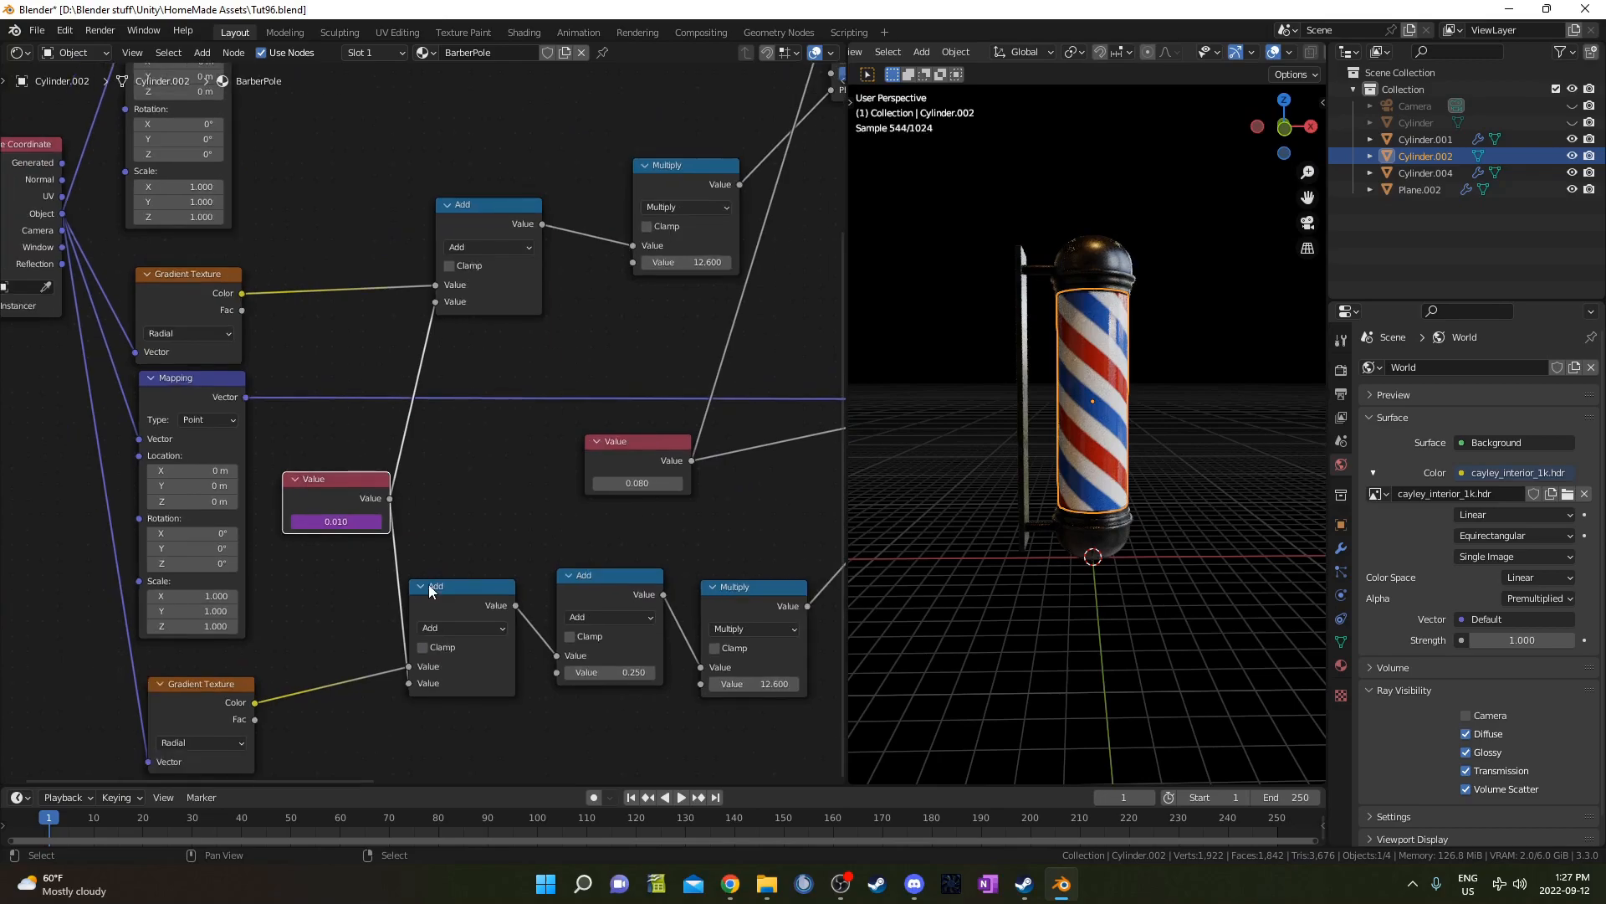
{"action": "scroll", "coordinate": [734, 495], "scroll_direction": "down", "scroll_amount": 1}
{"action": "key", "text": "space"}
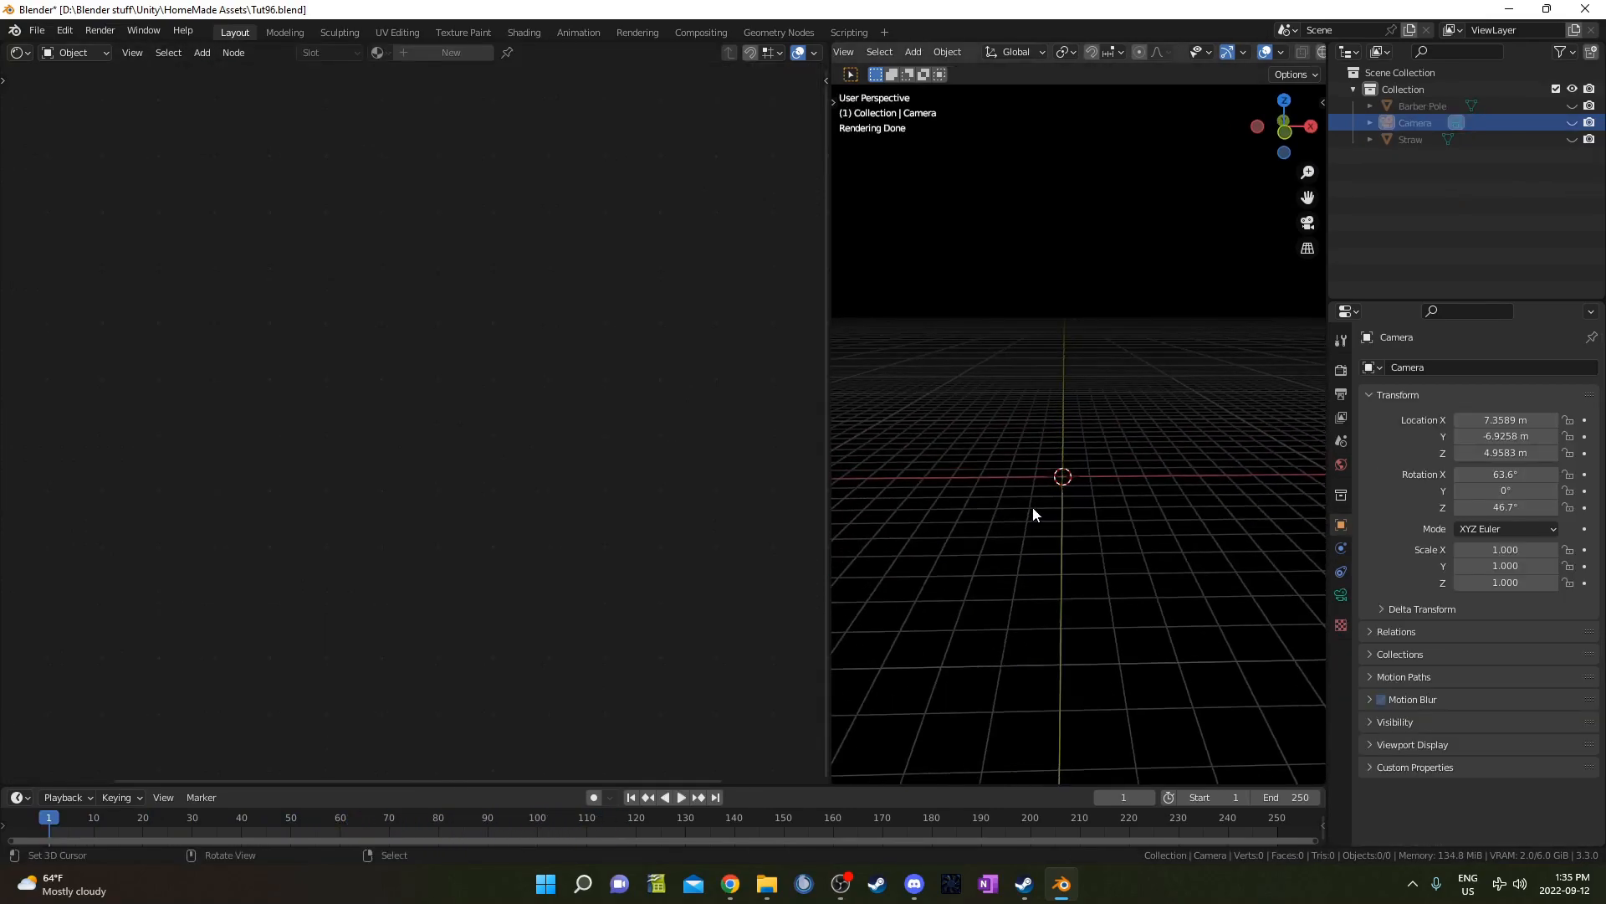
- Add a cylinder mesh with 16 vertices and its cap fill type set to Nothing
{"action": "middle_click_drag", "start_coordinate": [1086, 505], "coordinate": [1111, 483]}
{"action": "key", "text": "shift+a"}
{"action": "mouse_move", "coordinate": [1111, 485]}
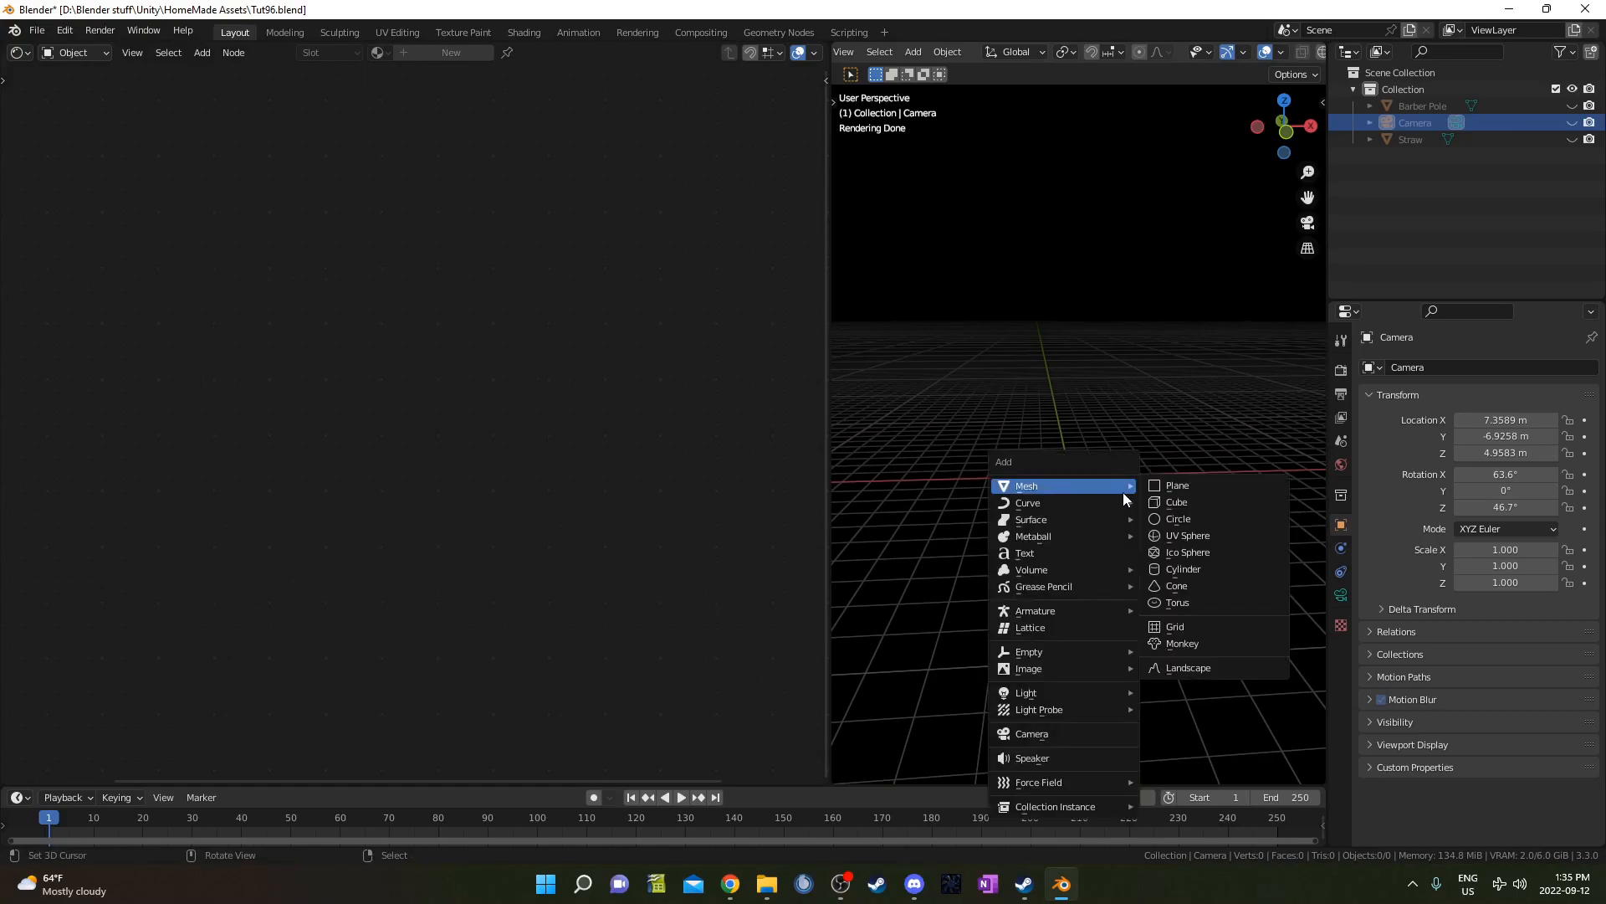
{"action": "left_click", "coordinate": [1192, 569]}
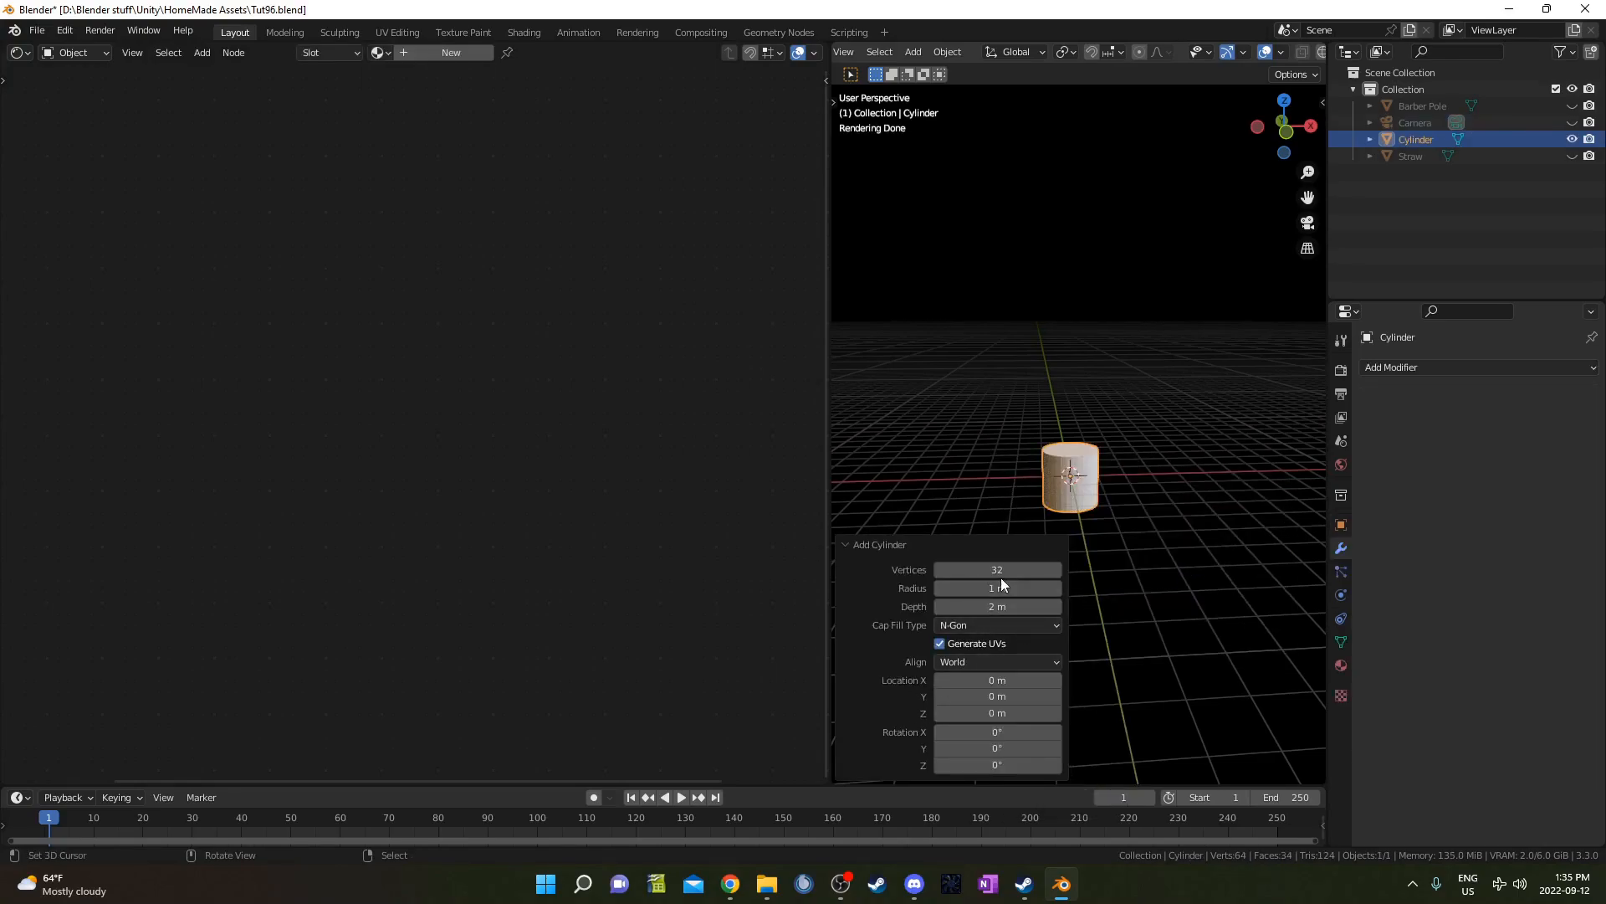
{"action": "left_click", "coordinate": [1006, 569]}
{"action": "key", "text": "Return"}
{"action": "left_click", "coordinate": [1018, 630]}
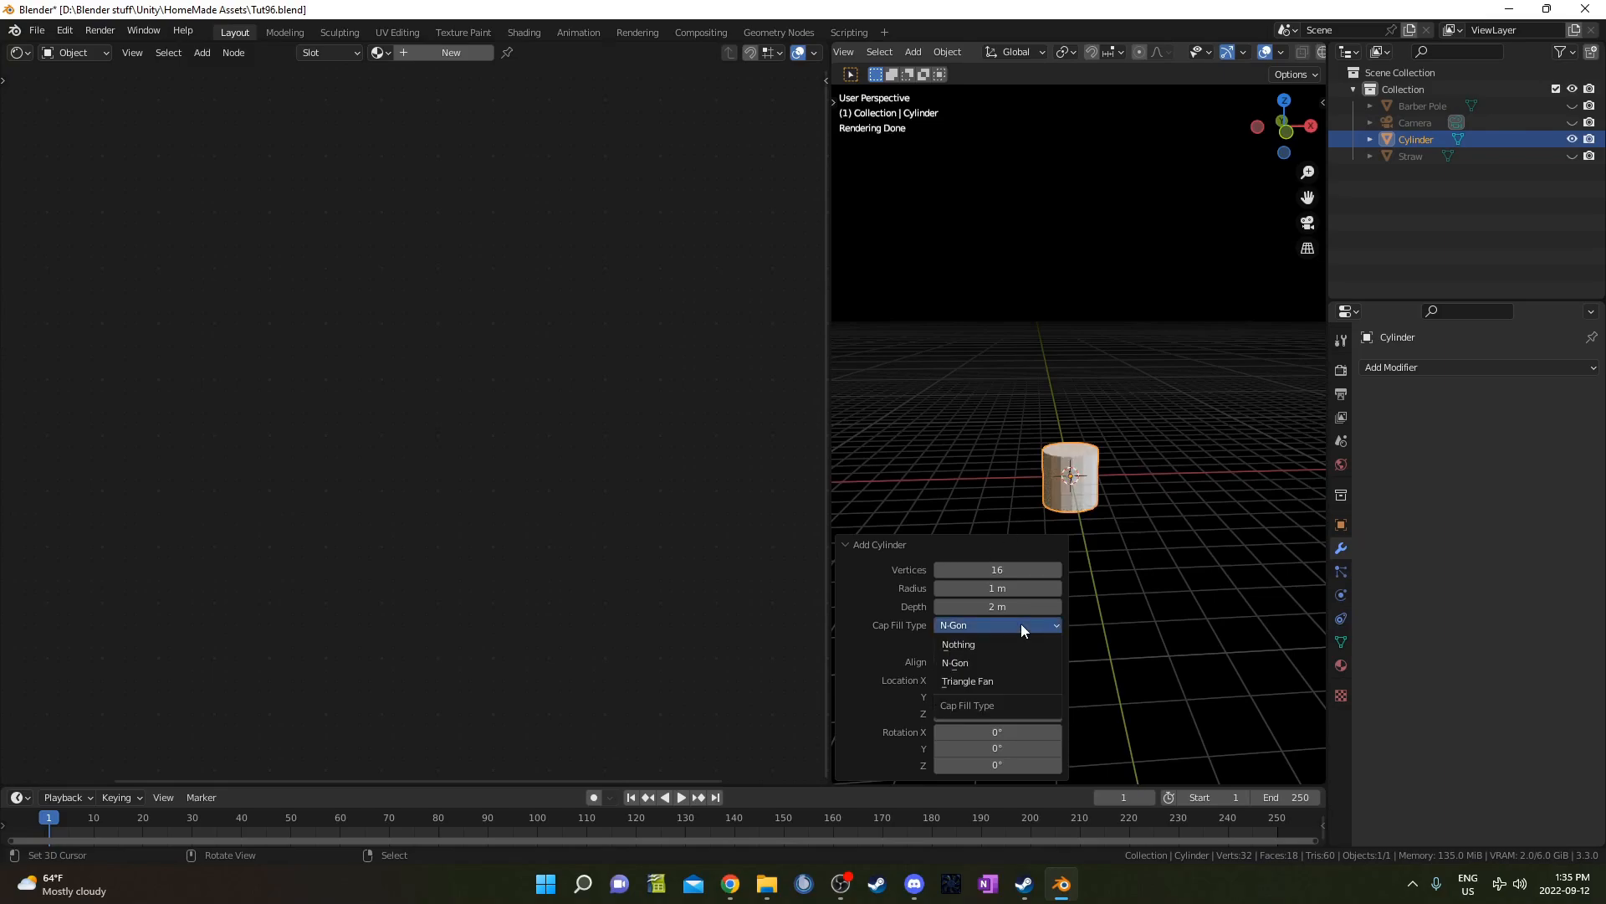
{"action": "left_click", "coordinate": [1010, 648]}
- Set the cylinder's dimensions to 3.17 m in X, 3.17 m in Y and 32.8 m in Z
{"action": "middle_click_drag", "start_coordinate": [1114, 525], "coordinate": [1123, 542]}
{"action": "key", "text": "n"}
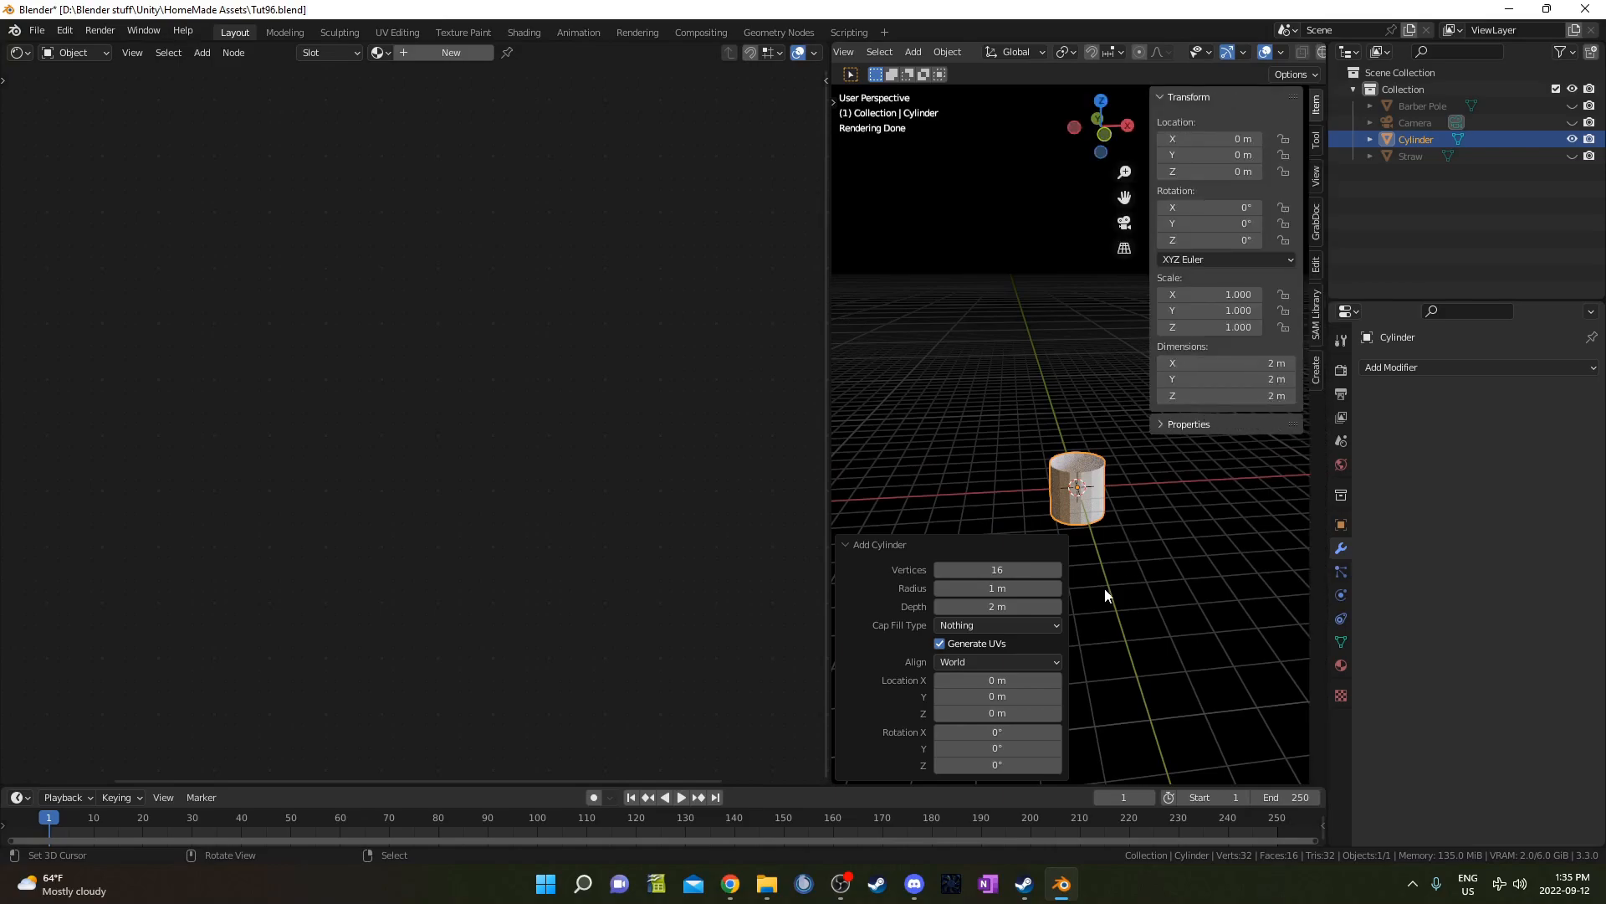
{"action": "left_click", "coordinate": [888, 544]}
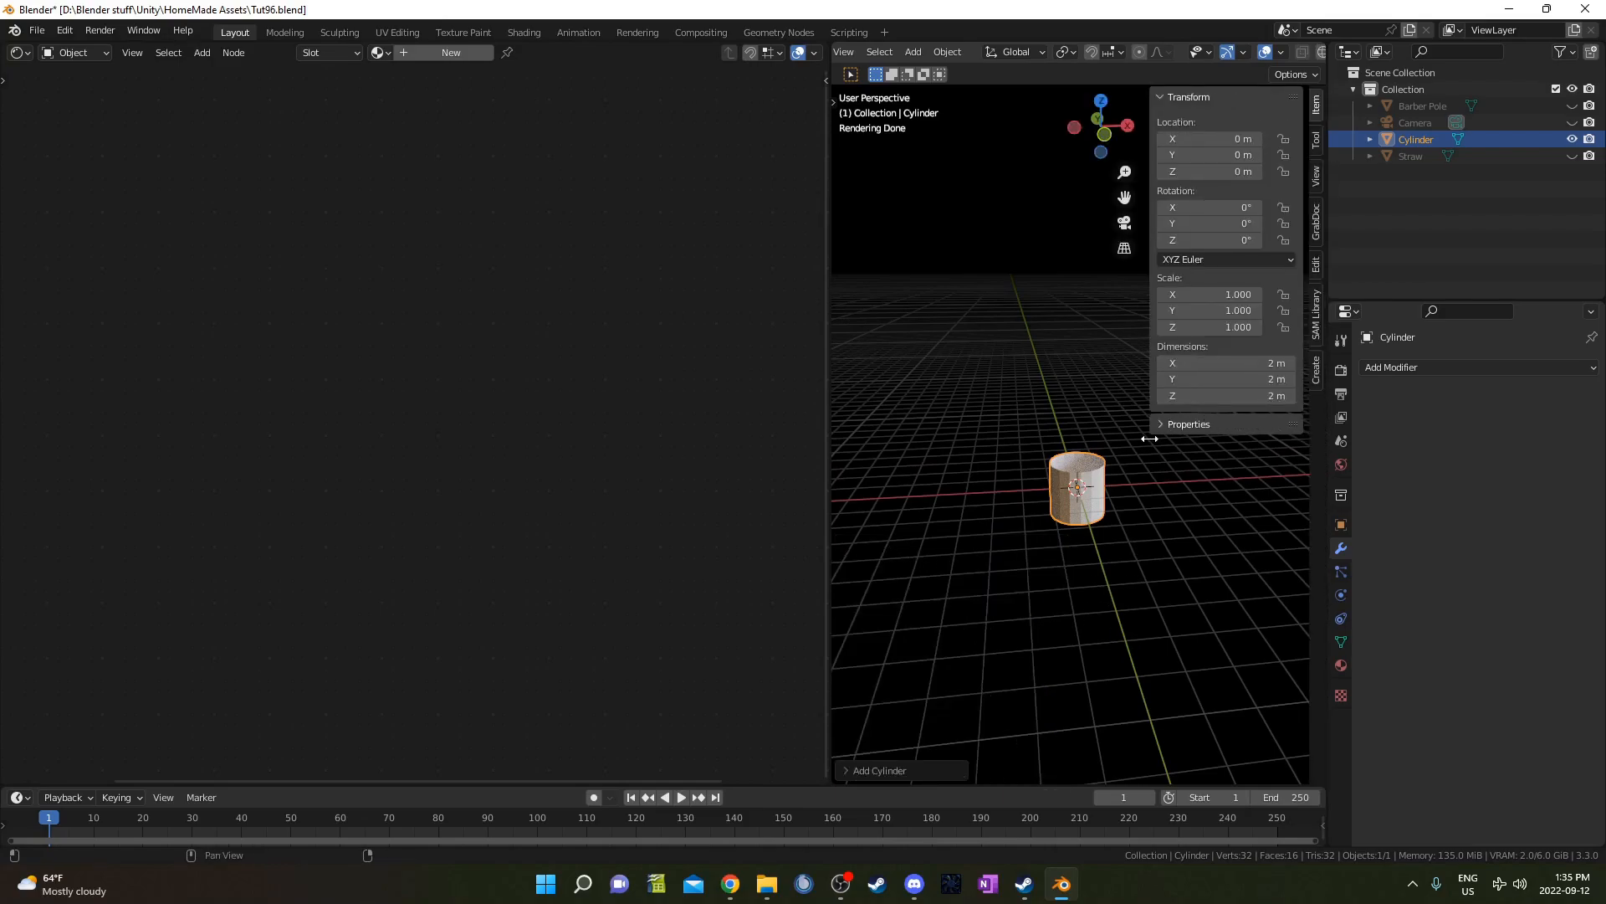
{"action": "left_click", "coordinate": [1224, 363]}
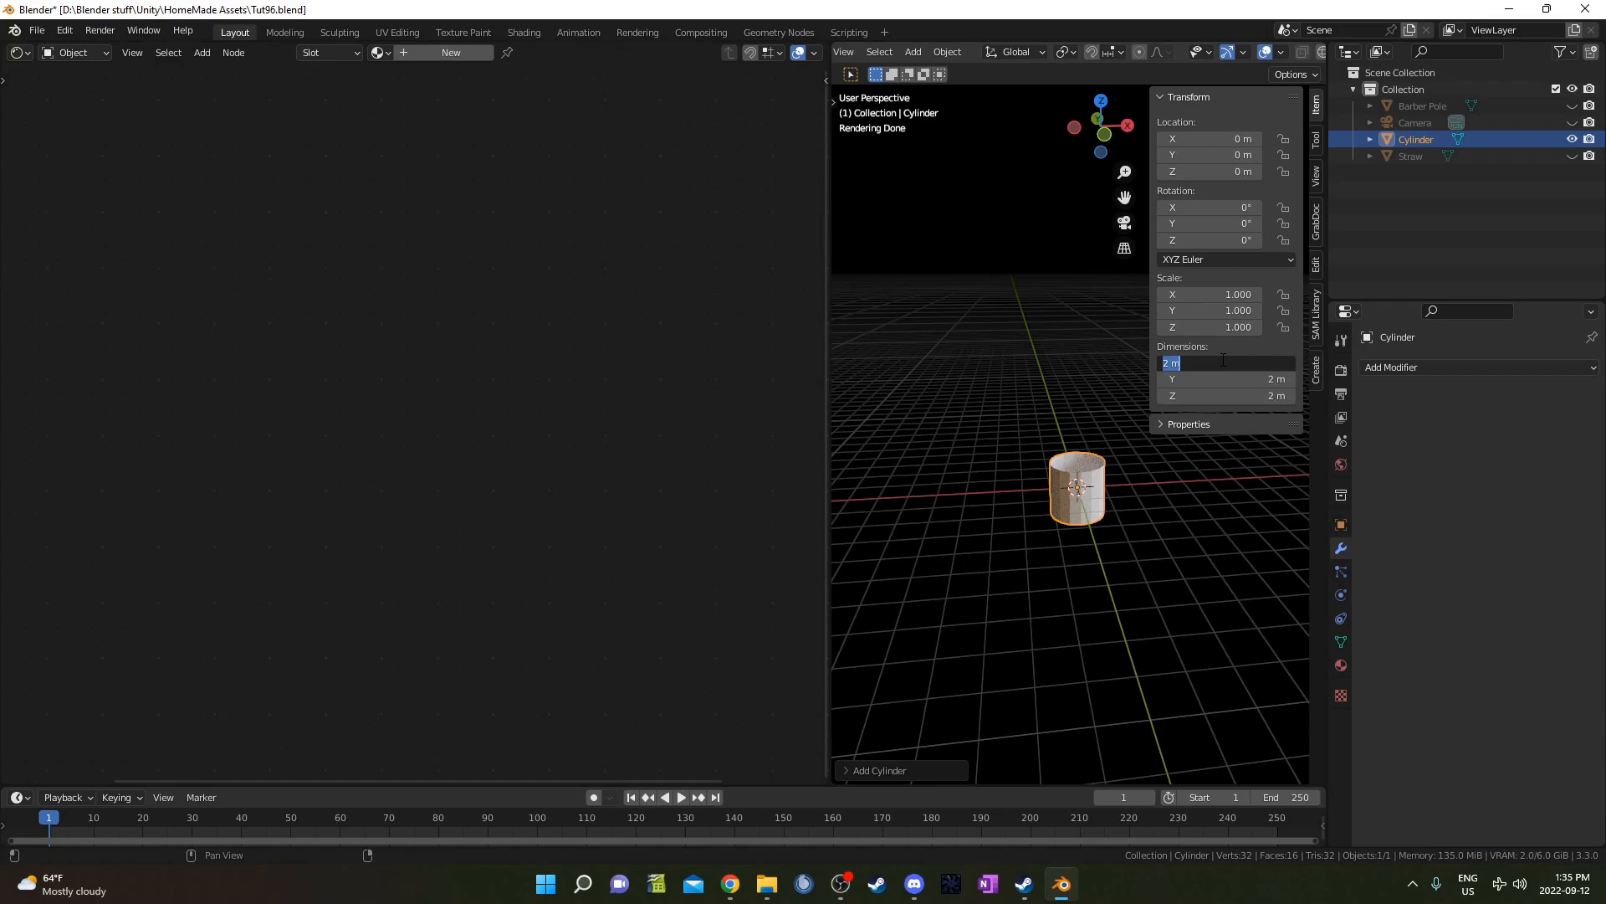
{"action": "type", "text": "3.17"}
{"action": "key", "text": "Tab"}
{"action": "type", "text": "3.17"}
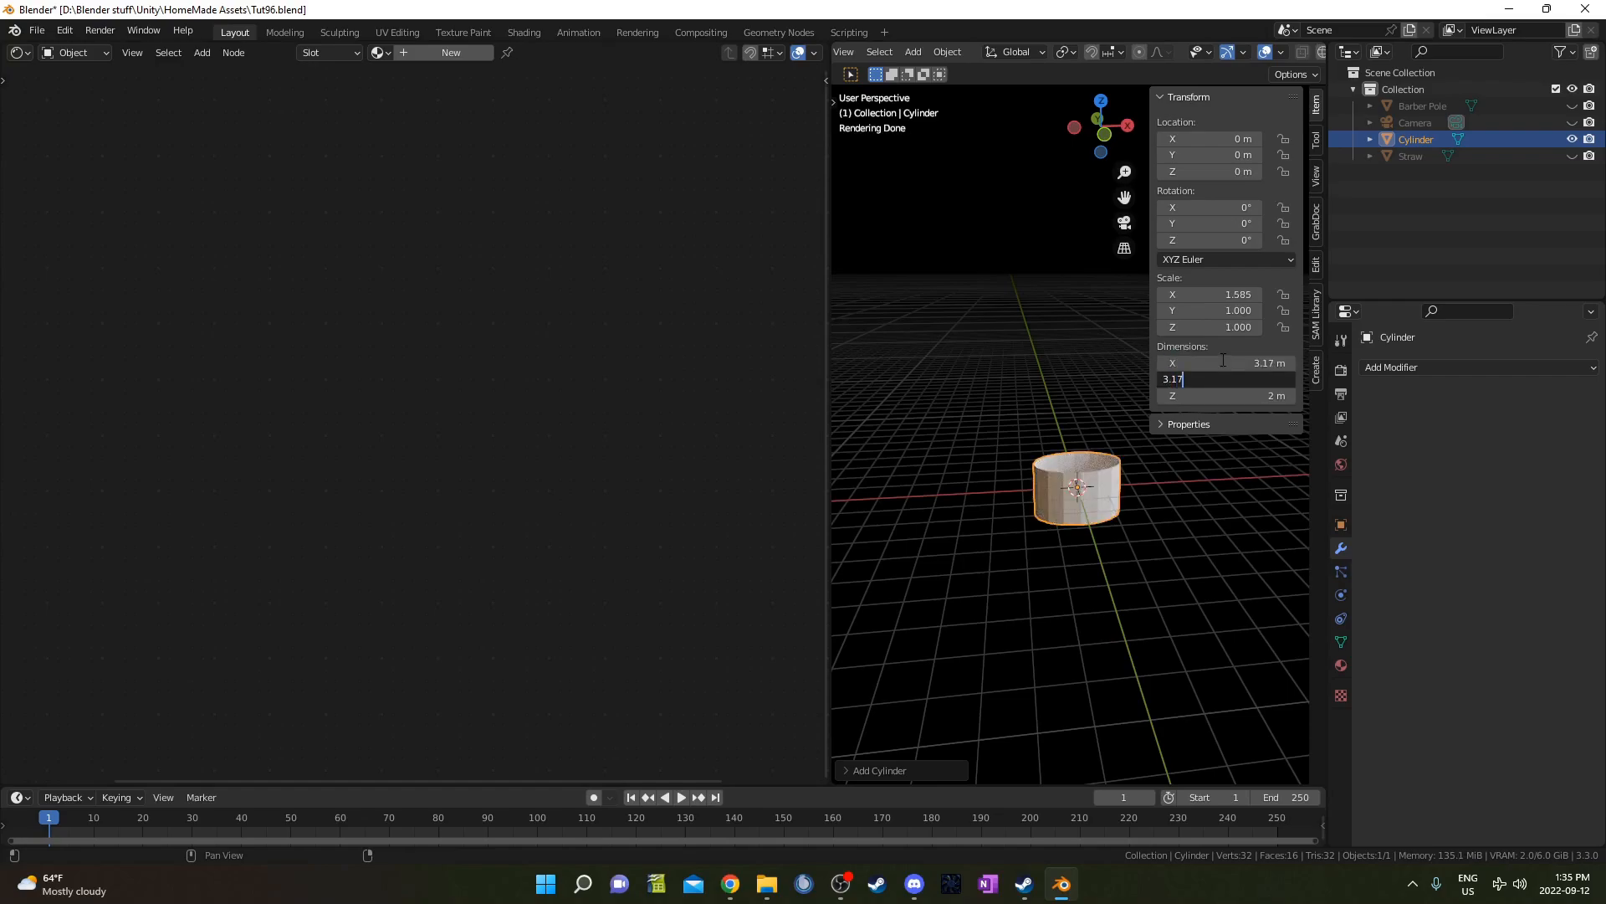
{"action": "key", "text": "Tab"}
{"action": "type", "text": "32.8"}
{"action": "key", "text": "Return"}
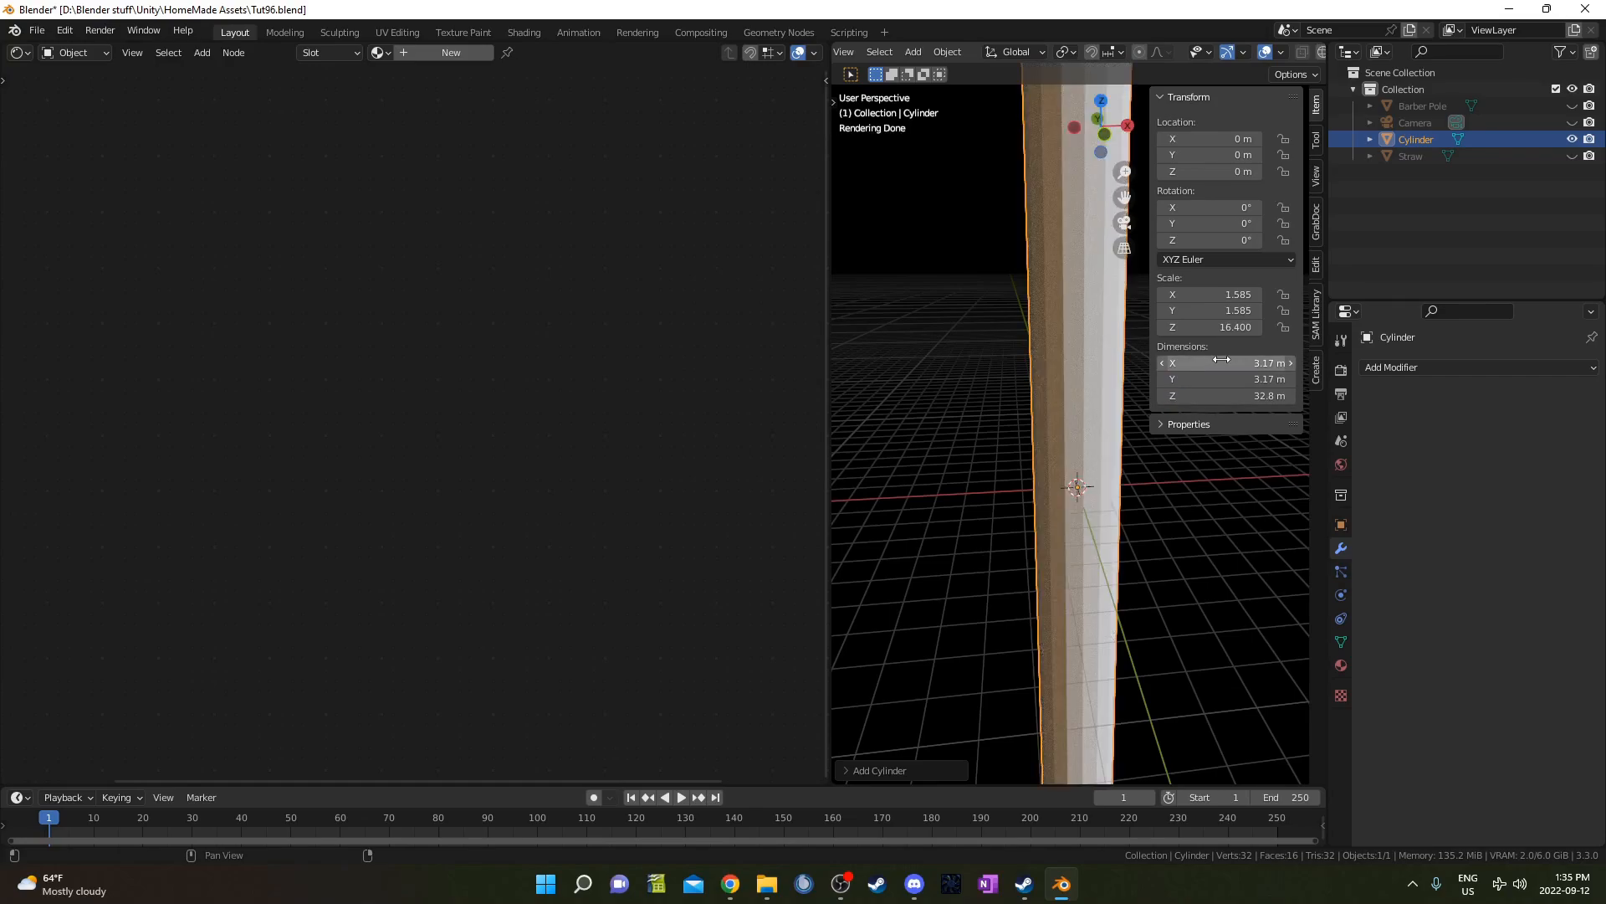
- Raise the cylinder by half its height by setting its Z location to 32.8/2
{"action": "left_click", "coordinate": [1206, 170]}
{"action": "type", "text": "32.8/"}
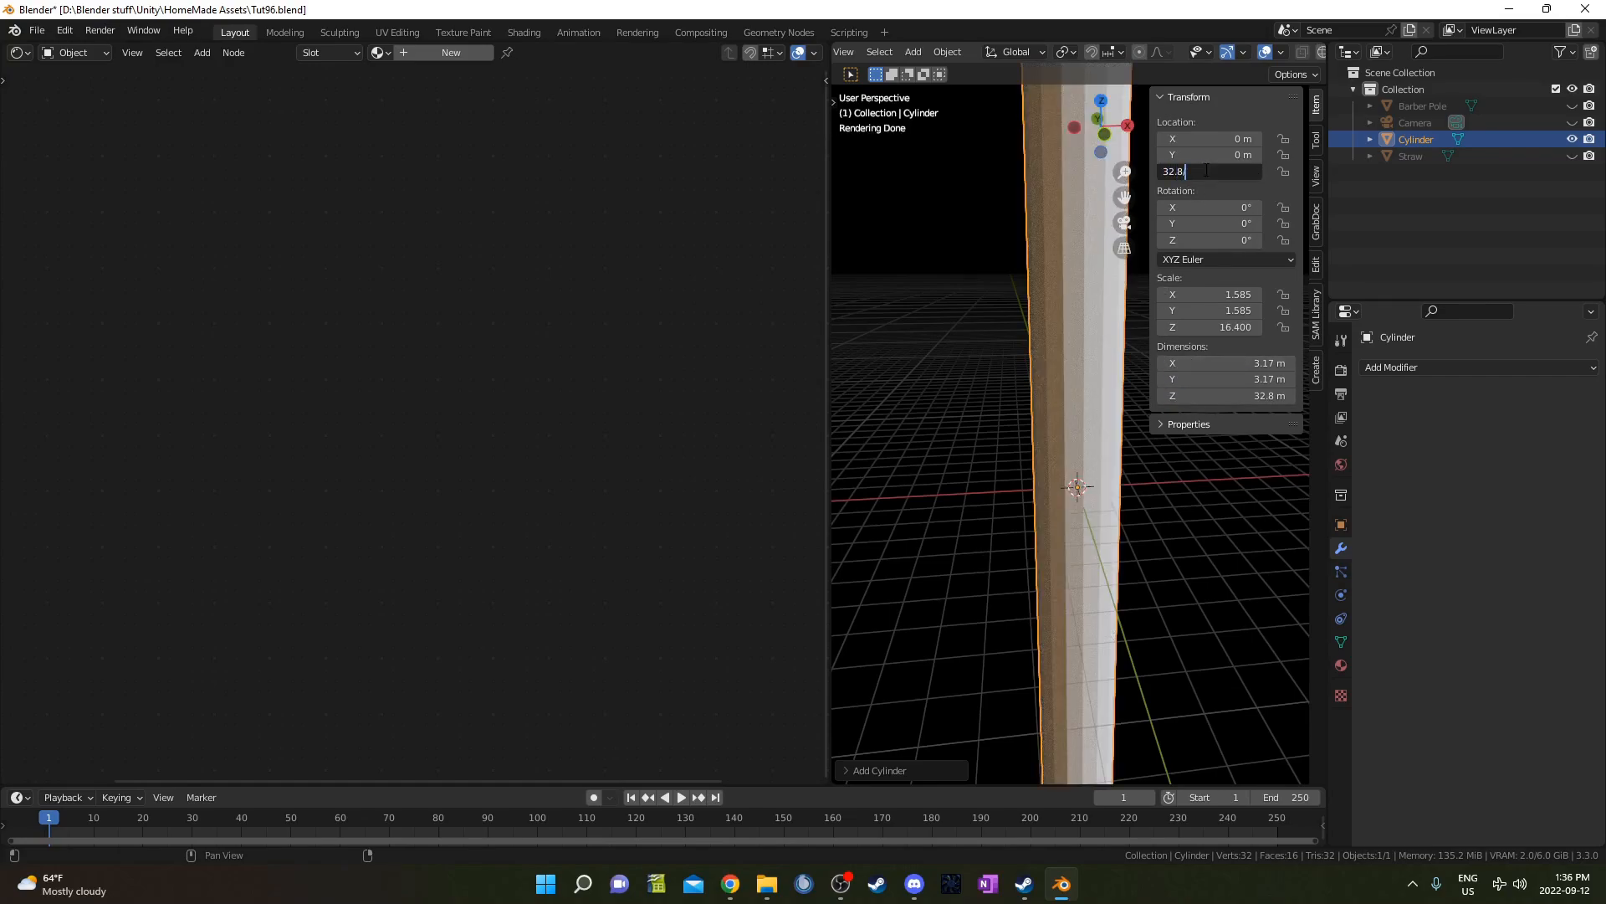
{"action": "type", "text": "2"}
{"action": "key", "text": "Return"}
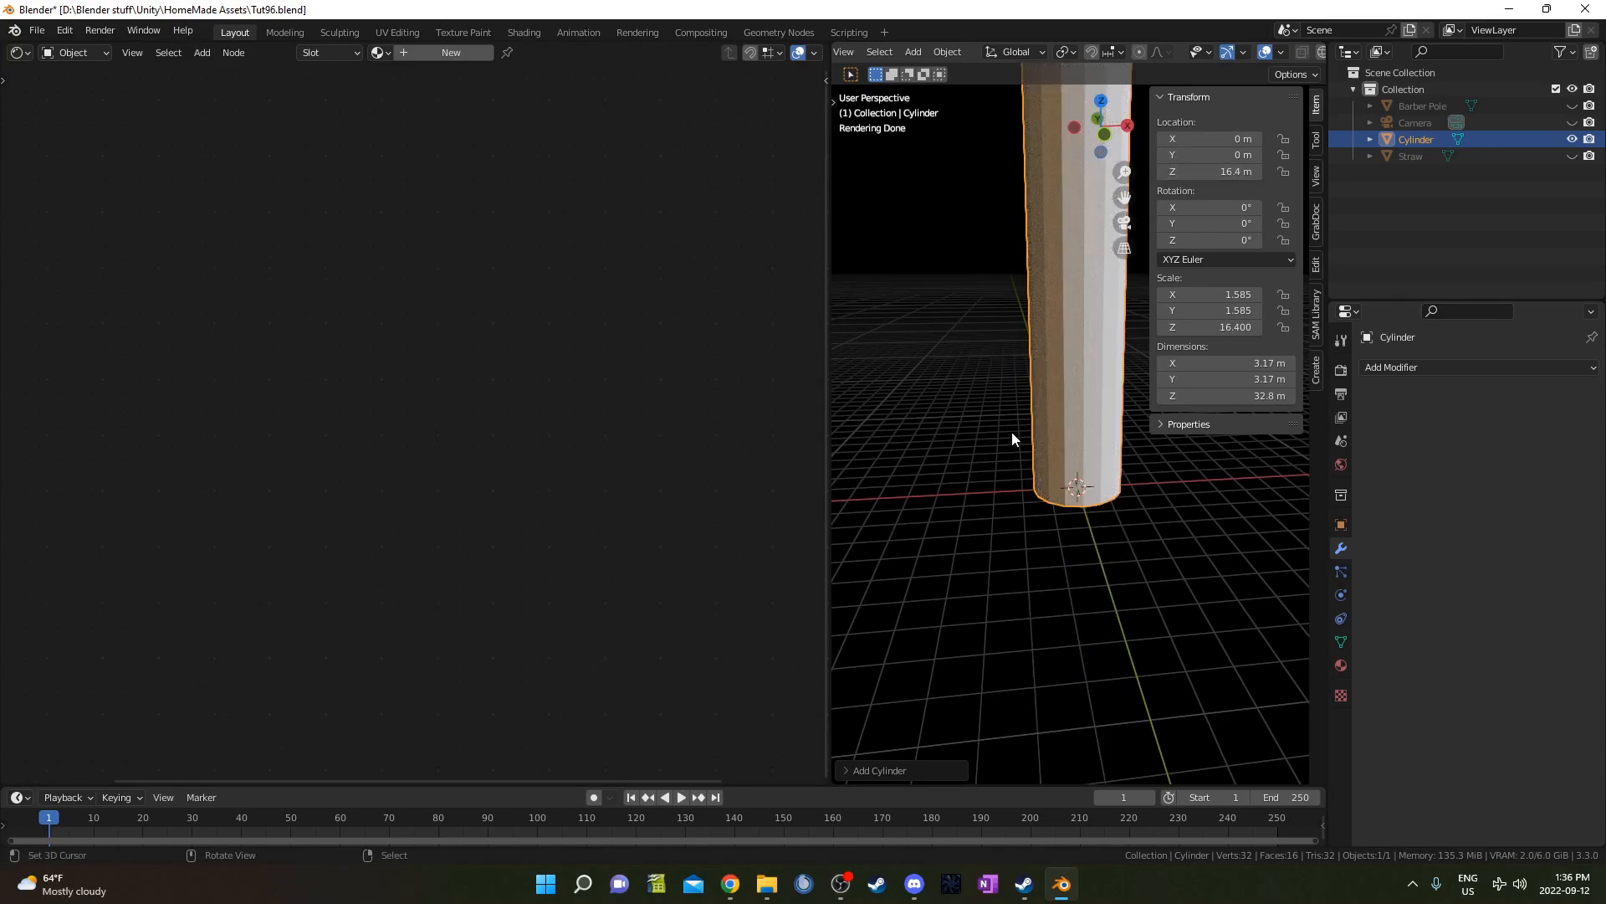
- Apply smooth shading to the tall cylinder
{"action": "key", "text": "n"}
{"action": "scroll", "coordinate": [1081, 555], "scroll_direction": "down", "scroll_amount": 5}
{"action": "scroll", "coordinate": [1075, 513], "scroll_direction": "up", "scroll_amount": 5}
{"action": "right_click", "coordinate": [1080, 400]}
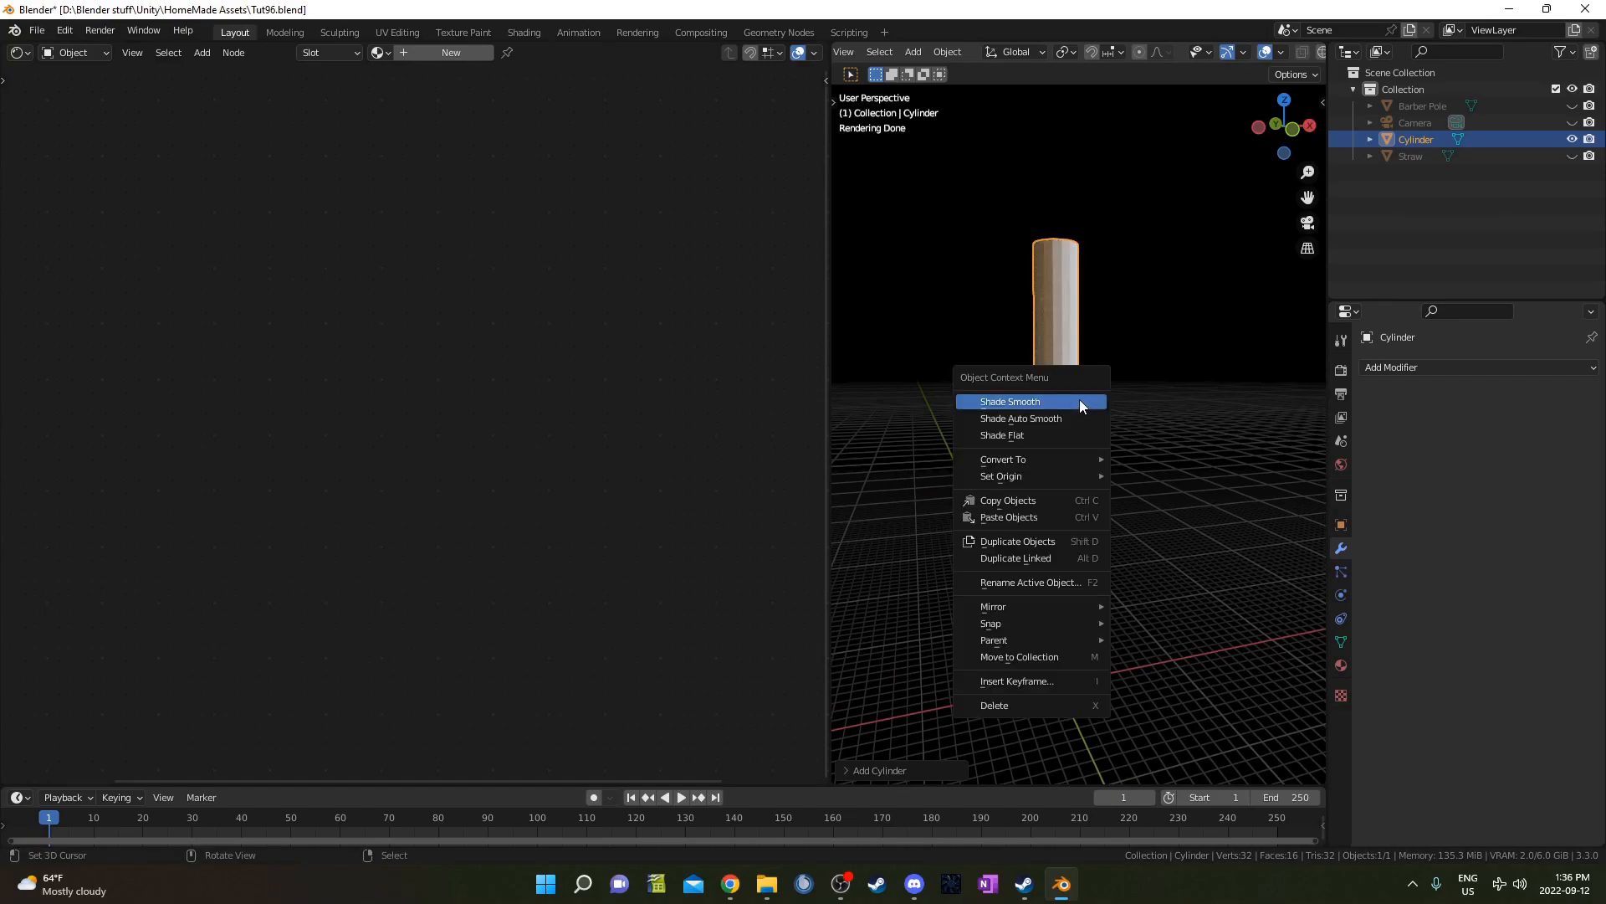
{"action": "left_click", "coordinate": [1079, 401]}
{"action": "scroll", "coordinate": [1085, 442], "scroll_direction": "up", "scroll_amount": 1}
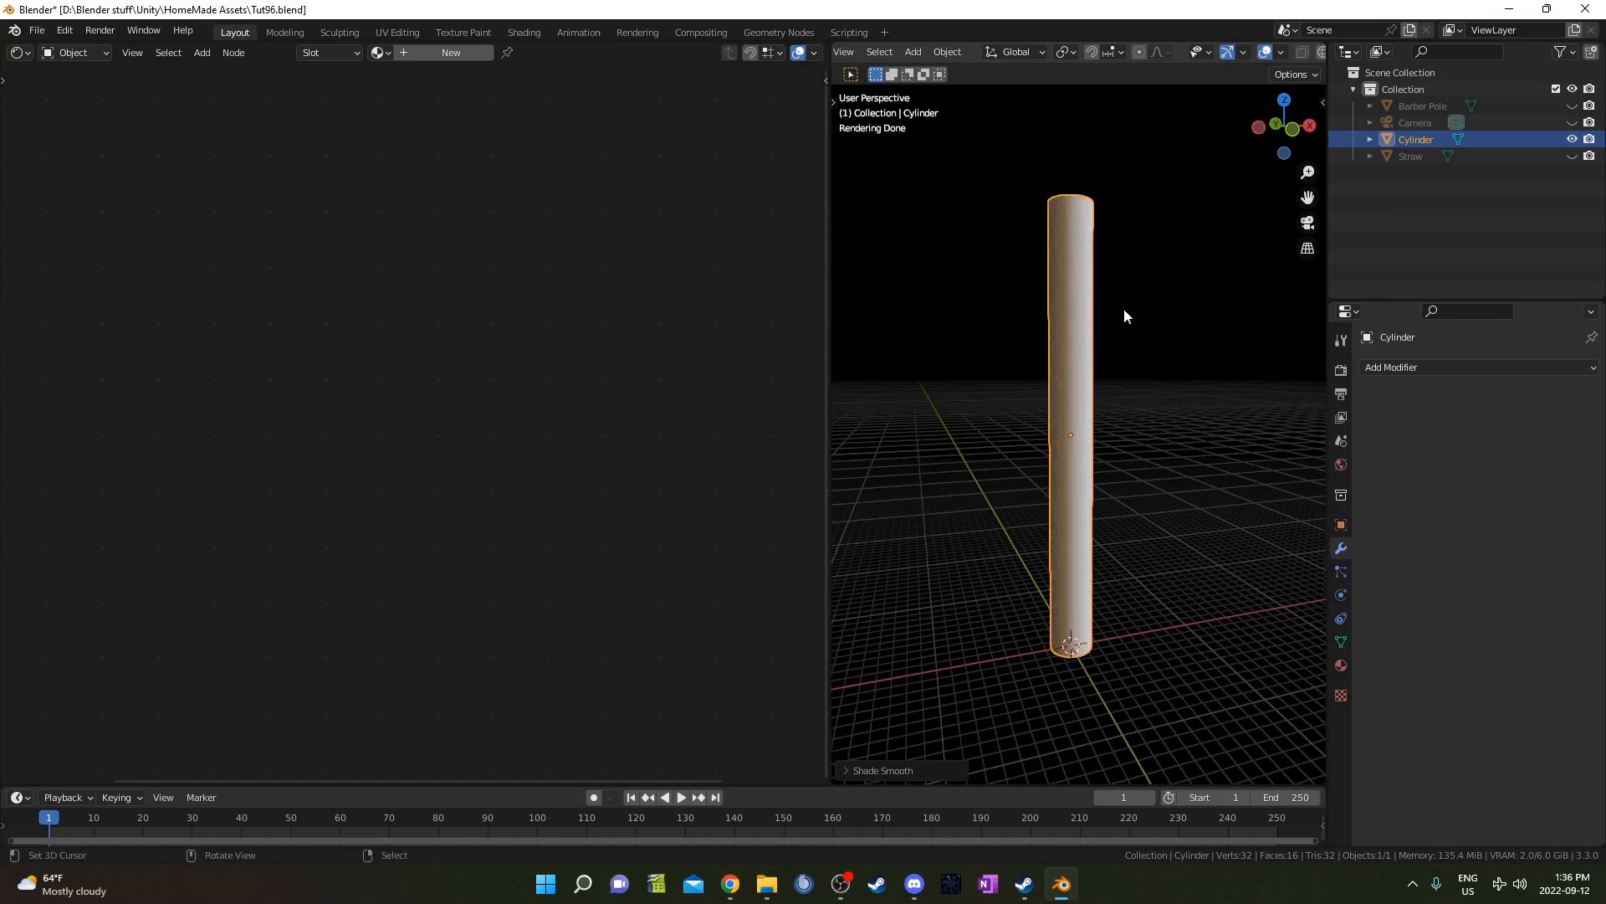
- Create a new material on the cylinder and add a Wave Texture node to it
{"action": "left_click", "coordinate": [439, 51]}
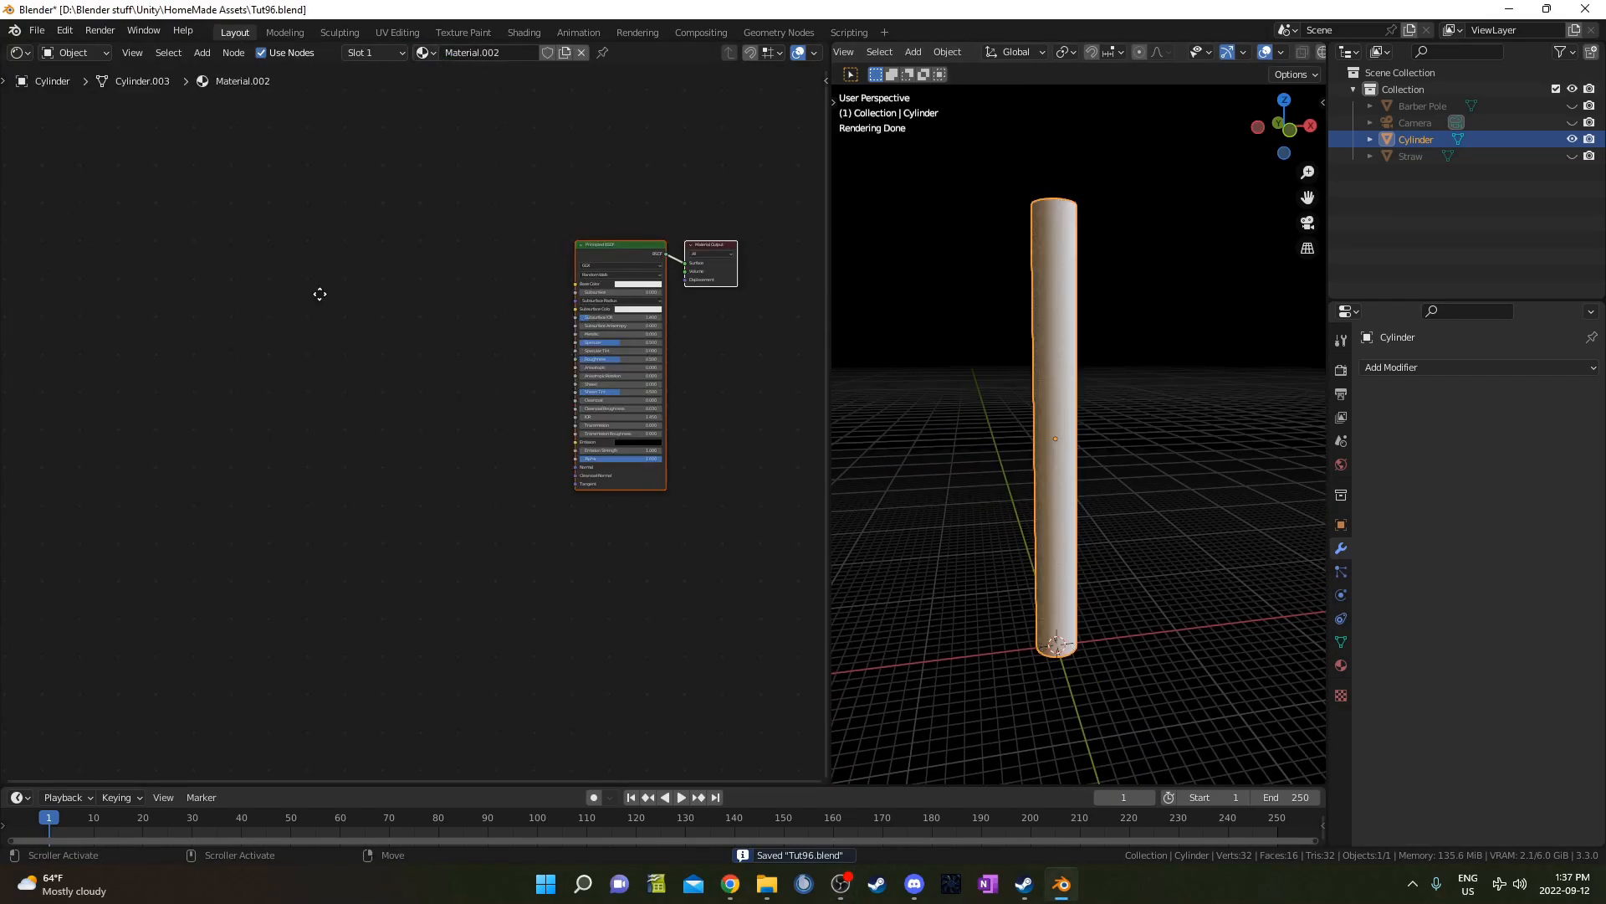
{"action": "key", "text": "shift+a"}
{"action": "left_click", "coordinate": [383, 329]}
{"action": "type", "text": "wave"}
{"action": "key", "text": "Down"}
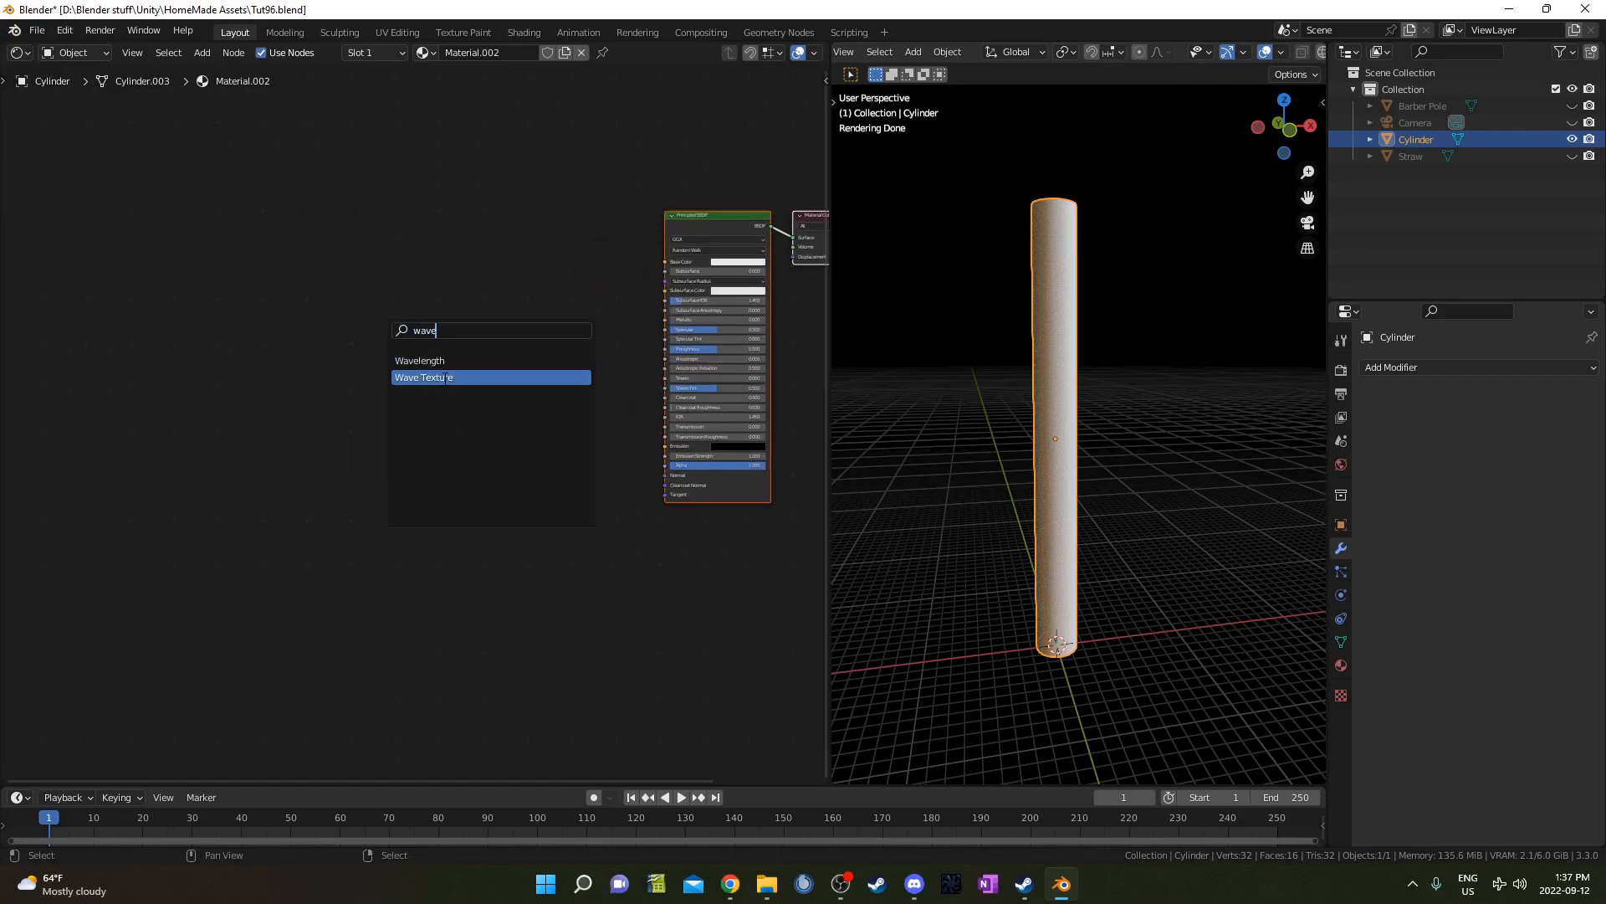
{"action": "key", "text": "Return"}
{"action": "left_click", "coordinate": [384, 329]}
- Add Texture Coordinate and Mapping nodes before the Wave Texture, using Object coordinates as the mapping's input
{"action": "key", "text": "ctrl+t"}
{"action": "scroll", "coordinate": [381, 422], "scroll_direction": "up", "scroll_amount": 2}
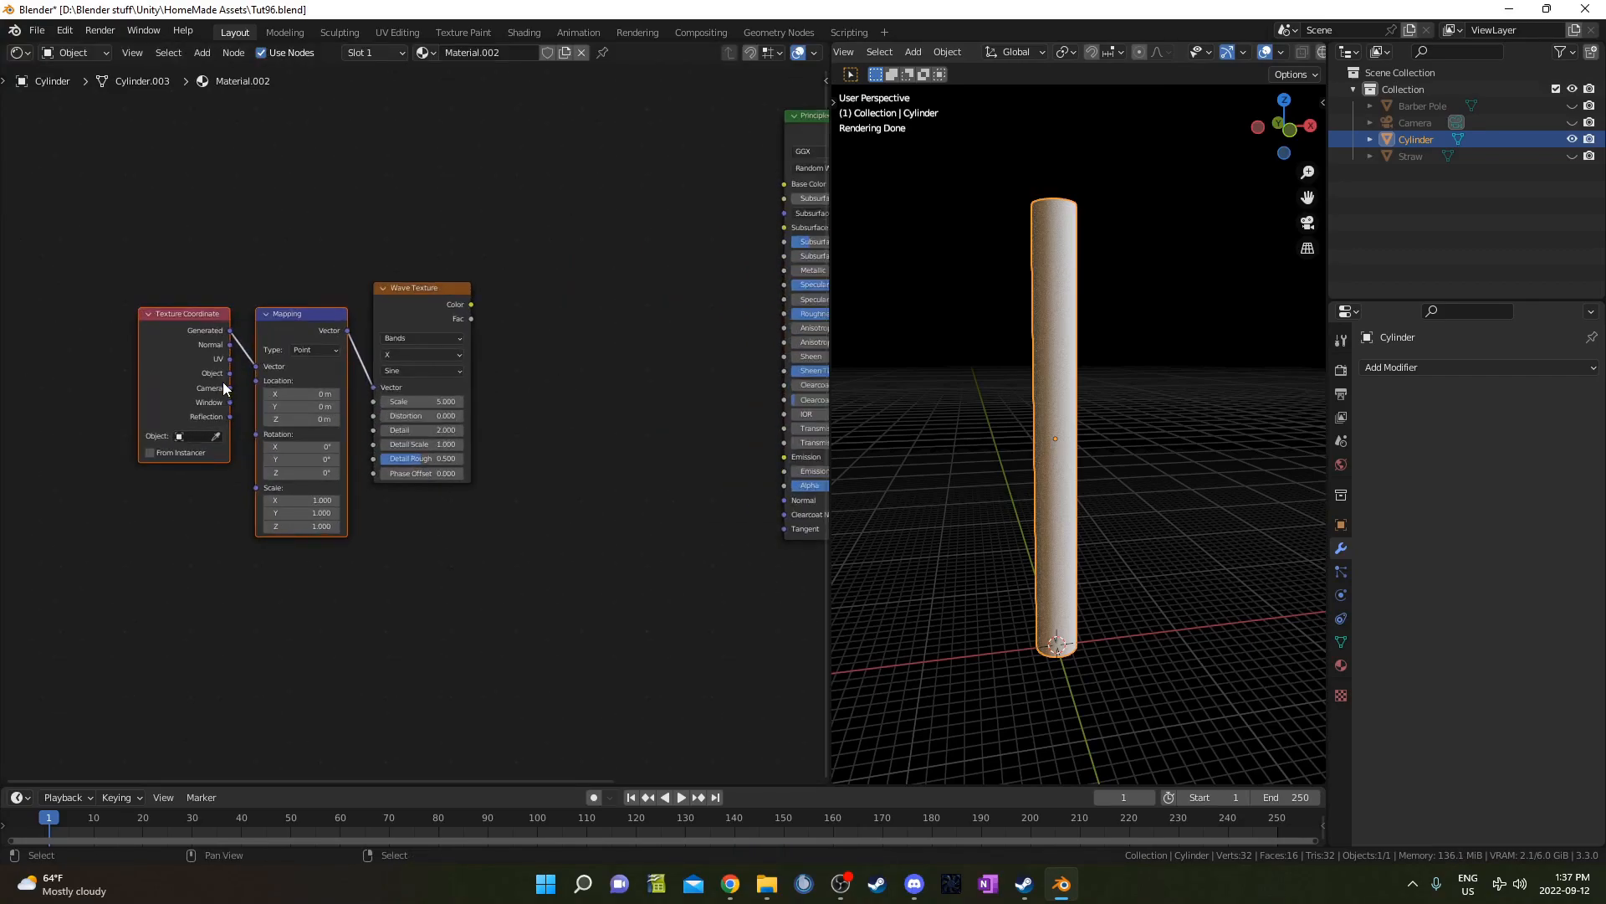
{"action": "left_click_drag", "start_coordinate": [284, 279], "coordinate": [552, 279]}
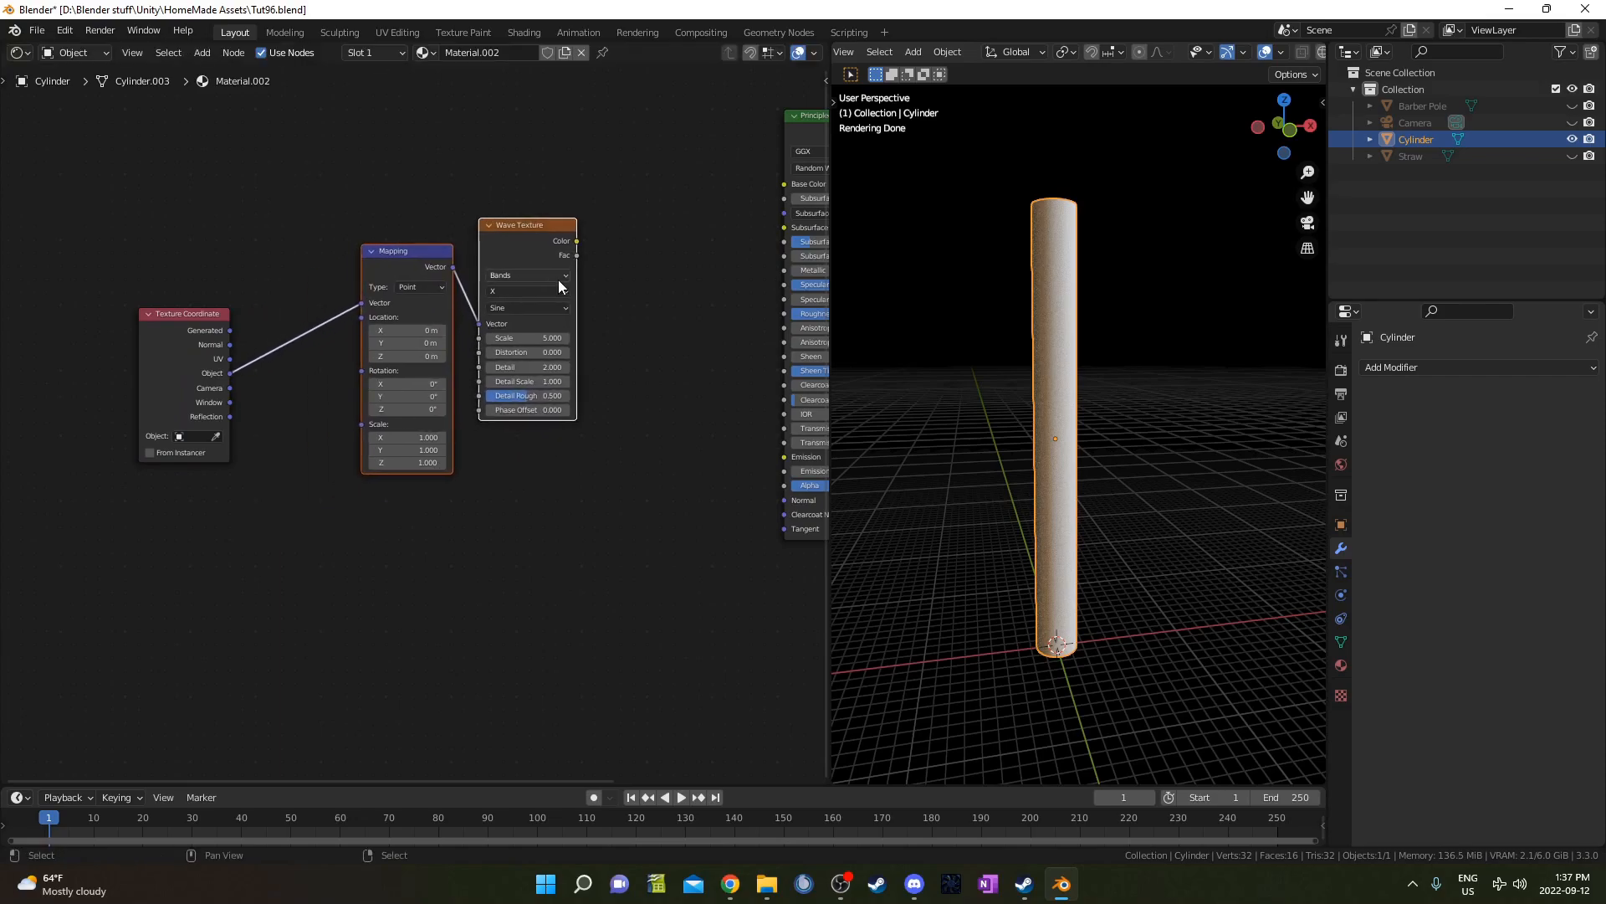
- Add a Gradient Texture node, feed it with the Object coordinates, and set its type to Radial
{"action": "scroll", "coordinate": [443, 501], "scroll_direction": "up", "scroll_amount": 2}
{"action": "middle_click_drag", "start_coordinate": [443, 501], "coordinate": [504, 434]}
{"action": "key", "text": "shift+a"}
{"action": "type", "text": "grad"}
{"action": "key", "text": "Return"}
{"action": "left_click", "coordinate": [401, 431]}
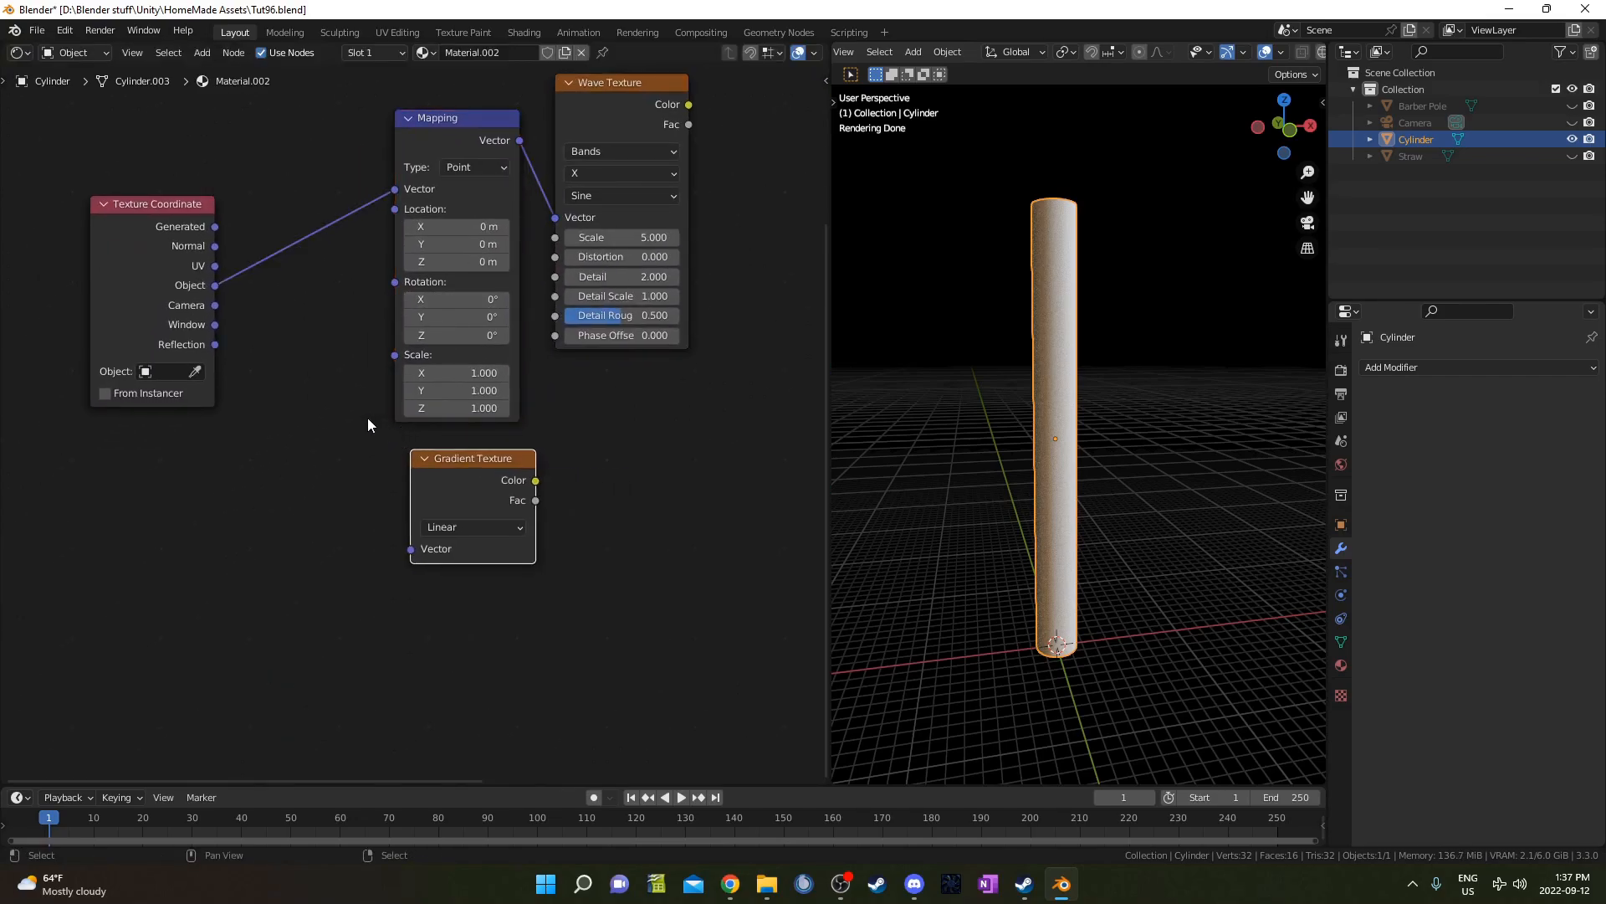
{"action": "left_click_drag", "start_coordinate": [219, 289], "coordinate": [412, 550]}
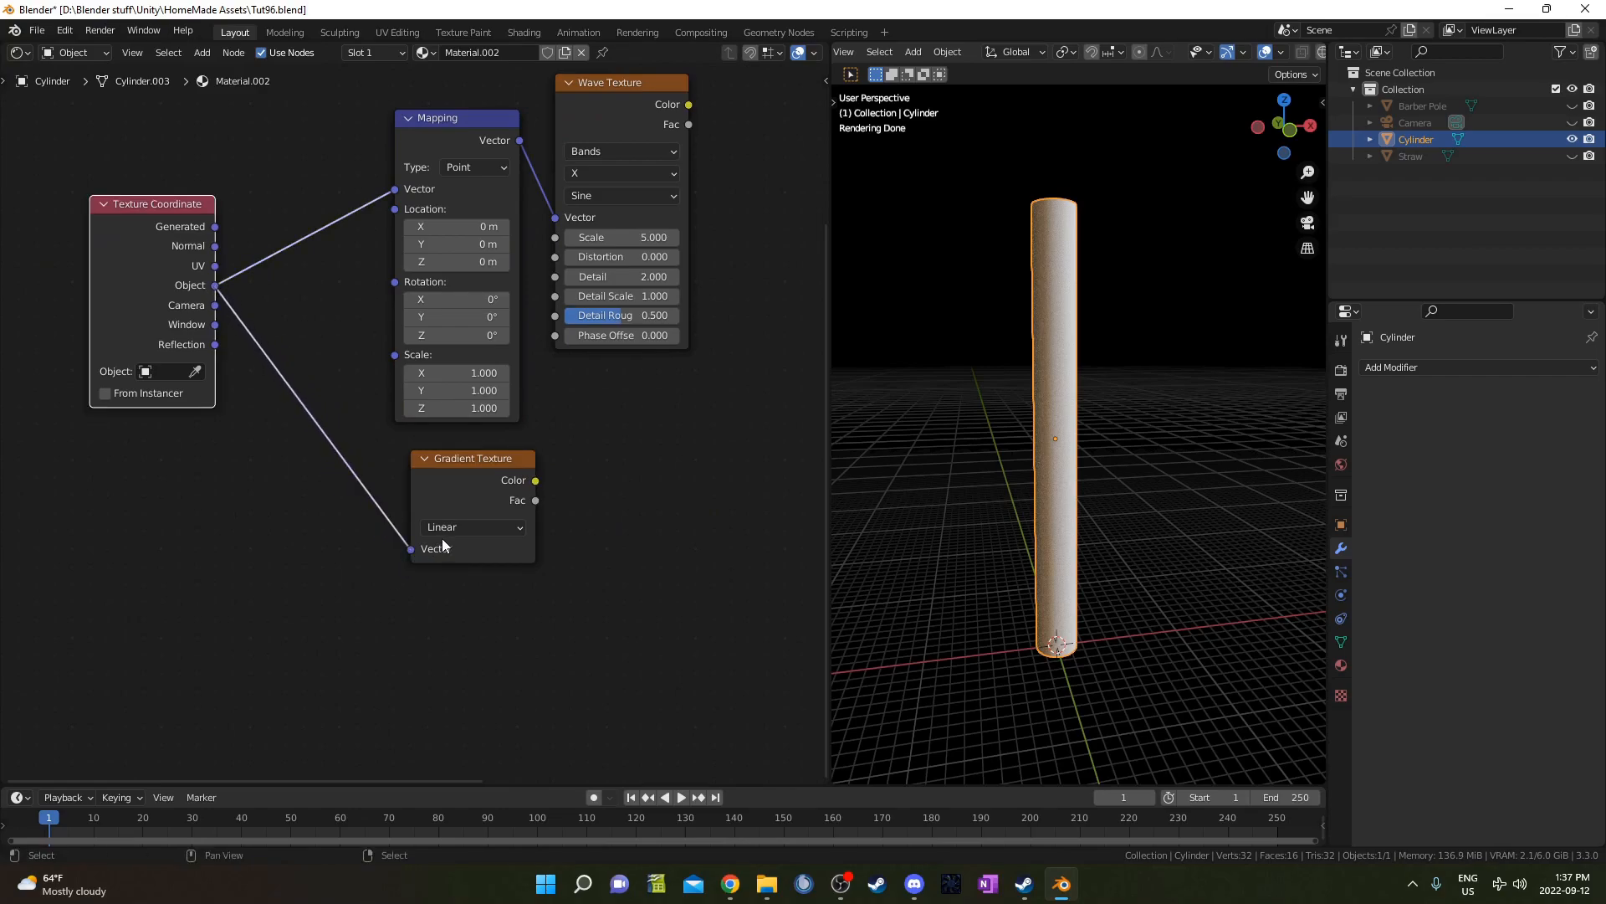
{"action": "left_click", "coordinate": [443, 528]}
{"action": "left_click", "coordinate": [465, 664]}
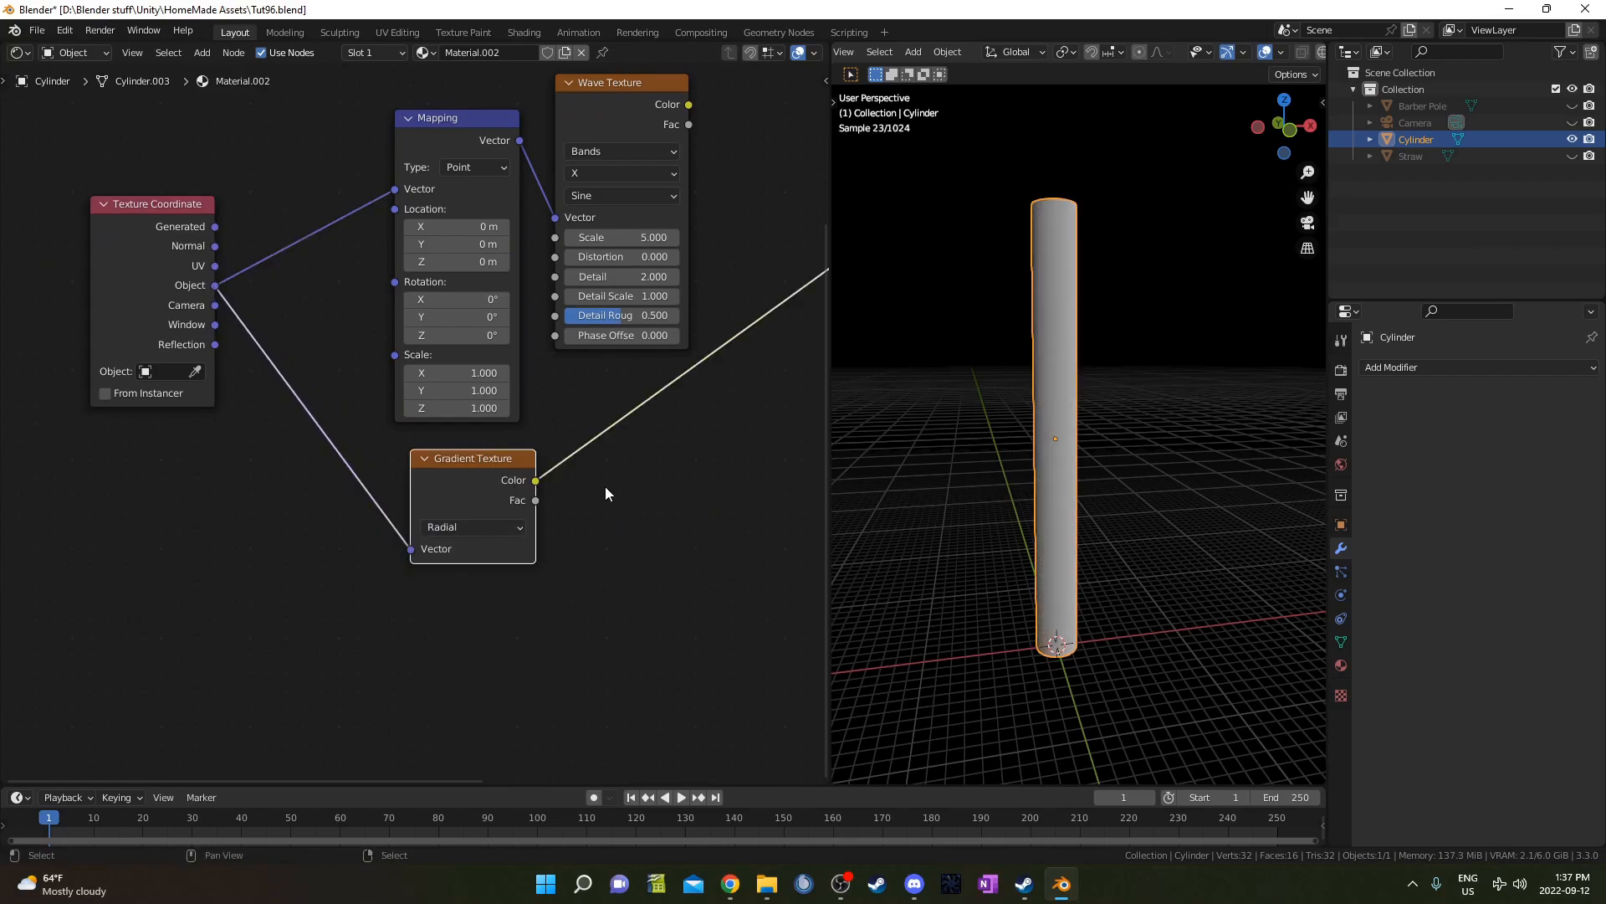
- Add a Math node after the Gradient Texture's Color output and set its operation to Multiply
{"action": "left_click_drag", "start_coordinate": [535, 480], "coordinate": [596, 452]}
{"action": "type", "text": "add"}
{"action": "key", "text": "Return"}
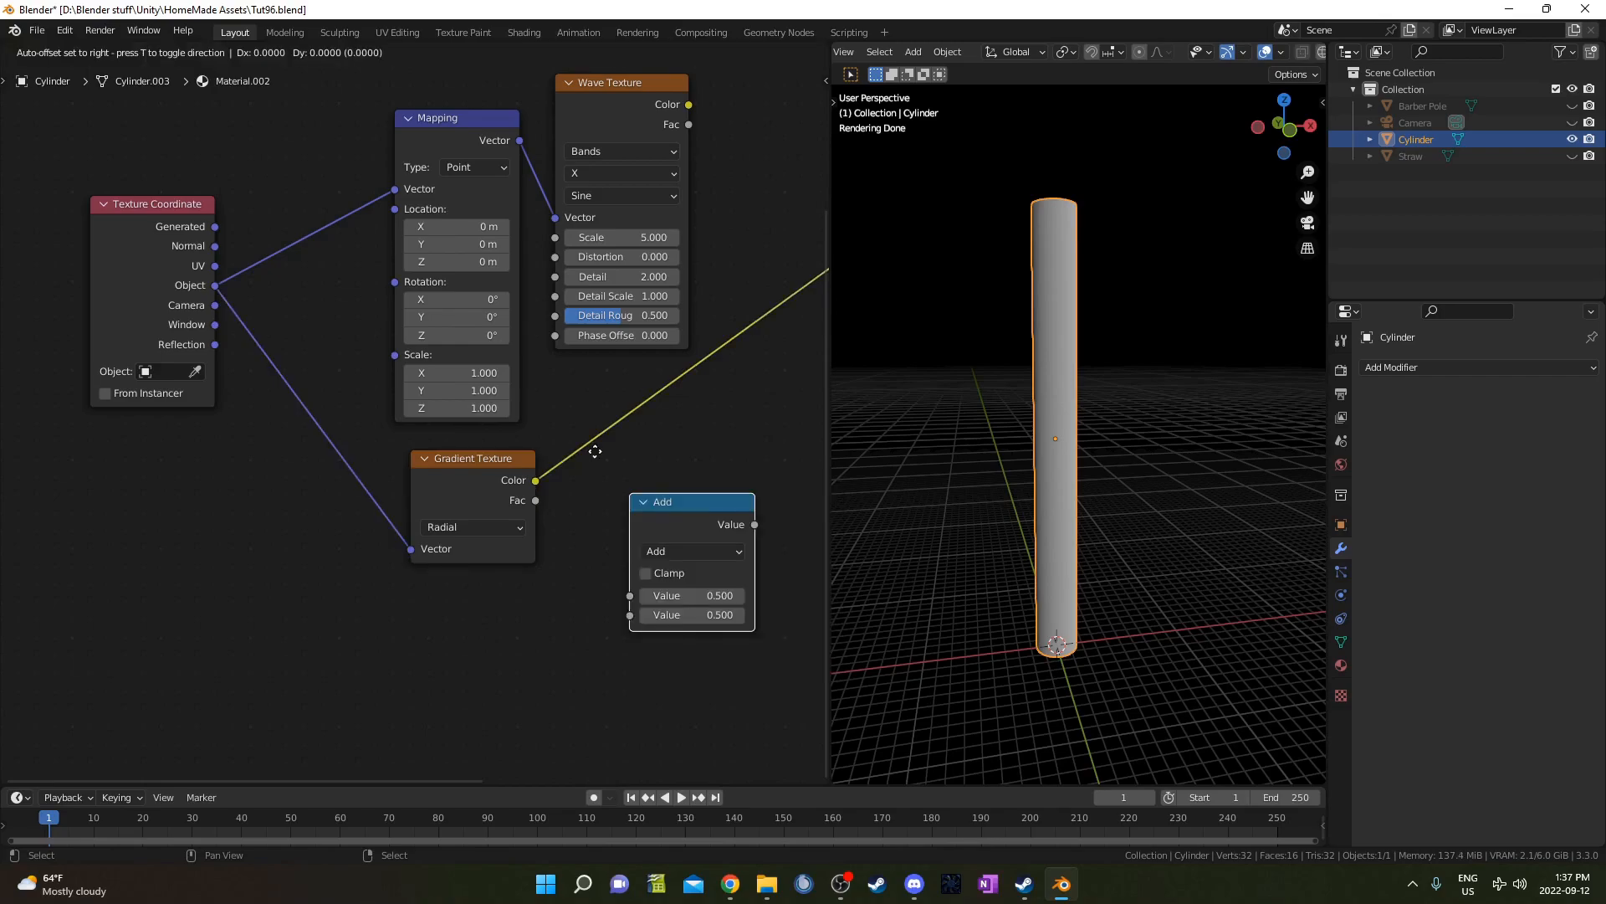
{"action": "left_click", "coordinate": [571, 361]}
{"action": "left_click", "coordinate": [695, 467]}
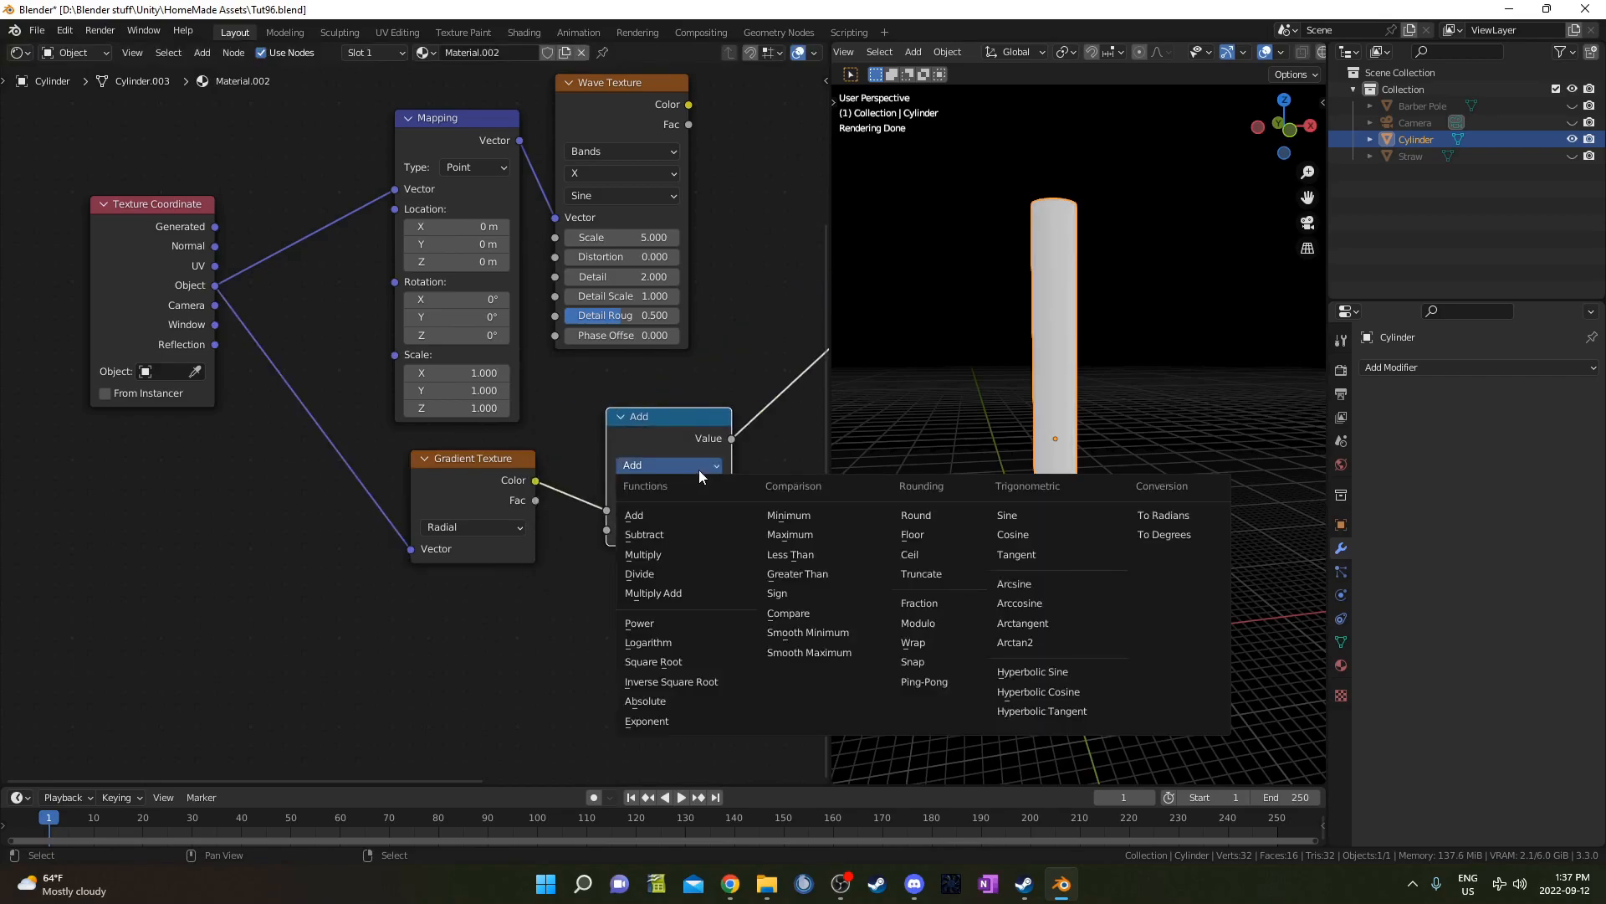
{"action": "key", "text": "m"}
- Link the Multiply node's value to the Wave Texture's Phase Offset and preview the Wave Texture on the cylinder
{"action": "middle_click_drag", "start_coordinate": [624, 356], "coordinate": [245, 561]}
{"action": "left_click_drag", "start_coordinate": [273, 292], "coordinate": [495, 249]}
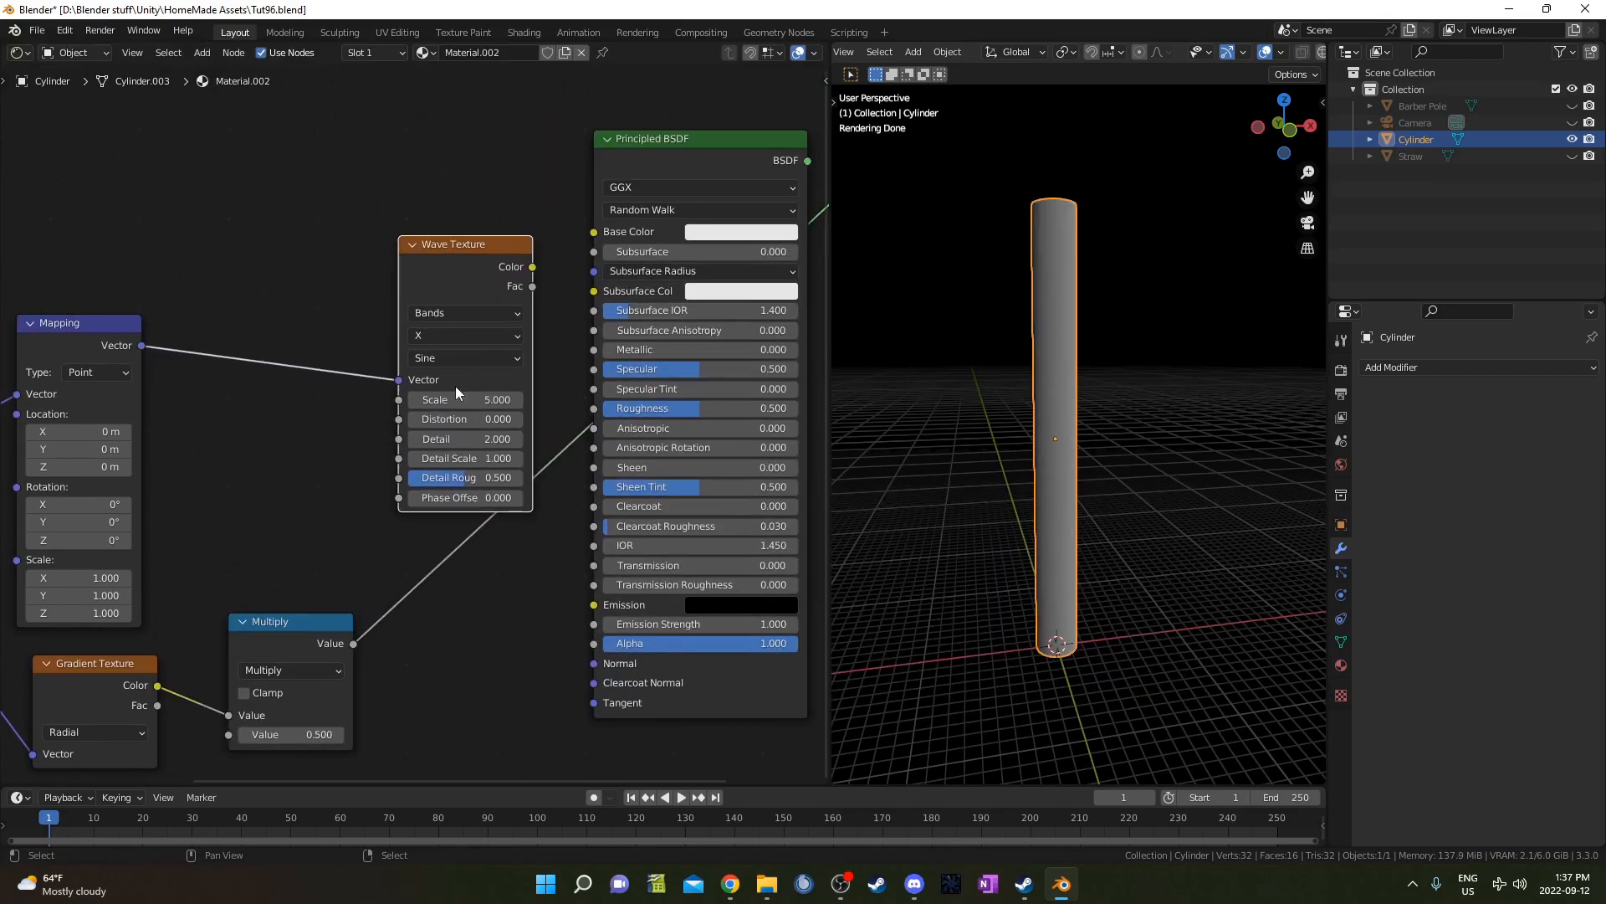
{"action": "left_click_drag", "start_coordinate": [355, 643], "coordinate": [405, 497]}
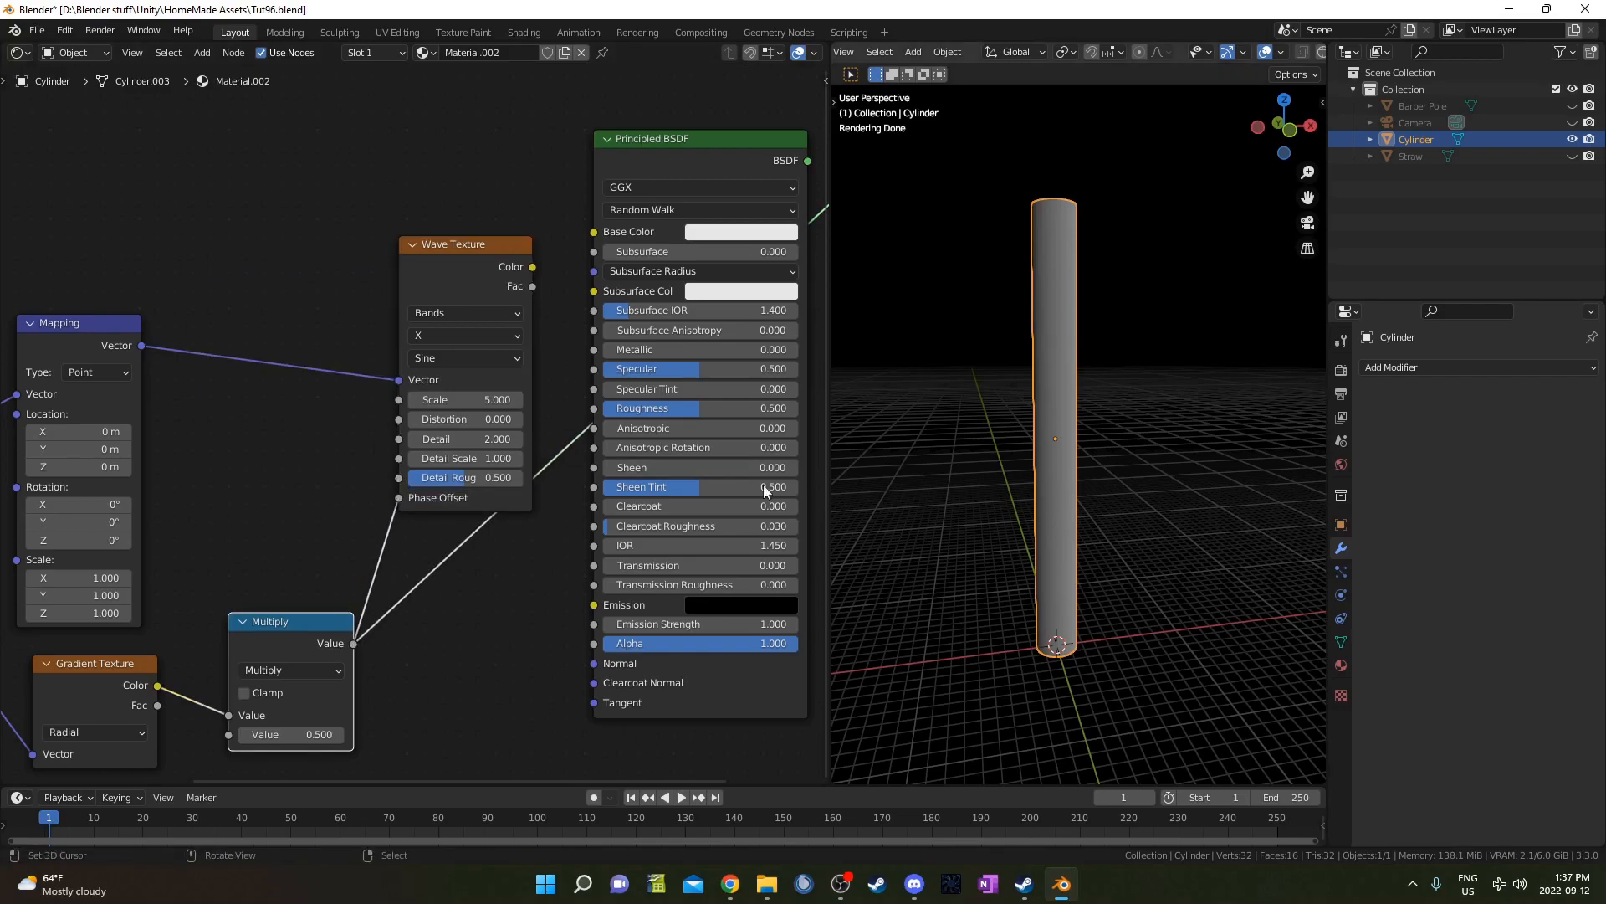
{"action": "left_click_drag", "start_coordinate": [532, 266], "coordinate": [594, 251]}
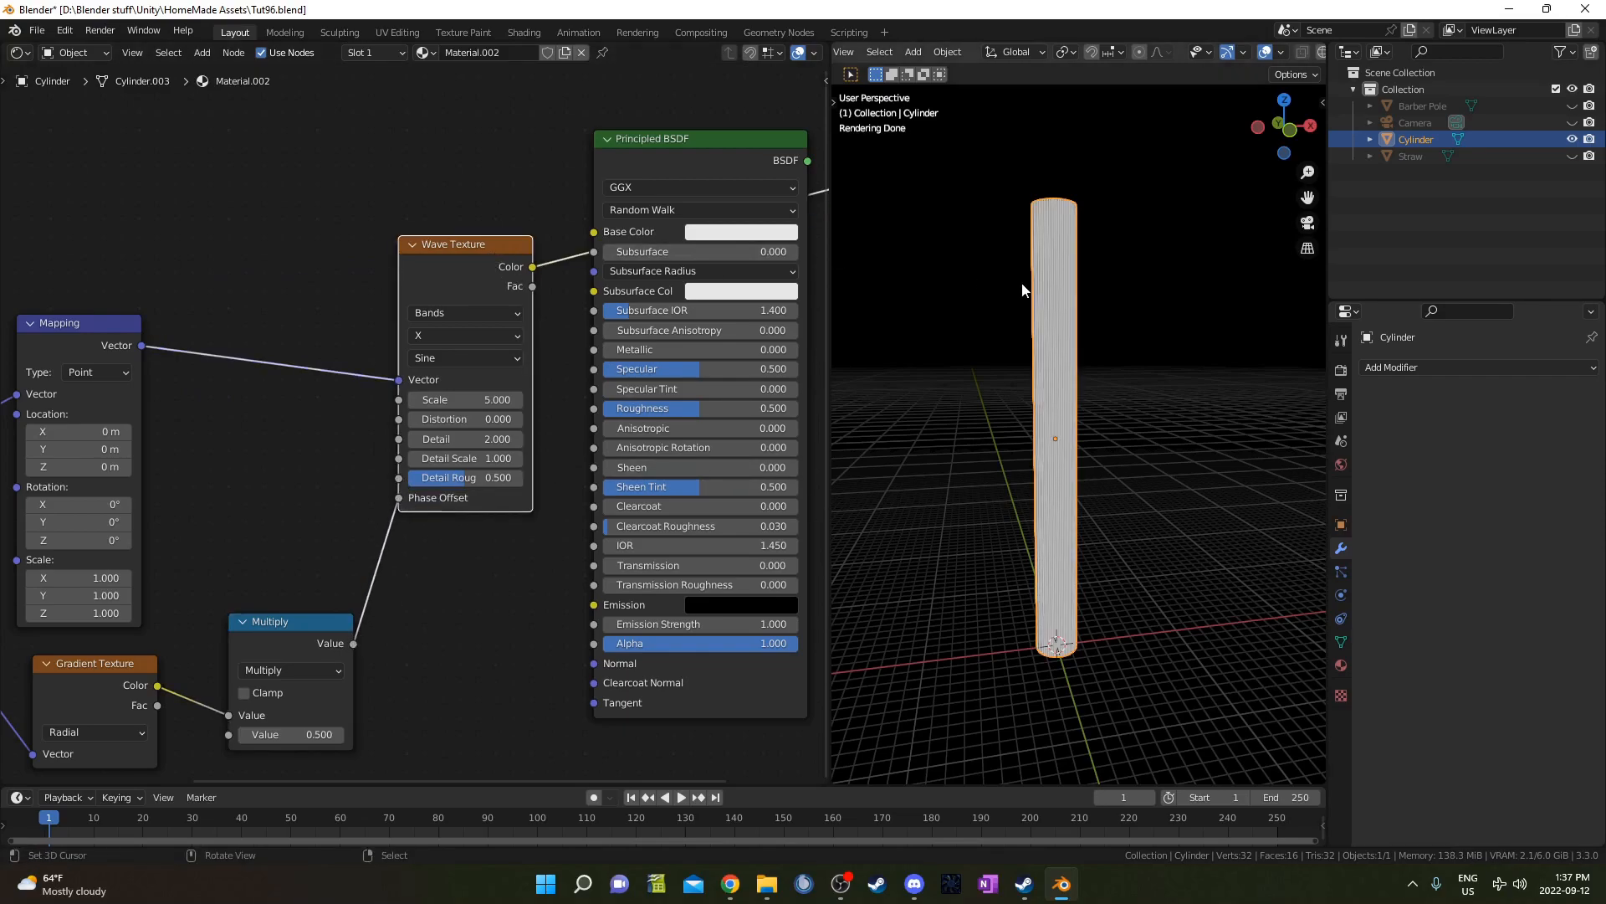
- Set the Wave Texture's bands direction to Z and its scale to 0.1
{"action": "left_click", "coordinate": [451, 336]}
{"action": "left_click", "coordinate": [492, 396]}
{"action": "left_click", "coordinate": [473, 396]}
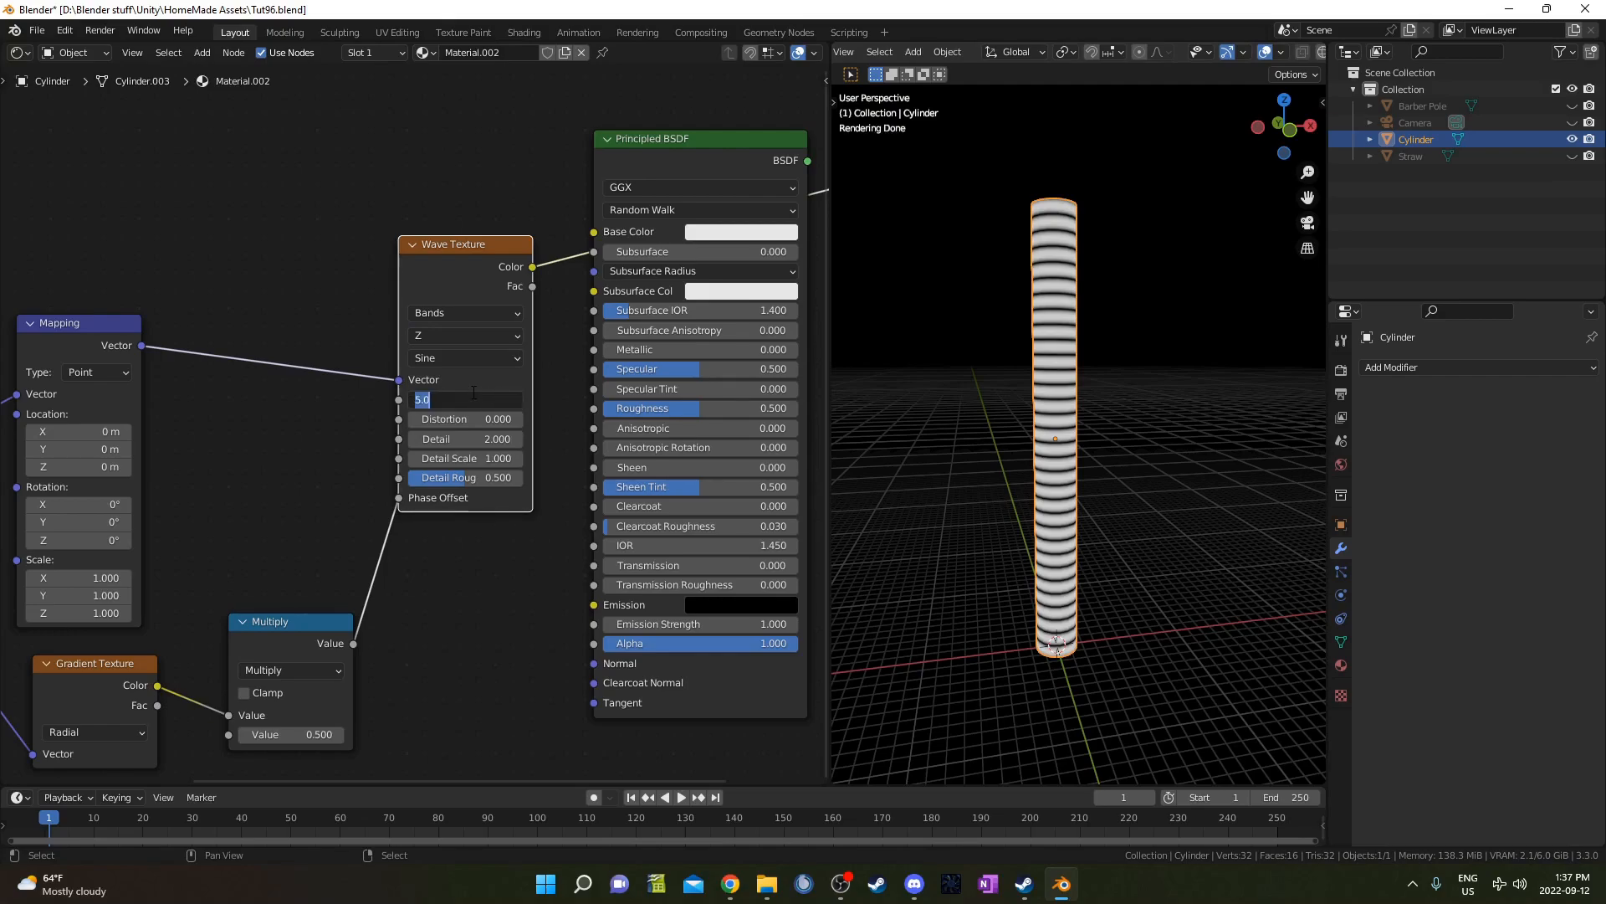
{"action": "key", "text": "Return"}
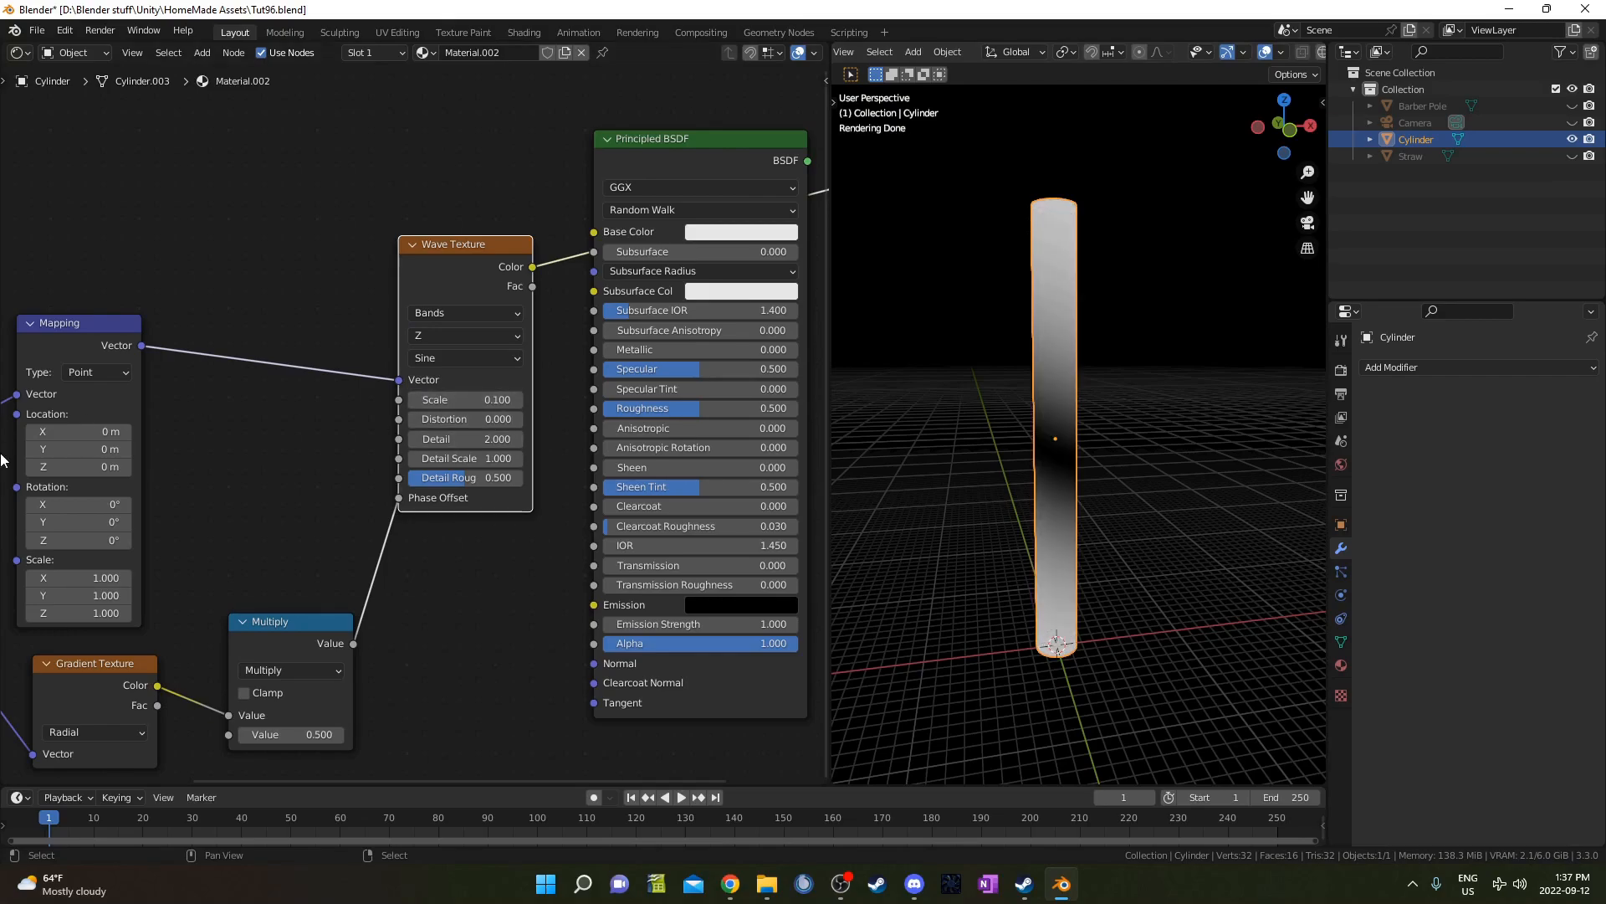
- Apply the cylinder's scale so the wave bands follow its real dimensions
{"action": "middle_click_drag", "start_coordinate": [50, 523], "coordinate": [492, 455]}
{"action": "middle_click_drag", "start_coordinate": [716, 478], "coordinate": [519, 468]}
{"action": "scroll", "coordinate": [518, 468], "scroll_direction": "down", "scroll_amount": 3}
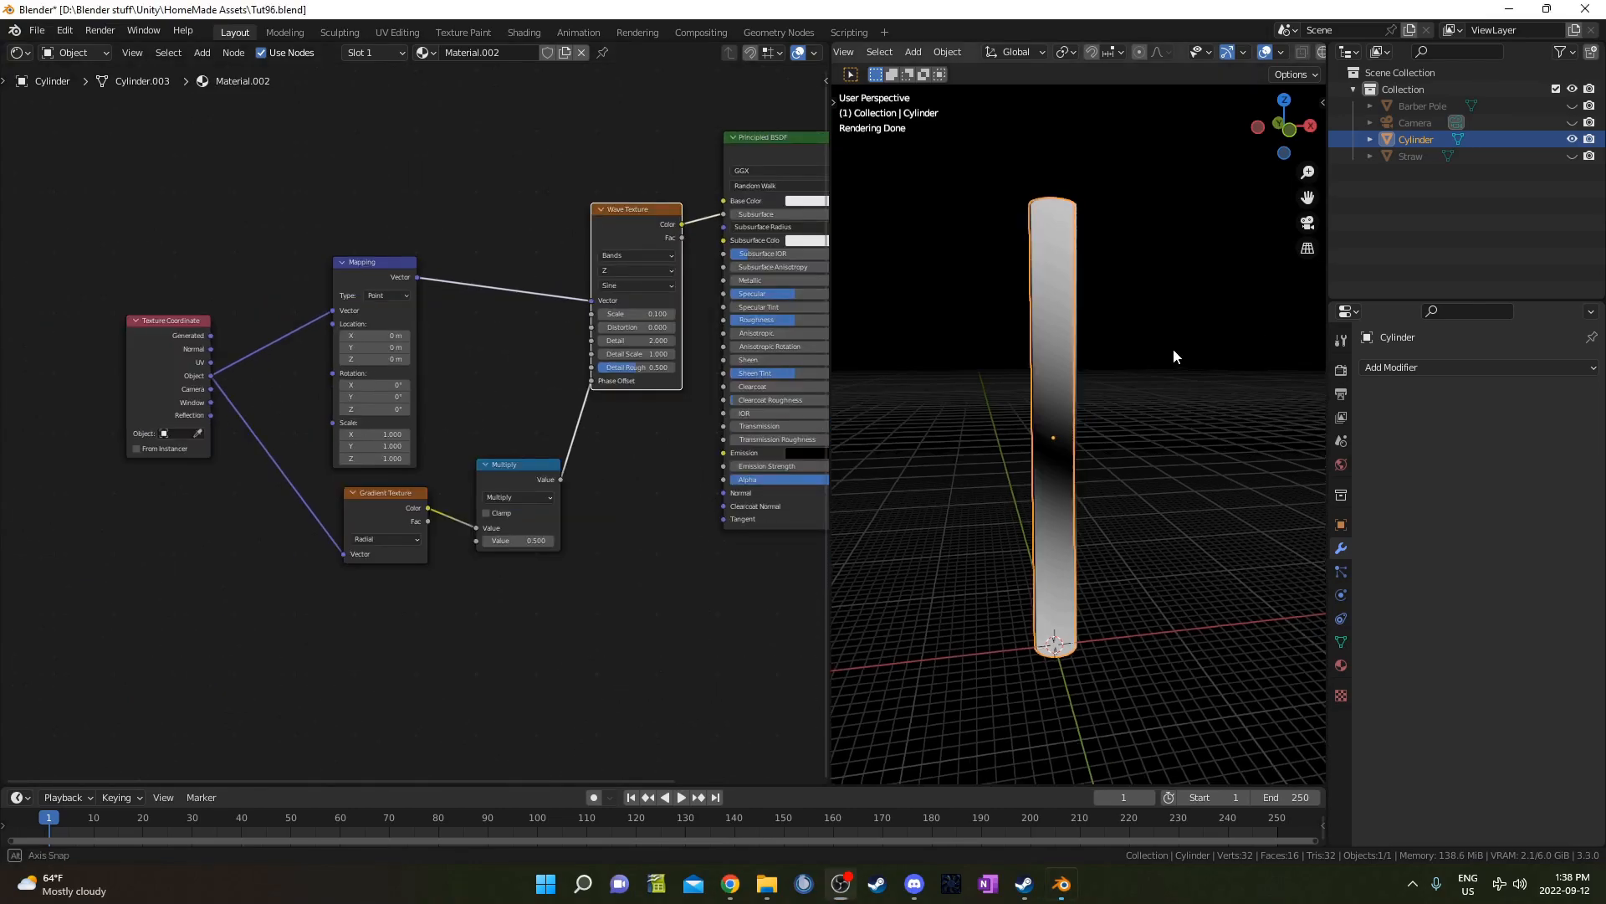
{"action": "middle_click_drag", "start_coordinate": [1173, 348], "coordinate": [1073, 504]}
{"action": "key", "text": "ctrl+a"}
{"action": "left_click", "coordinate": [1068, 390]}
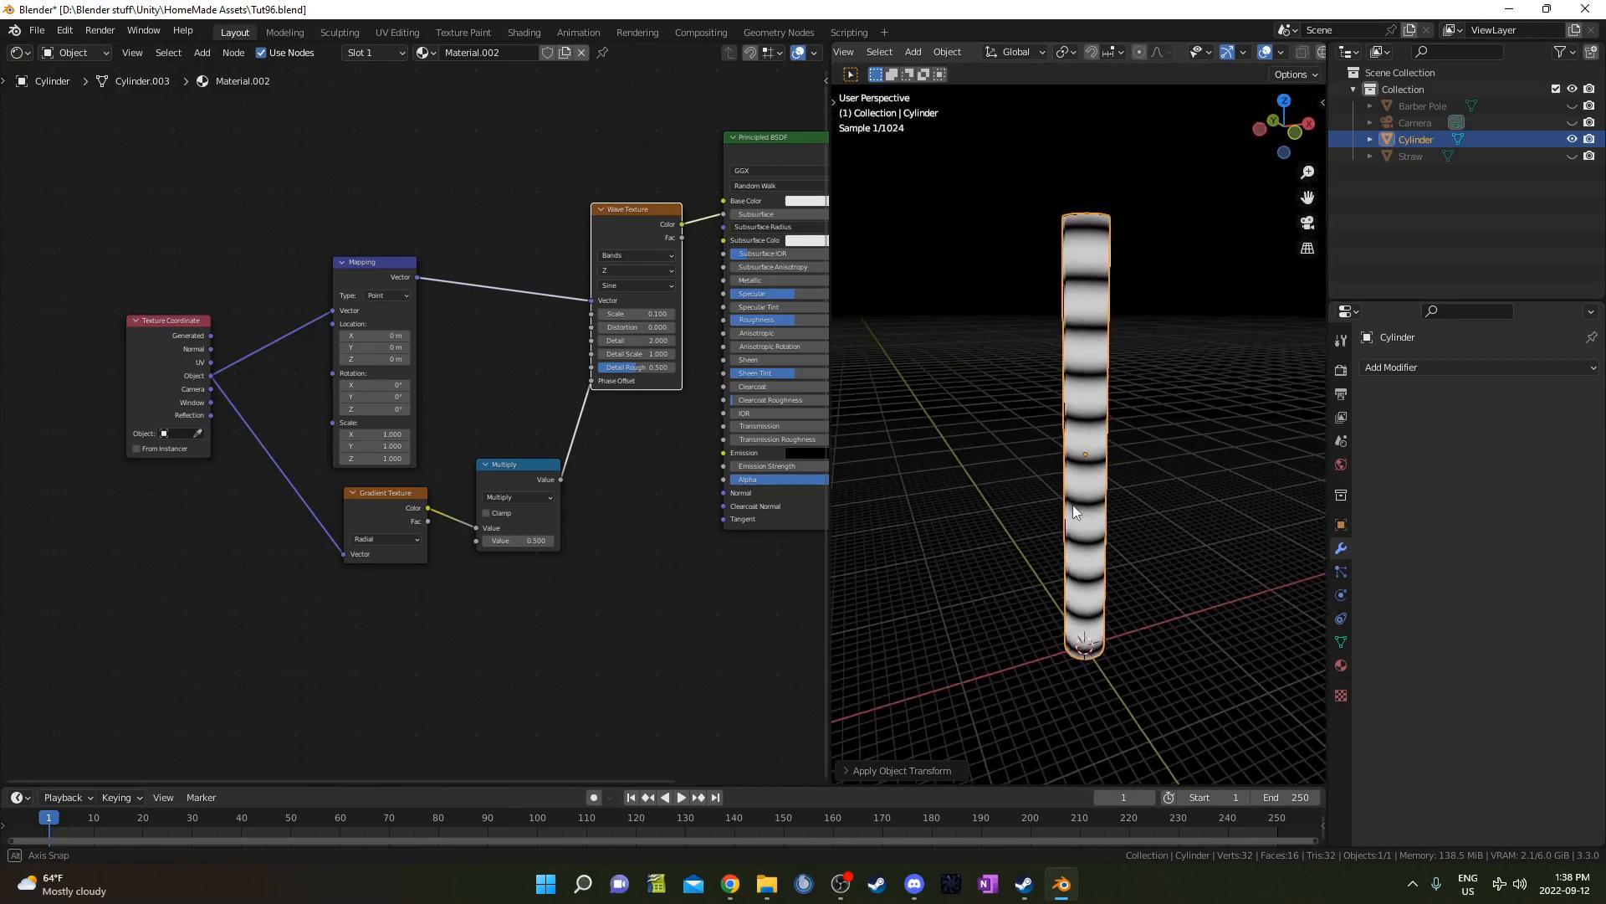
- Set the Multiply node's value to 6.3 to turn the bands into a spiral
{"action": "middle_click_drag", "start_coordinate": [964, 405], "coordinate": [964, 403]}
{"action": "middle_click_drag", "start_coordinate": [551, 456], "coordinate": [549, 423]}
{"action": "scroll", "coordinate": [549, 426], "scroll_direction": "up", "scroll_amount": 3}
{"action": "middle_click_drag", "start_coordinate": [554, 490], "coordinate": [552, 453]}
{"action": "left_click", "coordinate": [558, 495]}
{"action": "type", "text": "6.3"}
{"action": "key", "text": "Return"}
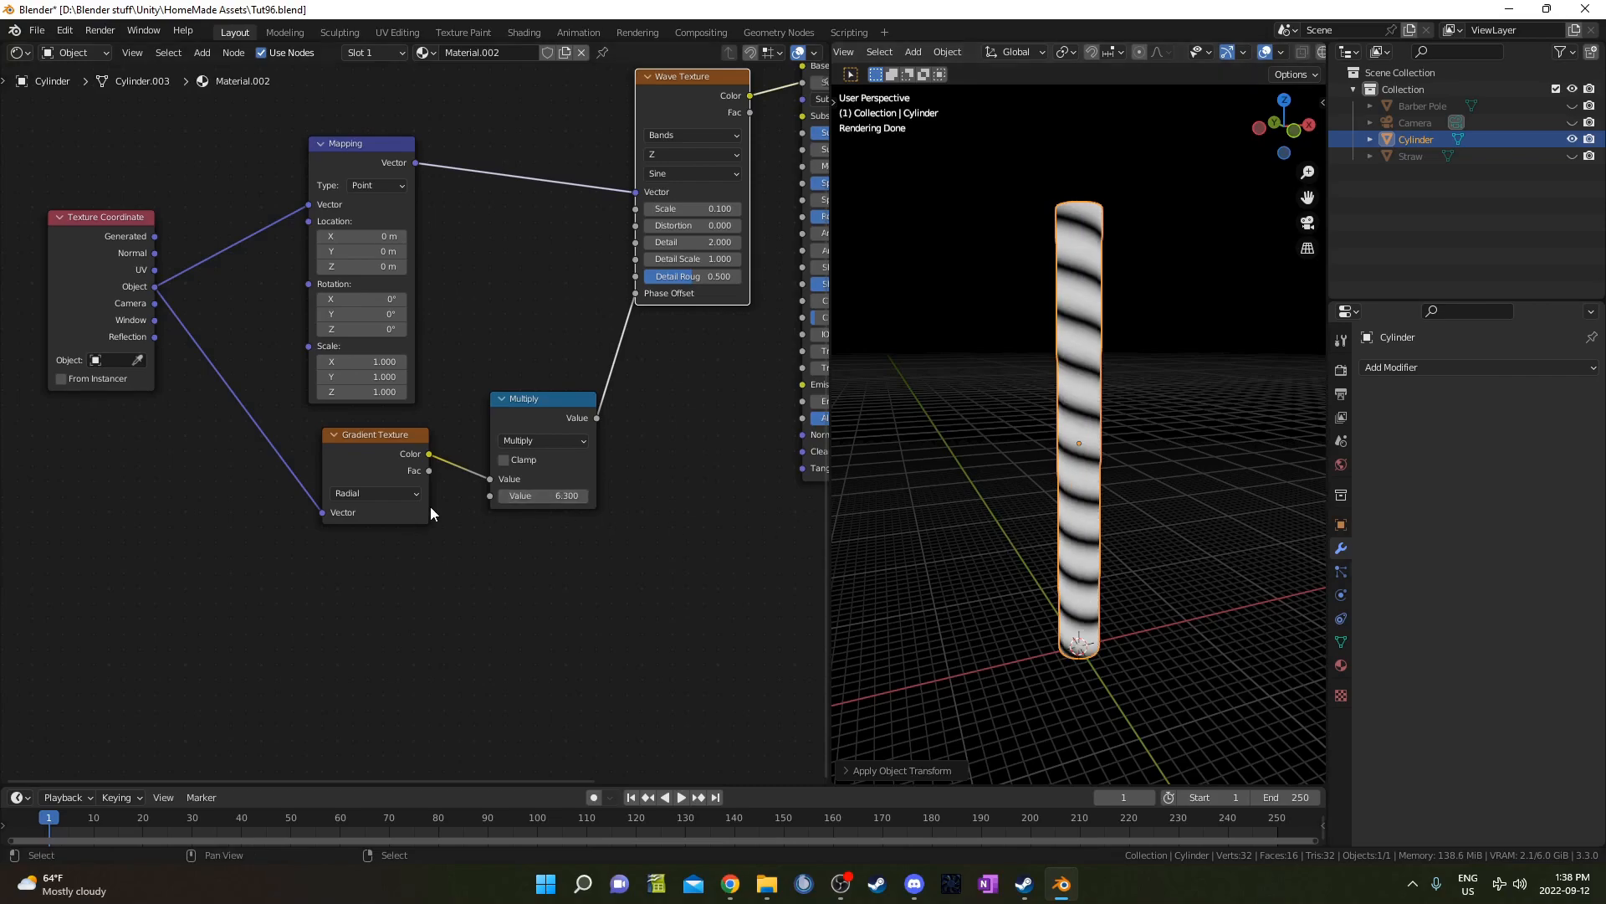
- Duplicate the Multiply node between the Gradient Texture and the existing Multiply node, set it to Add, and set its value to 0
{"action": "key", "text": "shift+d"}
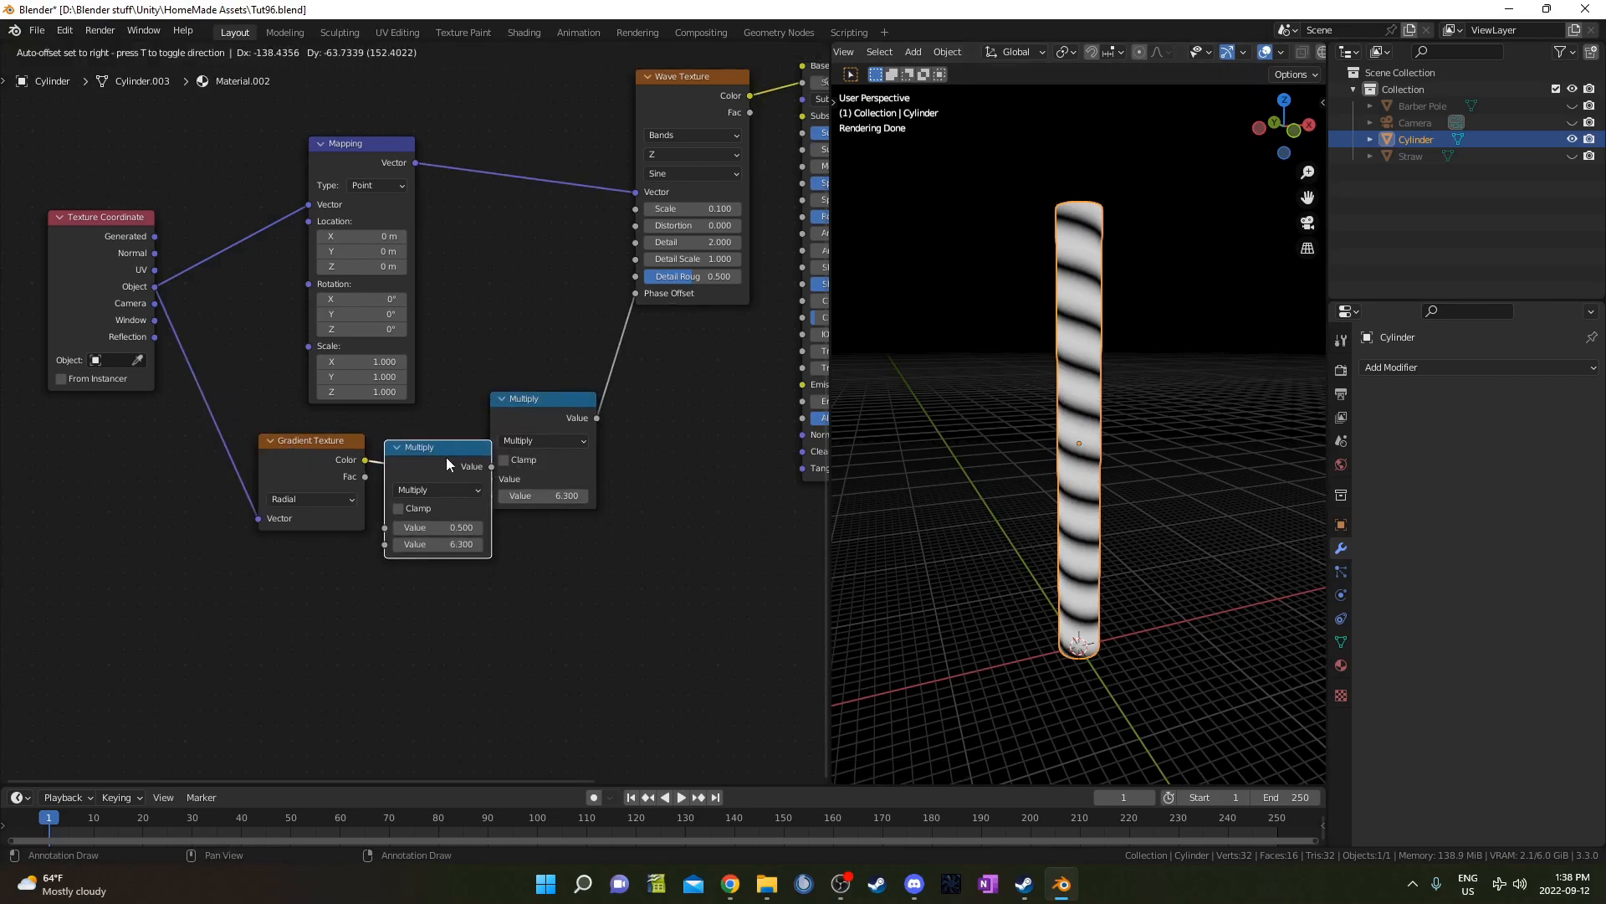
{"action": "left_click", "coordinate": [446, 457]}
{"action": "left_click", "coordinate": [489, 488]}
{"action": "left_click", "coordinate": [486, 531]}
{"action": "left_click_drag", "start_coordinate": [487, 545], "coordinate": [450, 546]}
{"action": "left_click", "coordinate": [480, 549]}
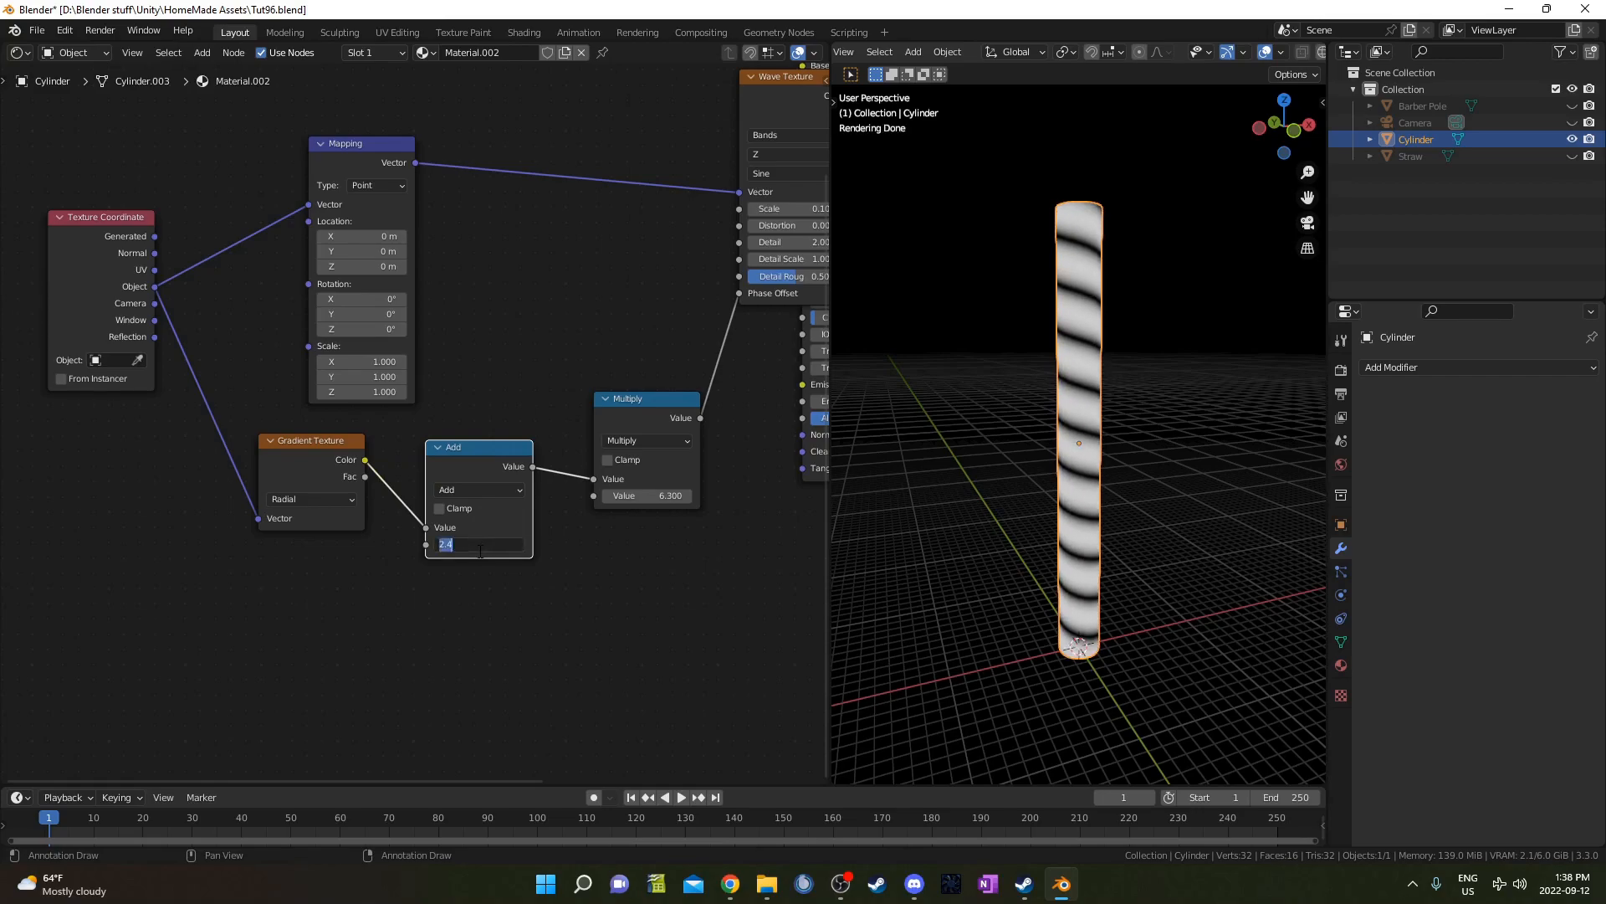
{"action": "type", "text": "0"}
{"action": "key", "text": "Return"}
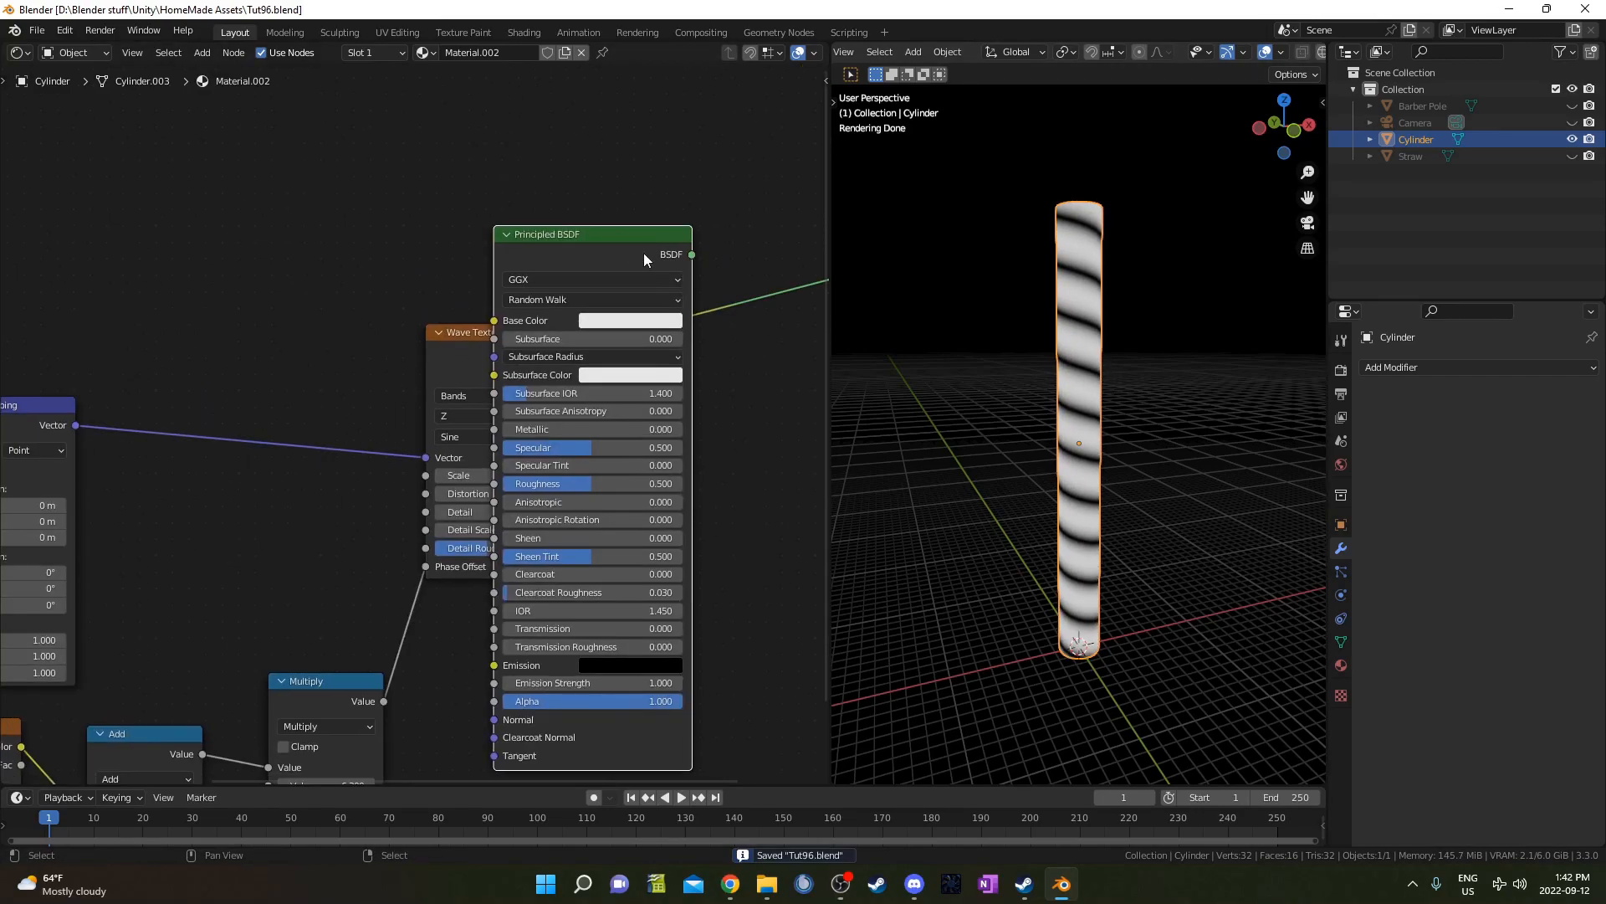
- Move the Principled BSDF aside and insert a Map Range node between the Wave Texture and the Material Output
{"action": "left_click_drag", "start_coordinate": [644, 253], "coordinate": [686, 523]}
{"action": "scroll", "coordinate": [669, 521], "scroll_direction": "down", "scroll_amount": 3}
{"action": "key", "text": "g"}
{"action": "left_click", "coordinate": [649, 541]}
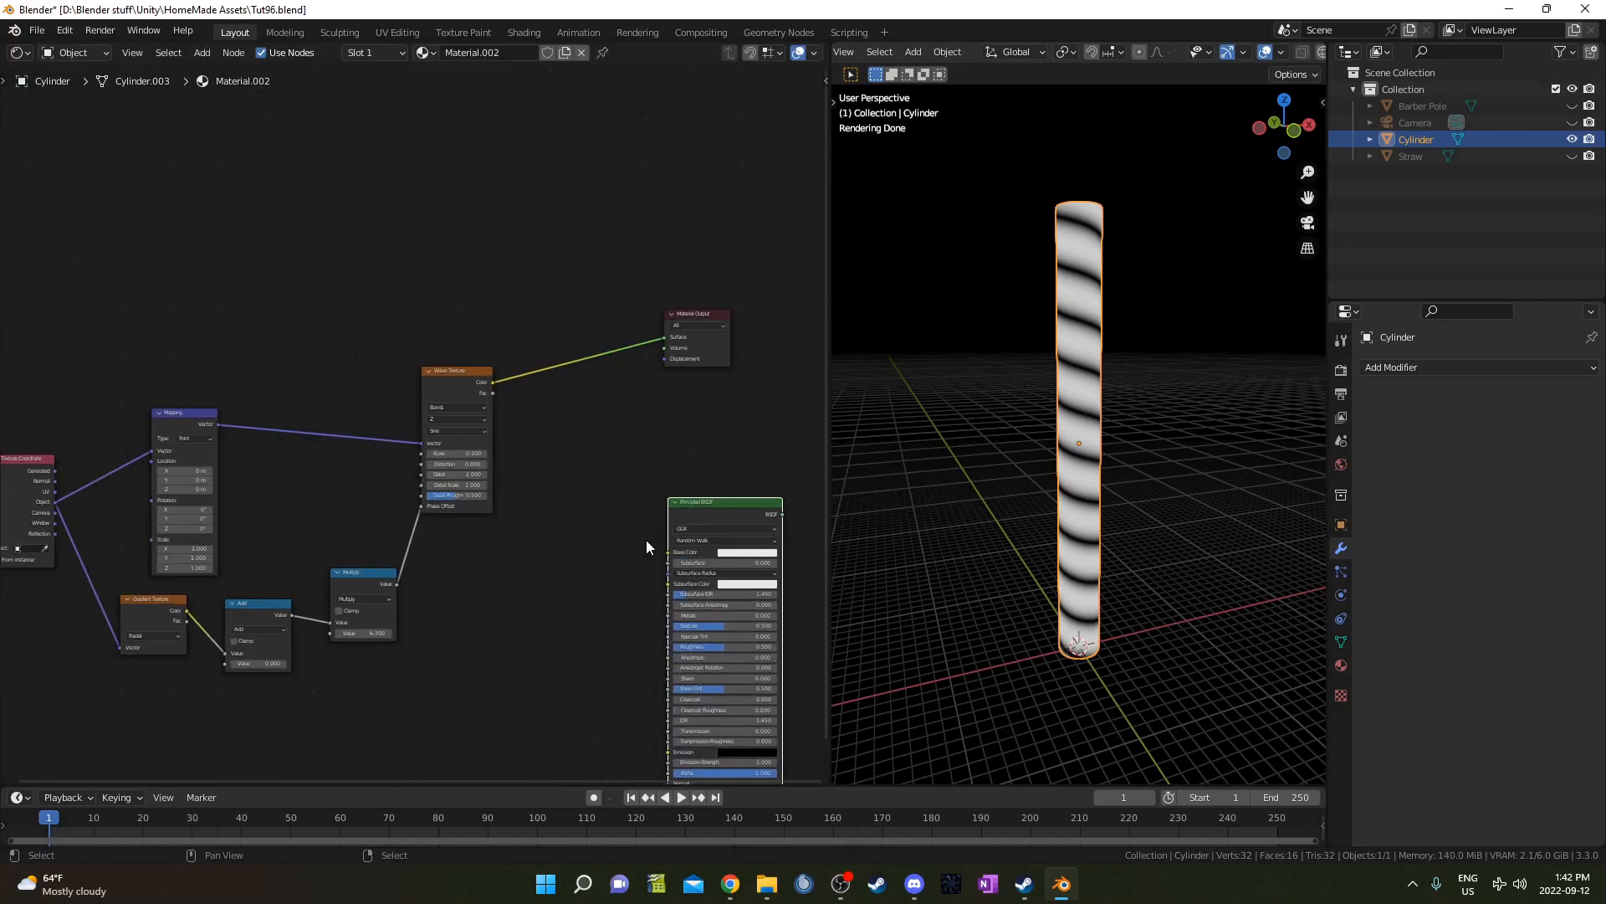
{"action": "scroll", "coordinate": [619, 497], "scroll_direction": "up", "scroll_amount": 2}
{"action": "key", "text": "shift+a"}
{"action": "left_click", "coordinate": [586, 451]}
{"action": "type", "text": "map r"}
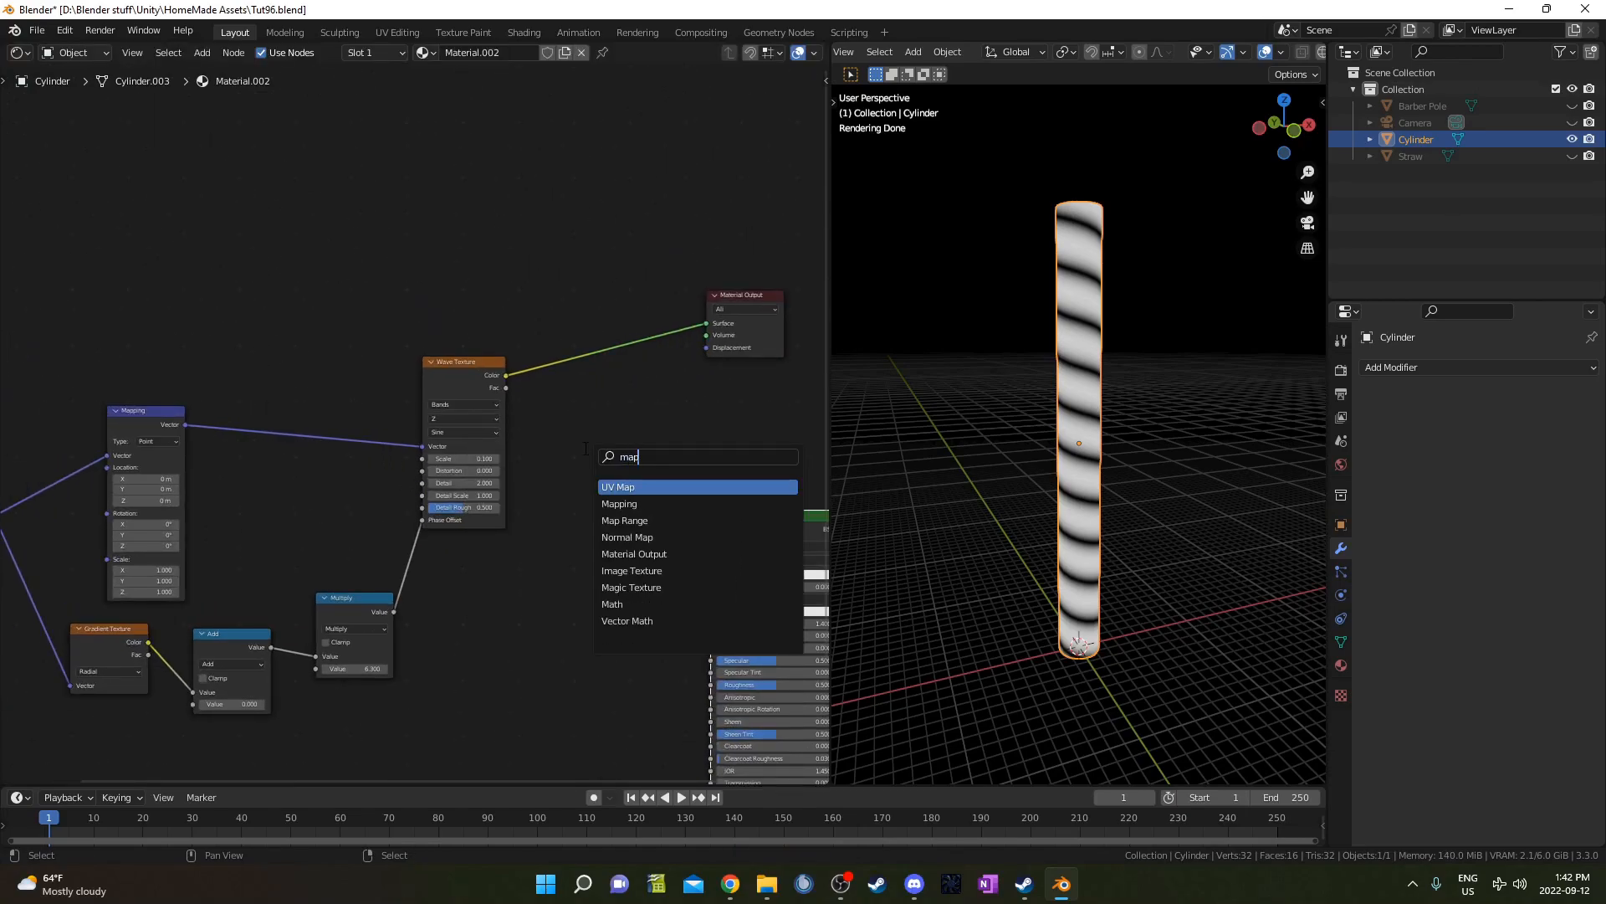
{"action": "key", "text": "Return"}
{"action": "left_click", "coordinate": [555, 335]}
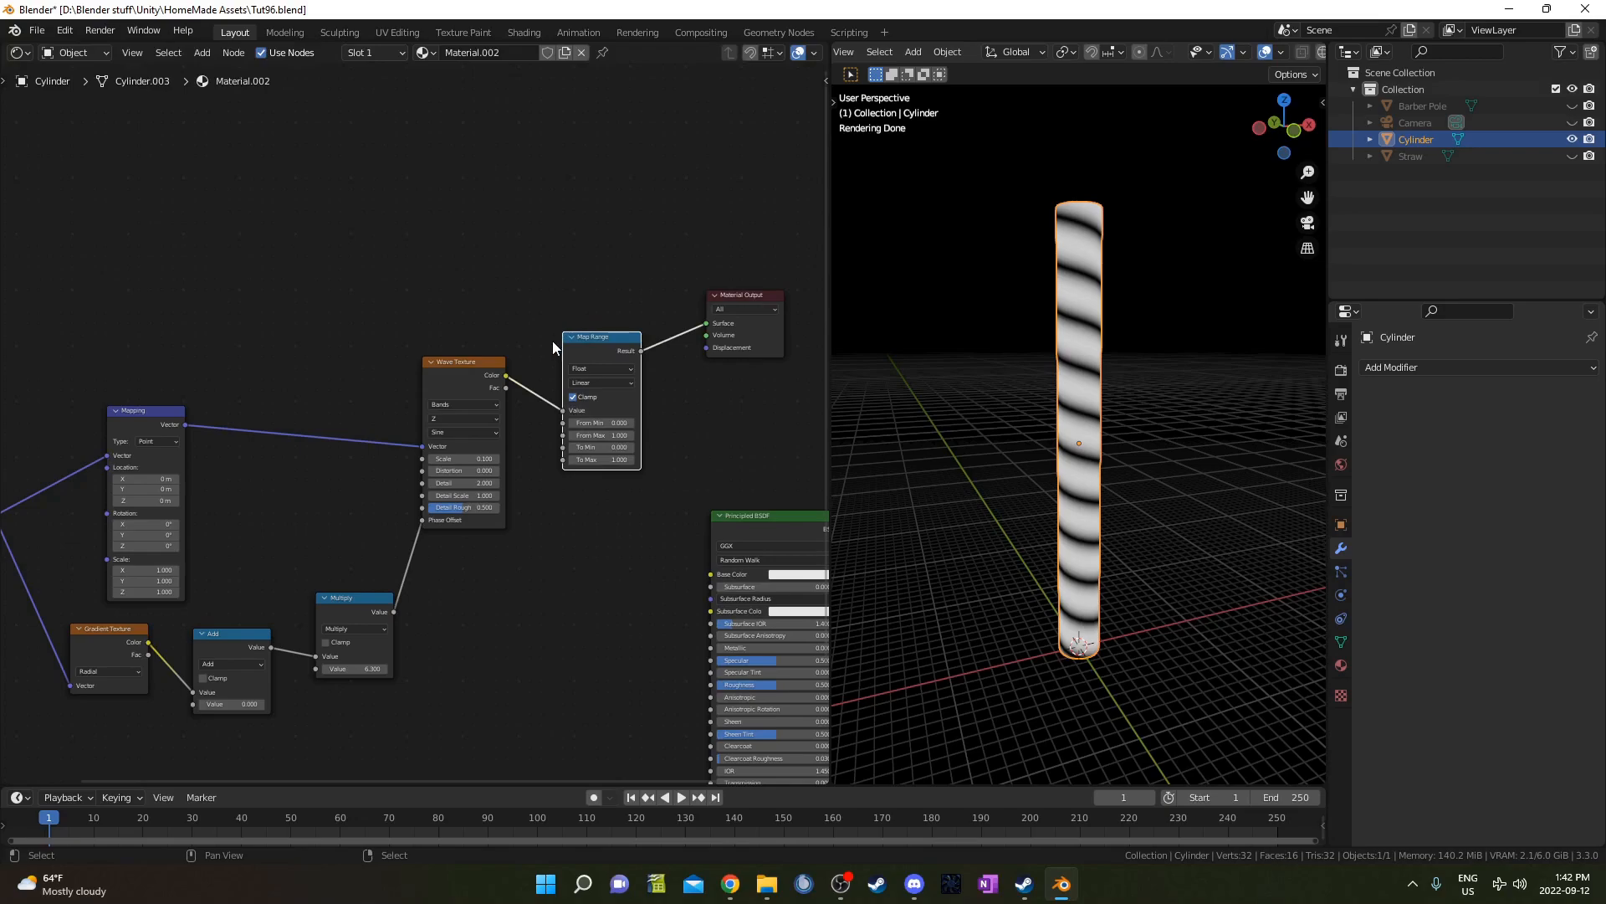
- Try From Min 0.3 and From Max 0 on the Map Range node, and restore the limits to 0 and 1
{"action": "scroll", "coordinate": [554, 334], "scroll_direction": "up", "scroll_amount": 3}
{"action": "left_click_drag", "start_coordinate": [618, 414], "coordinate": [585, 433]}
{"action": "middle_click_drag", "start_coordinate": [257, 487], "coordinate": [375, 520]}
{"action": "scroll", "coordinate": [410, 512], "scroll_direction": "down", "scroll_amount": 1}
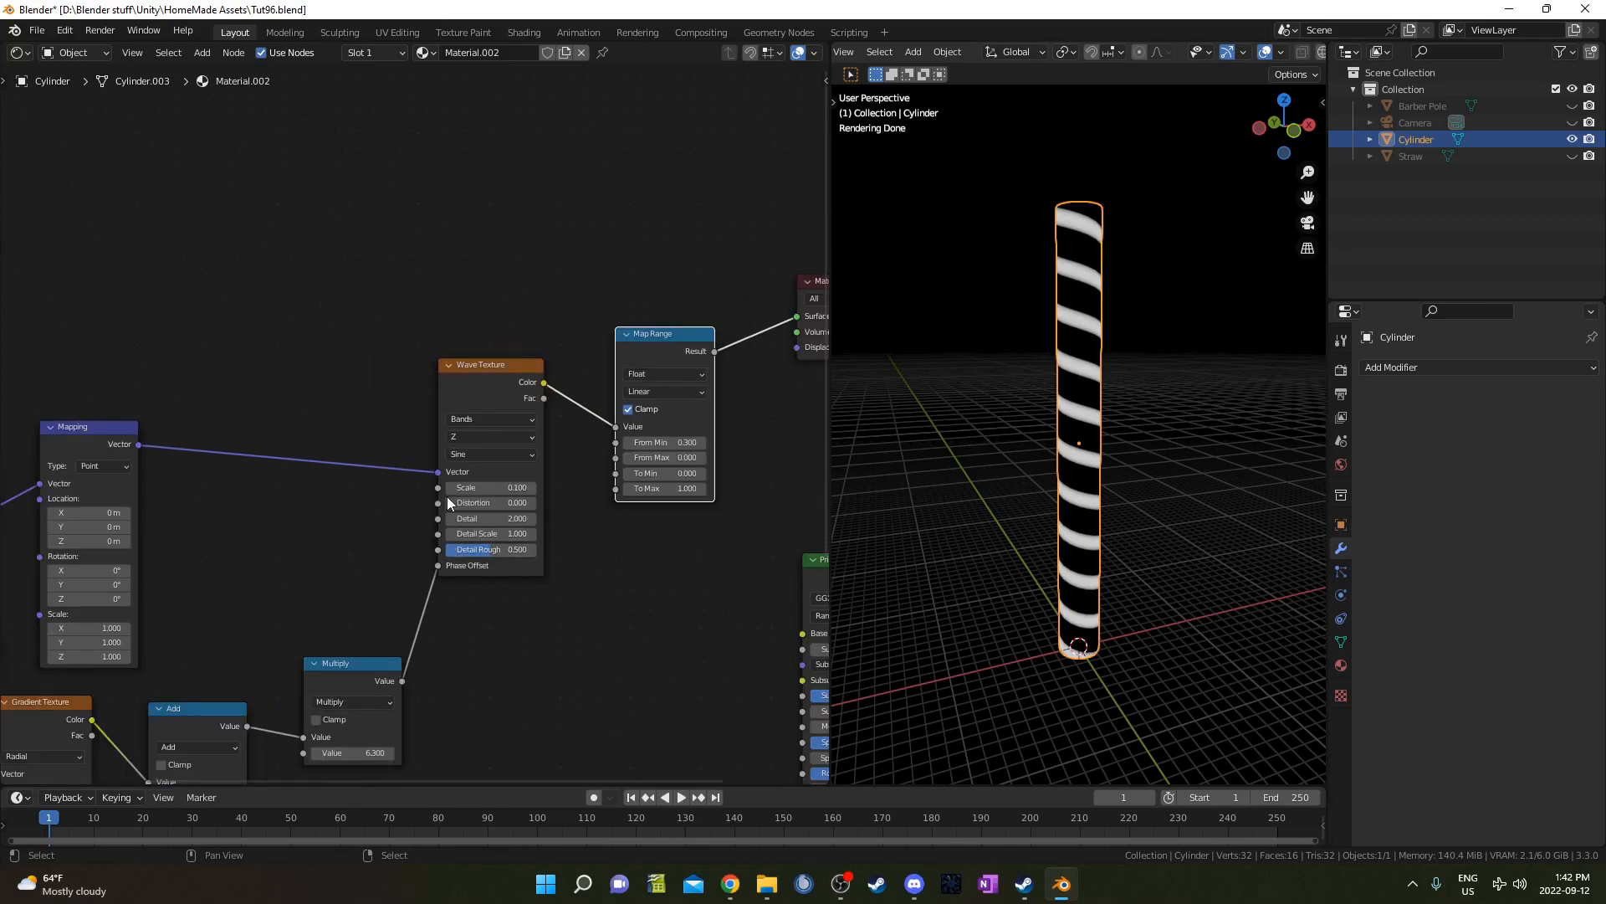
{"action": "scroll", "coordinate": [197, 539], "scroll_direction": "down", "scroll_amount": 1}
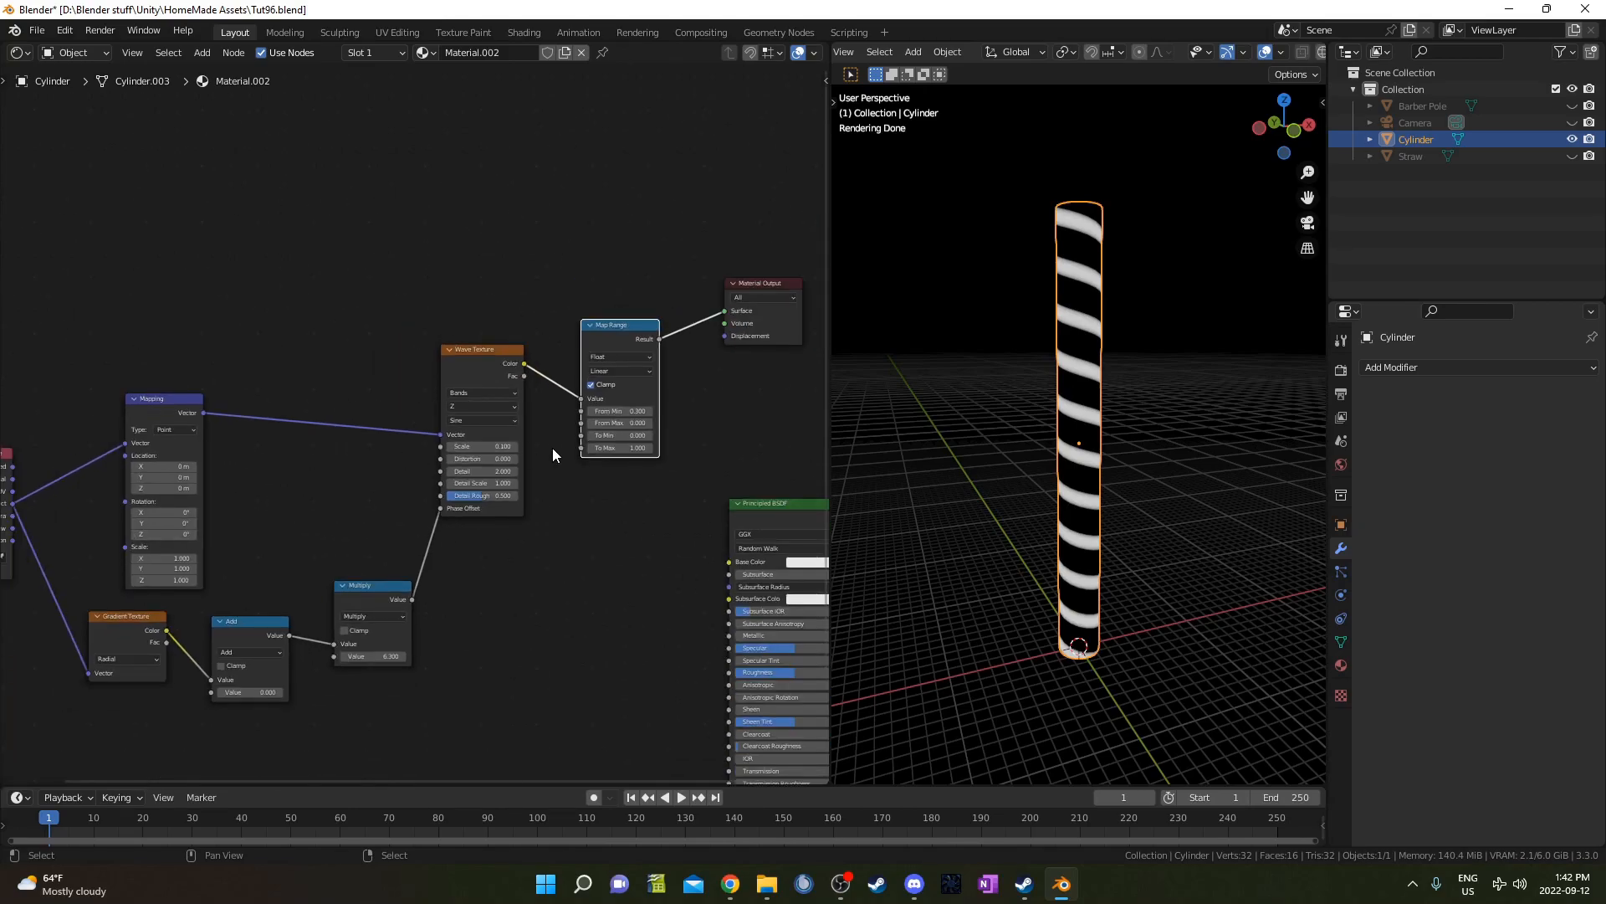
{"action": "type", "text": "0"}
{"action": "key", "text": "Tab"}
{"action": "type", "text": "1"}
{"action": "key", "text": "Return"}
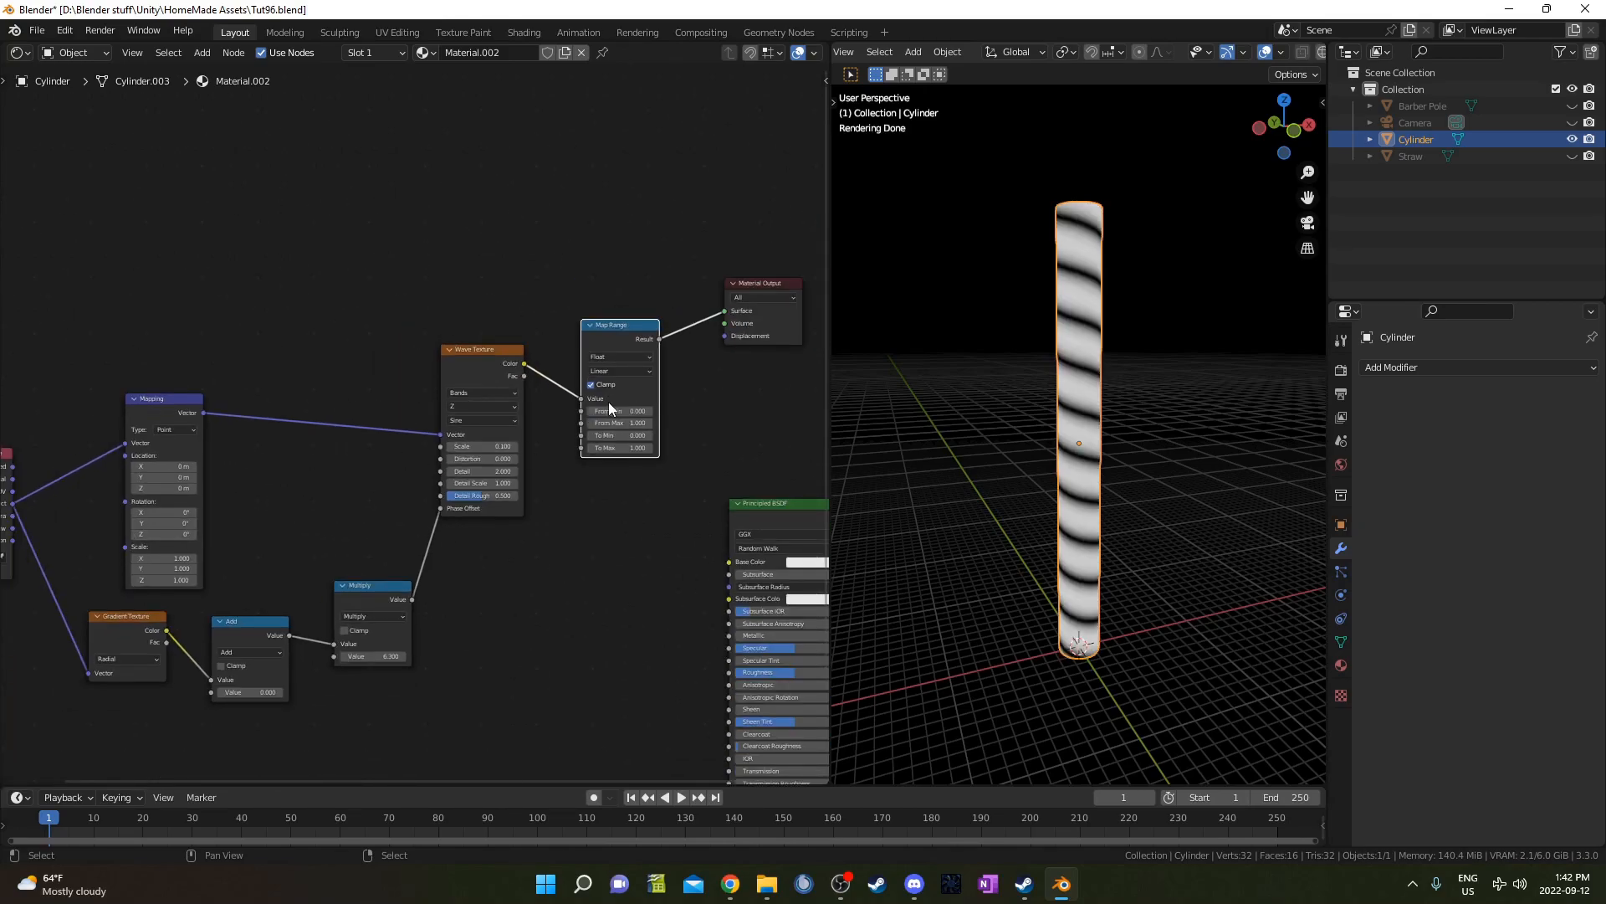
- Feed the Texture Coordinate's Generated output into a new Separate XYZ node and preview its Z output
{"action": "middle_click_drag", "start_coordinate": [96, 457], "coordinate": [276, 453]}
{"action": "left_click", "coordinate": [158, 457], "text": "ctrl+shift"}
{"action": "key", "text": "shift+a"}
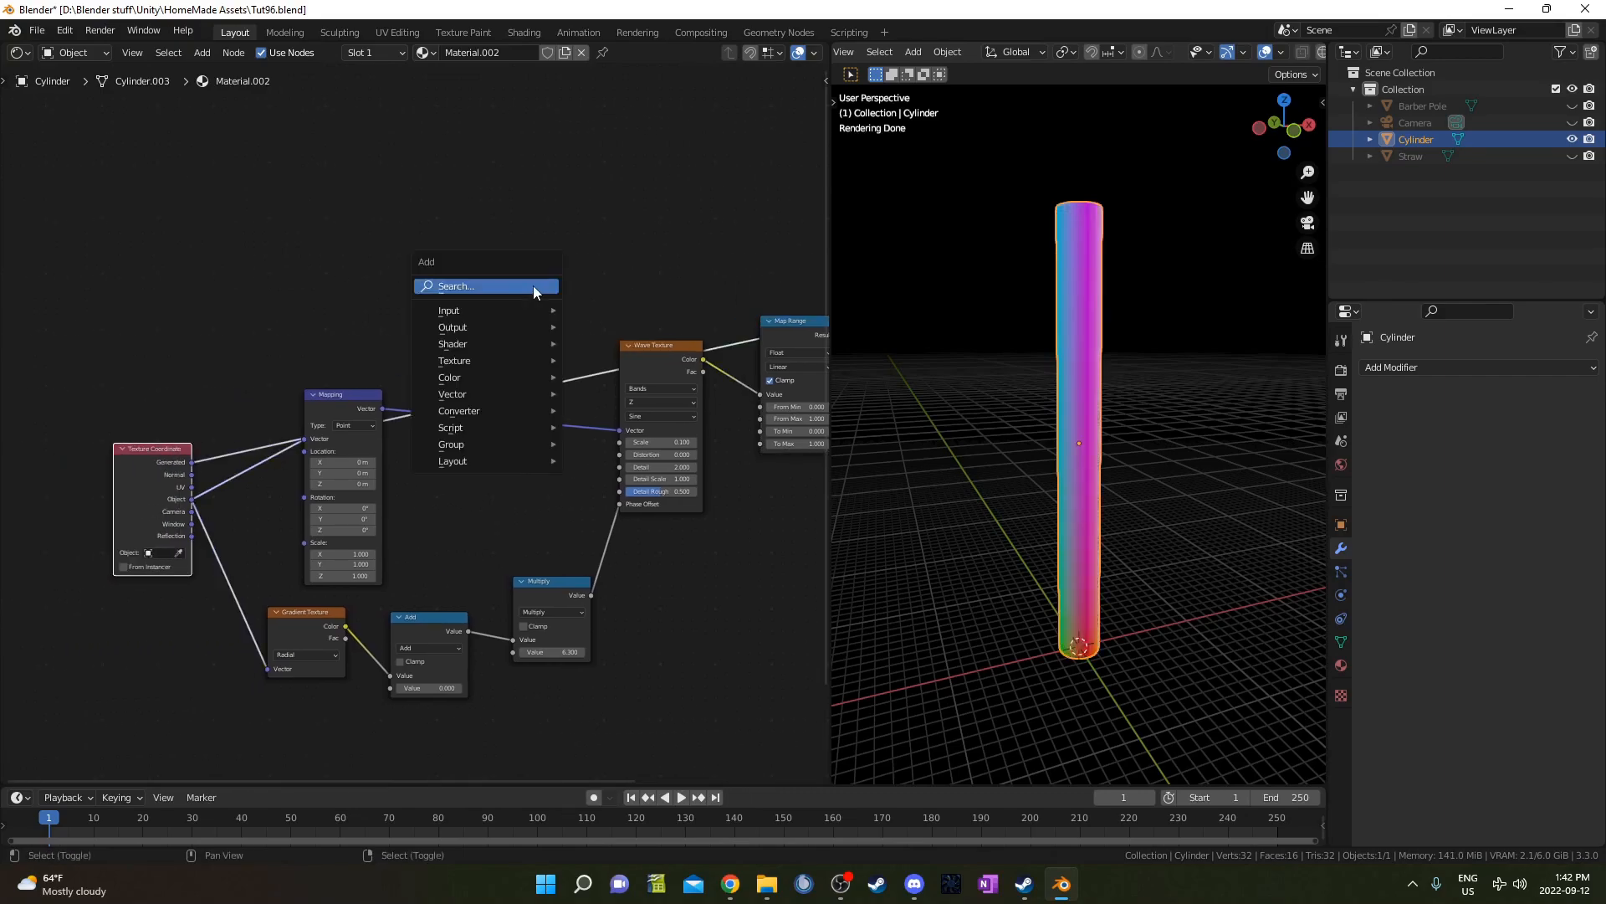
{"action": "left_click", "coordinate": [534, 285]}
{"action": "type", "text": "sep"}
{"action": "key", "text": "Return"}
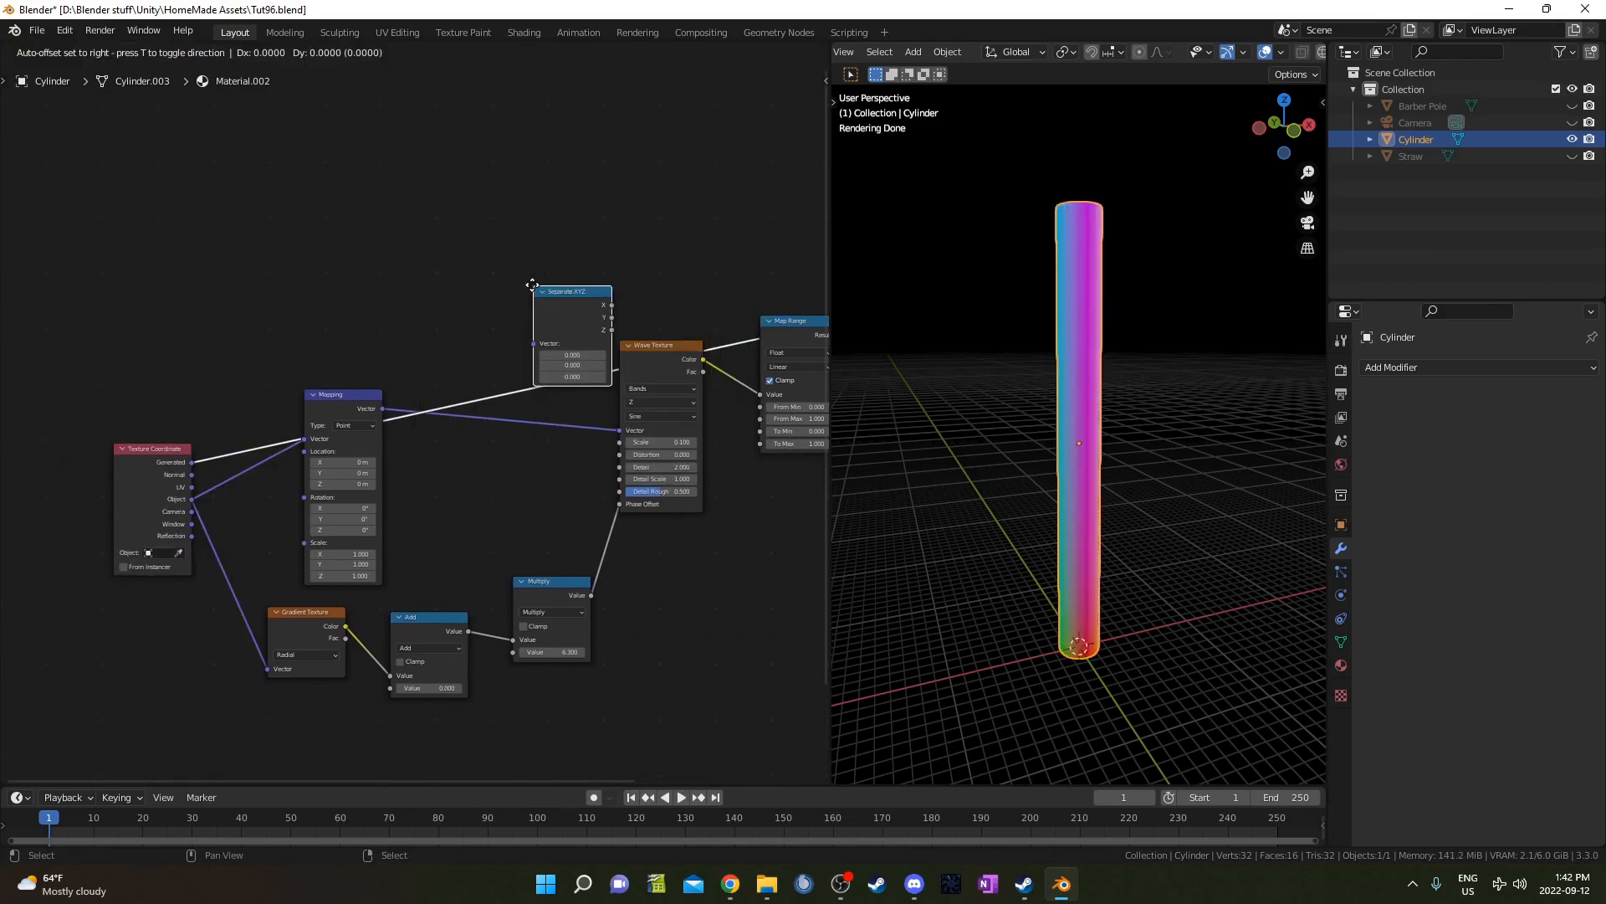
{"action": "left_click", "coordinate": [570, 303]}
{"action": "left_click_drag", "start_coordinate": [570, 301], "coordinate": [396, 150]}
{"action": "left_click", "coordinate": [388, 158], "text": "ctrl+shift"}
{"action": "left_click", "coordinate": [388, 158], "text": "ctrl+shift"}
- Insert an Add math node on the Separate XYZ node's Z output
{"action": "middle_click_drag", "start_coordinate": [532, 249], "coordinate": [512, 325]}
{"action": "key", "text": "shift+a"}
{"action": "left_click", "coordinate": [512, 324]}
{"action": "type", "text": "map"}
{"action": "key", "text": "BackSpace"}
{"action": "key", "text": "BackSpace"}
{"action": "key", "text": "BackSpace"}
{"action": "type", "text": "add"}
{"action": "key", "text": "Return"}
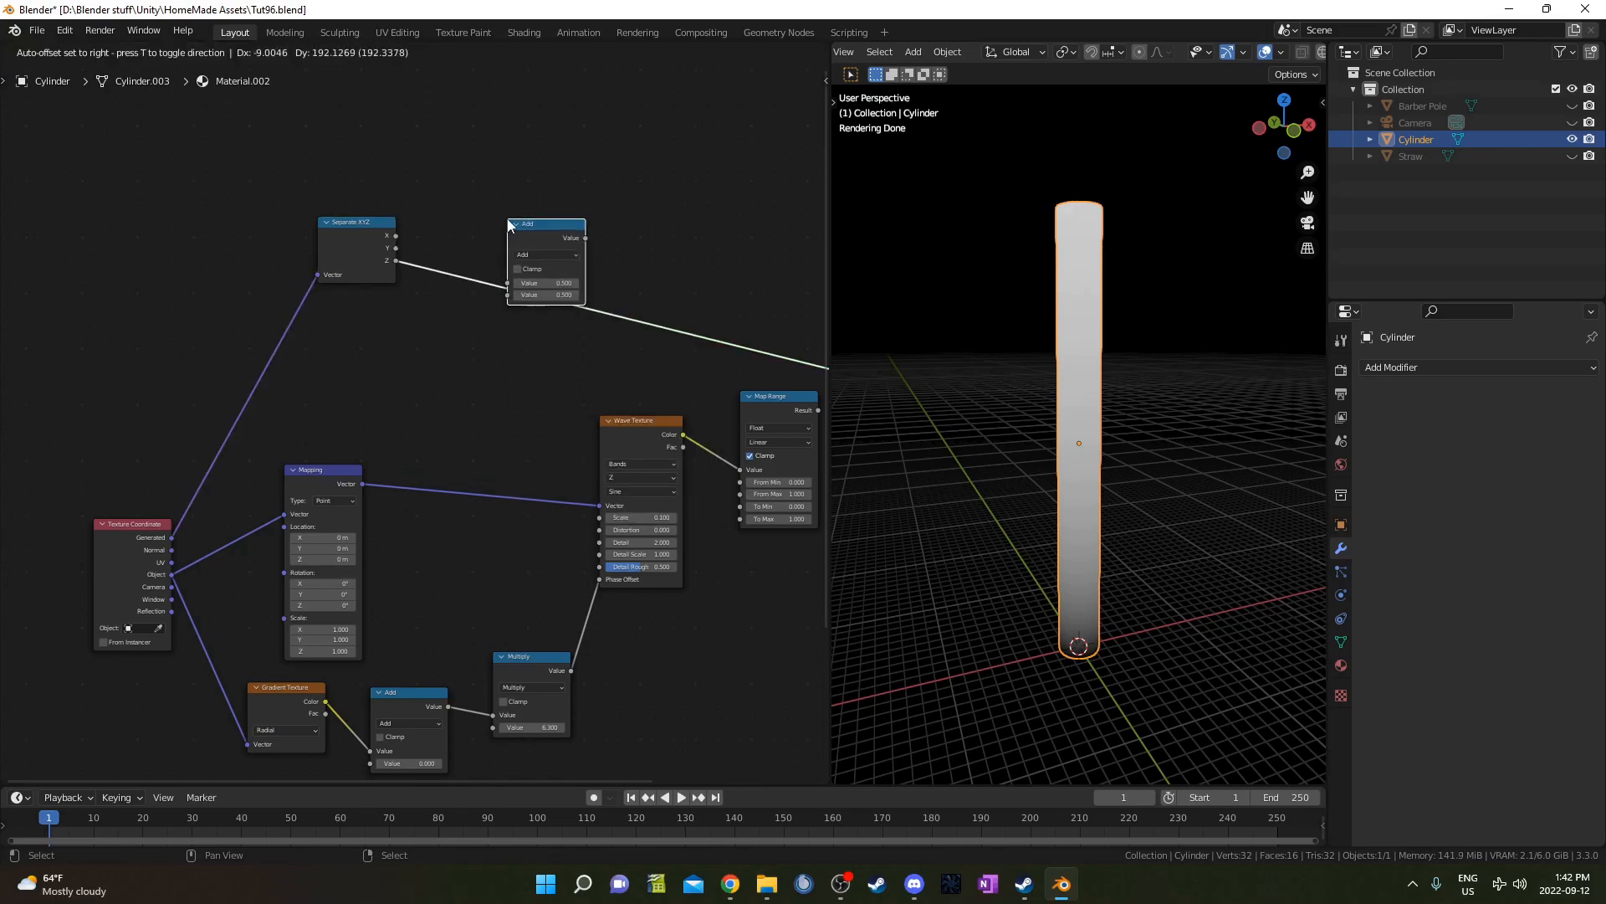
{"action": "left_click", "coordinate": [507, 220]}
- Line up the Separate XYZ and Add nodes and change the Add operation to Multiply
{"action": "left_click_drag", "start_coordinate": [339, 224], "coordinate": [304, 282]}
{"action": "left_click_drag", "start_coordinate": [555, 224], "coordinate": [524, 276]}
{"action": "scroll", "coordinate": [524, 276], "scroll_direction": "up", "scroll_amount": 2}
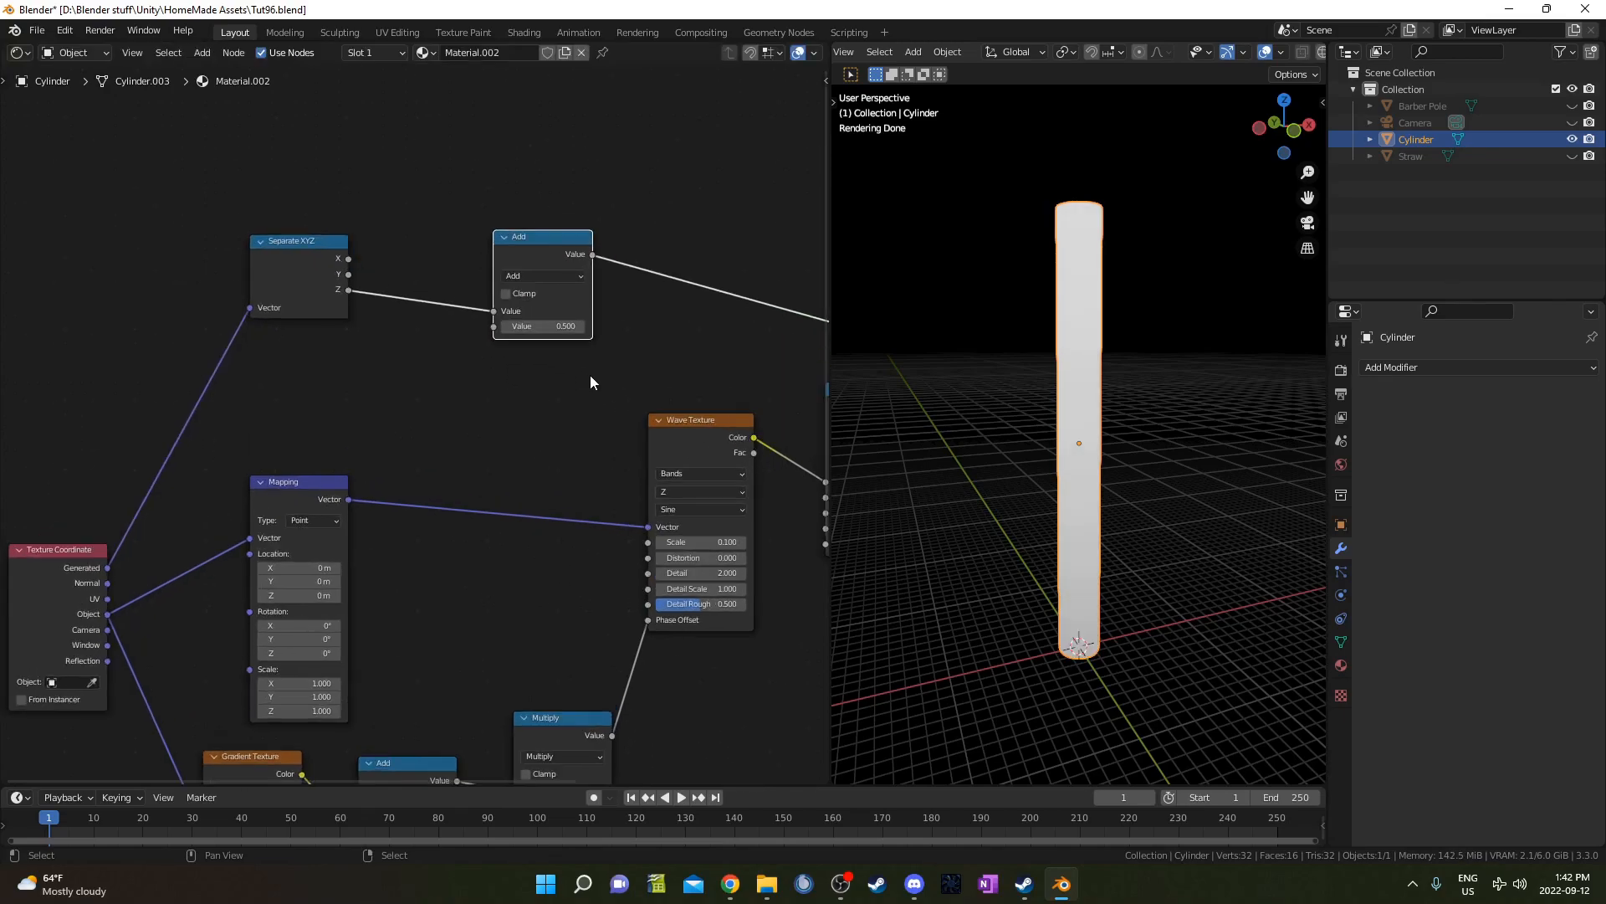
{"action": "left_click", "coordinate": [548, 275]}
{"action": "left_click", "coordinate": [550, 346]}
- Duplicate the upper Multiply node directly after itself in the chain and set the copy to Subtract
{"action": "middle_click_drag", "start_coordinate": [569, 358], "coordinate": [364, 409]}
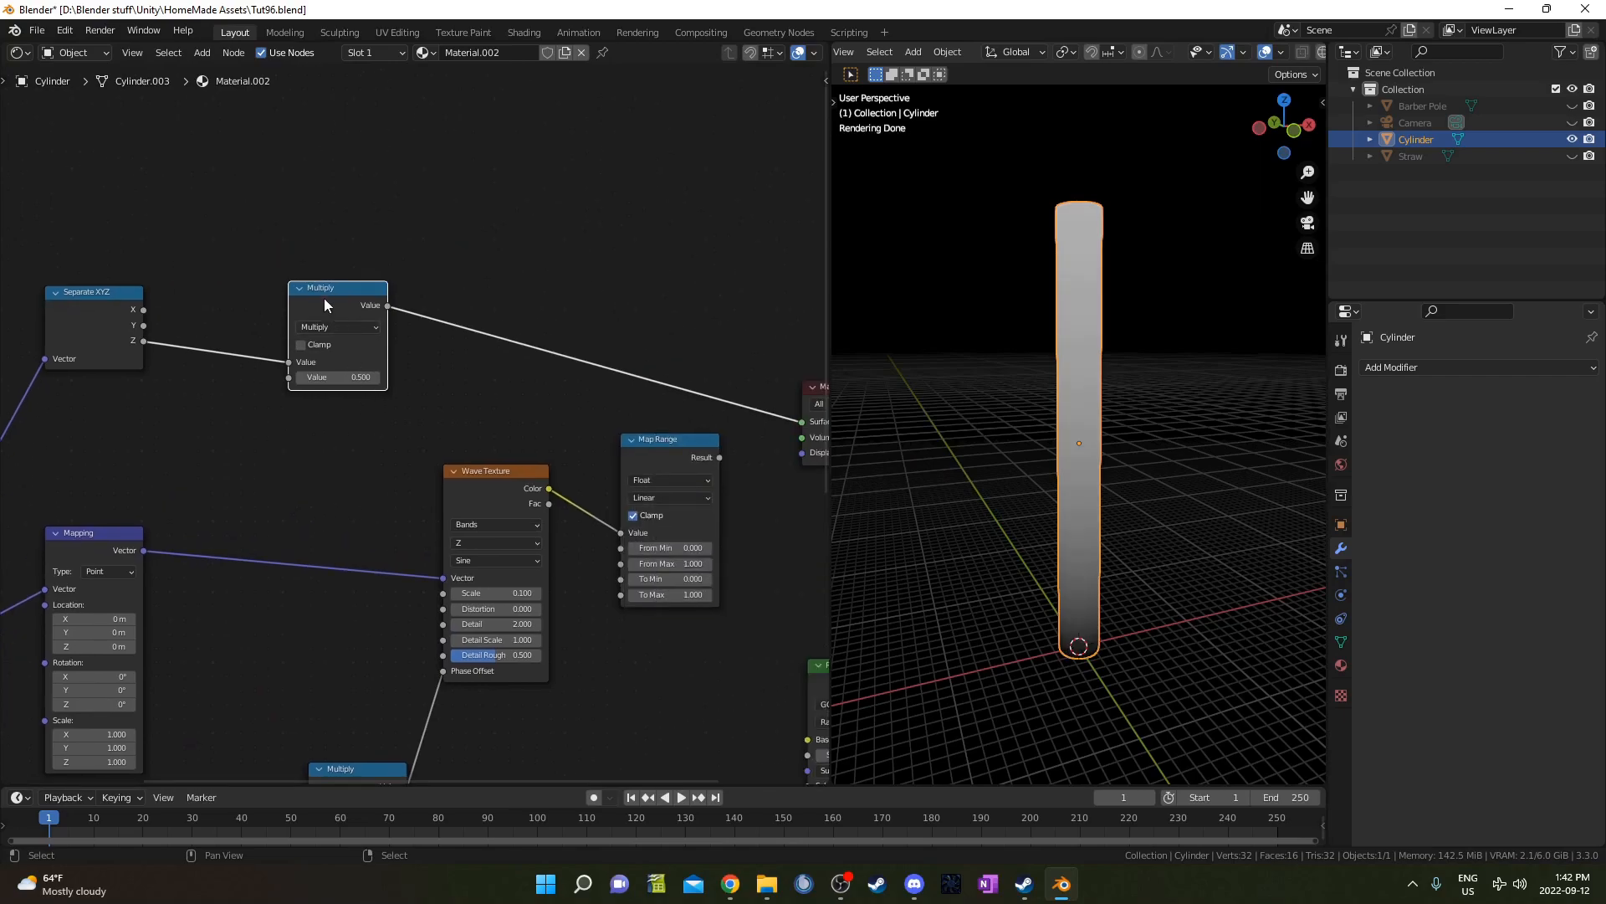
{"action": "key", "text": "shift+d"}
{"action": "left_click", "coordinate": [507, 296]}
{"action": "left_click", "coordinate": [520, 326]}
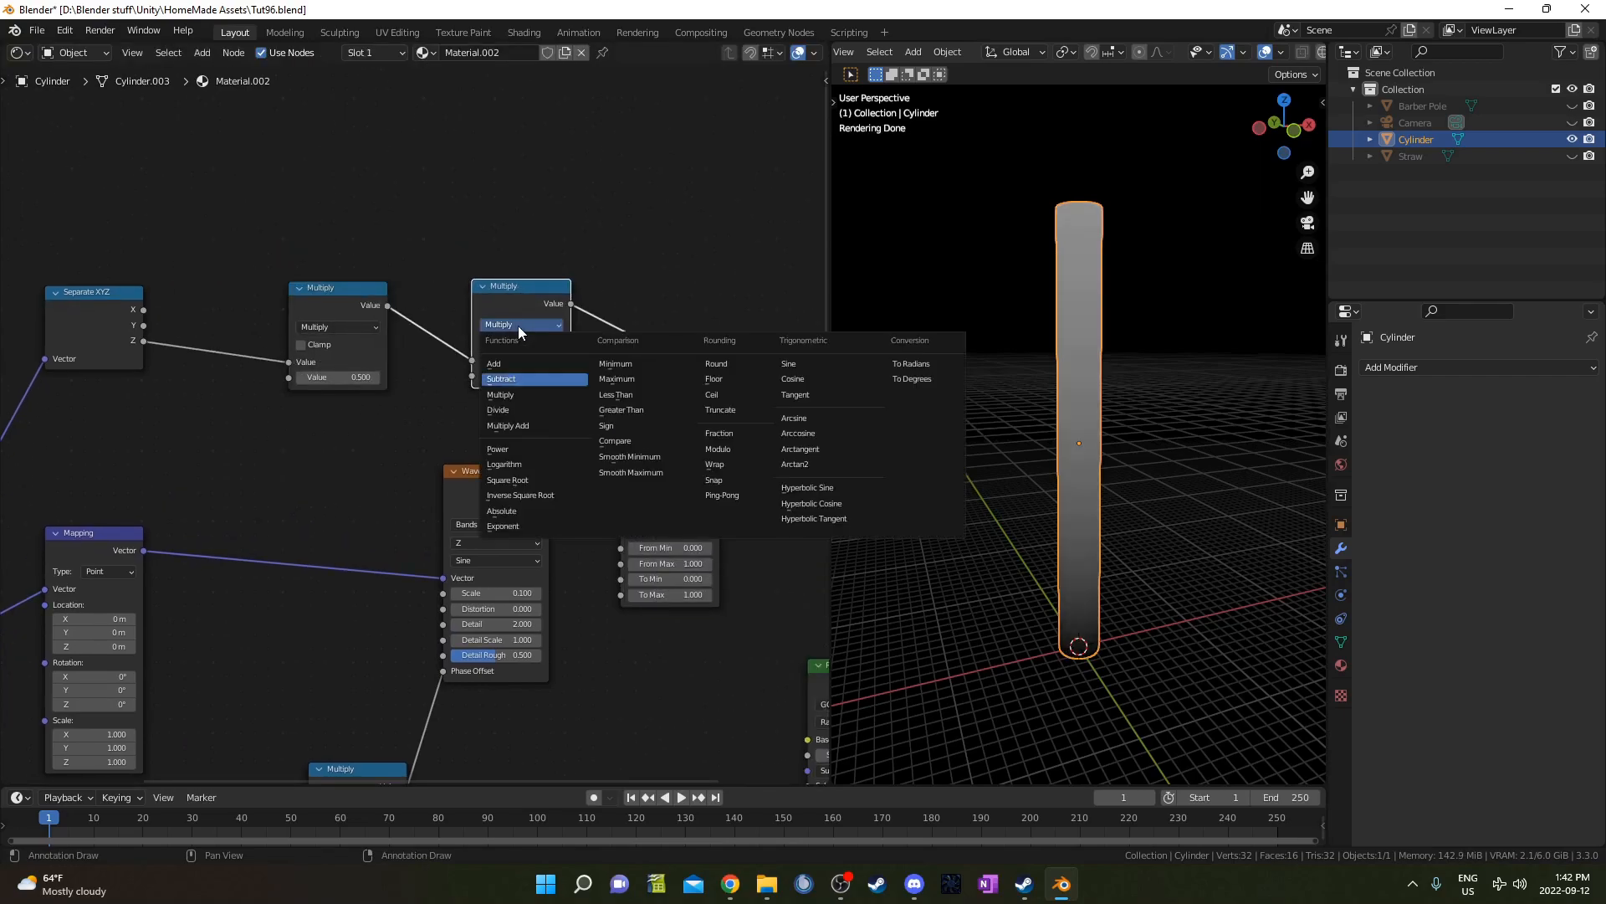
{"action": "left_click", "coordinate": [536, 370]}
- Set the upper Multiply node's value to 2 and align it with the Subtract node
{"action": "middle_click_drag", "start_coordinate": [544, 370], "coordinate": [491, 378]}
{"action": "left_click_drag", "start_coordinate": [274, 308], "coordinate": [264, 291]}
{"action": "left_click", "coordinate": [272, 368]}
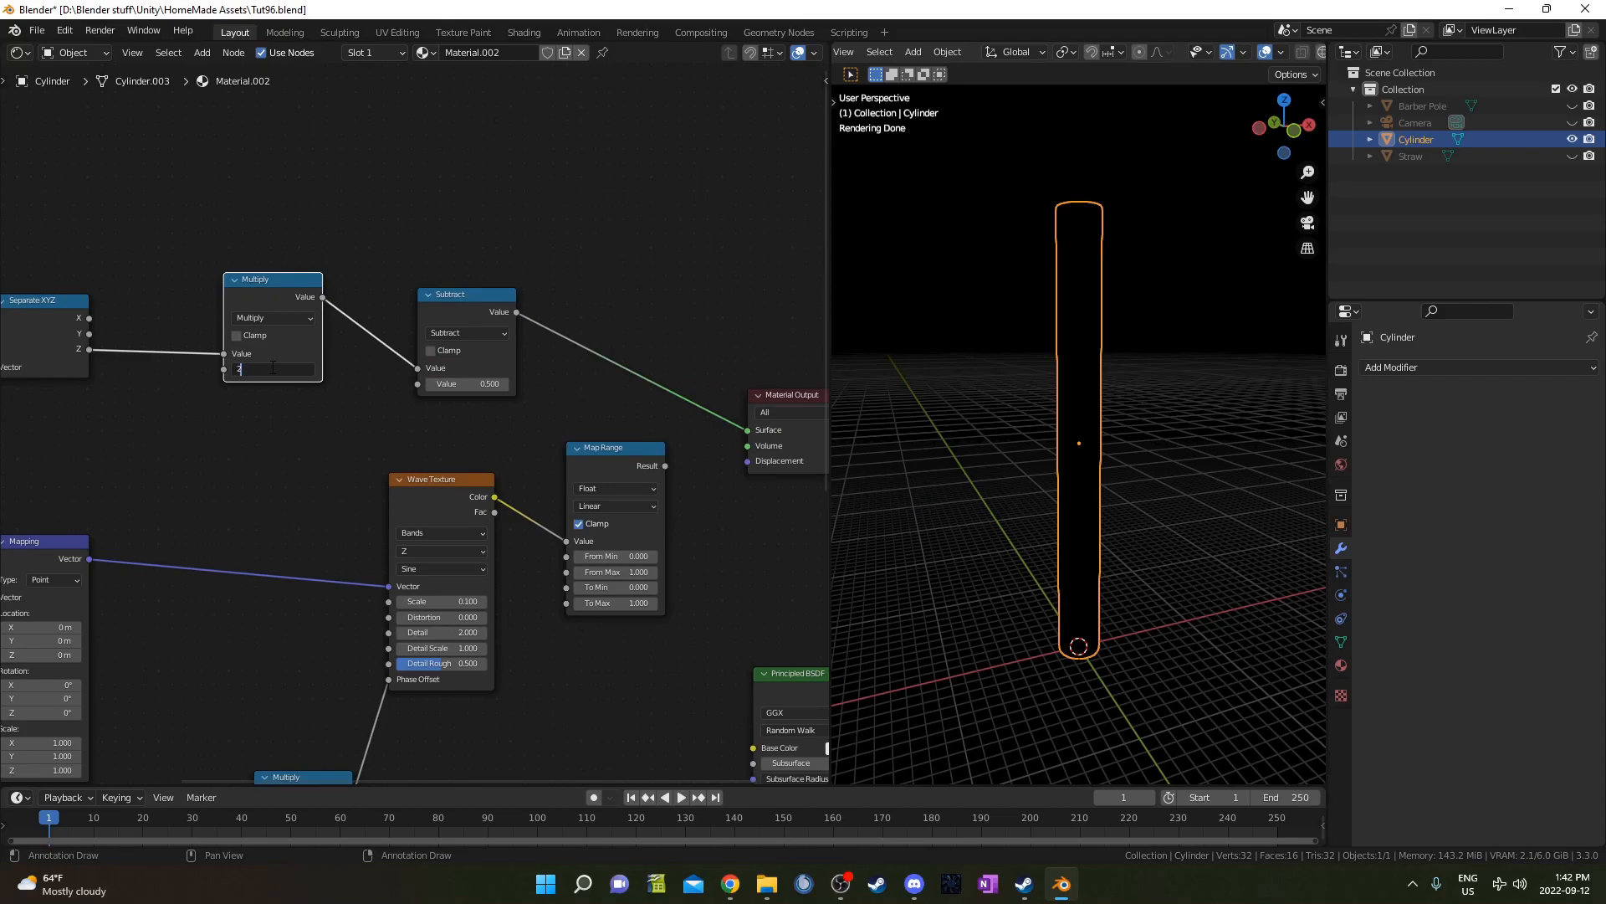
{"action": "key", "text": "Return"}
{"action": "middle_click_drag", "start_coordinate": [222, 415], "coordinate": [238, 398]}
{"action": "left_click_drag", "start_coordinate": [449, 278], "coordinate": [440, 262]}
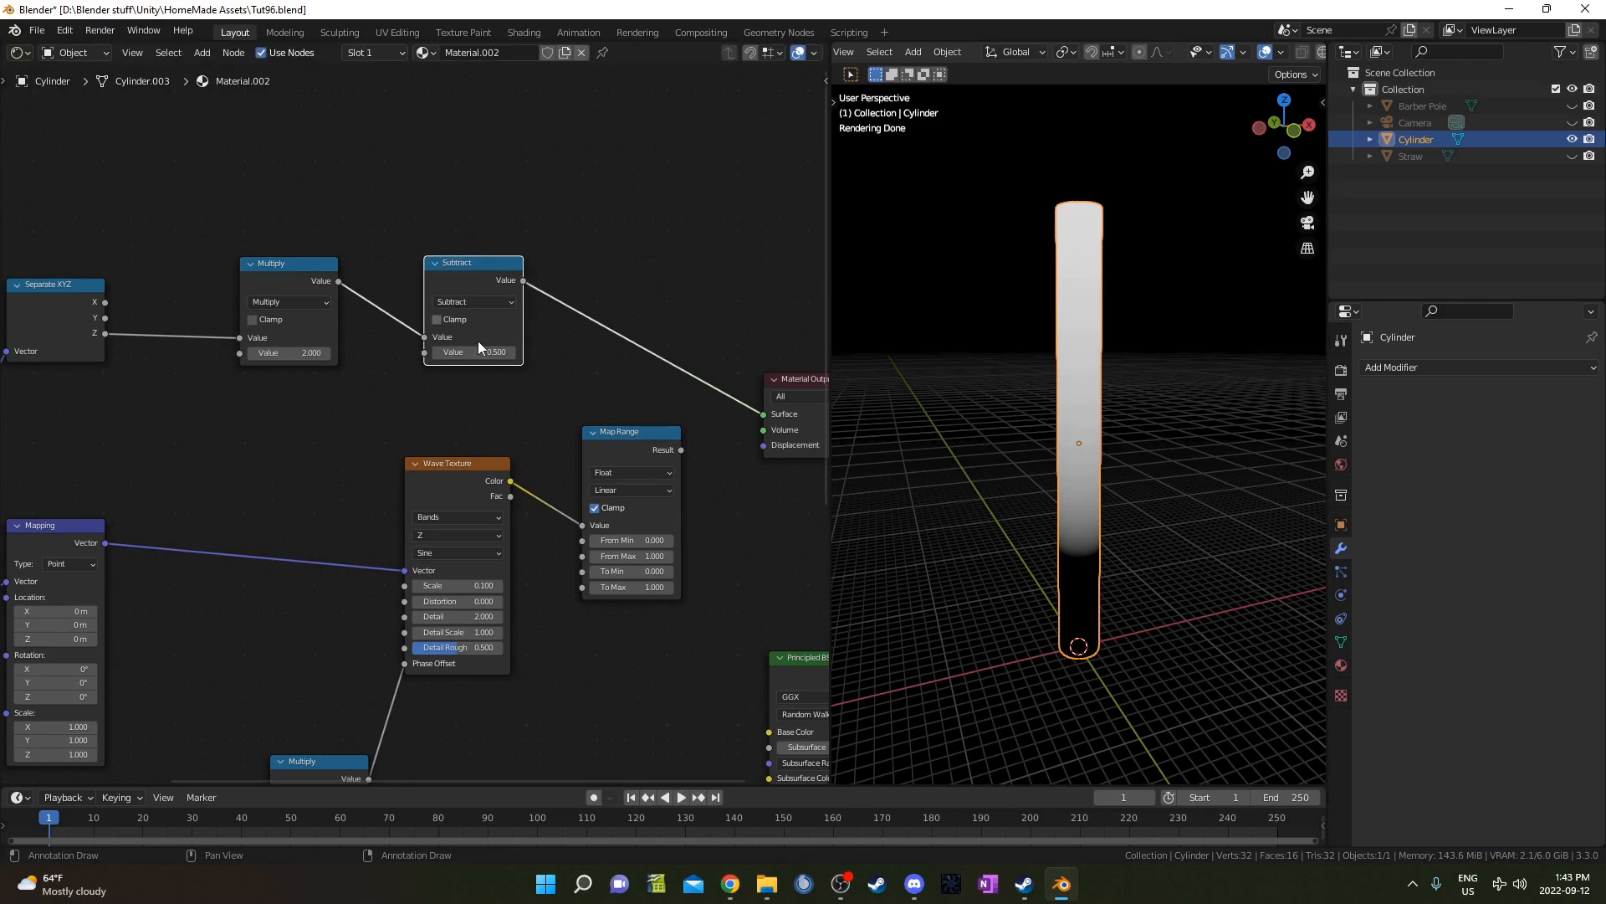
- Link the Multiply value to the Map Range's From Max and the Subtract value to its From Min, and preview the Map Range
{"action": "left_click_drag", "start_coordinate": [338, 283], "coordinate": [585, 556]}
{"action": "left_click_drag", "start_coordinate": [610, 454], "coordinate": [627, 443]}
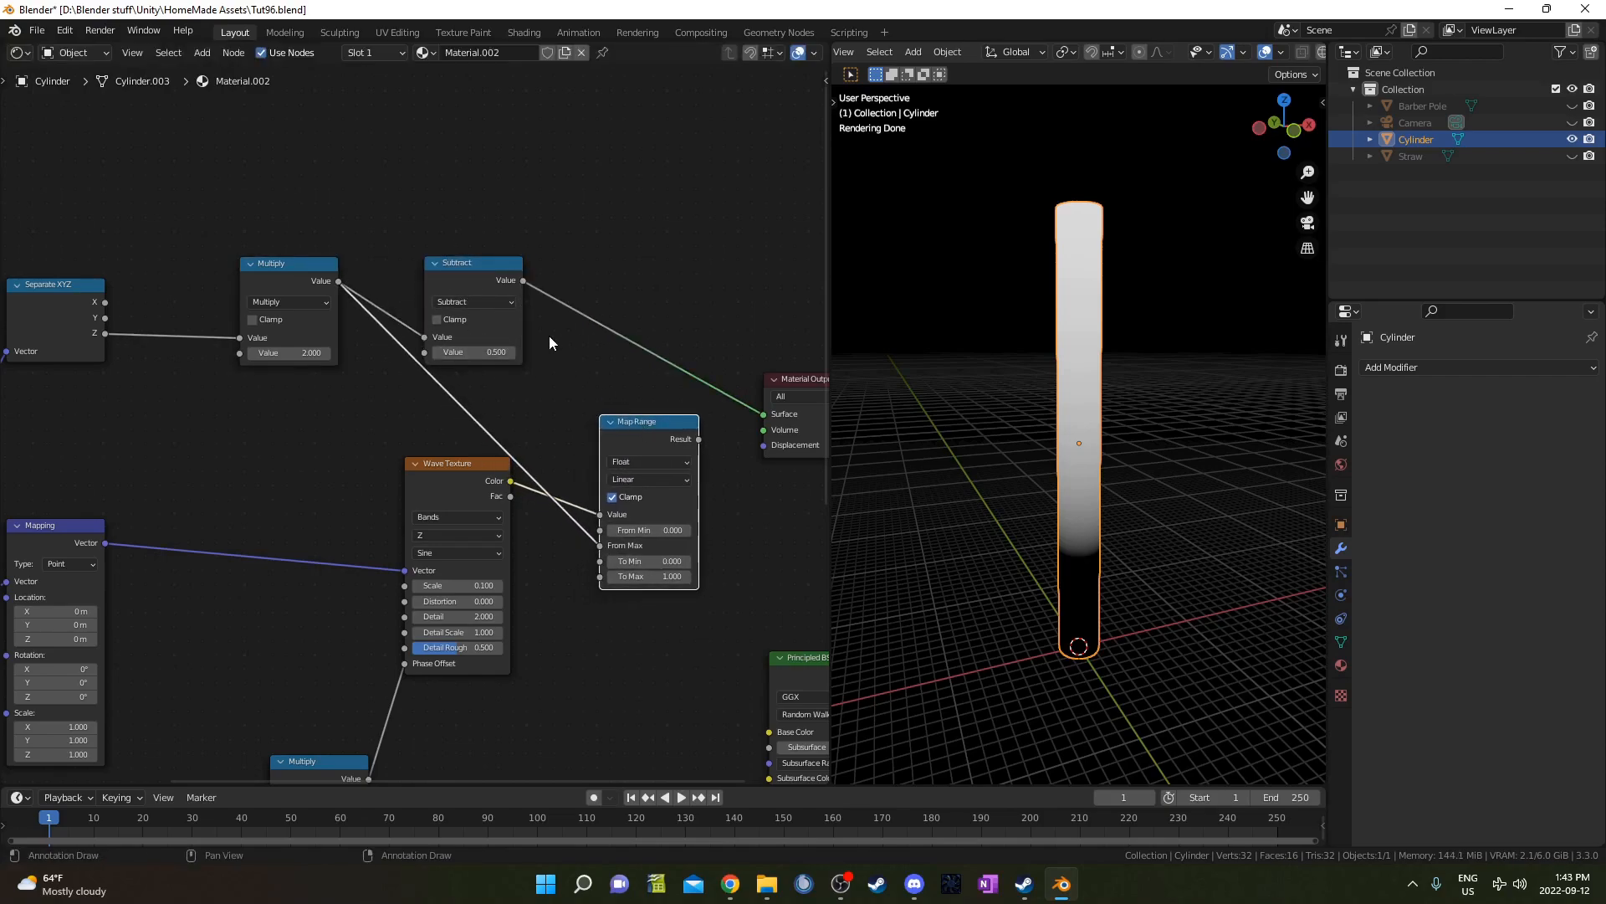
{"action": "left_click_drag", "start_coordinate": [522, 281], "coordinate": [594, 402]}
{"action": "left_click_drag", "start_coordinate": [604, 534], "coordinate": [600, 529]}
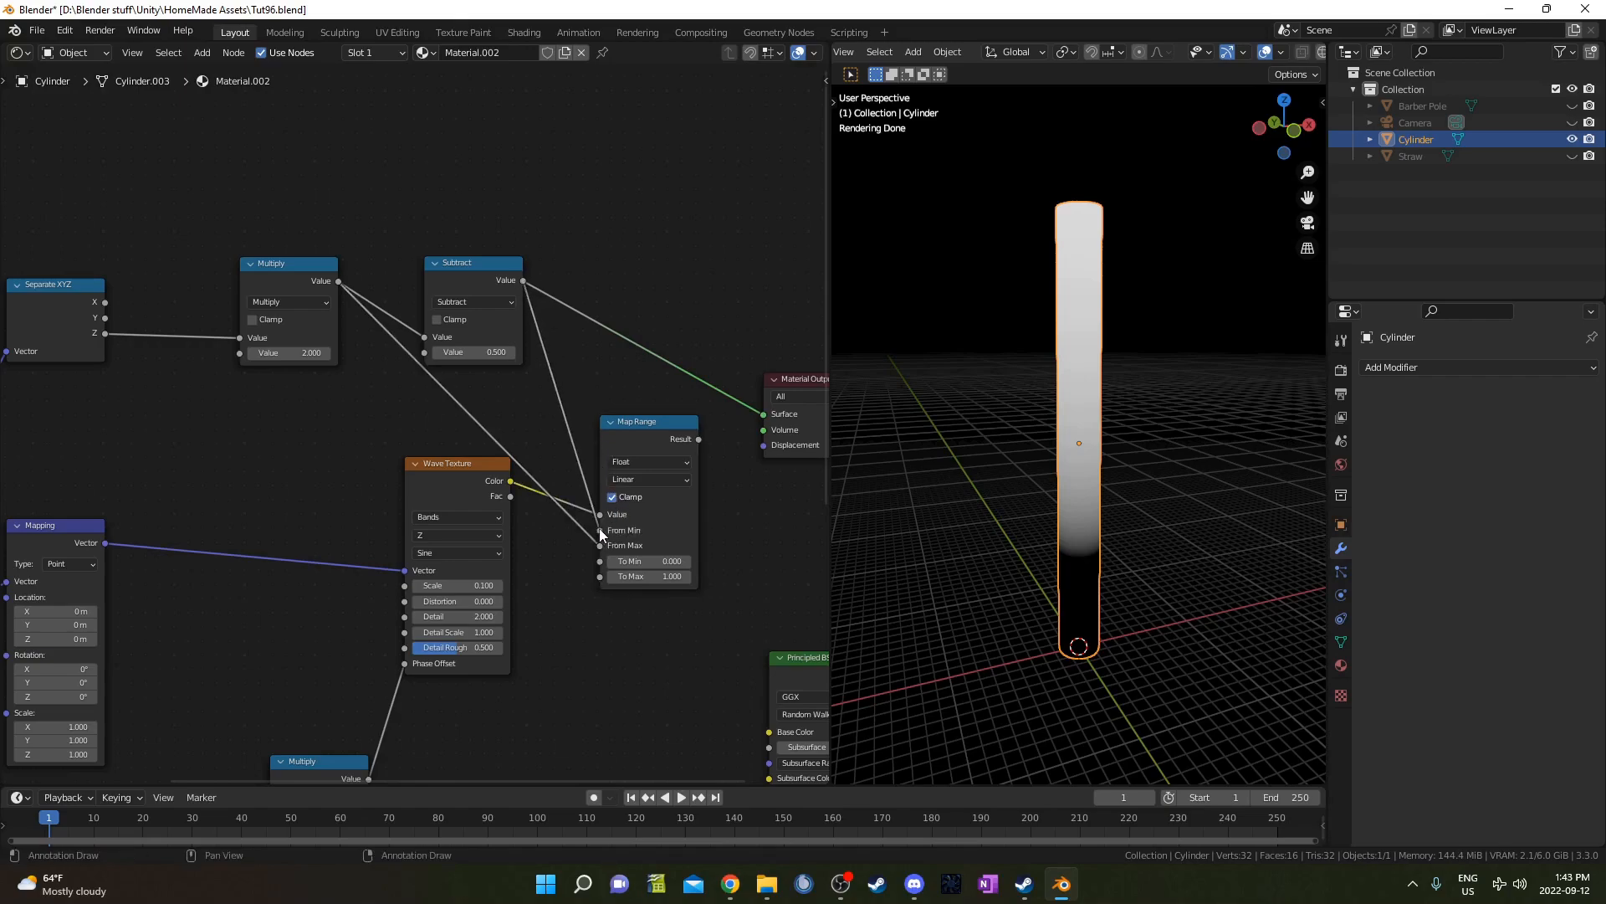
{"action": "middle_click_drag", "start_coordinate": [645, 455], "coordinate": [469, 415]}
{"action": "left_click", "coordinate": [464, 396], "text": "ctrl+shift"}
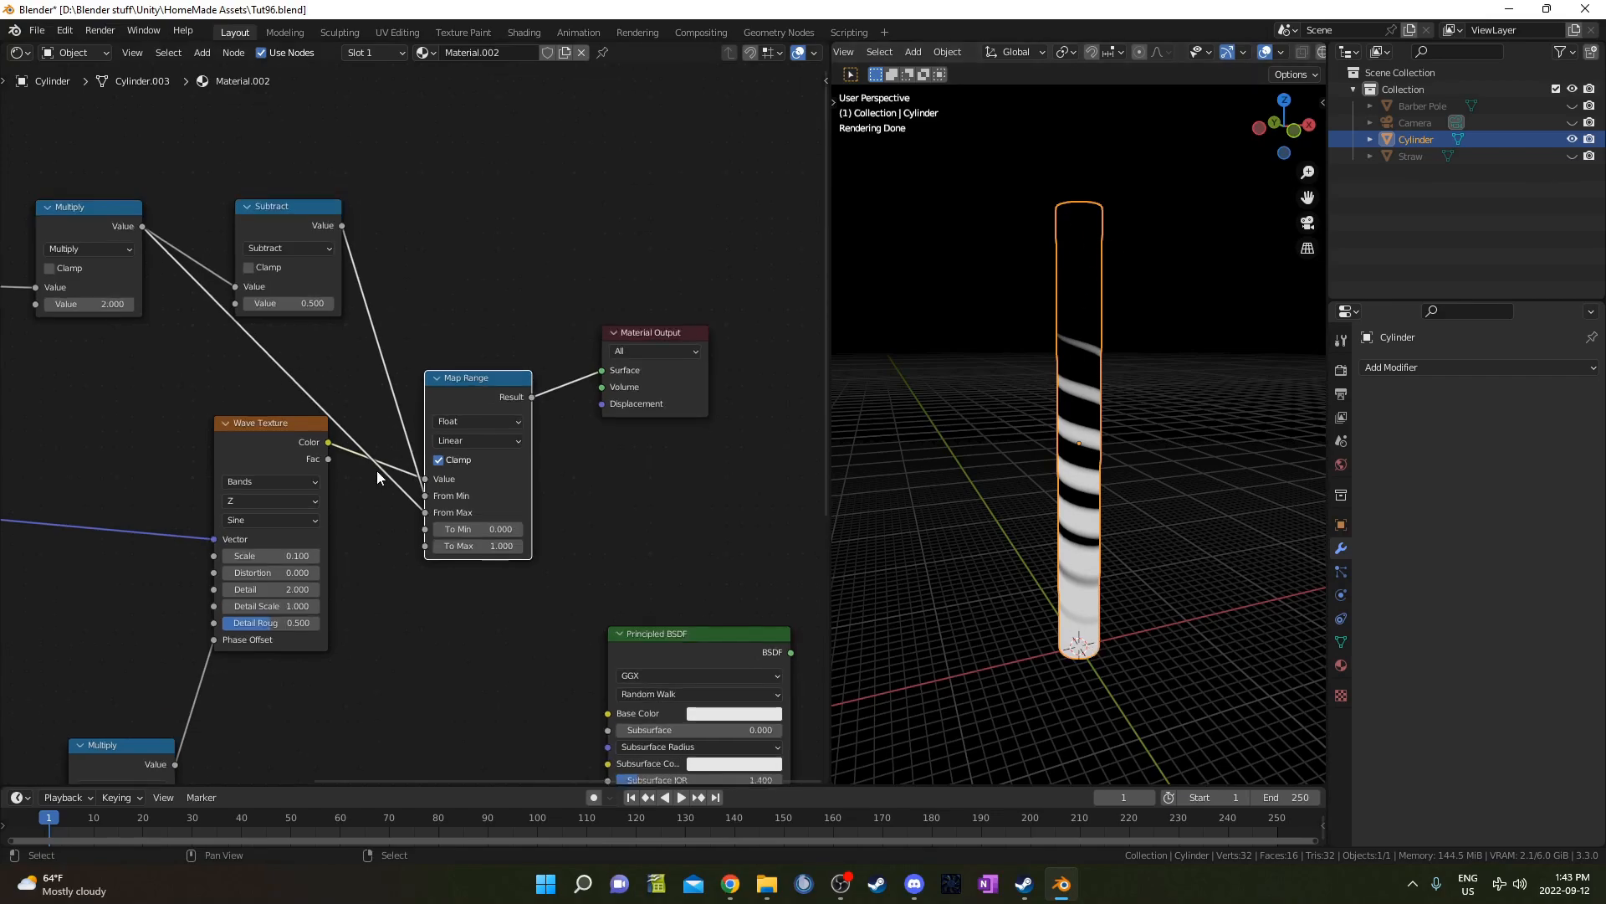
- Set the Subtract node's value to 0.004 to sharpen the stripe edges
{"action": "scroll", "coordinate": [377, 470], "scroll_direction": "up", "scroll_amount": 1}
{"action": "type", "text": ".00"}
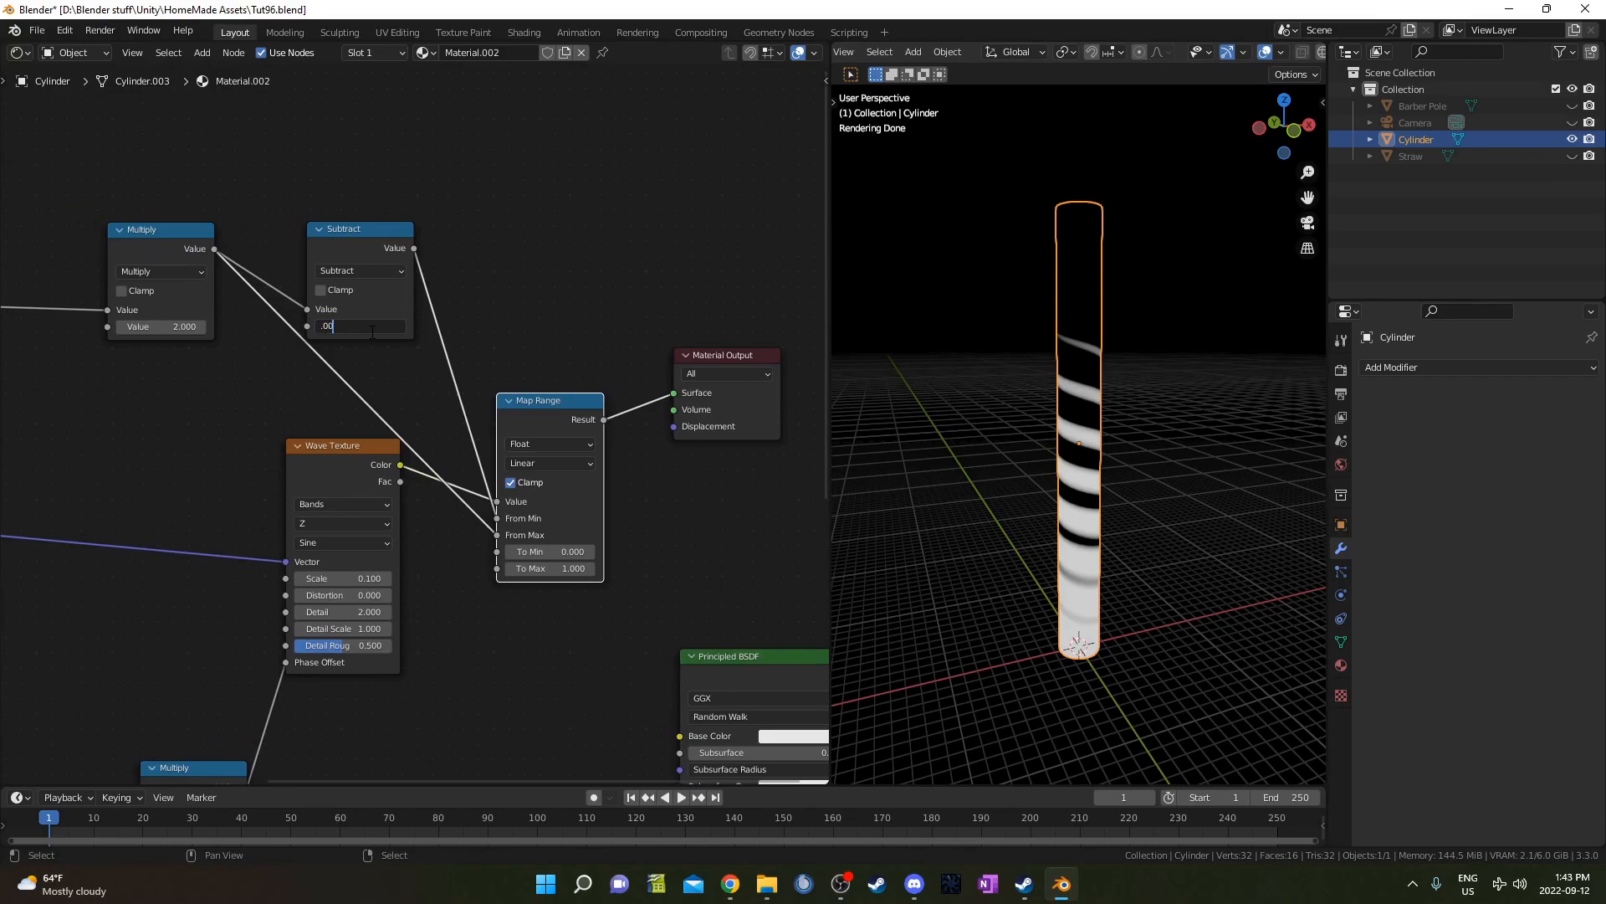
{"action": "type", "text": "4"}
{"action": "key", "text": "Return"}
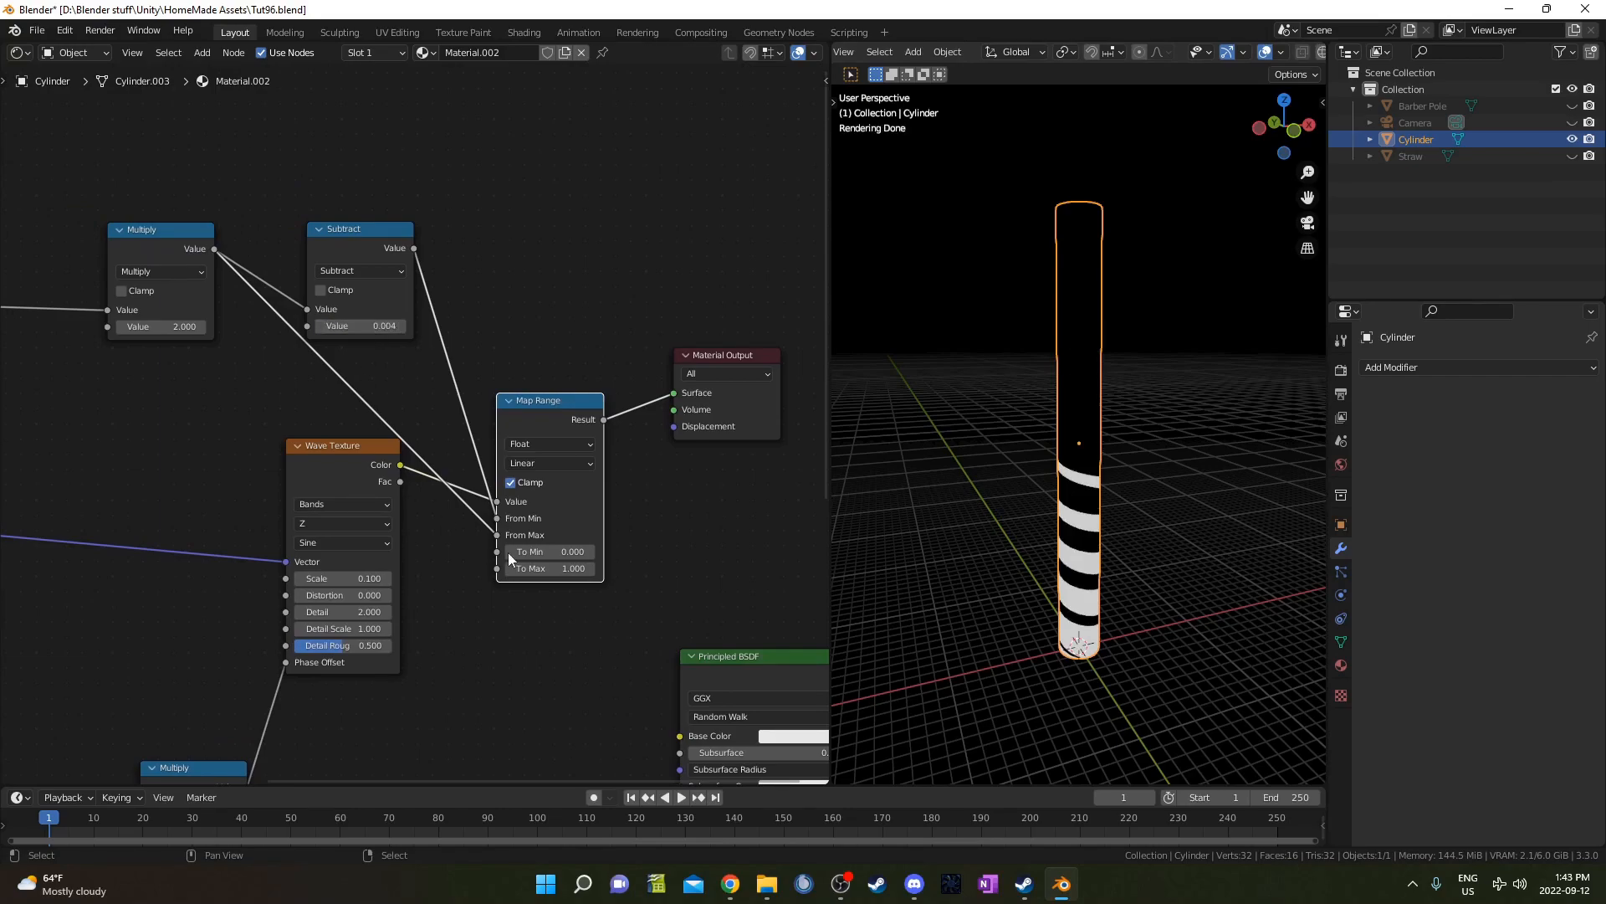
- Try different values on the upper Multiply node, including 0.1 and 0.74, to test the stripe thickness
{"action": "middle_click_drag", "start_coordinate": [494, 555], "coordinate": [545, 510]}
{"action": "middle_click_drag", "start_coordinate": [1079, 603], "coordinate": [1096, 597]}
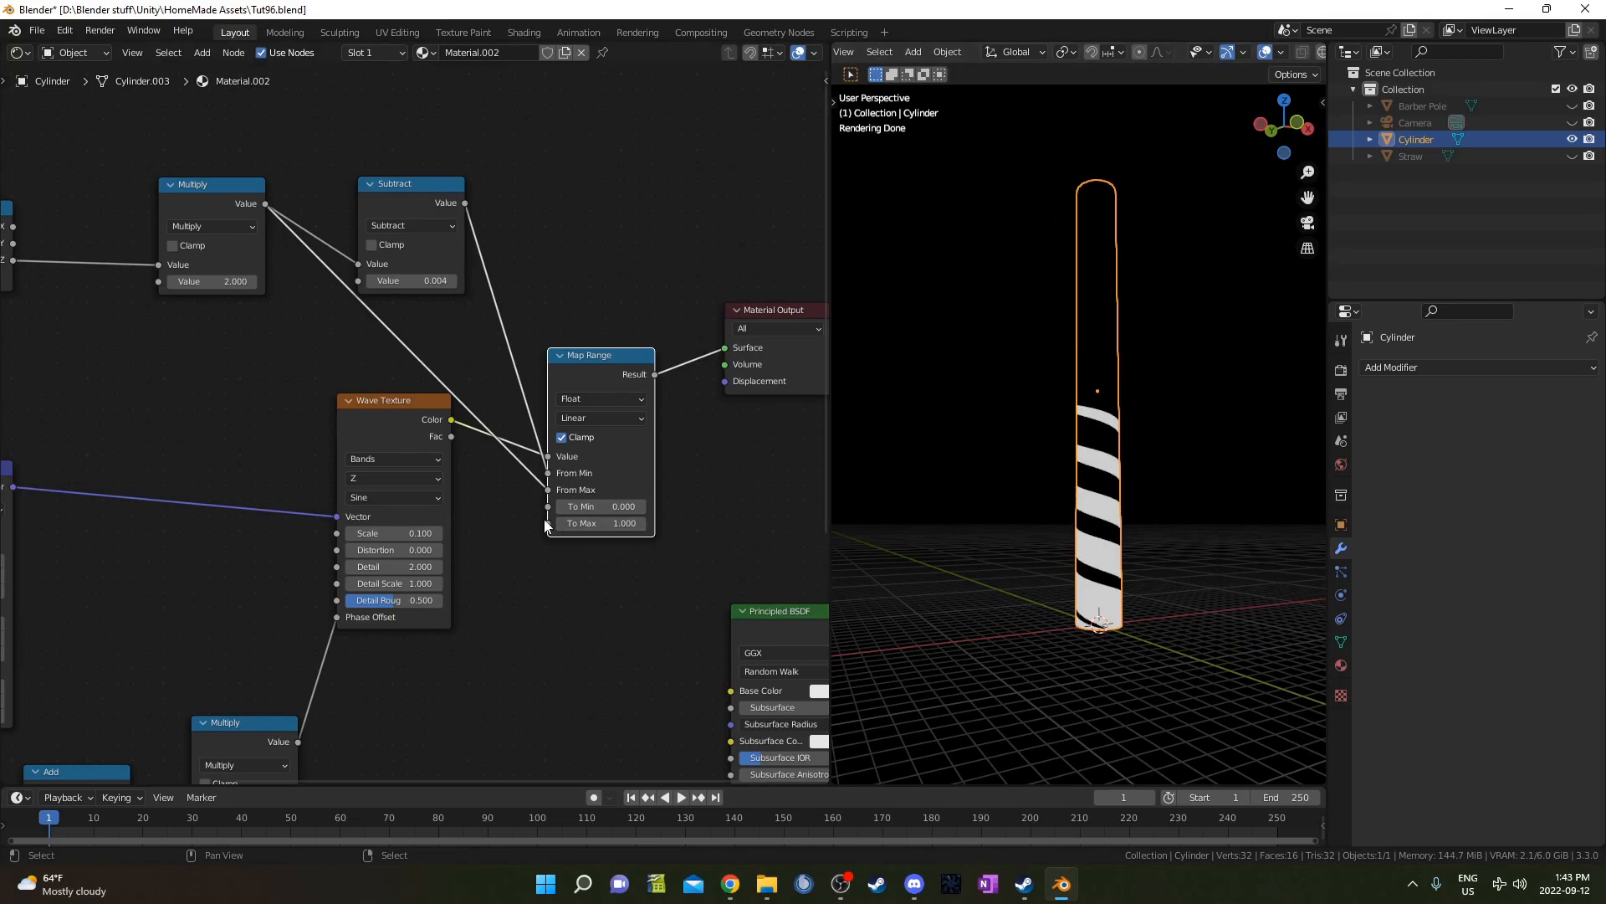
{"action": "middle_click_drag", "start_coordinate": [320, 333], "coordinate": [353, 383]}
{"action": "left_click", "coordinate": [235, 332]}
{"action": "type", "text": "0.1"}
{"action": "key", "text": "Return"}
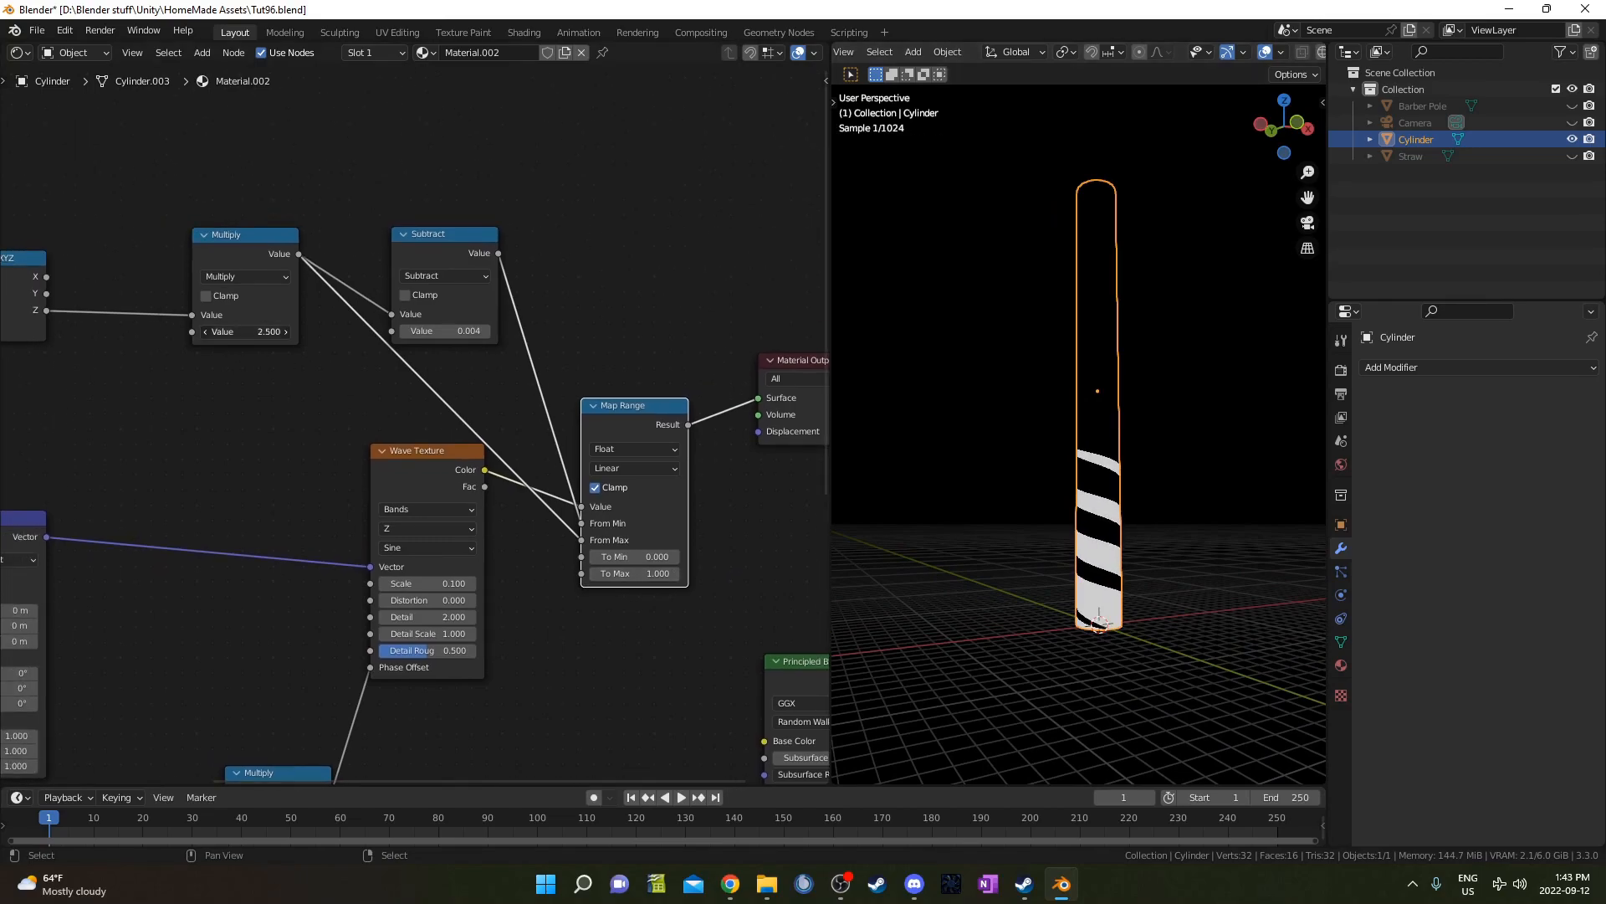
{"action": "mouse_move", "coordinate": [245, 332]}
{"action": "left_mouse_down"}
{"action": "mouse_move", "coordinate": [260, 332]}
{"action": "mouse_move", "coordinate": [214, 332]}
{"action": "mouse_move", "coordinate": [234, 332]}
{"action": "left_mouse_up"}
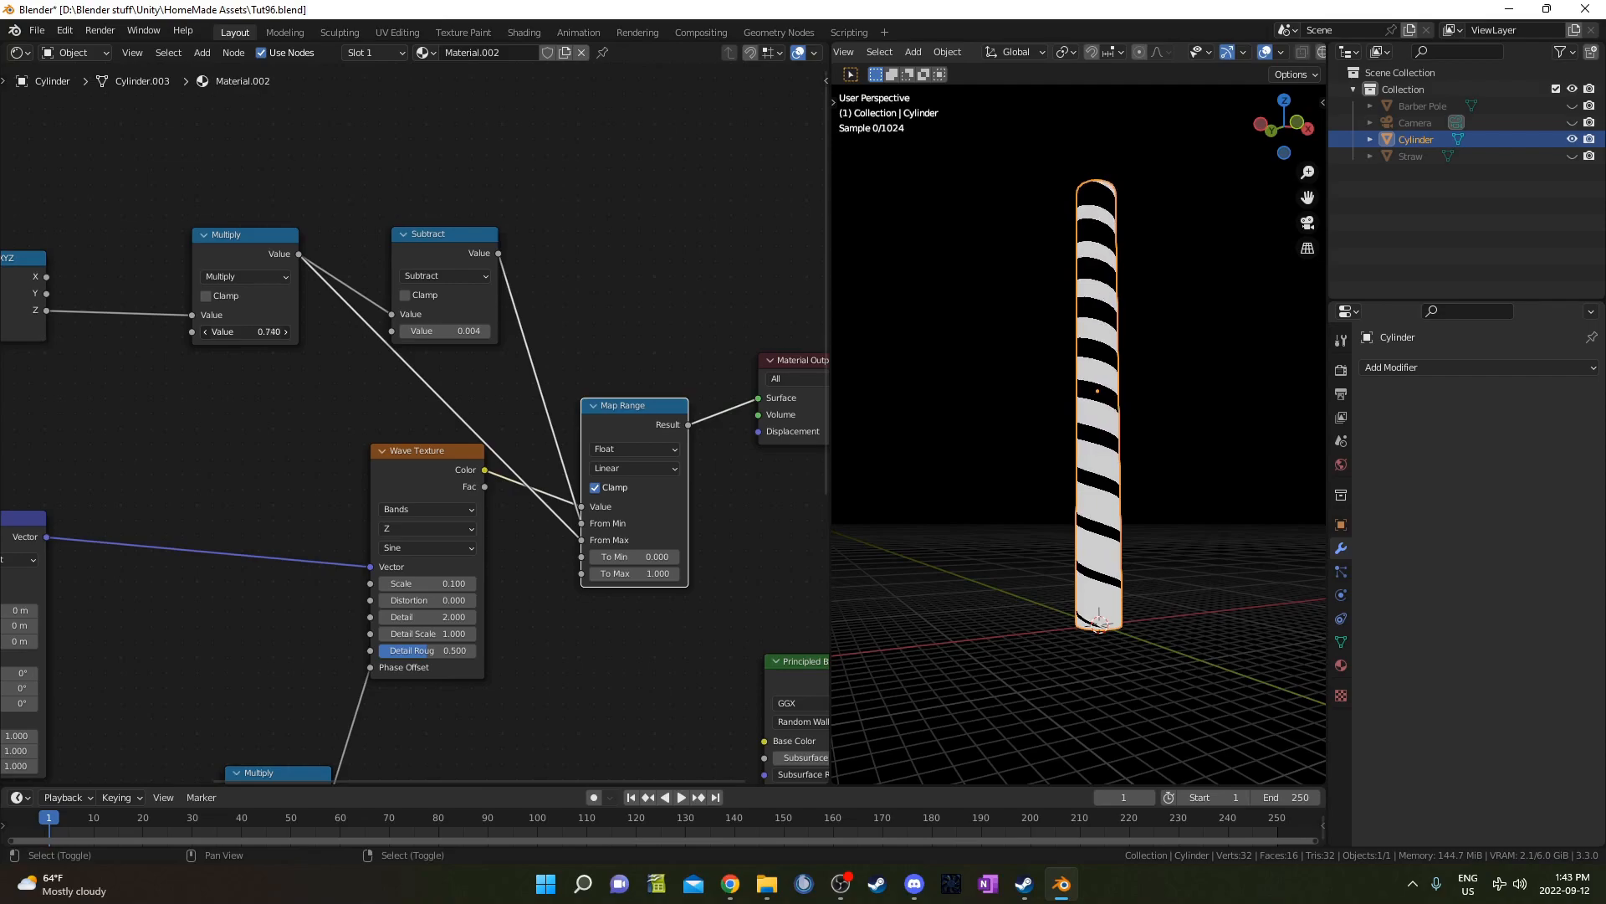
{"action": "left_click_drag", "start_coordinate": [234, 332], "coordinate": [232, 332], "text": "shift"}
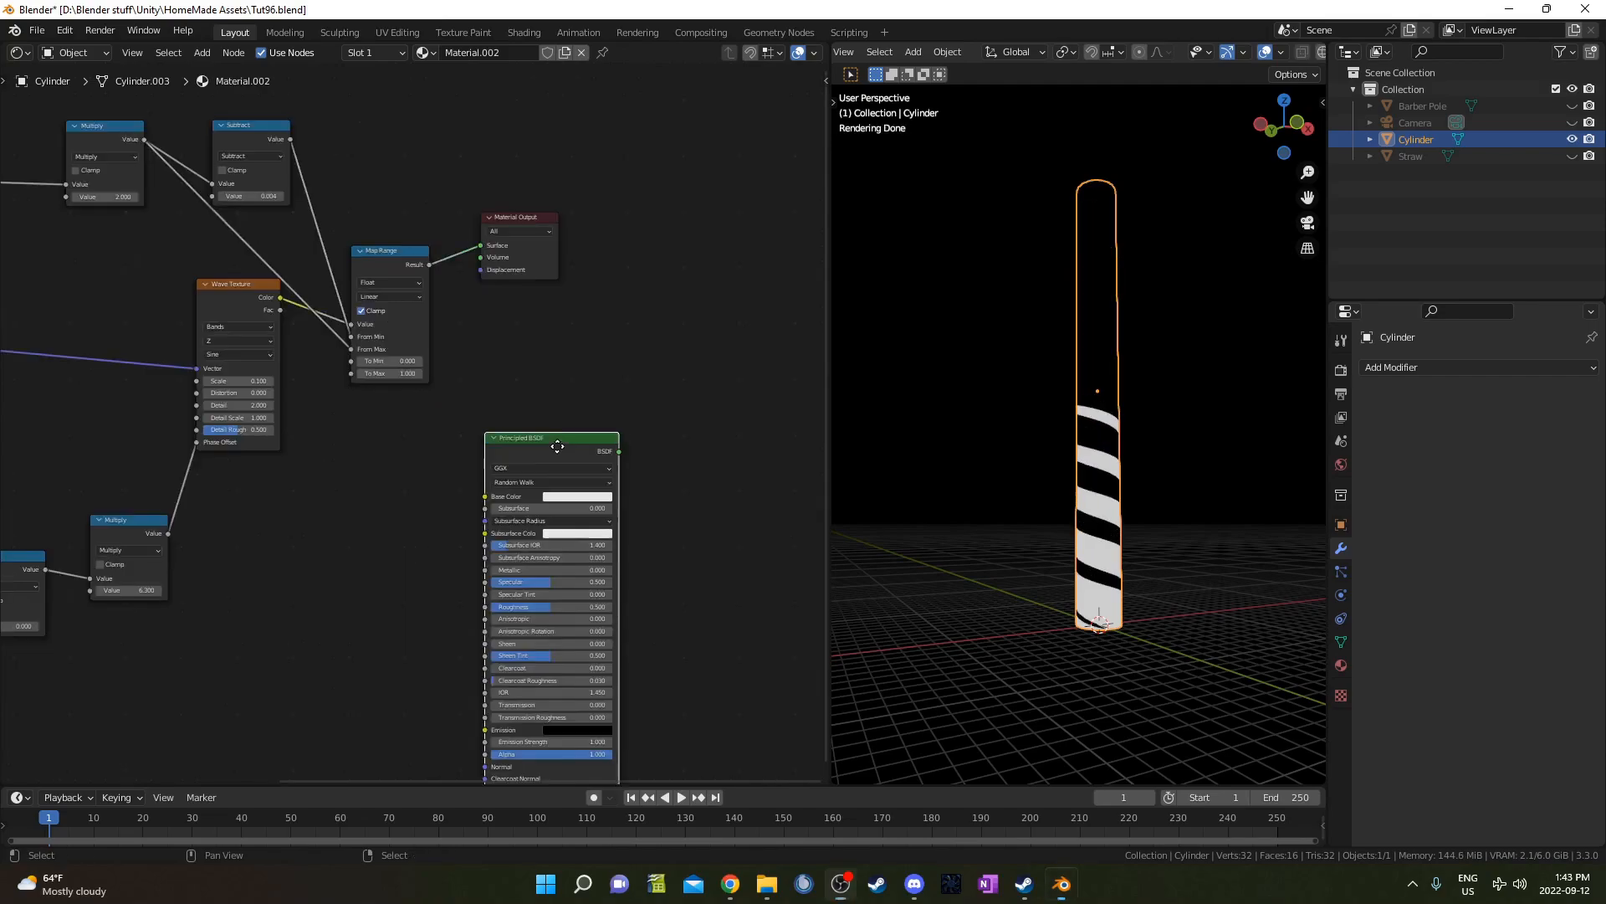
- Link the Map Range result to the Principled BSDF's Alpha, connect the shader to the Material Output, and rearrange both nodes
{"action": "left_click_drag", "start_coordinate": [556, 446], "coordinate": [652, 267]}
{"action": "scroll", "coordinate": [604, 353], "scroll_direction": "up", "scroll_amount": 4}
{"action": "middle_click_drag", "start_coordinate": [594, 371], "coordinate": [546, 388]}
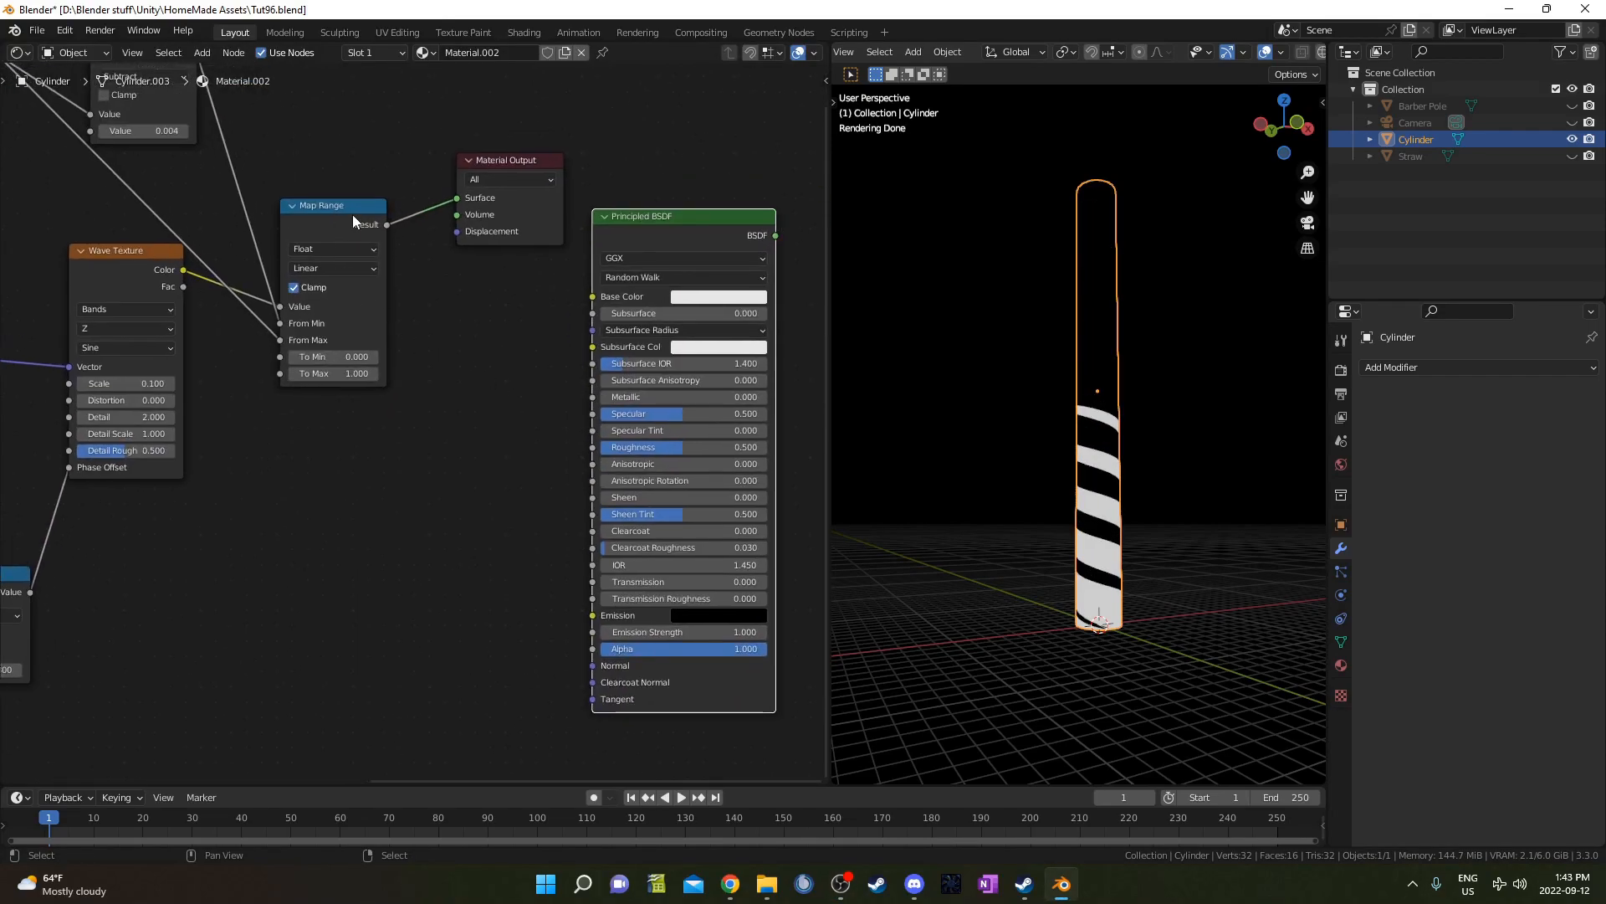
{"action": "left_click_drag", "start_coordinate": [389, 226], "coordinate": [593, 648]}
{"action": "middle_click_drag", "start_coordinate": [709, 183], "coordinate": [515, 244]}
{"action": "left_click", "coordinate": [489, 279], "text": "ctrl+shift"}
{"action": "left_click_drag", "start_coordinate": [339, 224], "coordinate": [745, 244]}
{"action": "middle_click_drag", "start_coordinate": [1148, 431], "coordinate": [1142, 460]}
- Try varying the upper Multiply node's value to test how far the transparent spiral extends up the cylinder
{"action": "middle_click_drag", "start_coordinate": [242, 389], "coordinate": [620, 491]}
{"action": "left_click_drag", "start_coordinate": [307, 293], "coordinate": [412, 293], "text": "shift"}
{"action": "key", "text": "ctrl+z"}
{"action": "middle_click_drag", "start_coordinate": [227, 355], "coordinate": [380, 355]}
{"action": "left_click_drag", "start_coordinate": [278, 293], "coordinate": [301, 294], "text": "shift"}
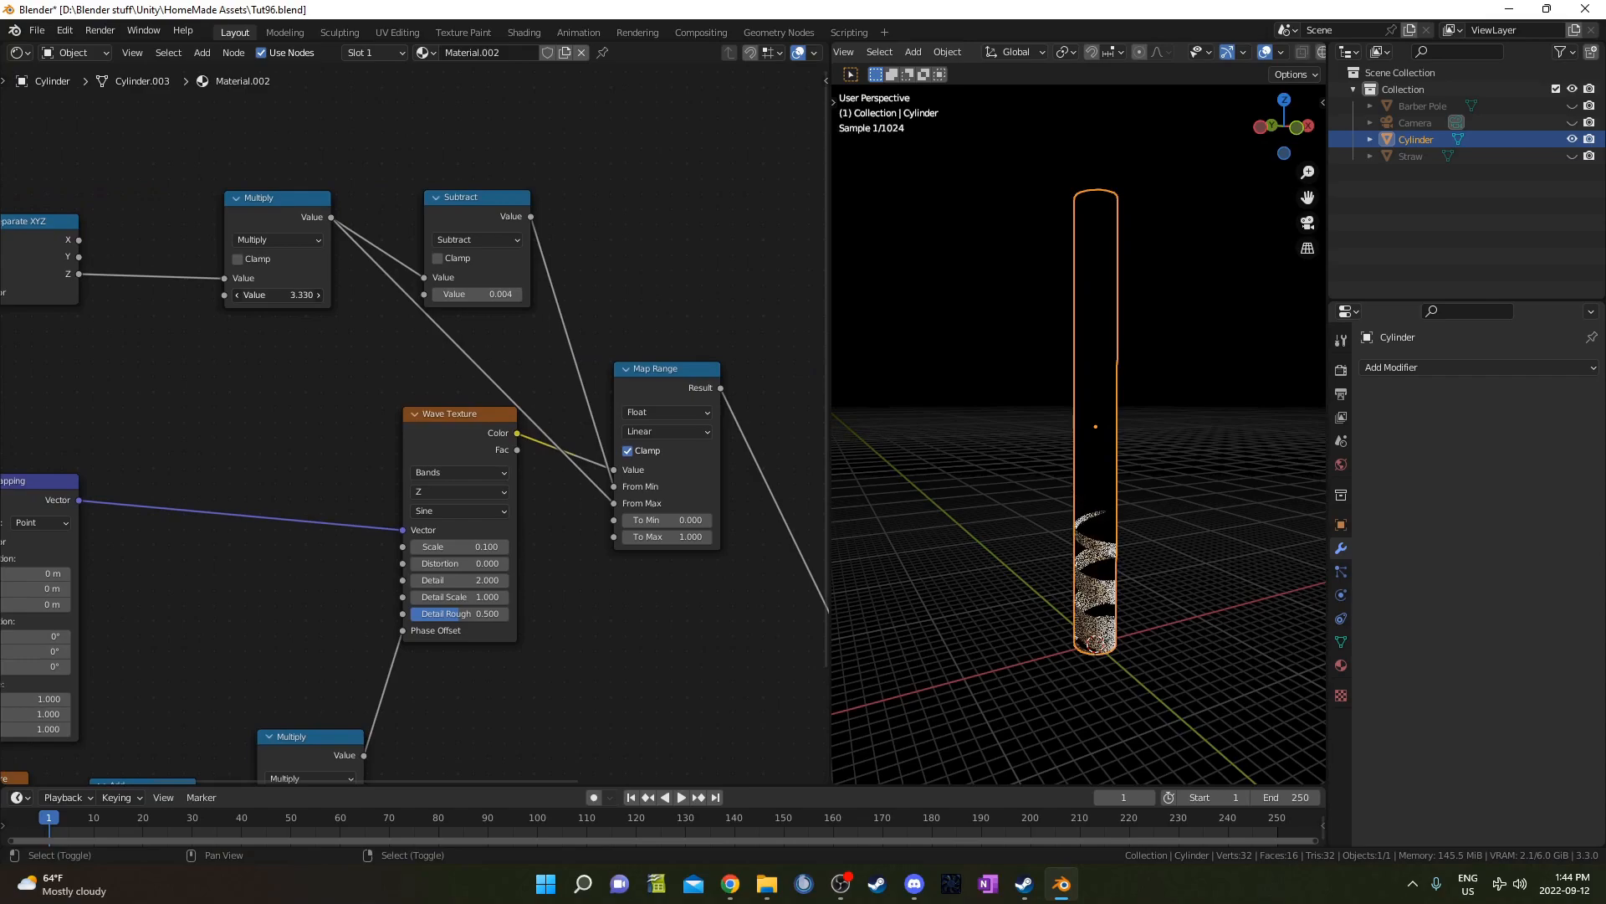
{"action": "left_click_drag", "start_coordinate": [288, 295], "coordinate": [180, 295], "text": "shift"}
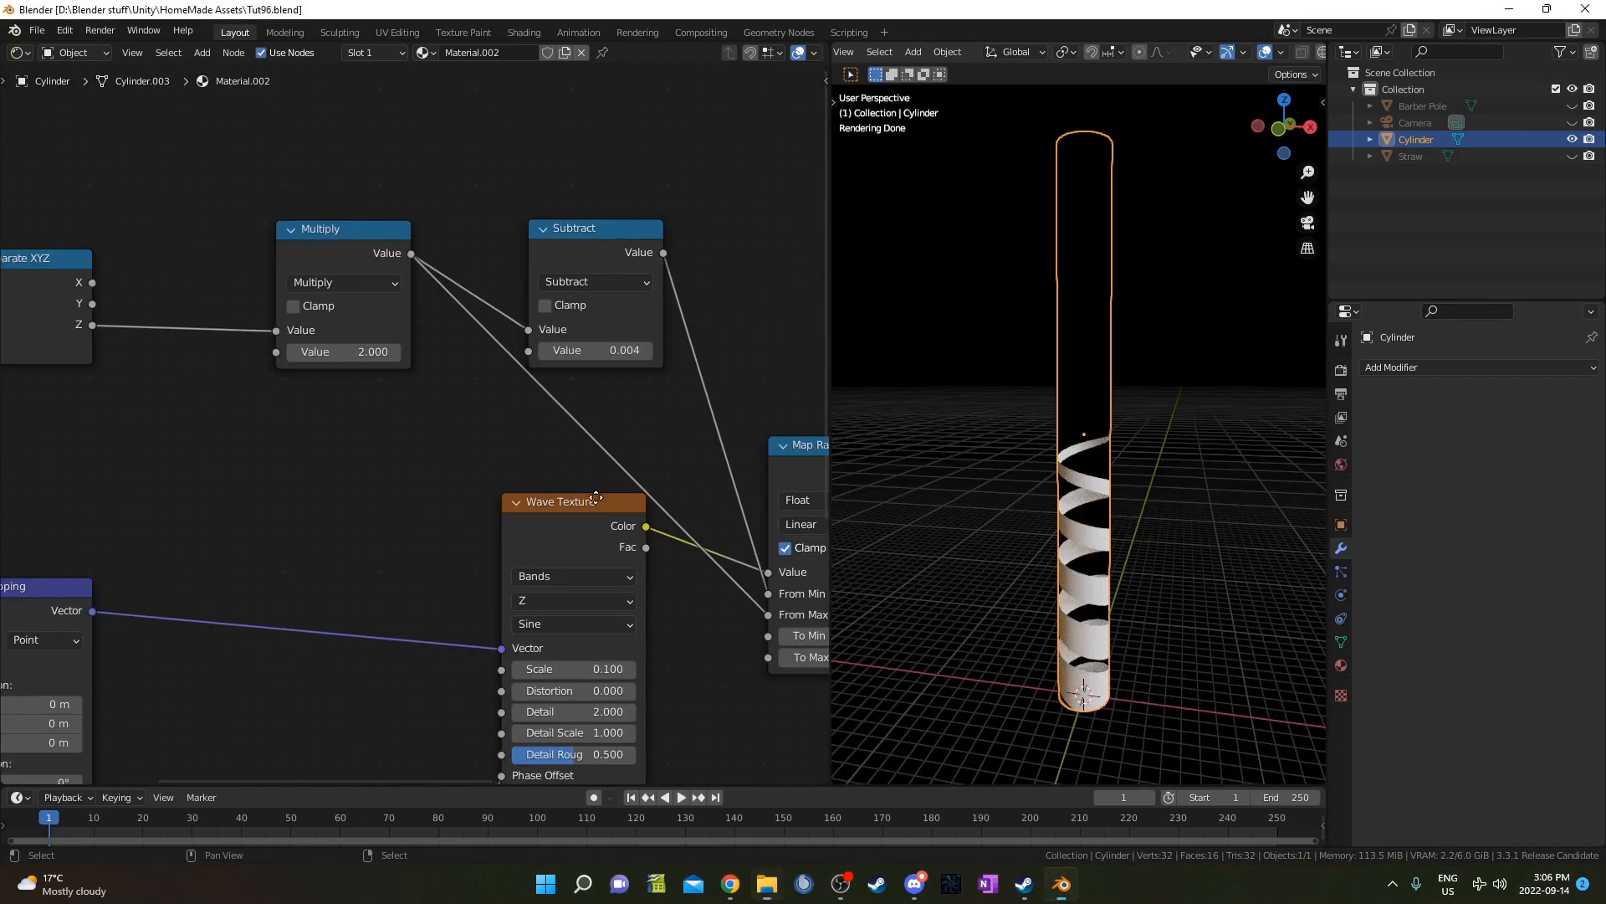
- Insert an Add math node with value 0 between the Separate XYZ node and the upper Multiply node
{"action": "scroll", "coordinate": [484, 528], "scroll_direction": "up", "scroll_amount": 2}
{"action": "middle_click_drag", "start_coordinate": [588, 557], "coordinate": [611, 554]}
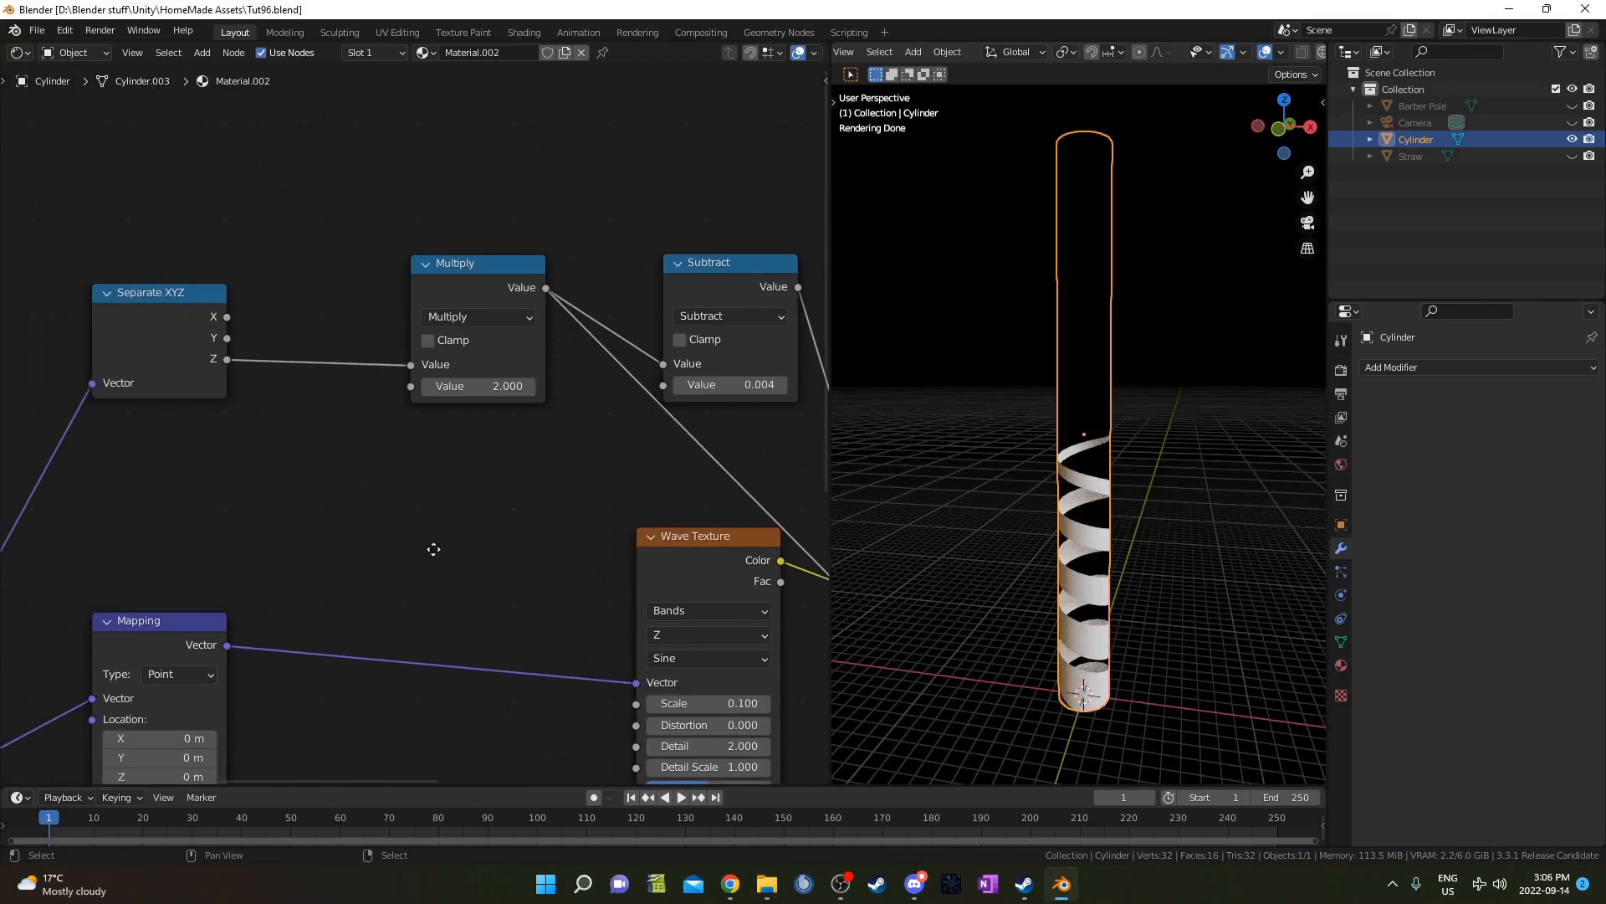
{"action": "key", "text": "shift+a"}
{"action": "type", "text": "math"}
{"action": "key", "text": "Return"}
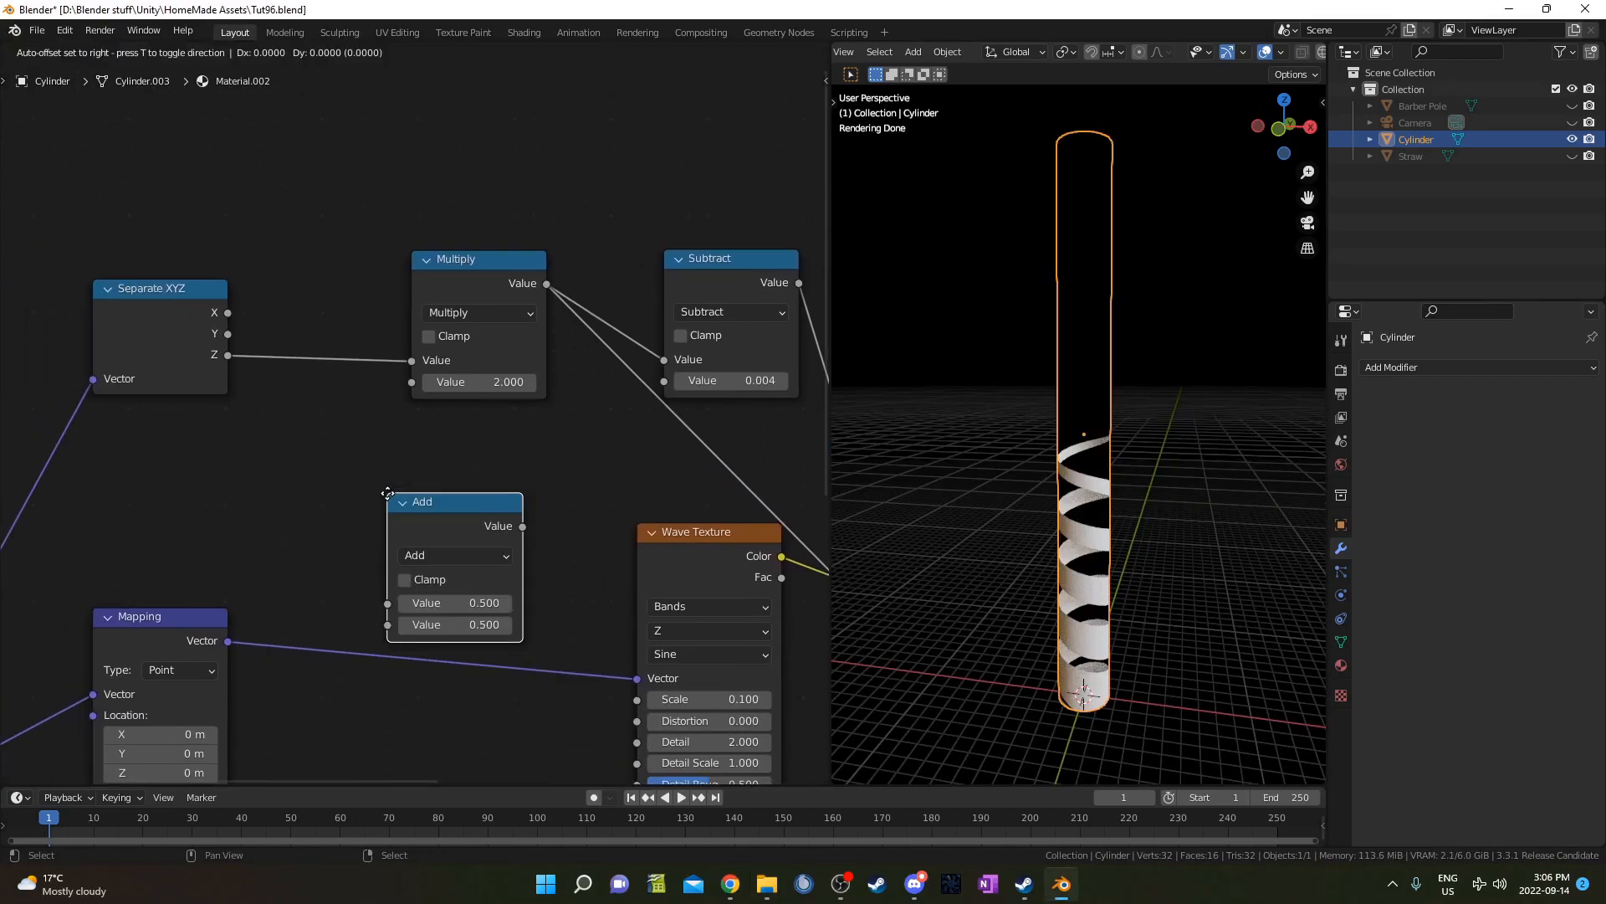
{"action": "left_click", "coordinate": [310, 248]}
{"action": "left_click", "coordinate": [388, 369]}
{"action": "type", "text": "0"}
{"action": "key", "text": "Return"}
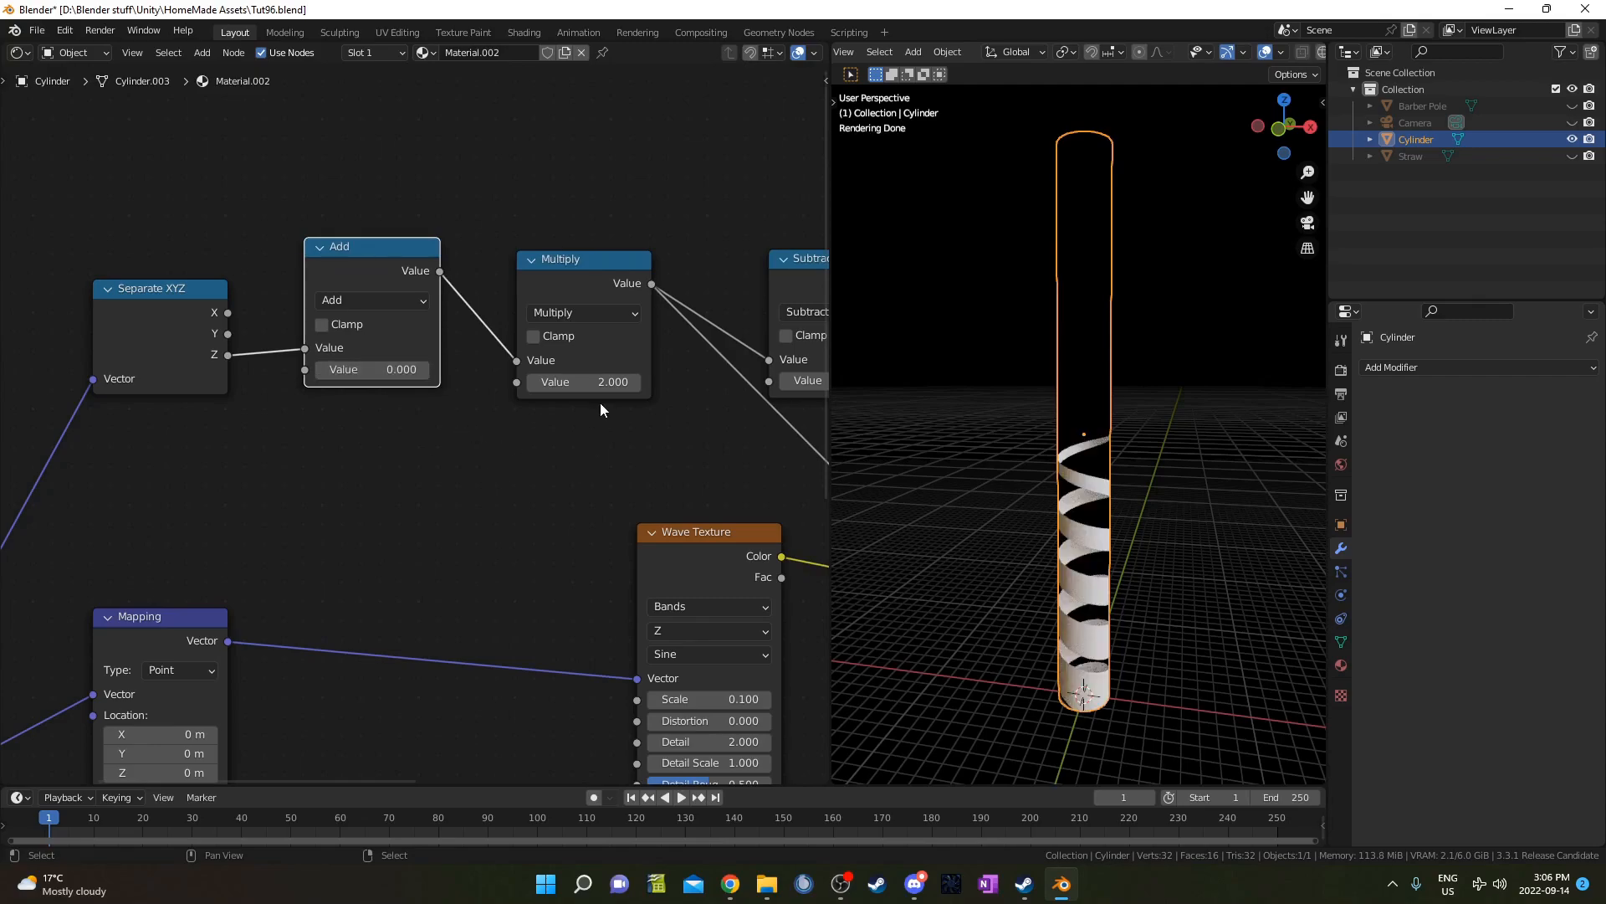
{"action": "left_click_drag", "start_coordinate": [357, 266], "coordinate": [364, 283]}
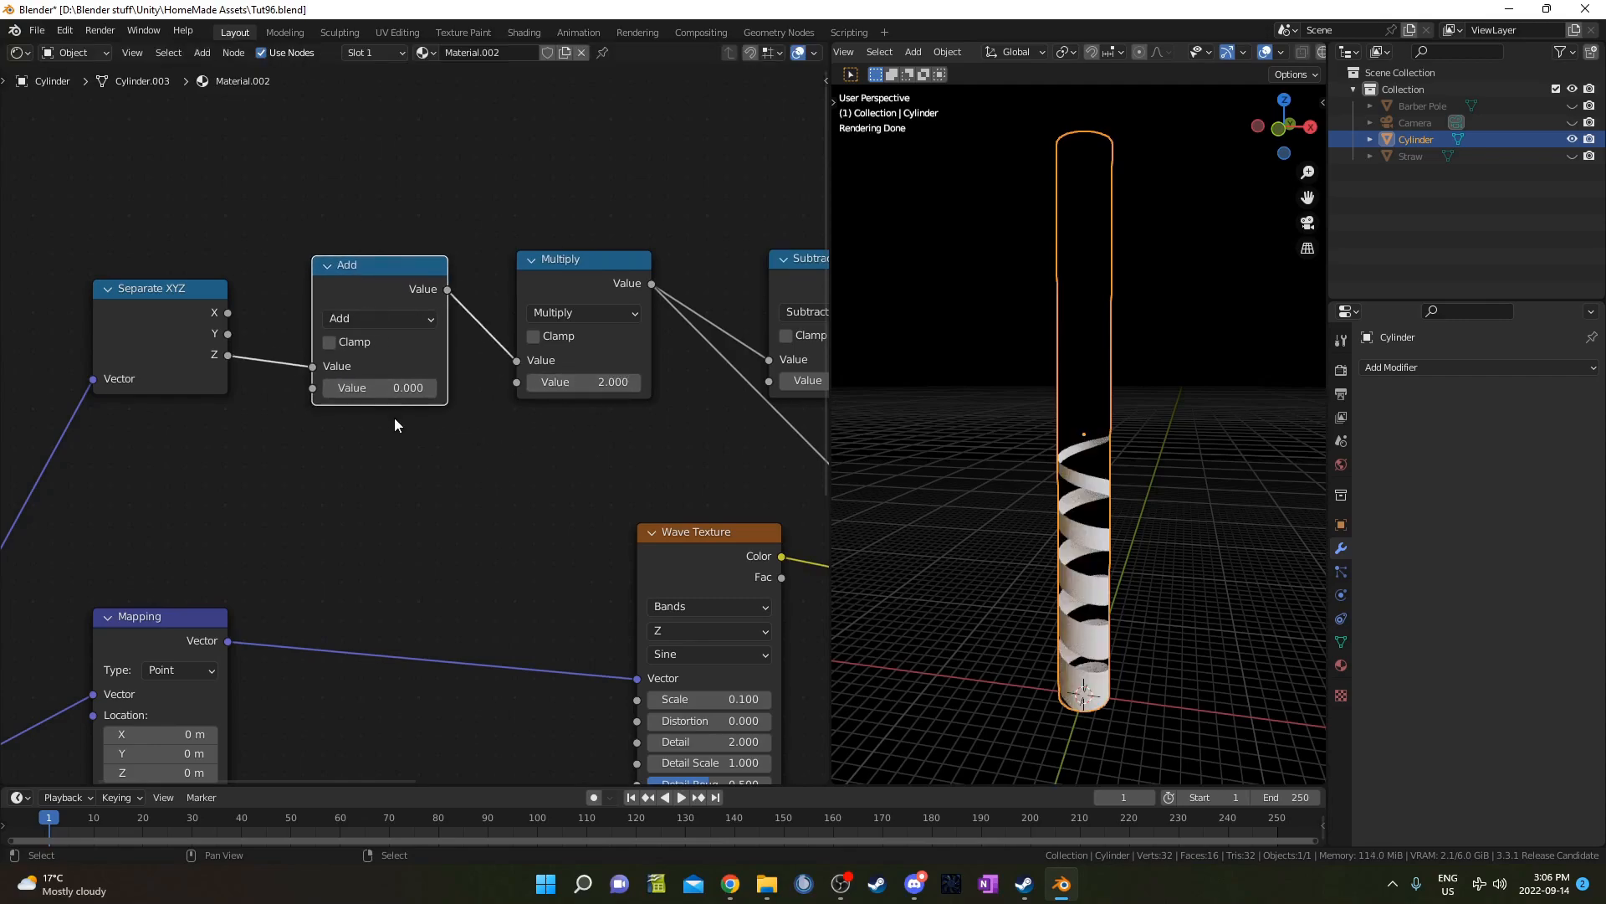
- Adjust the upper Multiply node's value to 0.75 and the new Add node's value to 0.5
{"action": "left_click_drag", "start_coordinate": [373, 384], "coordinate": [473, 387]}
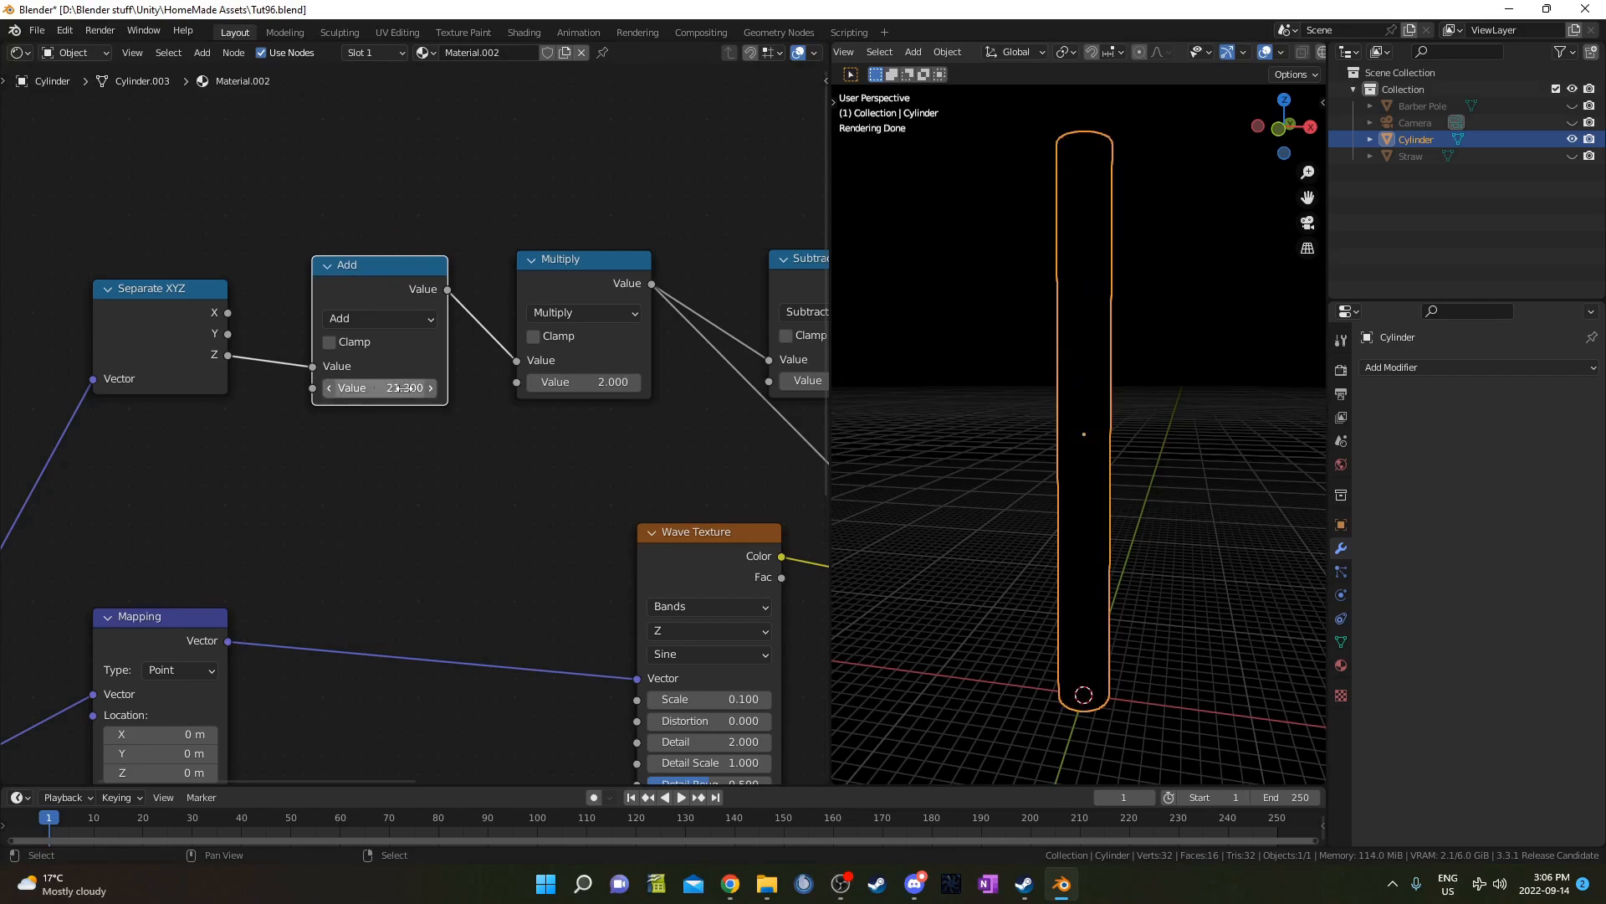
{"action": "left_click_drag", "start_coordinate": [592, 383], "coordinate": [487, 382], "text": "shift"}
{"action": "mouse_move", "coordinate": [384, 387]}
{"action": "left_mouse_down", "text": "shift"}
{"action": "mouse_move", "coordinate": [312, 387]}
{"action": "mouse_move", "coordinate": [382, 390]}
{"action": "left_mouse_up", "text": "shift"}
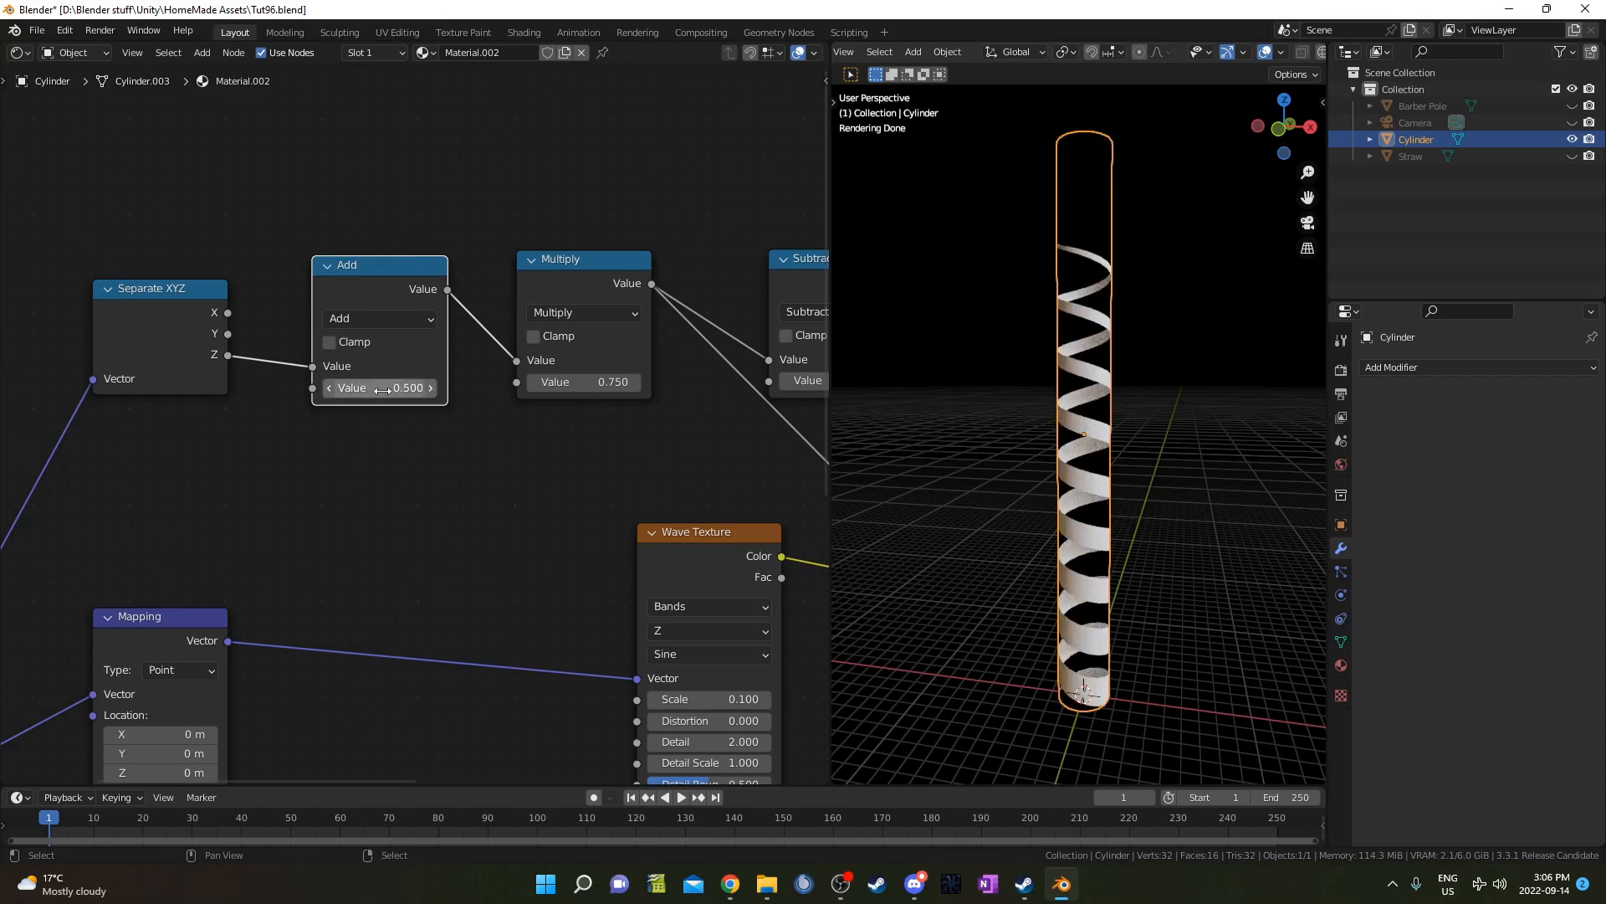
- Try an Add value of 1 together with different upper Multiply values, including 0.59 and -0.08
{"action": "left_click_drag", "start_coordinate": [589, 380], "coordinate": [576, 382]}
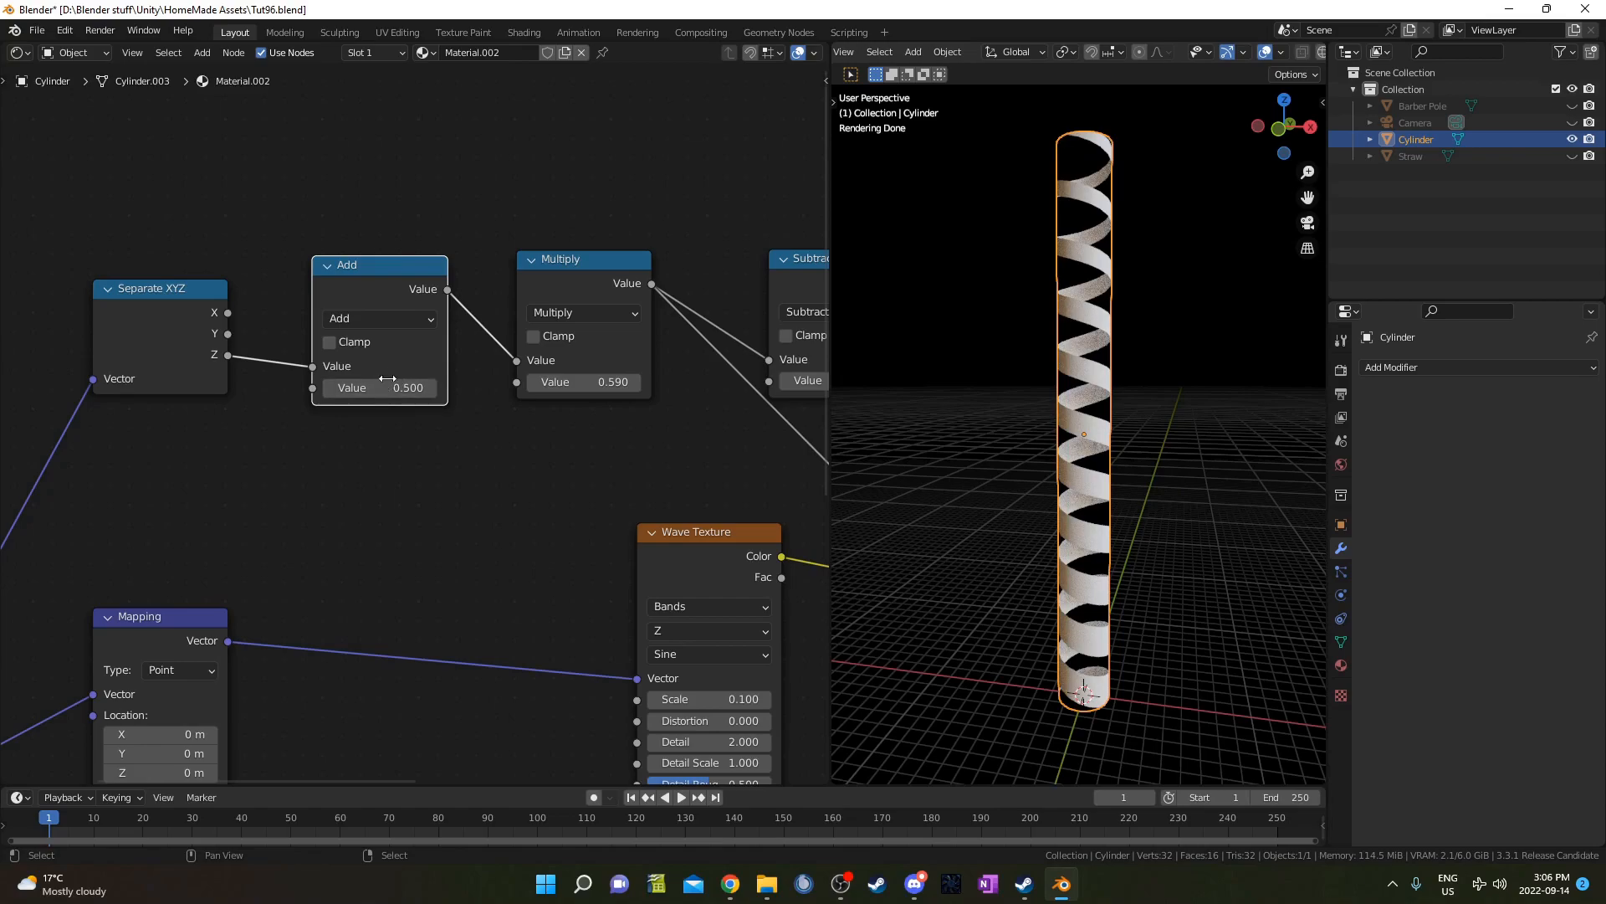
{"action": "left_click_drag", "start_coordinate": [377, 387], "coordinate": [397, 388]}
{"action": "left_click_drag", "start_coordinate": [381, 388], "coordinate": [394, 387]}
{"action": "mouse_move", "coordinate": [619, 382]}
{"action": "left_mouse_down"}
{"action": "mouse_move", "coordinate": [585, 381]}
{"action": "mouse_move", "coordinate": [599, 382]}
{"action": "left_mouse_up"}
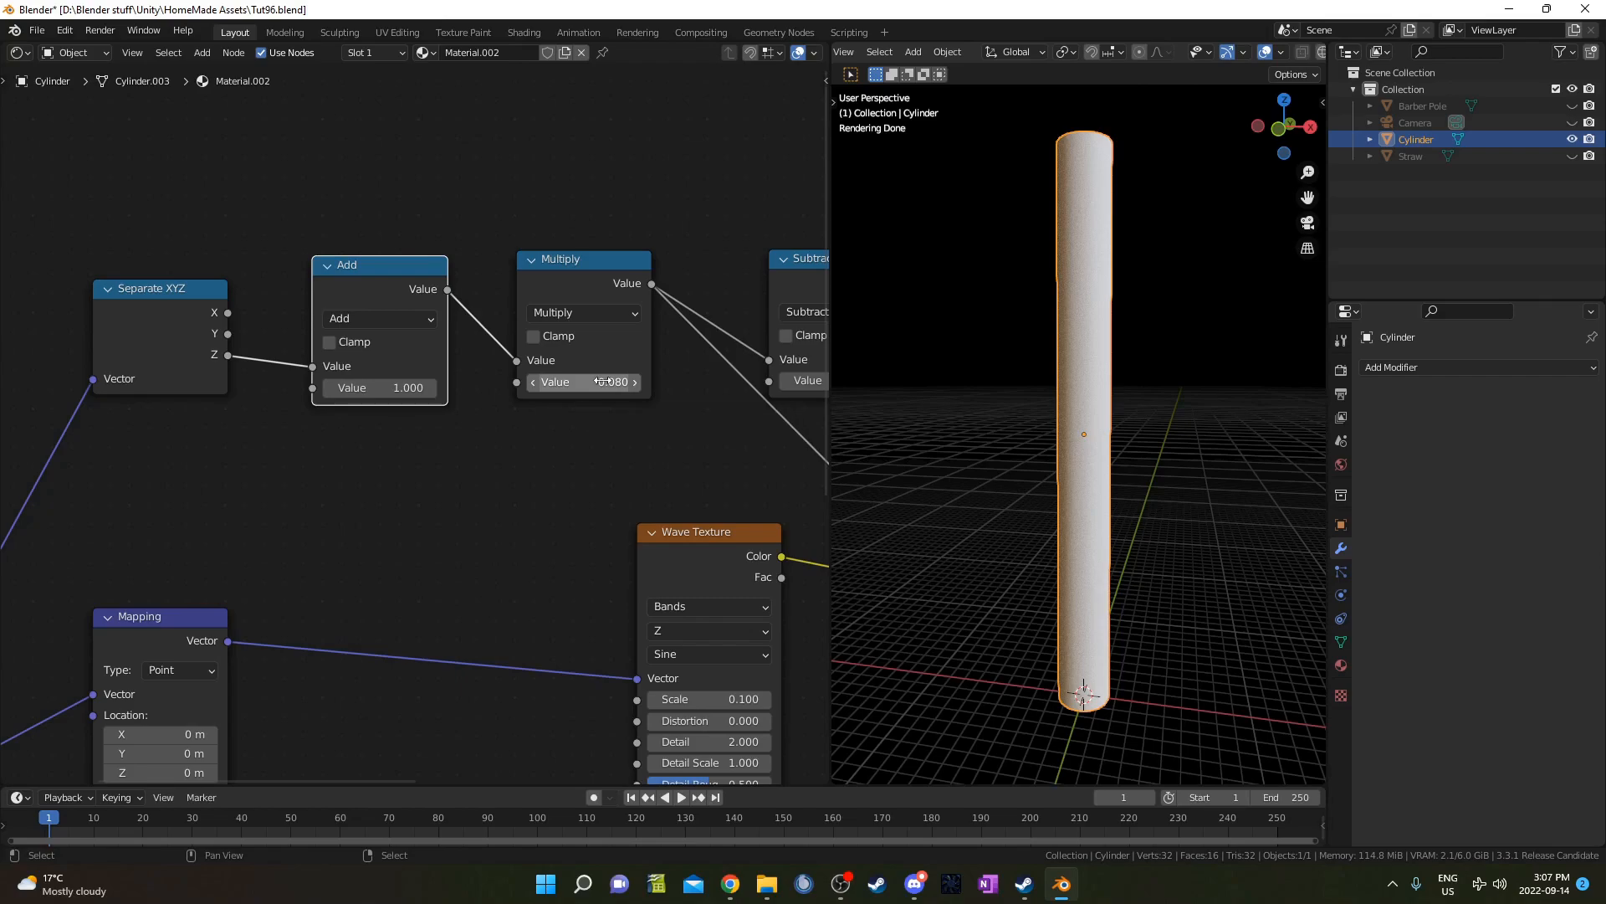
- Try the upper Multiply node at 0.1 with the Add node at about 9.04 to thin the spiral
{"action": "middle_click_drag", "start_coordinate": [567, 288], "coordinate": [602, 382]}
{"action": "left_click", "coordinate": [633, 475]}
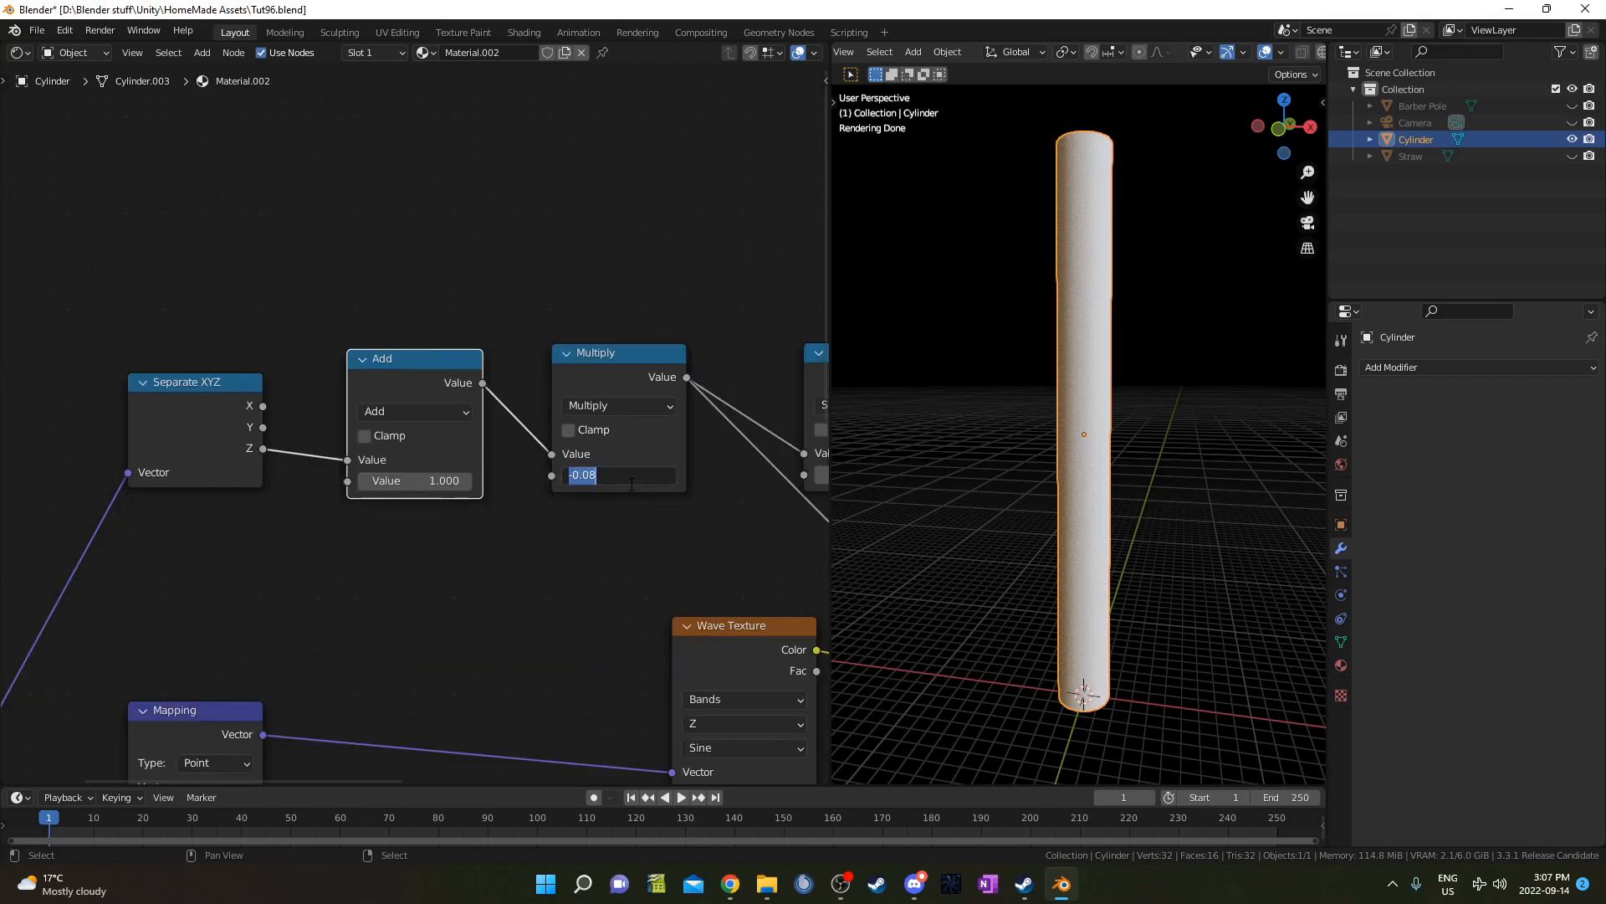
{"action": "type", "text": "0.1"}
{"action": "key", "text": "Return"}
{"action": "mouse_move", "coordinate": [414, 480]}
{"action": "left_mouse_down", "text": "shift"}
{"action": "mouse_move", "coordinate": [553, 480]}
{"action": "mouse_move", "coordinate": [397, 476]}
{"action": "left_mouse_up", "text": "shift"}
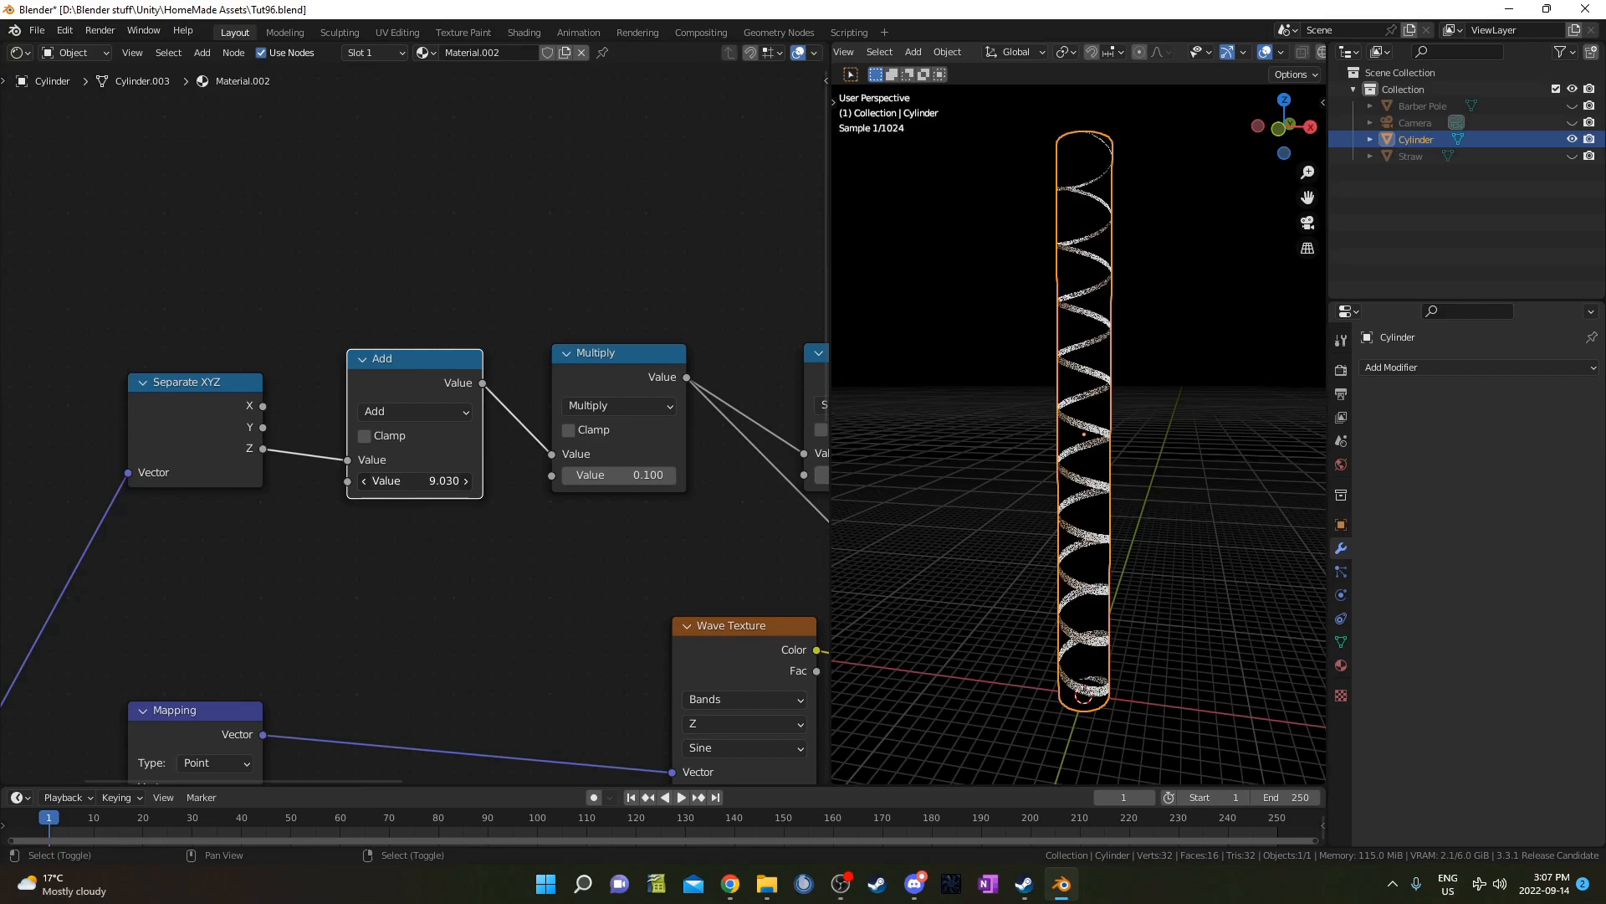
{"action": "middle_click_drag", "start_coordinate": [1143, 281], "coordinate": [1034, 333]}
{"action": "scroll", "coordinate": [1106, 348], "scroll_direction": "up", "scroll_amount": 3}
- Set the Add node's value to 0 and the upper Multiply node's value to 2
{"action": "left_click", "coordinate": [428, 483]}
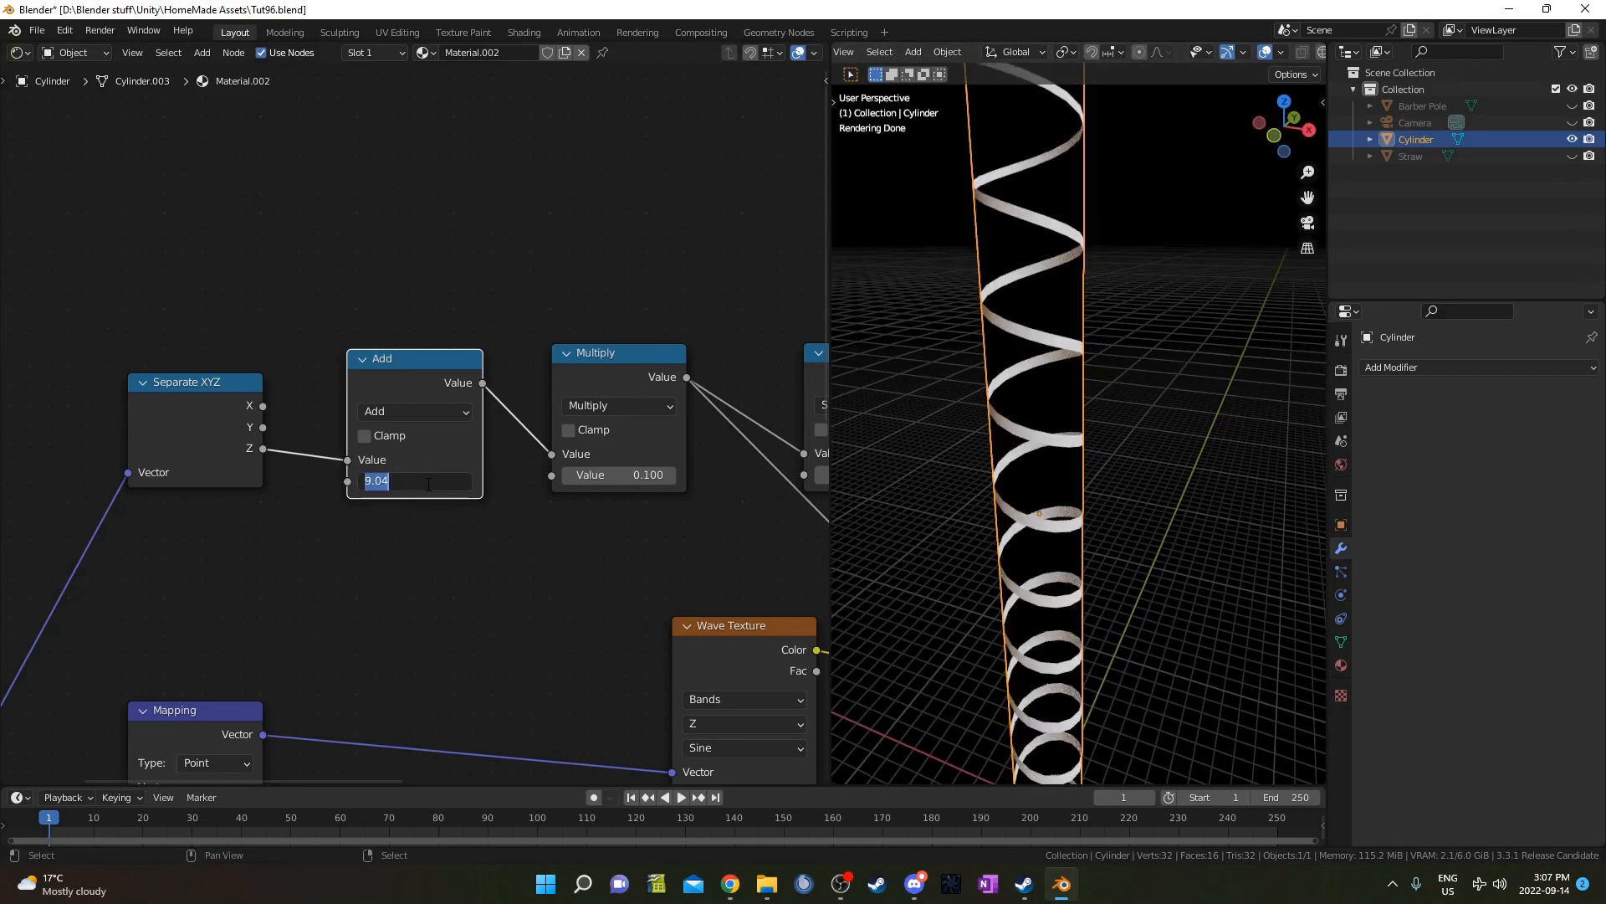
{"action": "key", "text": "Return"}
{"action": "left_click", "coordinate": [623, 473]}
{"action": "type", "text": "2"}
{"action": "key", "text": "Return"}
{"action": "scroll", "coordinate": [639, 484], "scroll_direction": "down", "scroll_amount": 3}
{"action": "middle_click_drag", "start_coordinate": [1102, 435], "coordinate": [1099, 370]}
{"action": "scroll", "coordinate": [1099, 379], "scroll_direction": "down", "scroll_amount": 3}
- Move the Add, Multiply, Subtract, Map Range and shader nodes away from the Wave Texture to leave room between them
{"action": "middle_click_drag", "start_coordinate": [493, 471], "coordinate": [326, 323]}
{"action": "left_click_drag", "start_coordinate": [230, 162], "coordinate": [669, 419]}
{"action": "scroll", "coordinate": [667, 360], "scroll_direction": "down", "scroll_amount": 4}
{"action": "scroll", "coordinate": [630, 527], "scroll_direction": "down", "scroll_amount": 3}
{"action": "middle_click_drag", "start_coordinate": [630, 527], "coordinate": [472, 494]}
{"action": "key", "text": "g"}
{"action": "left_click", "coordinate": [377, 399]}
{"action": "scroll", "coordinate": [420, 422], "scroll_direction": "down", "scroll_amount": 5}
{"action": "left_click_drag", "start_coordinate": [484, 237], "coordinate": [589, 509], "text": "shift"}
{"action": "key", "text": "g"}
{"action": "left_click", "coordinate": [782, 500]}
- Insert a reroute point on the link between the Separate XYZ and Add nodes
{"action": "left_click_drag", "start_coordinate": [342, 229], "coordinate": [643, 472]}
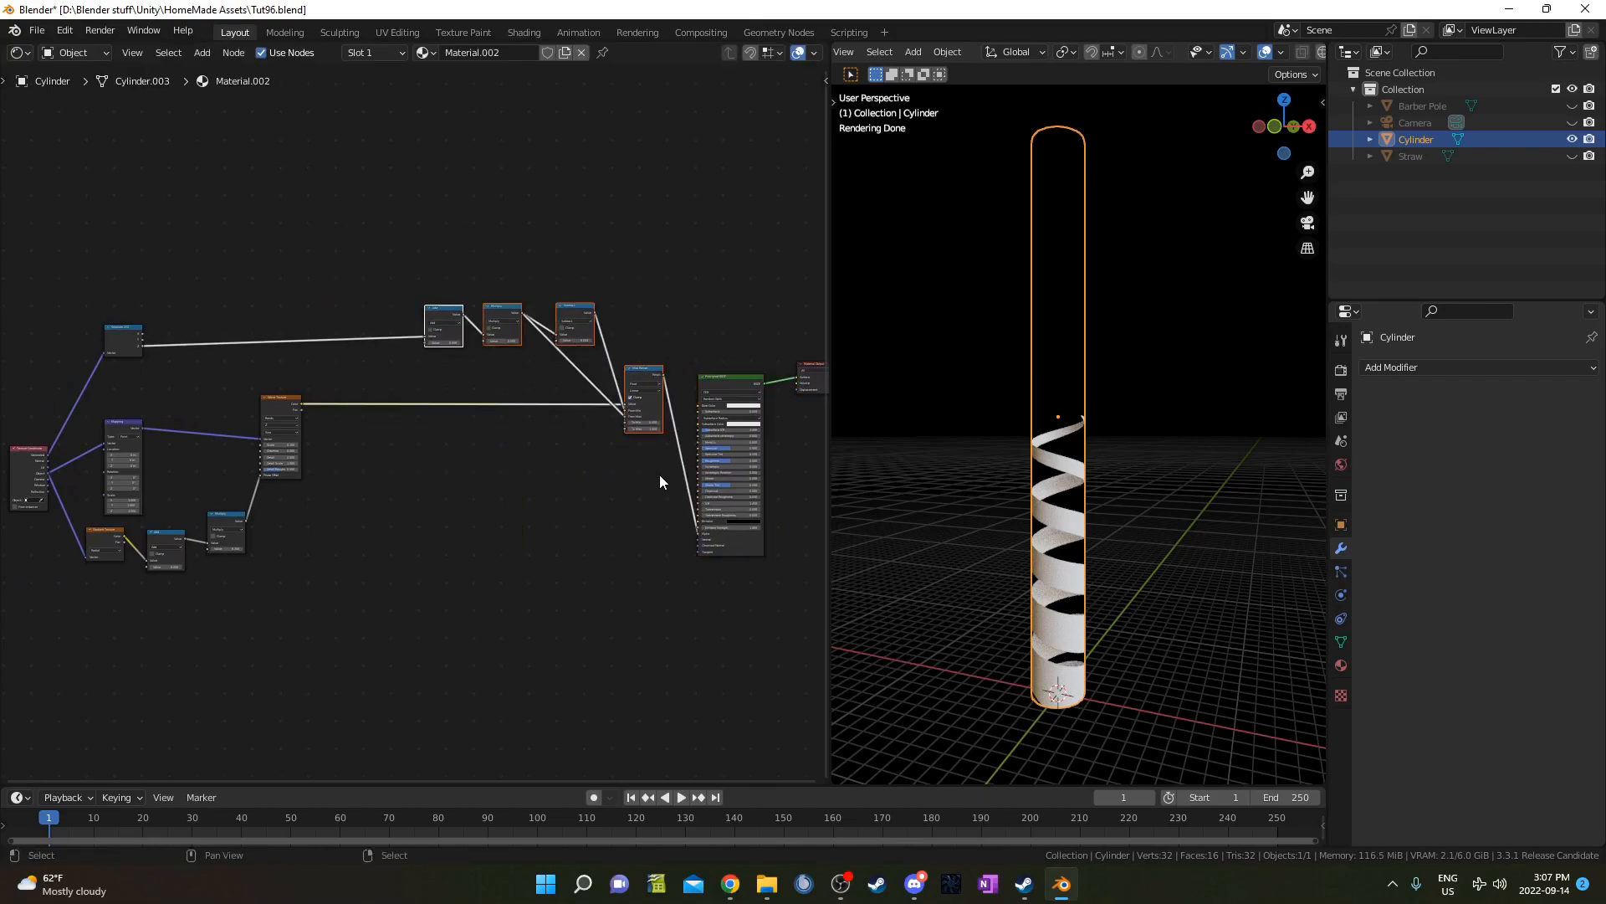
{"action": "scroll", "coordinate": [628, 477], "scroll_direction": "up", "scroll_amount": 4}
{"action": "middle_click_drag", "start_coordinate": [386, 350], "coordinate": [368, 430]}
{"action": "right_click_drag", "start_coordinate": [316, 381], "coordinate": [314, 385], "text": "shift"}
{"action": "middle_click_drag", "start_coordinate": [366, 467], "coordinate": [287, 308]}
- Duplicate the Add, Multiply, Subtract and Map Range nodes with their incoming links and place the copies below the originals
{"action": "left_click_drag", "start_coordinate": [339, 101], "coordinate": [765, 388]}
{"action": "middle_click_drag", "start_coordinate": [662, 459], "coordinate": [653, 445]}
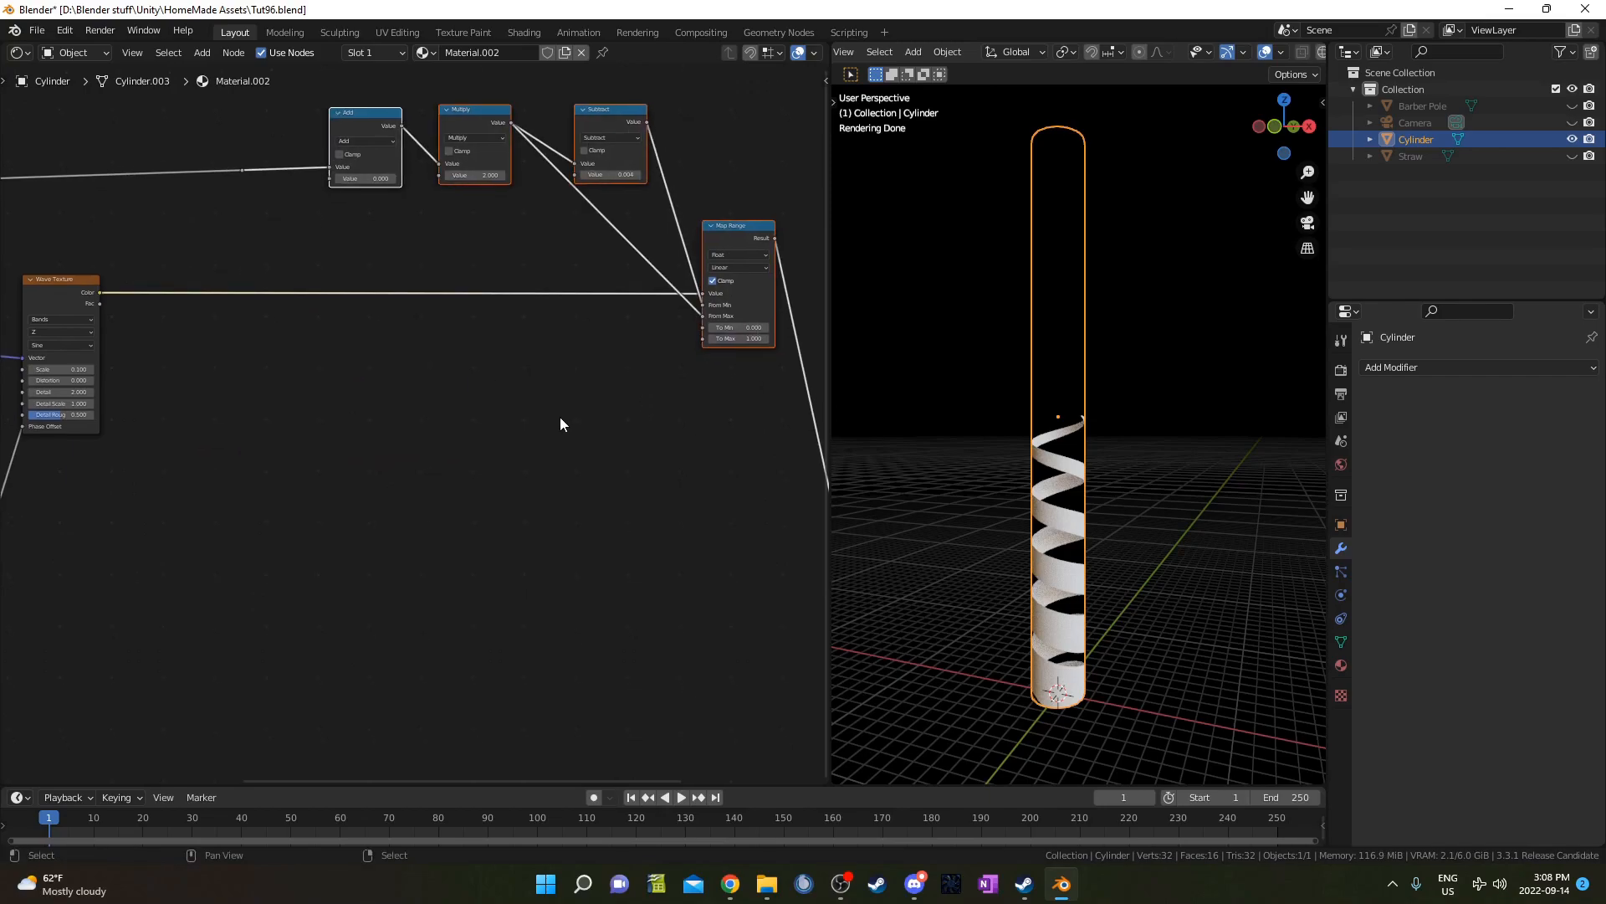
{"action": "key", "text": "shift+d"}
{"action": "left_click", "coordinate": [546, 670]}
{"action": "scroll", "coordinate": [549, 671], "scroll_direction": "up", "scroll_amount": 2}
{"action": "middle_click_drag", "start_coordinate": [544, 667], "coordinate": [623, 804]}
{"action": "scroll", "coordinate": [375, 546], "scroll_direction": "down", "scroll_amount": 1}
{"action": "middle_click_drag", "start_coordinate": [328, 539], "coordinate": [418, 535]}
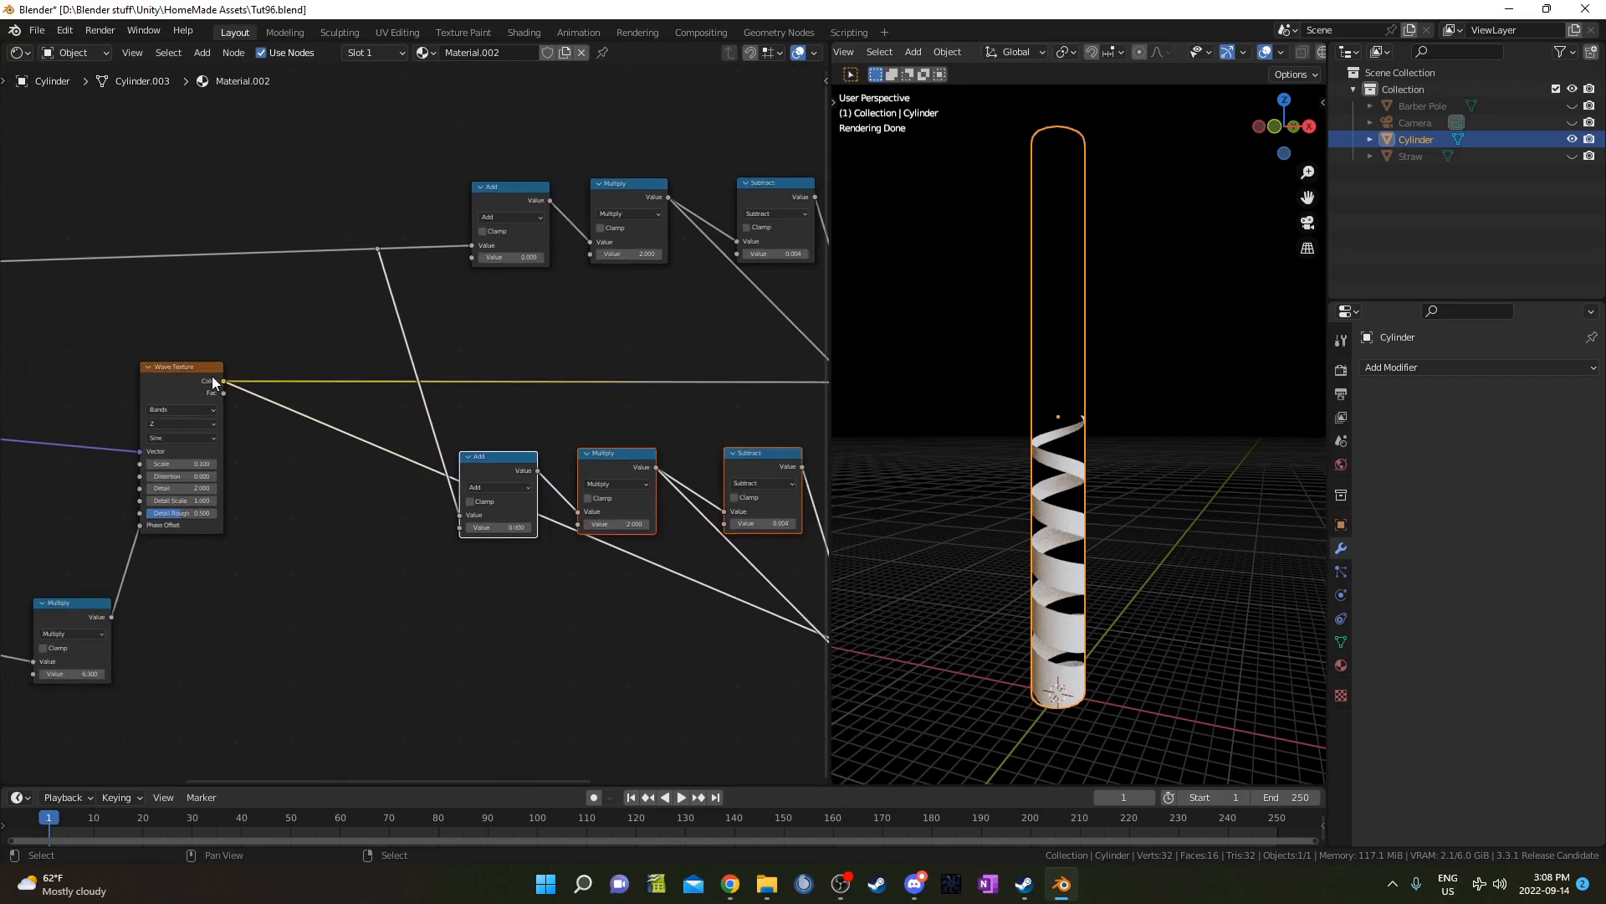
{"action": "middle_click_drag", "start_coordinate": [557, 545], "coordinate": [321, 484]}
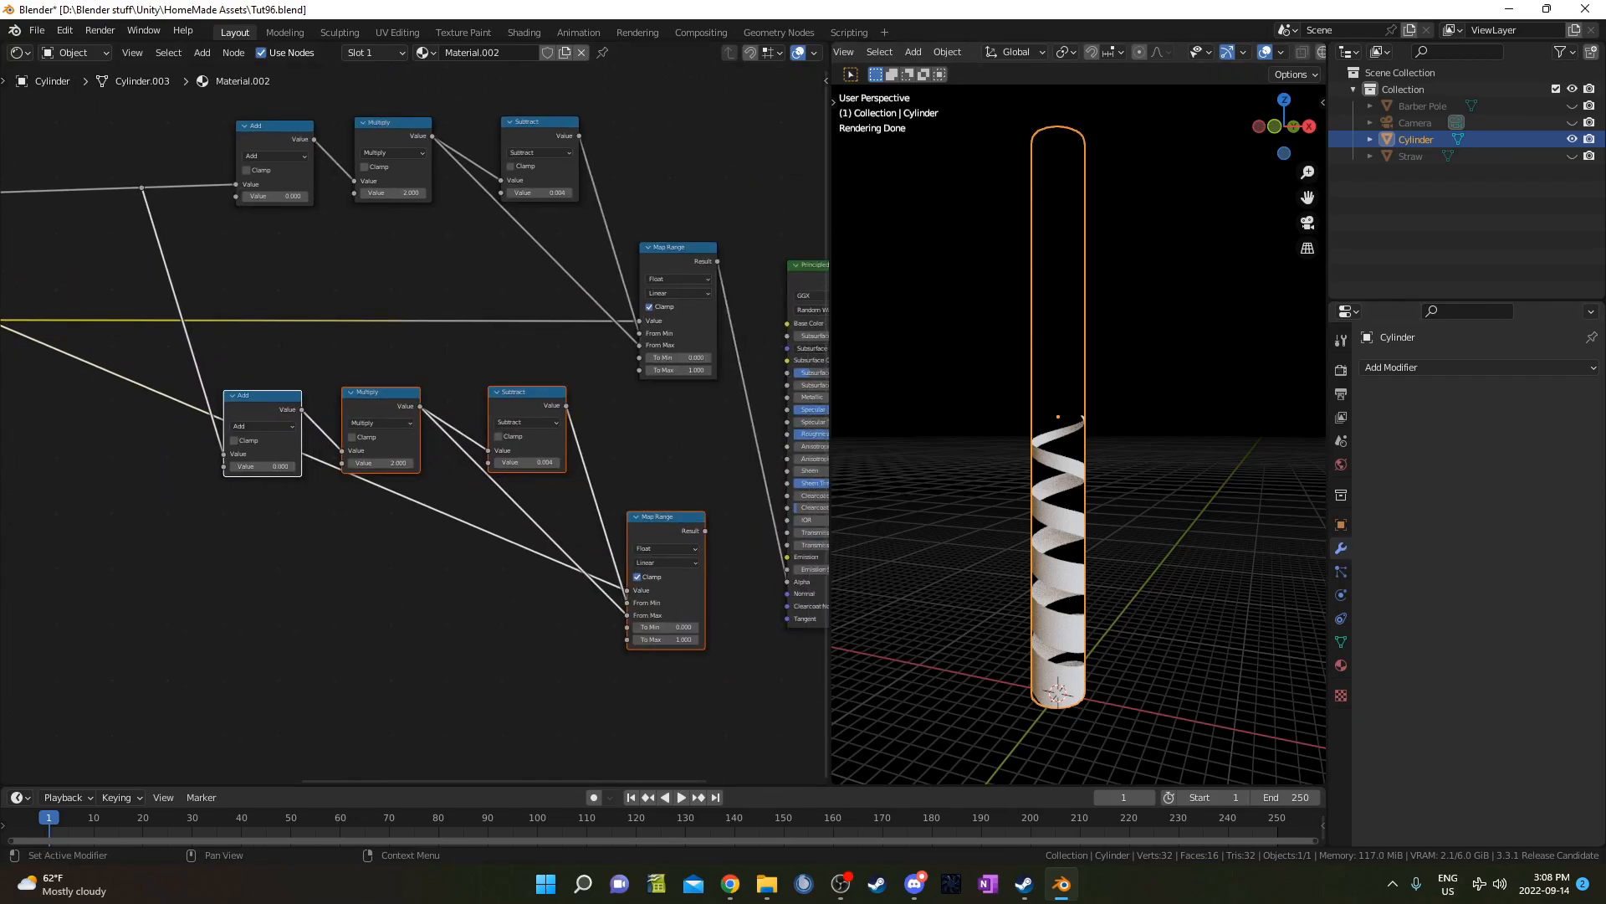
- Link the duplicated Map Range node's Result to the Principled BSDF's Emission input
{"action": "middle_click_drag", "start_coordinate": [754, 579], "coordinate": [515, 430]}
{"action": "scroll", "coordinate": [514, 430], "scroll_direction": "up", "scroll_amount": 5}
{"action": "left_click_drag", "start_coordinate": [441, 361], "coordinate": [565, 402]}
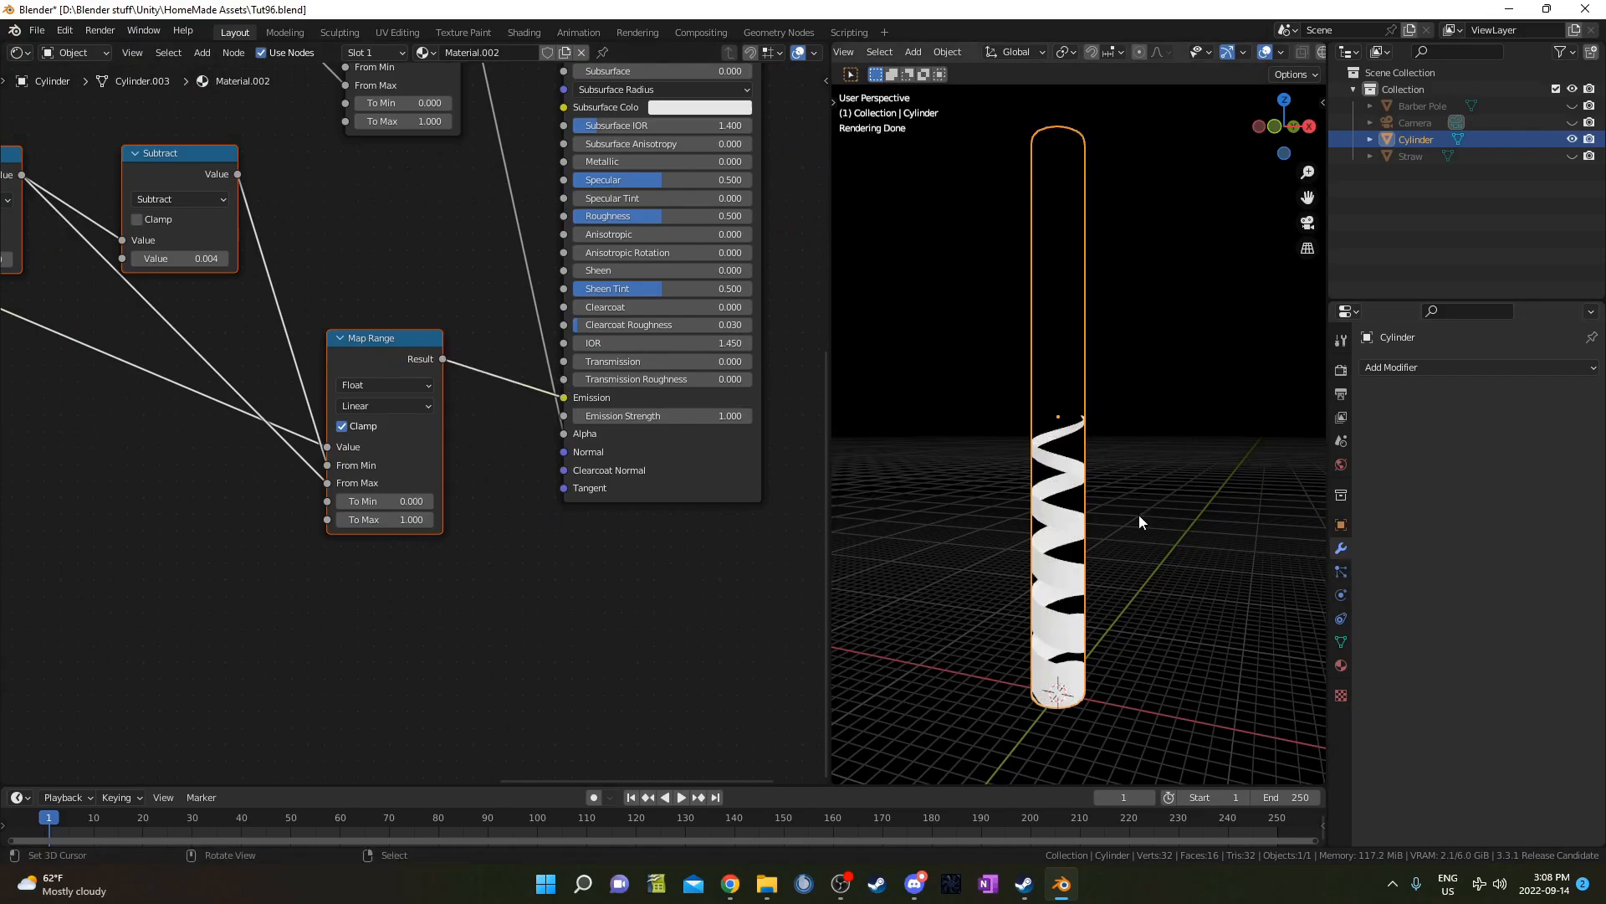
- Set the duplicated Add node's value to 2 and the duplicated Multiply node's value to 0.4
{"action": "middle_click_drag", "start_coordinate": [84, 369], "coordinate": [670, 554]}
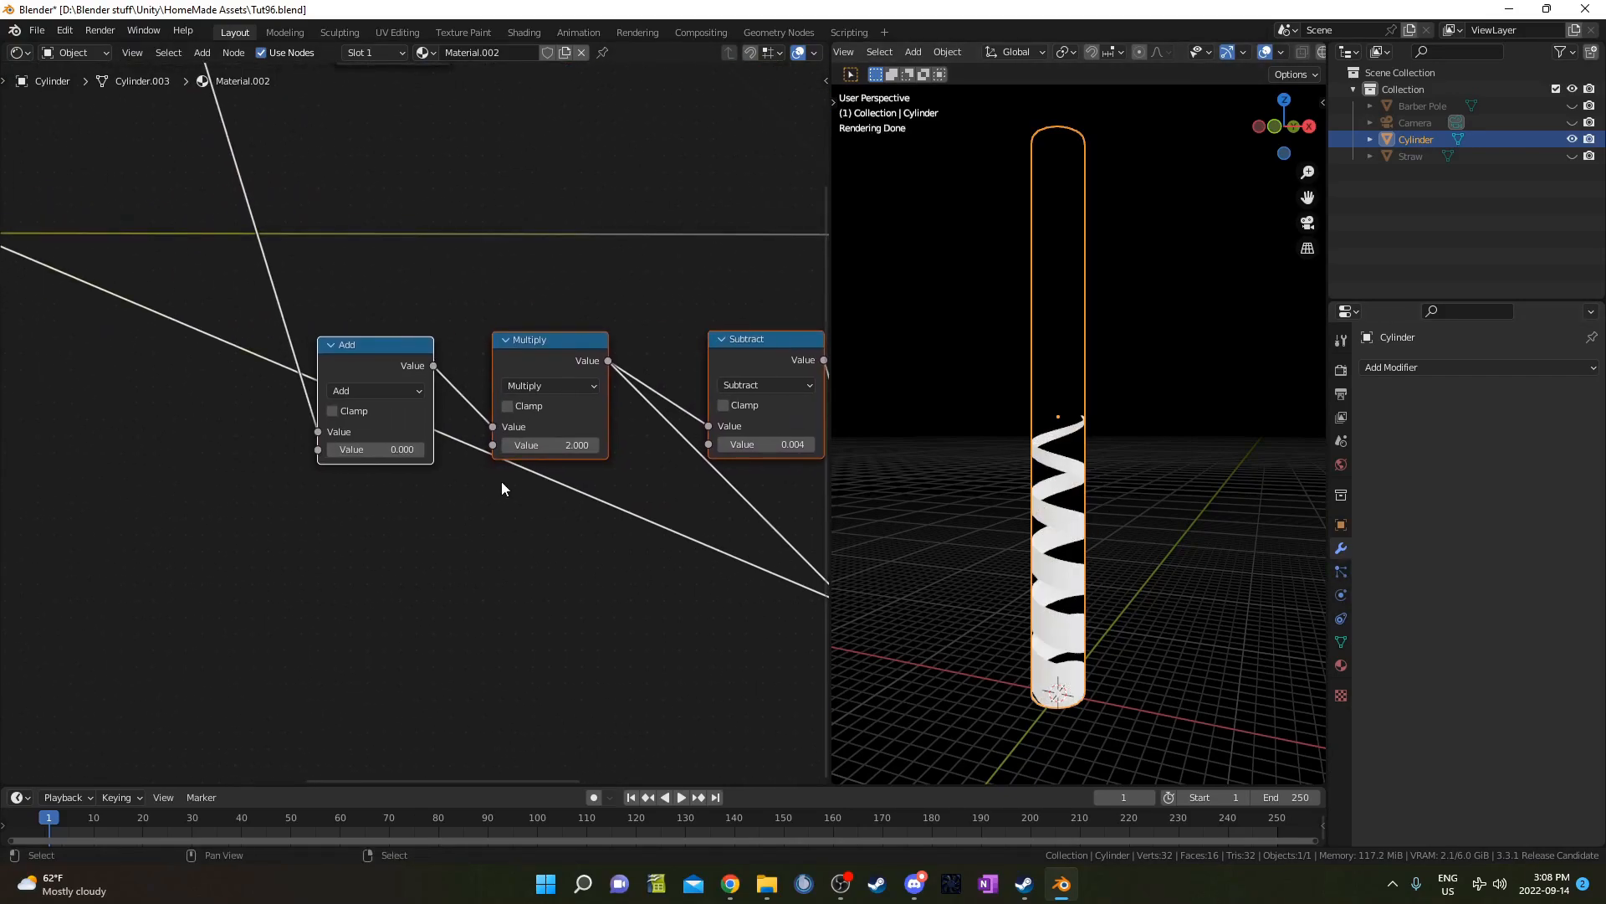
{"action": "left_click", "coordinate": [380, 449]}
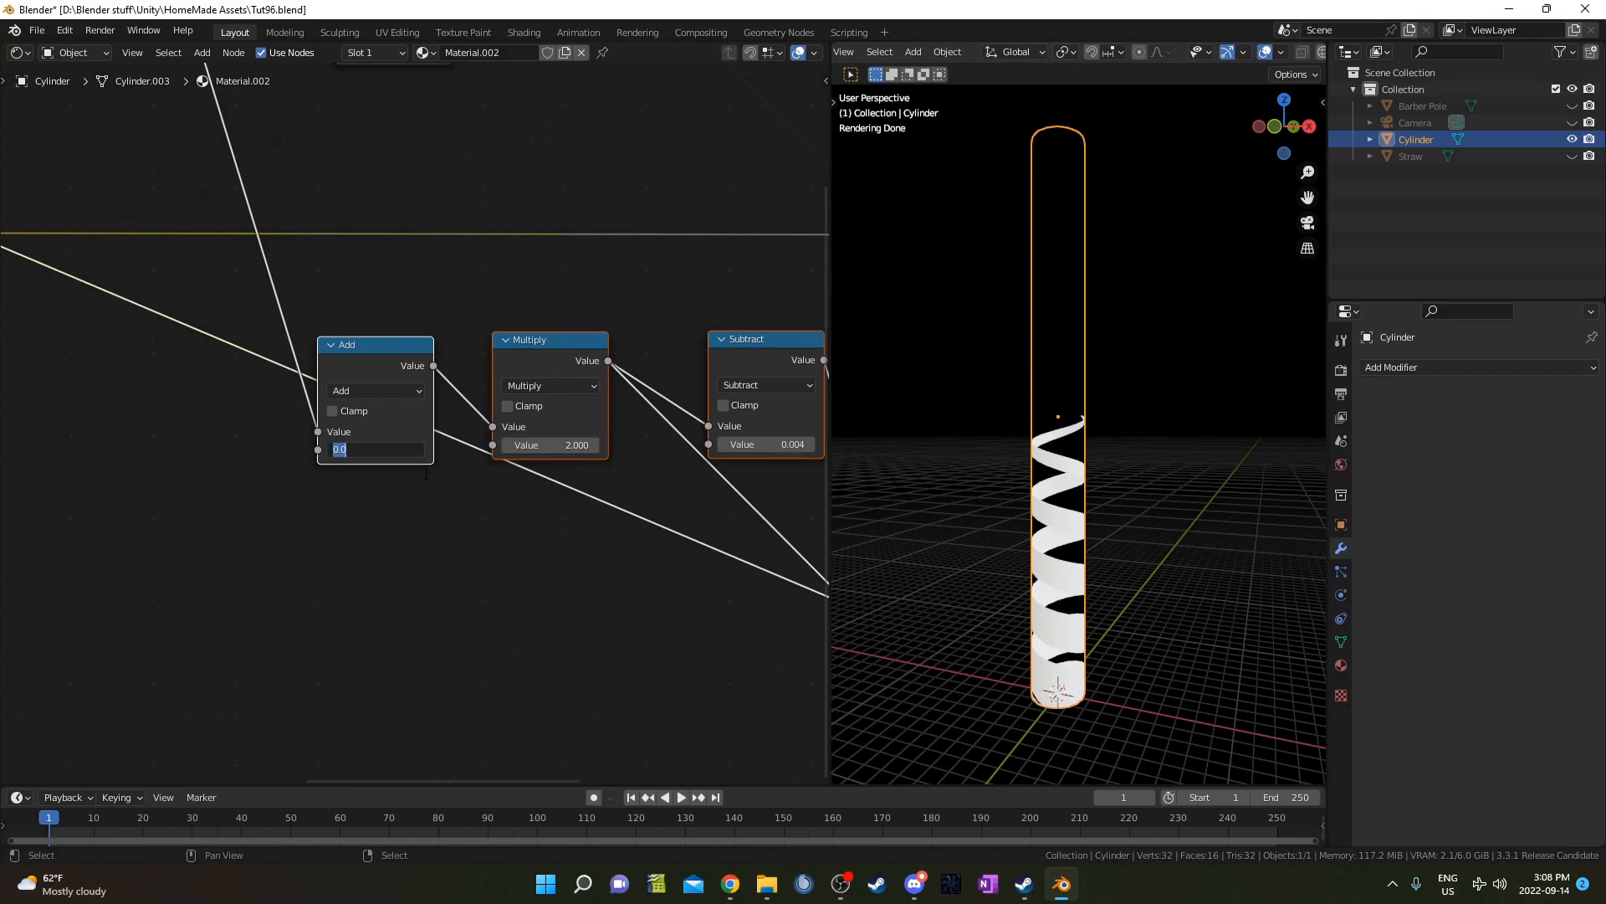
{"action": "left_click_drag", "start_coordinate": [577, 445], "coordinate": [527, 445], "text": "shift"}
{"action": "left_click", "coordinate": [551, 445]}
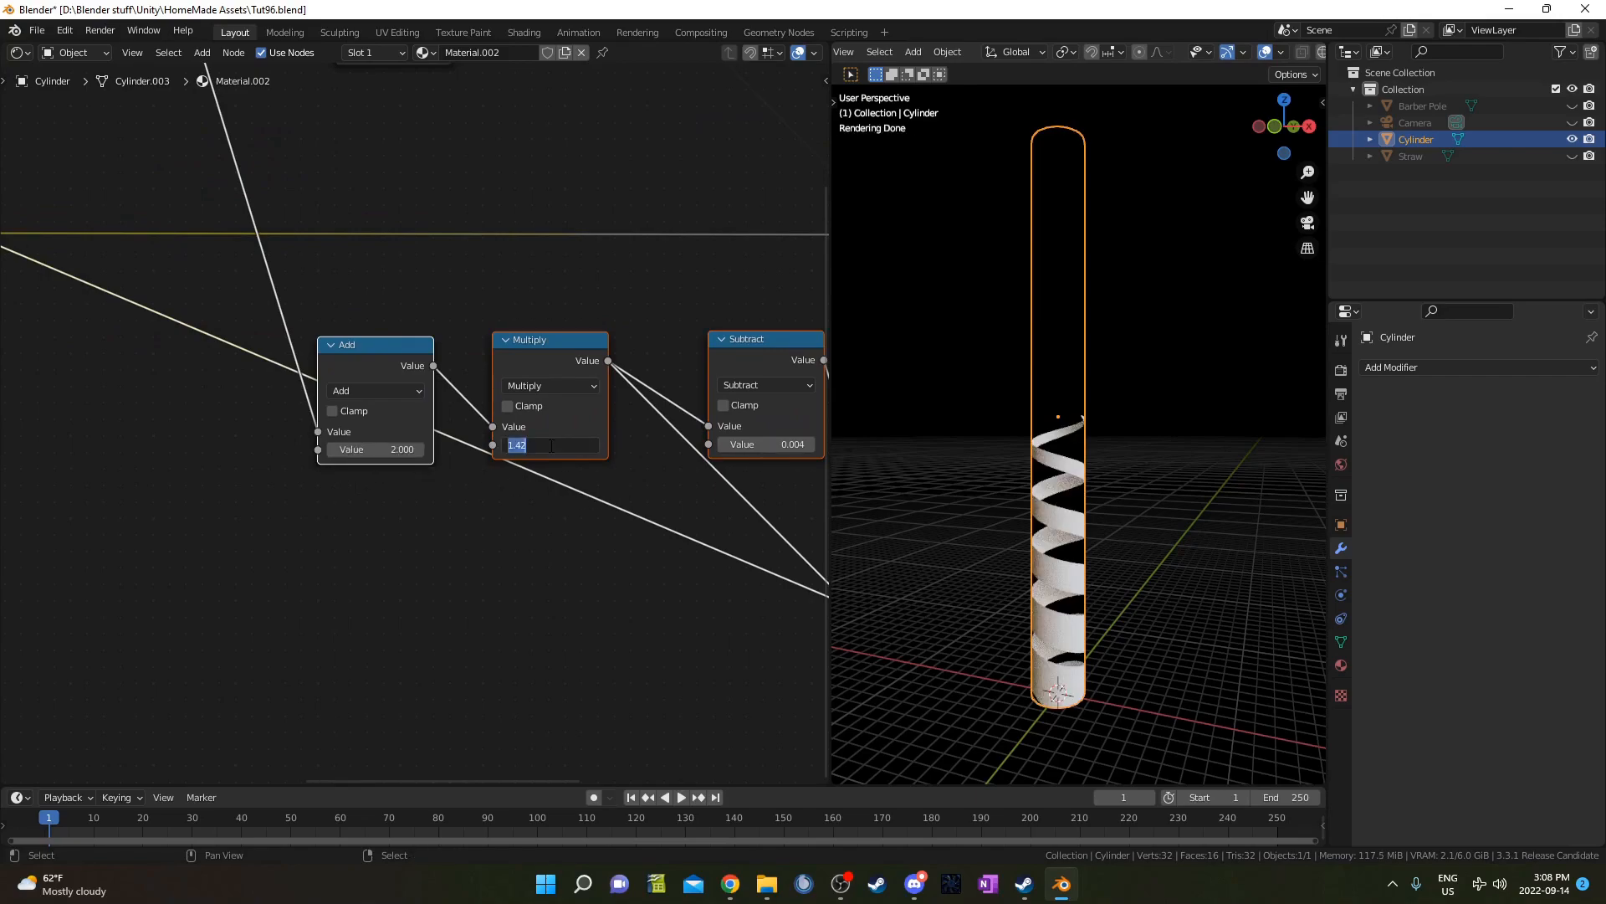
{"action": "type", "text": ".4"}
{"action": "key", "text": "Return"}
{"action": "scroll", "coordinate": [1090, 456], "scroll_direction": "up", "scroll_amount": 6}
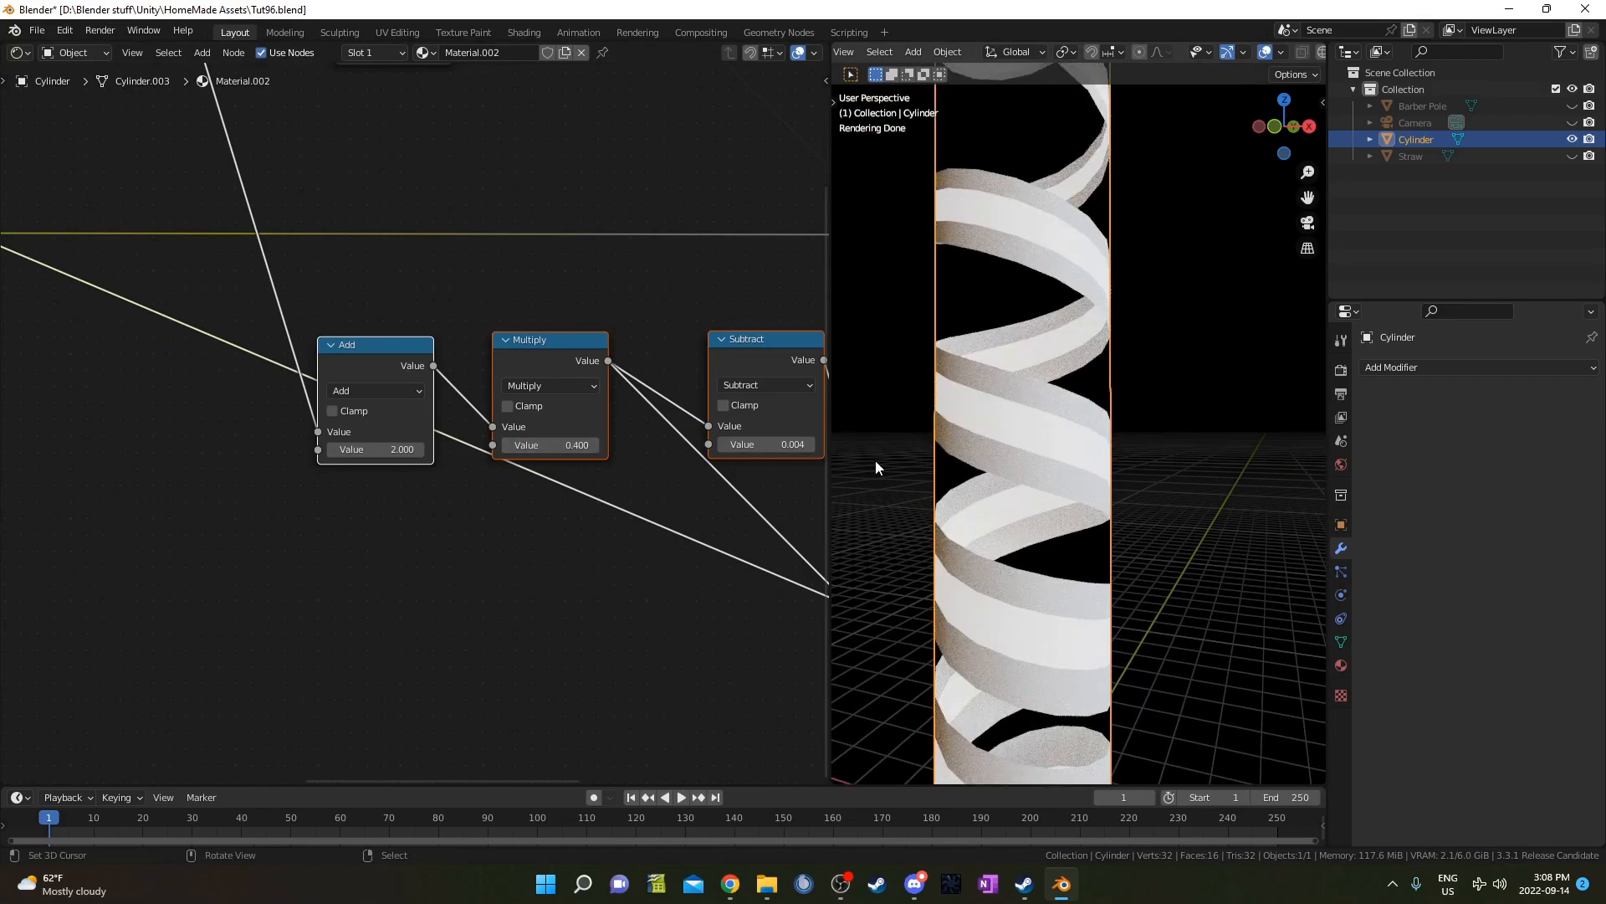
- Add a Displacement node below the Principled BSDF
{"action": "scroll", "coordinate": [651, 520], "scroll_direction": "down", "scroll_amount": 3}
{"action": "middle_click_drag", "start_coordinate": [651, 521], "coordinate": [304, 395]}
{"action": "middle_click_drag", "start_coordinate": [384, 437], "coordinate": [621, 628]}
{"action": "scroll", "coordinate": [402, 550], "scroll_direction": "up", "scroll_amount": 1}
{"action": "scroll", "coordinate": [510, 552], "scroll_direction": "up", "scroll_amount": 7}
{"action": "middle_click_drag", "start_coordinate": [462, 491], "coordinate": [435, 468]}
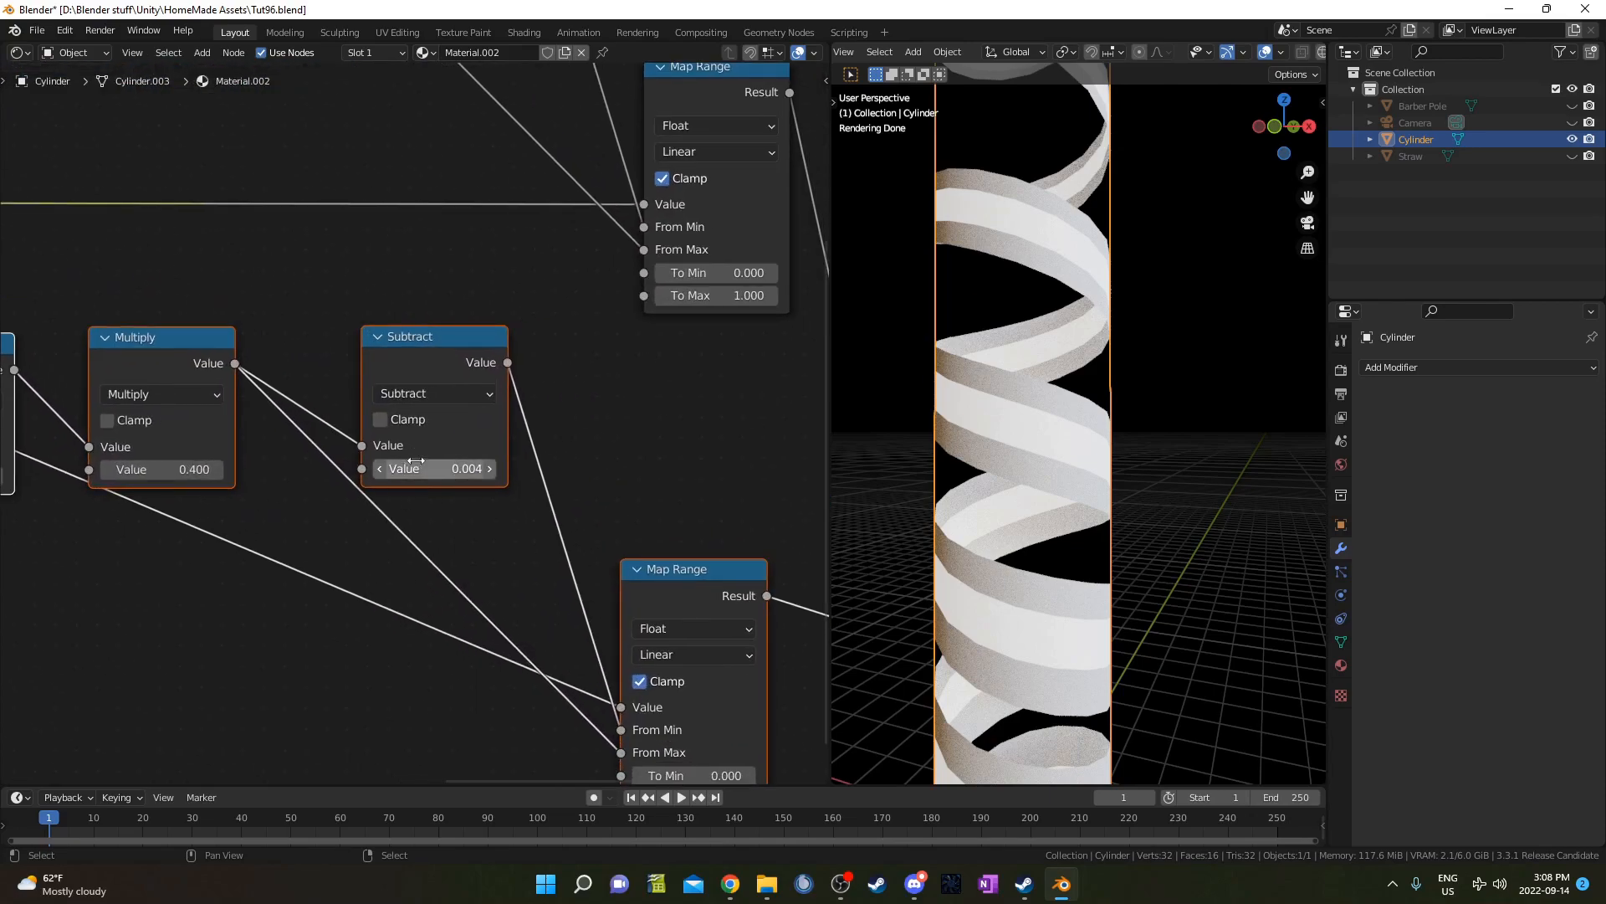
{"action": "scroll", "coordinate": [502, 544], "scroll_direction": "down", "scroll_amount": 3}
{"action": "middle_click_drag", "start_coordinate": [573, 627], "coordinate": [513, 545]}
{"action": "scroll", "coordinate": [669, 586], "scroll_direction": "down", "scroll_amount": 3}
{"action": "middle_click_drag", "start_coordinate": [683, 590], "coordinate": [355, 460]}
{"action": "middle_click_drag", "start_coordinate": [409, 582], "coordinate": [428, 522]}
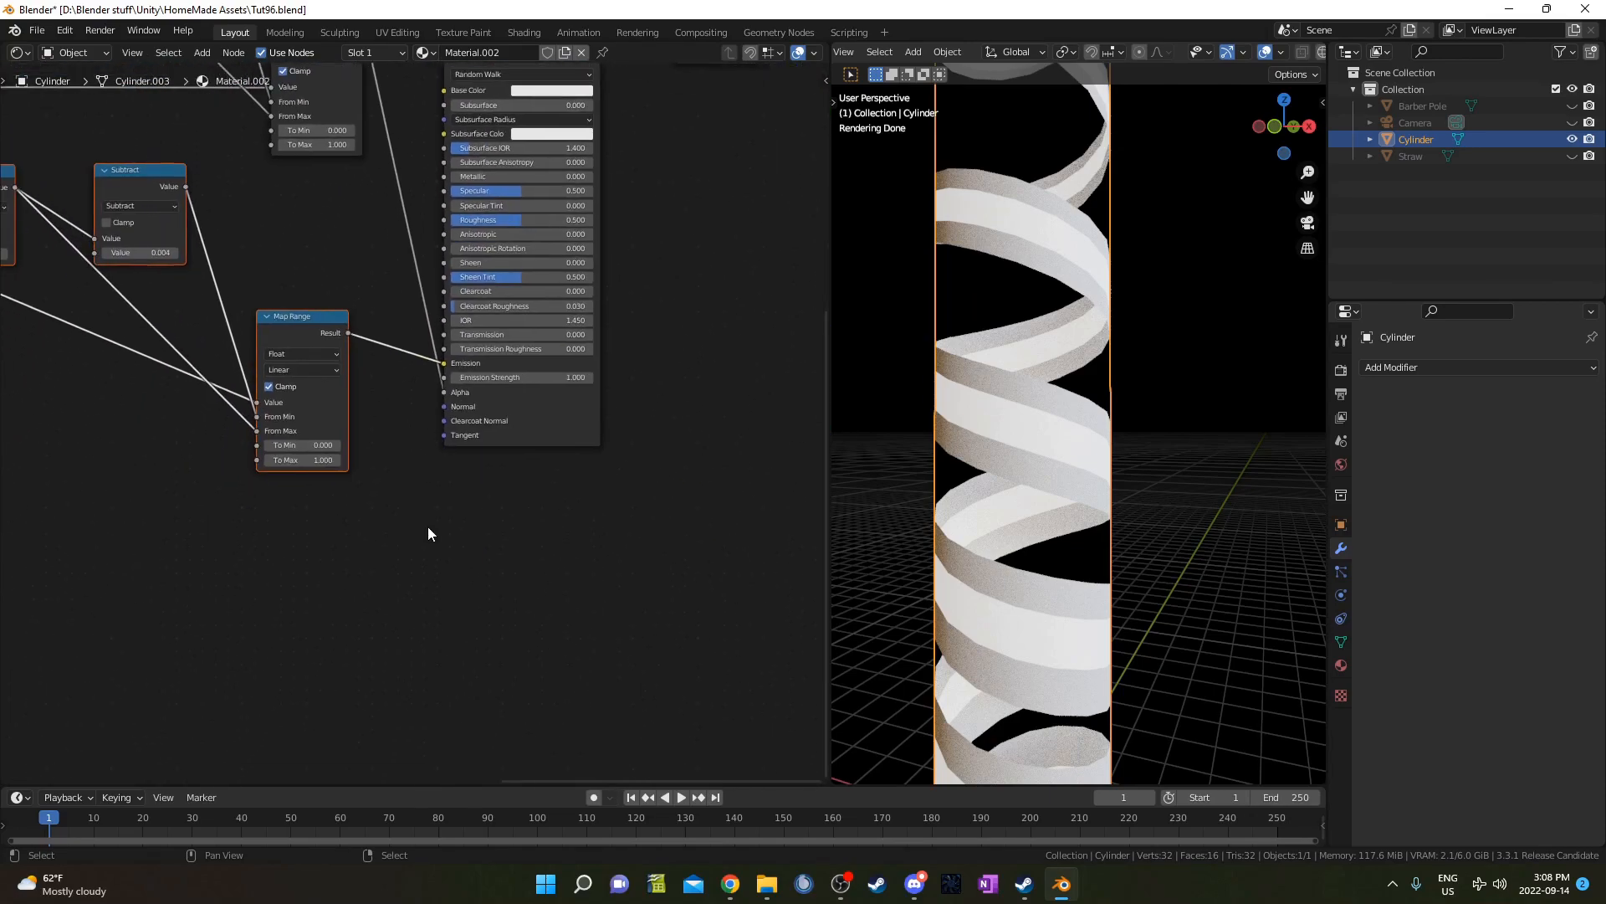
{"action": "key", "text": "shift+a"}
{"action": "type", "text": "disp"}
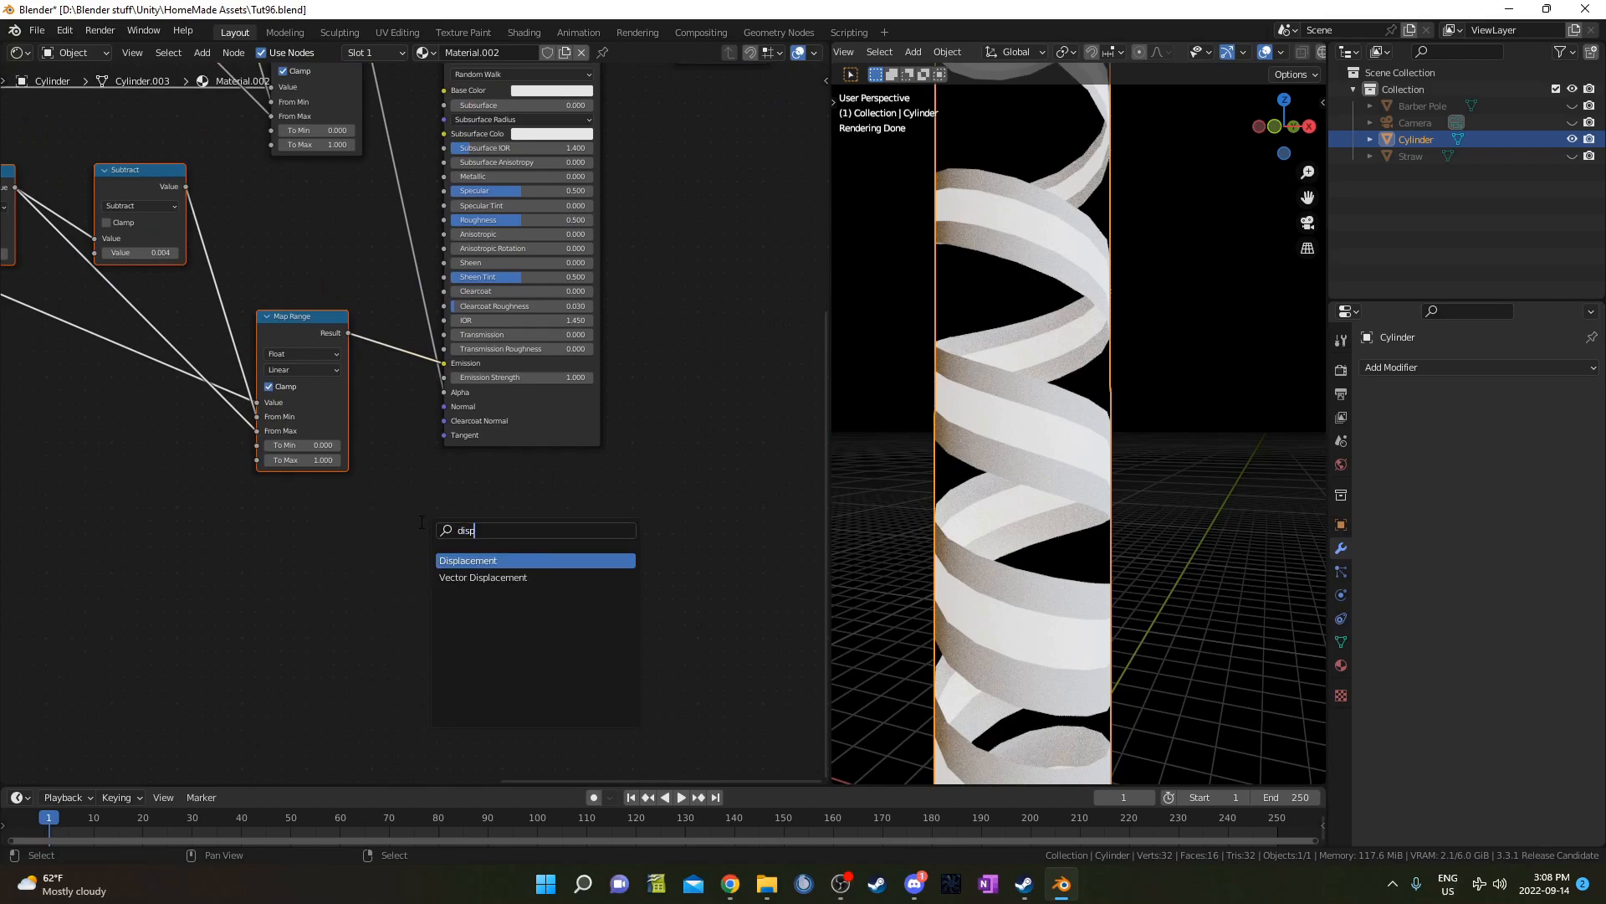
{"action": "key", "text": "Return"}
- Link the lower Map Range Result to the Displacement node's Height and its output to the Material Output's Displacement, and save the file
{"action": "left_click_drag", "start_coordinate": [348, 333], "coordinate": [444, 569]}
{"action": "scroll", "coordinate": [552, 518], "scroll_direction": "down", "scroll_amount": 2}
{"action": "left_click_drag", "start_coordinate": [615, 230], "coordinate": [696, 456]}
{"action": "left_click_drag", "start_coordinate": [464, 625], "coordinate": [657, 470]}
{"action": "scroll", "coordinate": [664, 543], "scroll_direction": "up", "scroll_amount": 2}
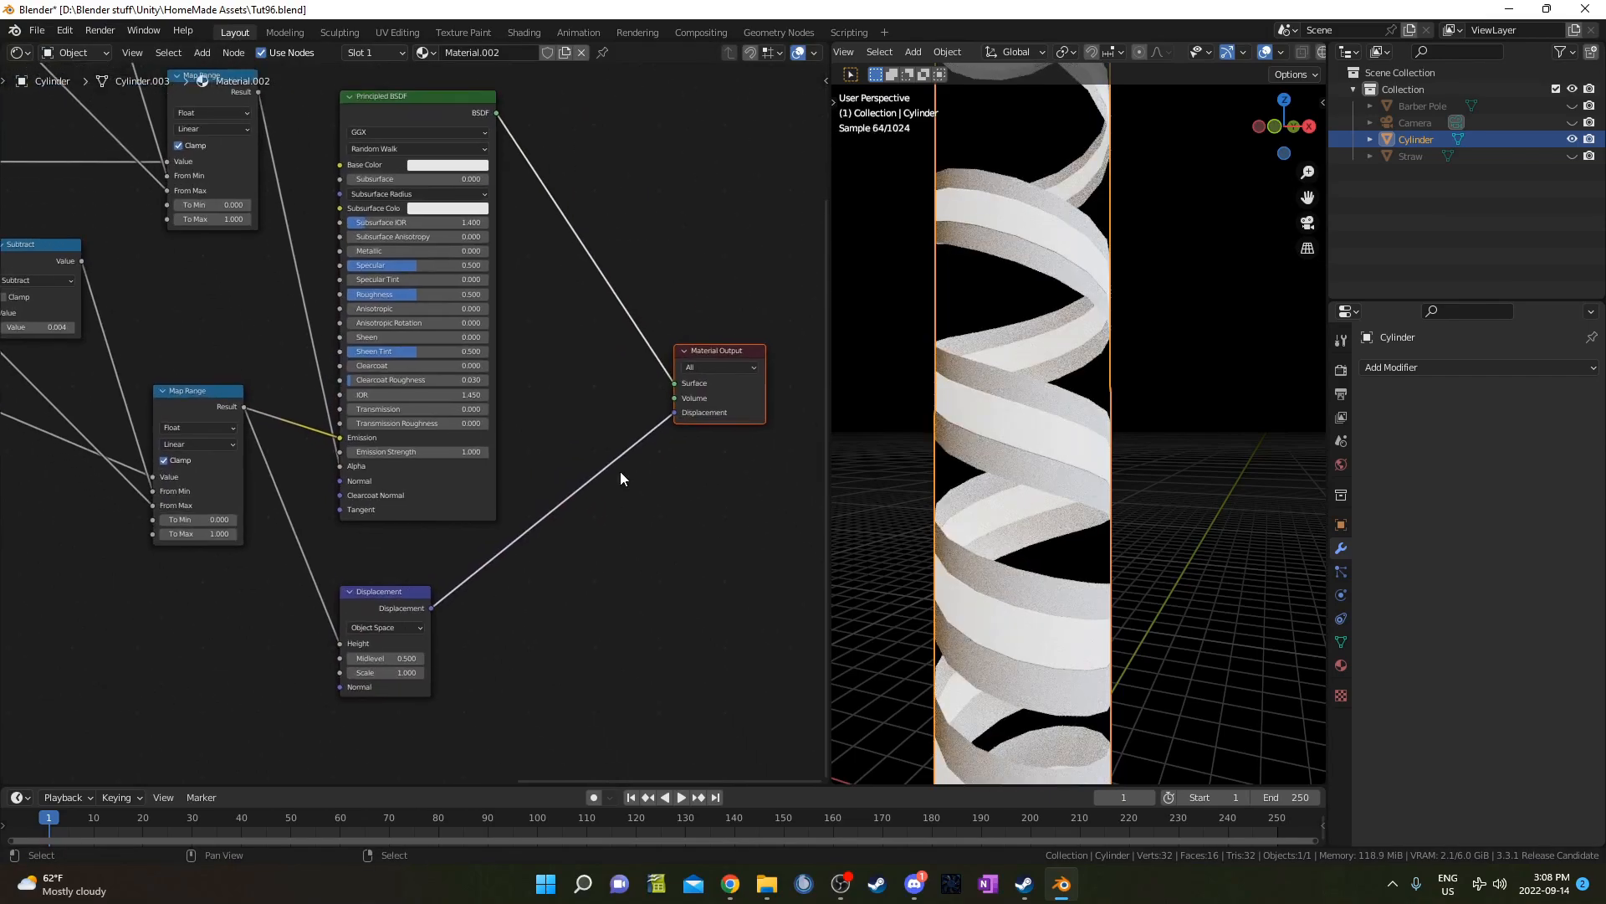
{"action": "key", "text": "ctrl+s"}
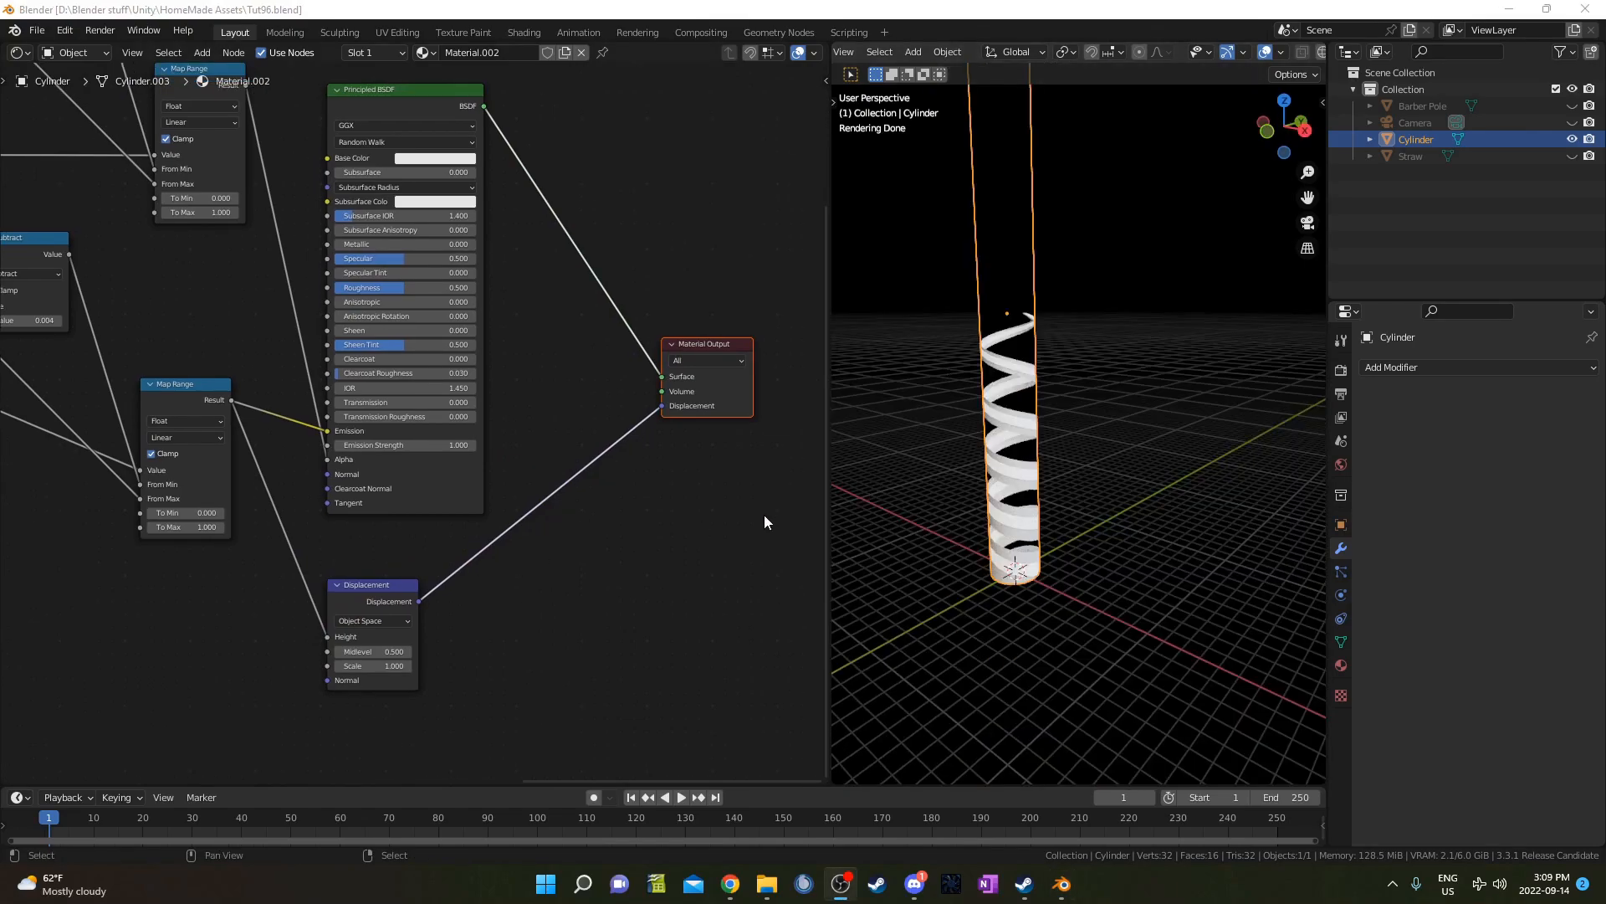
- Add a Subdivision Surface modifier to the cylinder with both viewport and render levels at 3
{"action": "left_click", "coordinate": [1407, 369]}
{"action": "left_click", "coordinate": [1286, 672]}
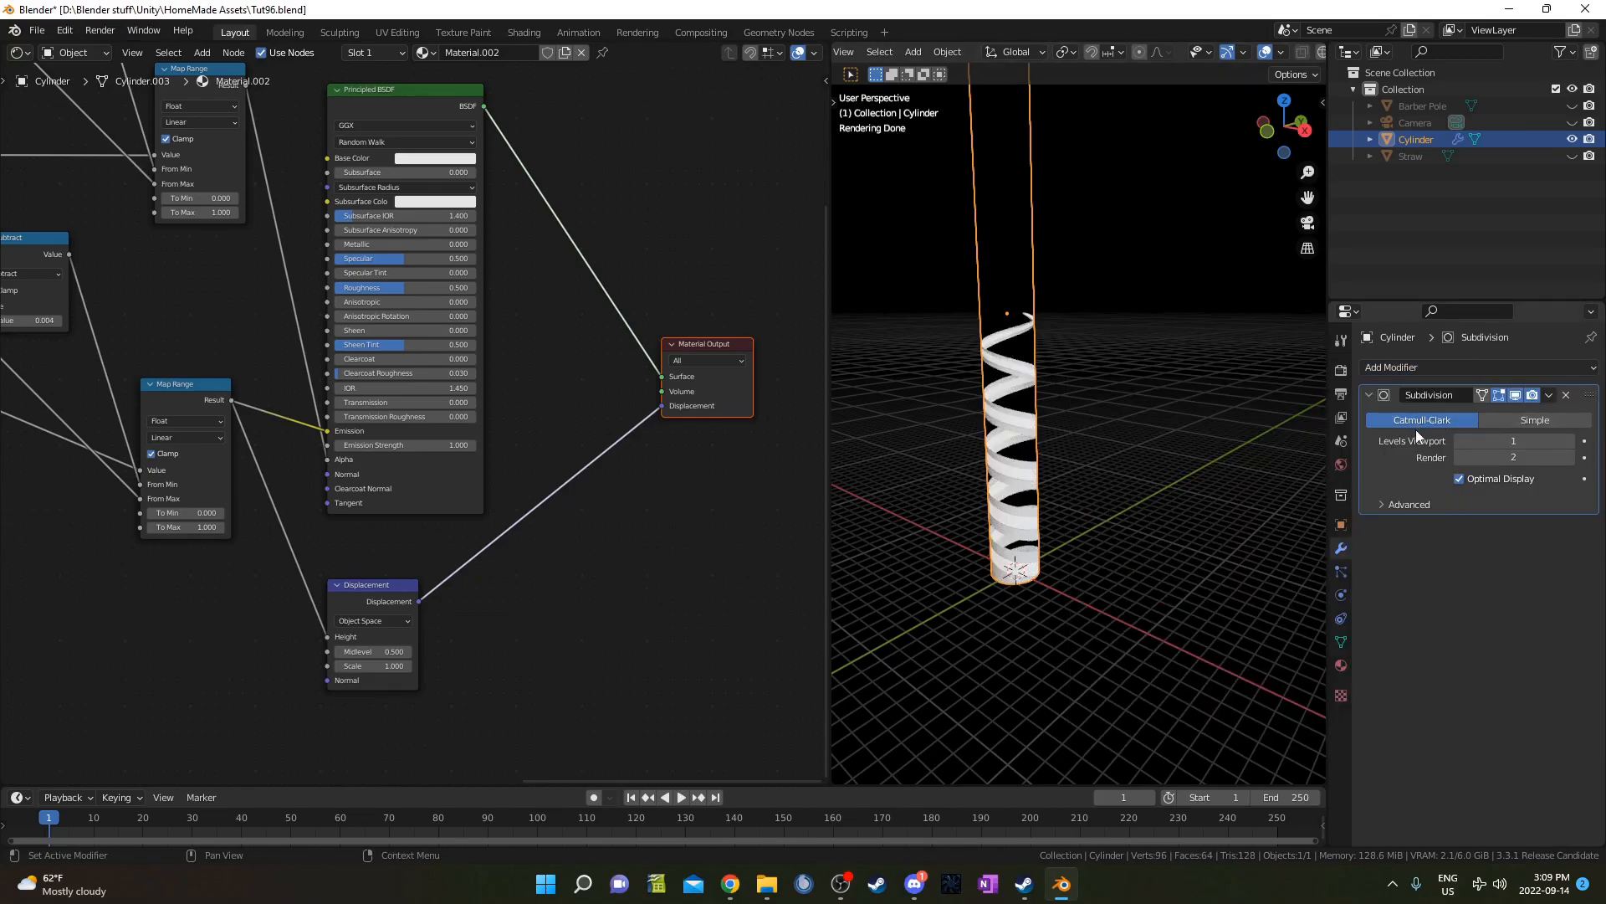
{"action": "left_click", "coordinate": [1570, 442]}
{"action": "left_click", "coordinate": [1571, 442]}
{"action": "left_click", "coordinate": [1570, 457]}
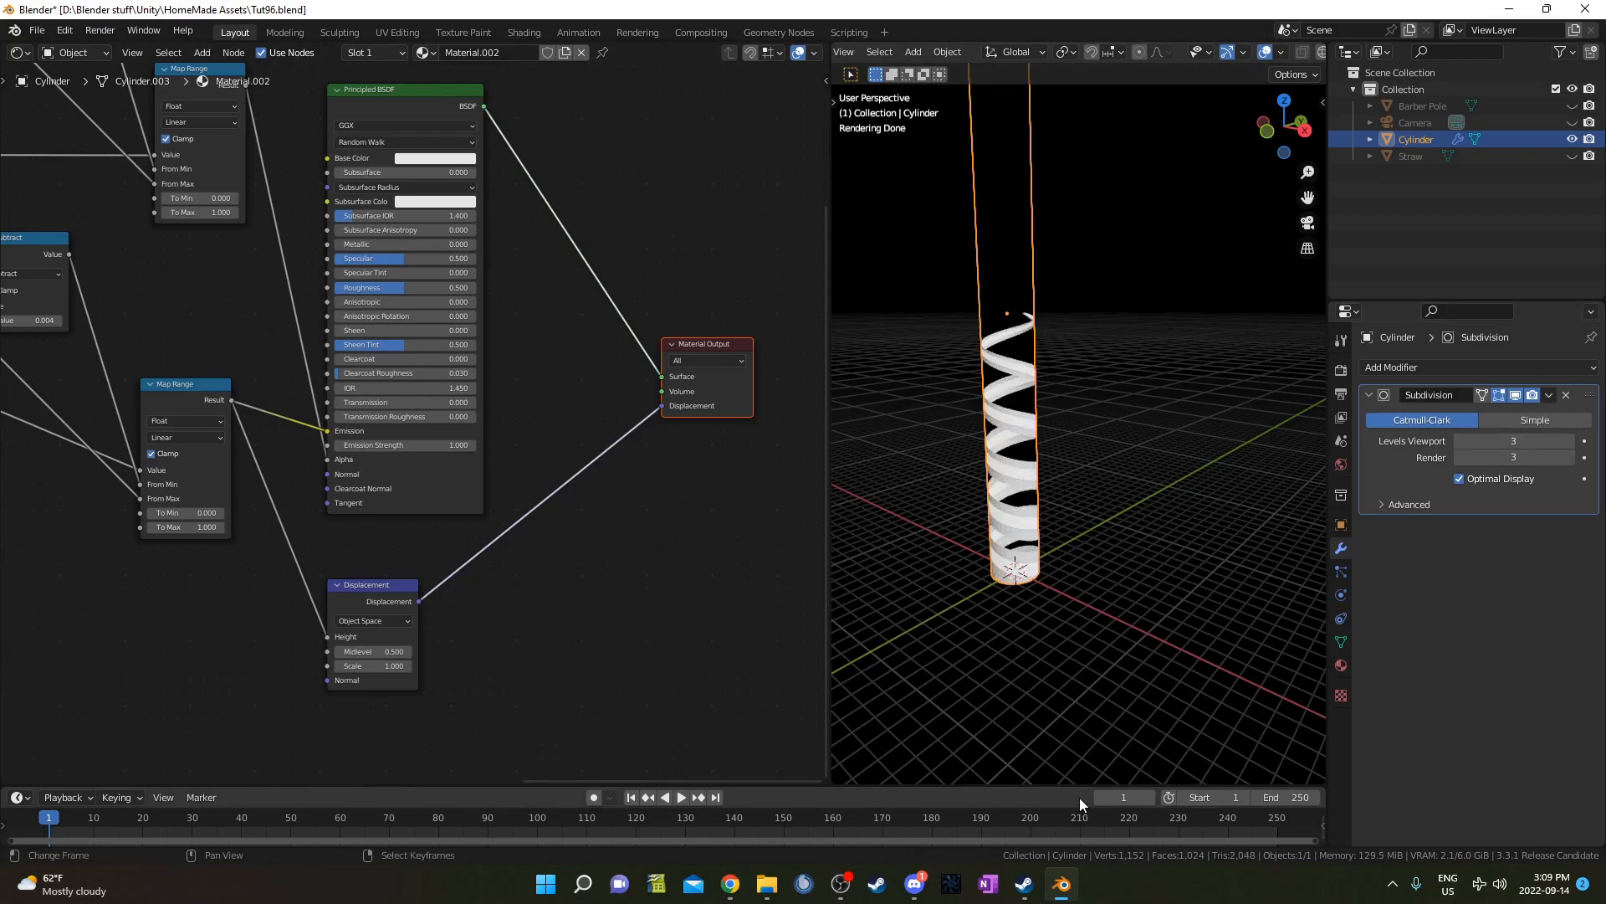
- Set the displacement method in the surface settings of Material.002 to Displacement Only
{"action": "left_click", "coordinate": [1340, 665]}
{"action": "scroll", "coordinate": [1423, 655], "scroll_direction": "down", "scroll_amount": 12}
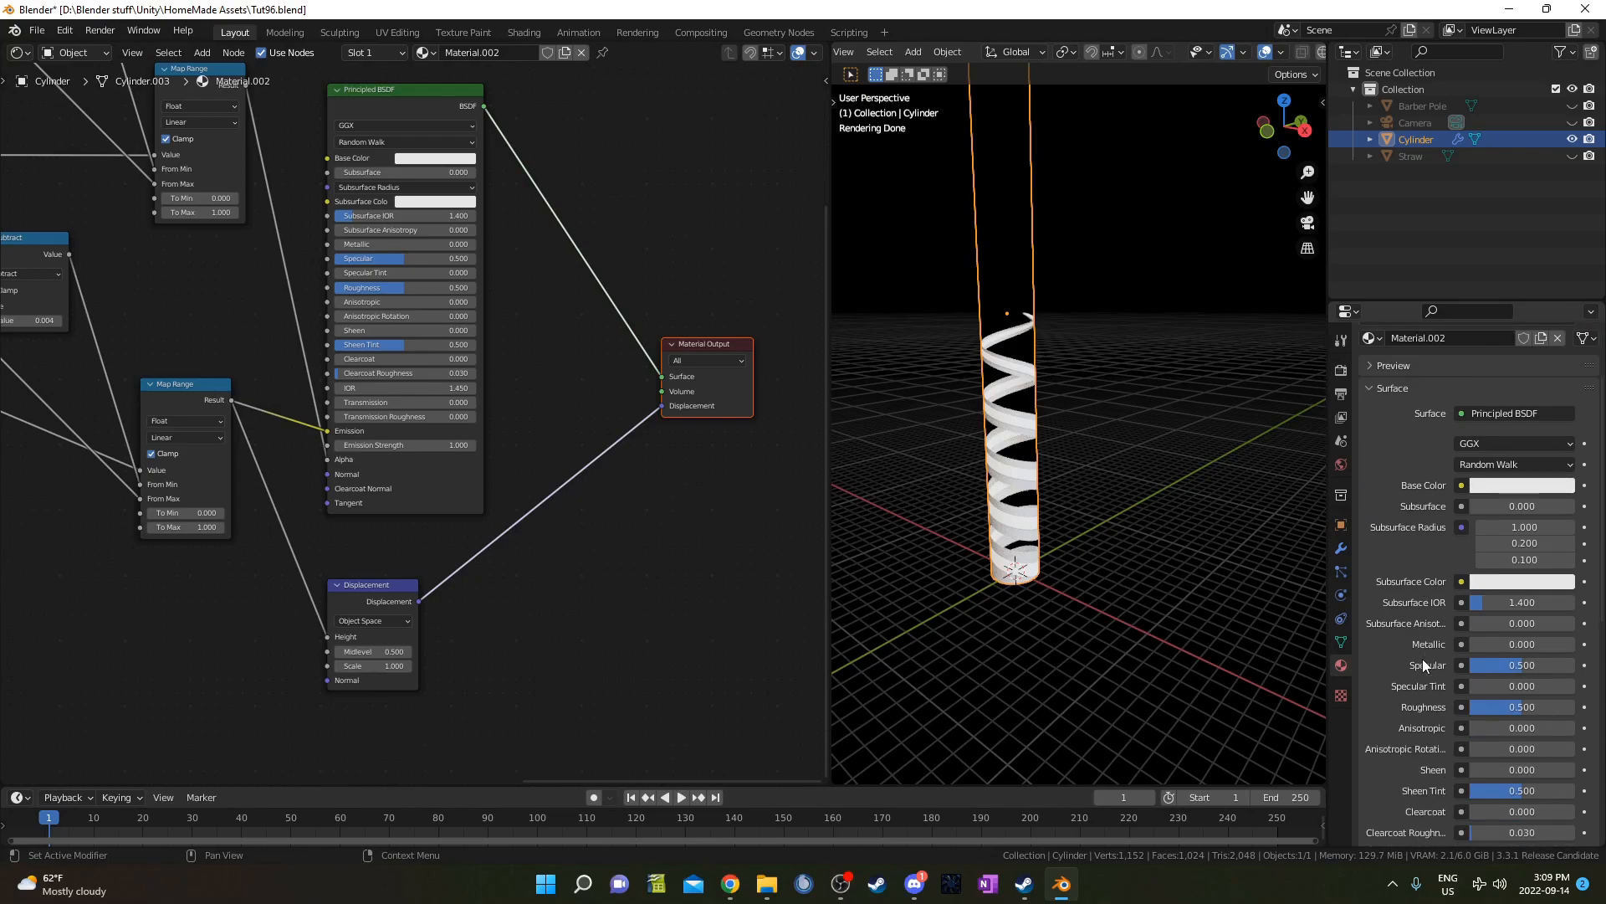
{"action": "scroll", "coordinate": [1416, 710], "scroll_direction": "down", "scroll_amount": 2}
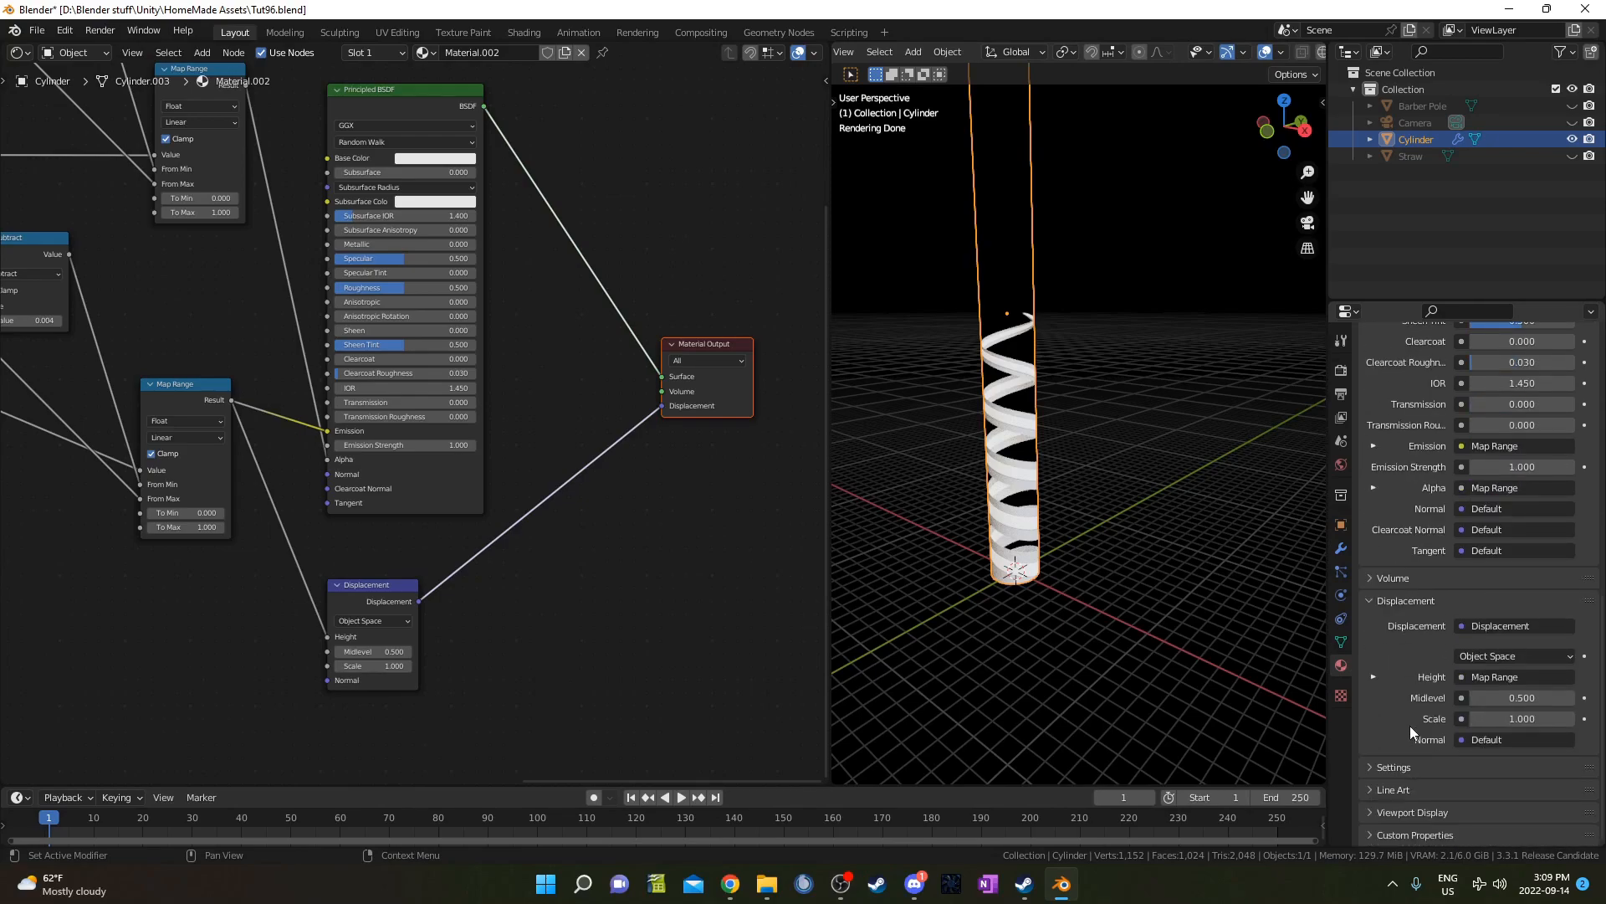
{"action": "left_click", "coordinate": [1394, 767]}
{"action": "scroll", "coordinate": [1404, 749], "scroll_direction": "down", "scroll_amount": 5}
{"action": "left_click", "coordinate": [1536, 695]}
{"action": "left_click", "coordinate": [1506, 688]}
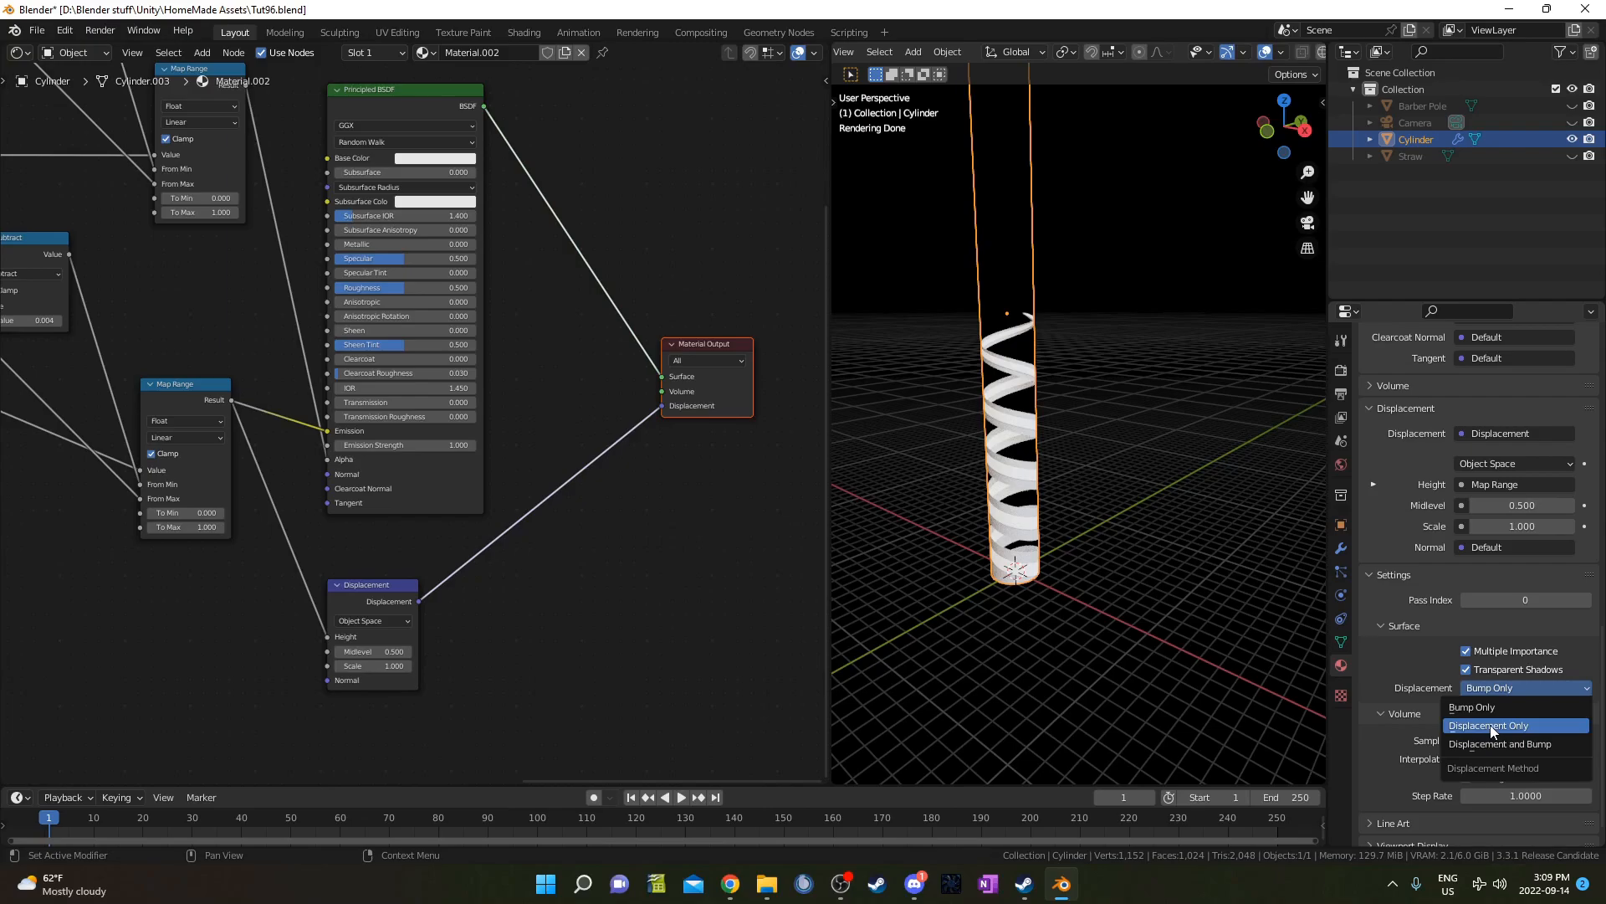
{"action": "left_click", "coordinate": [1494, 726]}
{"action": "scroll", "coordinate": [929, 571], "scroll_direction": "up", "scroll_amount": 4}
{"action": "middle_click_drag", "start_coordinate": [921, 569], "coordinate": [991, 565]}
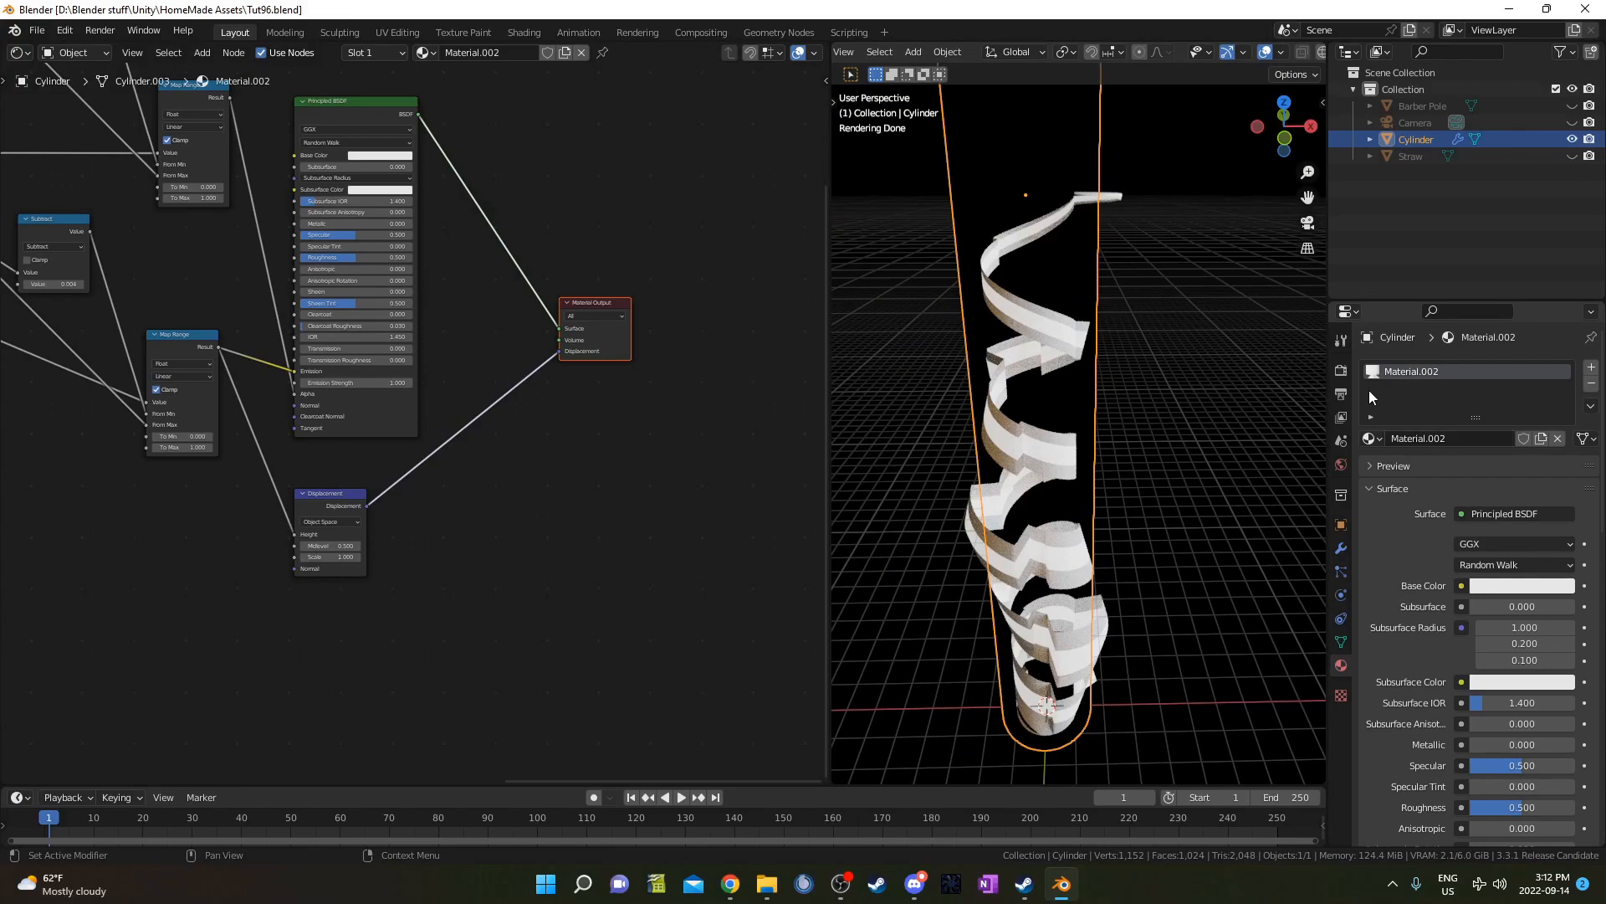
- Switch the Cycles feature set to Supported and back to Experimental, and enable Adaptive Subdivision on the cylinder's Subdivision modifier
{"action": "left_click", "coordinate": [1342, 370]}
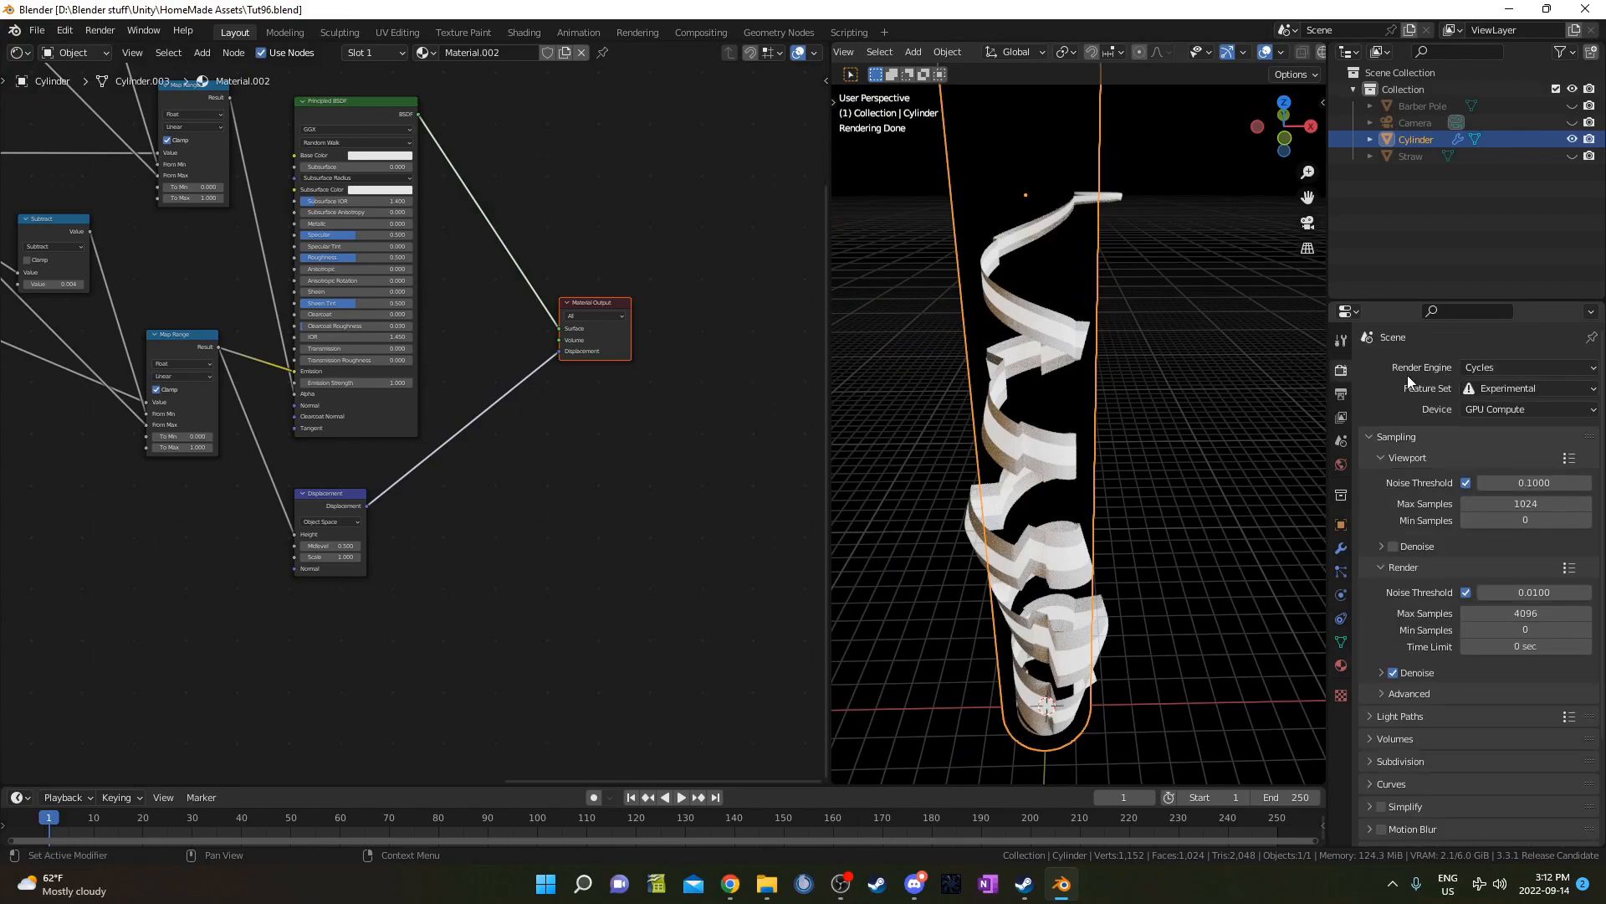
{"action": "left_click", "coordinate": [1529, 389]}
{"action": "left_click", "coordinate": [1526, 409]}
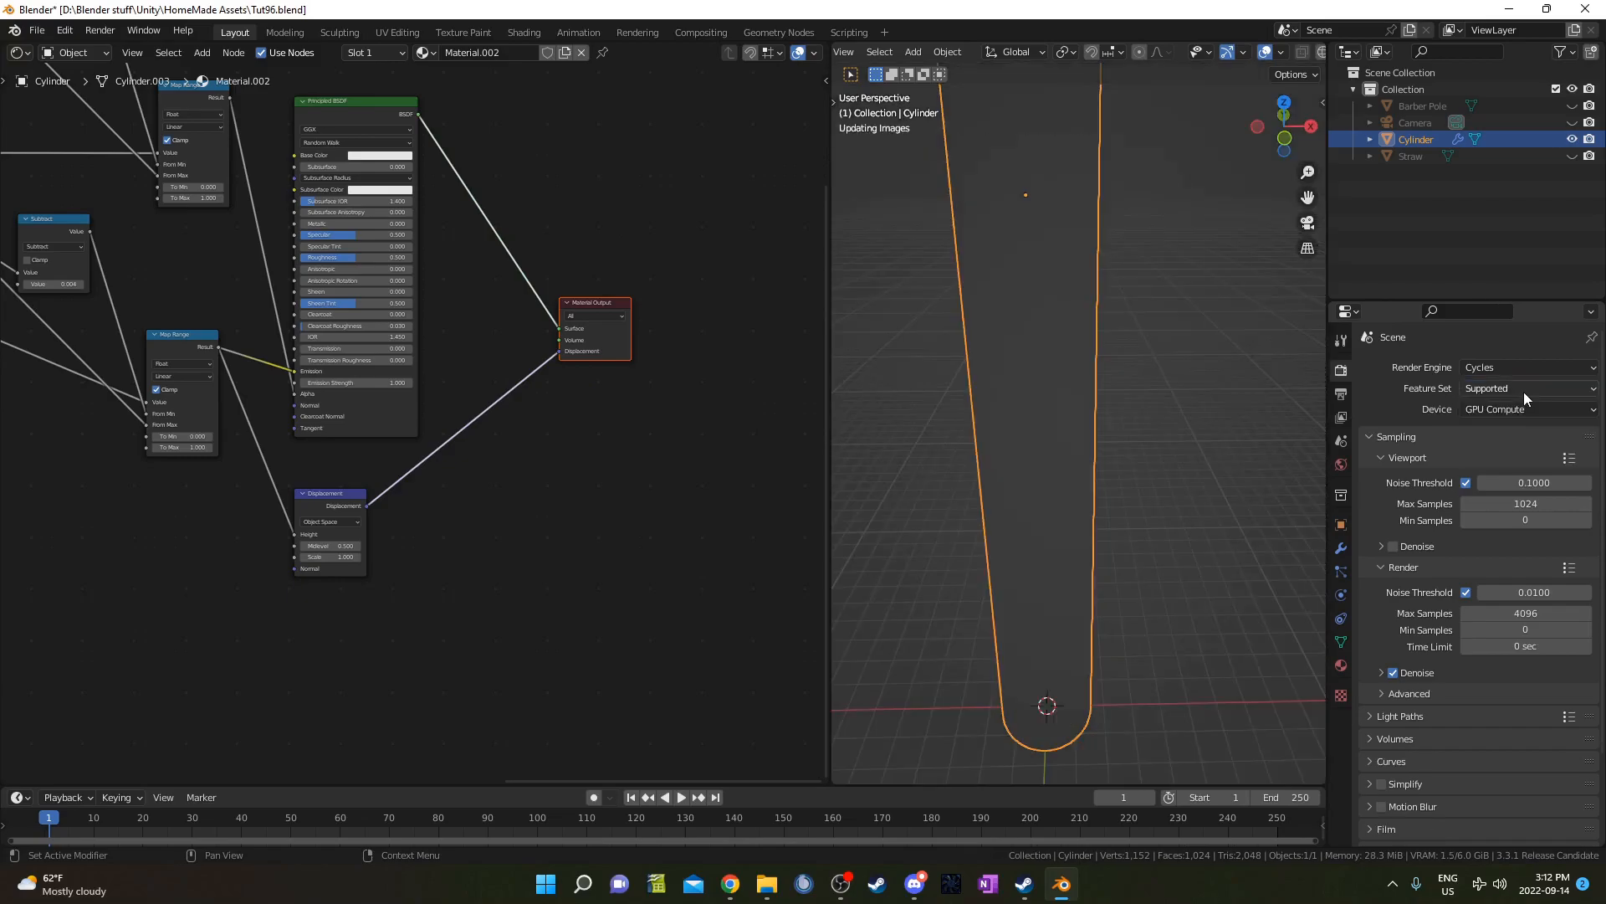
{"action": "left_click", "coordinate": [1513, 388]}
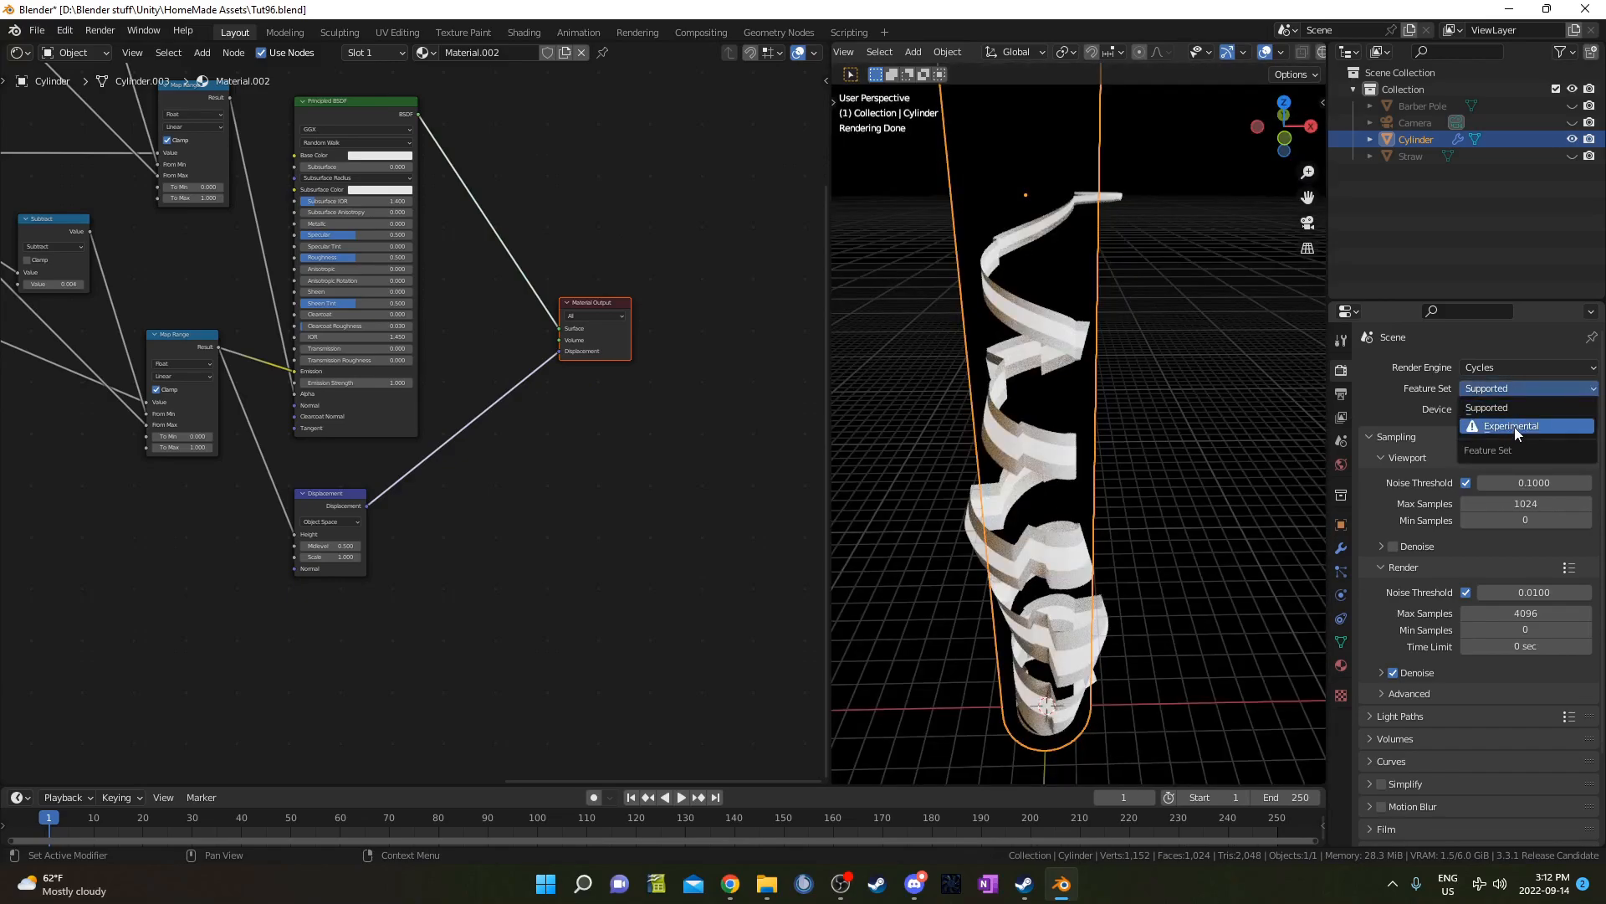
{"action": "left_click", "coordinate": [1514, 426]}
{"action": "left_click", "coordinate": [1342, 552]}
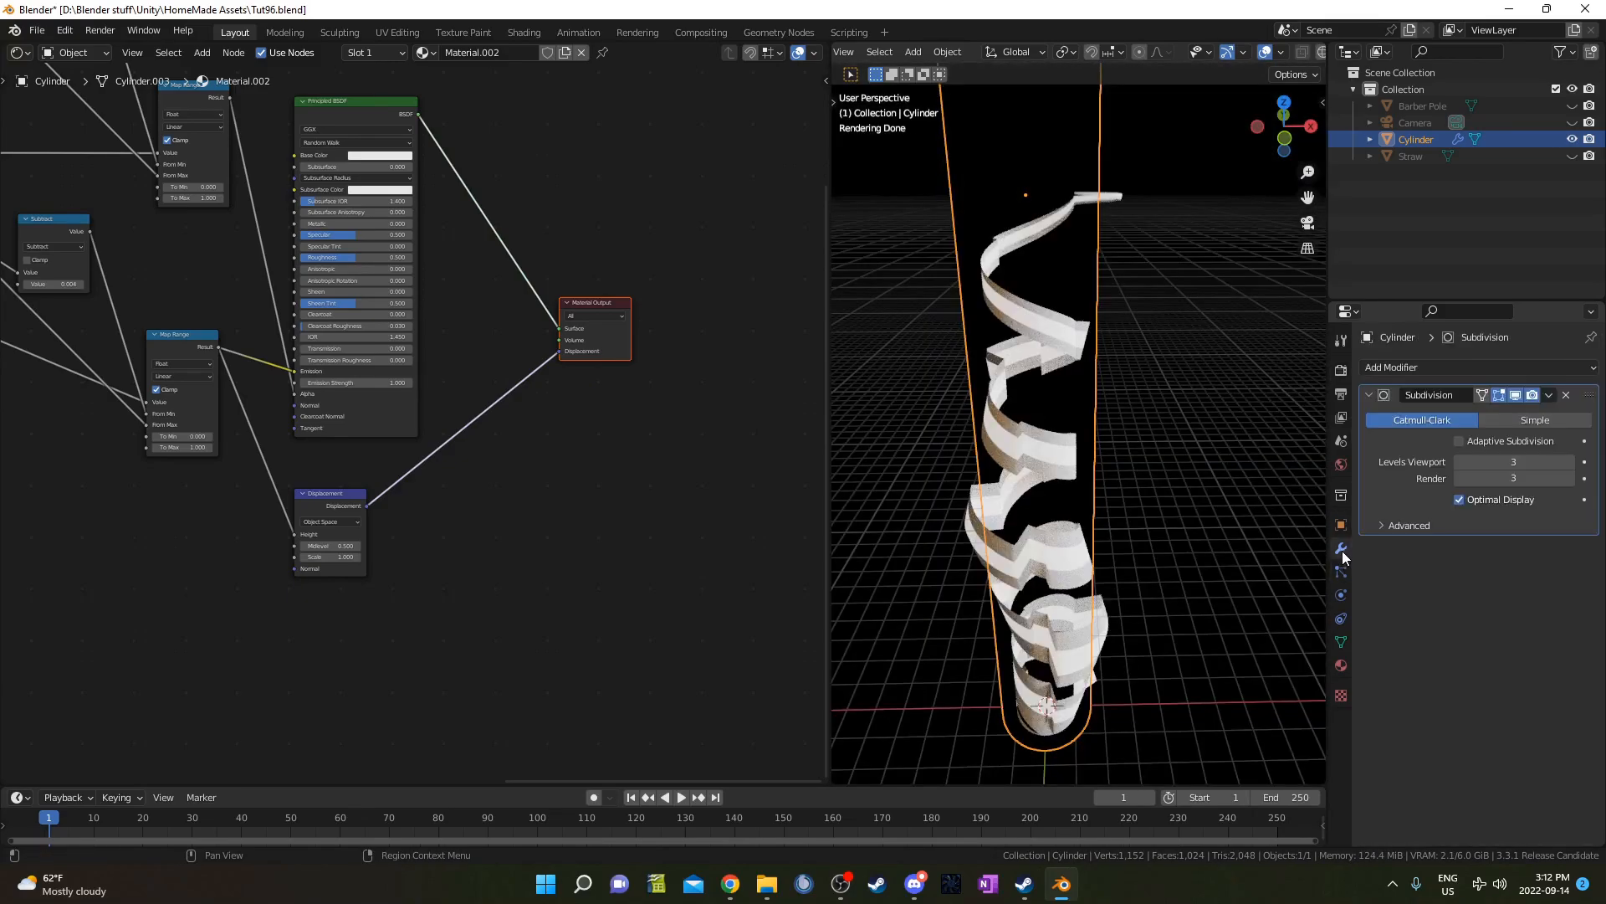
{"action": "left_click", "coordinate": [1461, 441]}
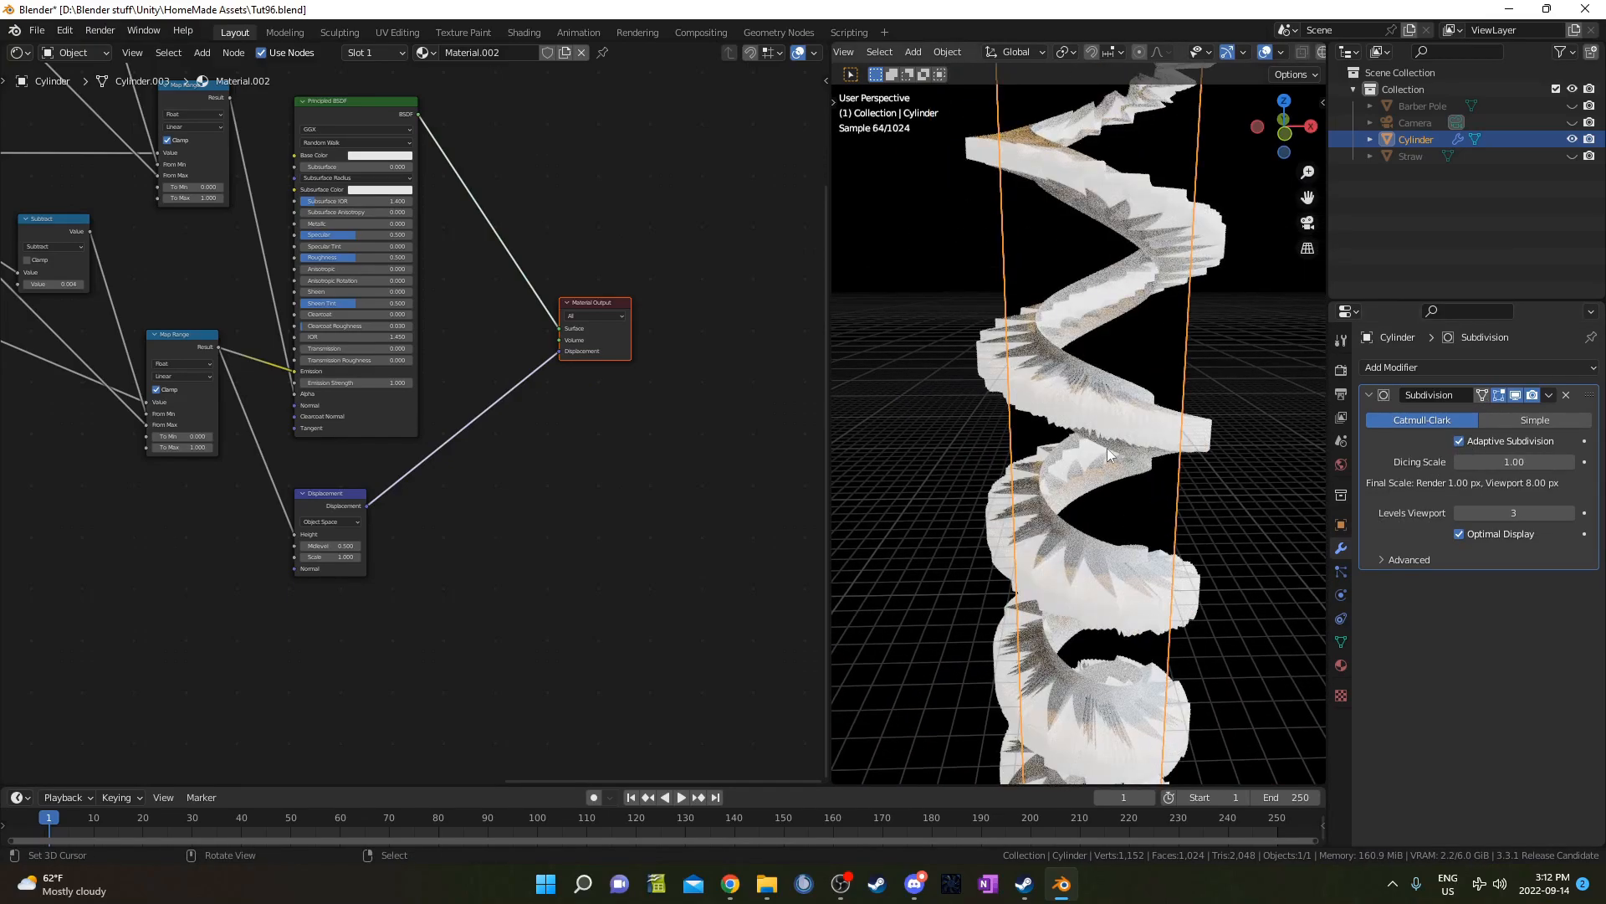
- Set the Displacement node's Scale to 0.1
{"action": "scroll", "coordinate": [353, 604], "scroll_direction": "up", "scroll_amount": 4}
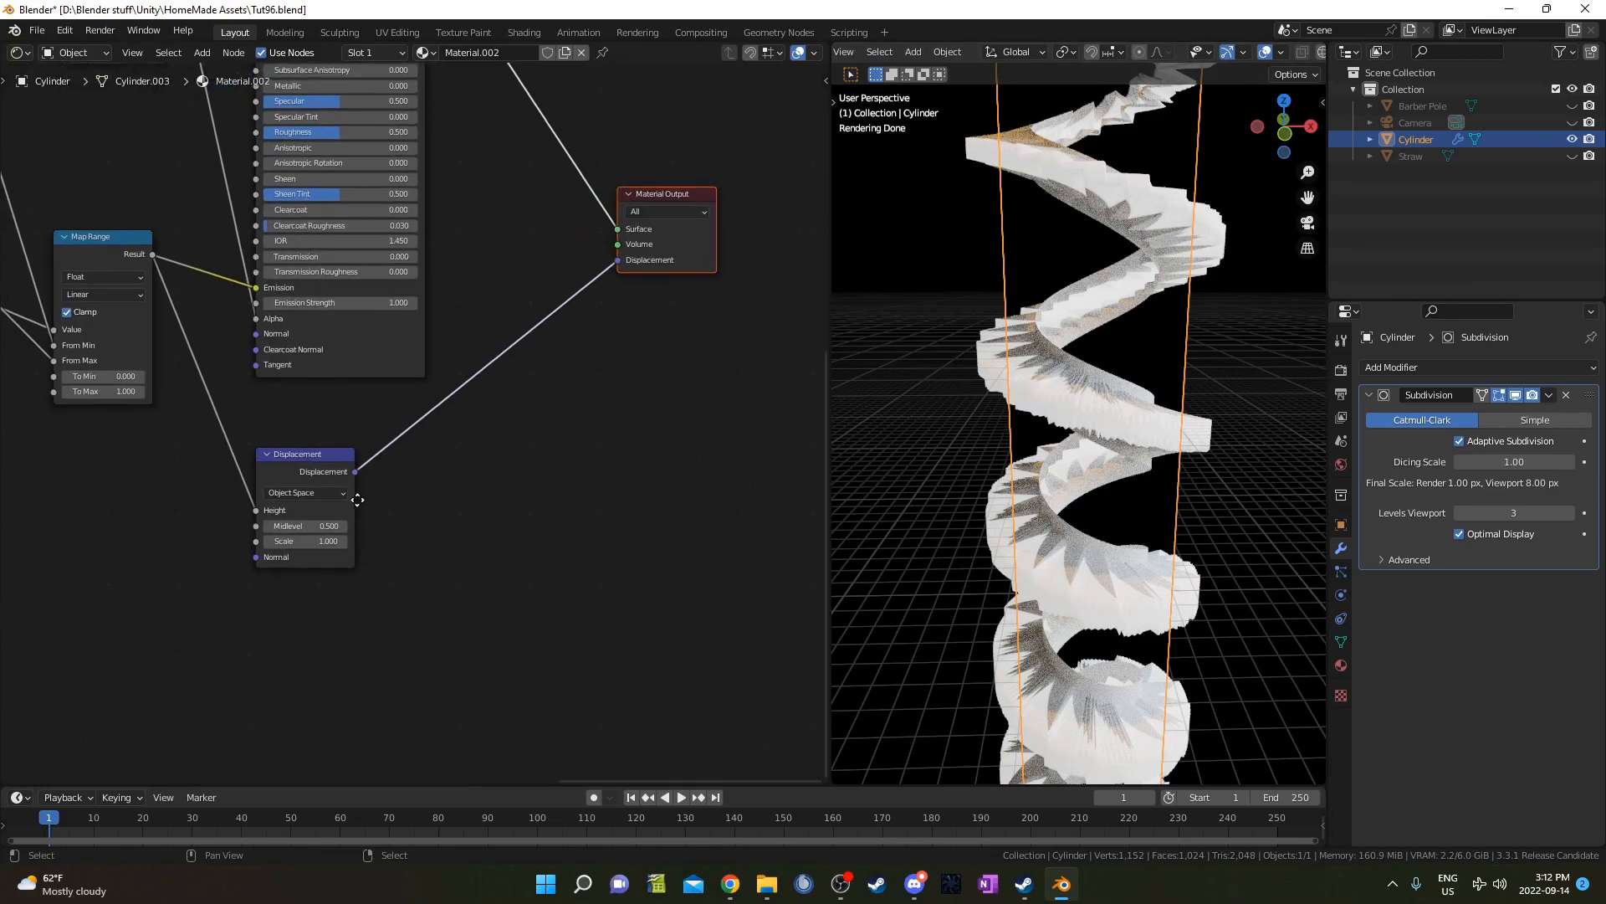
{"action": "left_click", "coordinate": [368, 485]}
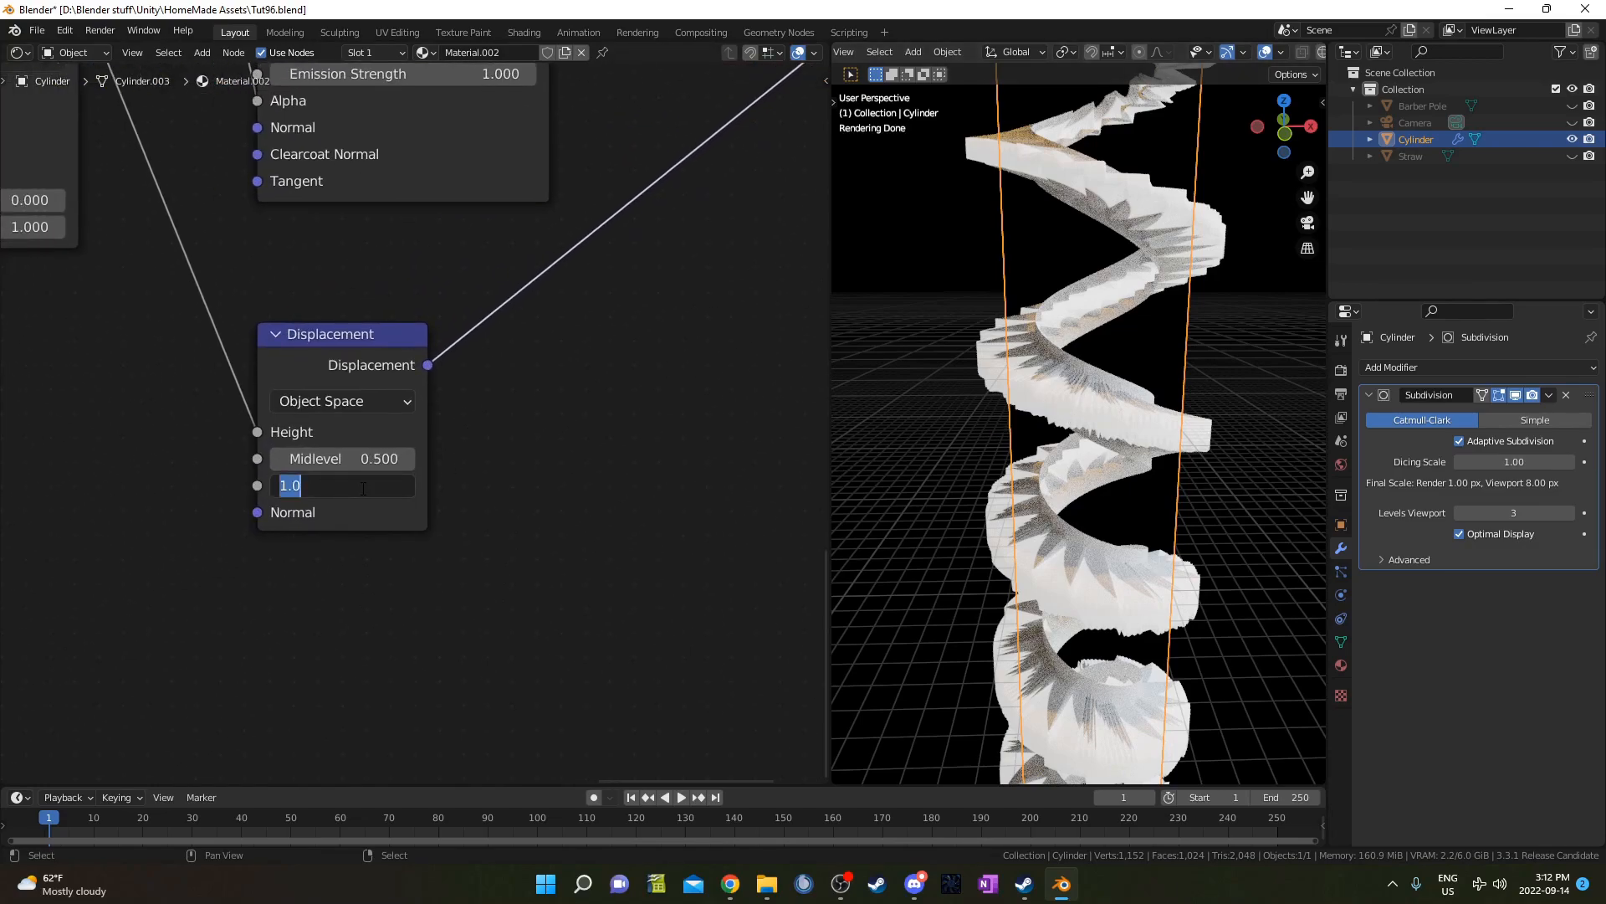
{"action": "key", "text": "Return"}
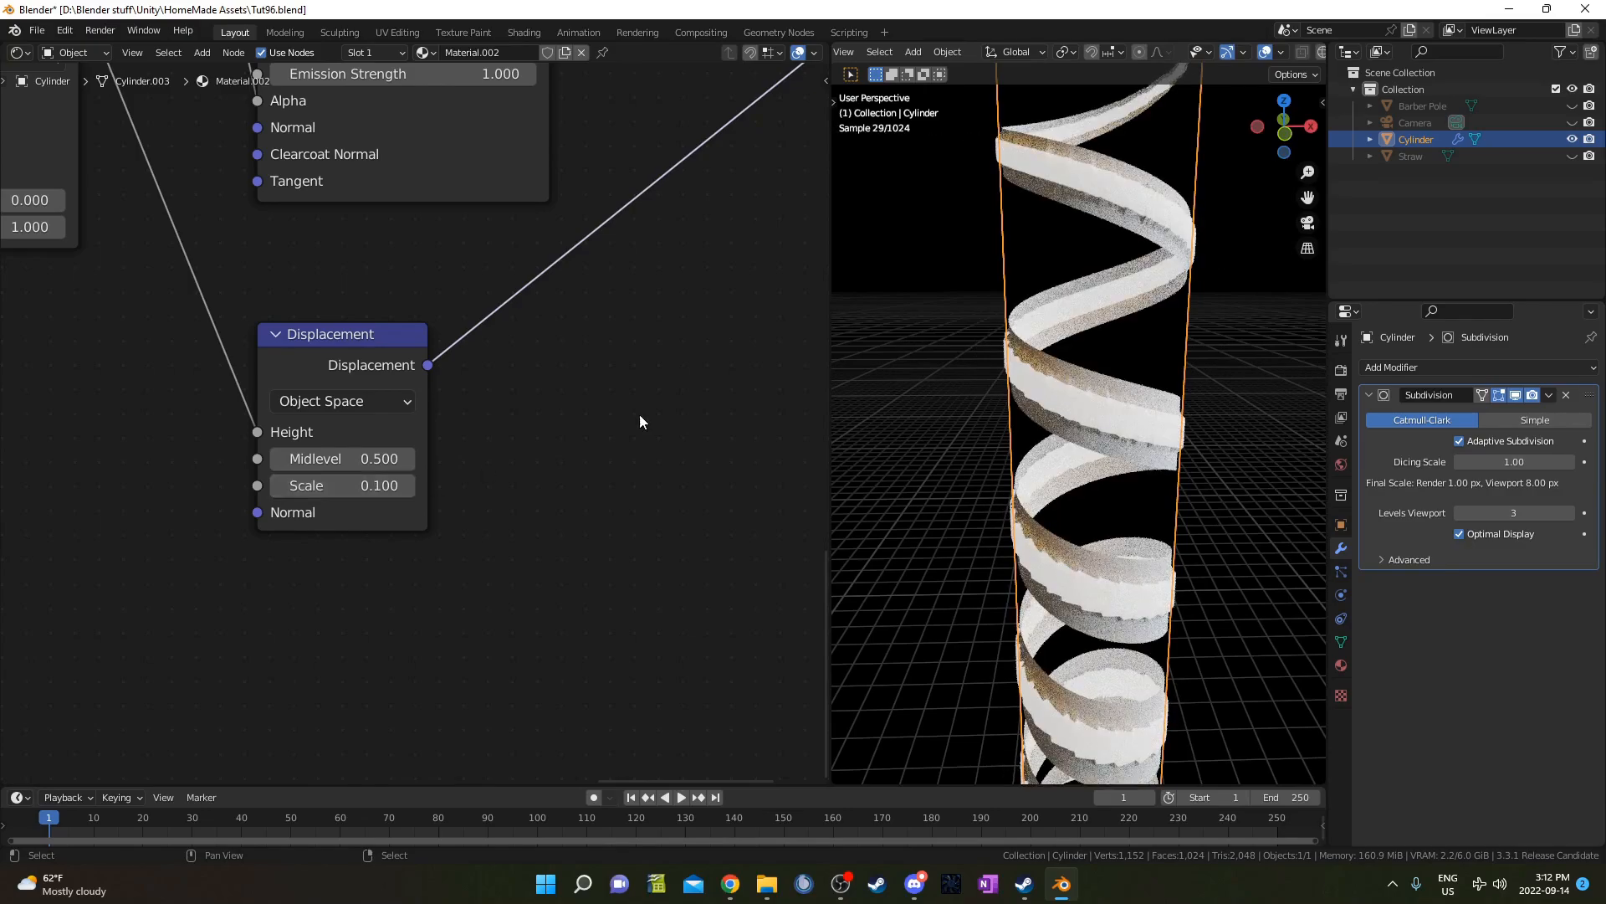
- Set the value of the lower Subtract node, which feeds the emission and displacement Map Range, to 0.04
{"action": "middle_click_drag", "start_coordinate": [269, 361], "coordinate": [514, 526]}
{"action": "middle_click_drag", "start_coordinate": [369, 417], "coordinate": [474, 497]}
{"action": "scroll", "coordinate": [469, 495], "scroll_direction": "down", "scroll_amount": 4}
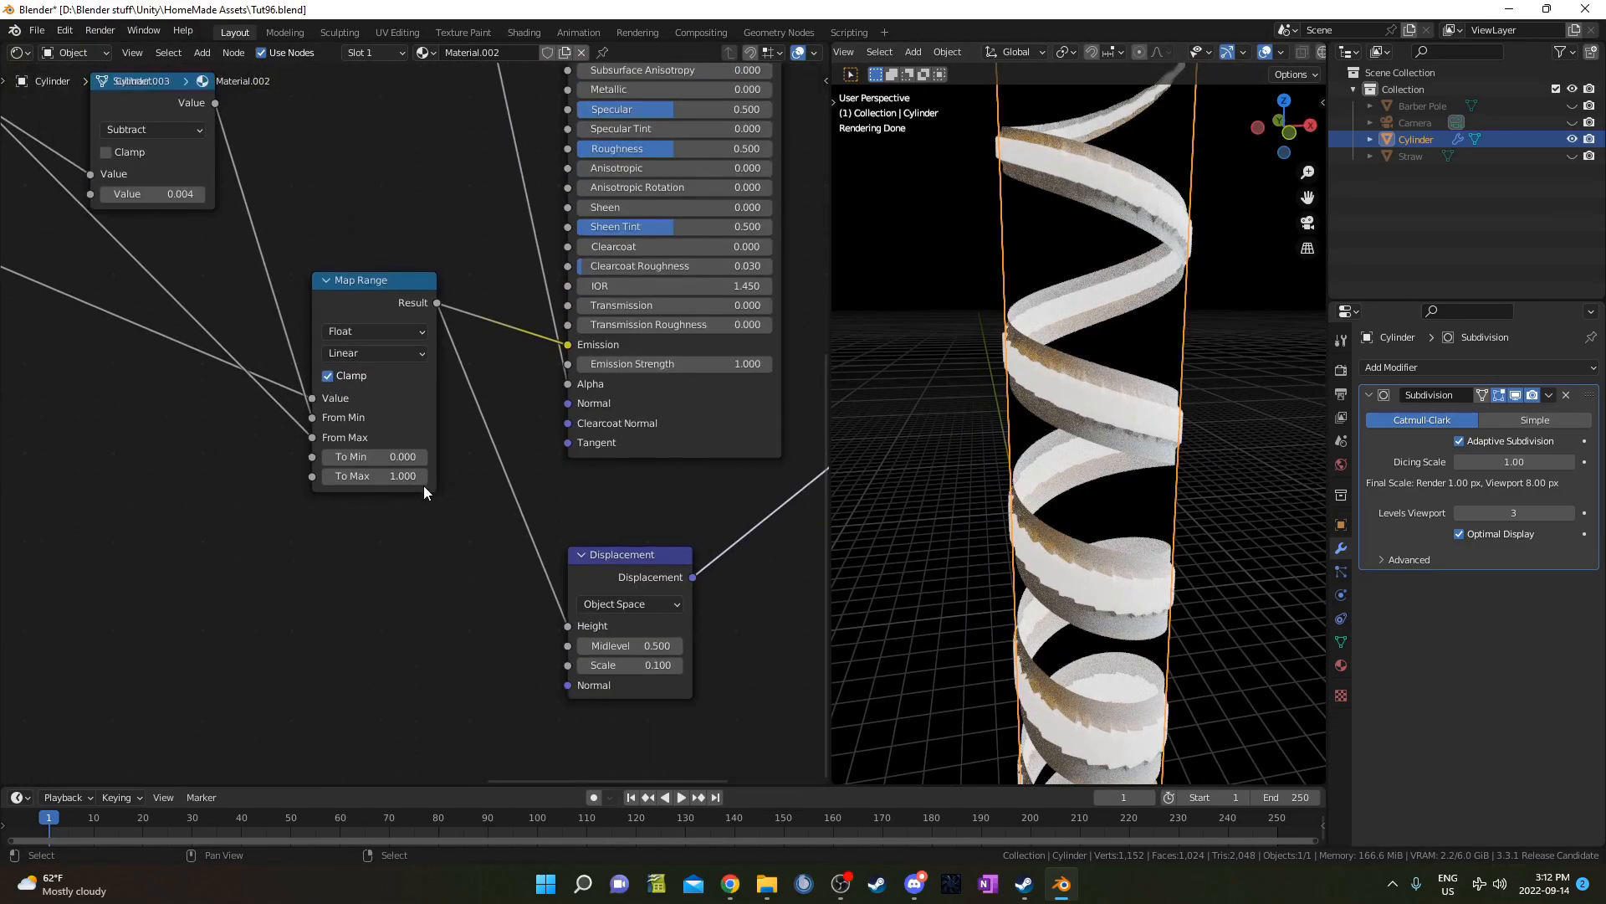
{"action": "middle_click_drag", "start_coordinate": [228, 402], "coordinate": [482, 639]}
{"action": "scroll", "coordinate": [416, 427], "scroll_direction": "up", "scroll_amount": 7}
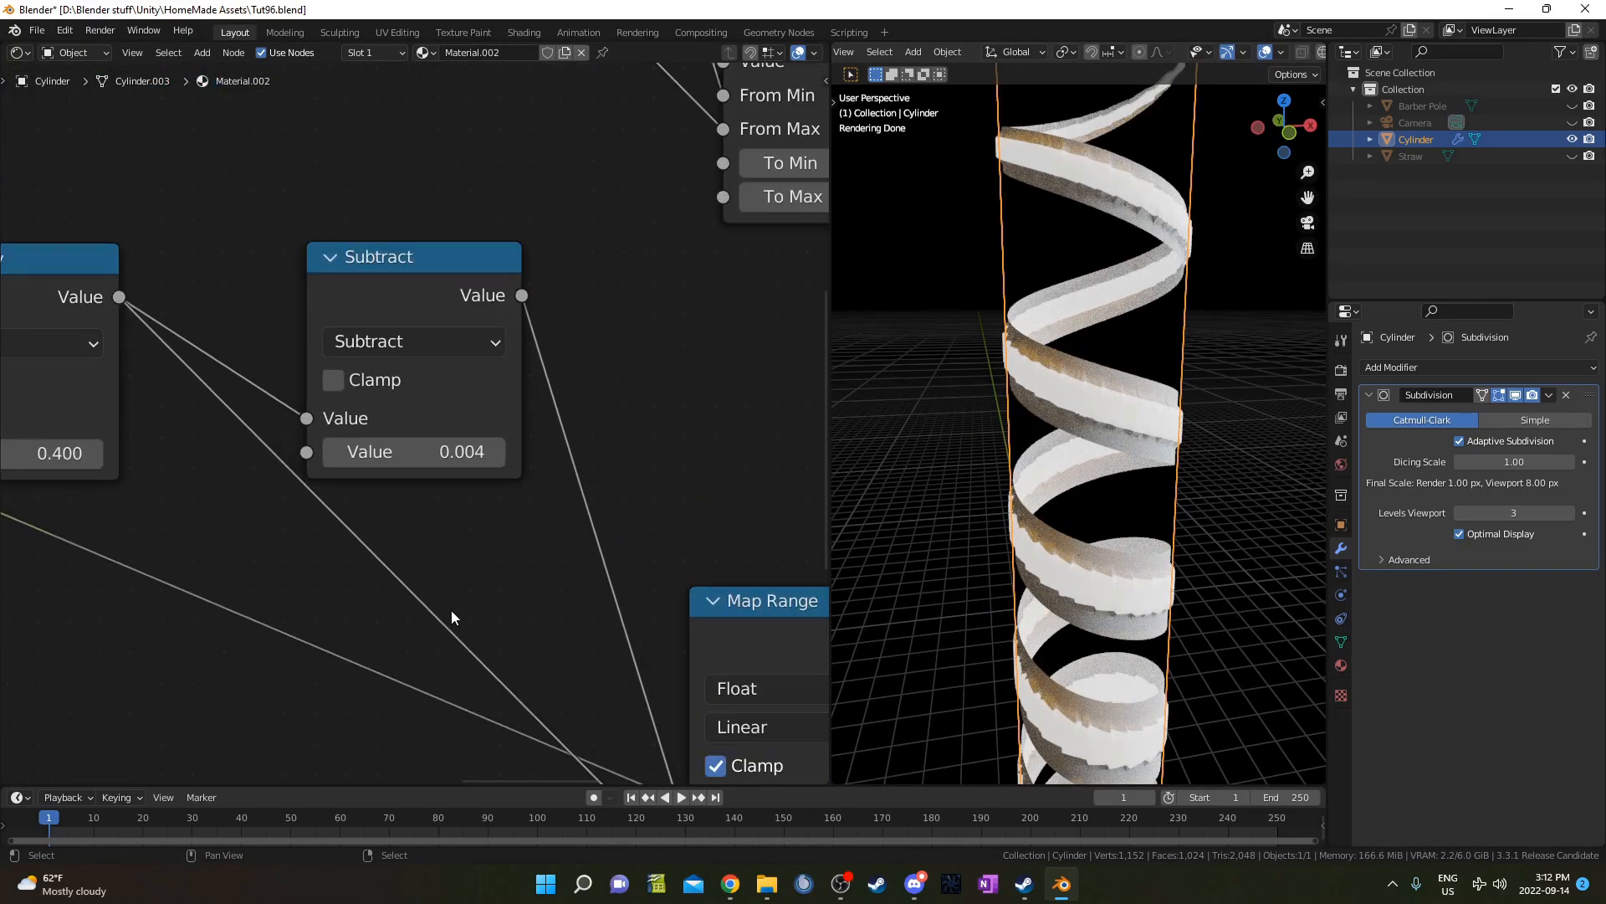
{"action": "left_click", "coordinate": [422, 455]}
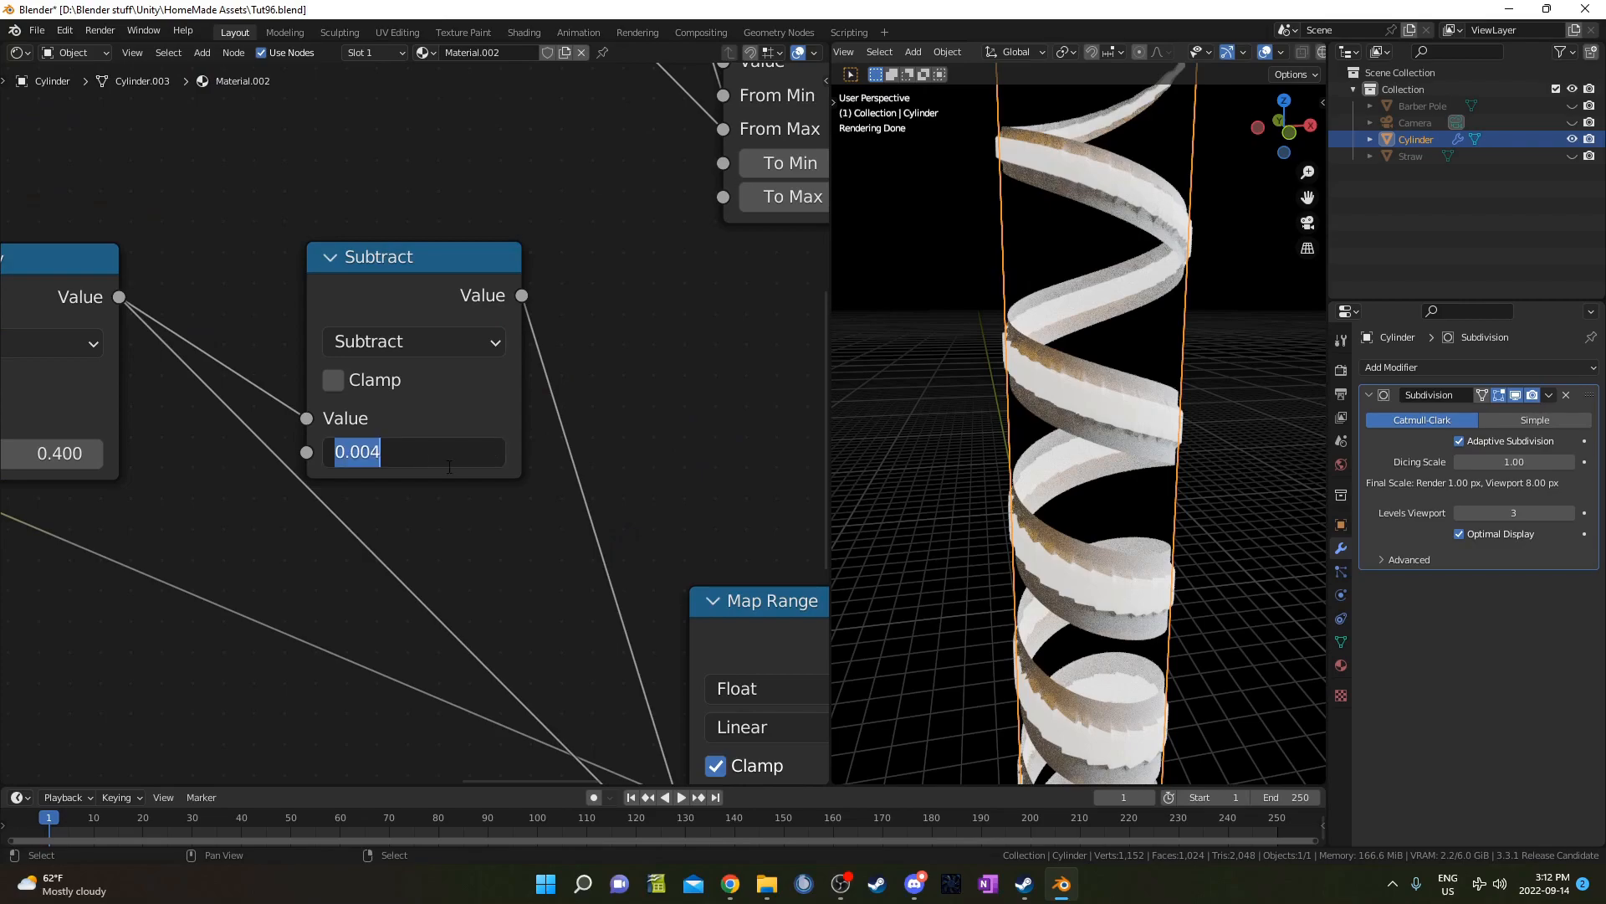
{"action": "type", "text": ".04"}
{"action": "key", "text": "Return"}
{"action": "middle_click_drag", "start_coordinate": [1134, 398], "coordinate": [922, 249]}
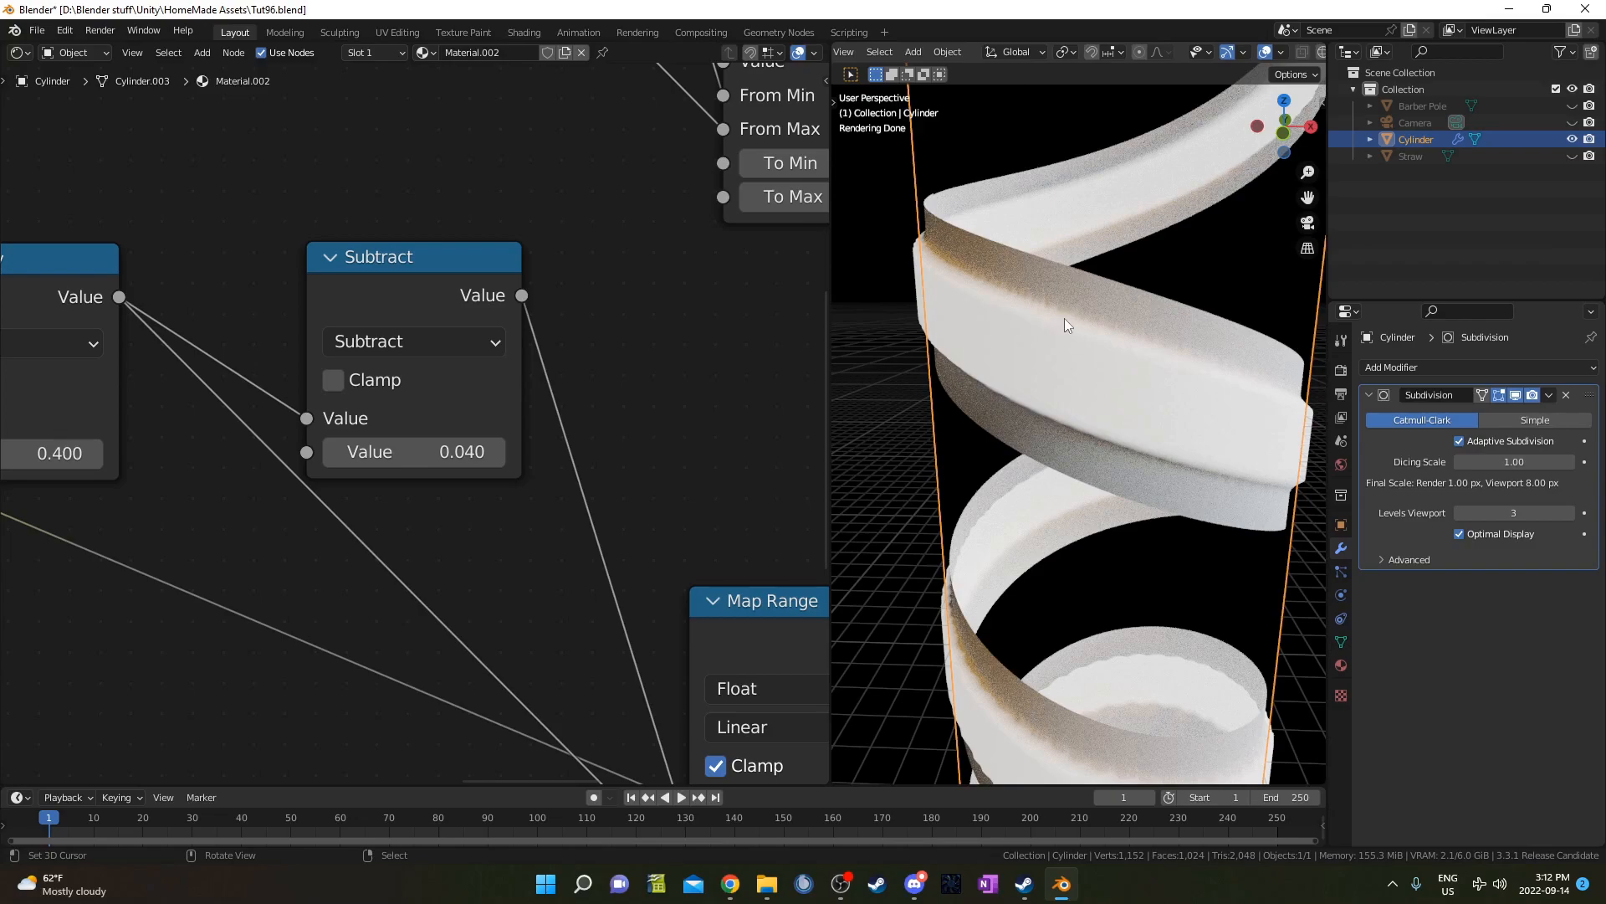
- Disconnect the lower Map Range's Result from the Emission input of the Principled BSDF
{"action": "middle_click_drag", "start_coordinate": [567, 556], "coordinate": [565, 508]}
{"action": "scroll", "coordinate": [506, 493], "scroll_direction": "down", "scroll_amount": 4}
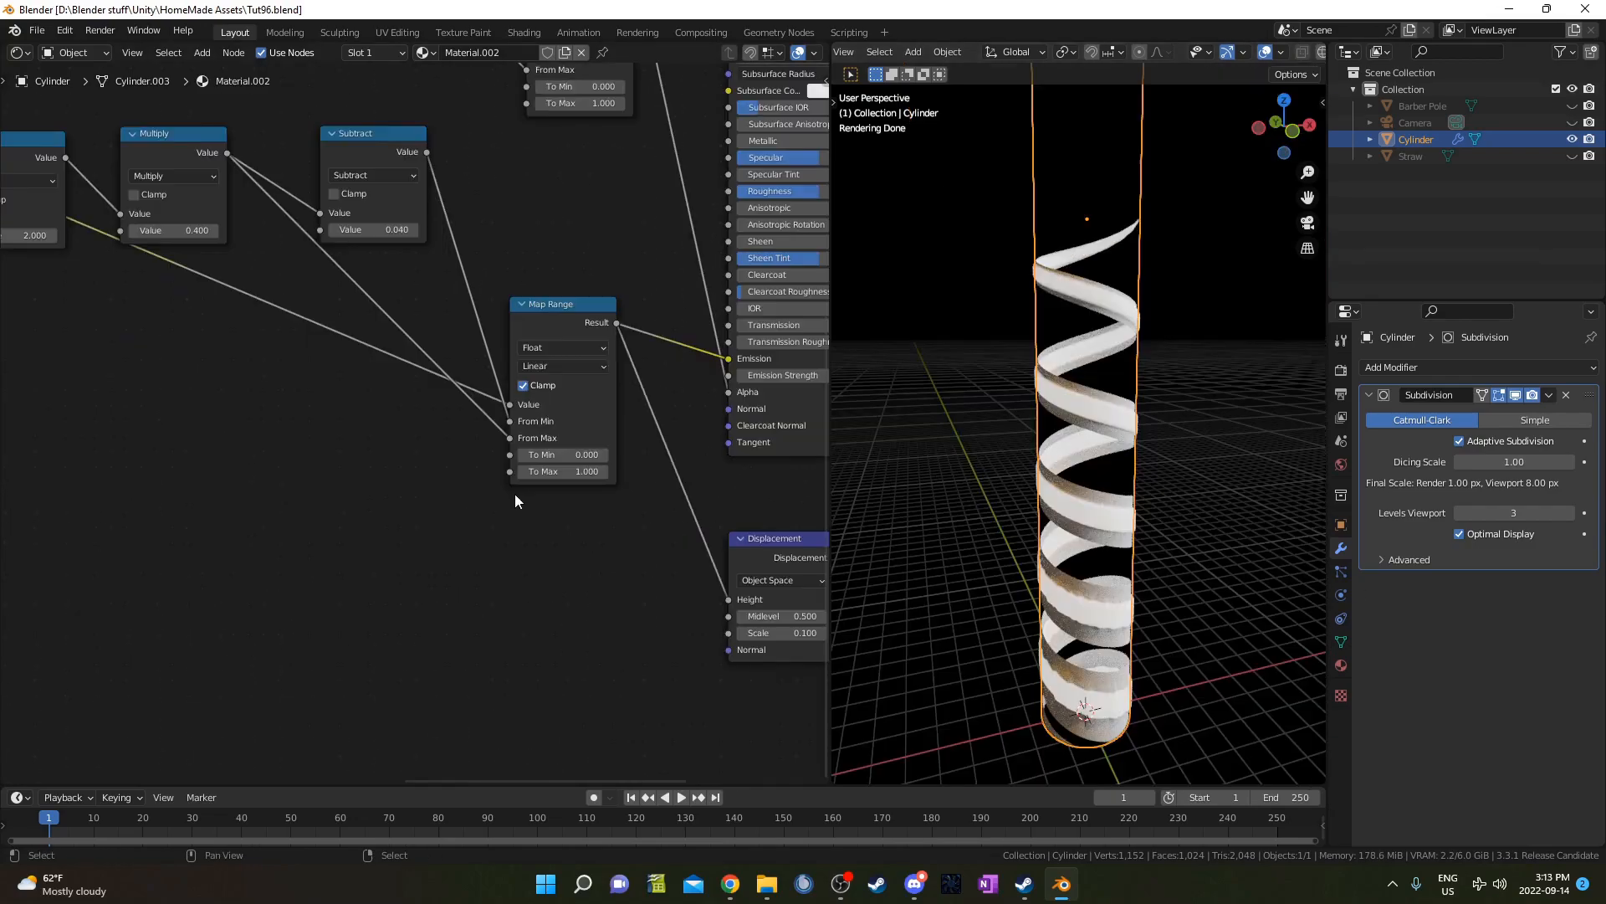
{"action": "left_click_drag", "start_coordinate": [508, 357], "coordinate": [547, 375]}
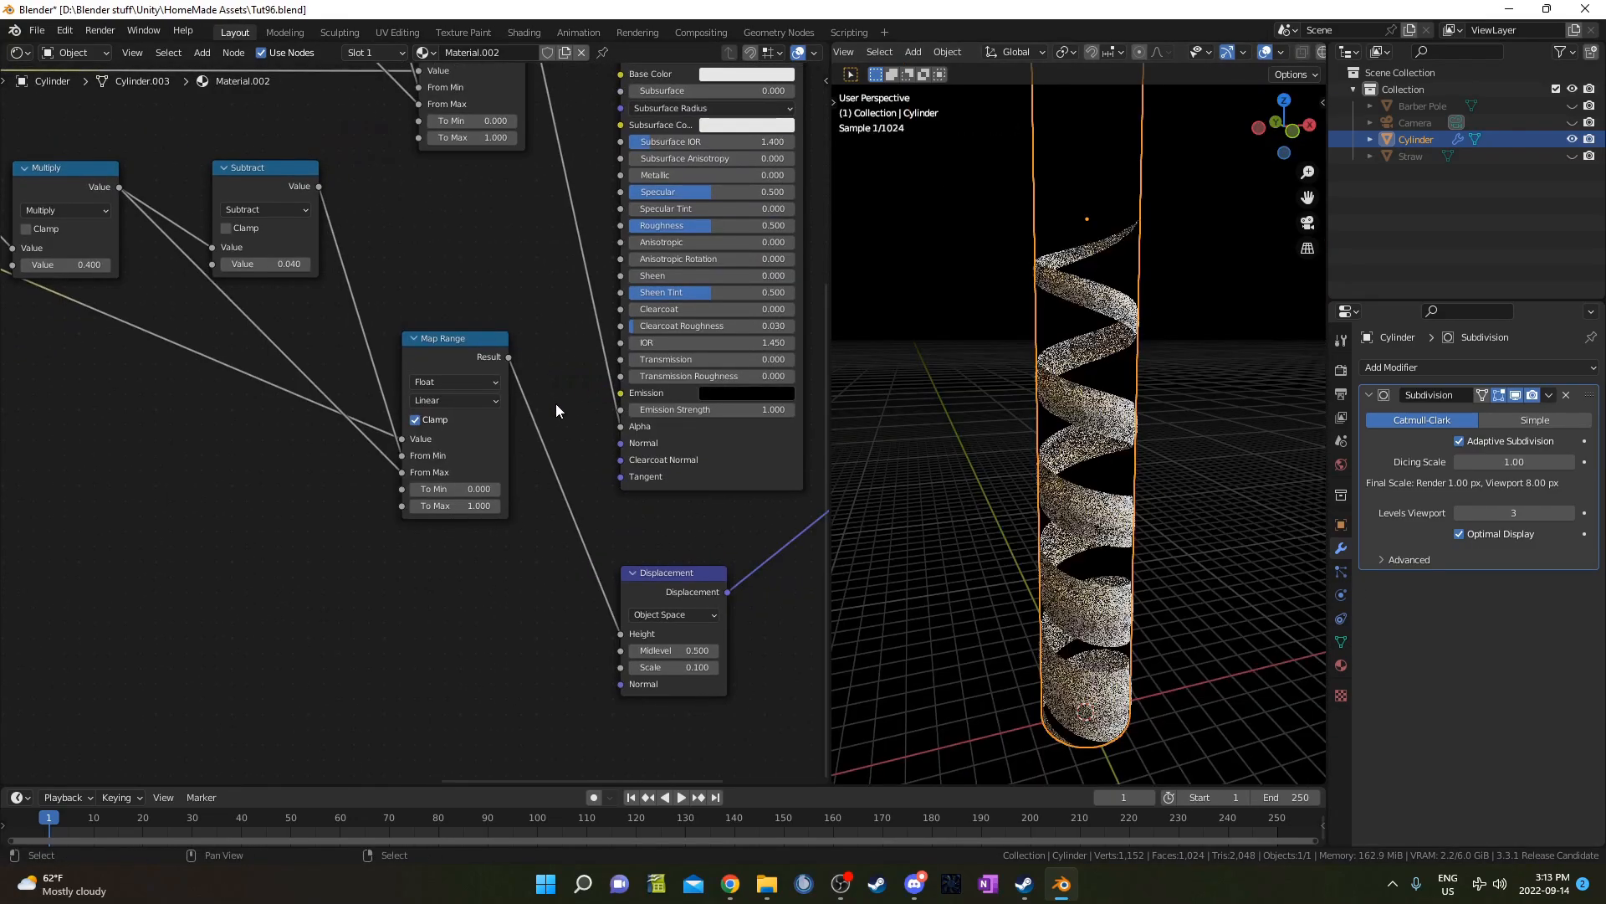
- Add a Bump node, feeding its Height from the lower Map Range's Result and linking its Normal output to the Principled BSDF's Normal
{"action": "middle_click_drag", "start_coordinate": [556, 402], "coordinate": [584, 495]}
{"action": "left_click_drag", "start_coordinate": [544, 440], "coordinate": [509, 460]}
{"action": "key", "text": "shift+a"}
{"action": "left_click", "coordinate": [540, 459]}
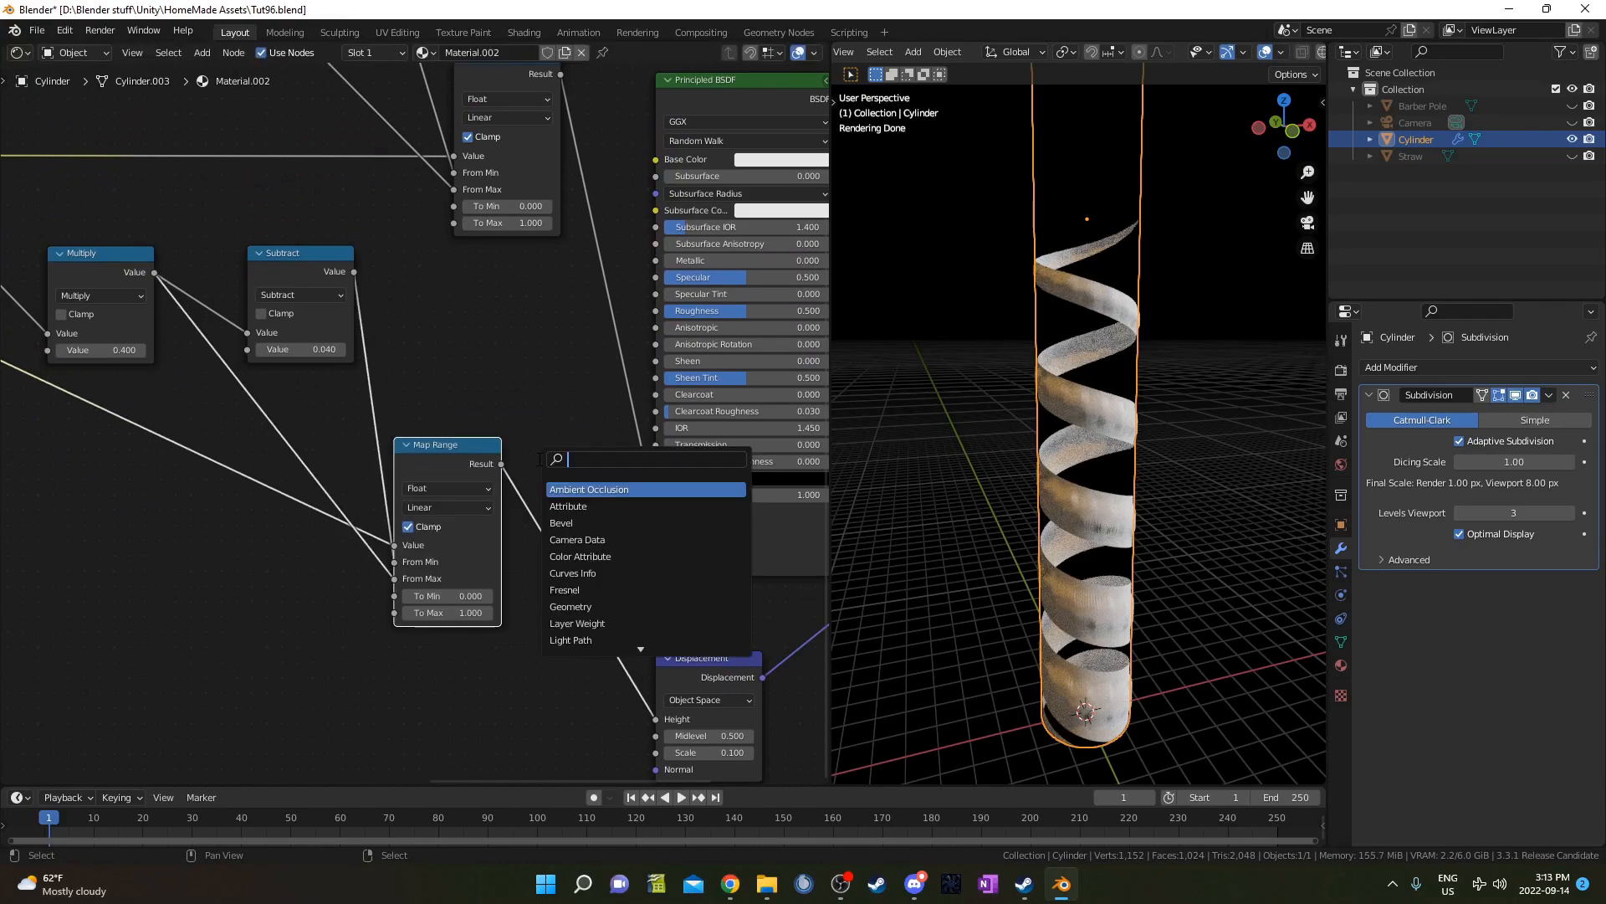
{"action": "type", "text": "bump"}
{"action": "key", "text": "Return"}
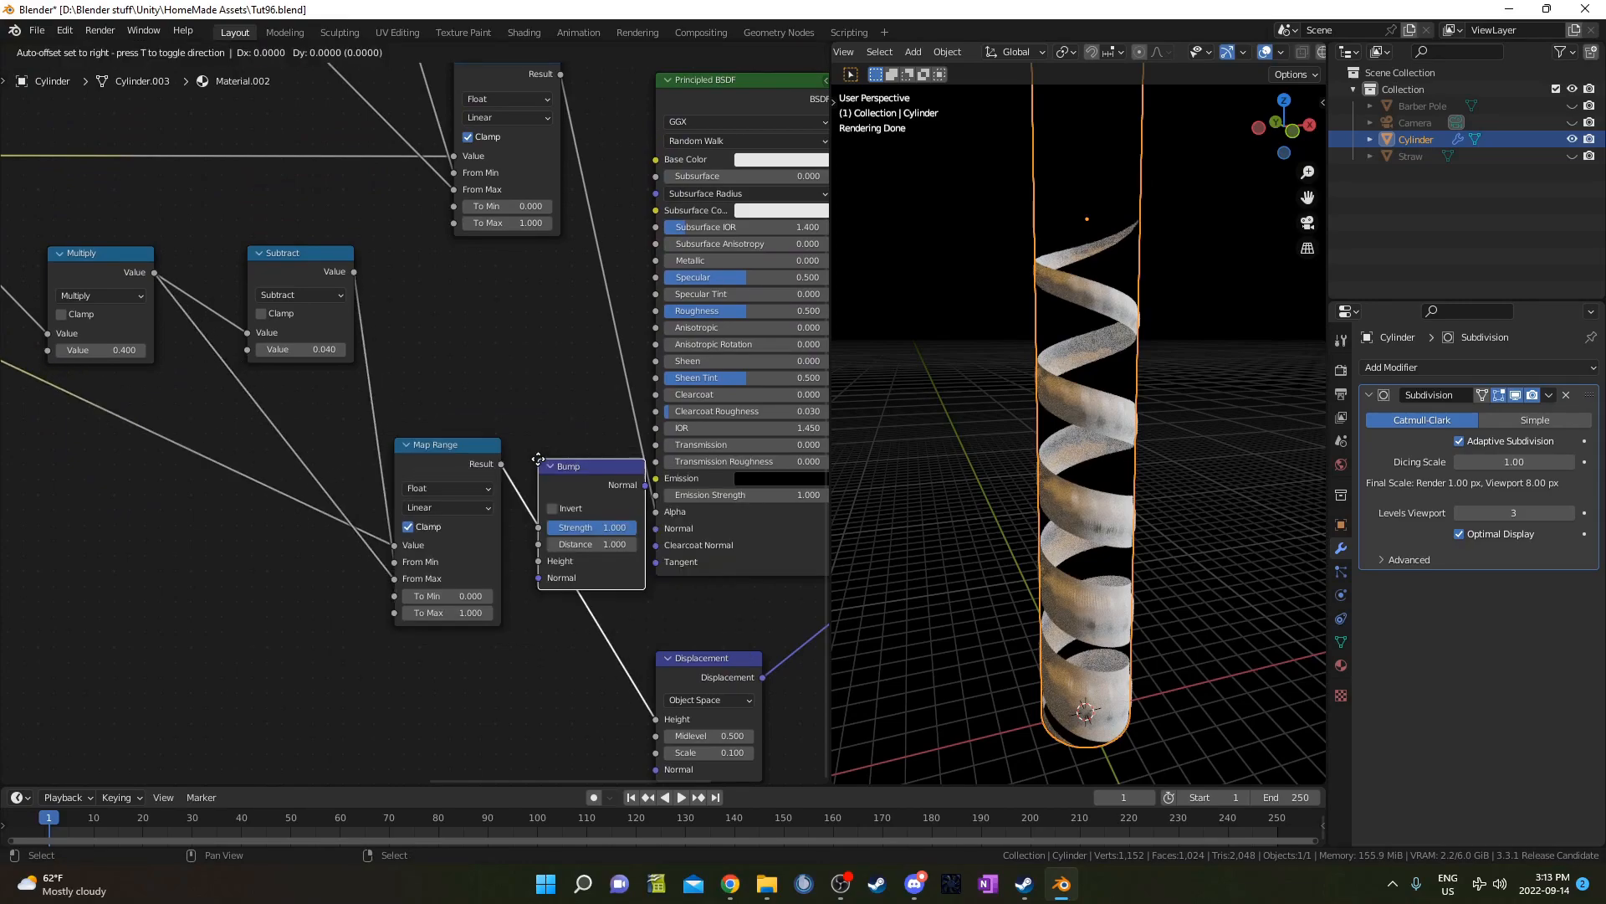
{"action": "left_click", "coordinate": [450, 264]}
{"action": "left_click_drag", "start_coordinate": [500, 463], "coordinate": [458, 329]}
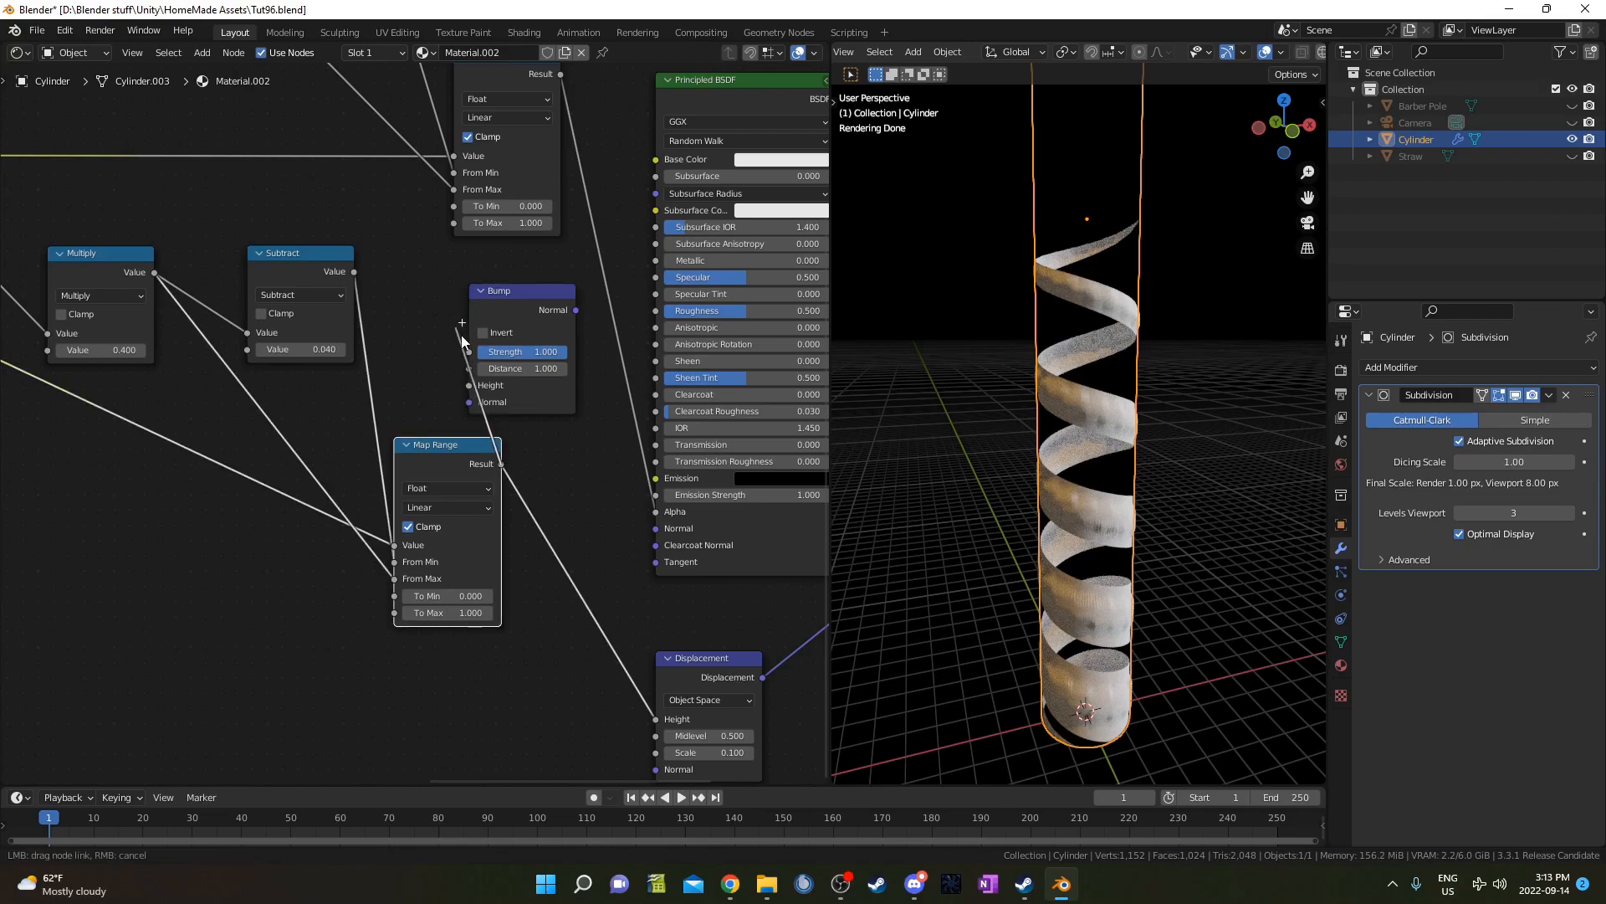
{"action": "left_click_drag", "start_coordinate": [462, 386], "coordinate": [469, 385]}
{"action": "left_click_drag", "start_coordinate": [575, 309], "coordinate": [656, 529]}
- Rearrange the lower math and Map Range nodes to make room for the Bump node
{"action": "middle_click_drag", "start_coordinate": [512, 554], "coordinate": [516, 584]}
{"action": "left_click_drag", "start_coordinate": [478, 576], "coordinate": [463, 552]}
{"action": "scroll", "coordinate": [195, 377], "scroll_direction": "down", "scroll_amount": 3}
{"action": "left_click_drag", "start_coordinate": [64, 313], "coordinate": [333, 393]}
{"action": "key", "text": "g"}
{"action": "left_click", "coordinate": [219, 478]}
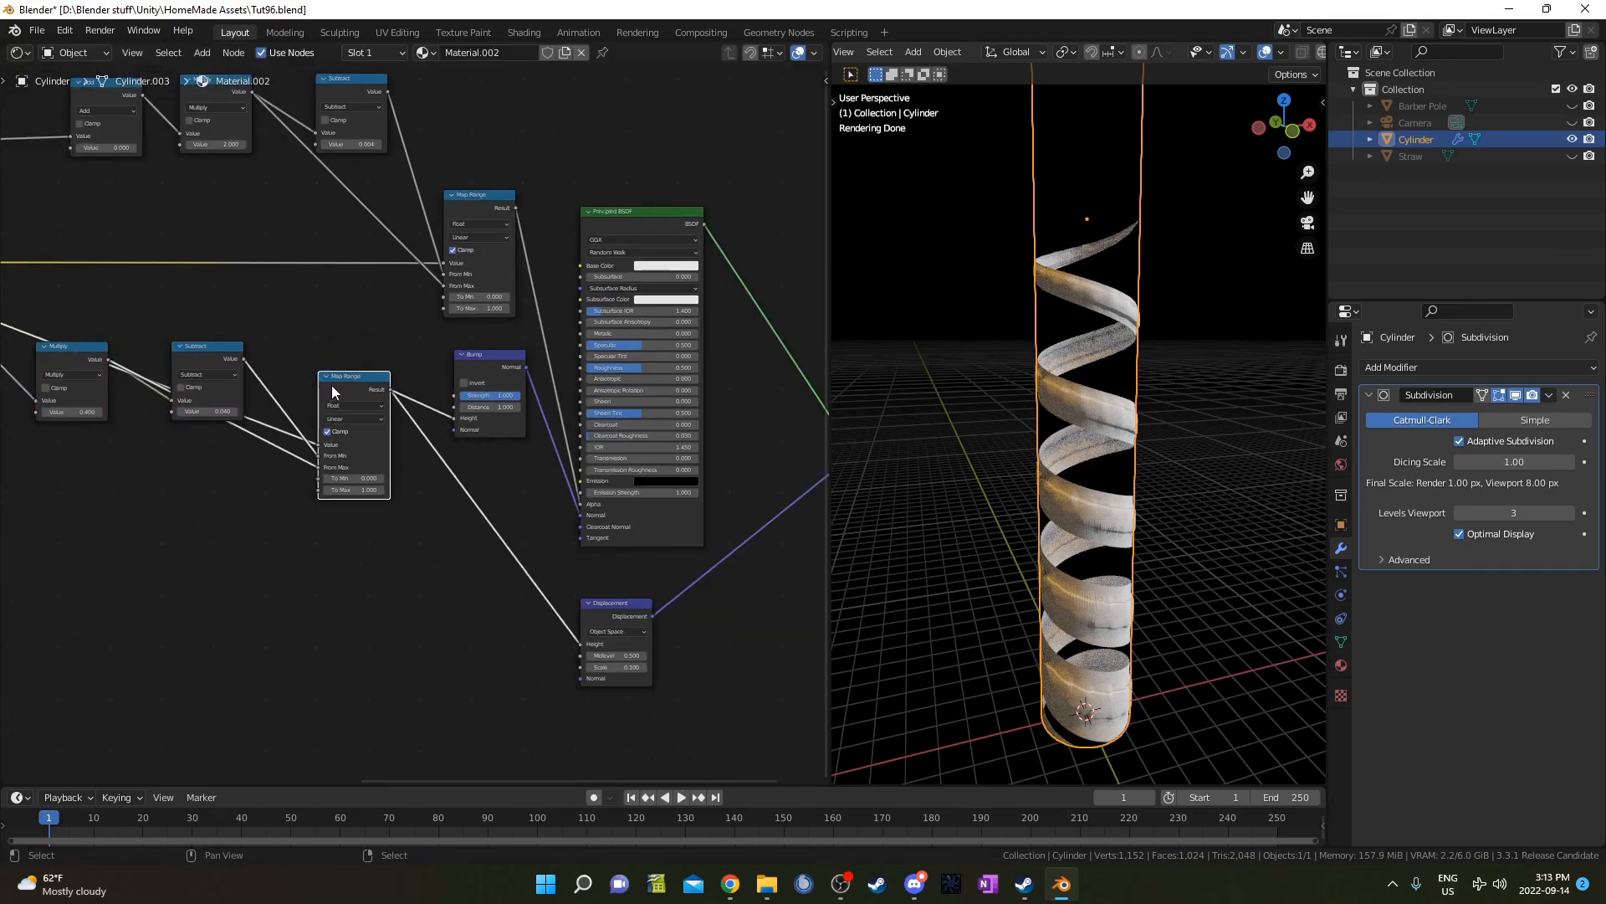
{"action": "scroll", "coordinate": [758, 299], "scroll_direction": "up", "scroll_amount": 3}
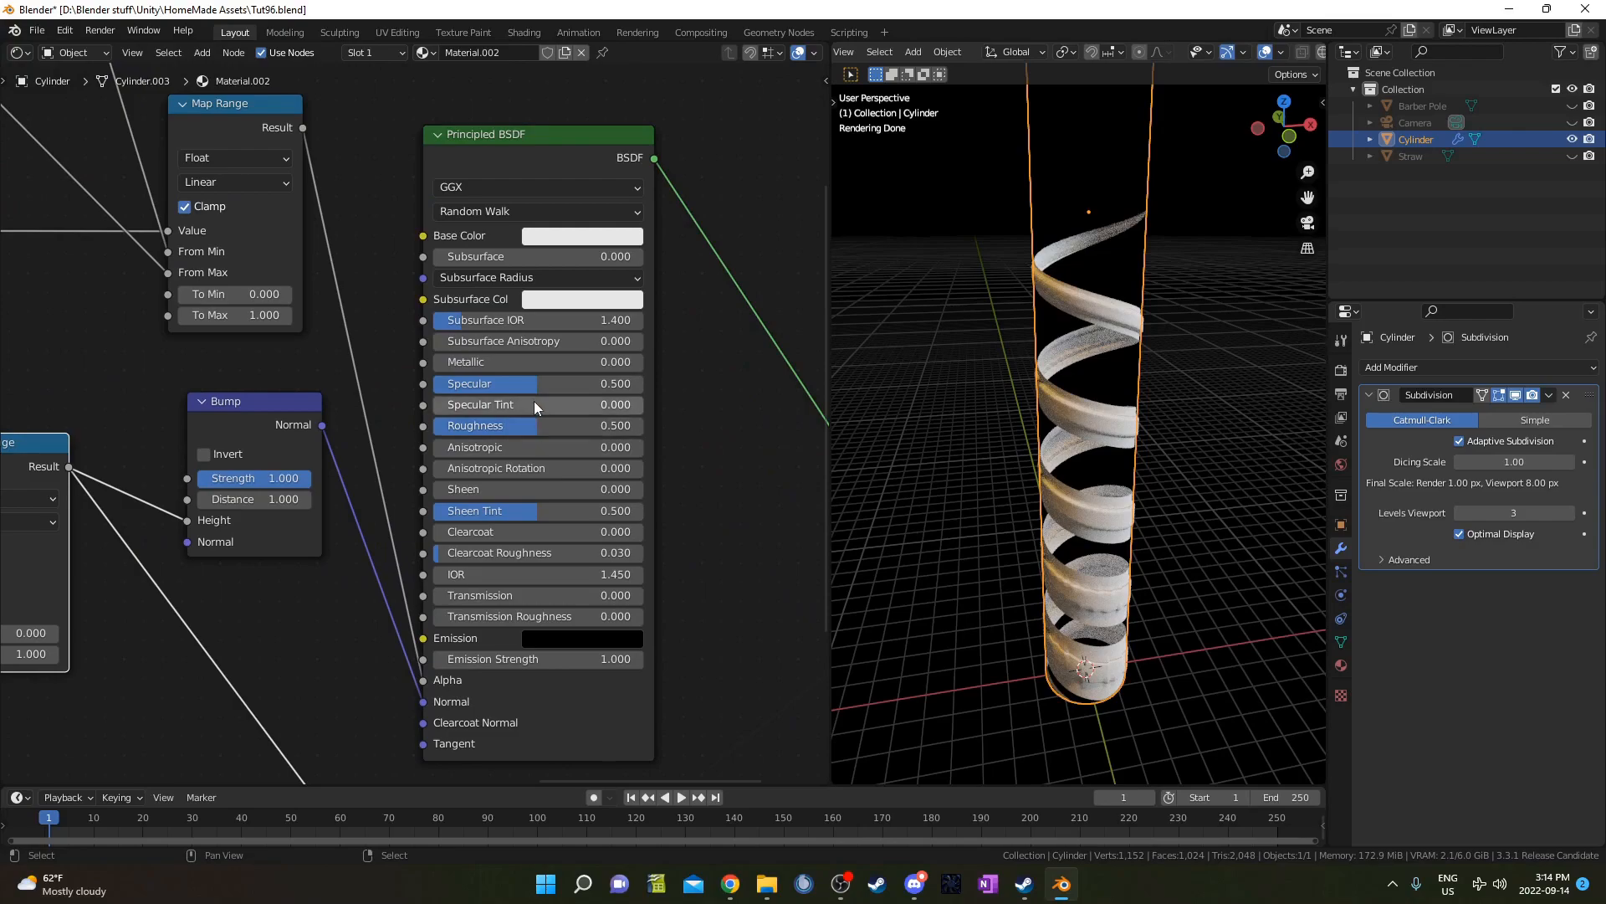
- Set the Principled BSDF's Metallic to 1.0 and move the node up above the level of the upper Map Range
{"action": "left_click_drag", "start_coordinate": [521, 363], "coordinate": [729, 363]}
{"action": "middle_click_drag", "start_coordinate": [502, 249], "coordinate": [454, 543]}
{"action": "left_click_drag", "start_coordinate": [461, 435], "coordinate": [520, 172]}
- Add an Ambient Occlusion node in the empty area above the upper Subtract node
{"action": "middle_click_drag", "start_coordinate": [565, 253], "coordinate": [874, 432]}
{"action": "key", "text": "shift+a"}
{"action": "left_click", "coordinate": [512, 256]}
{"action": "type", "text": "amb"}
{"action": "key", "text": "Return"}
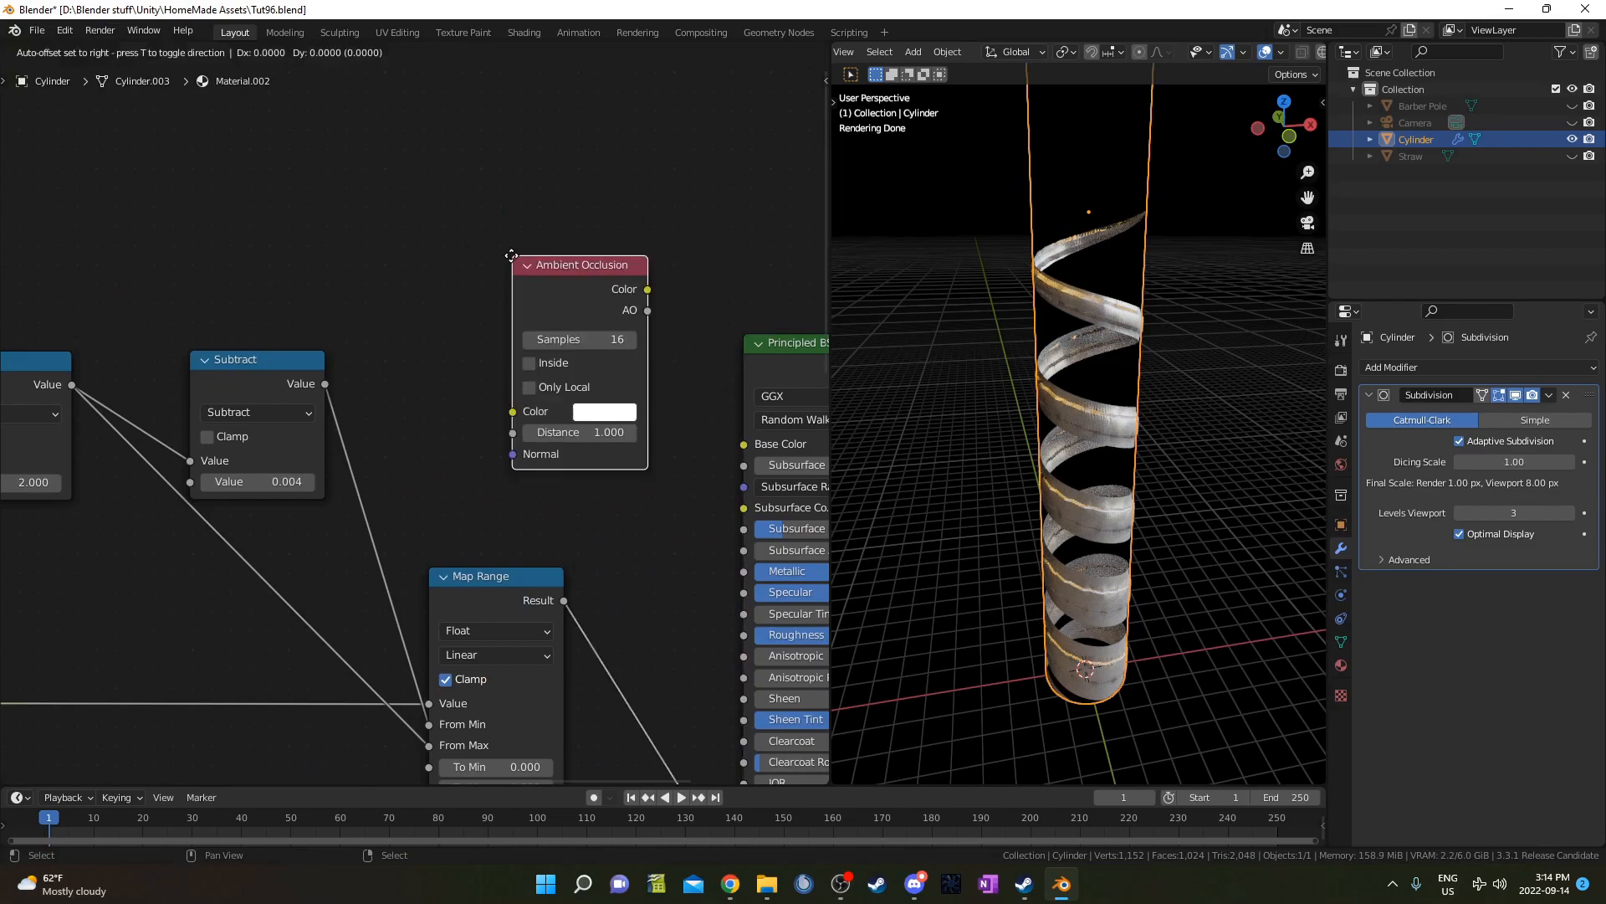
{"action": "left_click", "coordinate": [378, 137]}
{"action": "middle_click_drag", "start_coordinate": [601, 382], "coordinate": [549, 444]}
{"action": "key", "text": "shift+a"}
{"action": "left_click", "coordinate": [576, 346]}
{"action": "key", "text": "Escape"}
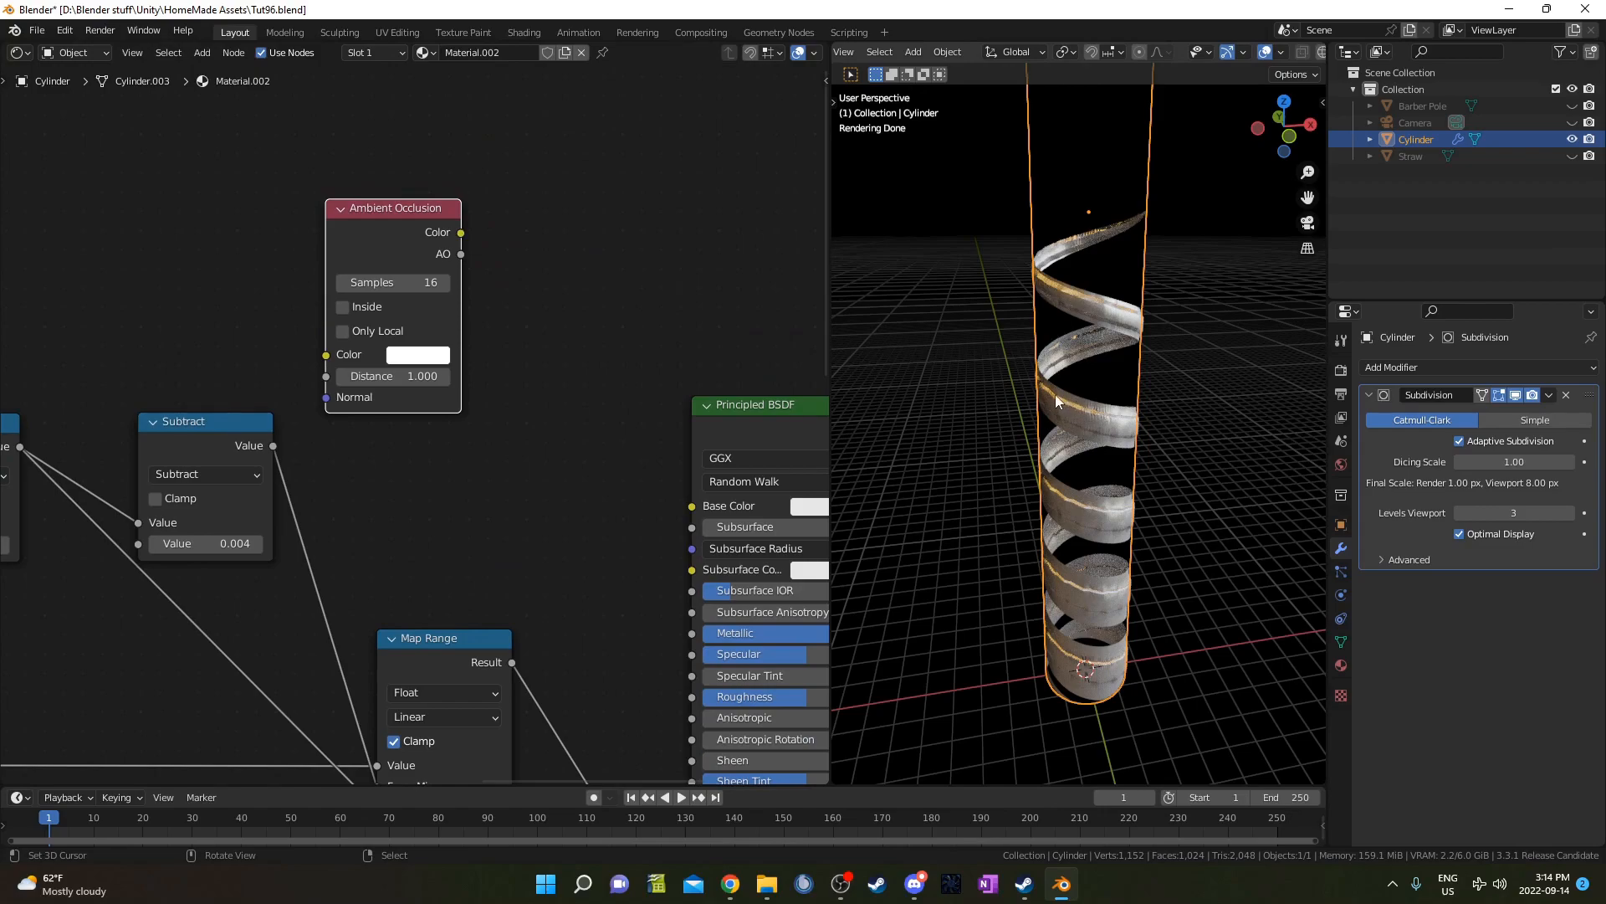
- Preview the AO output of the Ambient Occlusion node on the cylinder
{"action": "middle_click_drag", "start_coordinate": [526, 460], "coordinate": [514, 516]}
{"action": "left_click", "coordinate": [404, 276], "text": "ctrl+shift"}
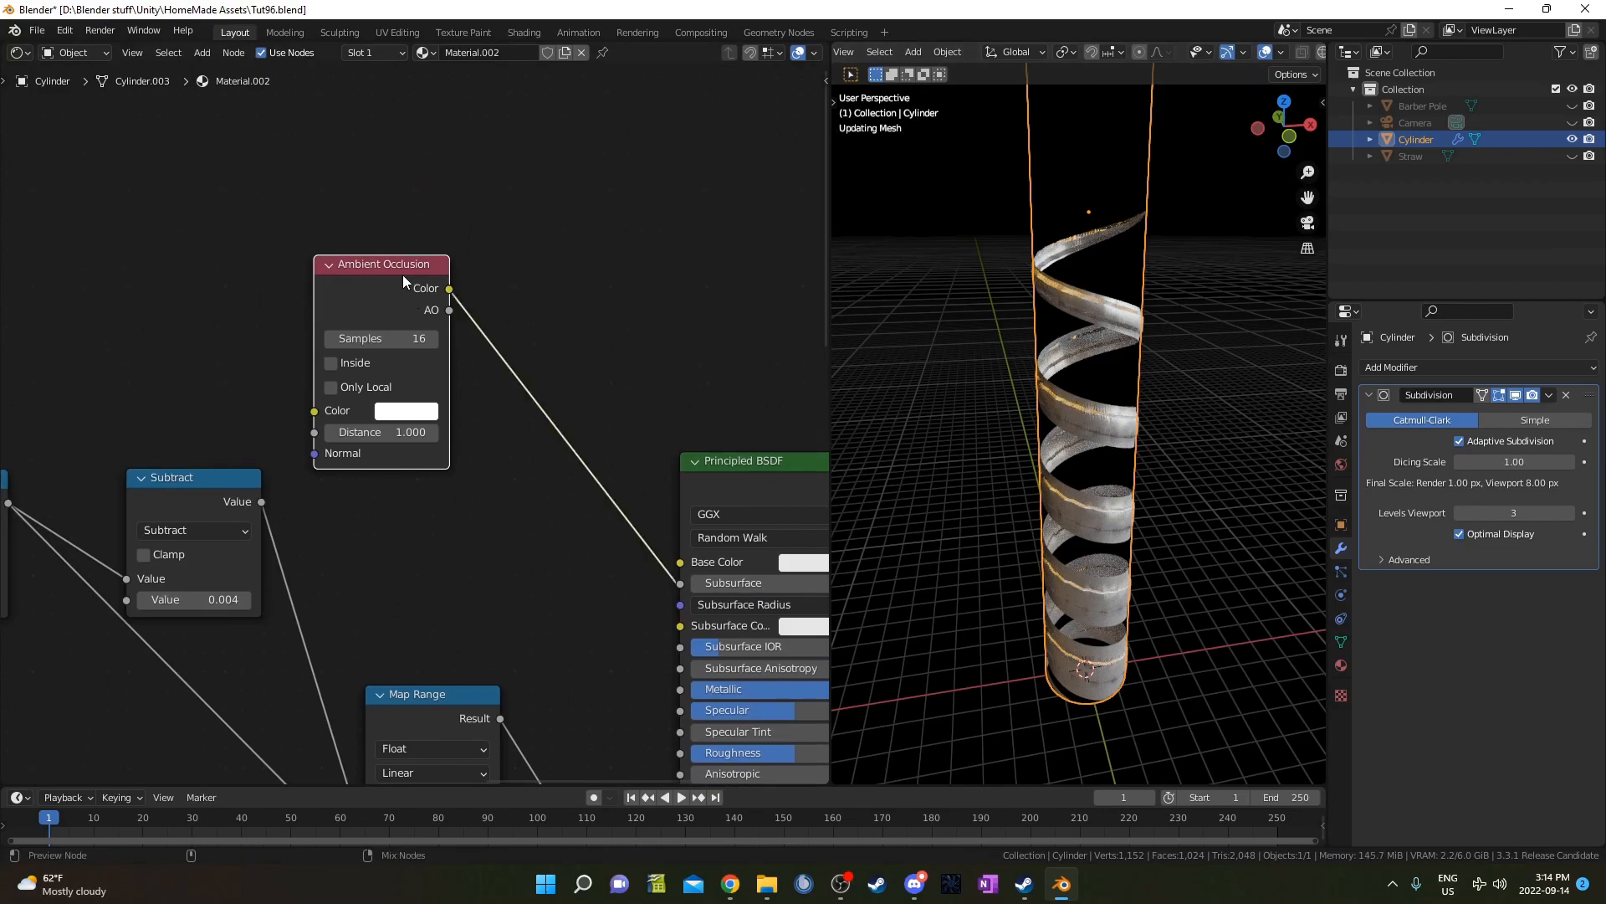
{"action": "left_click", "coordinate": [404, 275], "text": "ctrl+shift"}
- Insert a ColorRamp node on the link coming from the Ambient Occlusion node's AO output
{"action": "key", "text": "shift+a"}
{"action": "left_click", "coordinate": [604, 342]}
{"action": "type", "text": "color ramp"}
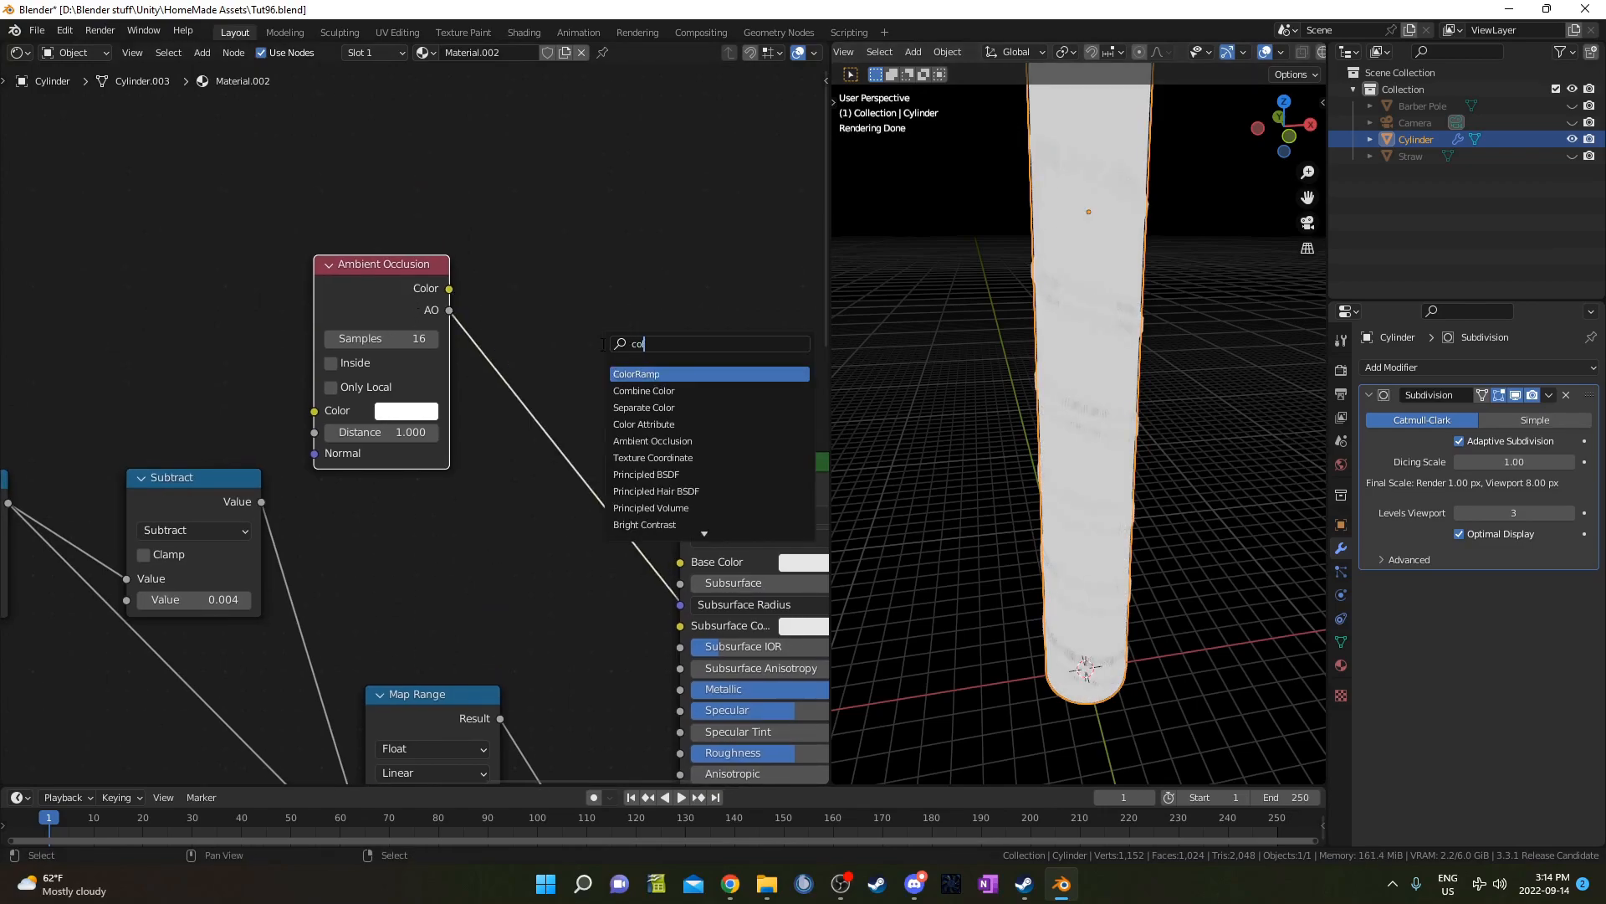
{"action": "key", "text": "Return"}
{"action": "left_click", "coordinate": [518, 268]}
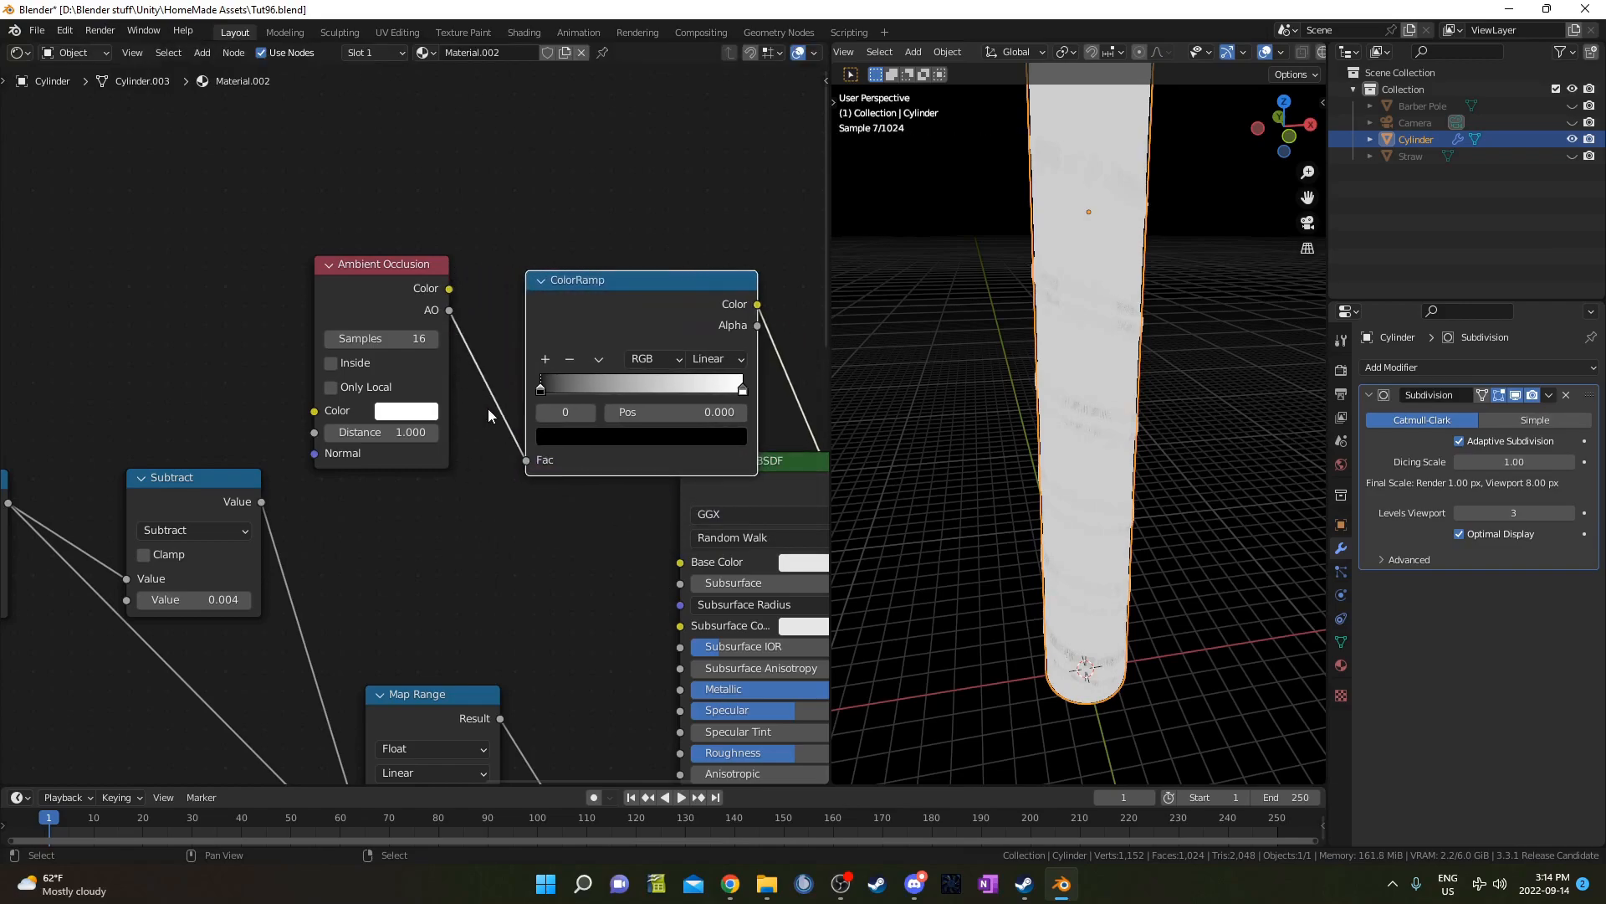
- Set the ColorRamp's black stop position to 0.8 and its white stop position to 0.92
{"action": "left_click", "coordinate": [665, 417]}
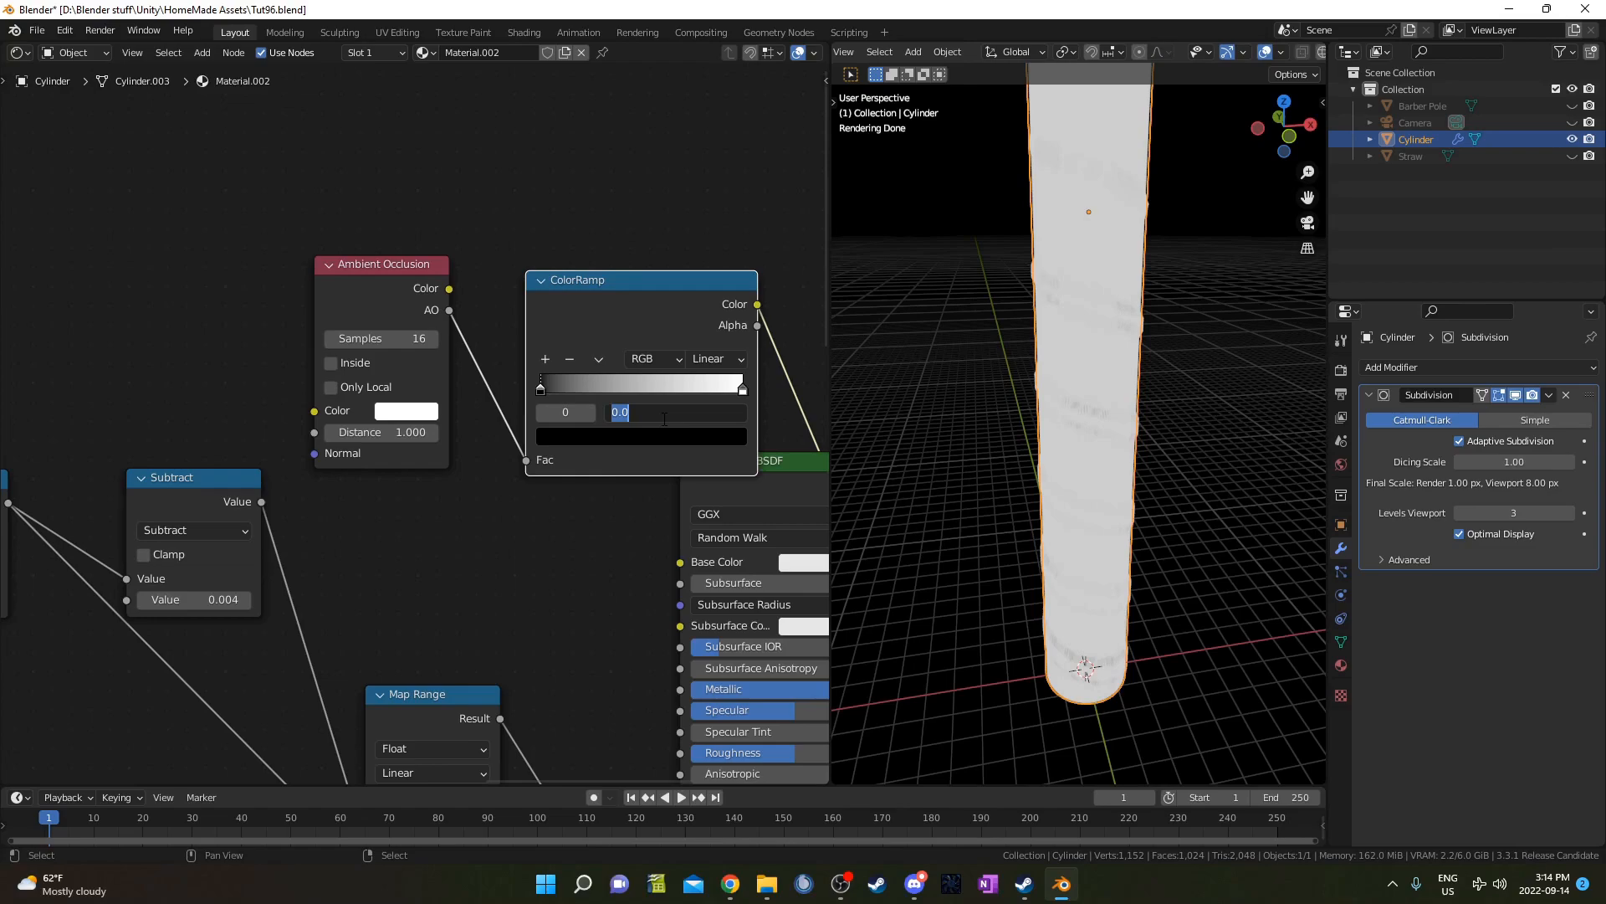
{"action": "key", "text": "Return"}
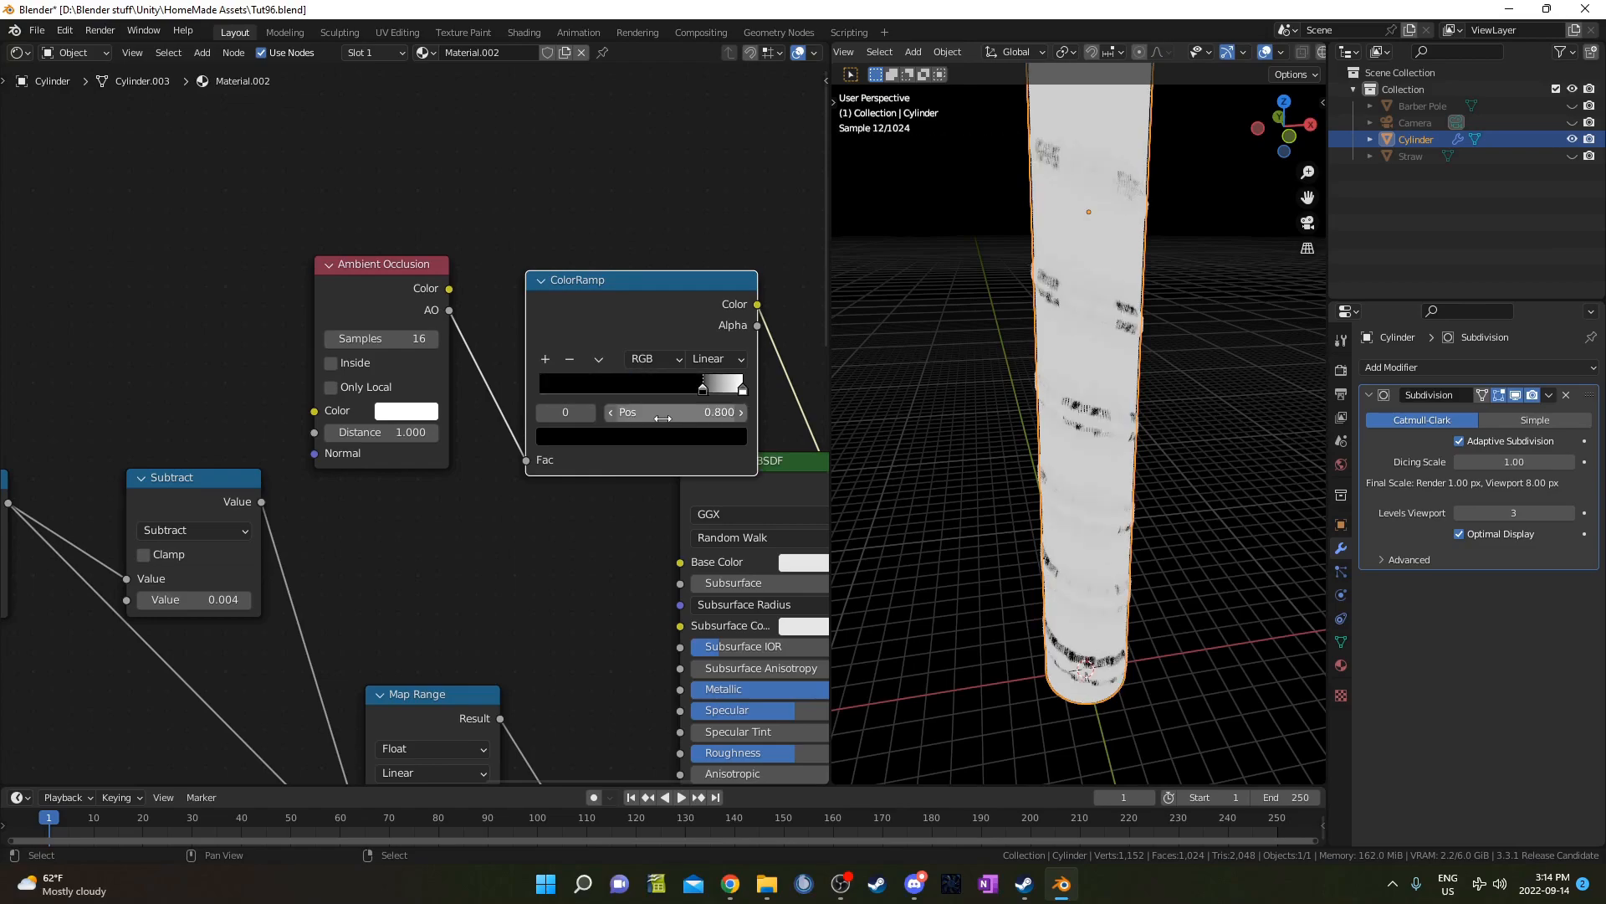
{"action": "left_click", "coordinate": [744, 388]}
{"action": "left_click", "coordinate": [725, 414]}
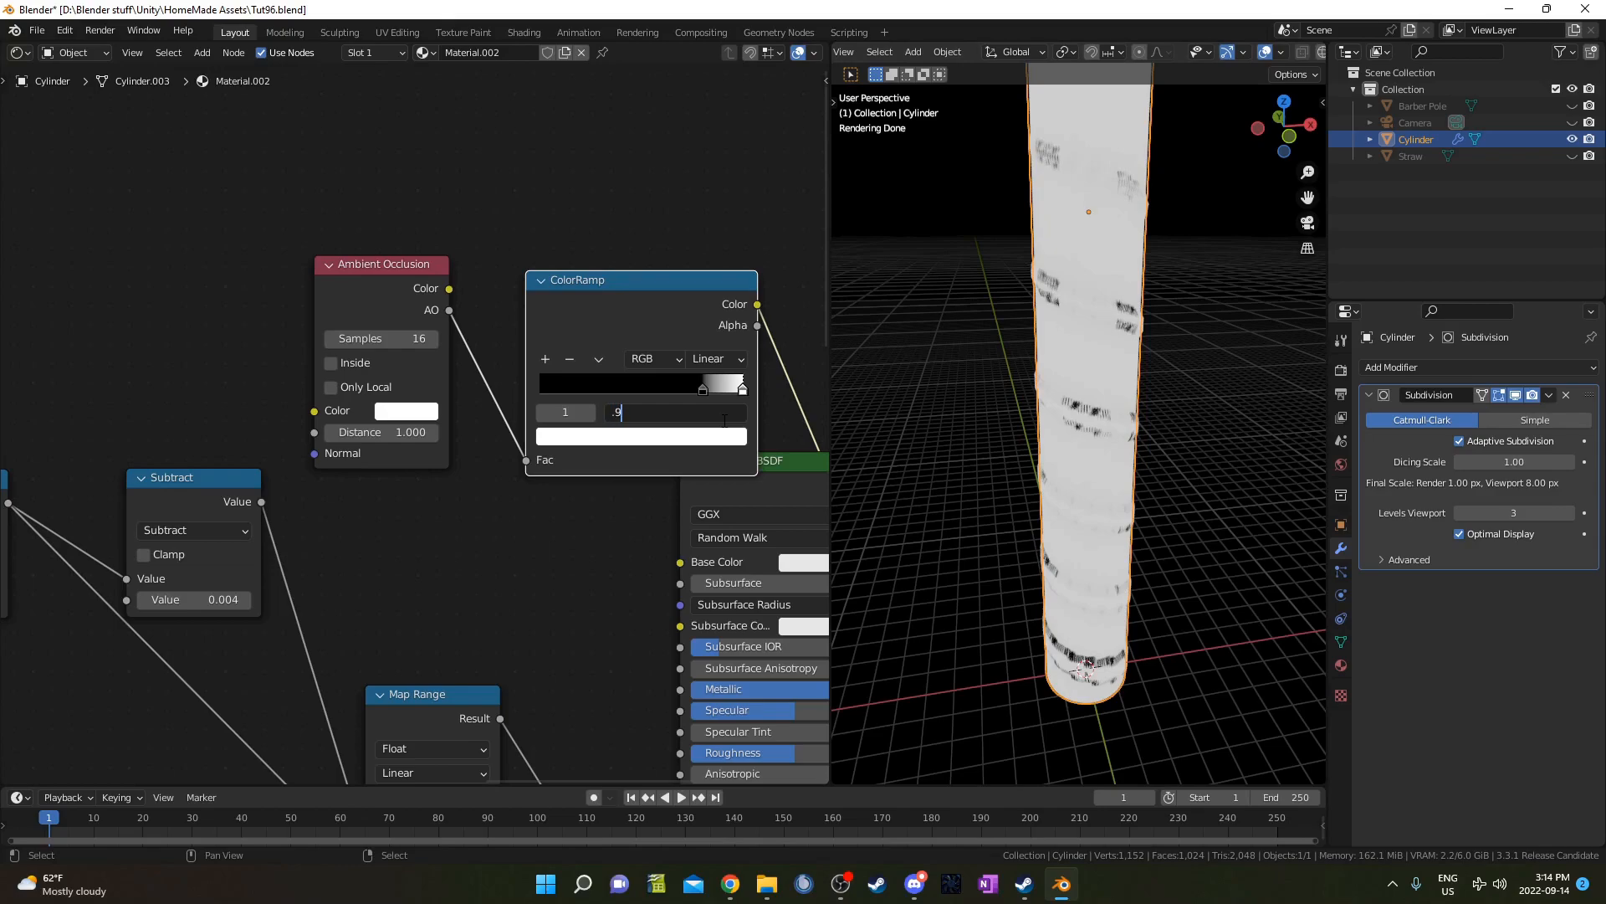
{"action": "key", "text": "Return"}
- Move the Ambient Occlusion and ColorRamp nodes aside and connect the ColorRamp's Color output to the Principled BSDF's Base Color
{"action": "scroll", "coordinate": [684, 417], "scroll_direction": "down", "scroll_amount": 3}
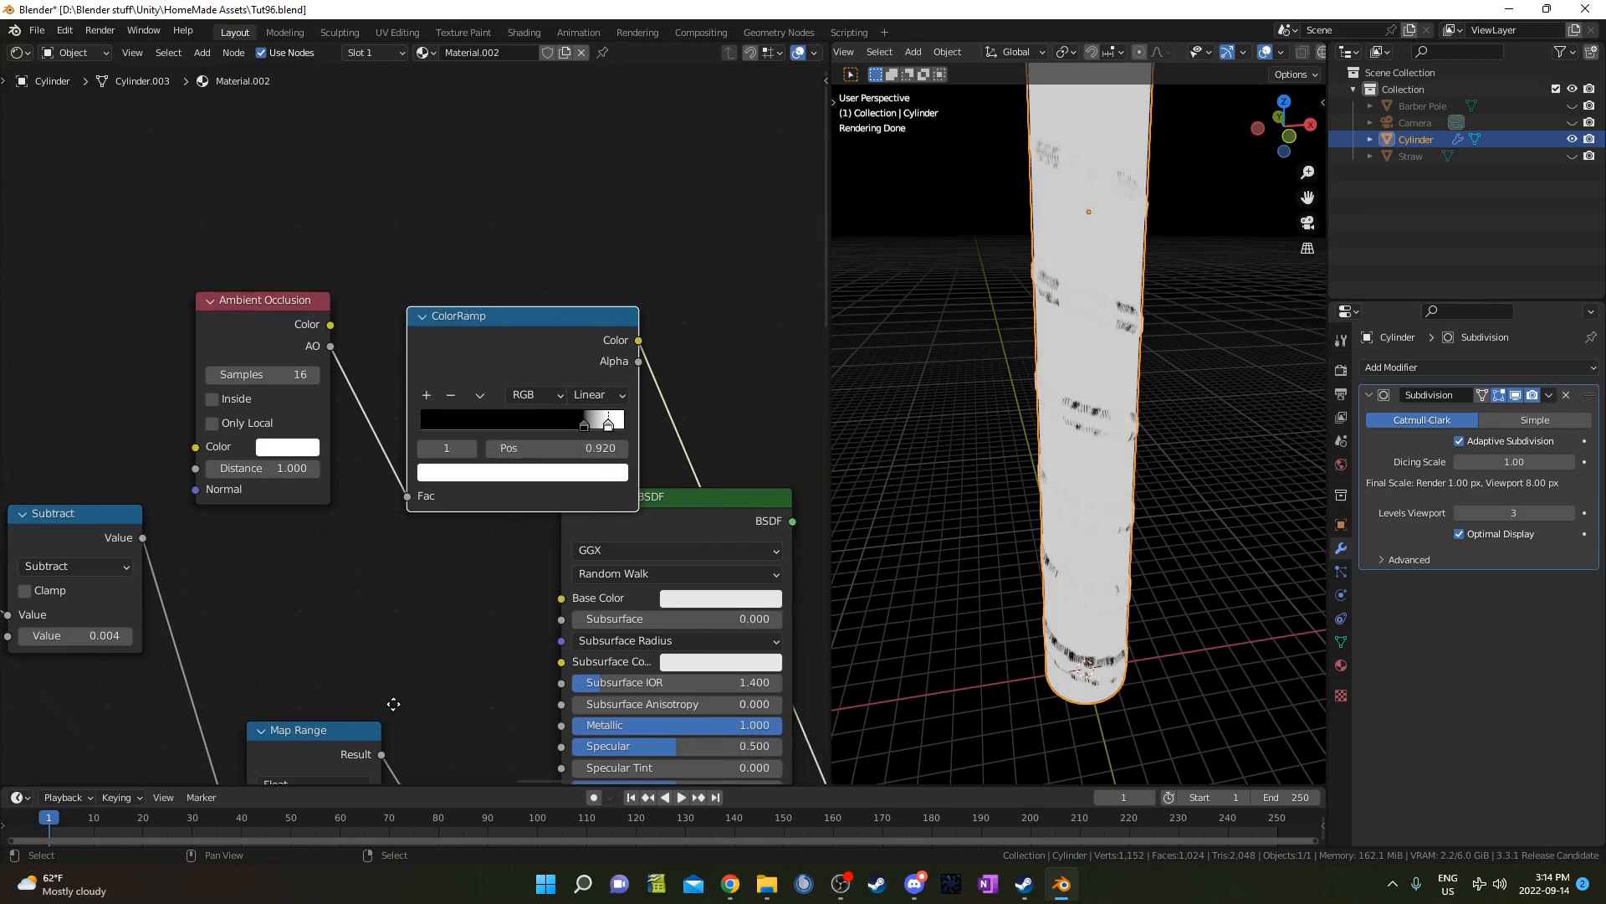
{"action": "left_click_drag", "start_coordinate": [211, 210], "coordinate": [429, 360]}
{"action": "left_click_drag", "start_coordinate": [232, 293], "coordinate": [208, 294]}
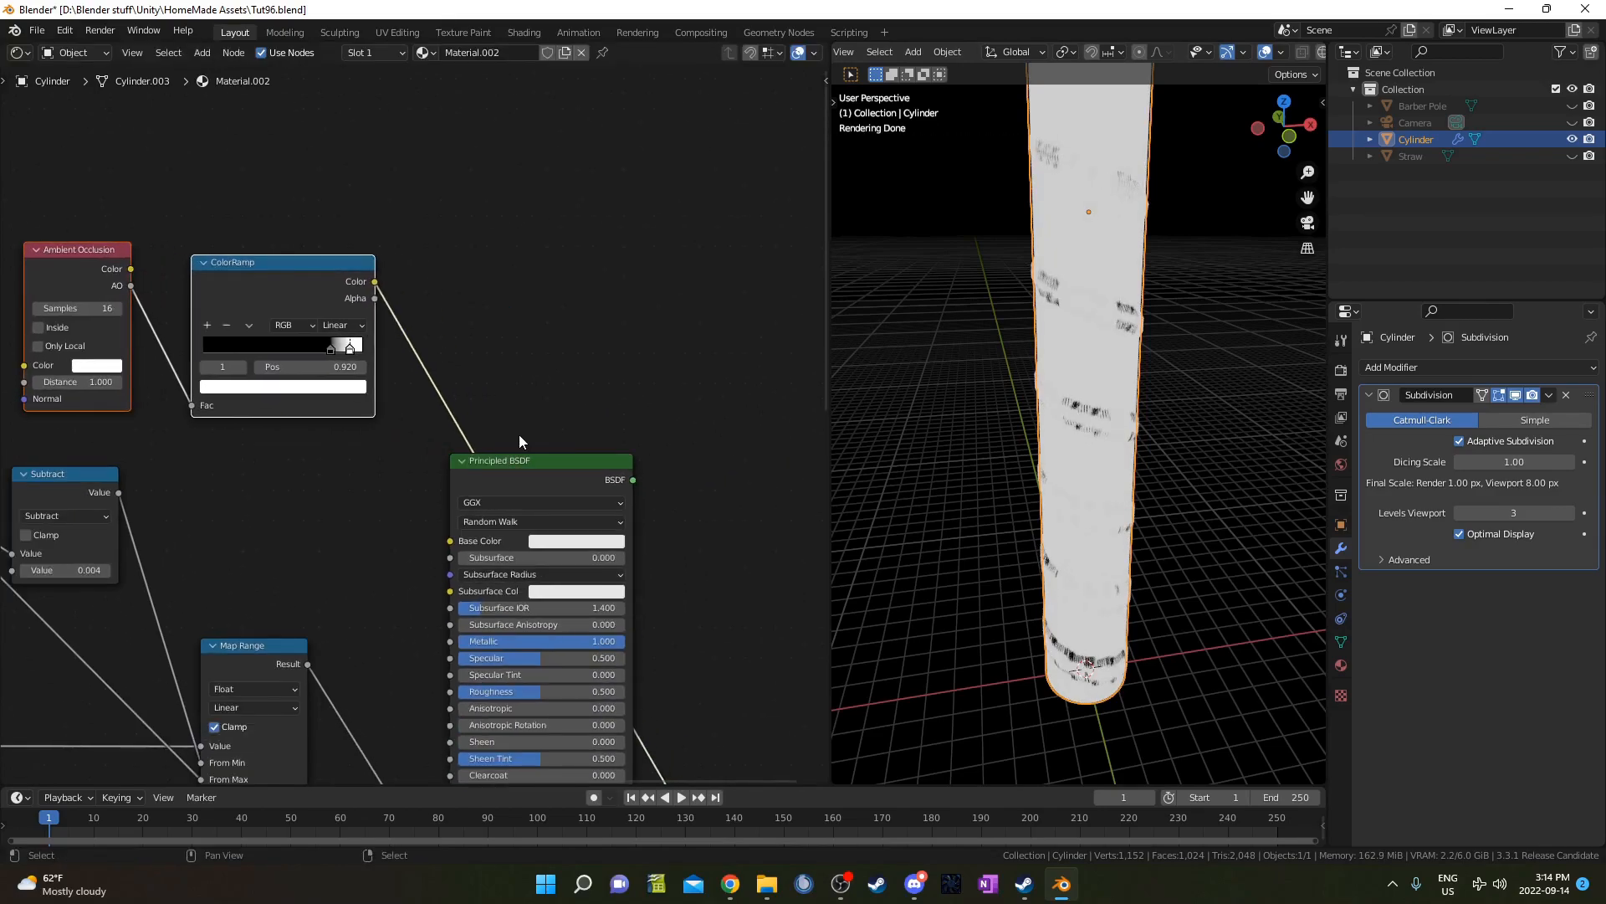
{"action": "left_click_drag", "start_coordinate": [375, 281], "coordinate": [450, 540]}
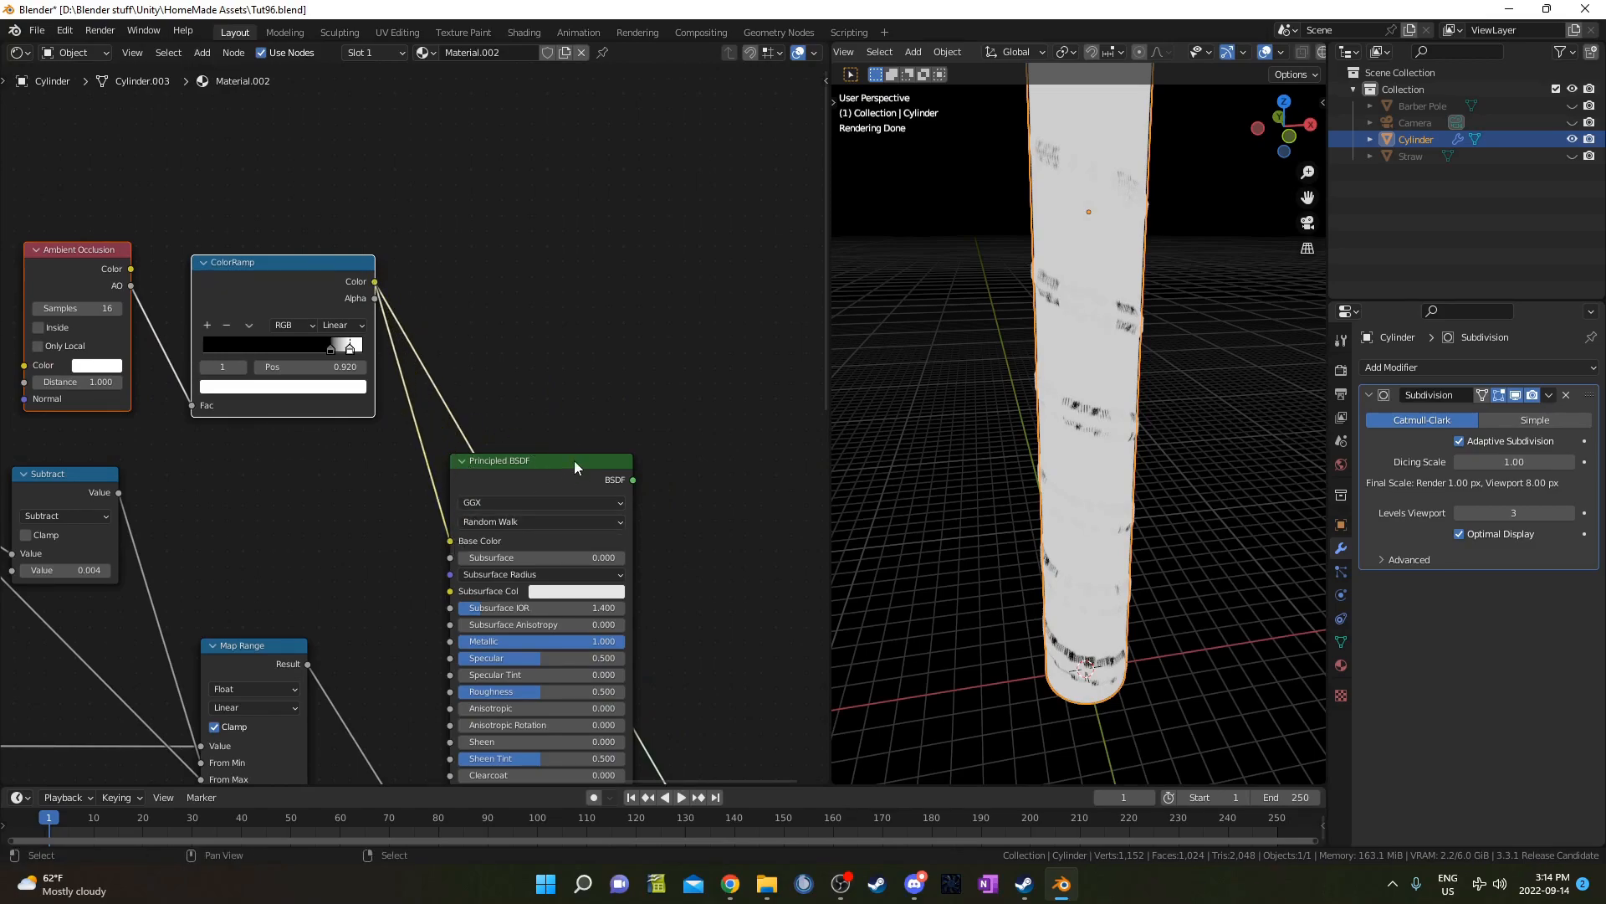
- Try a Roughness of 0.1 on the Principled BSDF and settle on 0.2
{"action": "middle_click_drag", "start_coordinate": [541, 588], "coordinate": [591, 458]}
{"action": "scroll", "coordinate": [654, 586], "scroll_direction": "up", "scroll_amount": 2}
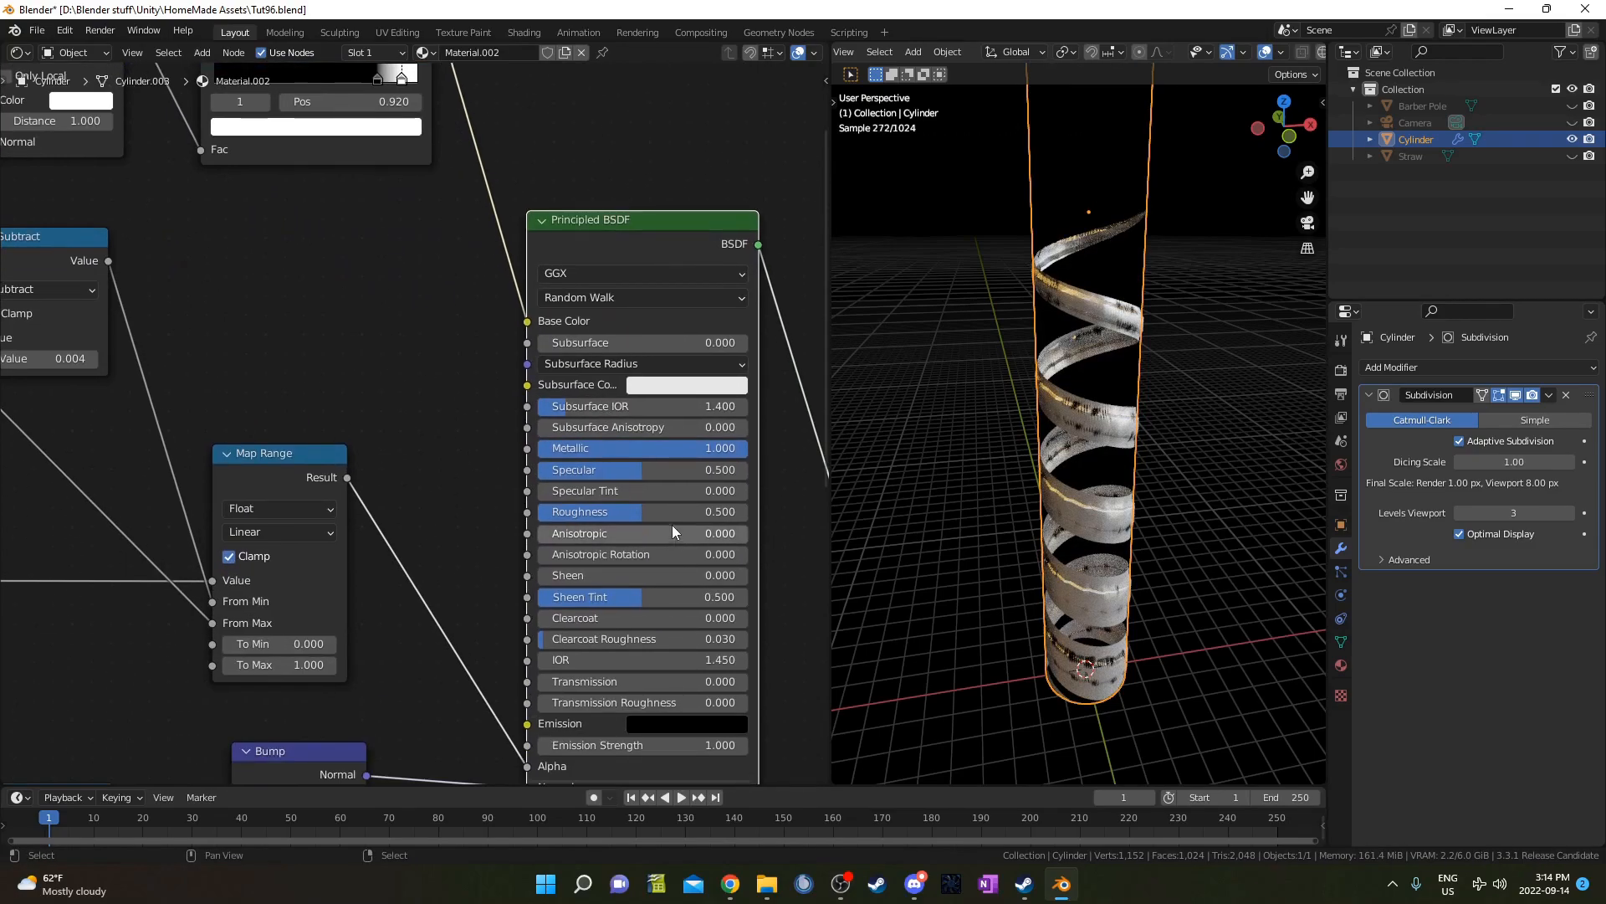
{"action": "left_click", "coordinate": [617, 561]}
{"action": "type", "text": "0.1"}
{"action": "key", "text": "Return"}
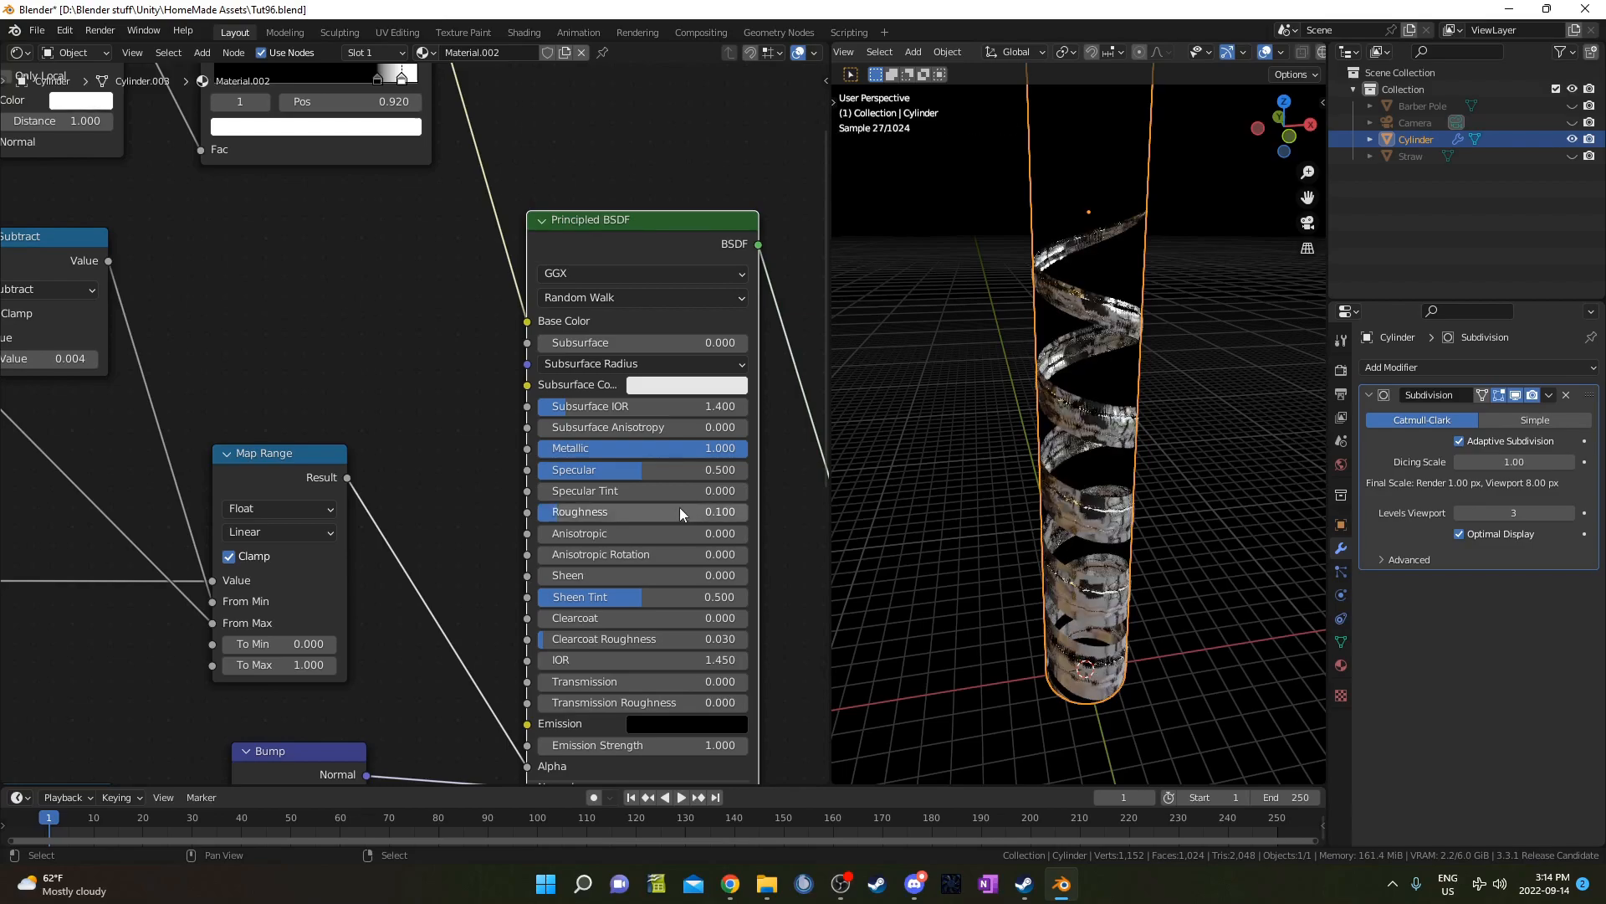
{"action": "left_click", "coordinate": [588, 512]}
{"action": "type", "text": ".2"}
{"action": "key", "text": "Return"}
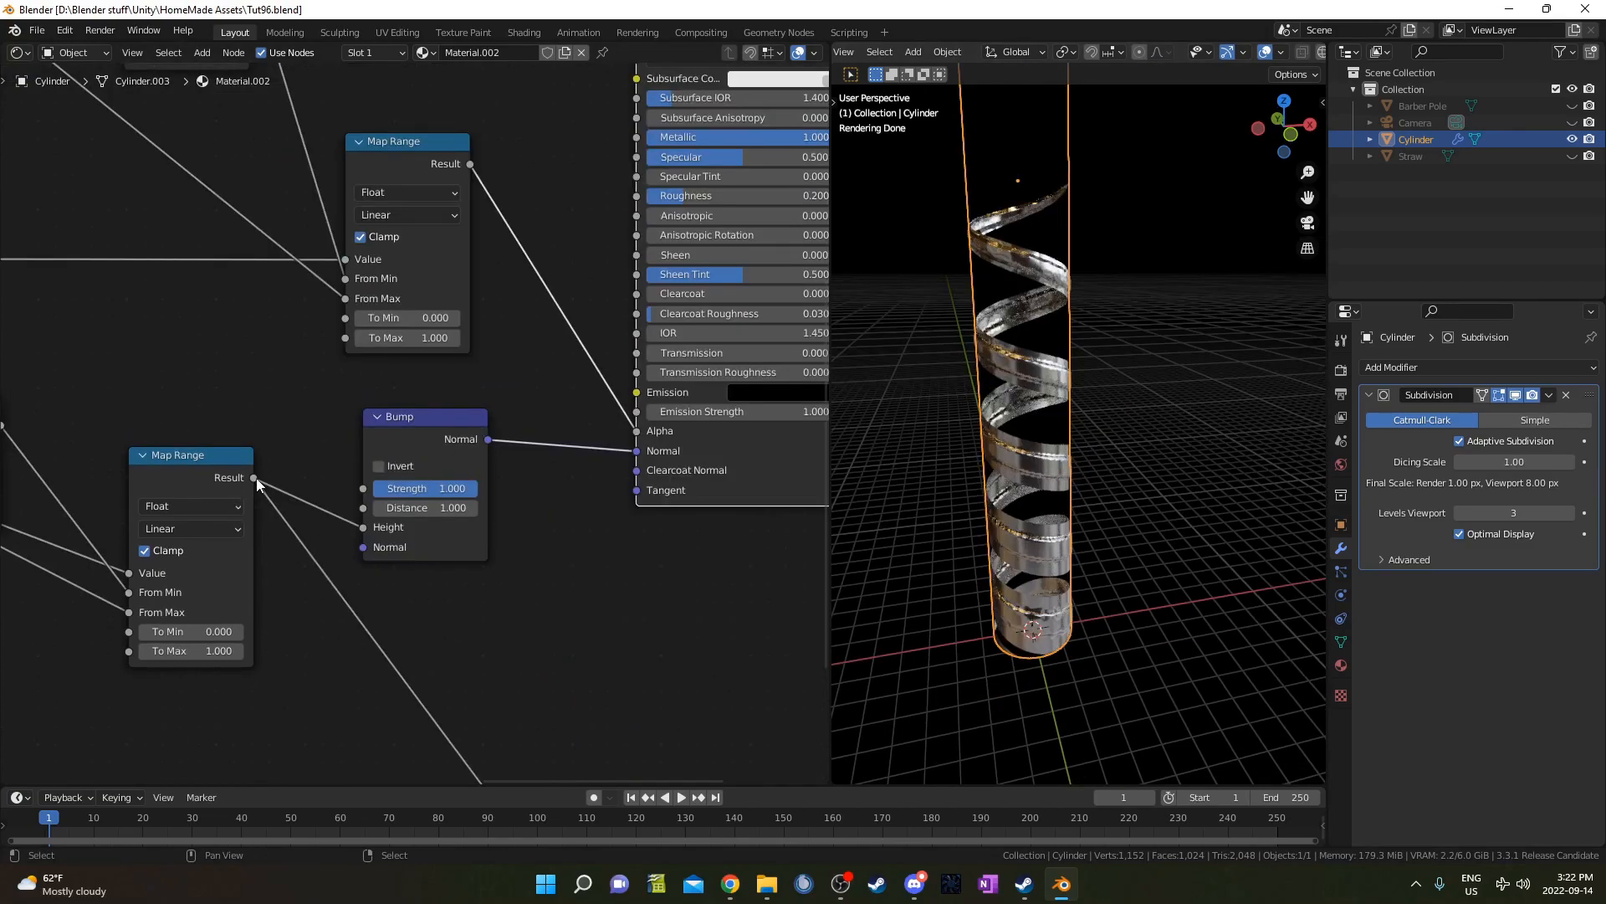
- Connect the lower Map Range's Result to the Principled BSDF's Emission and set the lower Multiply node's value to 0.45
{"action": "left_click_drag", "start_coordinate": [256, 478], "coordinate": [644, 393]}
{"action": "middle_click_drag", "start_coordinate": [323, 470], "coordinate": [772, 443]}
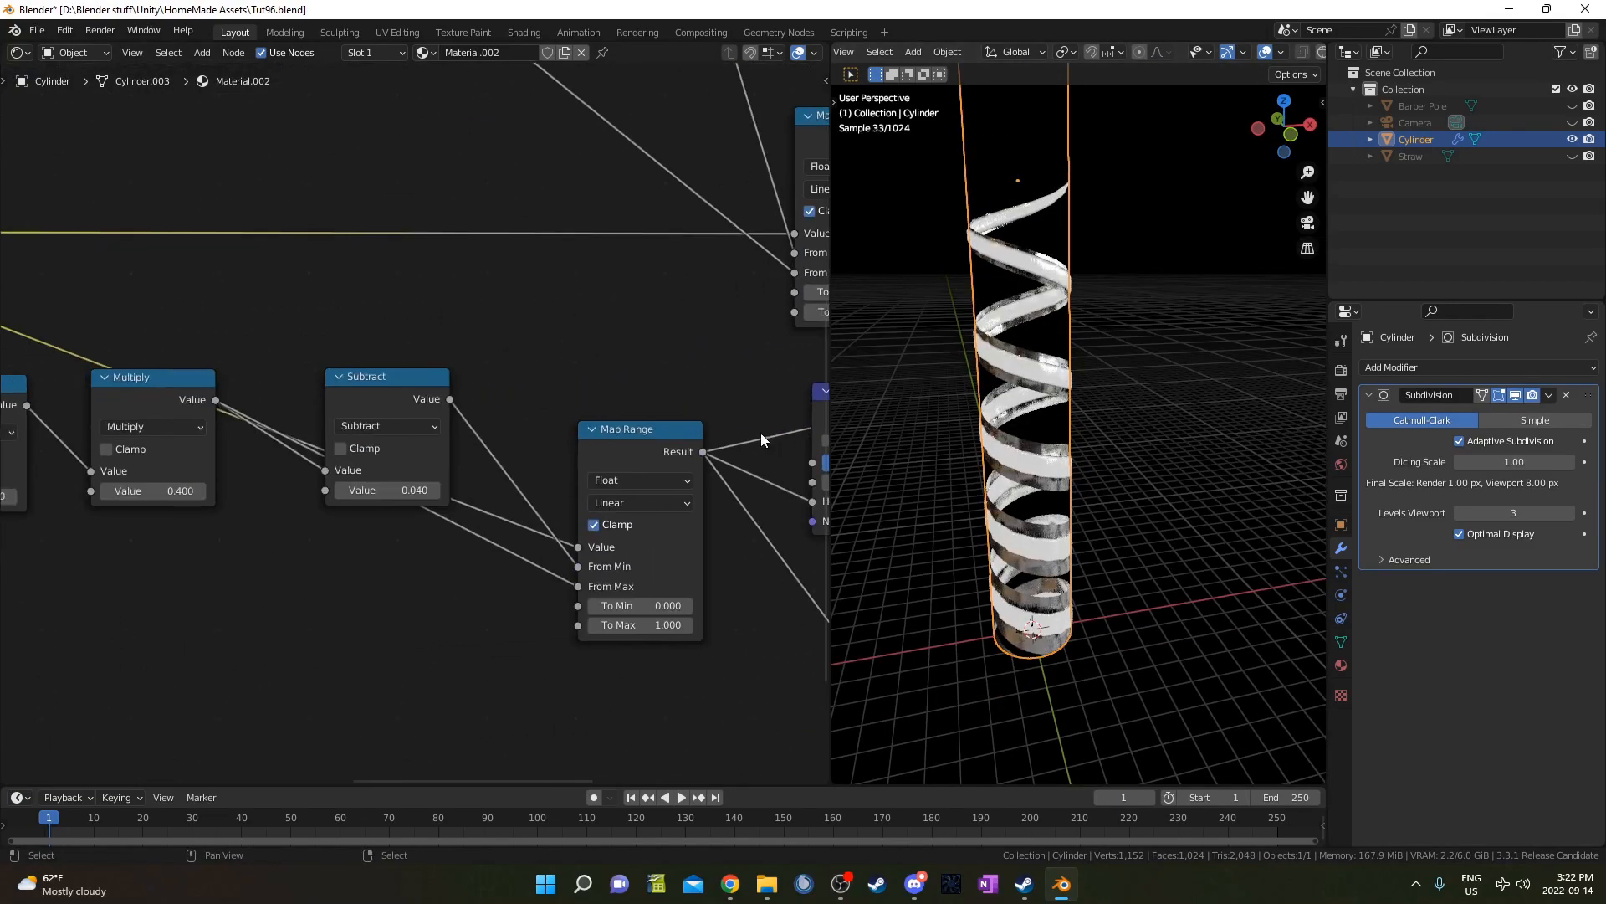
{"action": "middle_click_drag", "start_coordinate": [202, 488], "coordinate": [519, 499]}
{"action": "middle_click_drag", "start_coordinate": [529, 408], "coordinate": [483, 462]}
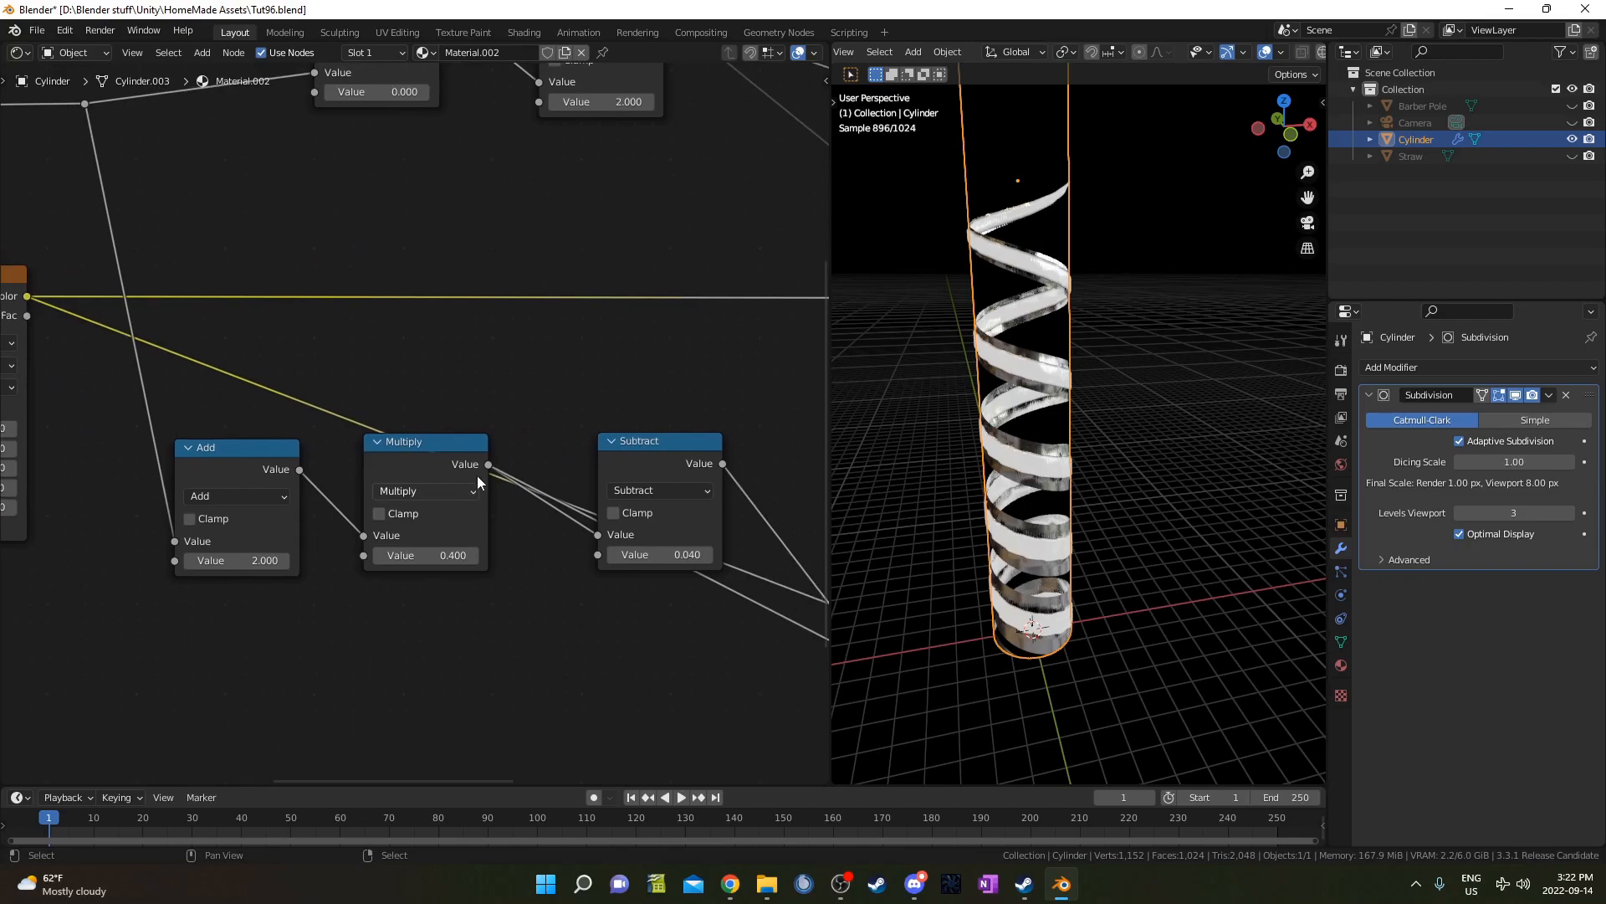
{"action": "scroll", "coordinate": [456, 528], "scroll_direction": "down", "scroll_amount": 2}
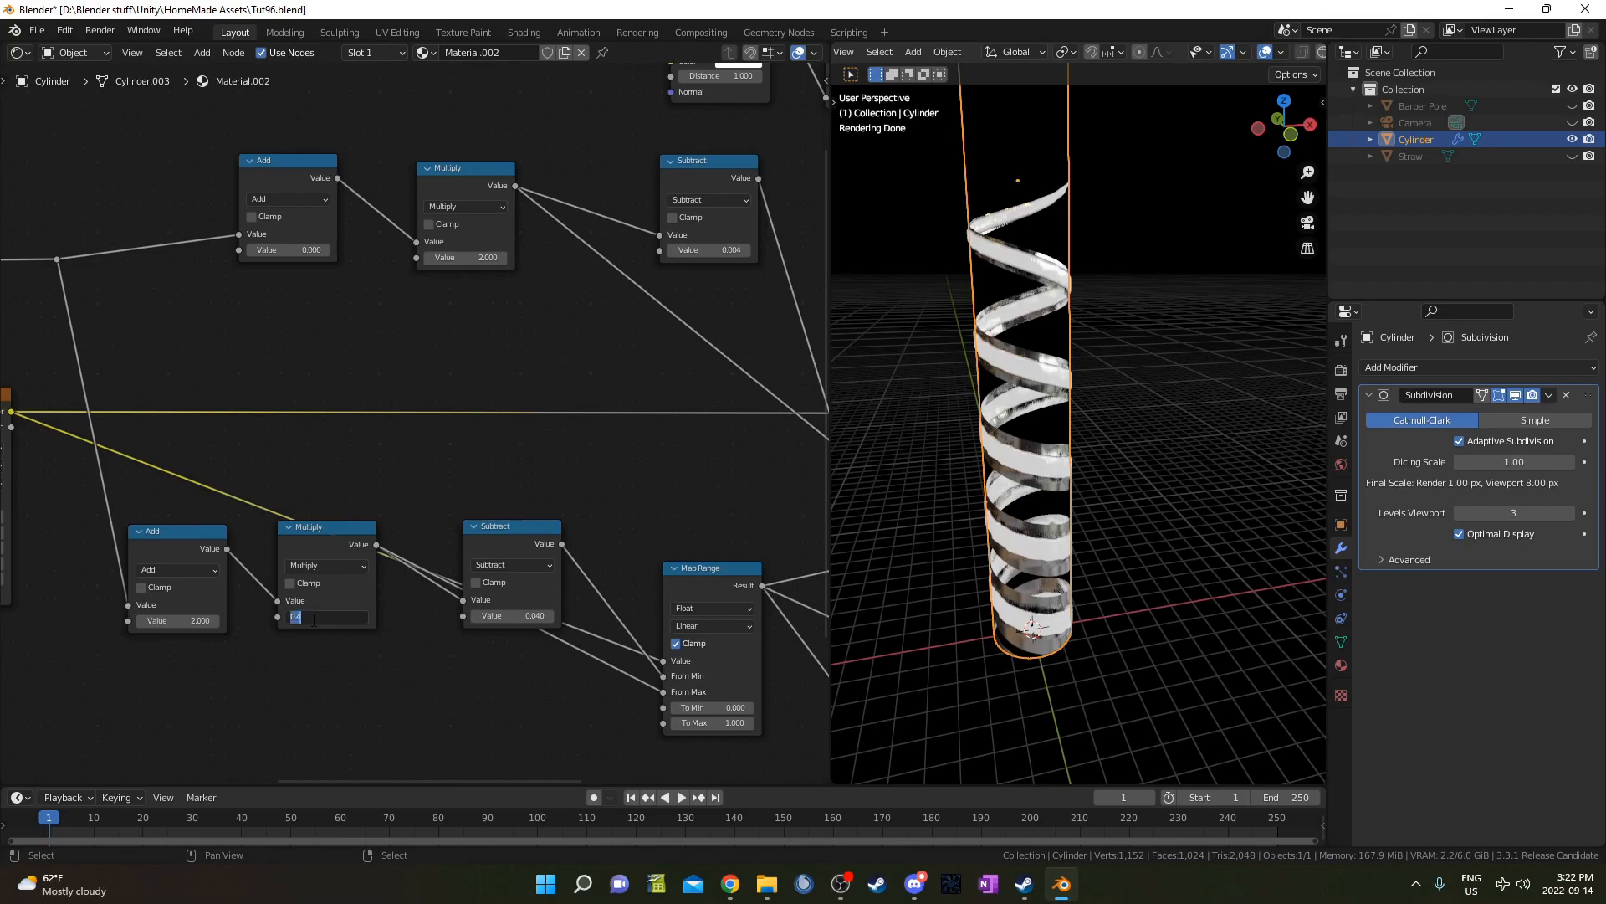
{"action": "type", "text": "0.45"}
{"action": "key", "text": "Return"}
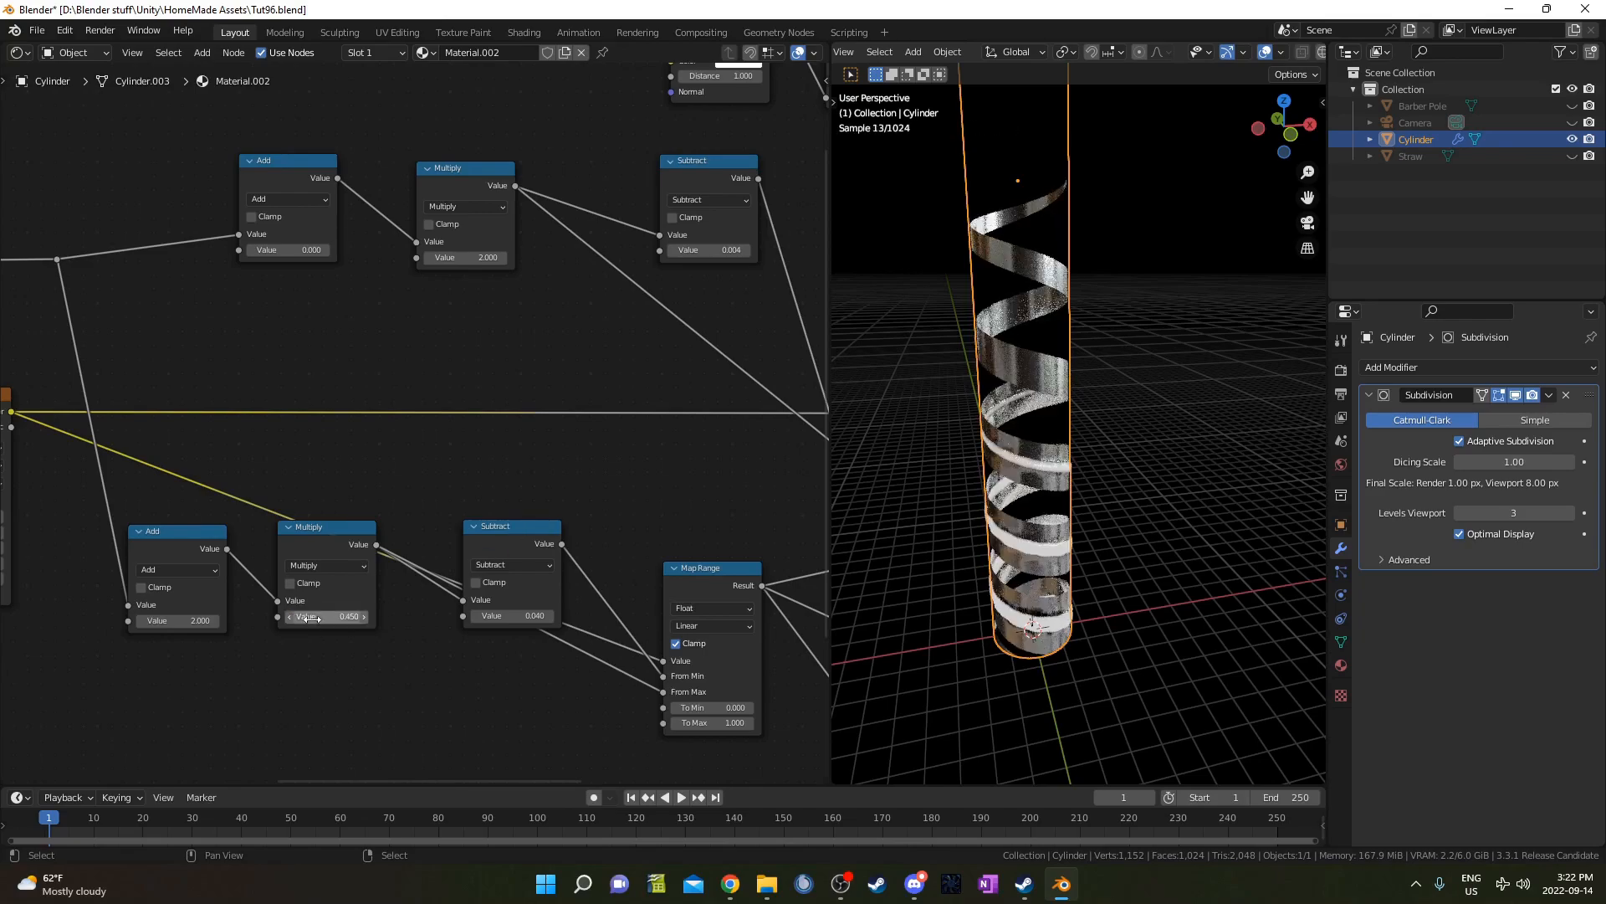
{"action": "middle_click_drag", "start_coordinate": [884, 618], "coordinate": [1000, 526]}
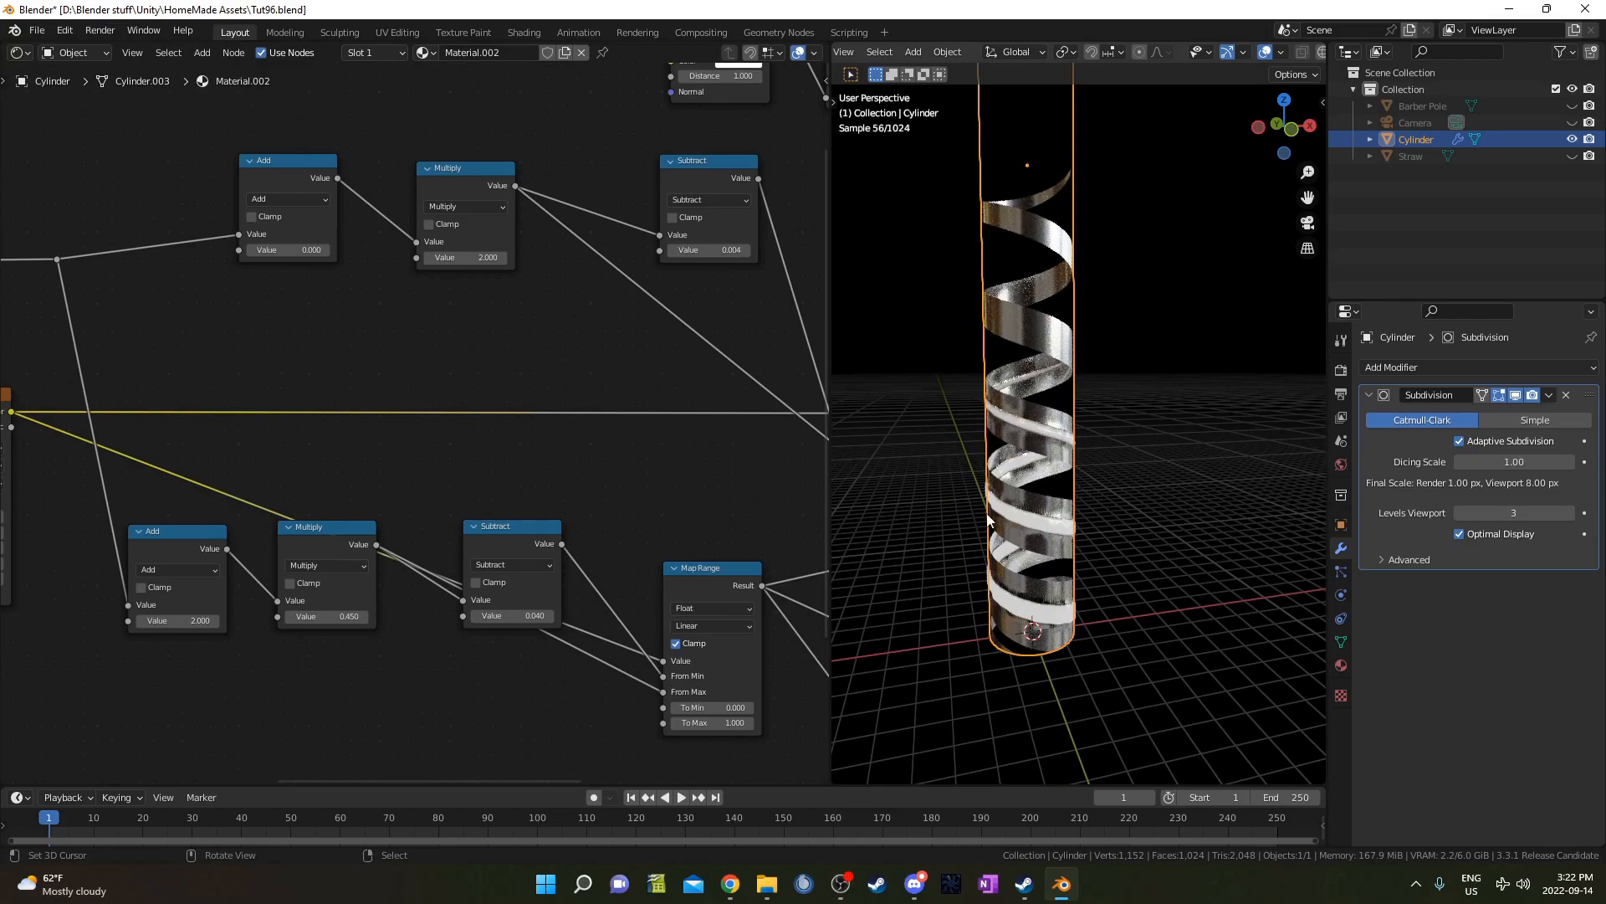
- Set the value of the upper Multiply node, which drives the alpha thickness, to 3.2 and inspect the spiral up close
{"action": "middle_click_drag", "start_coordinate": [653, 357], "coordinate": [555, 488]}
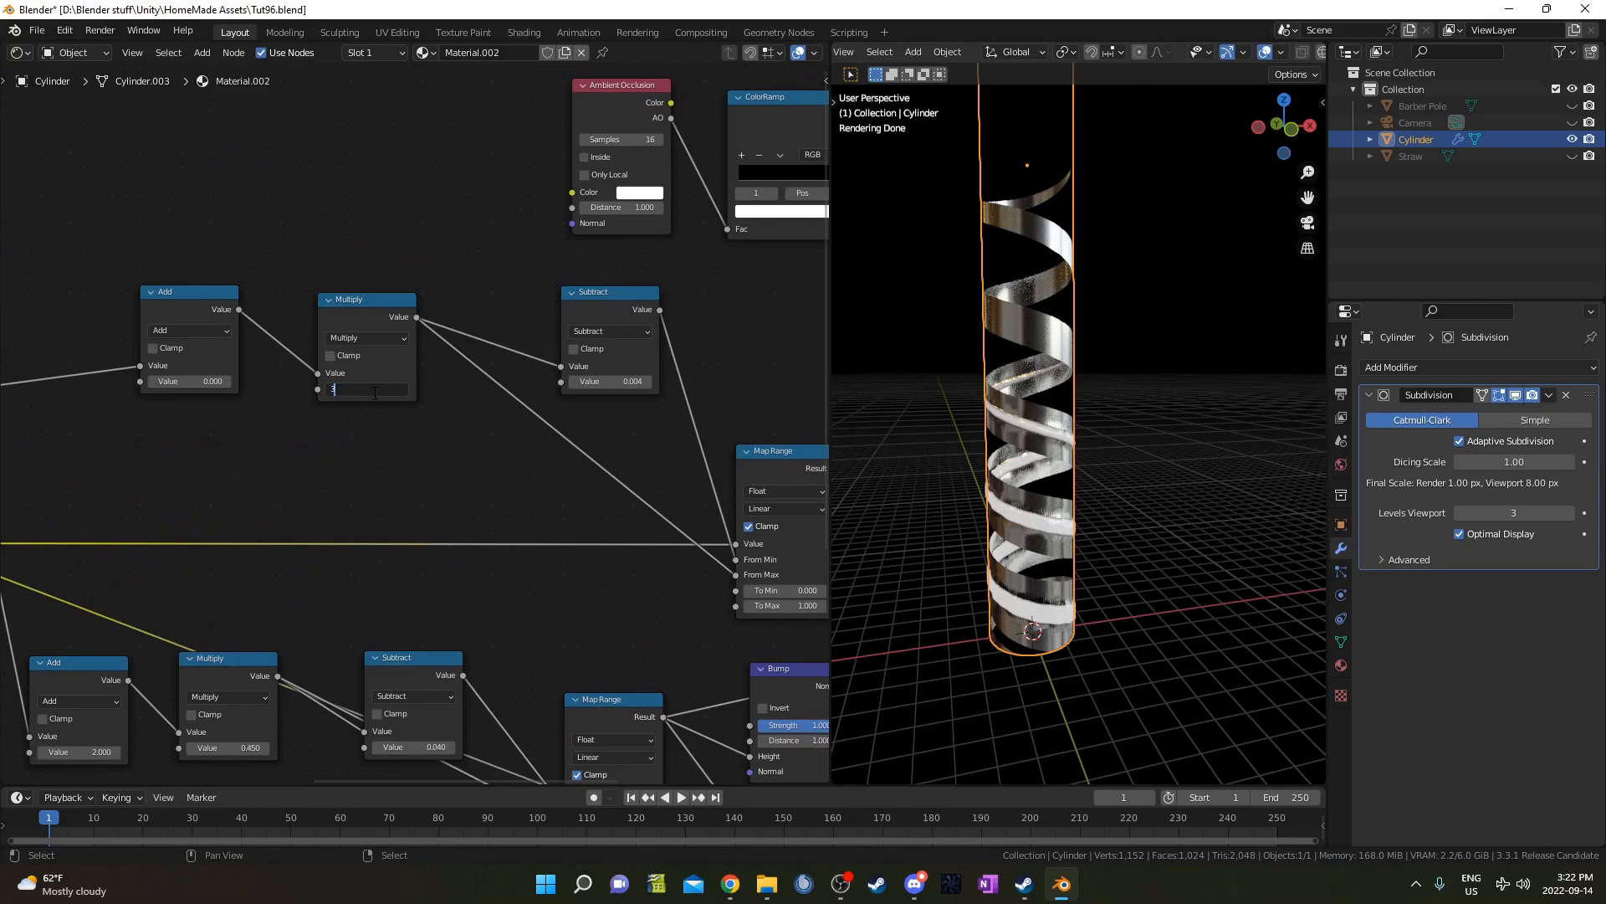
{"action": "key", "text": "Return"}
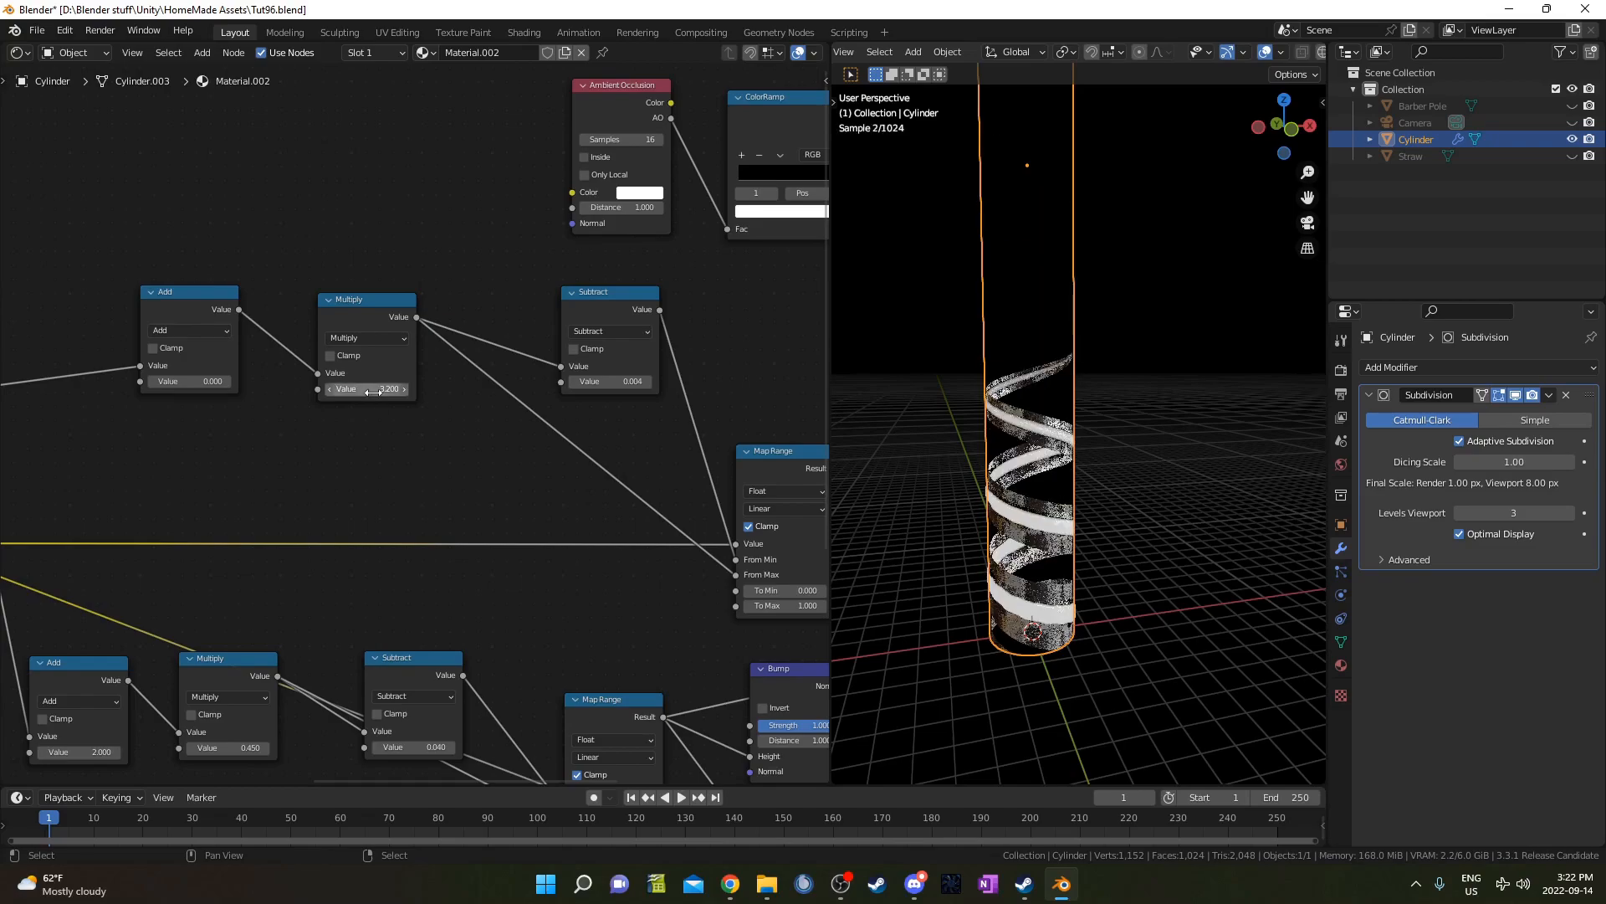
{"action": "scroll", "coordinate": [1147, 346], "scroll_direction": "up", "scroll_amount": 4}
{"action": "middle_click_drag", "start_coordinate": [1147, 347], "coordinate": [1159, 403]}
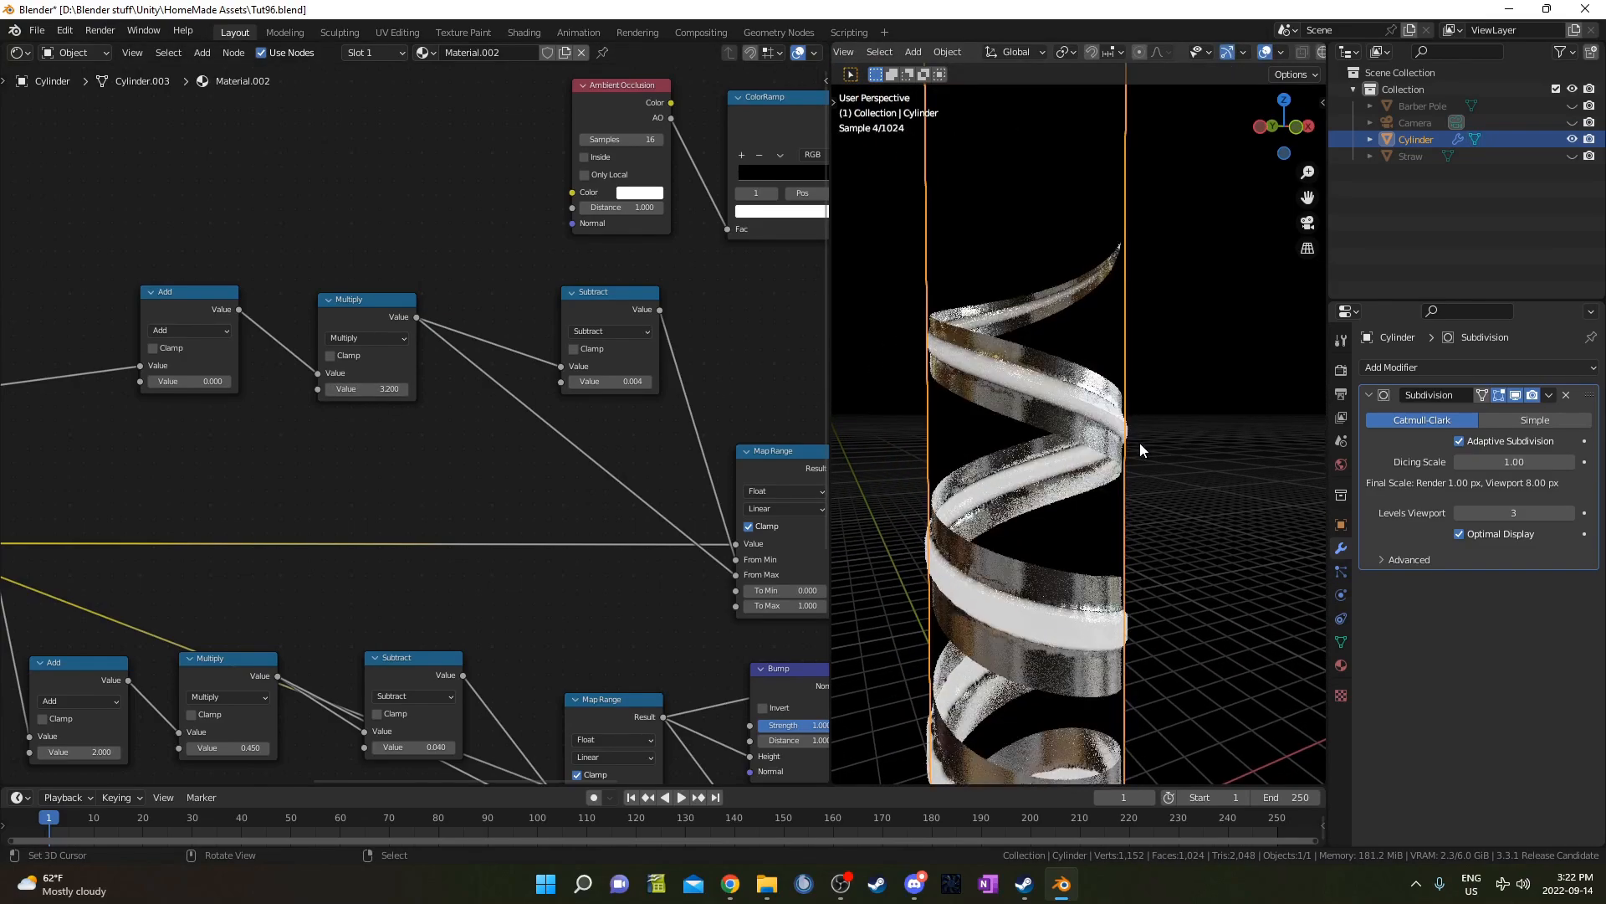
{"action": "middle_click_drag", "start_coordinate": [1006, 549], "coordinate": [1013, 507]}
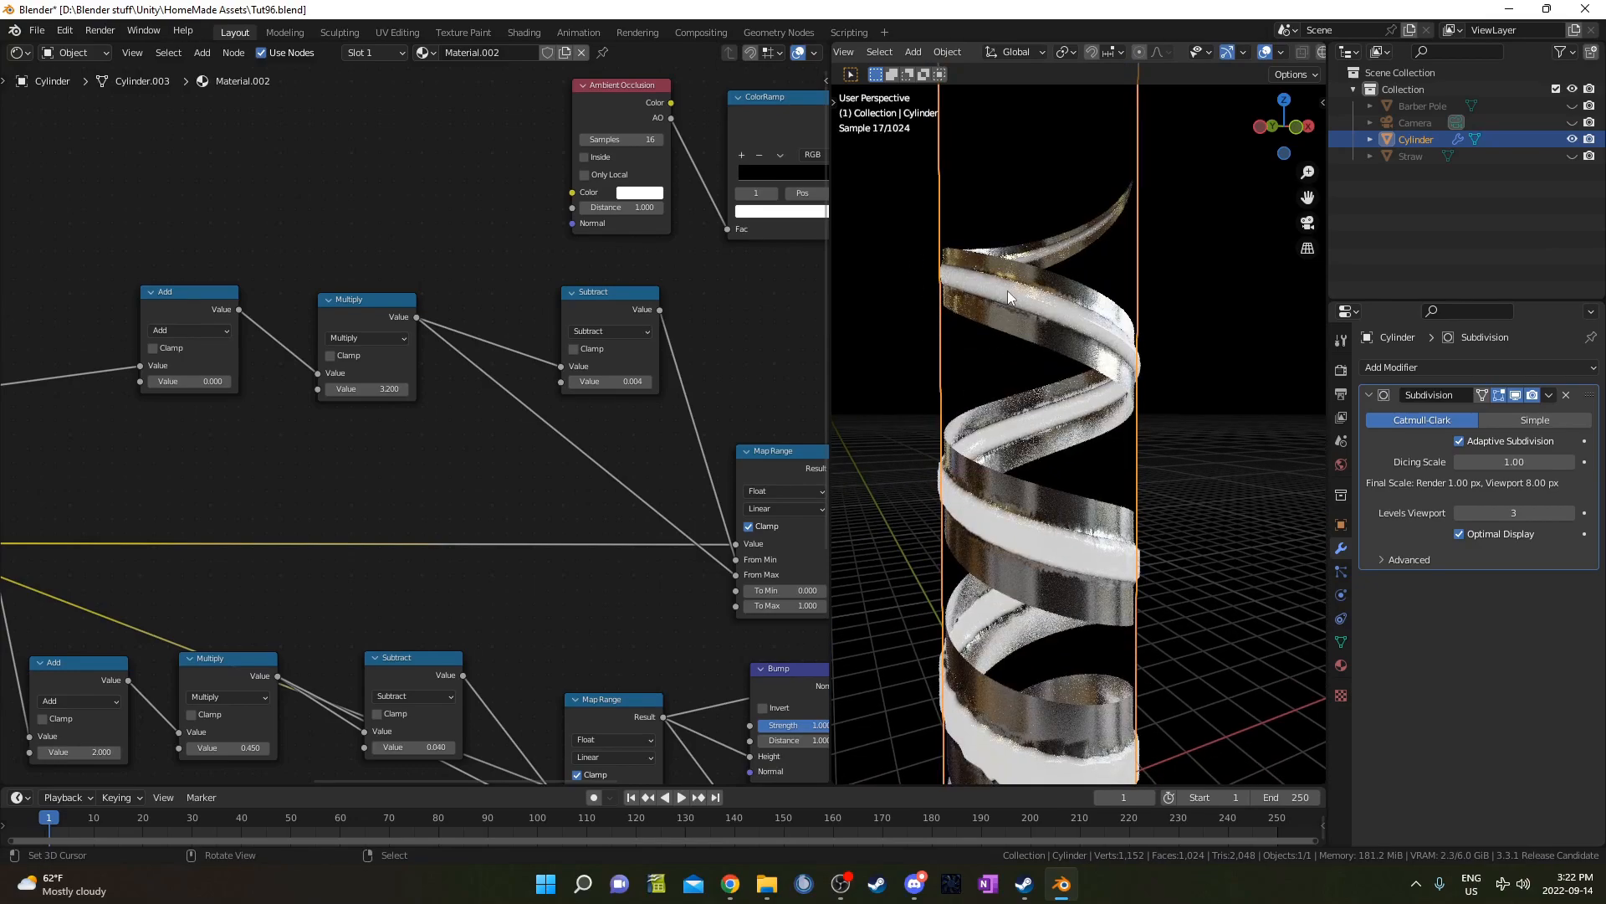
{"action": "middle_click_drag", "start_coordinate": [602, 543], "coordinate": [93, 271]}
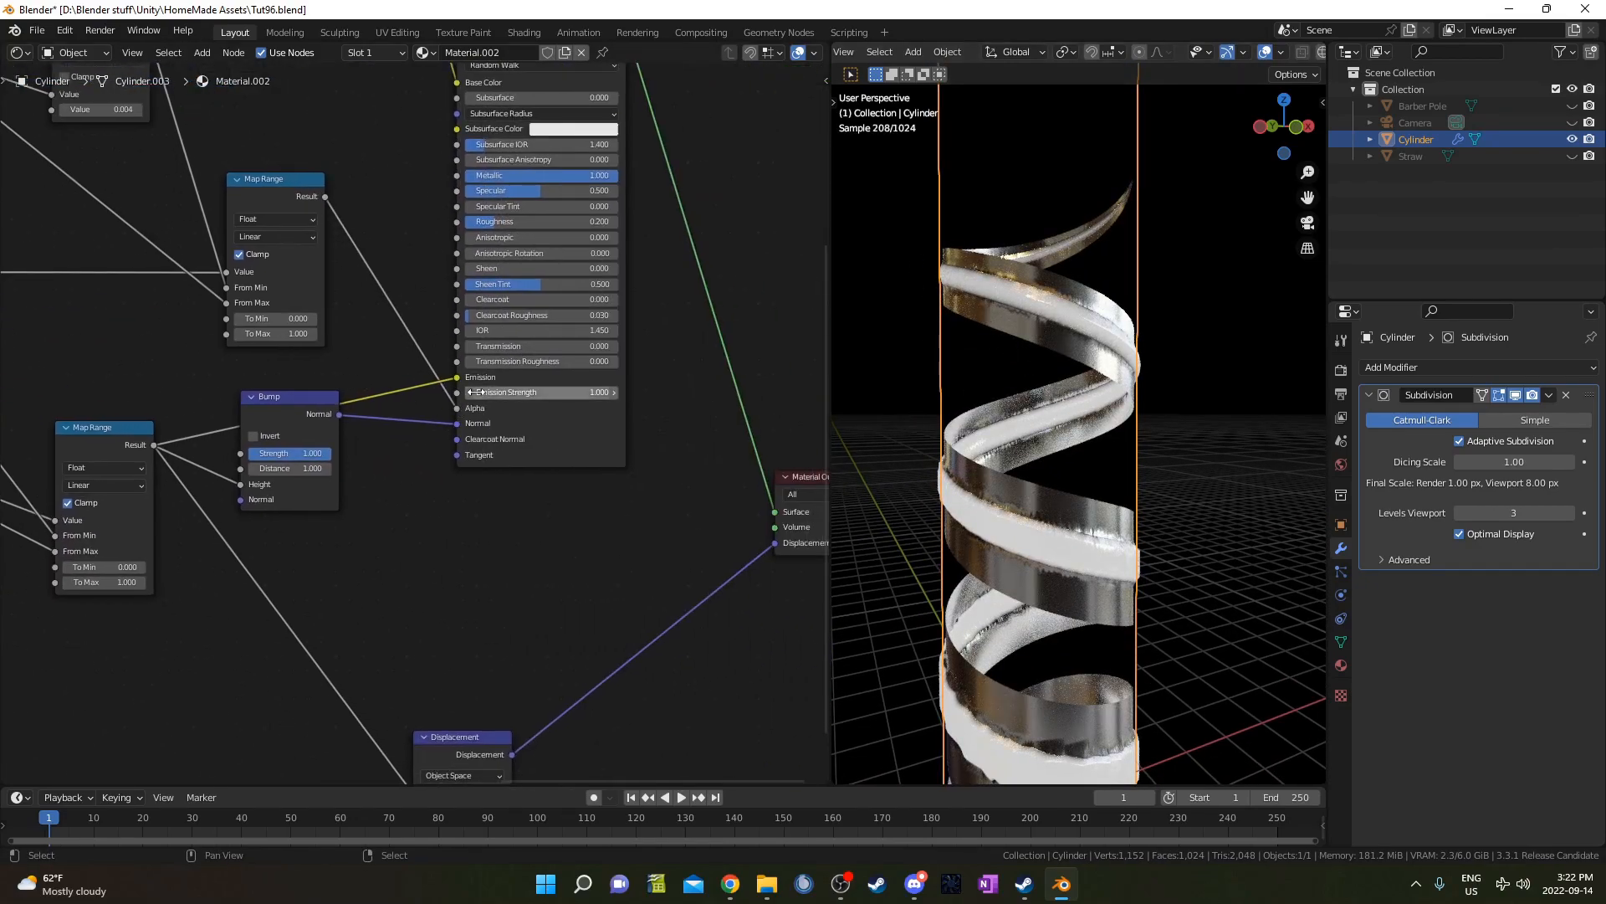
{"action": "middle_click_drag", "start_coordinate": [475, 400], "coordinate": [503, 435]}
{"action": "middle_click_drag", "start_coordinate": [402, 473], "coordinate": [565, 475]}
{"action": "scroll", "coordinate": [604, 443], "scroll_direction": "down", "scroll_amount": 4}
{"action": "left_click_drag", "start_coordinate": [646, 394], "coordinate": [690, 395]}
{"action": "key", "text": "ctrl+z"}
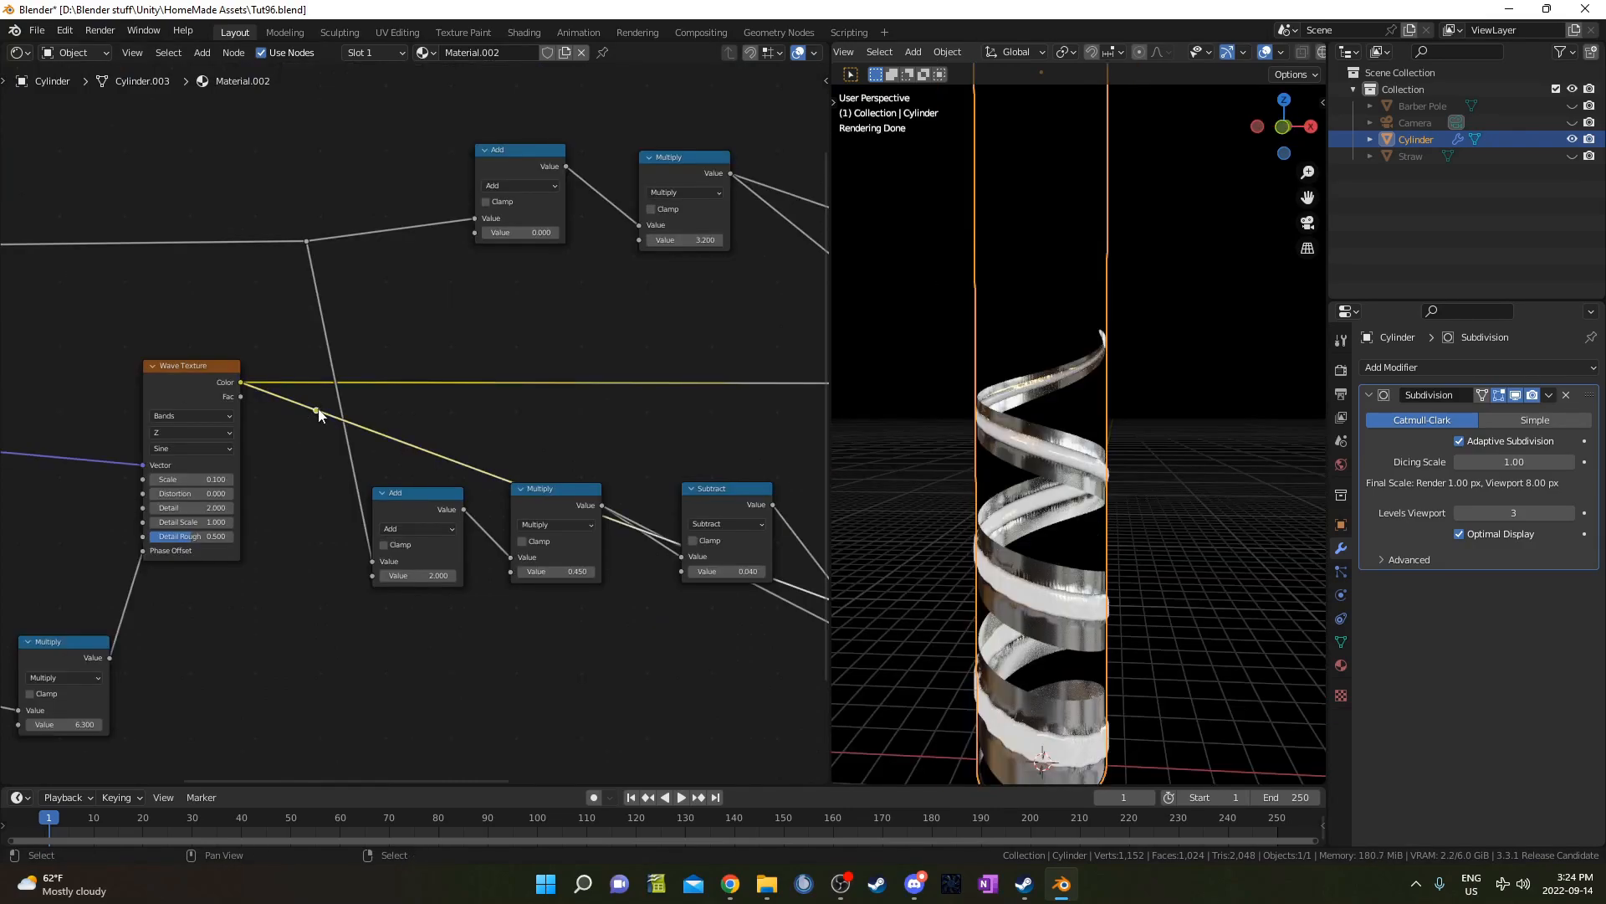
- Move the reroute on the Wave Texture's link to the lower Map Range below the lower row of math nodes
{"action": "scroll", "coordinate": [334, 572], "scroll_direction": "down", "scroll_amount": 6}
{"action": "key", "text": "g"}
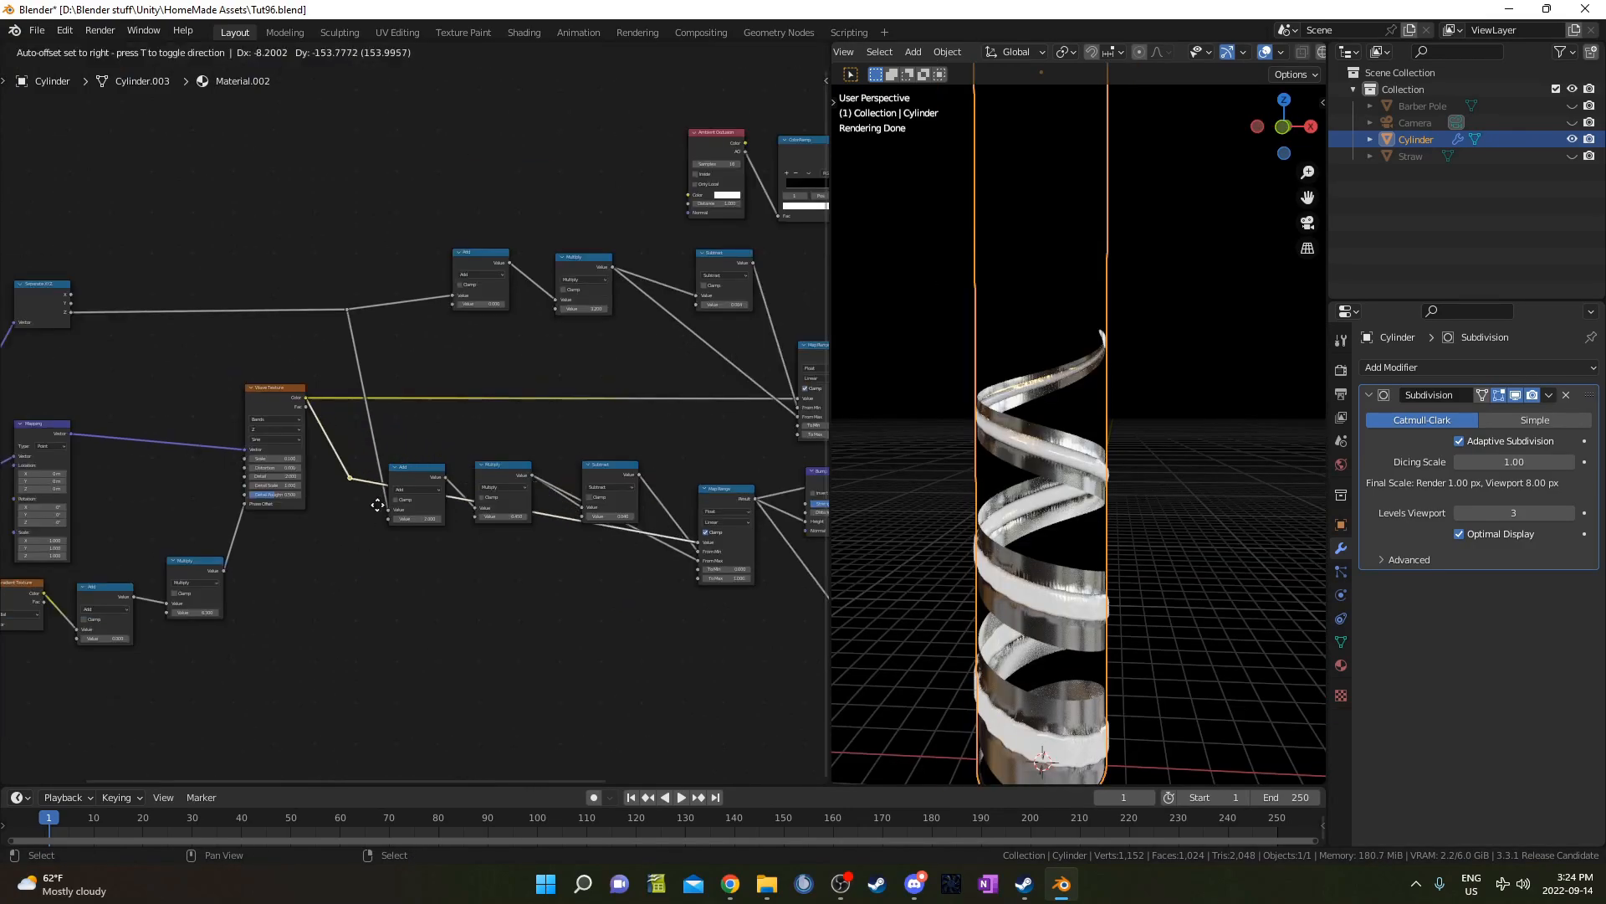
{"action": "left_click", "coordinate": [369, 579]}
{"action": "middle_click_drag", "start_coordinate": [368, 579], "coordinate": [400, 562]}
{"action": "scroll", "coordinate": [397, 574], "scroll_direction": "up", "scroll_amount": 1}
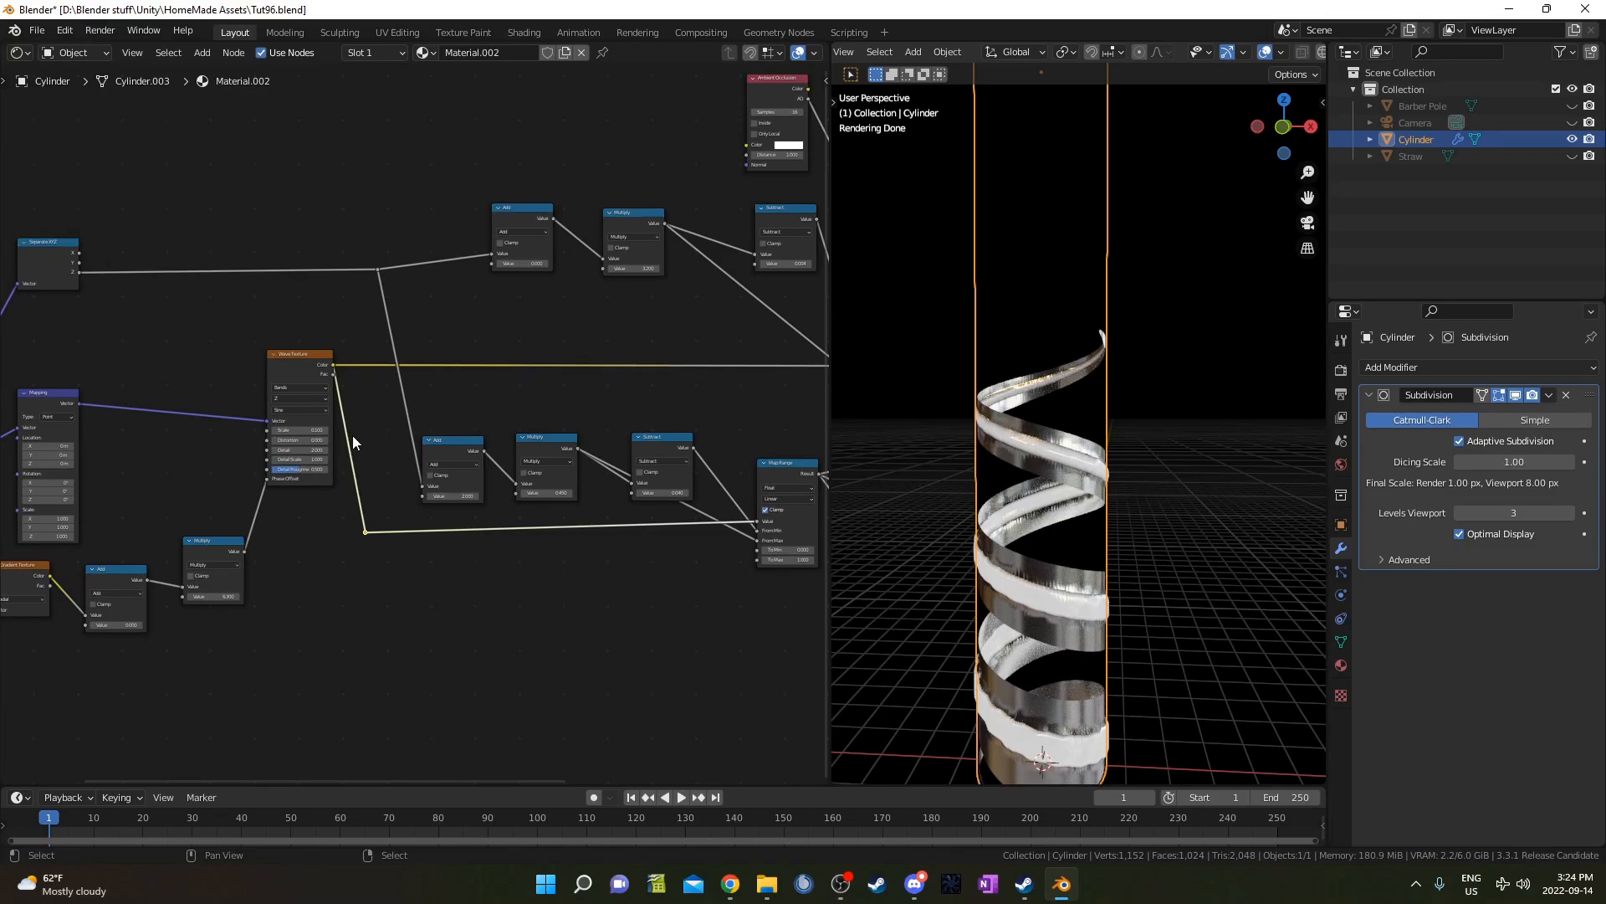
- Add a reroute joining both Wave Texture Color links beside the texture node and align the lower reroute beneath it
{"action": "right_click_drag", "start_coordinate": [354, 350], "coordinate": [355, 346], "text": "shift"}
{"action": "key", "text": "g"}
{"action": "left_click", "coordinate": [381, 395]}
{"action": "middle_click_drag", "start_coordinate": [334, 627], "coordinate": [347, 581]}
{"action": "left_click_drag", "start_coordinate": [359, 470], "coordinate": [405, 514]}
{"action": "key", "text": "g"}
{"action": "left_click", "coordinate": [408, 508]}
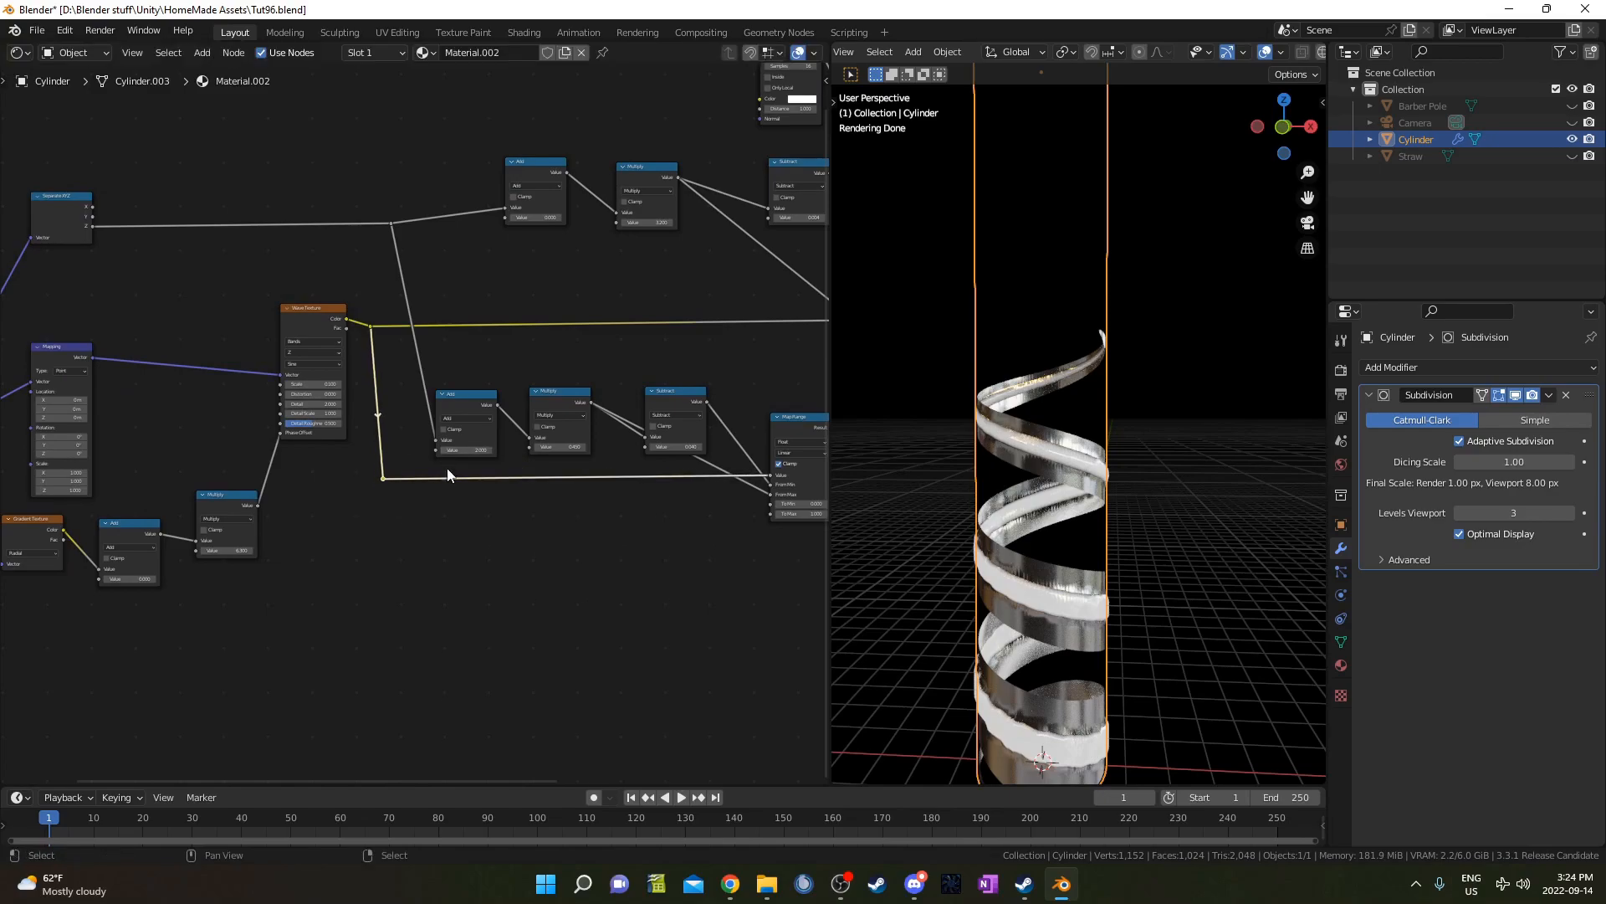
- Duplicate the lower Multiply node and insert the copy on the Separate XYZ Z link, ahead of the shared reroute
{"action": "middle_click_drag", "start_coordinate": [447, 457], "coordinate": [438, 550]}
{"action": "scroll", "coordinate": [438, 550], "scroll_direction": "up", "scroll_amount": 3}
{"action": "left_click", "coordinate": [641, 489]}
{"action": "key", "text": "shift+d"}
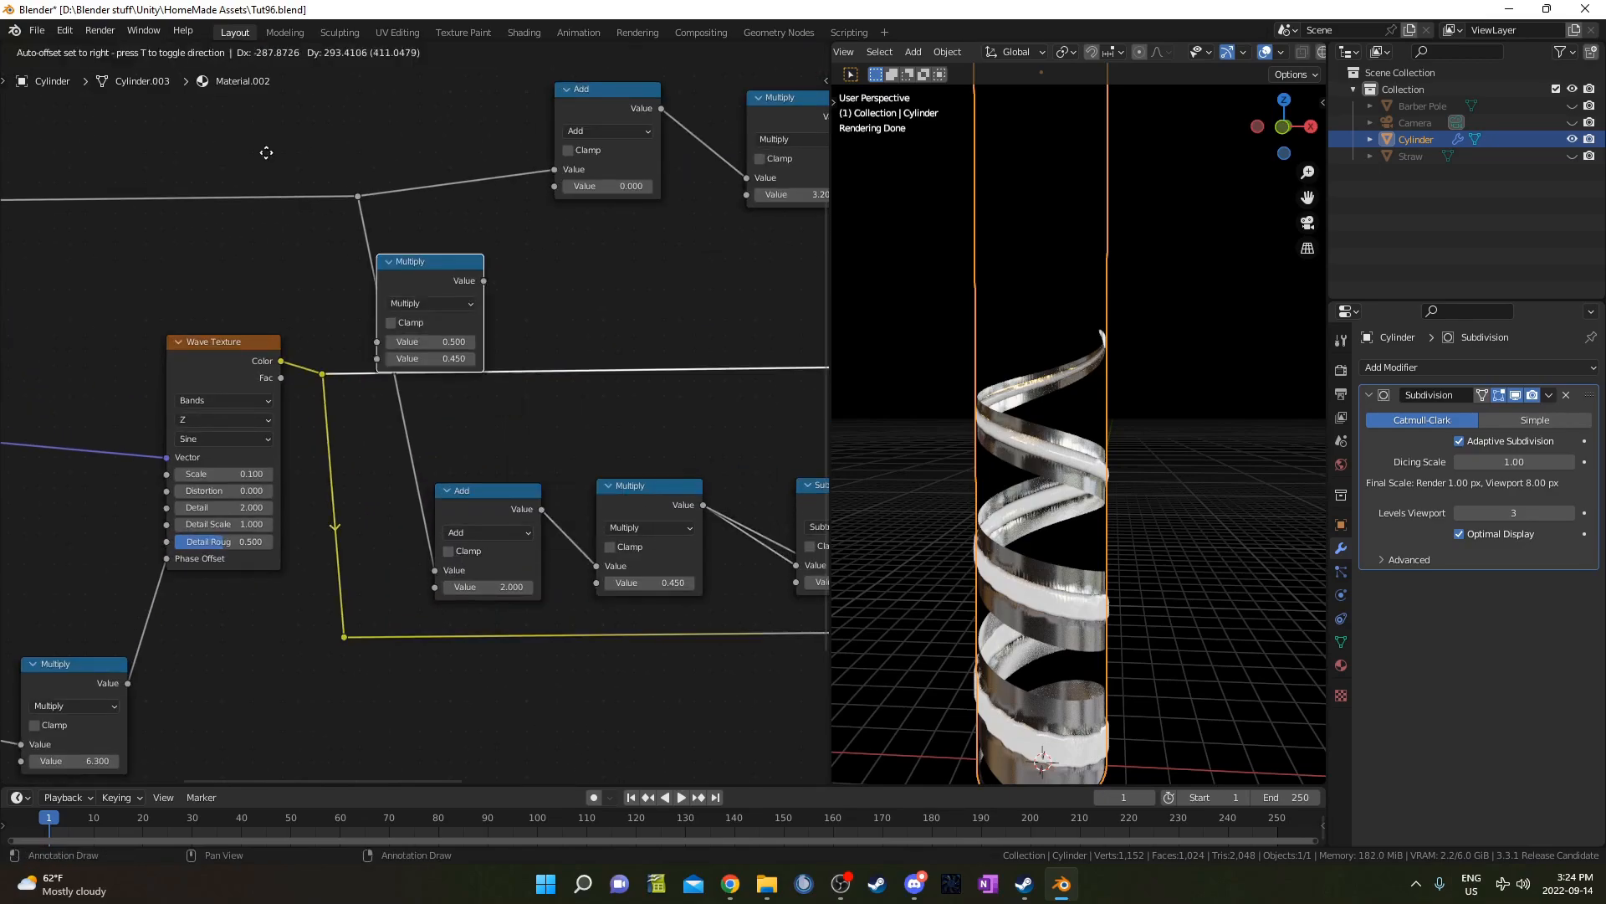
{"action": "left_click", "coordinate": [96, 147]}
- Try a value of 0.37 on the new Multiply node after Separate XYZ and settle on 1
{"action": "middle_click_drag", "start_coordinate": [334, 306], "coordinate": [550, 305]}
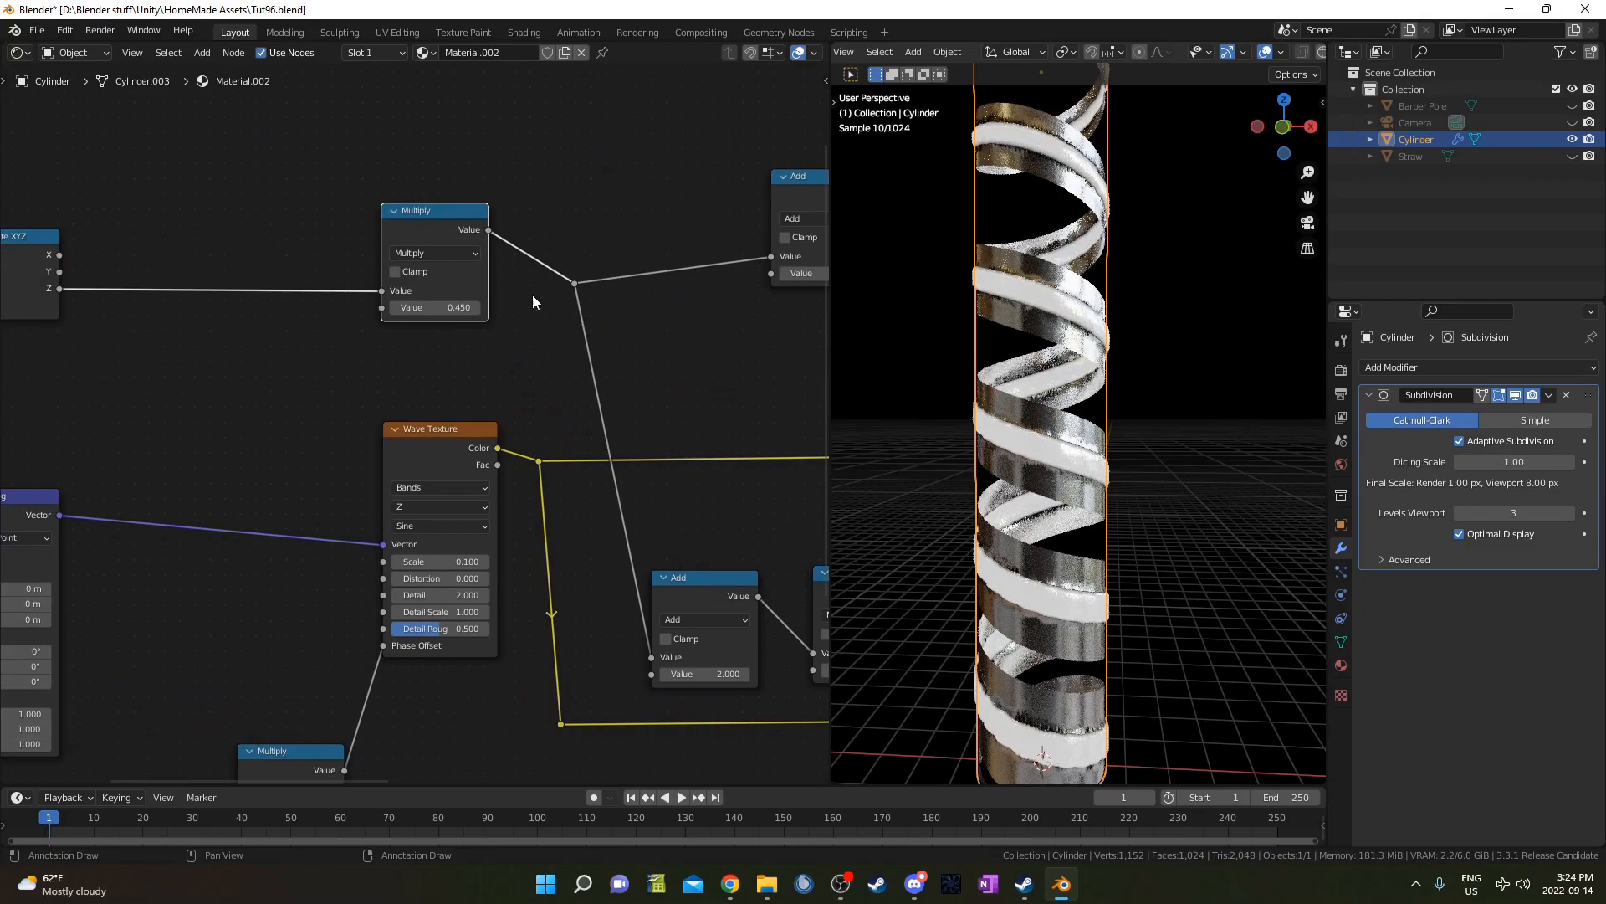
{"action": "type", "text": "1"}
{"action": "key", "text": "Return"}
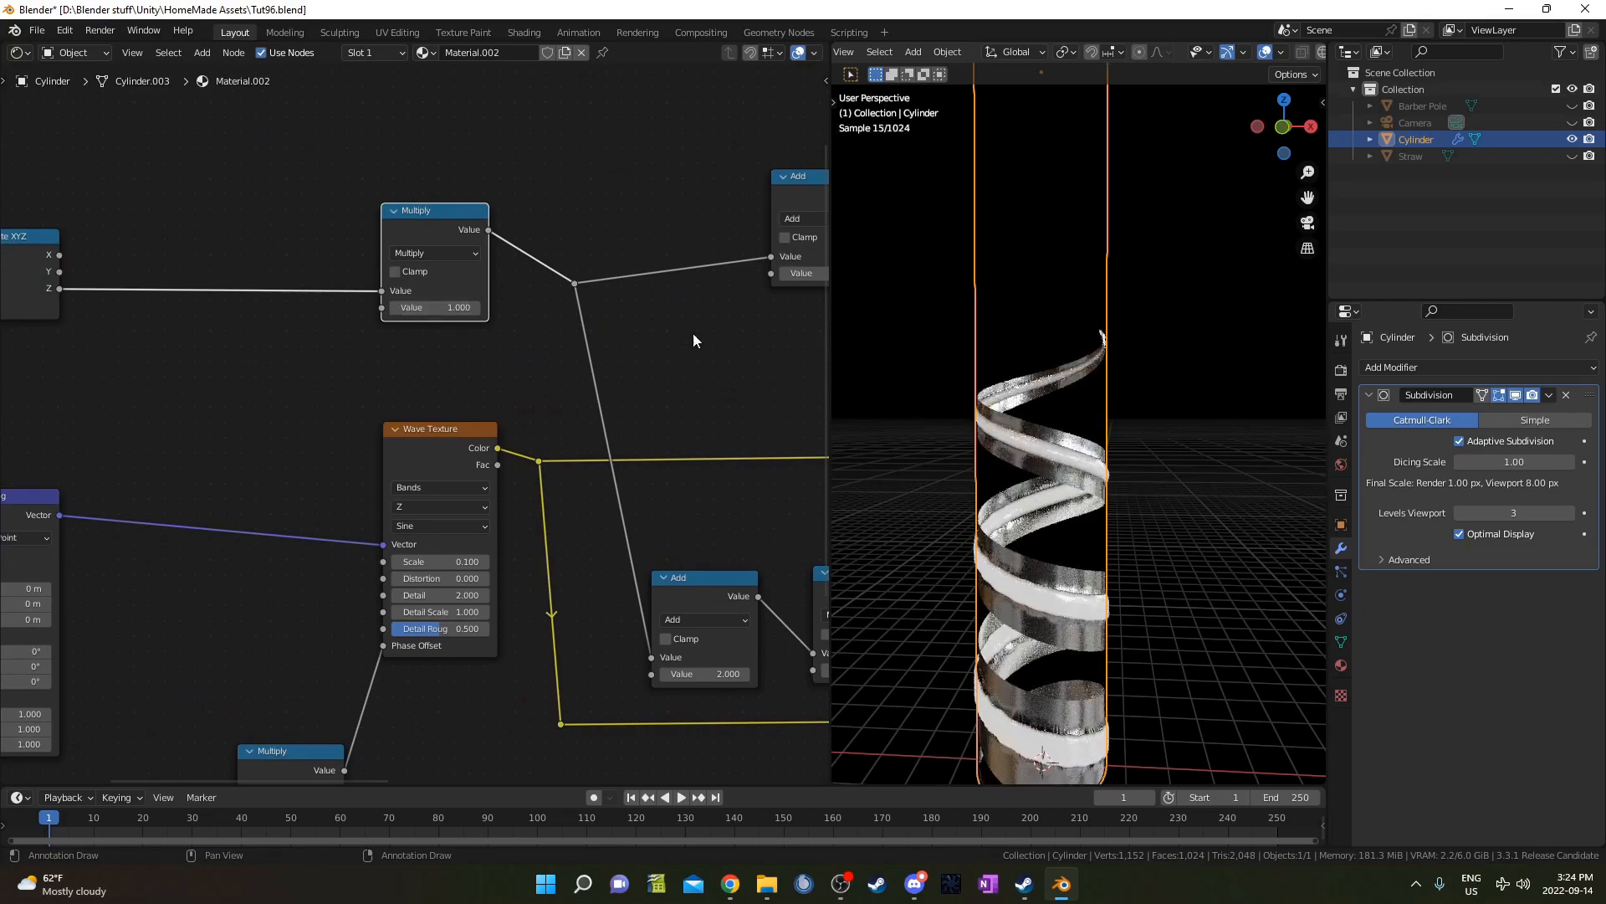
{"action": "left_click_drag", "start_coordinate": [441, 307], "coordinate": [405, 307]}
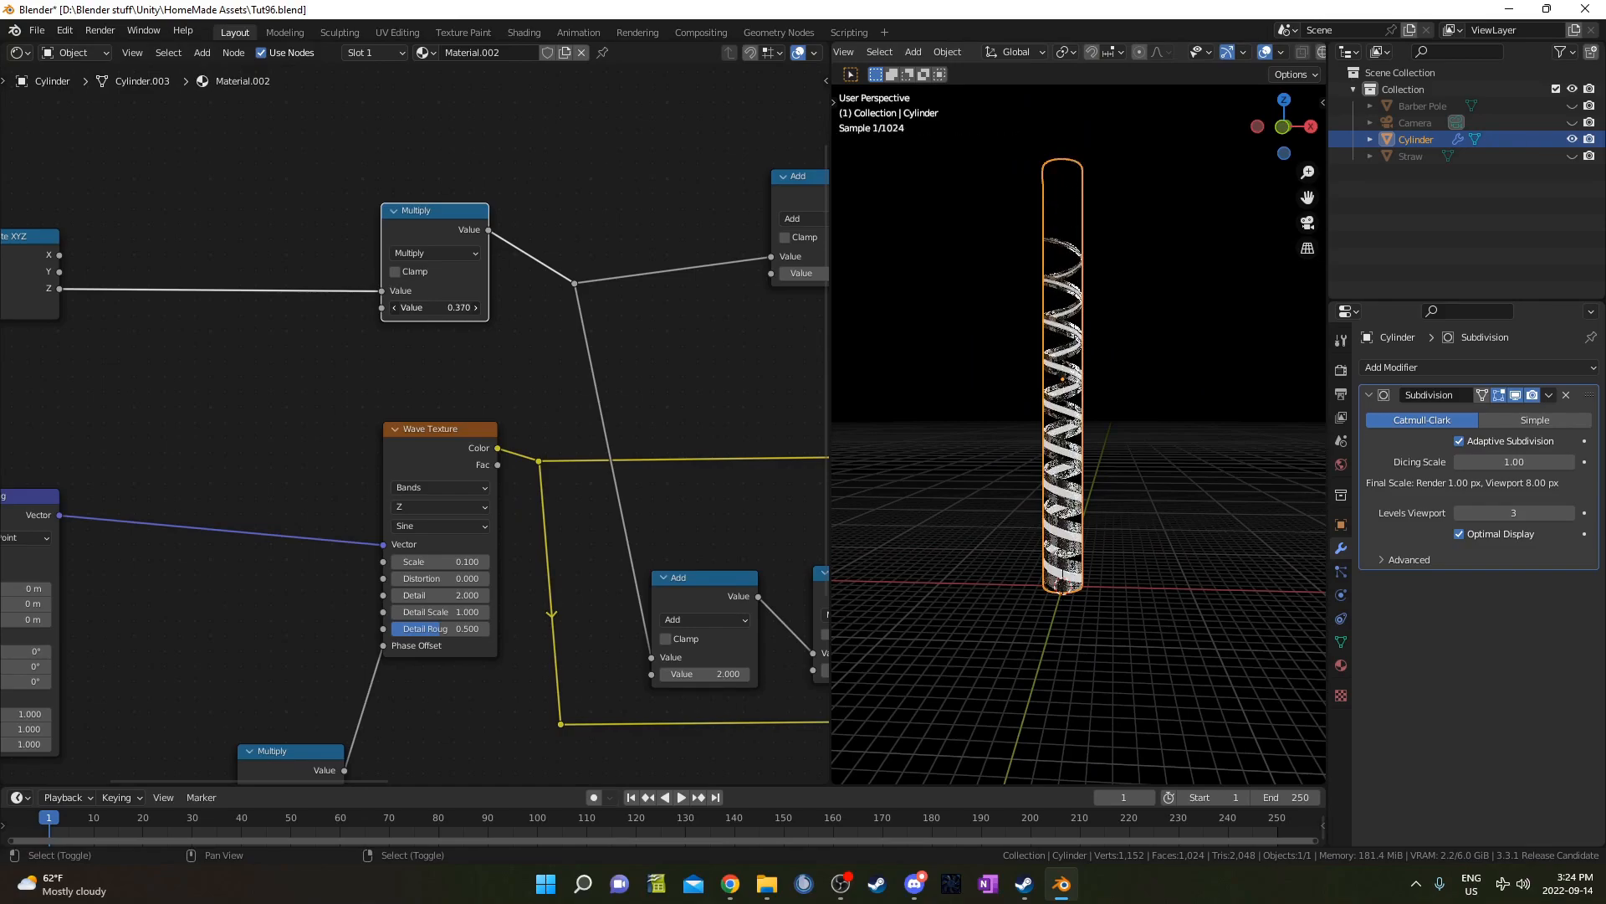
{"action": "middle_click_drag", "start_coordinate": [360, 349], "coordinate": [391, 445]}
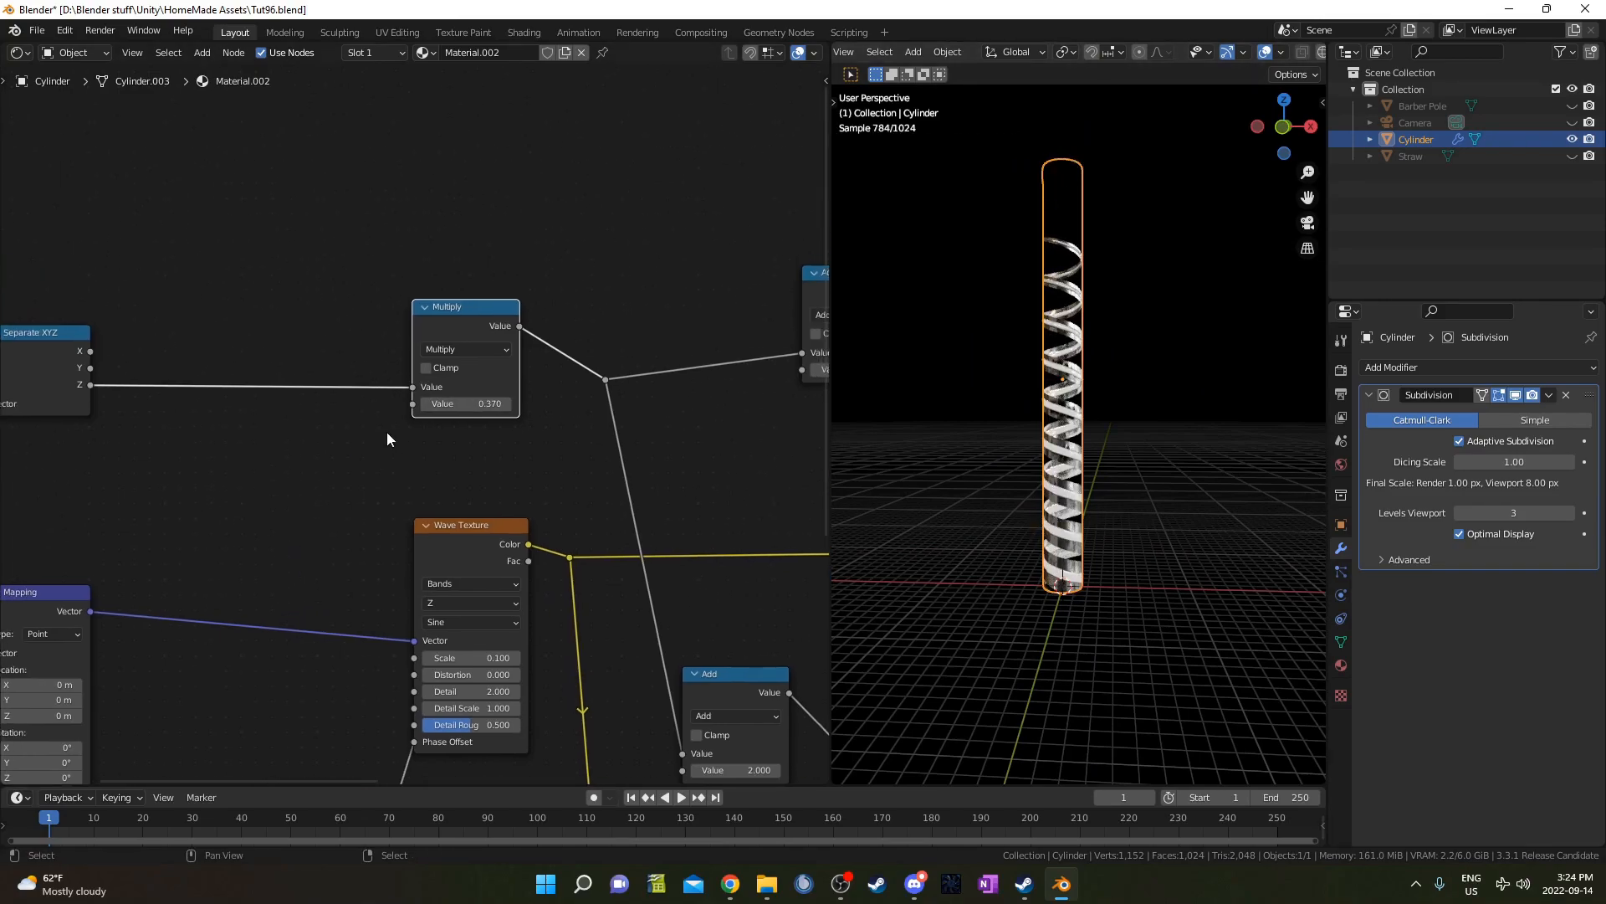
{"action": "left_click_drag", "start_coordinate": [480, 308], "coordinate": [481, 314]}
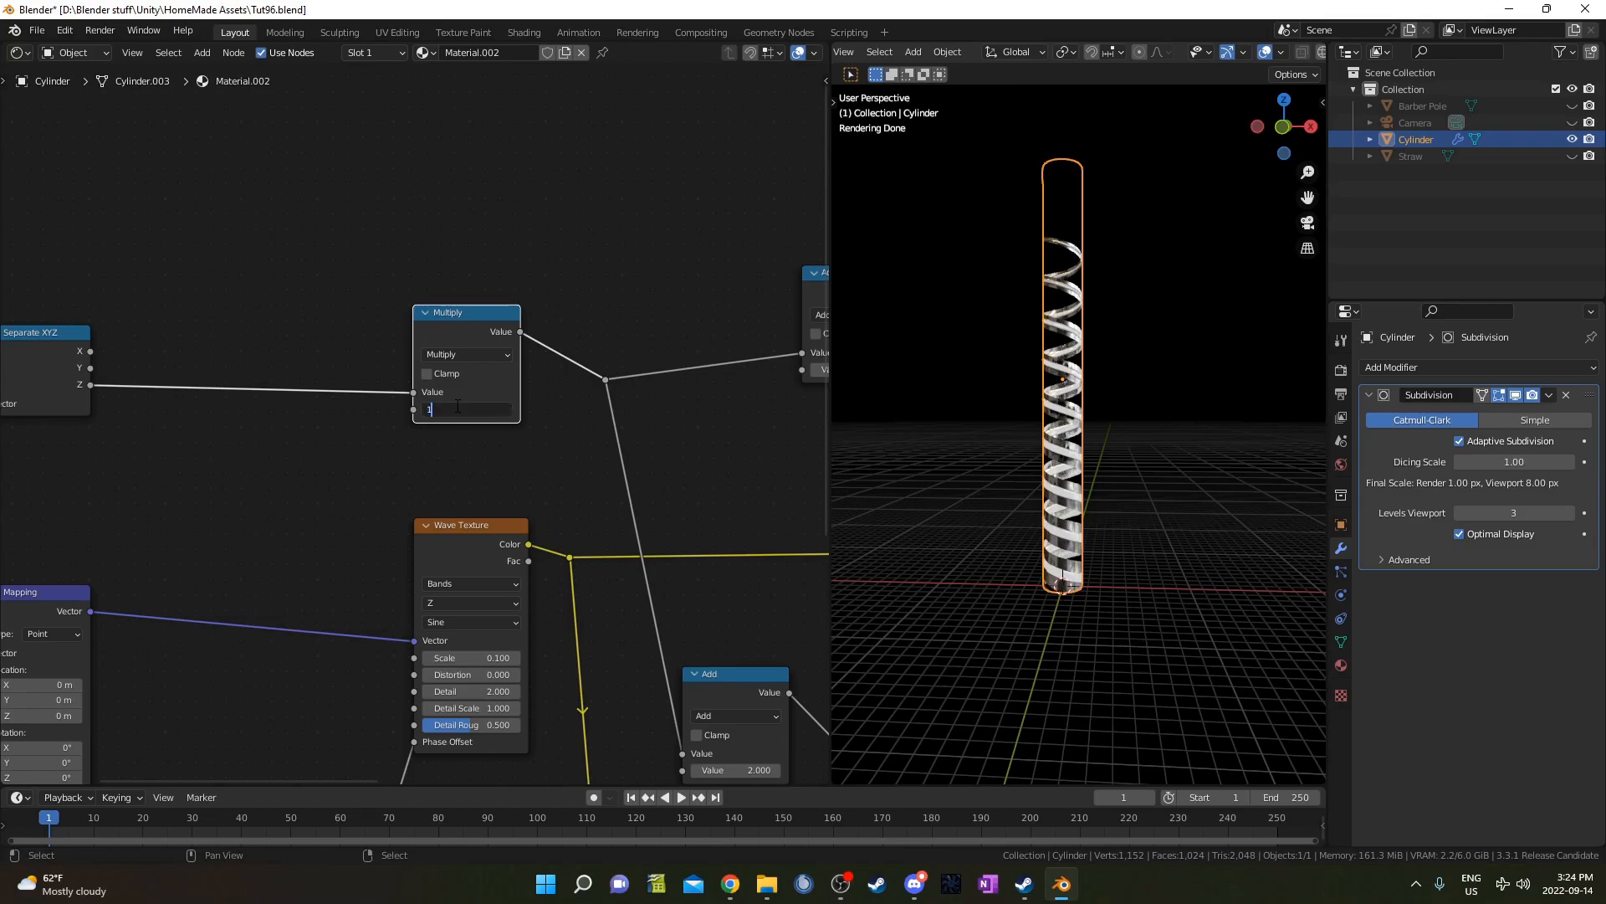
{"action": "key", "text": "Return"}
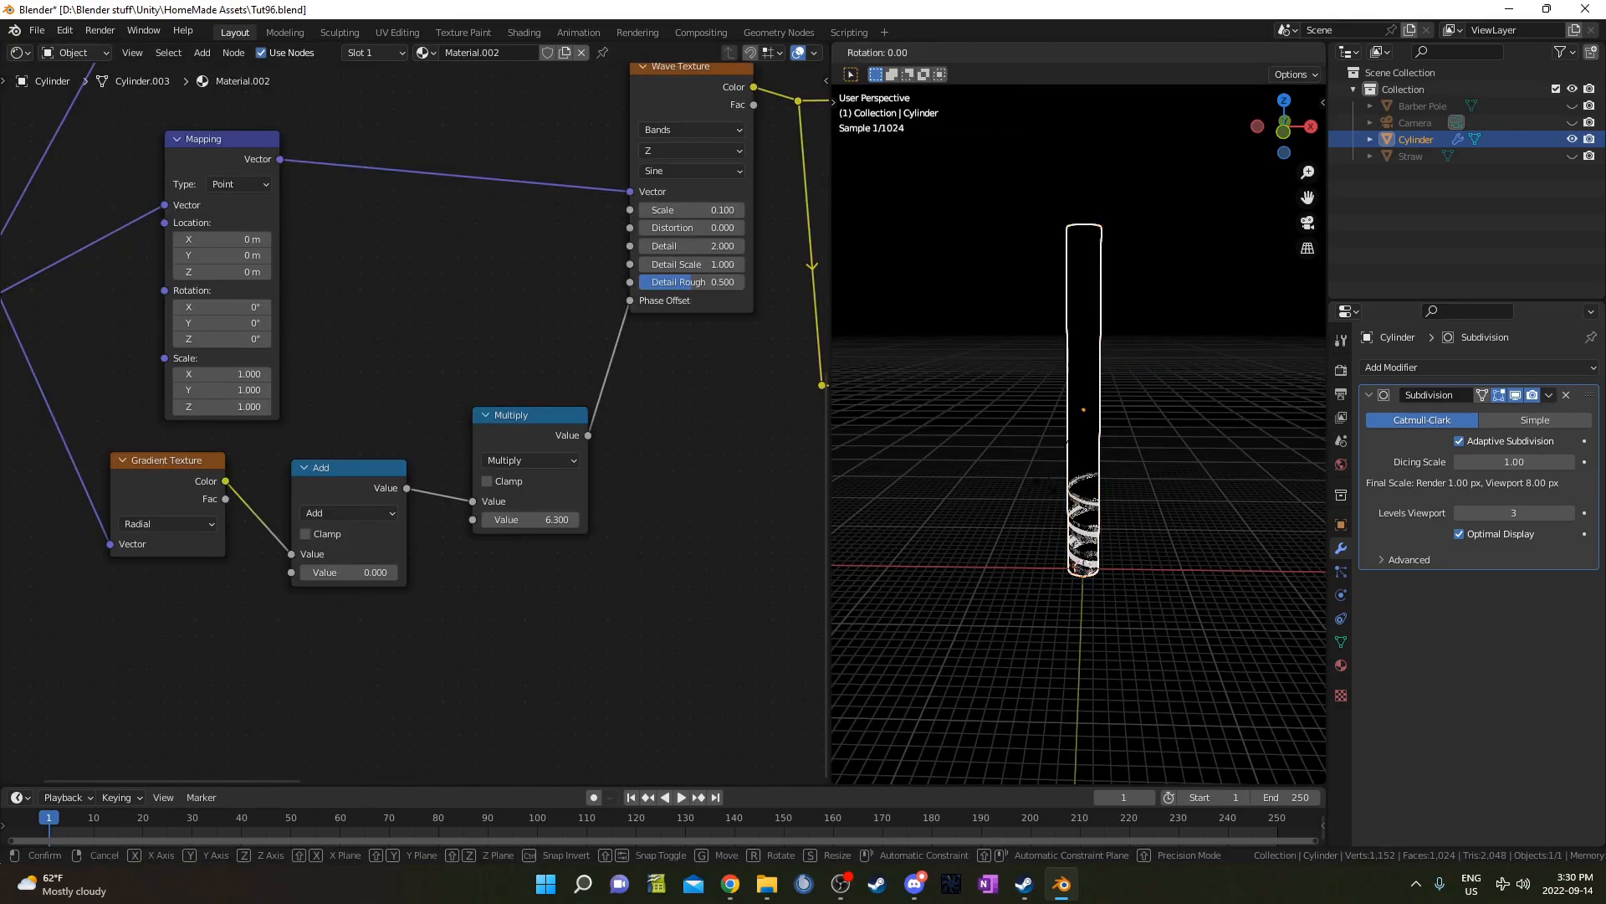
- Rotate the cylinder 90° about the Y axis and check its transform values
{"action": "type", "text": "ry90"}
{"action": "key", "text": "Return"}
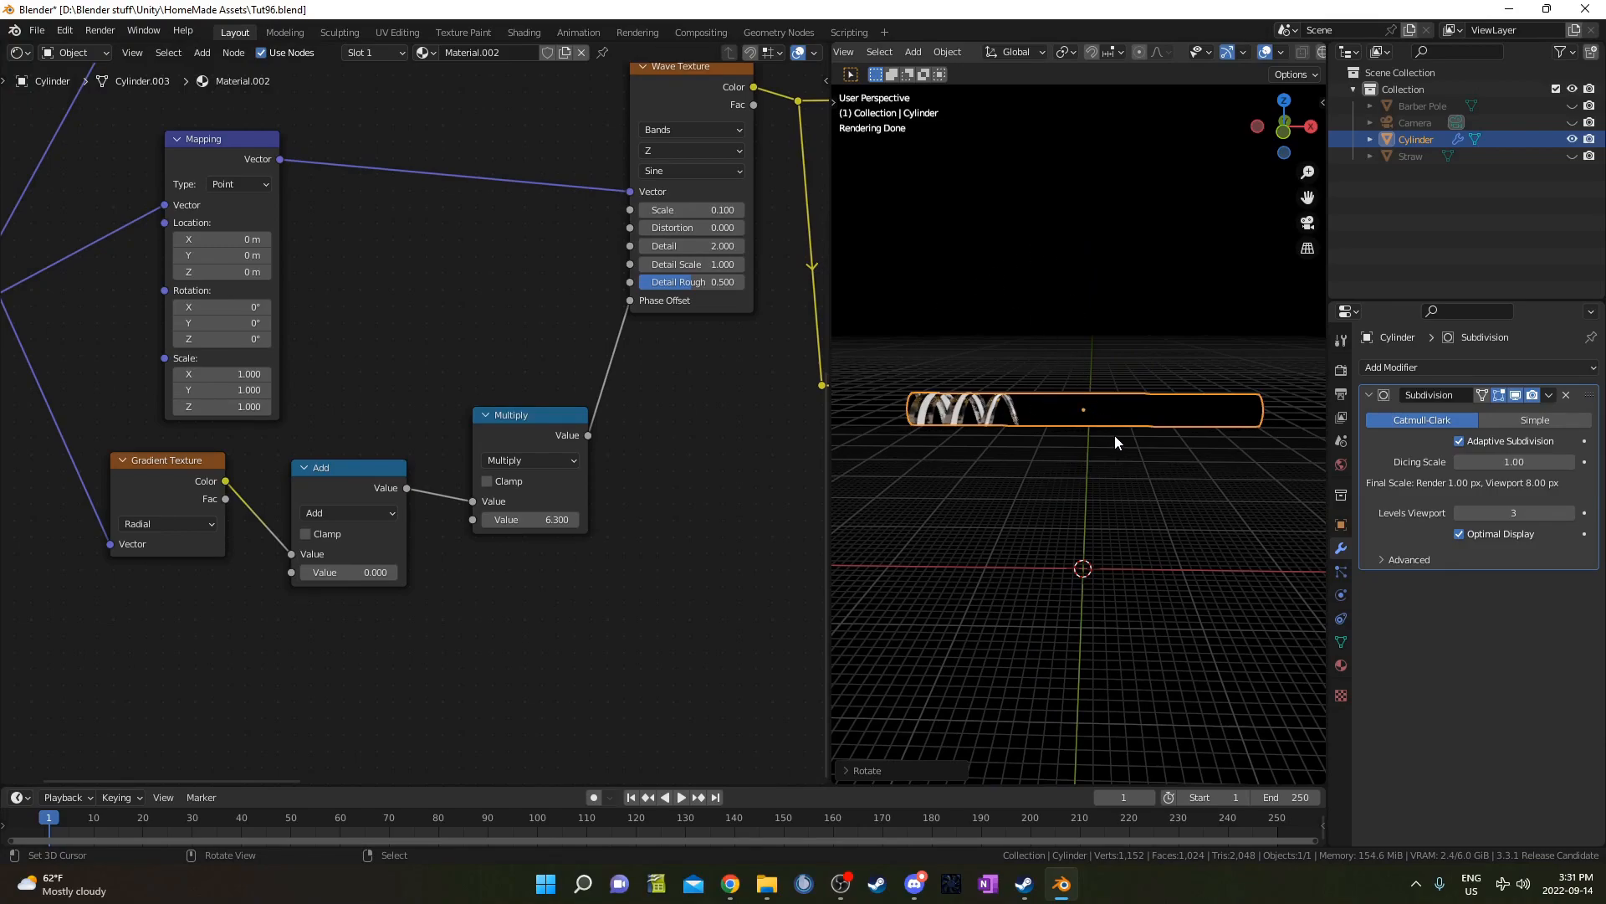
{"action": "key", "text": "n"}
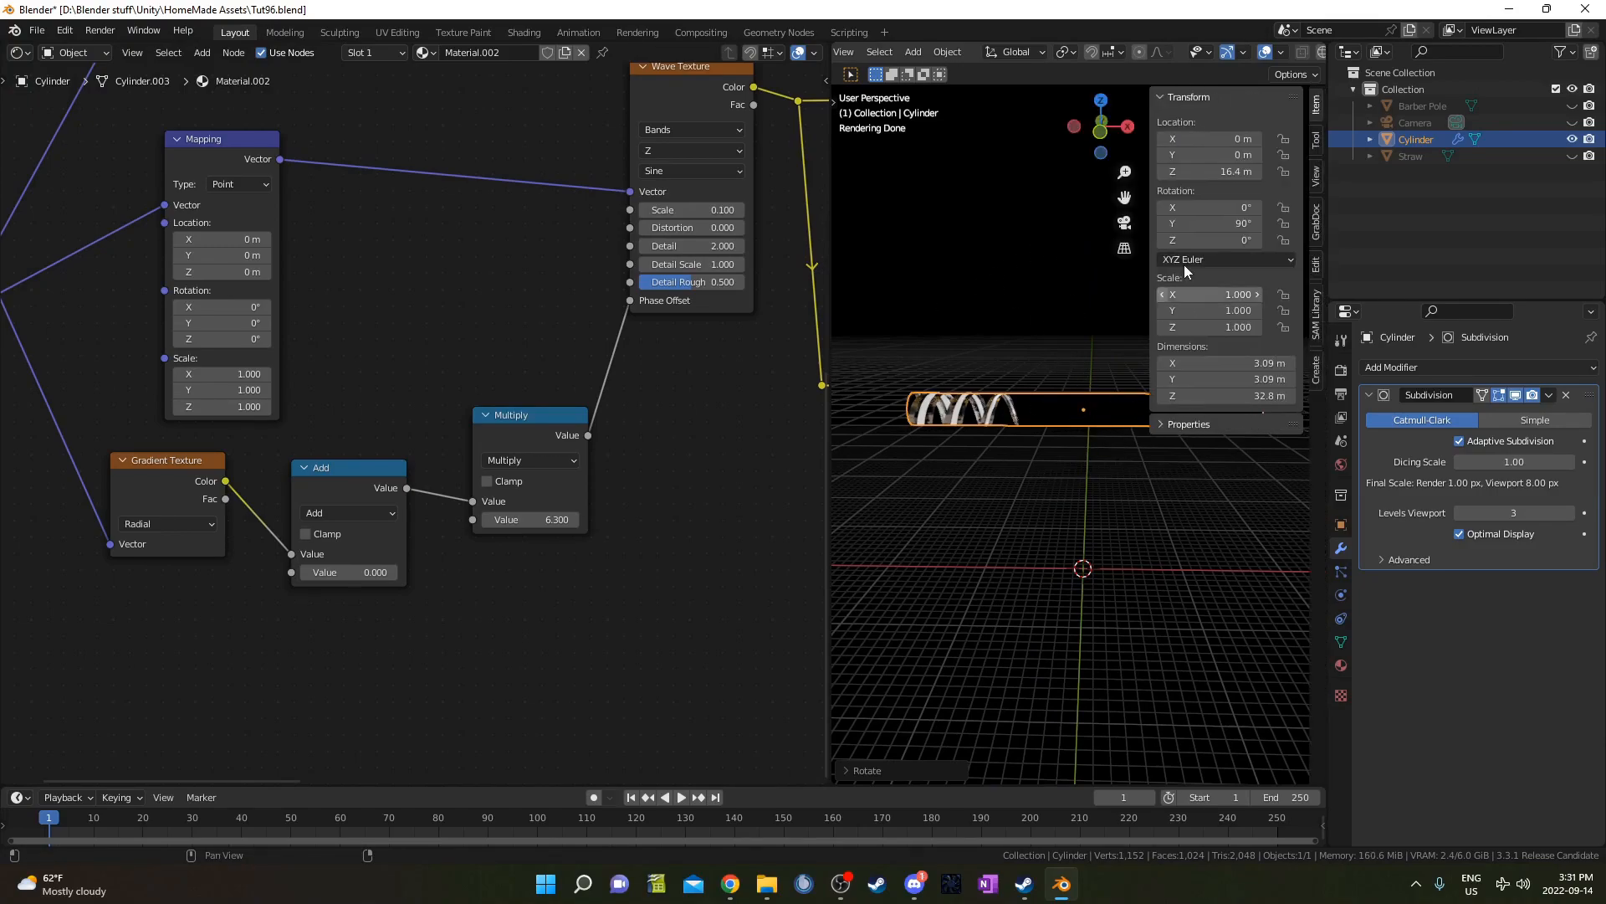
{"action": "key", "text": "n"}
- Nudge the Separate XYZ and Wave Texture nodes slightly to tidy the node layout
{"action": "middle_click_drag", "start_coordinate": [489, 405], "coordinate": [350, 505]}
{"action": "scroll", "coordinate": [505, 418], "scroll_direction": "down", "scroll_amount": 1}
{"action": "middle_click_drag", "start_coordinate": [505, 418], "coordinate": [502, 506]}
{"action": "left_click_drag", "start_coordinate": [131, 176], "coordinate": [123, 179]}
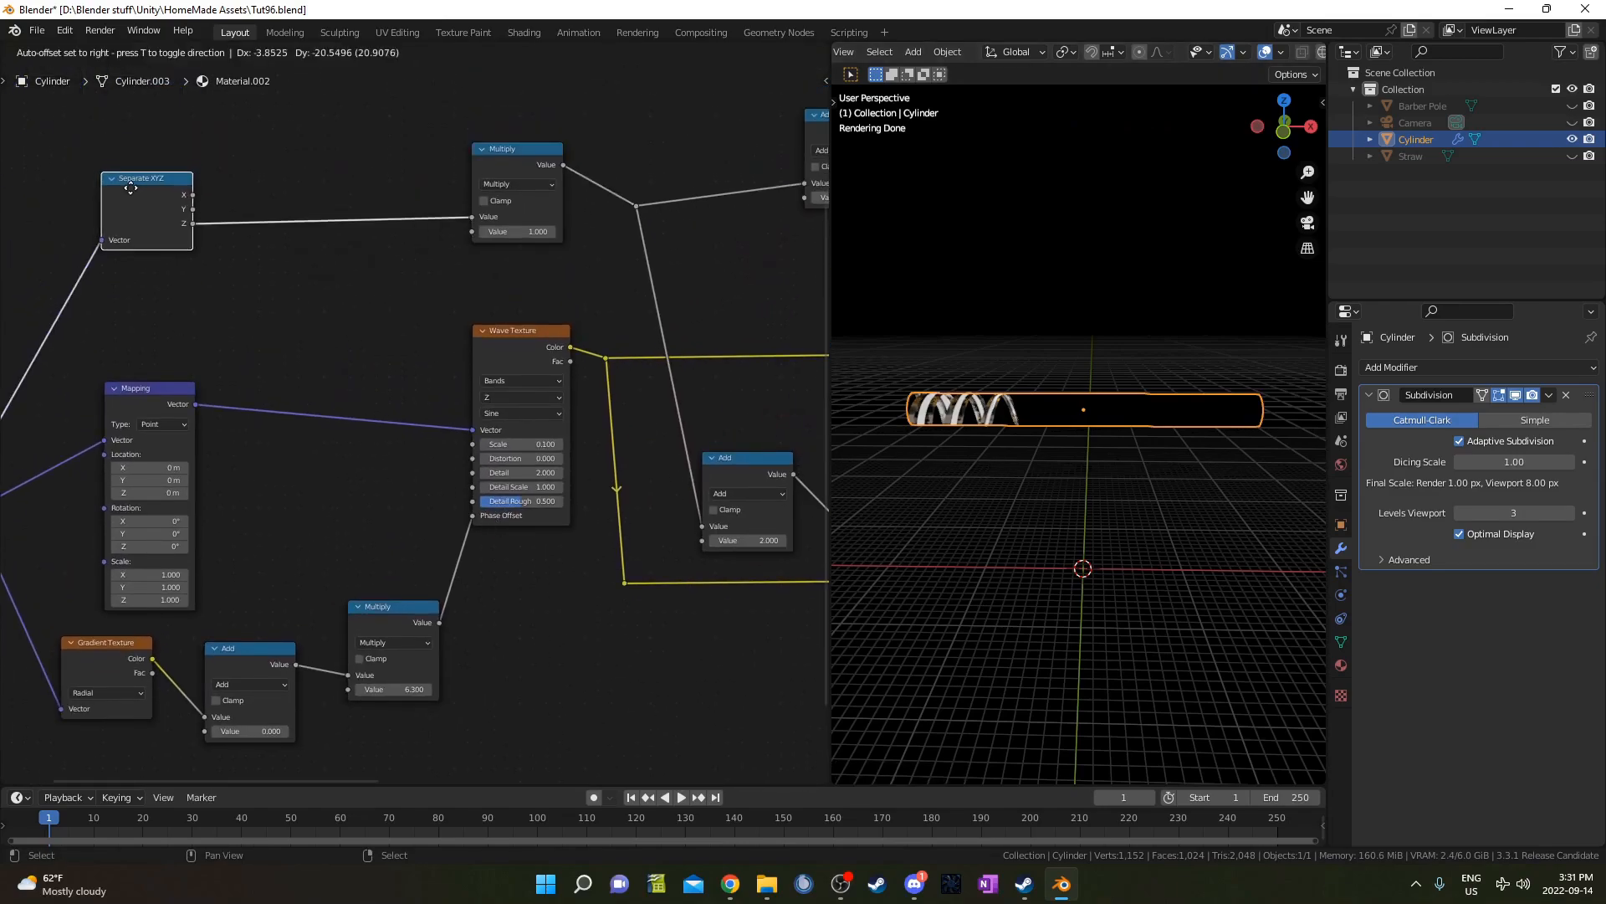
{"action": "left_click_drag", "start_coordinate": [542, 352], "coordinate": [537, 342]}
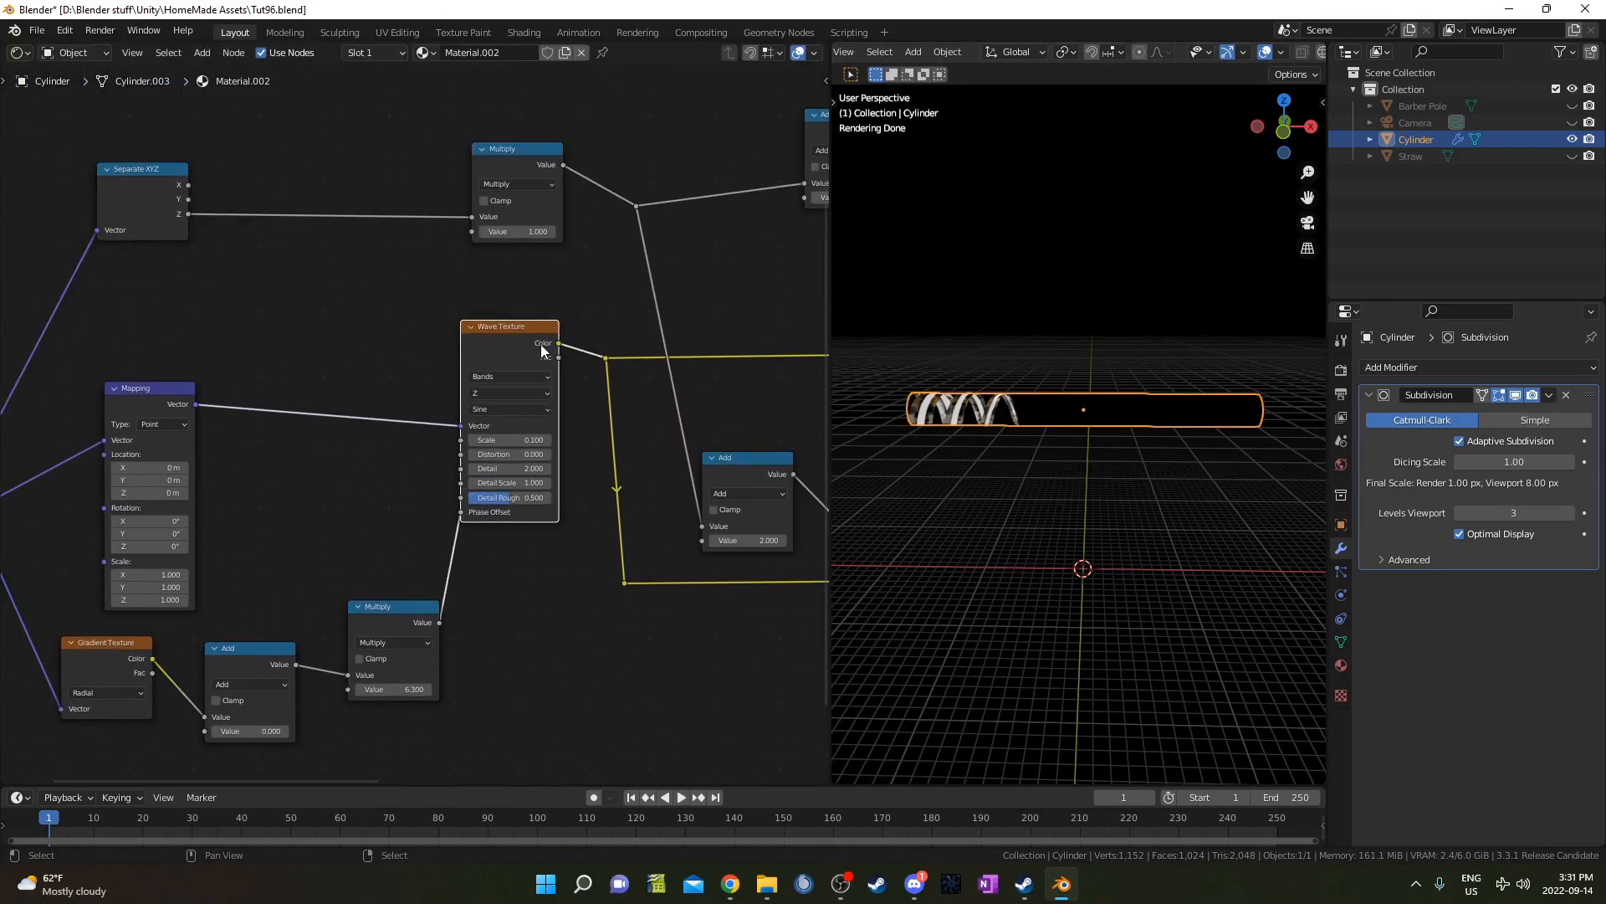
{"action": "middle_click_drag", "start_coordinate": [661, 524], "coordinate": [633, 535]}
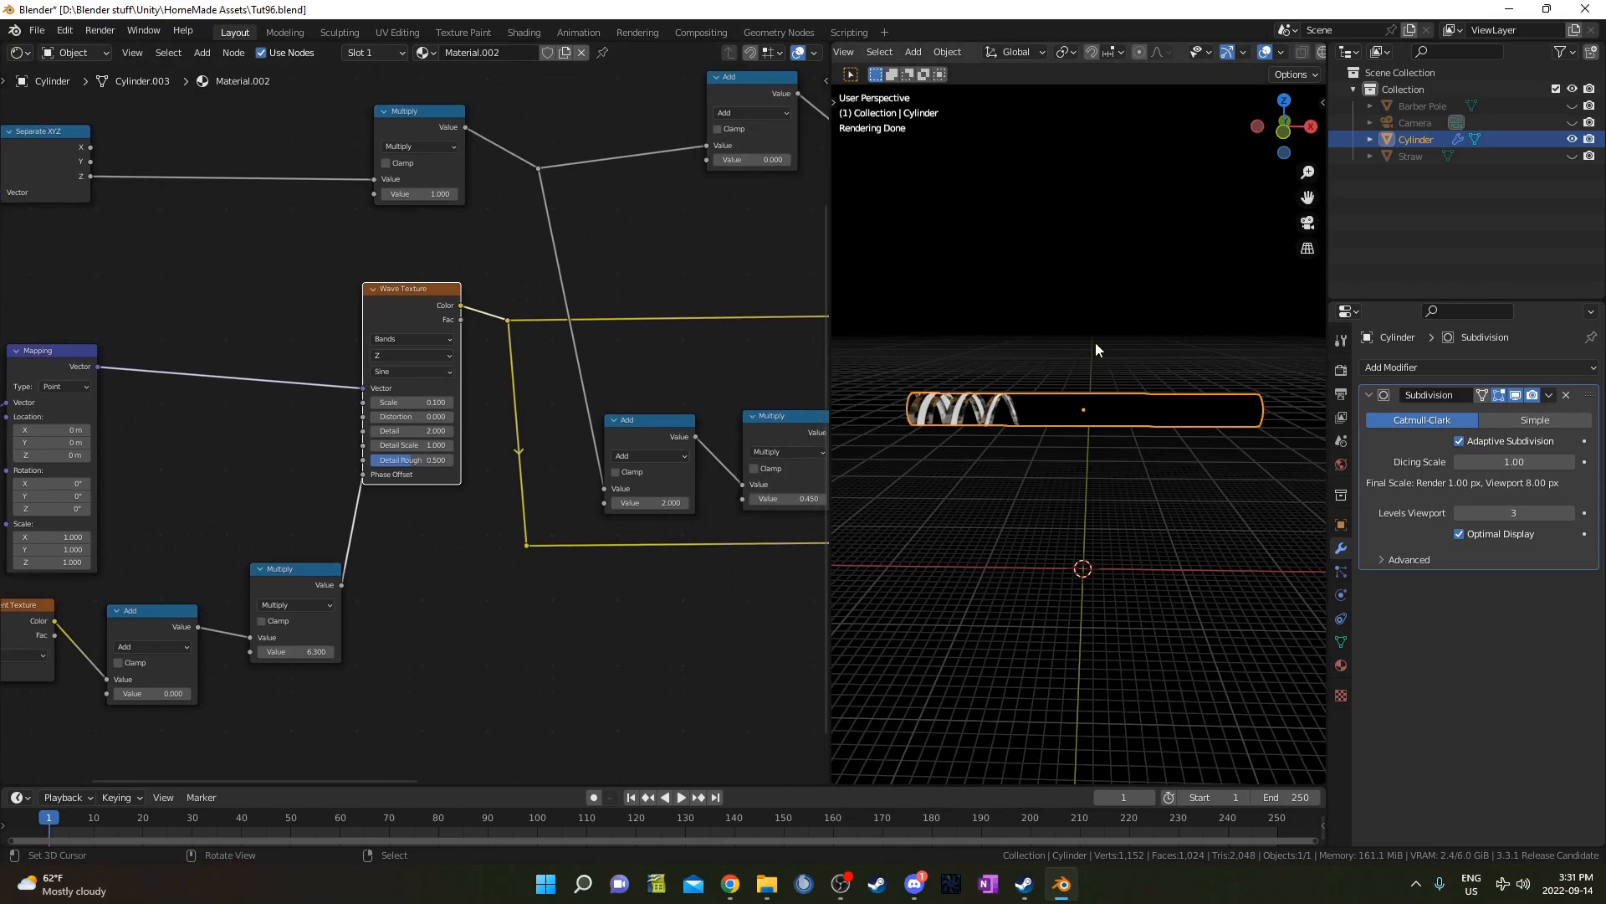
- Drive the value of the Add node after the Gradient Texture with the expression #frame/1000
{"action": "middle_click_drag", "start_coordinate": [467, 506], "coordinate": [615, 383]}
{"action": "scroll", "coordinate": [361, 484], "scroll_direction": "up", "scroll_amount": 7}
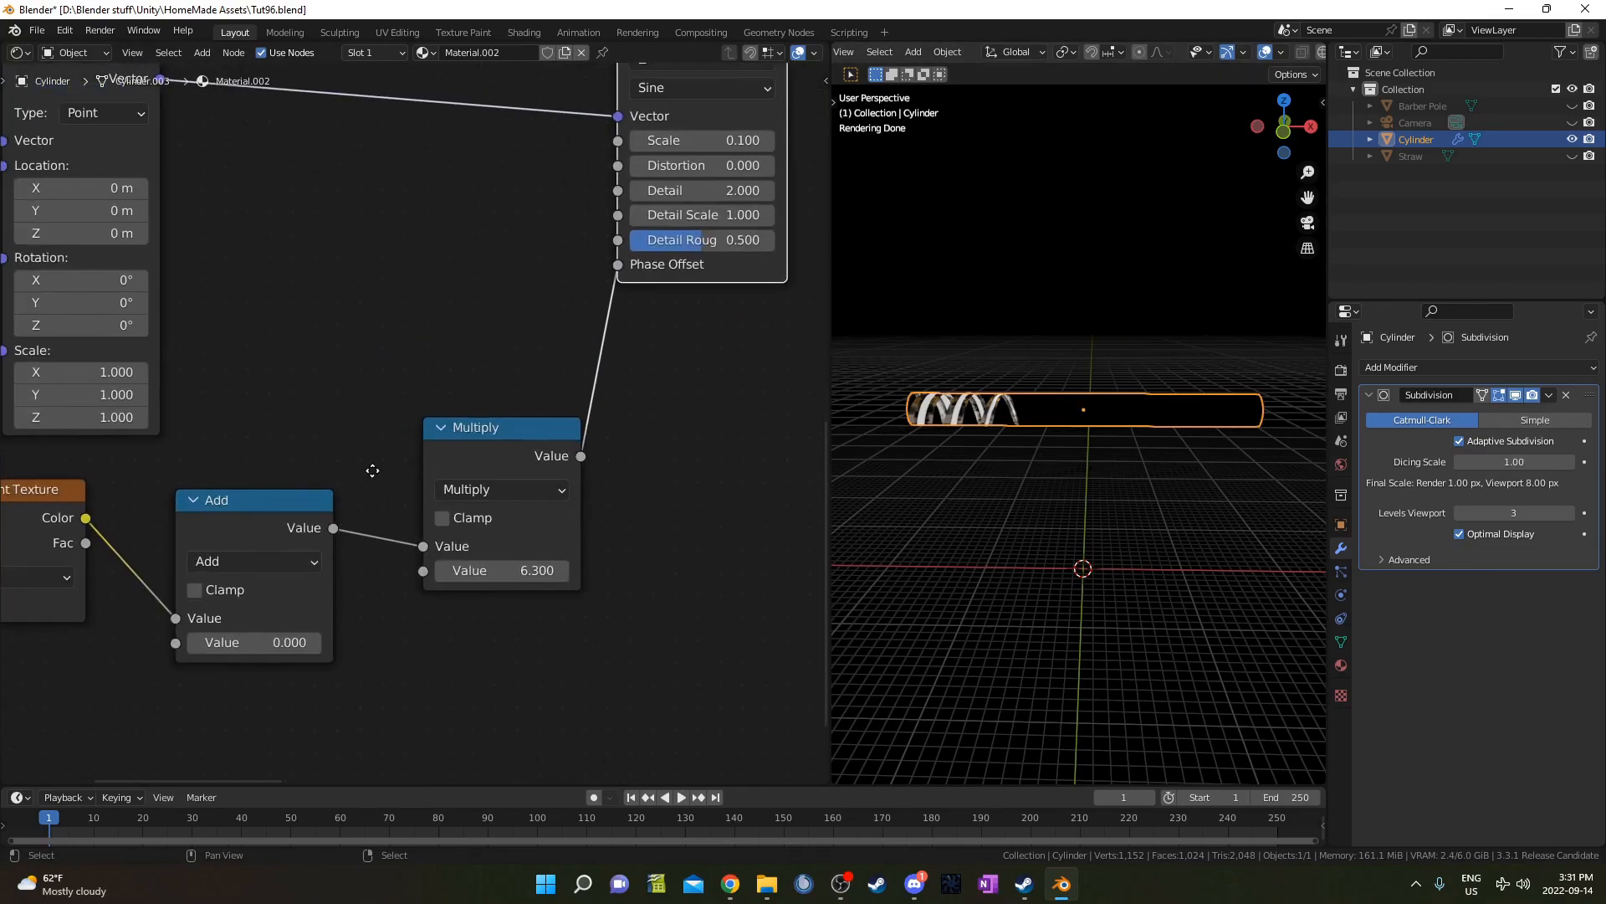
{"action": "middle_click_drag", "start_coordinate": [361, 485], "coordinate": [404, 436]}
{"action": "left_click", "coordinate": [301, 596]}
{"action": "key", "text": "Escape"}
{"action": "scroll", "coordinate": [86, 495], "scroll_direction": "down", "scroll_amount": 1}
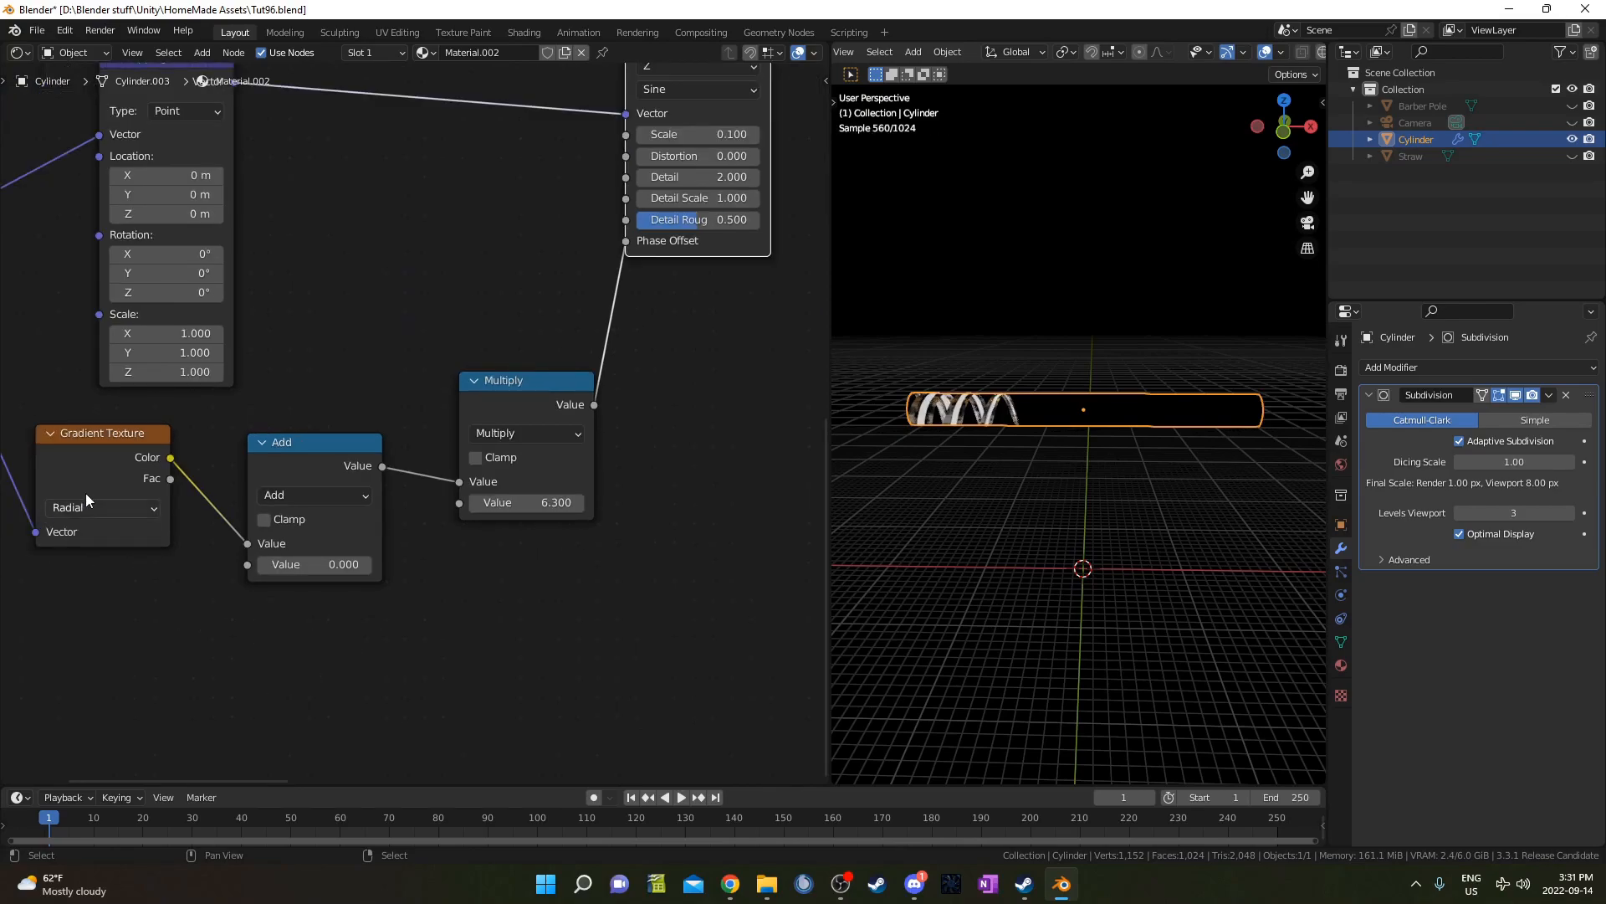
{"action": "left_click", "coordinate": [292, 565]}
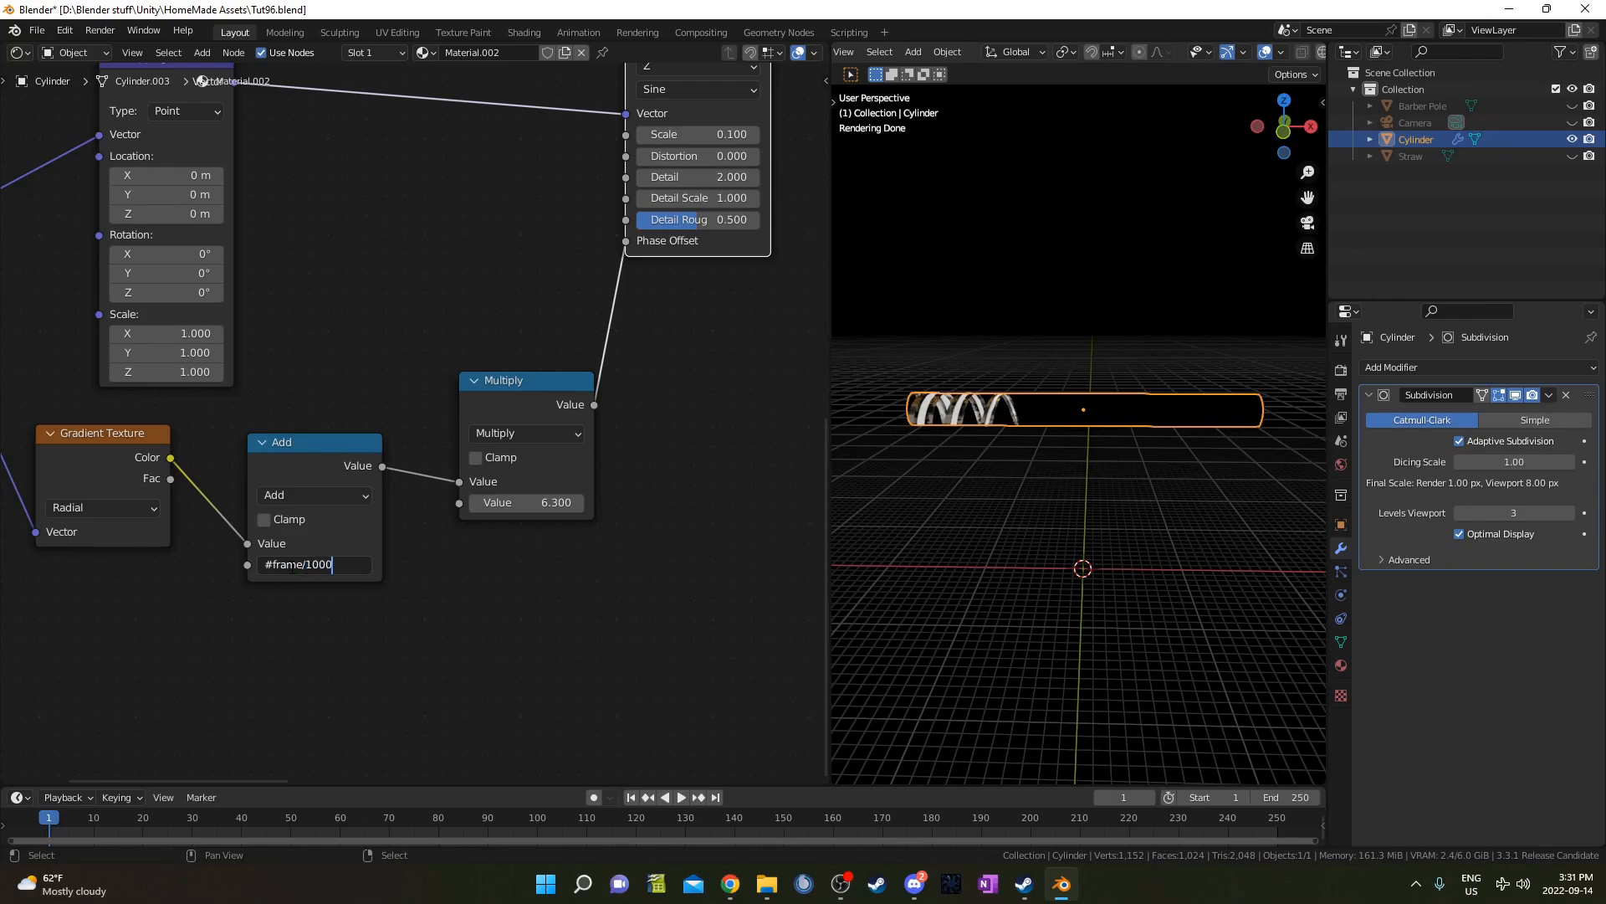
{"action": "key", "text": "Return"}
- Play the spiral animation, switch the viewport to Material Preview and replay it close up on the cylinder
{"action": "scroll", "coordinate": [270, 565], "scroll_direction": "up", "scroll_amount": 1}
{"action": "scroll", "coordinate": [1025, 467], "scroll_direction": "up", "scroll_amount": 4}
{"action": "key", "text": "space"}
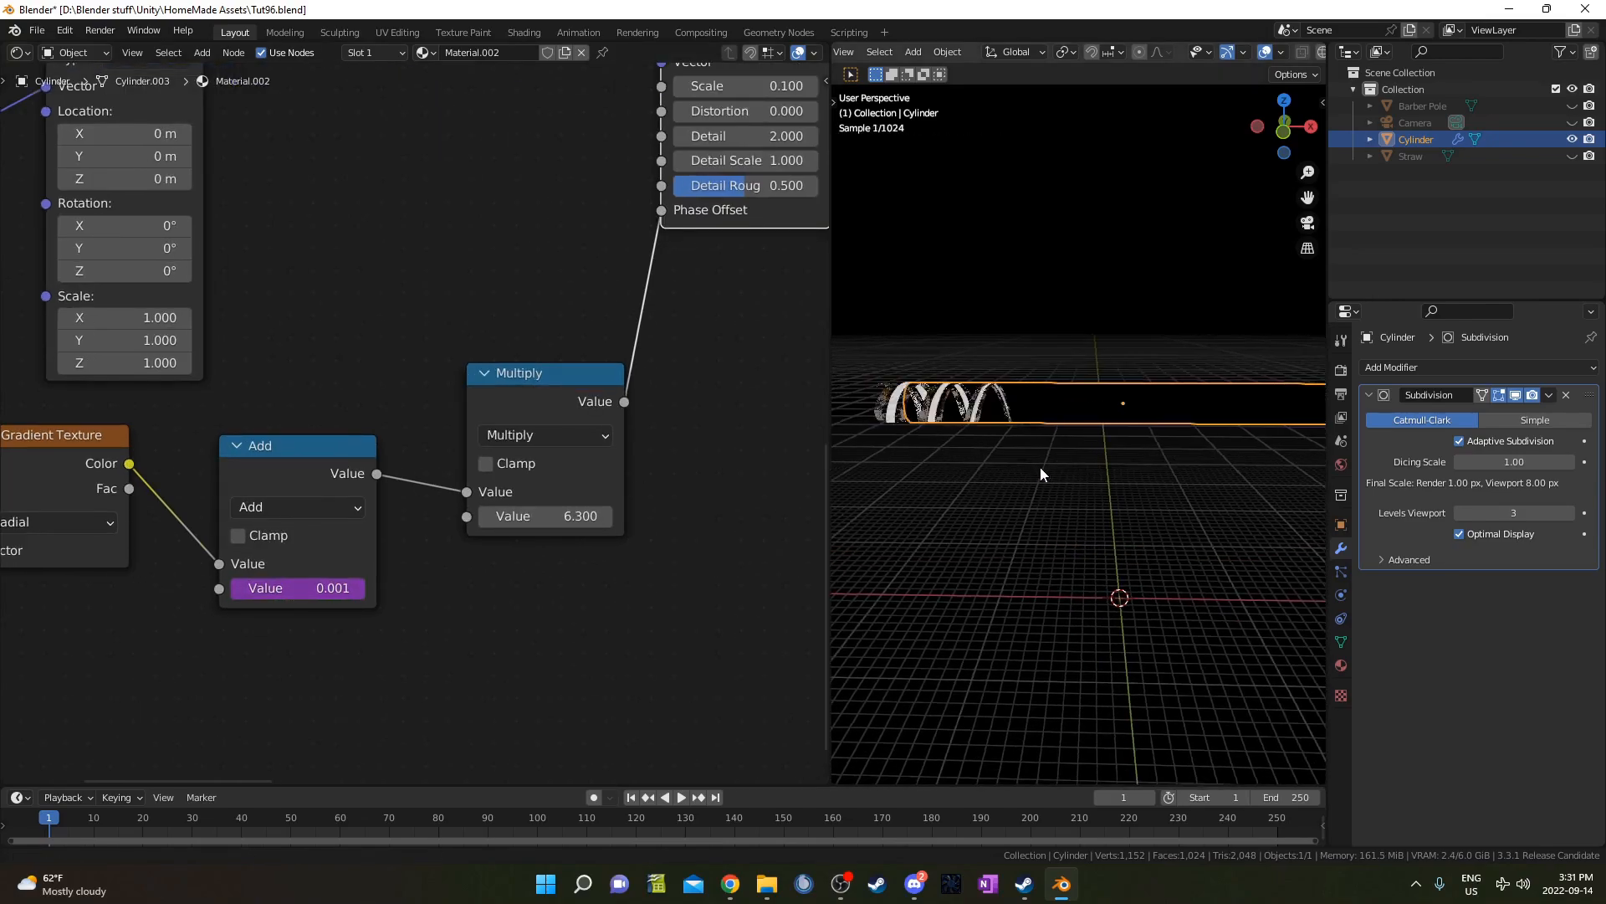
{"action": "key", "text": "space"}
{"action": "key", "text": "z"}
{"action": "left_click", "coordinate": [1096, 569]}
{"action": "scroll", "coordinate": [1095, 569], "scroll_direction": "down", "scroll_amount": 4}
{"action": "middle_click_drag", "start_coordinate": [1094, 567], "coordinate": [957, 564], "text": "shift"}
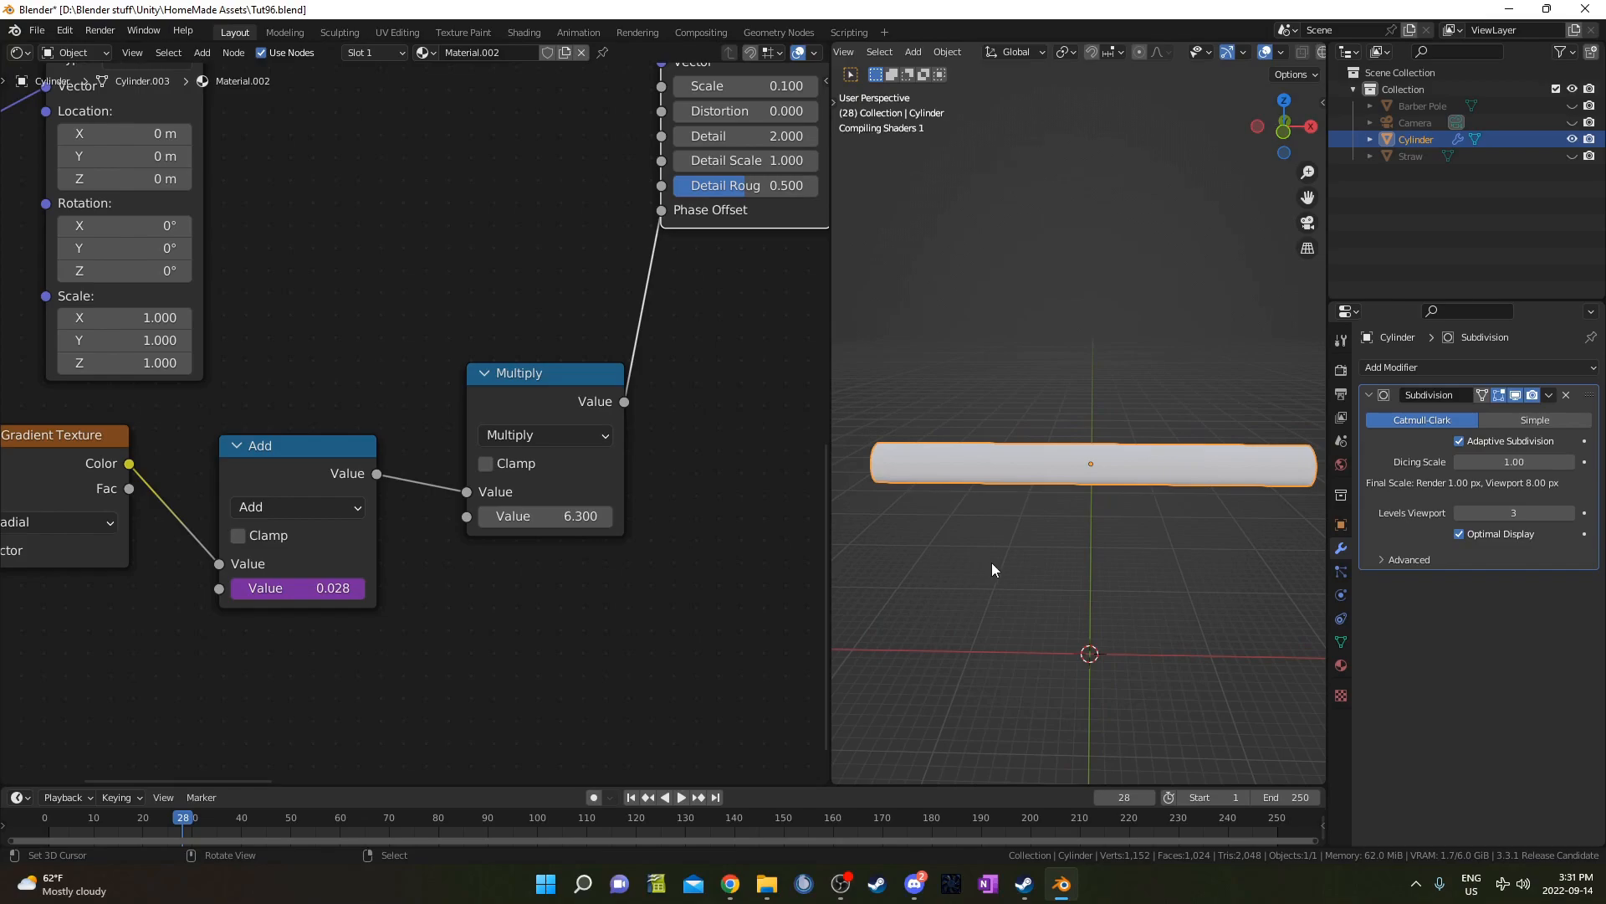
{"action": "key", "text": "space"}
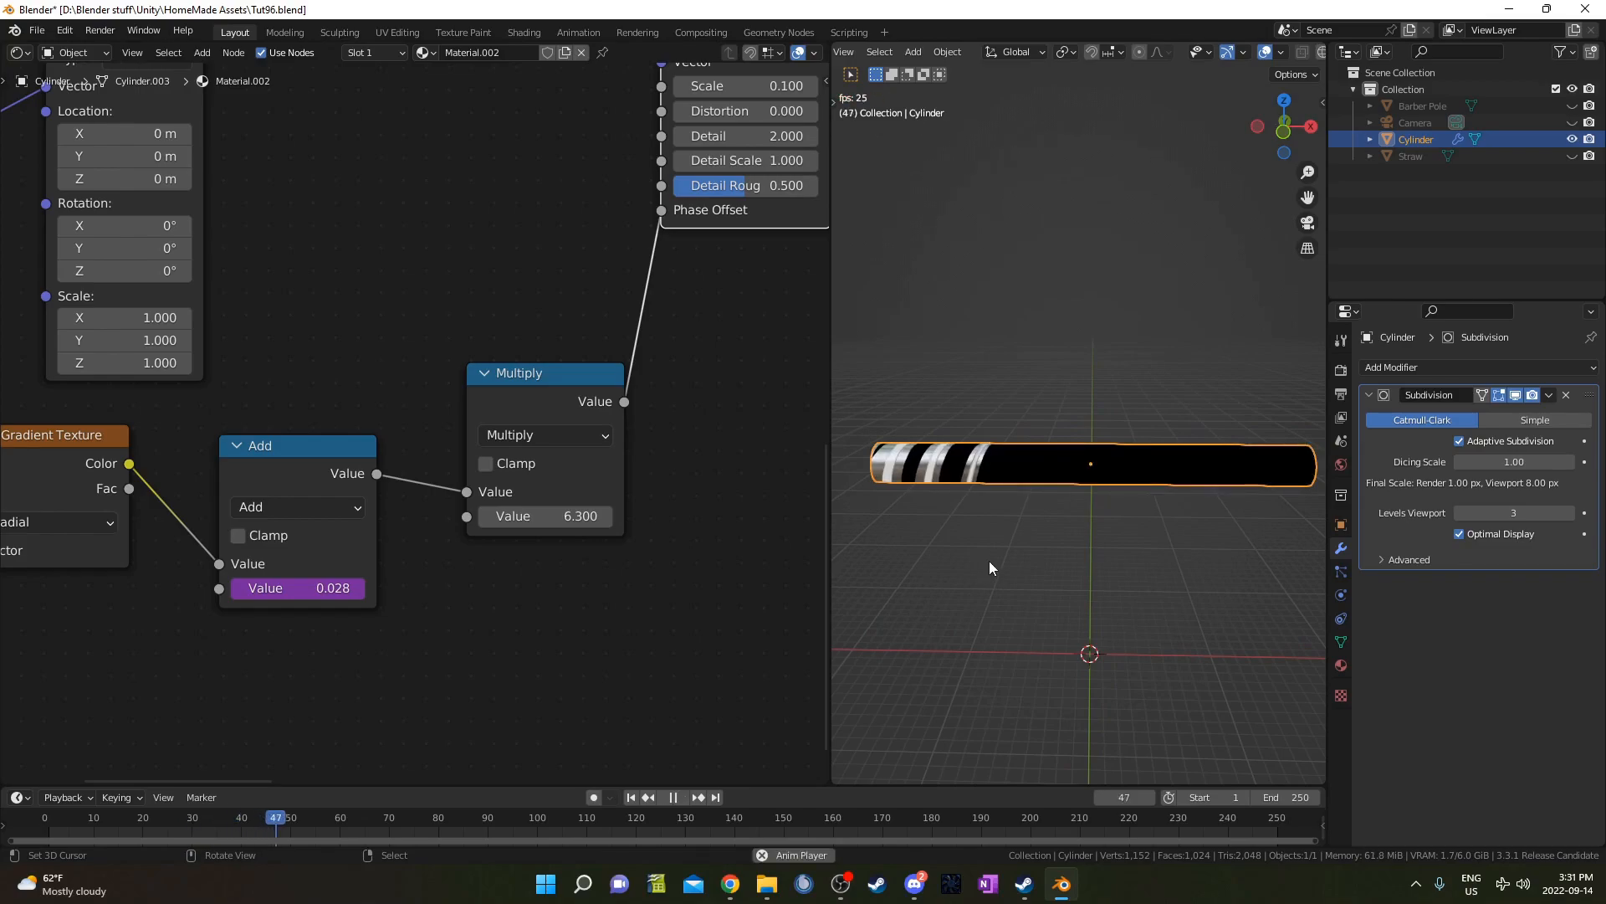
{"action": "scroll", "coordinate": [989, 561], "scroll_direction": "up", "scroll_amount": 4}
{"action": "middle_click_drag", "start_coordinate": [989, 559], "coordinate": [1138, 465], "text": "shift"}
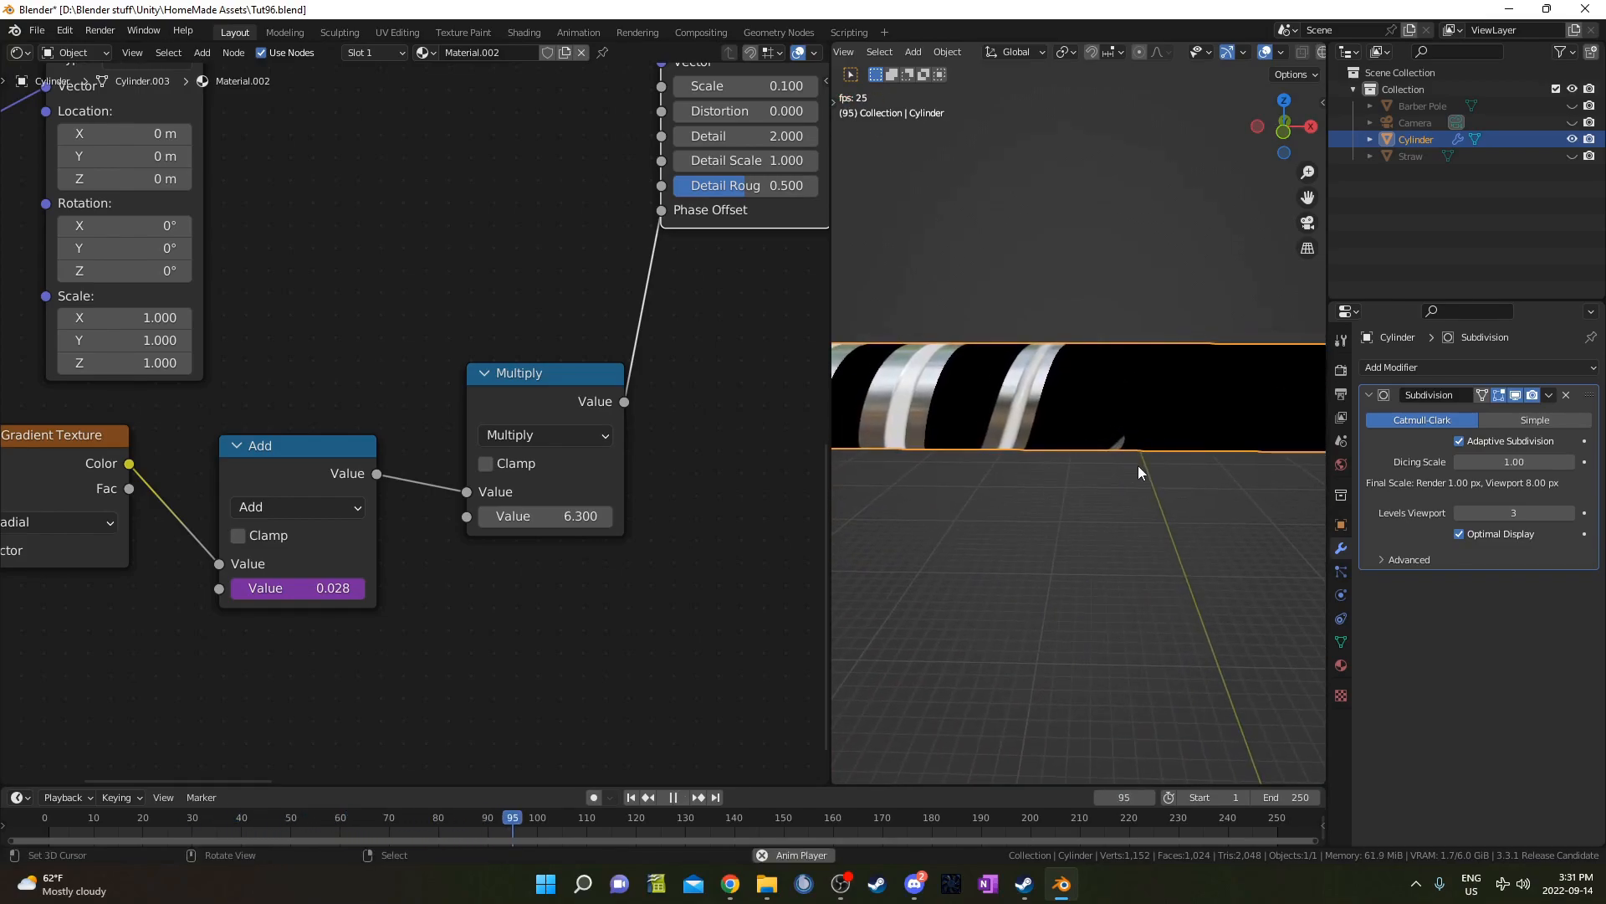
- Try frame/500 as the driver expression on the Add node's value and watch the playback
{"action": "left_click", "coordinate": [302, 587]}
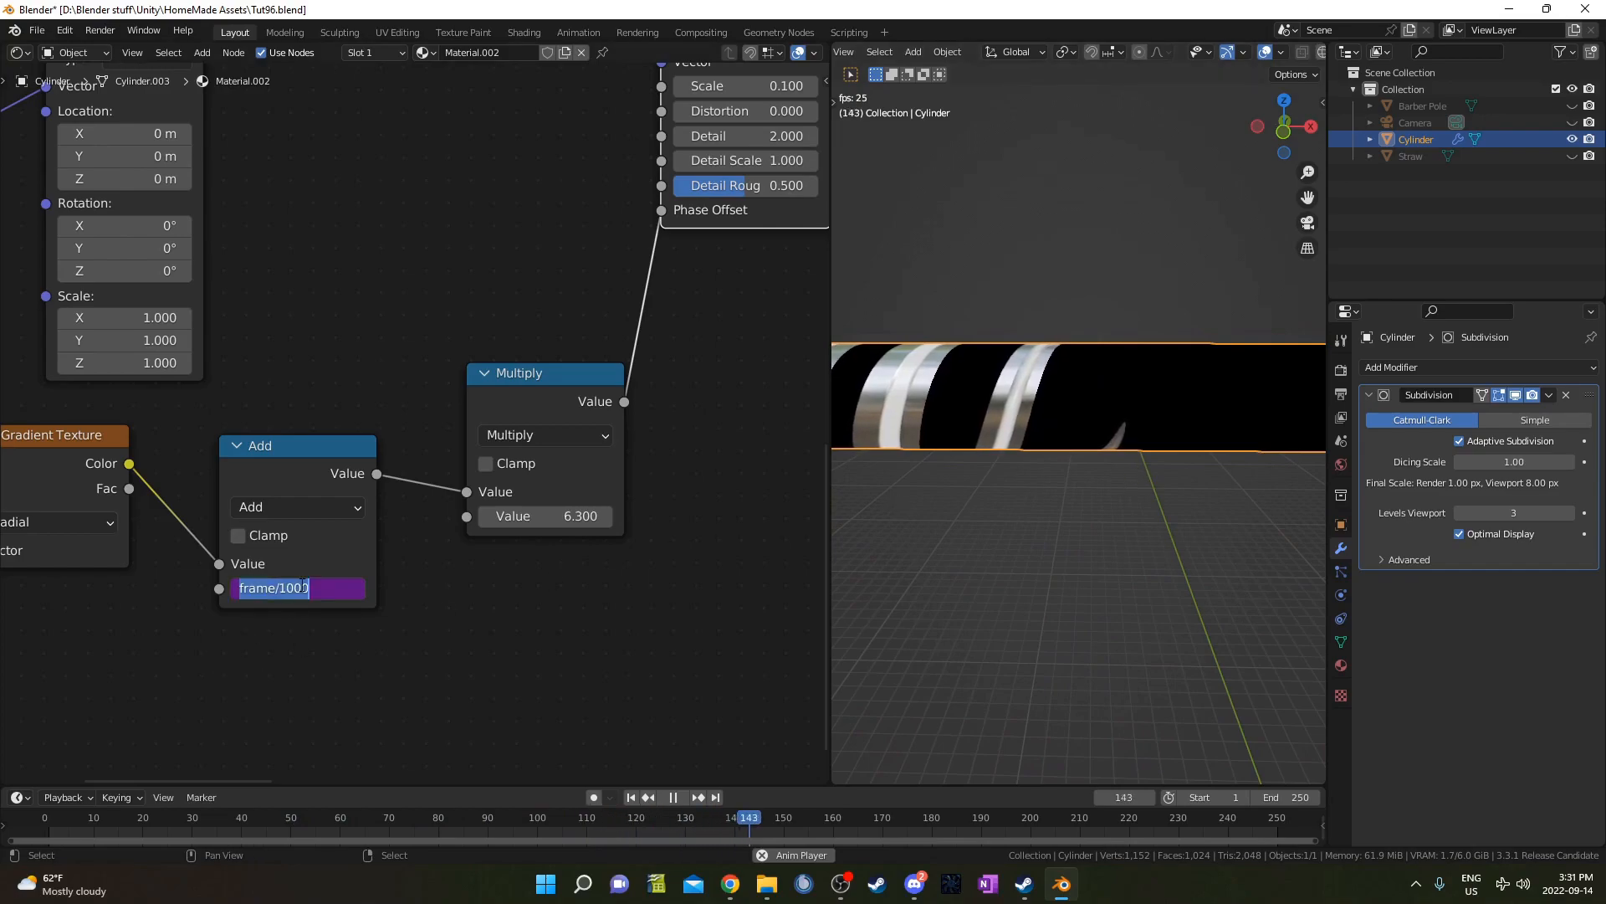
{"action": "double_click", "coordinate": [302, 587]}
{"action": "type", "text": "50"}
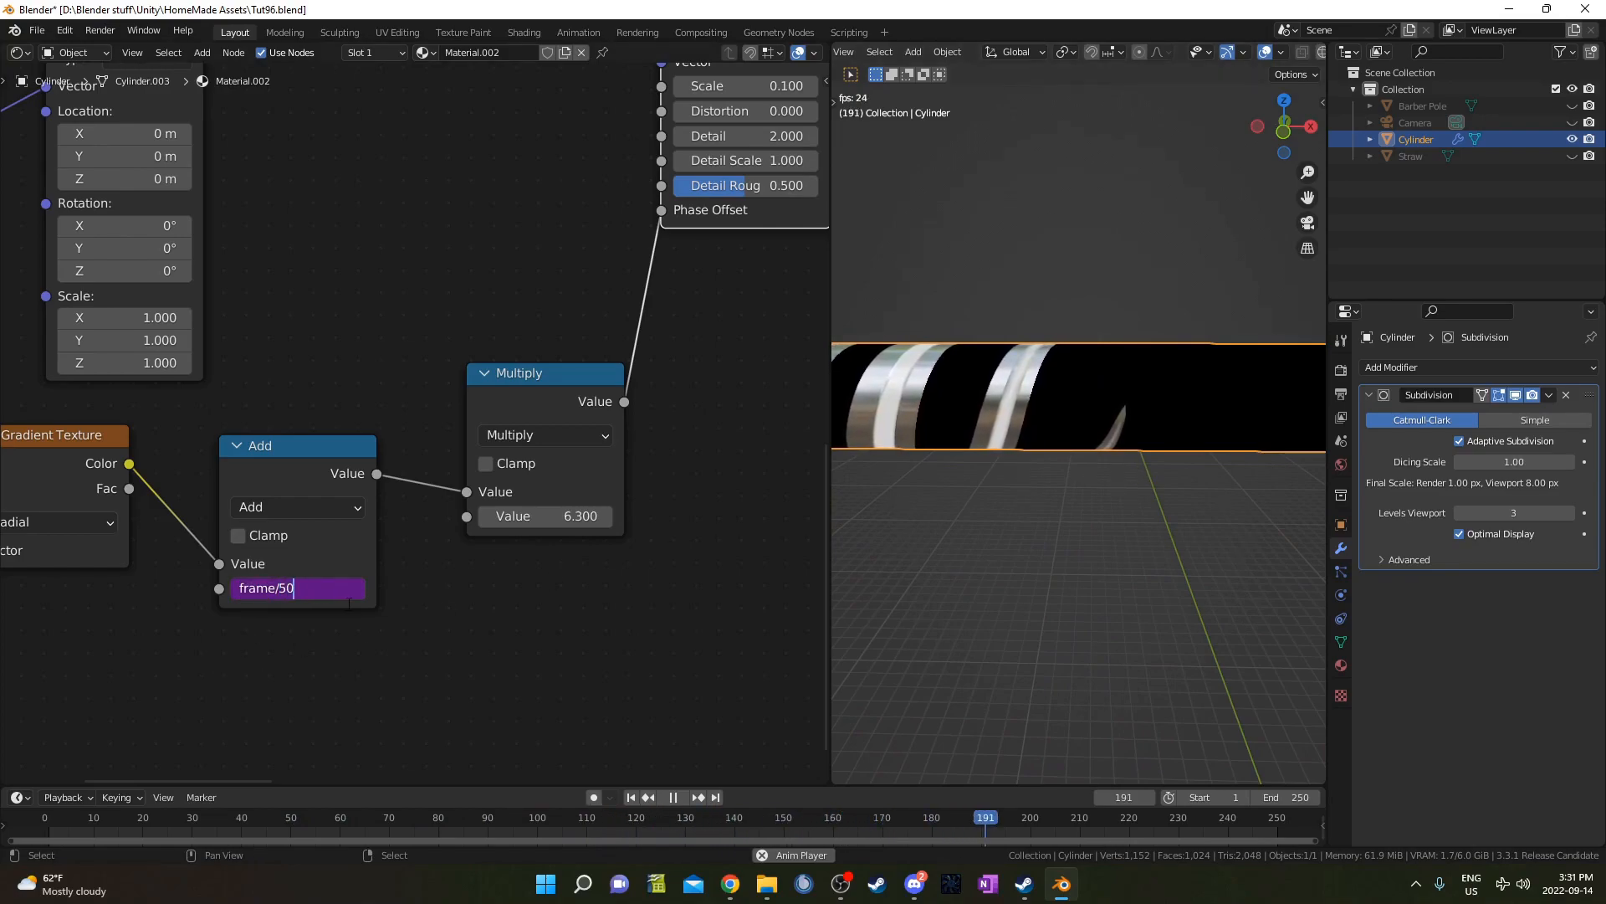
{"action": "key", "text": "Return"}
{"action": "scroll", "coordinate": [1133, 439], "scroll_direction": "down", "scroll_amount": 4}
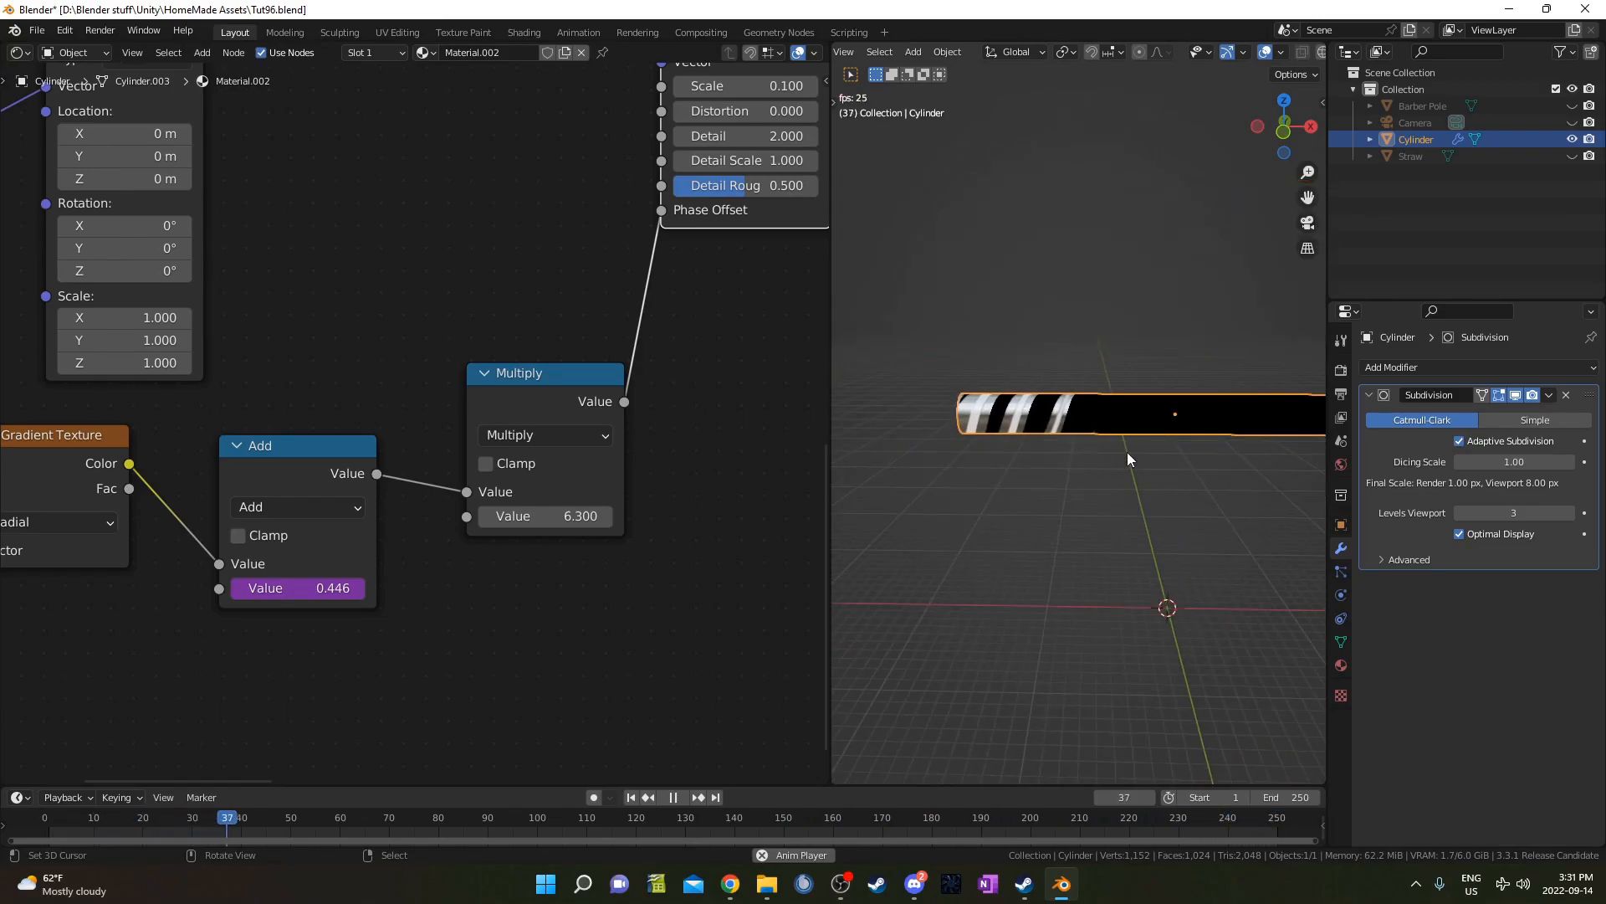
- Try frame/200 as the driver expression on the Add node's value
{"action": "left_click", "coordinate": [301, 589]}
{"action": "double_click", "coordinate": [287, 588]}
{"action": "type", "text": "200"}
{"action": "key", "text": "Return"}
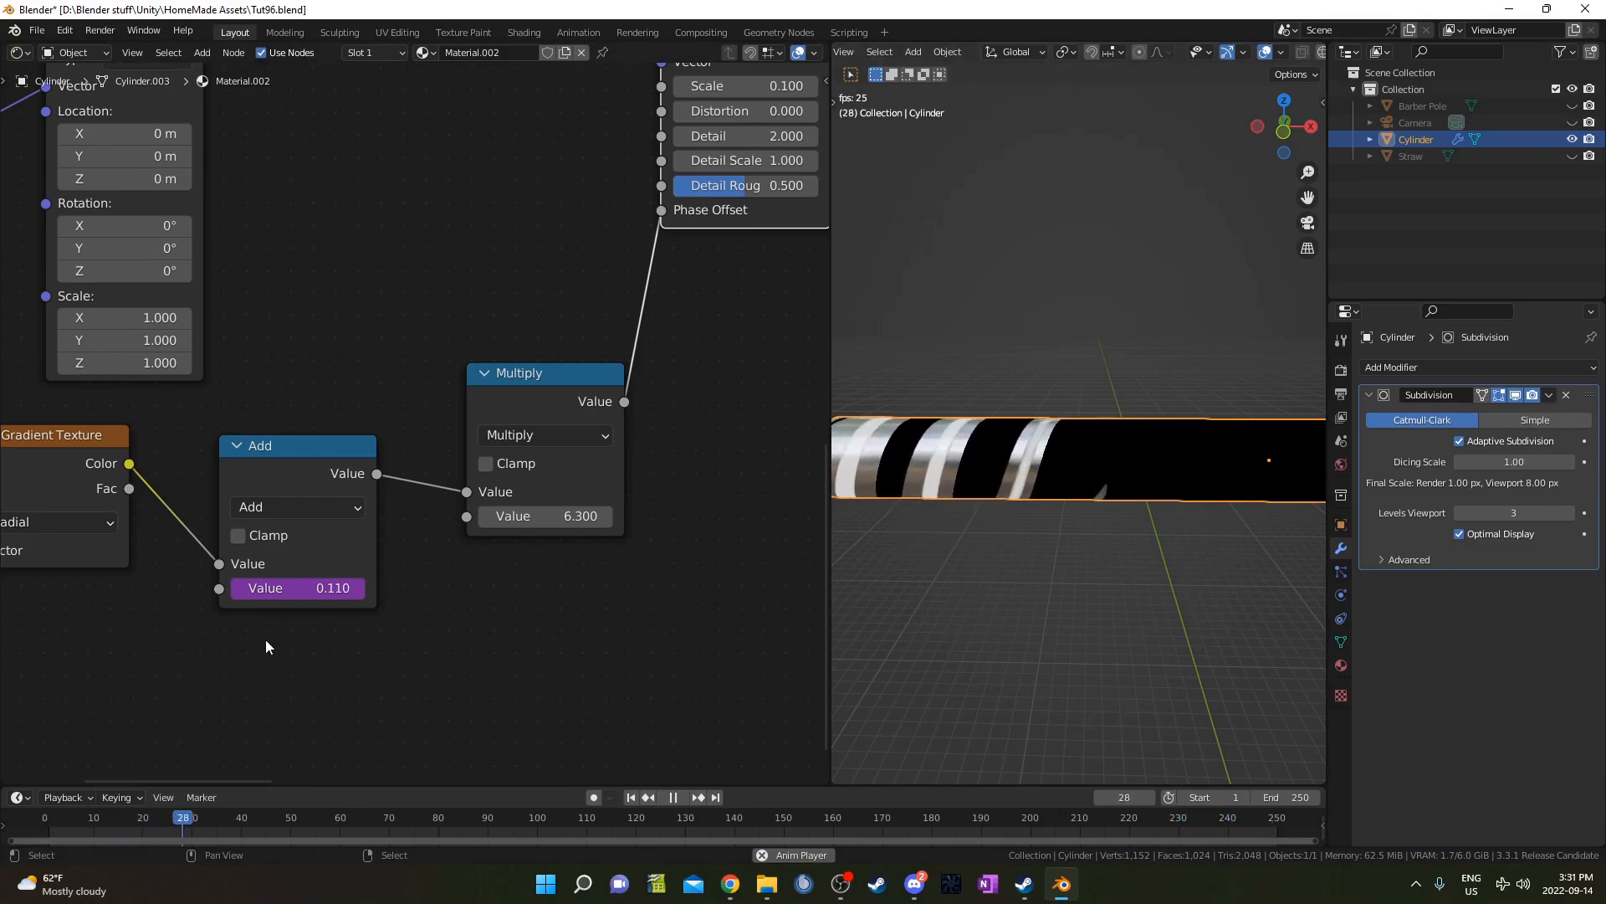
- Set the driver expression on the Add node's value to frame/100
{"action": "left_click", "coordinate": [352, 589]}
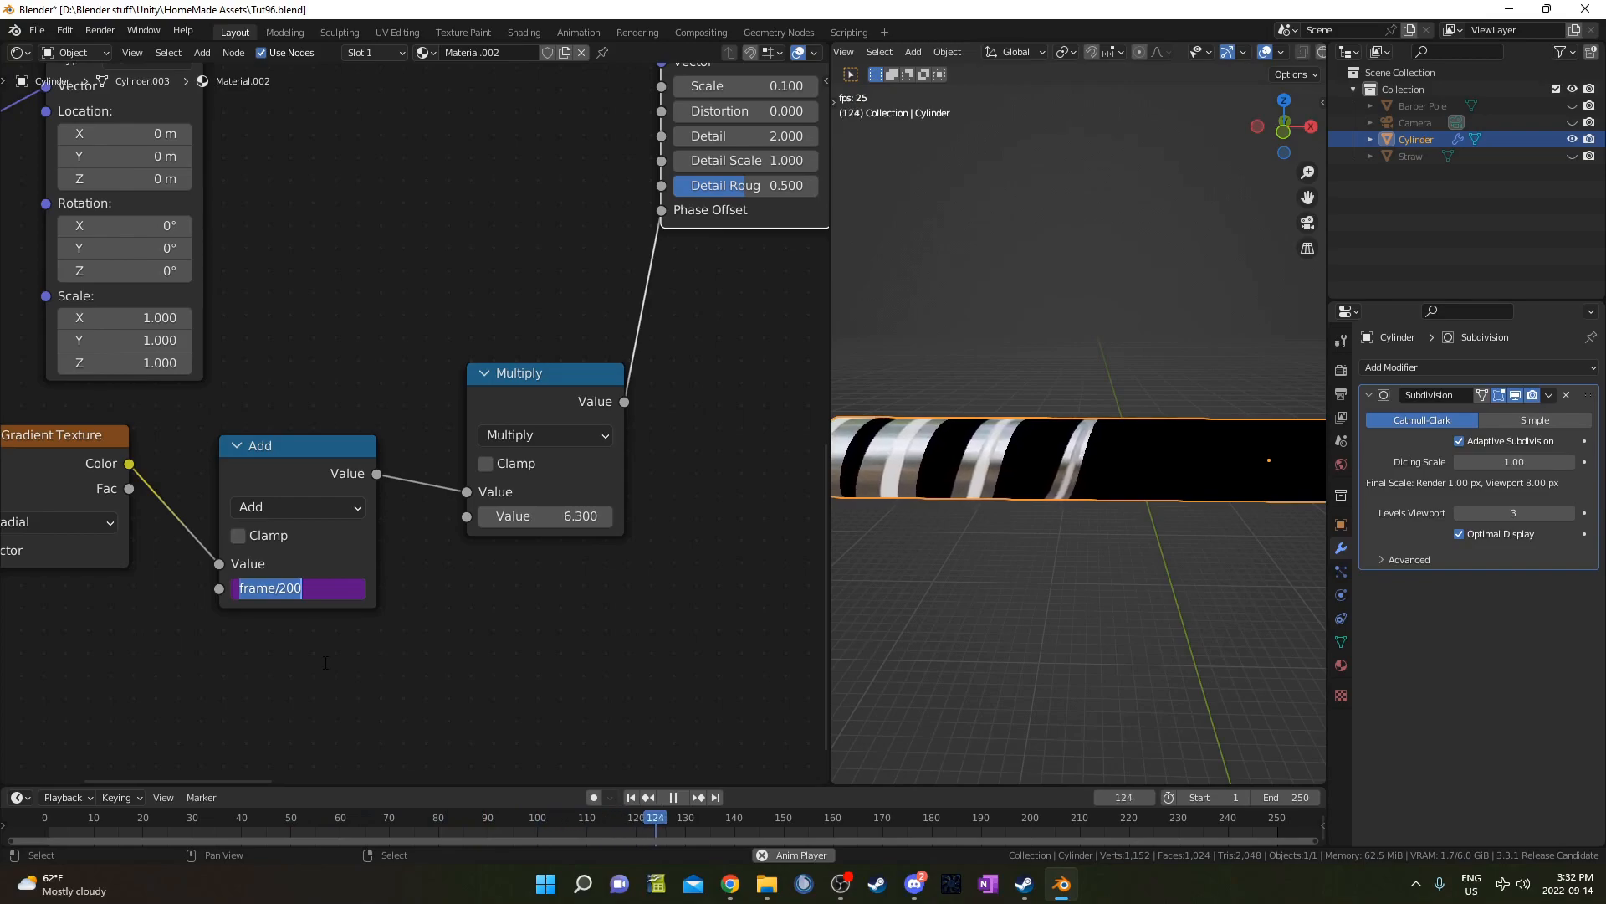
{"action": "key", "text": "End"}
{"action": "key", "text": "BackSpace"}
{"action": "key", "text": "BackSpace"}
{"action": "key", "text": "BackSpace"}
{"action": "type", "text": "10"}
{"action": "key", "text": "Return"}
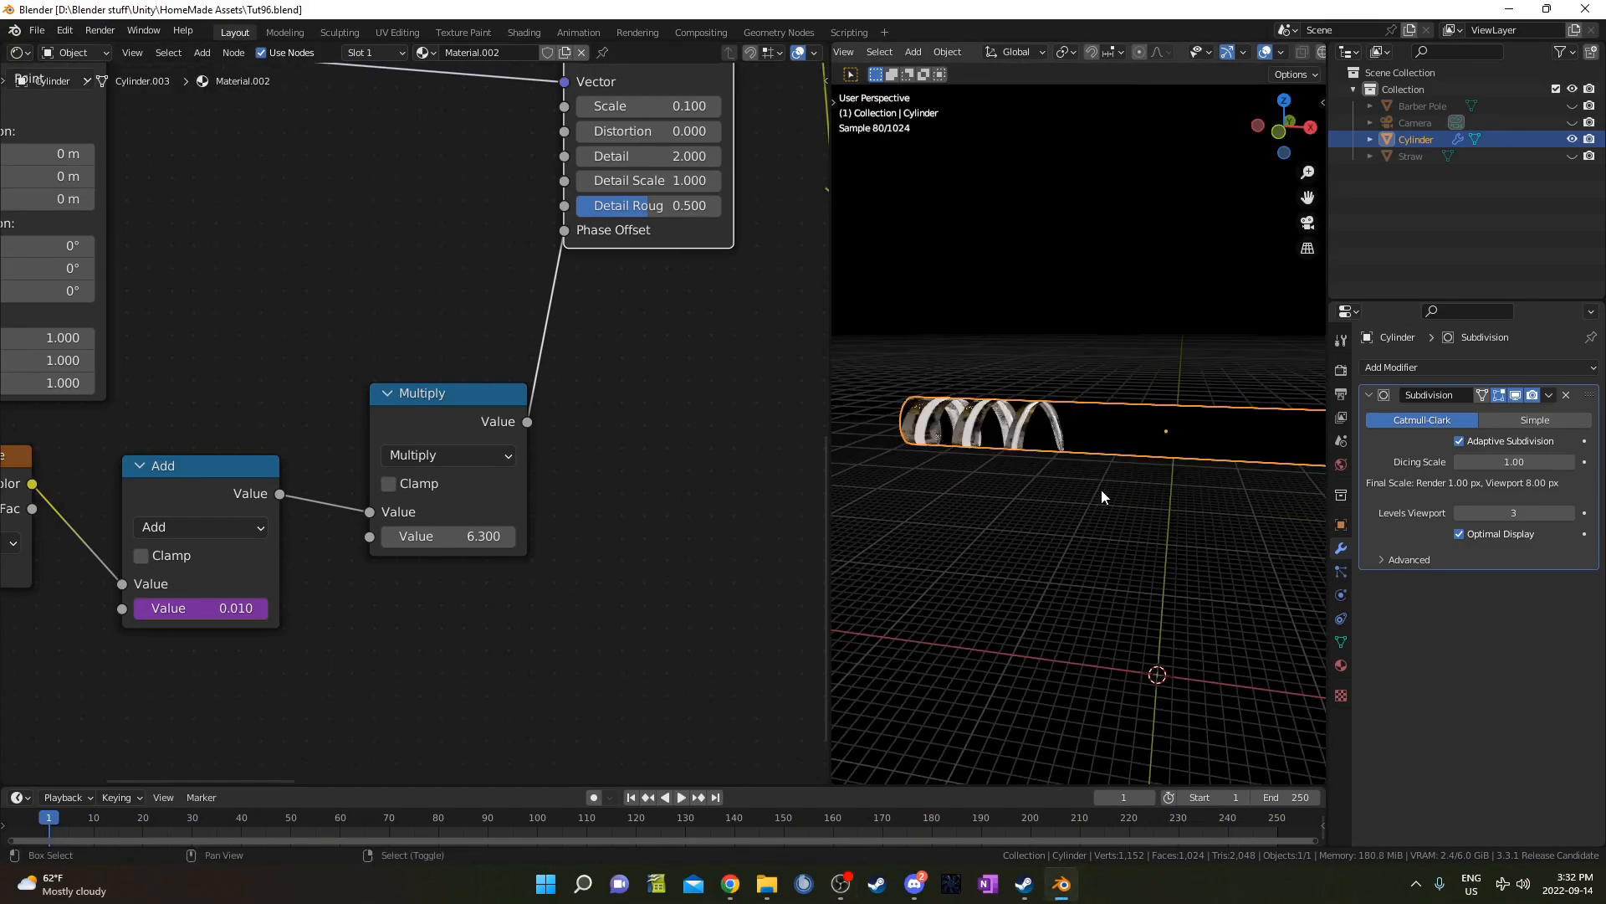
- Duplicate the cylinder in place and set the copy's X and Y dimensions to 4.5 m
{"action": "key", "text": "shift+d"}
{"action": "right_click", "coordinate": [1132, 515]}
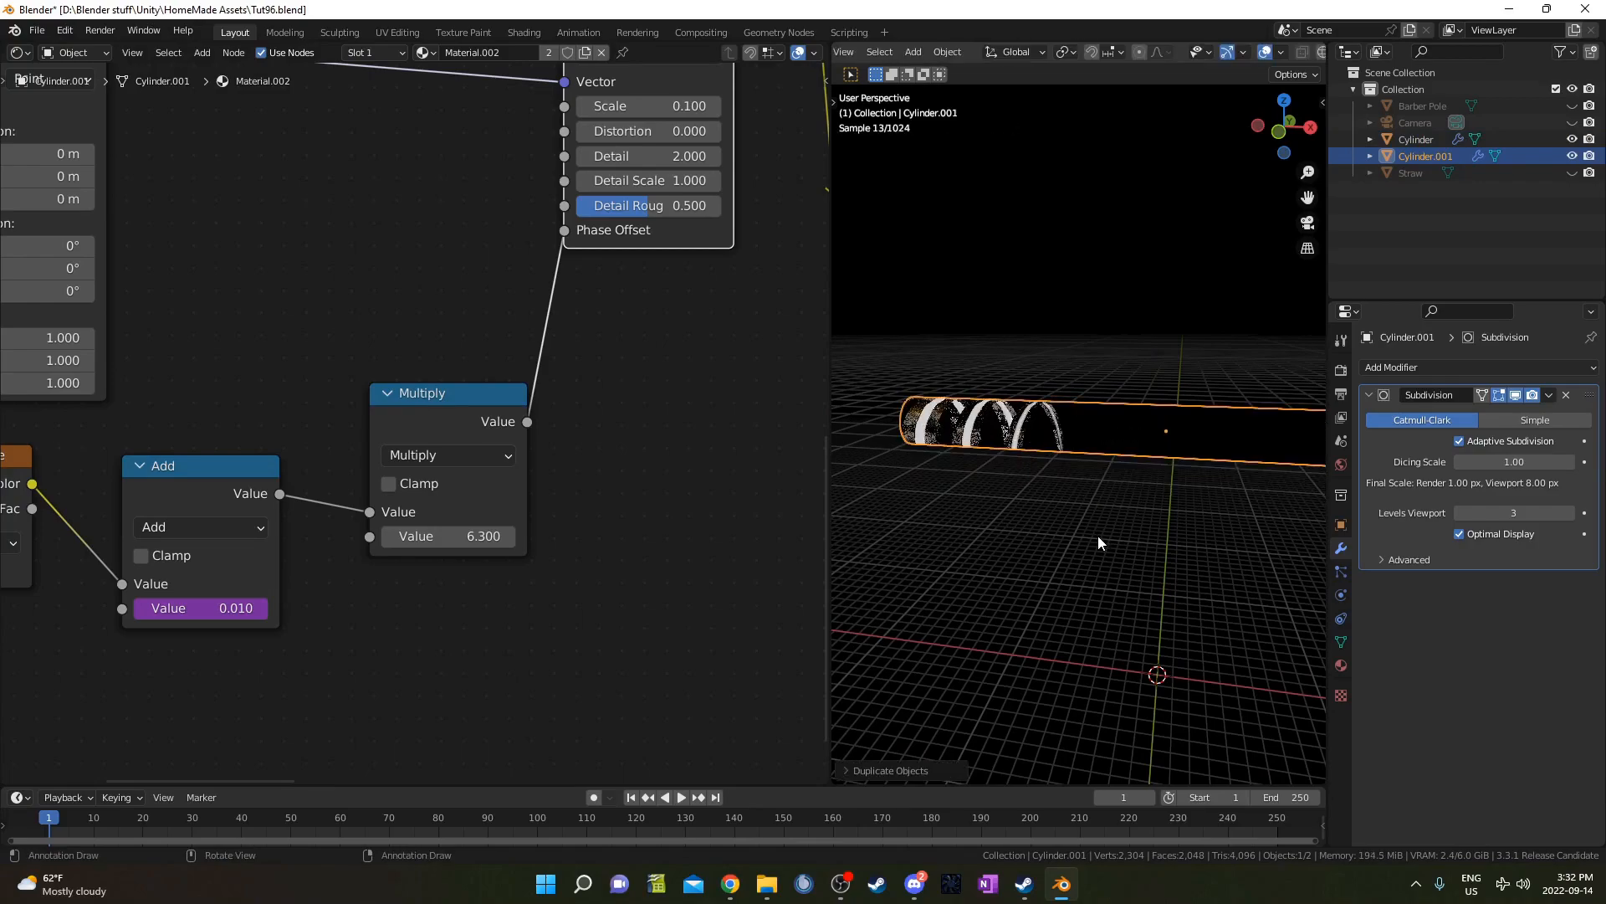
{"action": "key", "text": "n"}
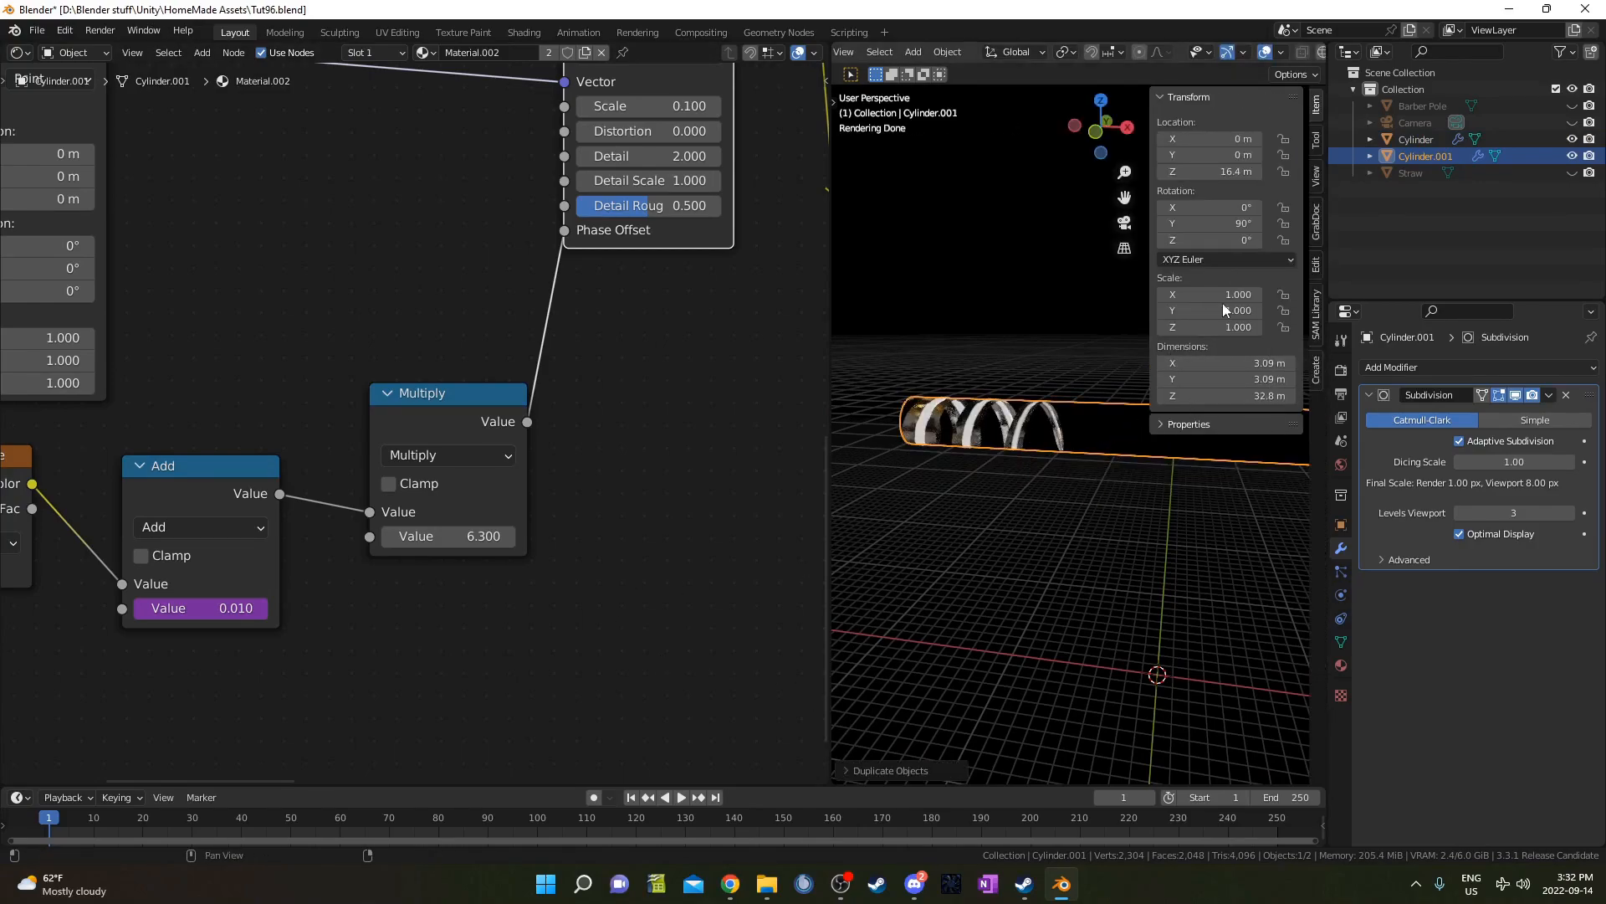
{"action": "left_click", "coordinate": [1244, 364]}
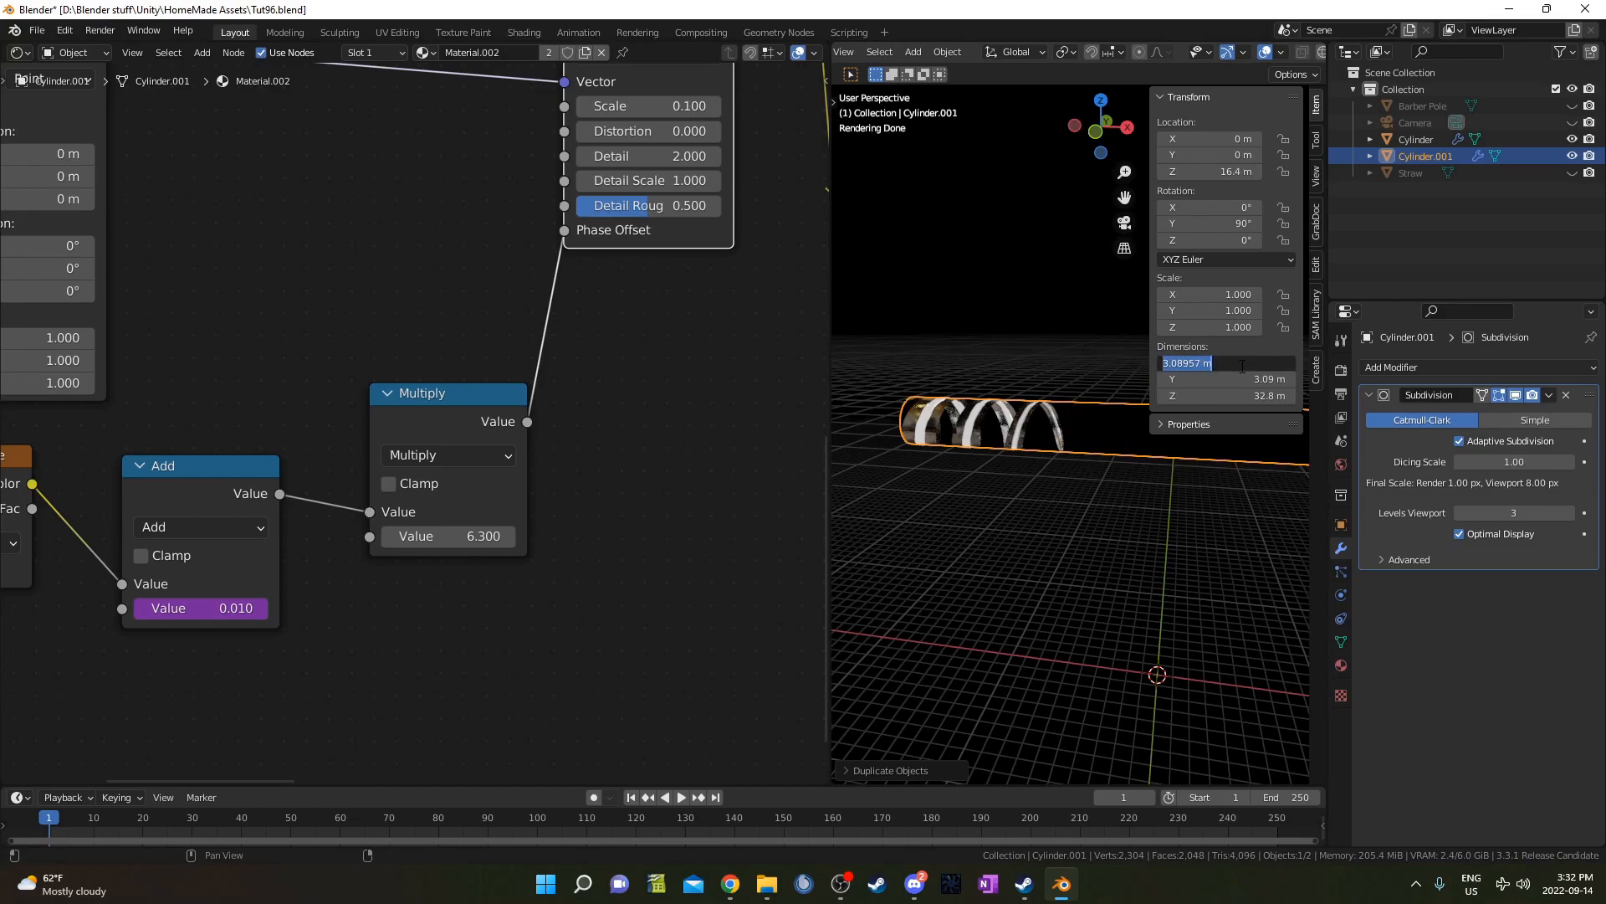
{"action": "key", "text": "Tab"}
{"action": "type", "text": "4.5"}
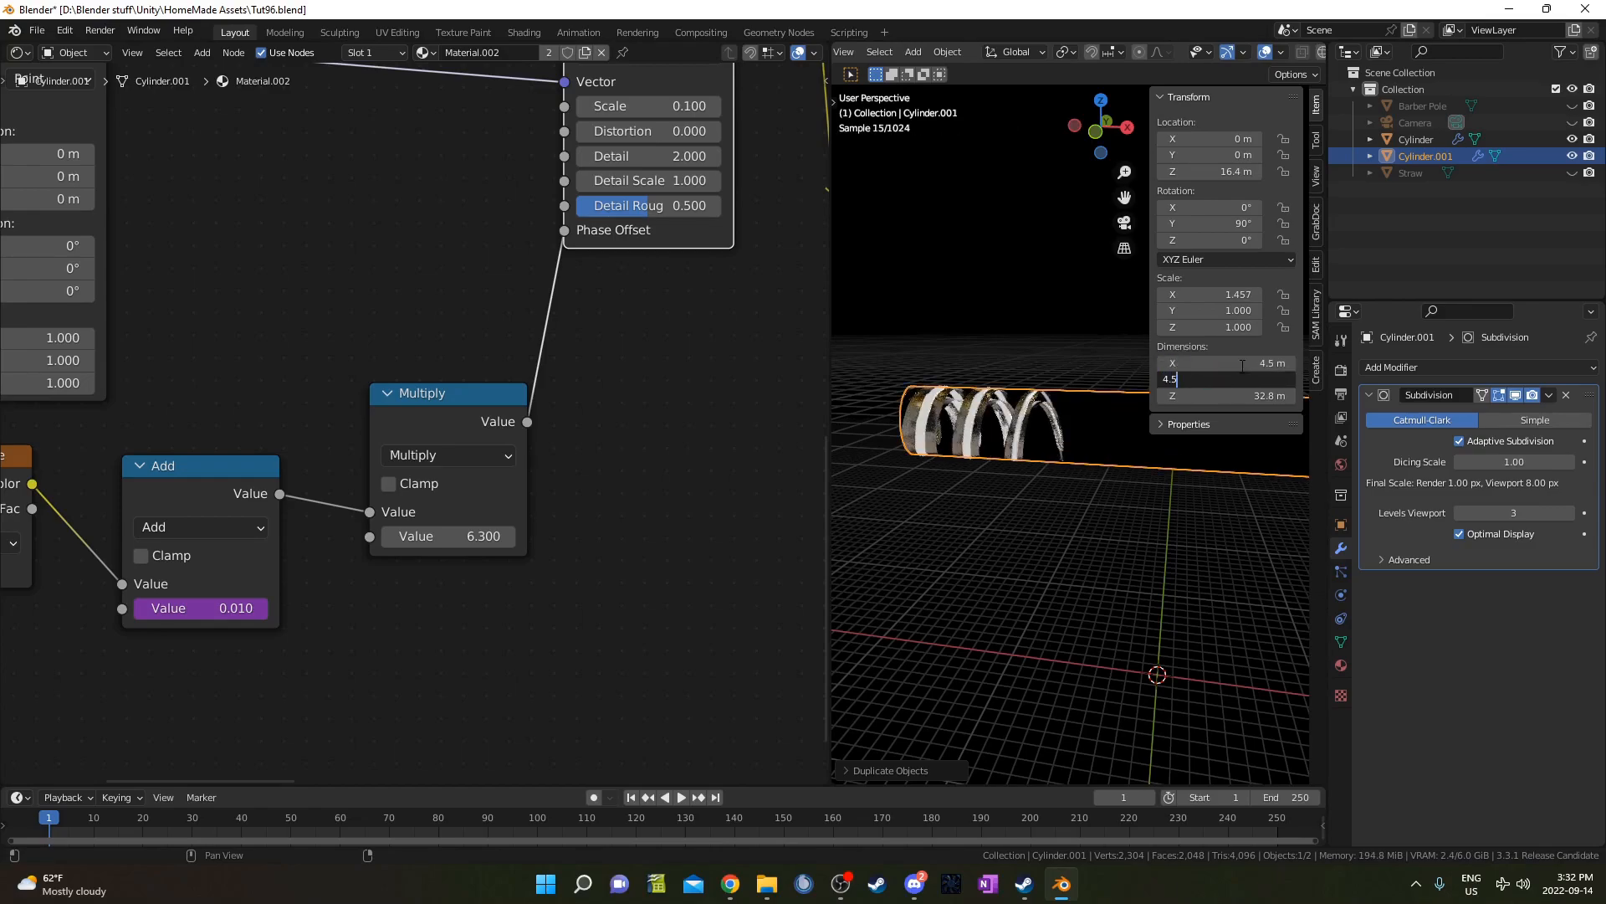
{"action": "key", "text": "Return"}
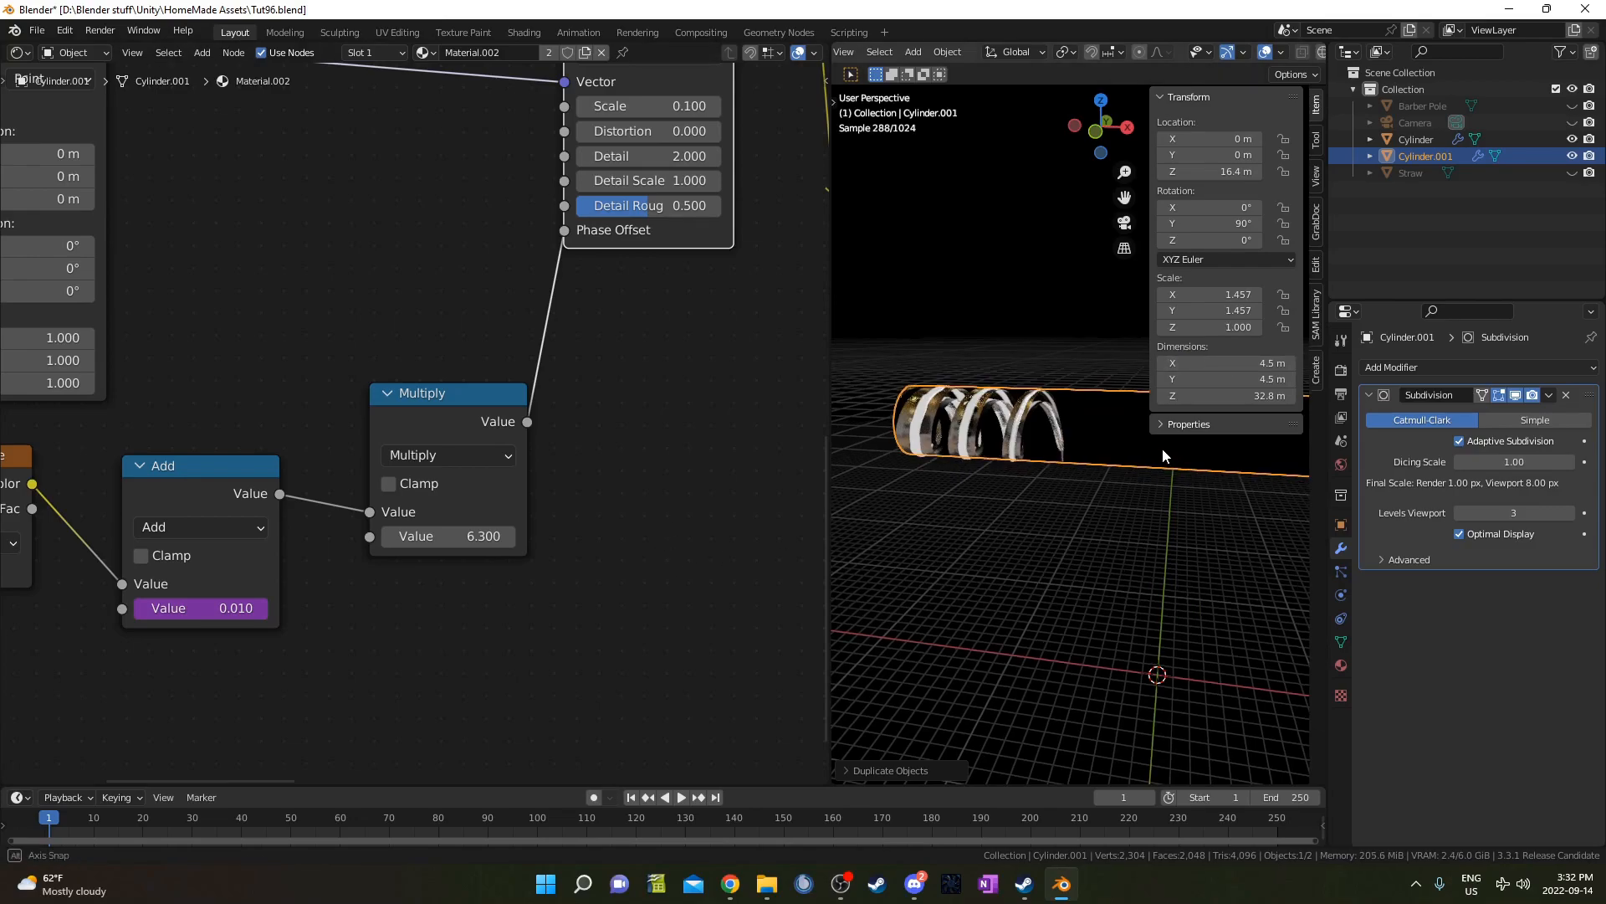
{"action": "key", "text": "n"}
{"action": "scroll", "coordinate": [1076, 502], "scroll_direction": "up", "scroll_amount": 3}
{"action": "scroll", "coordinate": [303, 534], "scroll_direction": "down", "scroll_amount": 2}
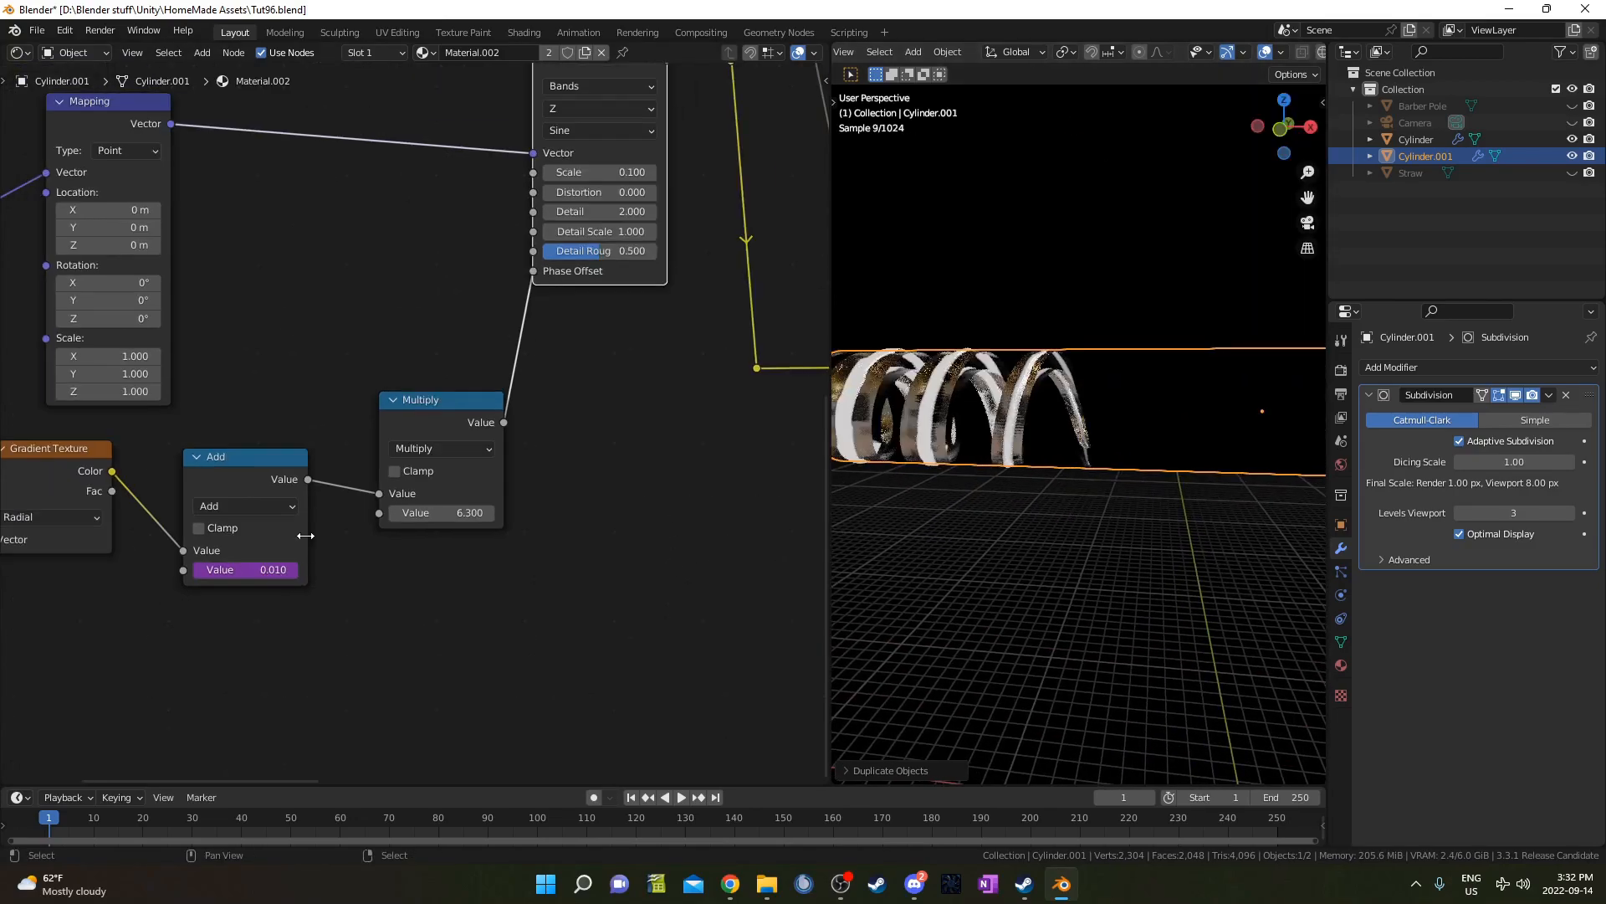
- Give the duplicate cylinder its own material copy and insert a Math node between the driven Add node and the Multiply node
{"action": "left_click", "coordinate": [586, 52]}
{"action": "left_click_drag", "start_coordinate": [481, 400], "coordinate": [561, 337]}
{"action": "key", "text": "shift+a"}
{"action": "left_click", "coordinate": [475, 493]}
{"action": "type", "text": "math"}
{"action": "key", "text": "Return"}
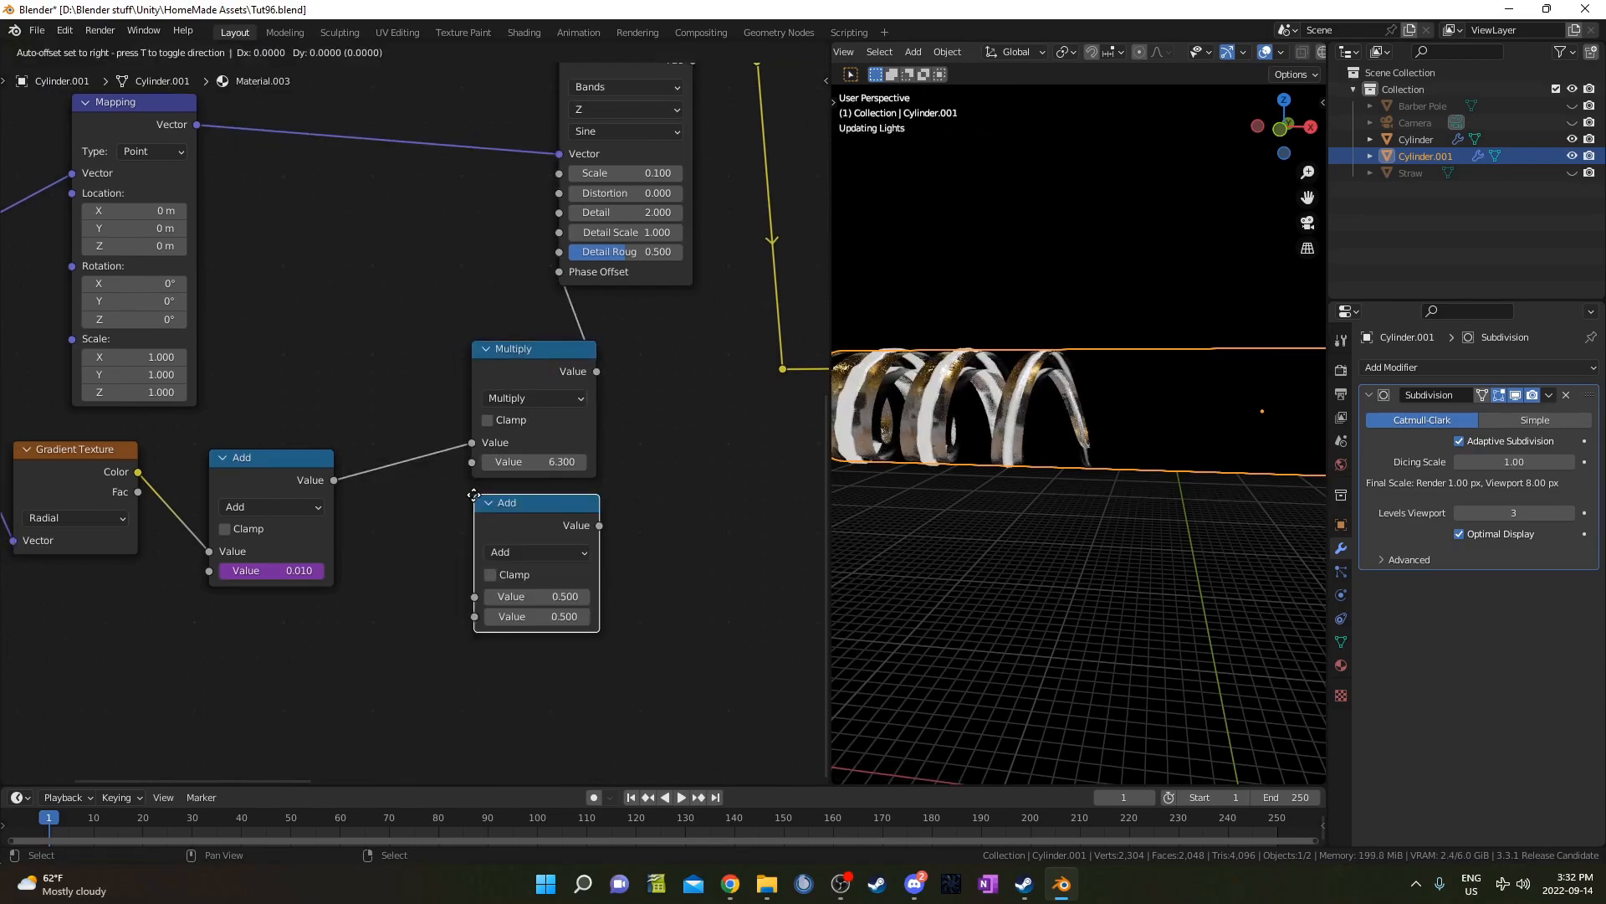
{"action": "left_click", "coordinate": [410, 413]}
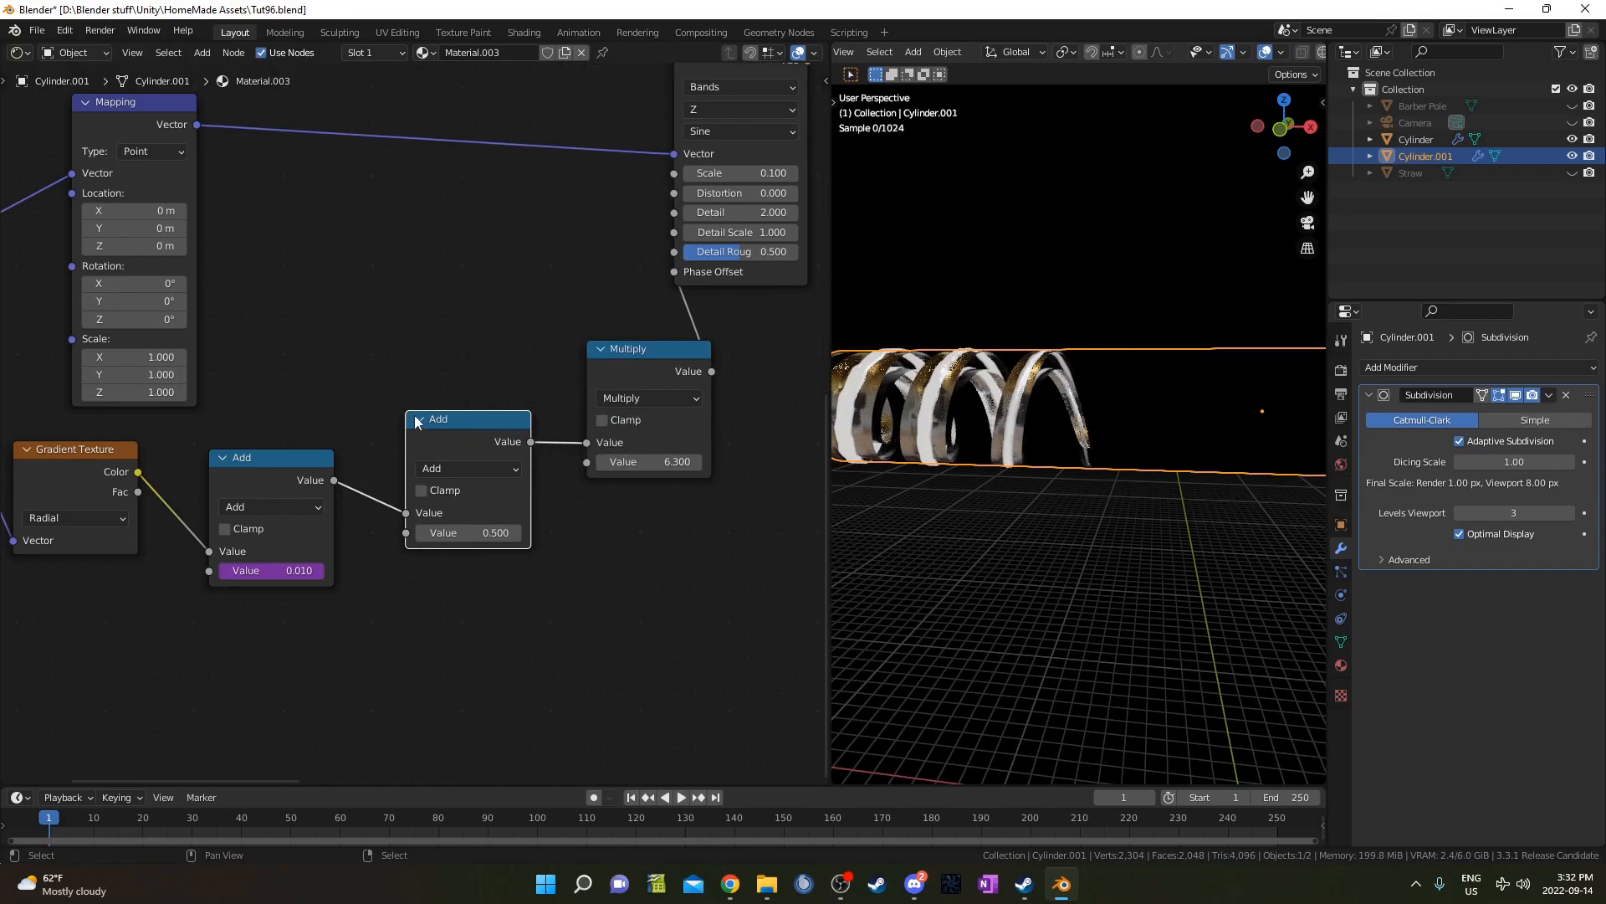
- Set the inserted Math node to Multiply with a value of -1 and play the animation
{"action": "left_click", "coordinate": [487, 468]}
{"action": "left_click", "coordinate": [452, 551]}
{"action": "left_click", "coordinate": [481, 532]}
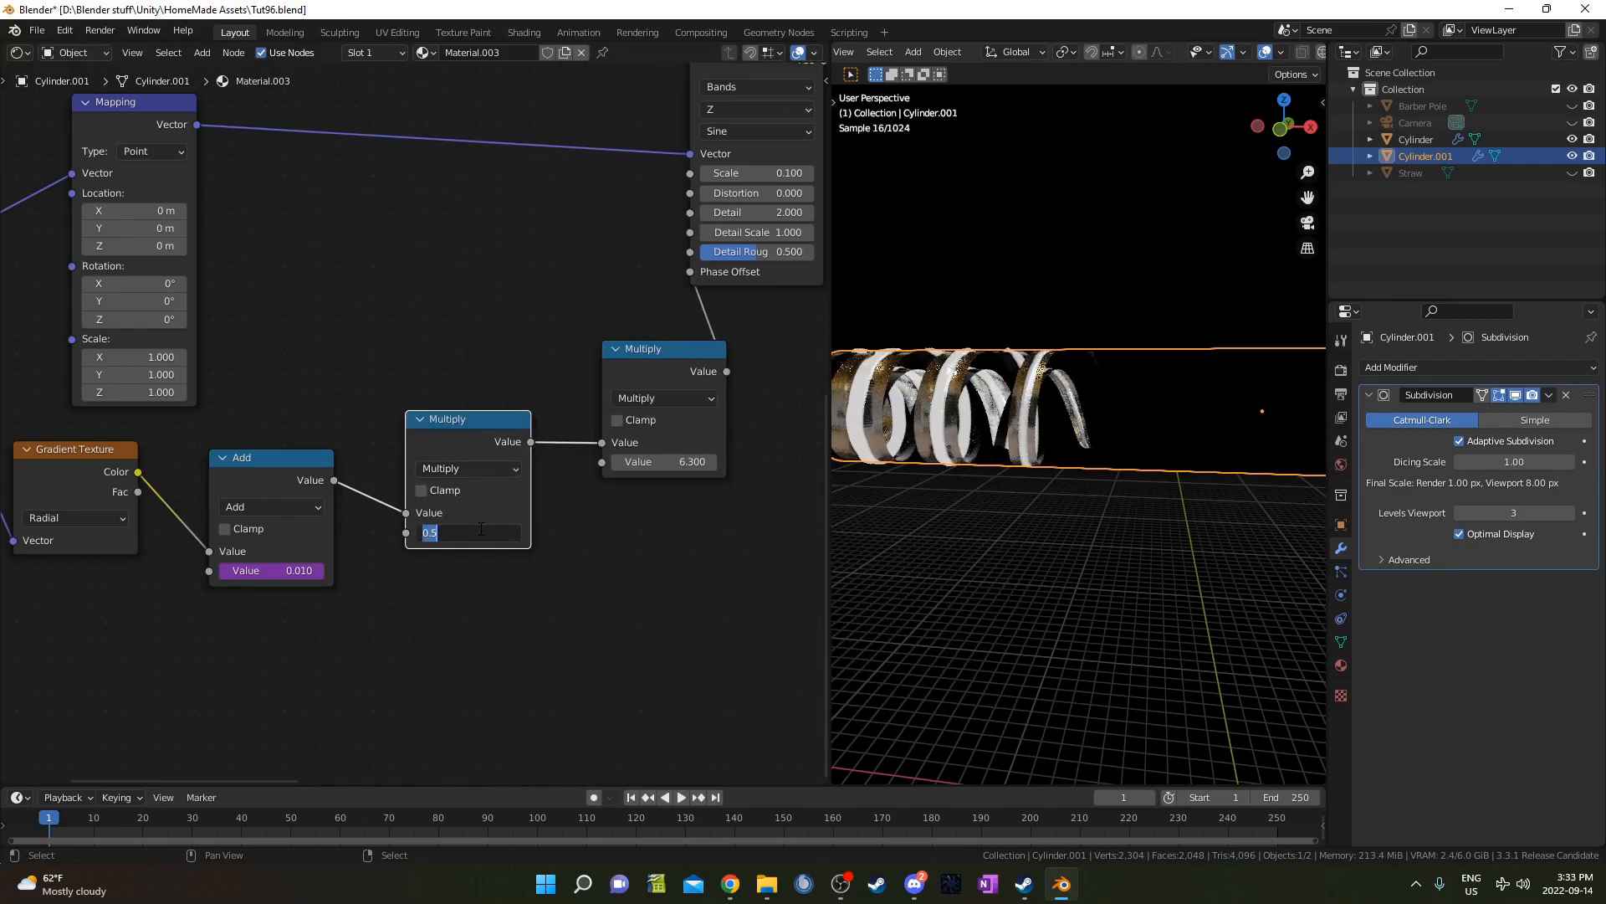
{"action": "type", "text": "-1"}
{"action": "key", "text": "Return"}
{"action": "middle_click_drag", "start_coordinate": [1113, 569], "coordinate": [992, 532]}
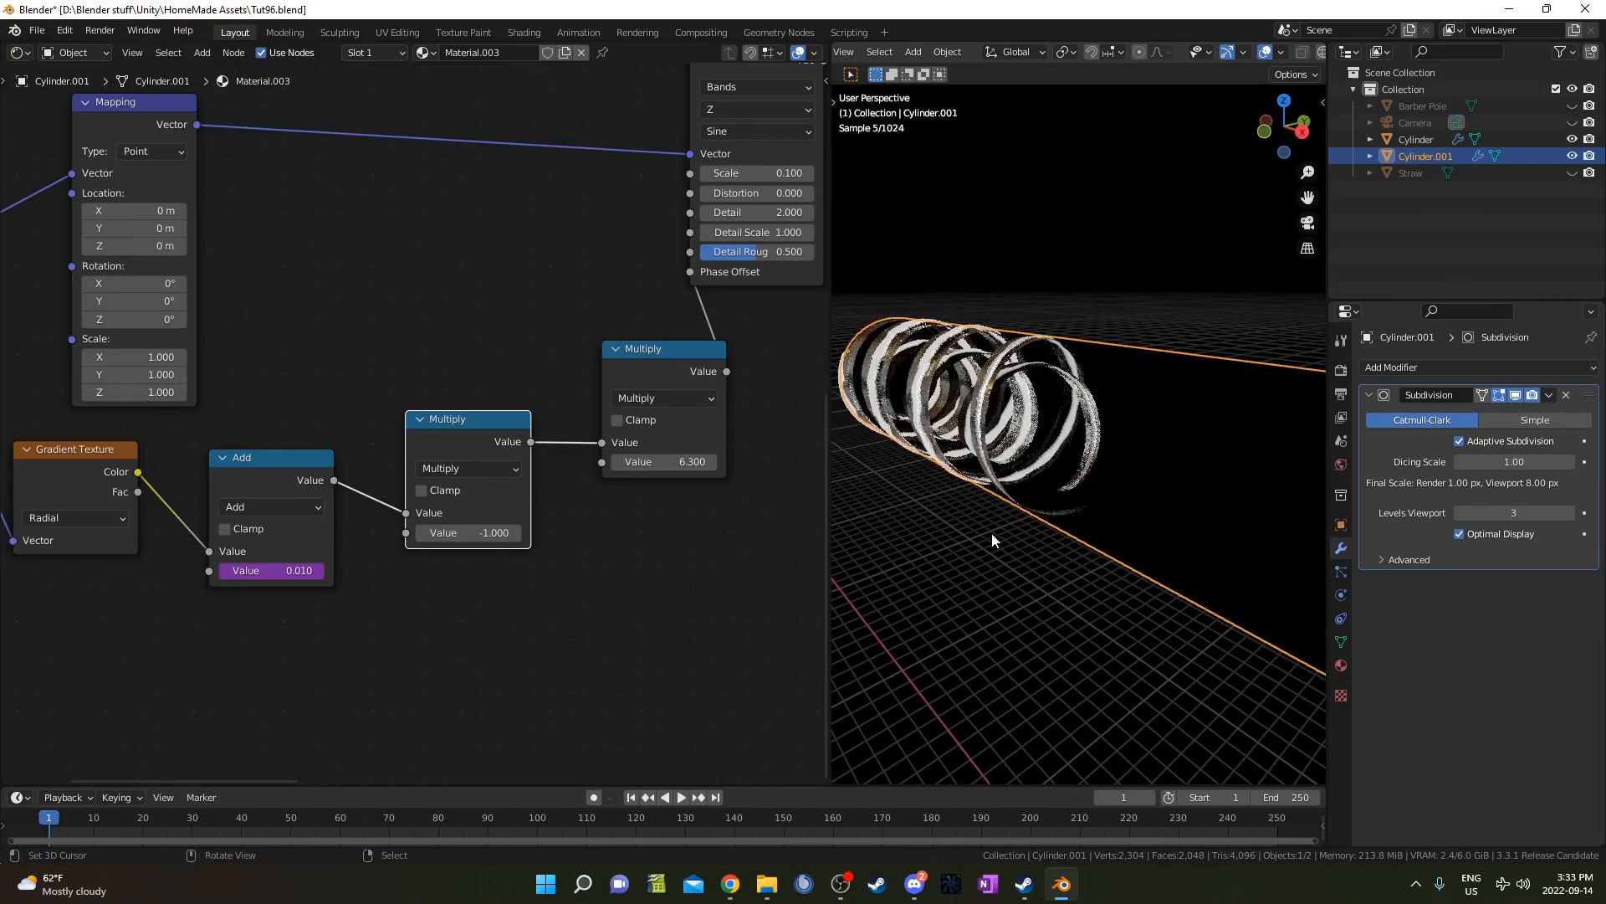
{"action": "key", "text": "space"}
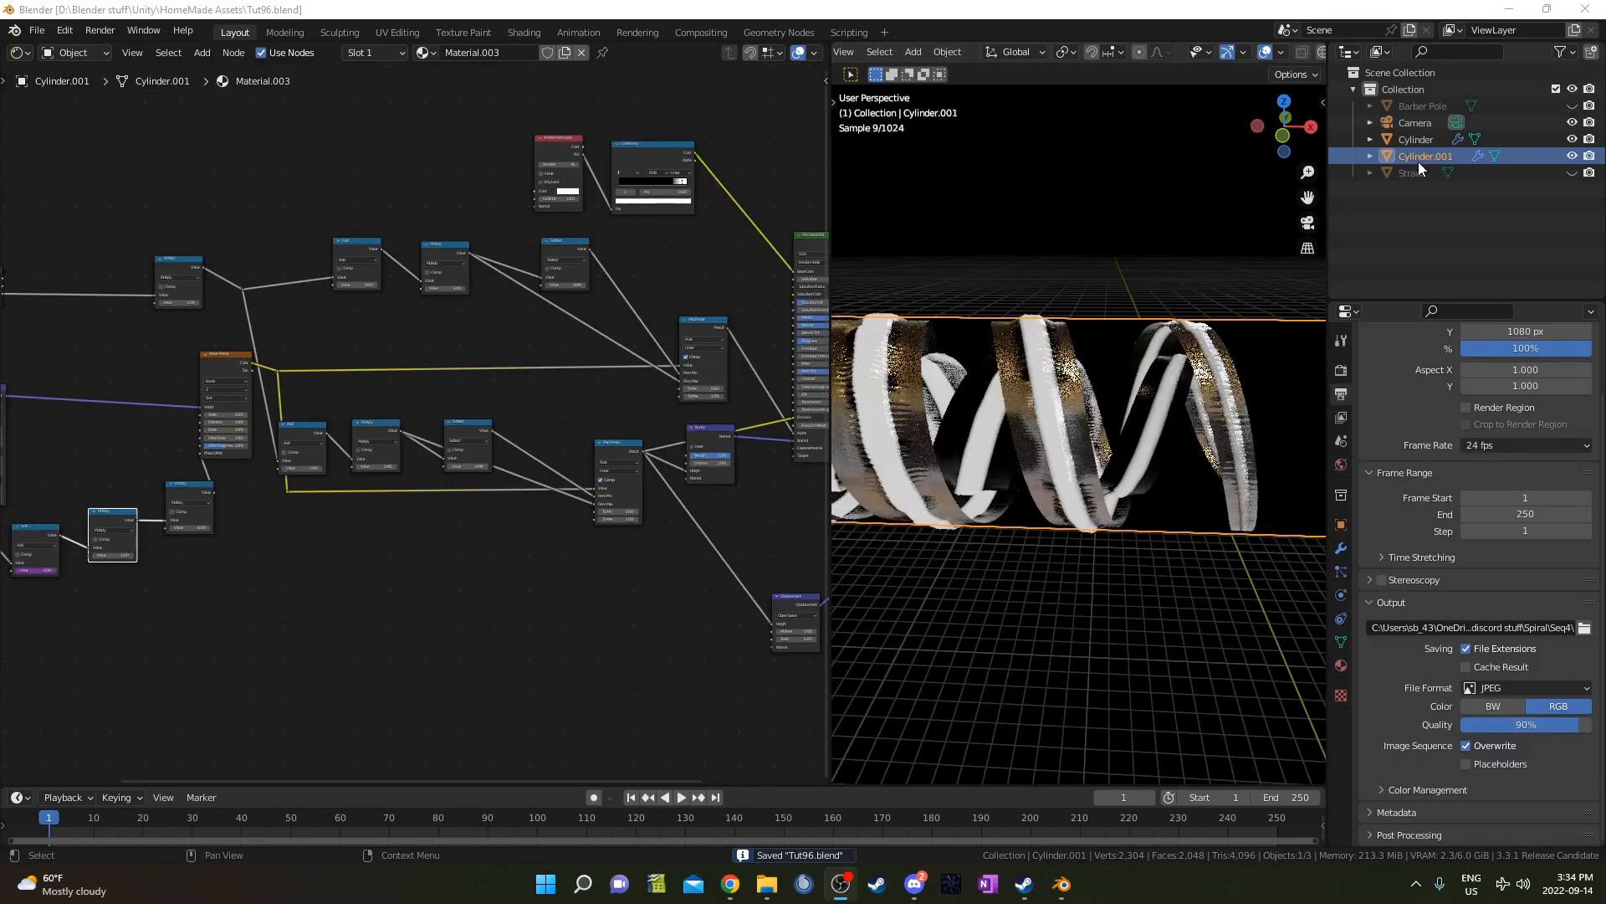
- Insert a ColorRamp on the link between the lower Map Range and the Emission input in the inner cylinder's material
{"action": "scroll", "coordinate": [485, 512], "scroll_direction": "up", "scroll_amount": 3}
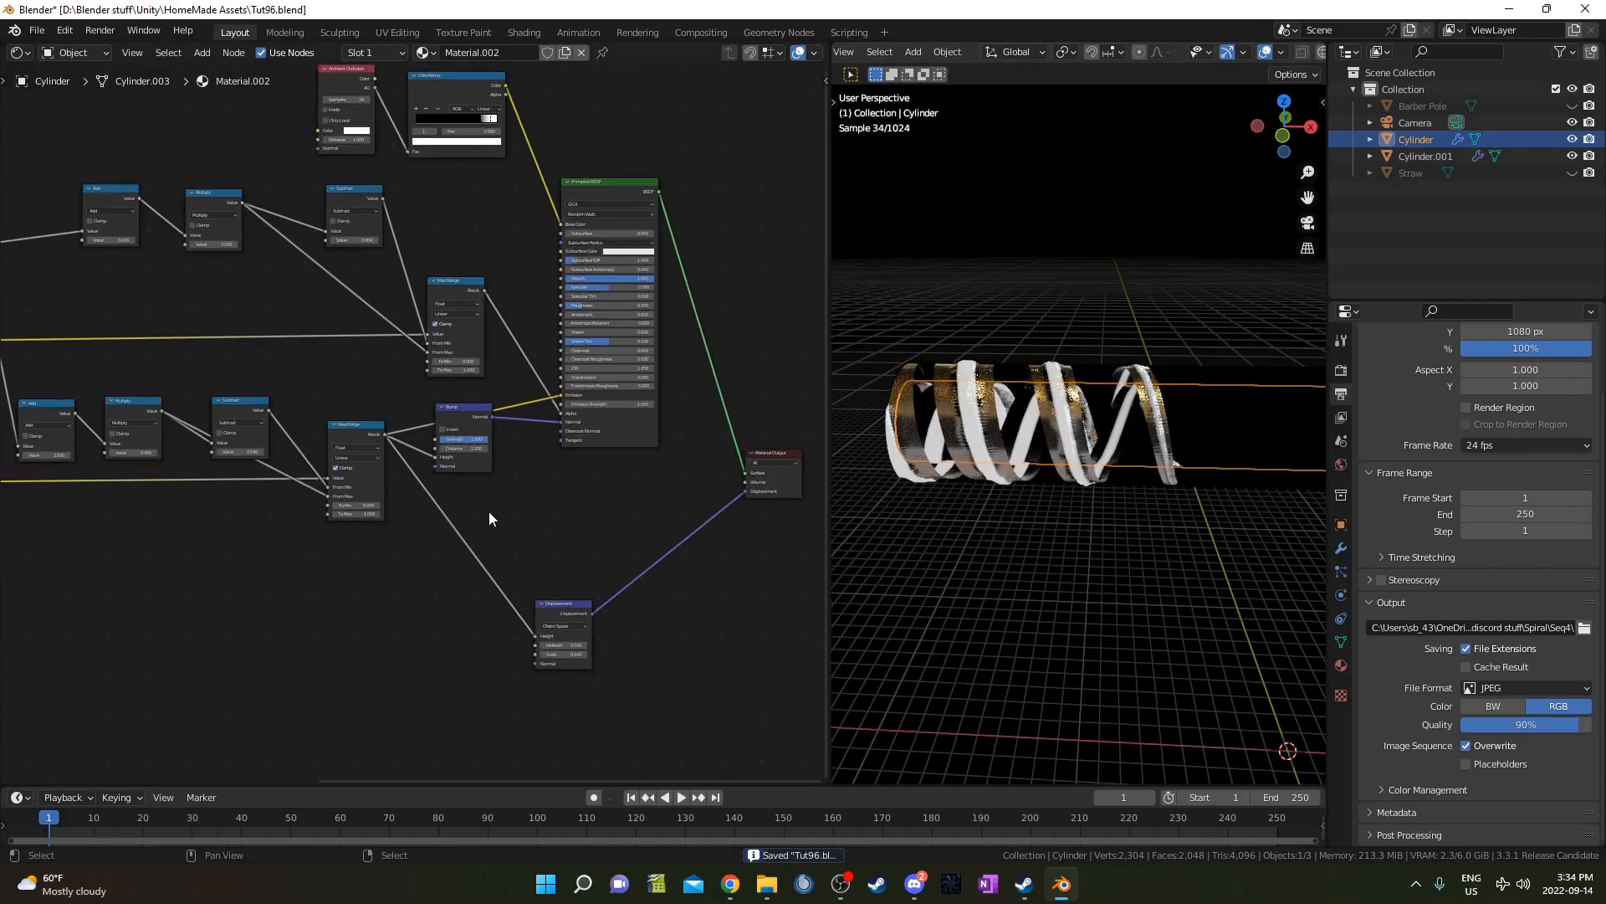
{"action": "key", "text": "shift+a"}
{"action": "left_click", "coordinate": [532, 469]}
{"action": "type", "text": "color ramp"}
{"action": "key", "text": "Return"}
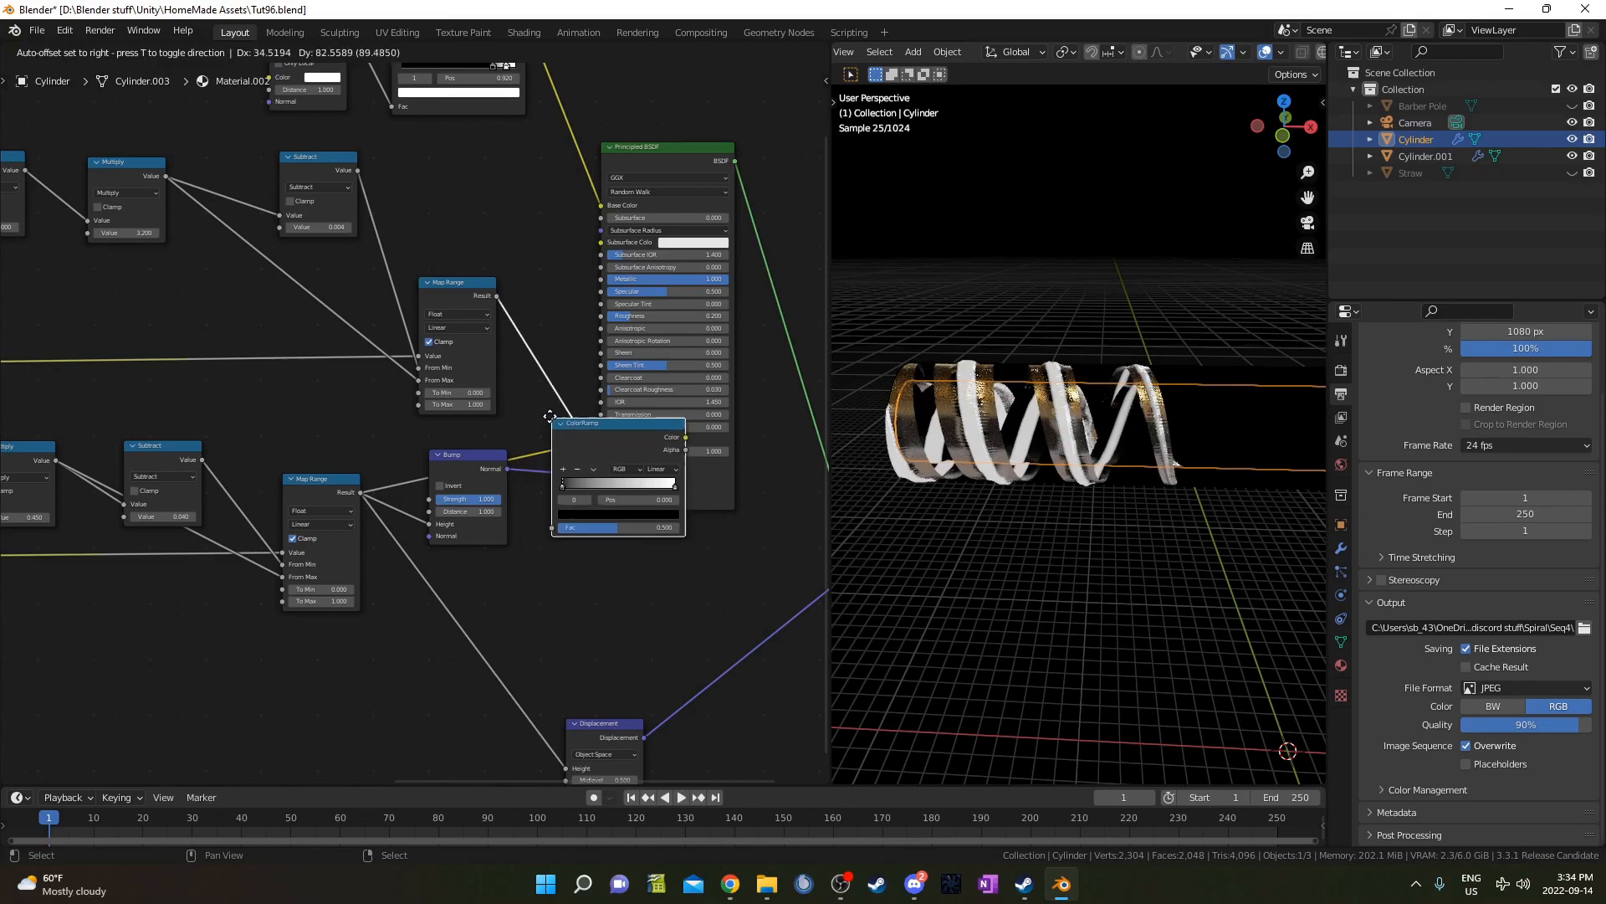
{"action": "left_click", "coordinate": [523, 437]}
{"action": "scroll", "coordinate": [466, 574], "scroll_direction": "up", "scroll_amount": 4}
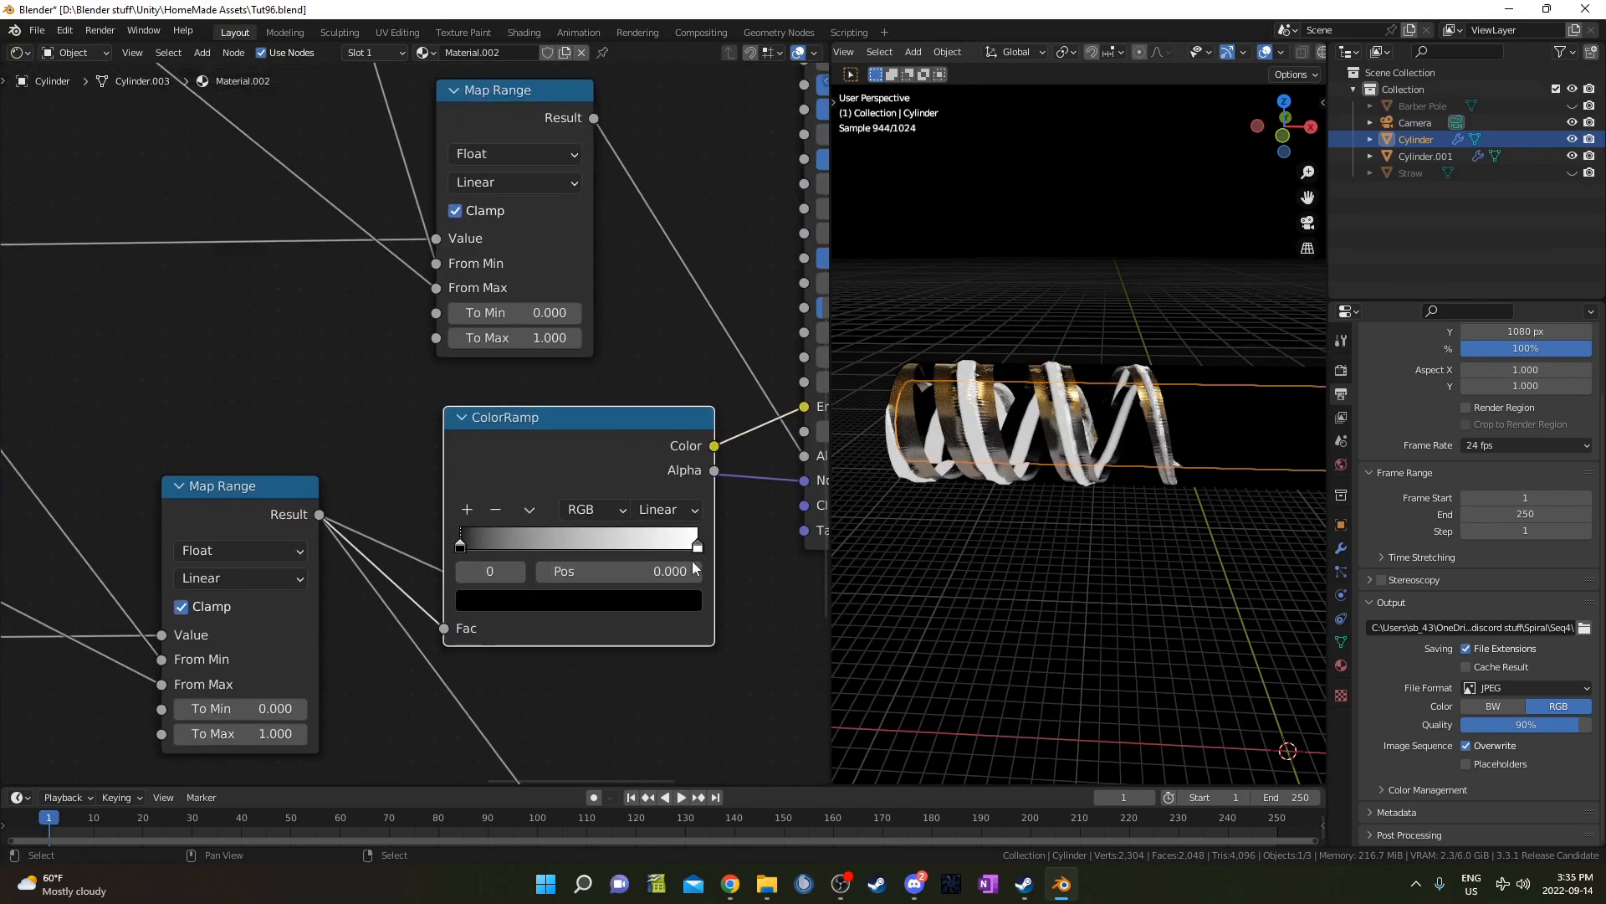
- Change the white stop of the inner material's emission ColorRamp to a light cyan
{"action": "left_click", "coordinate": [698, 546]}
{"action": "left_click", "coordinate": [577, 601]}
{"action": "mouse_move", "coordinate": [561, 384]}
{"action": "left_mouse_down"}
{"action": "mouse_move", "coordinate": [517, 286]}
{"action": "mouse_move", "coordinate": [512, 333]}
{"action": "mouse_move", "coordinate": [556, 331]}
{"action": "left_mouse_up"}
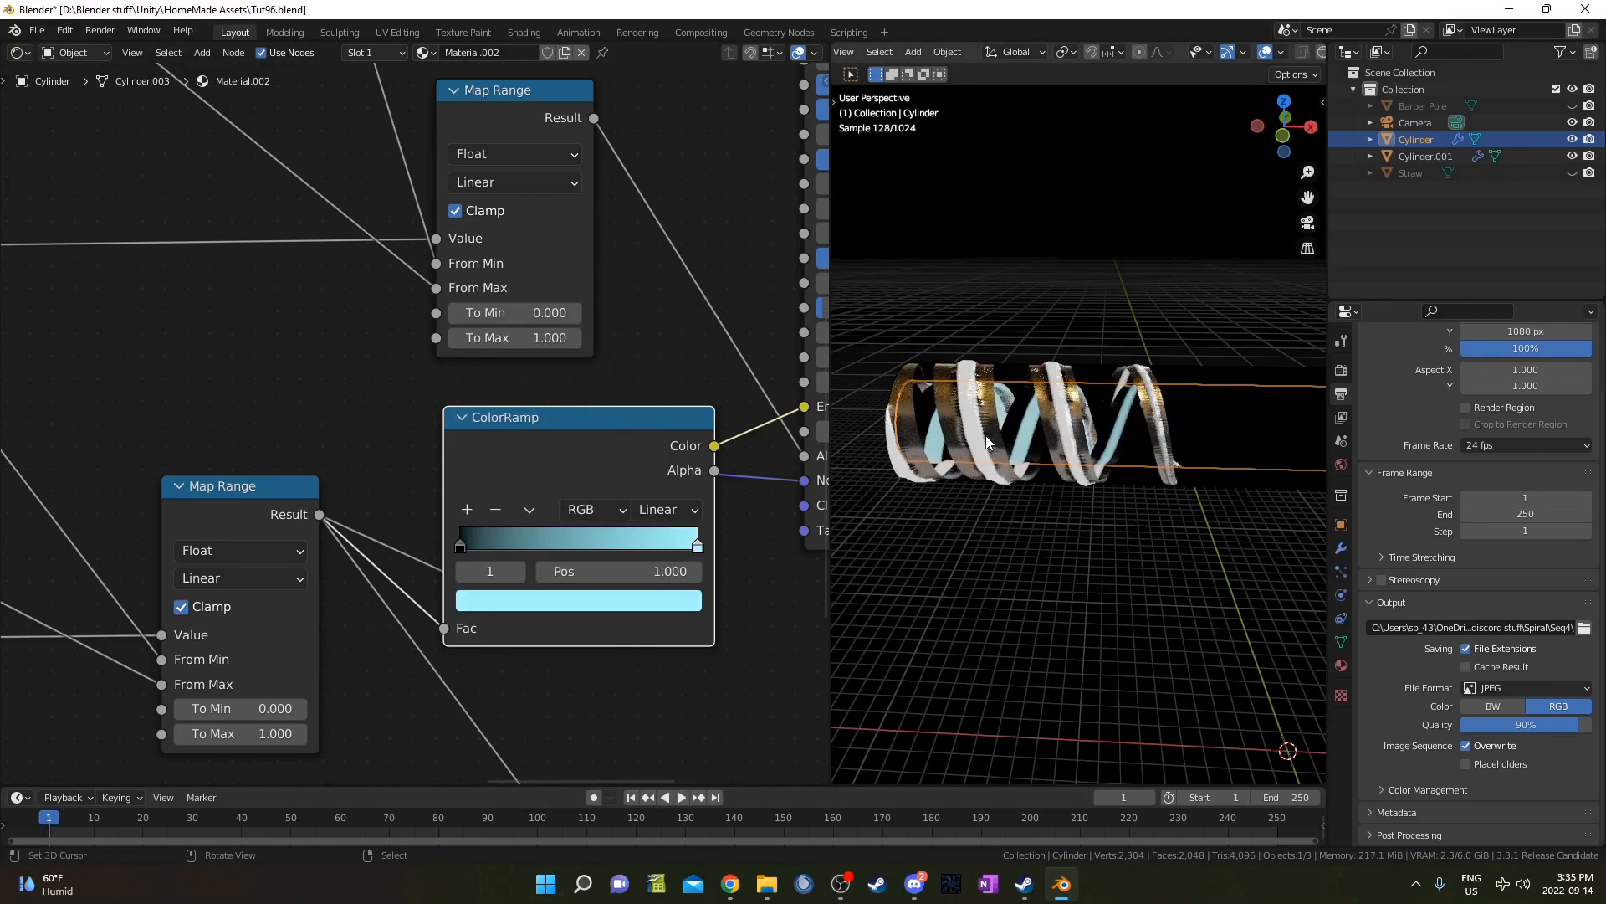
- Insert a ColorRamp on the Emission link in the outer cylinder's material
{"action": "left_click", "coordinate": [975, 406]}
{"action": "scroll", "coordinate": [496, 595], "scroll_direction": "down", "scroll_amount": 3}
{"action": "key", "text": "shift+a"}
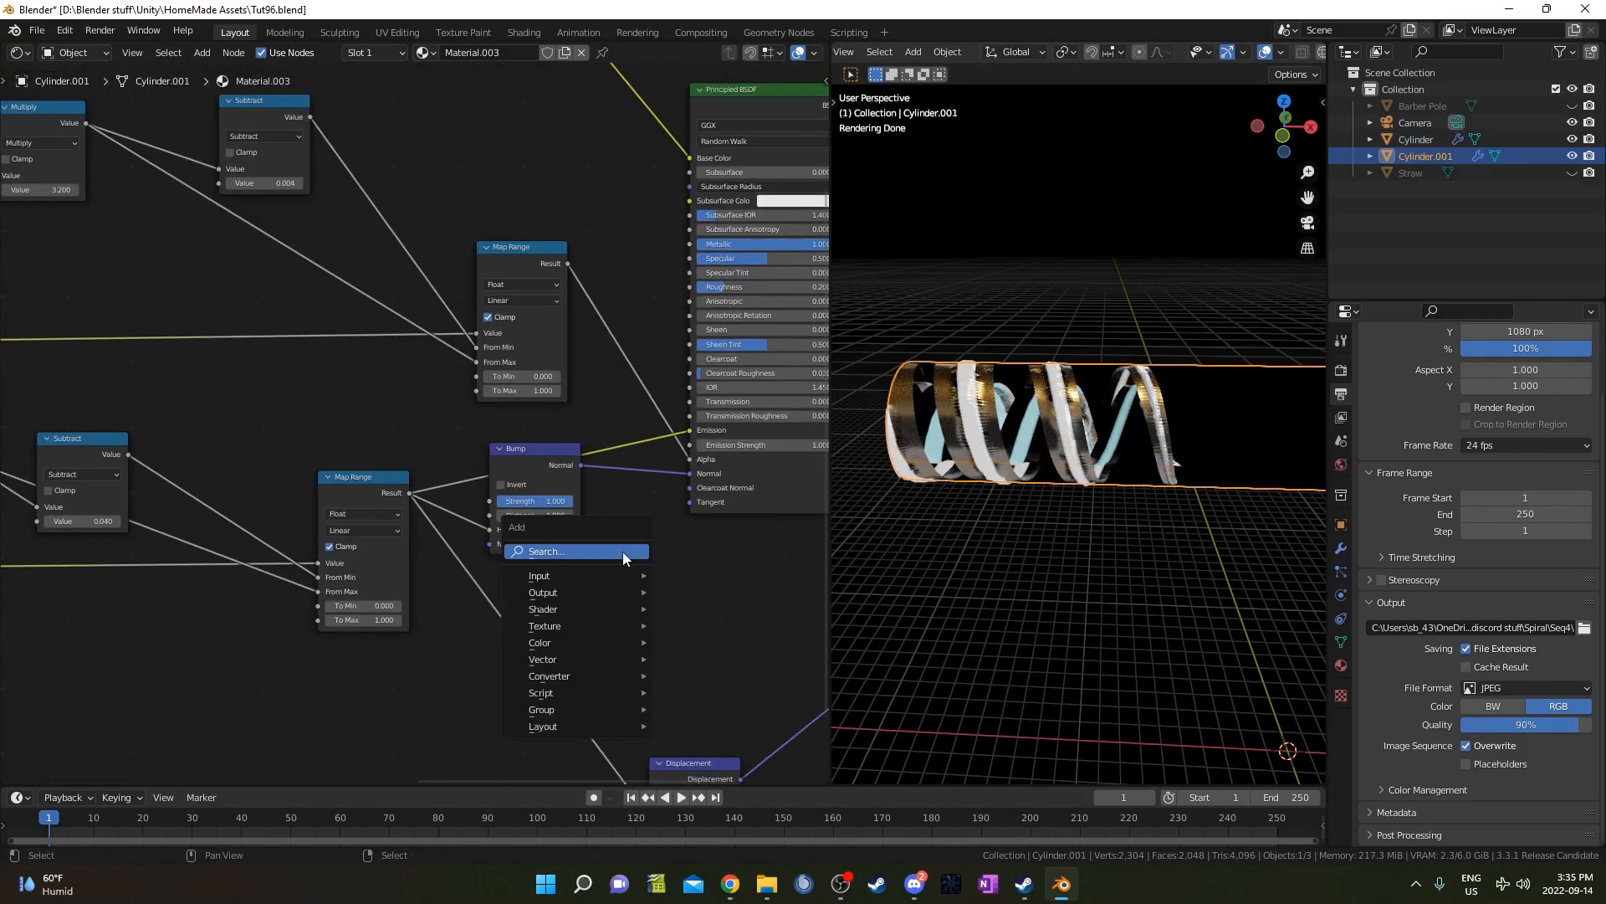
{"action": "left_click", "coordinate": [623, 550]}
{"action": "type", "text": "colorr"}
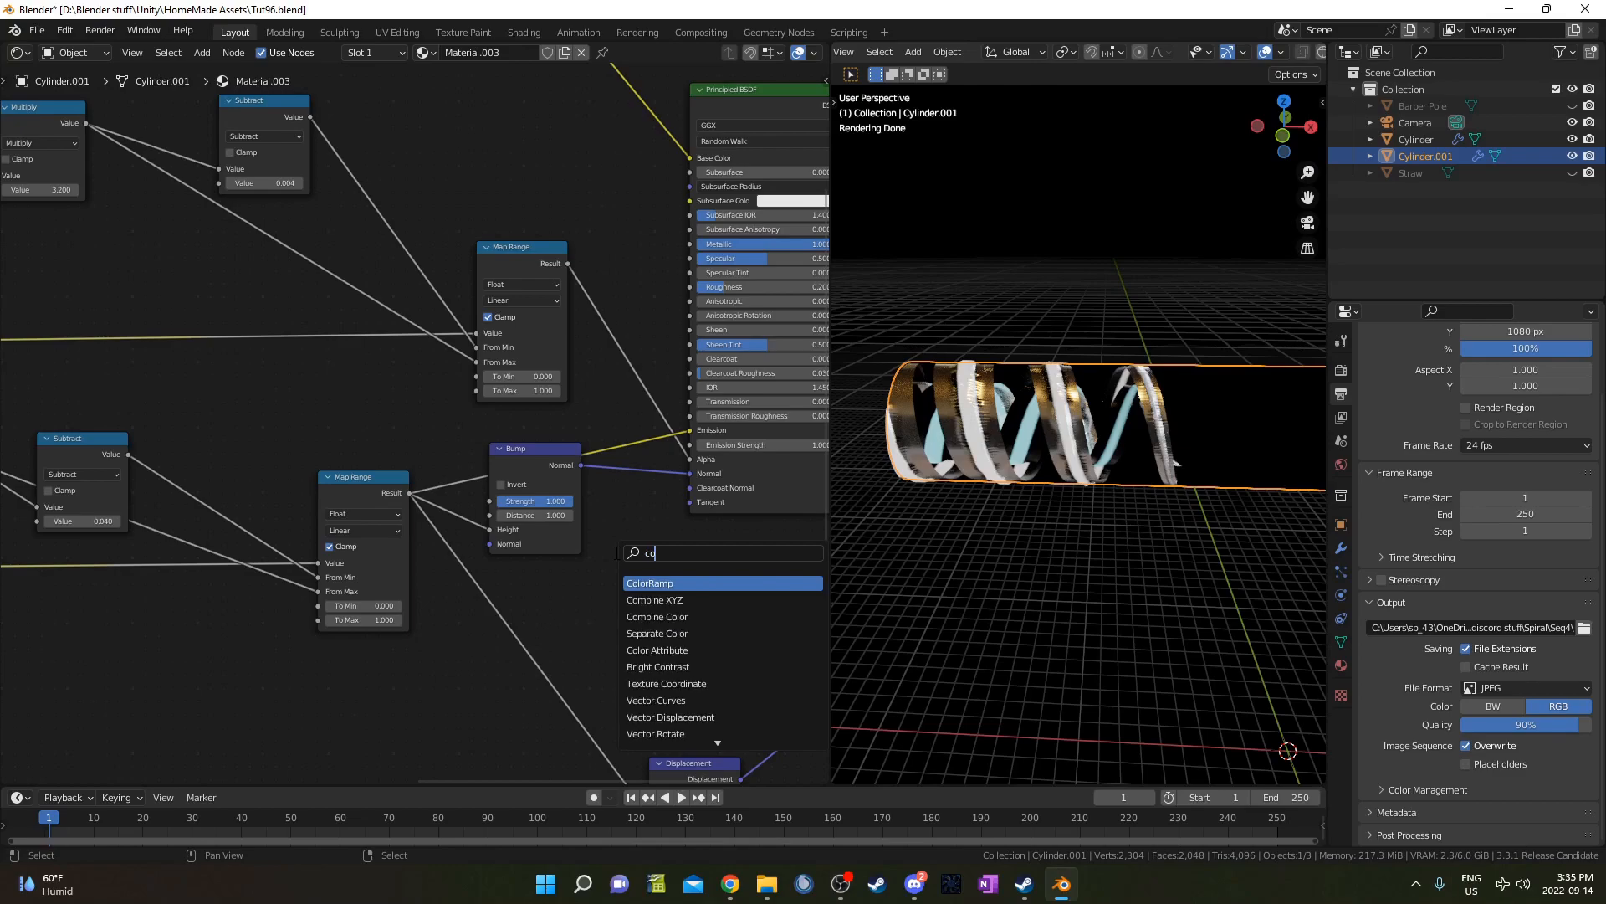
{"action": "key", "text": "Return"}
{"action": "left_click", "coordinate": [595, 459]}
- Rearrange the outer material's nodes so that the Bump node sits below the new ColorRamp without overlapping it
{"action": "scroll", "coordinate": [611, 517], "scroll_direction": "up", "scroll_amount": 8}
{"action": "left_click_drag", "start_coordinate": [655, 442], "coordinate": [540, 383]}
{"action": "scroll", "coordinate": [673, 523], "scroll_direction": "down", "scroll_amount": 8}
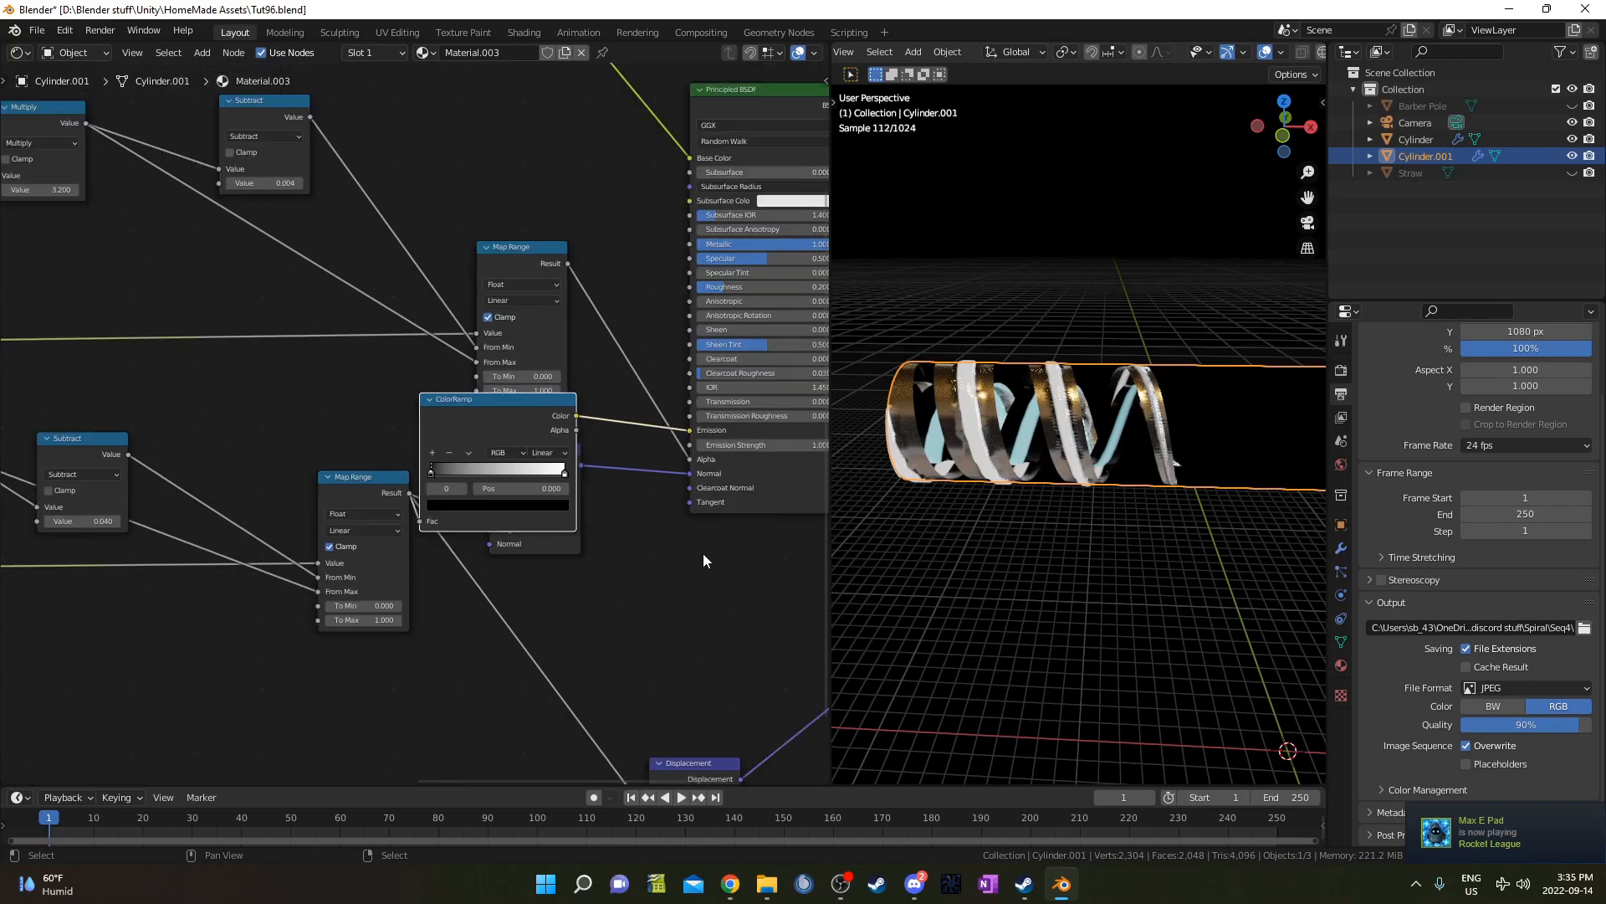
{"action": "middle_click_drag", "start_coordinate": [645, 450], "coordinate": [533, 565]}
{"action": "scroll", "coordinate": [532, 565], "scroll_direction": "down", "scroll_amount": 3}
{"action": "left_click", "coordinate": [433, 341]}
{"action": "left_click_drag", "start_coordinate": [435, 593], "coordinate": [464, 654]}
{"action": "left_click_drag", "start_coordinate": [415, 501], "coordinate": [448, 472]}
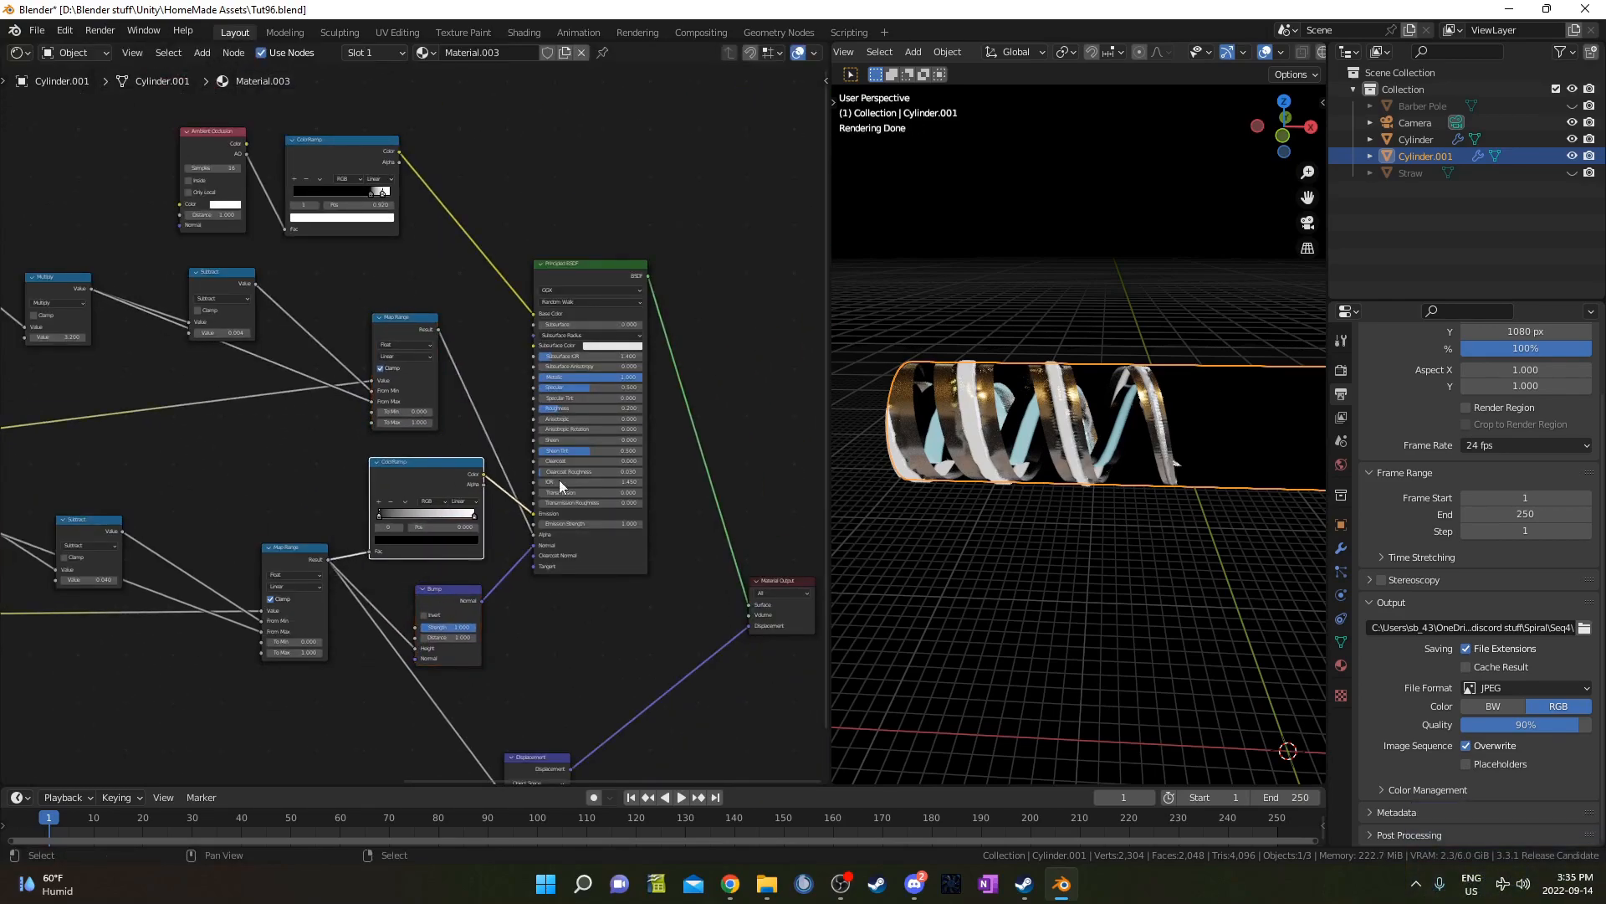
- Change the white stop of the outer material's emission ColorRamp to a pale orange with hue 0.073 and saturation 0.551
{"action": "scroll", "coordinate": [484, 557], "scroll_direction": "up", "scroll_amount": 3}
{"action": "left_click", "coordinate": [536, 502]}
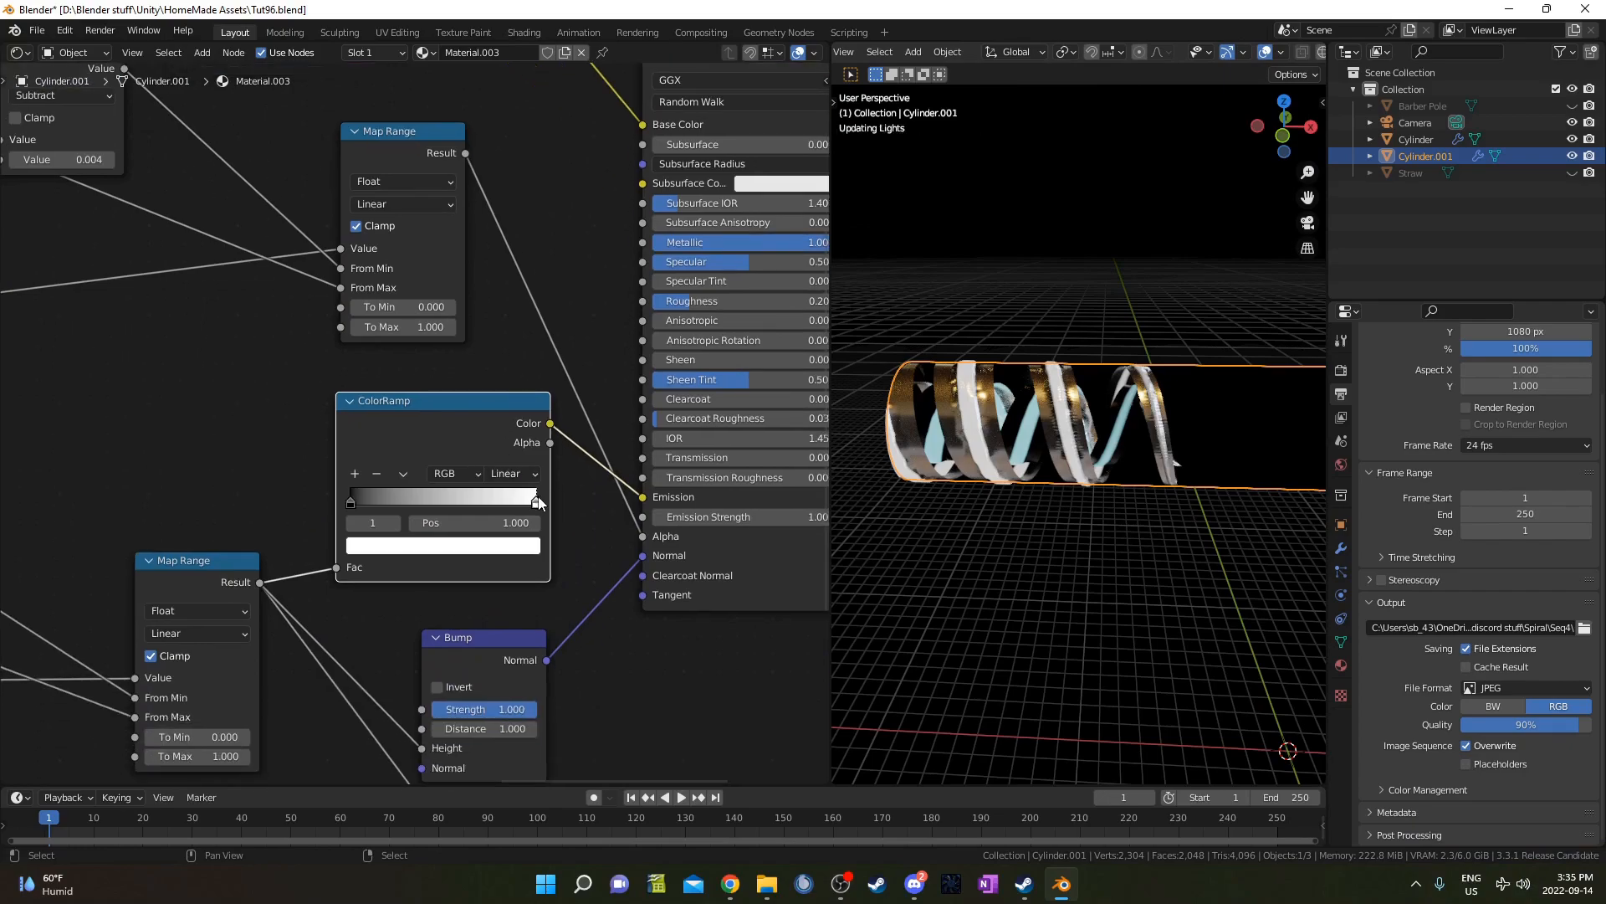
{"action": "left_click", "coordinate": [505, 555]}
{"action": "left_click", "coordinate": [408, 370]}
{"action": "left_click", "coordinate": [414, 380]}
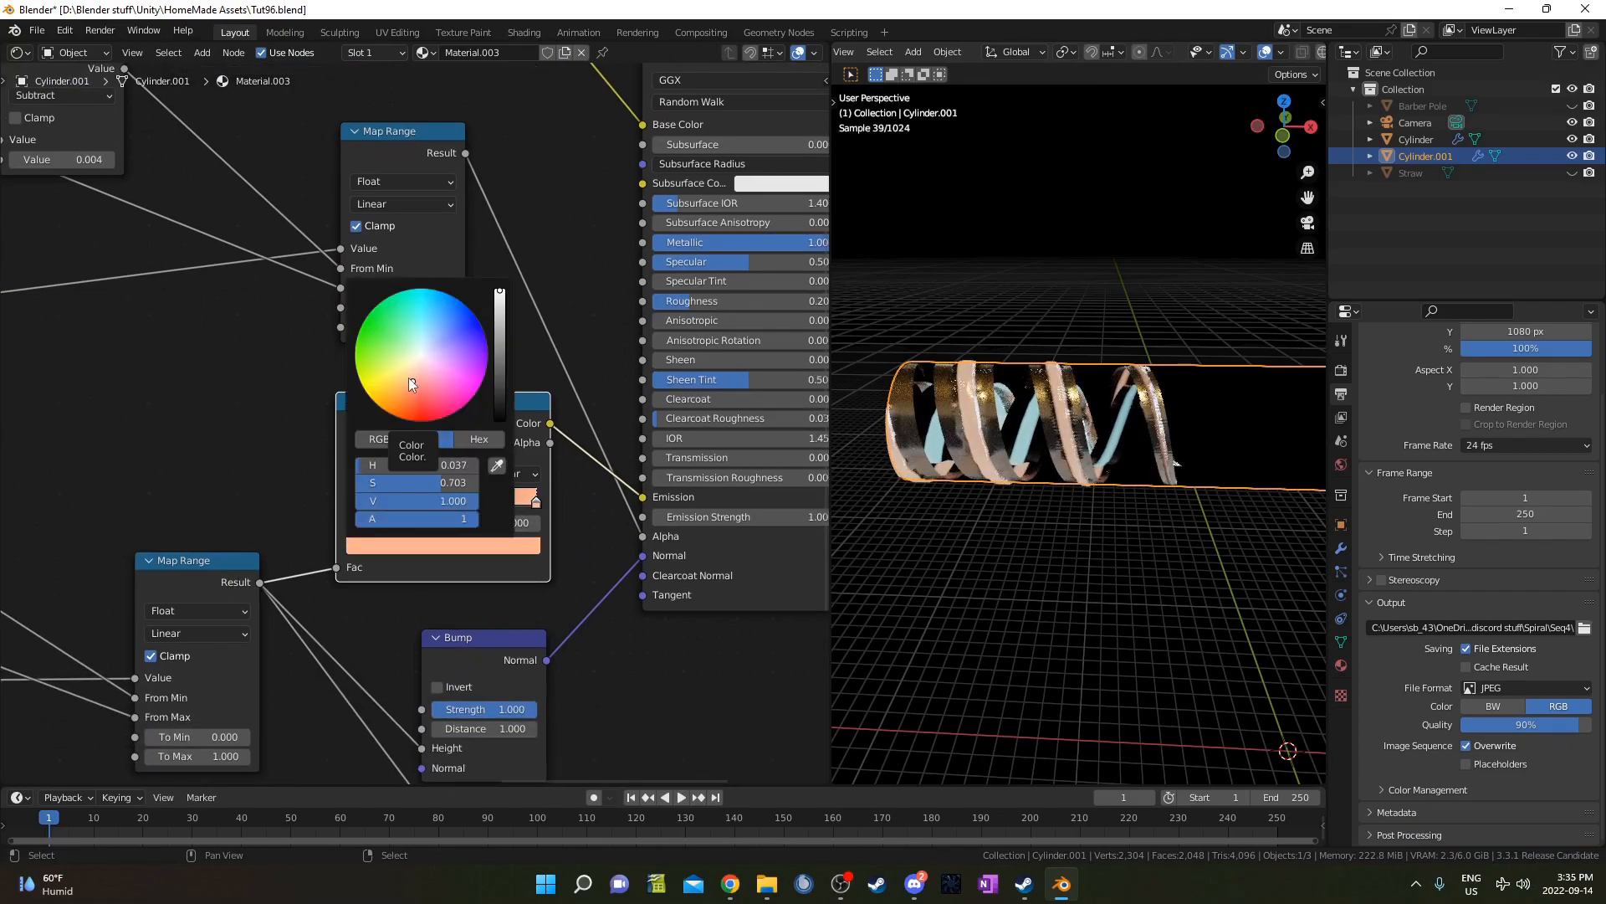
{"action": "left_click", "coordinate": [409, 378]}
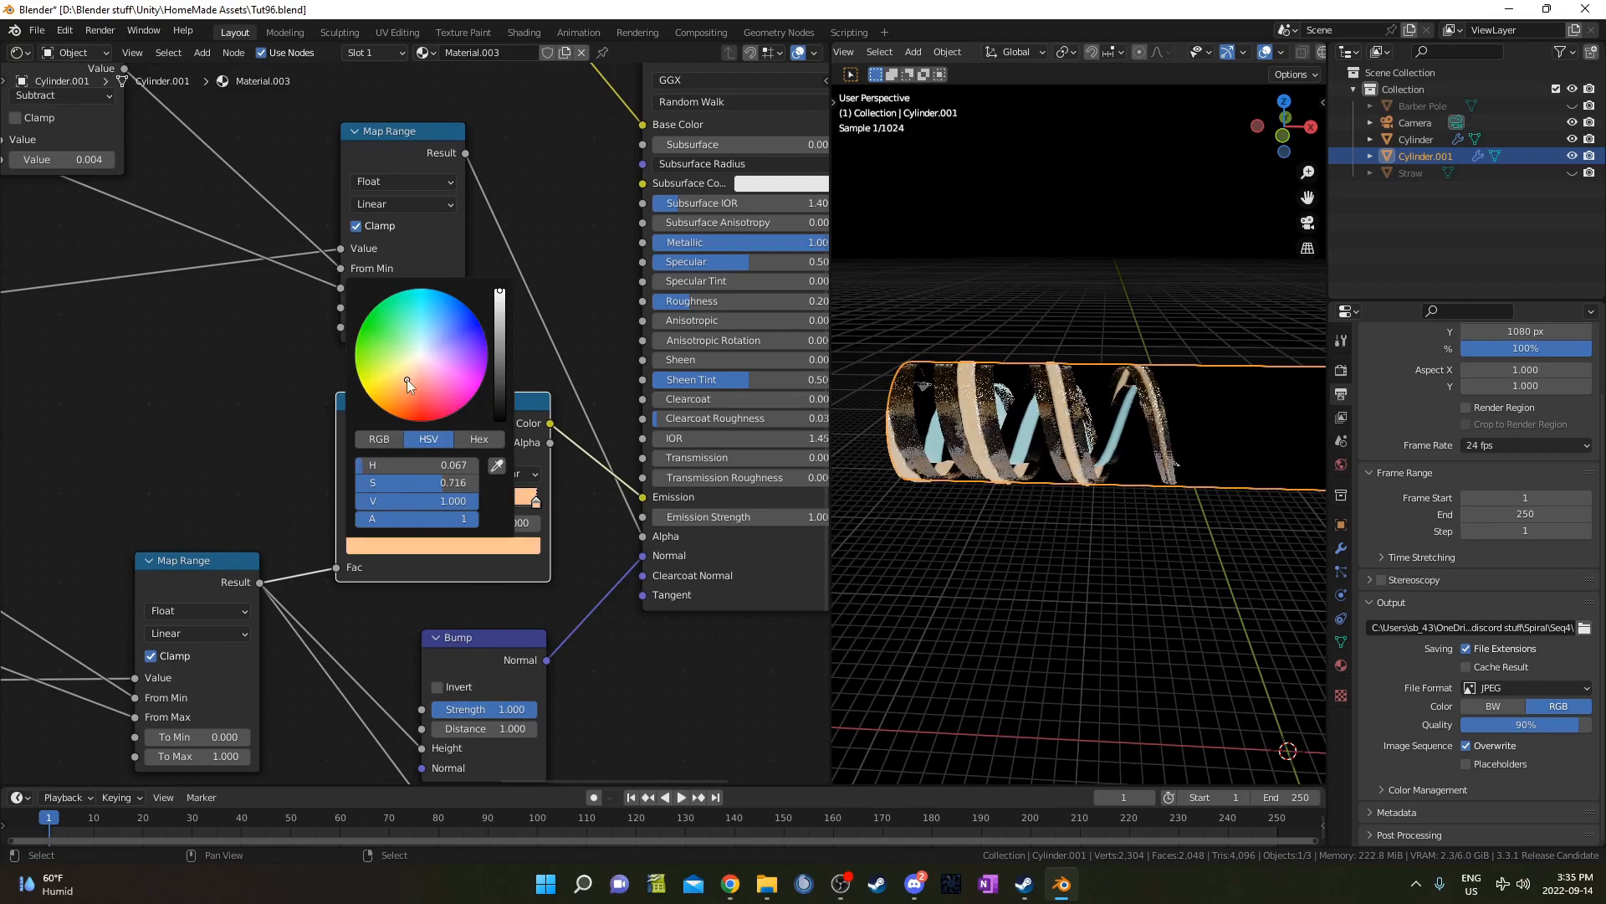
{"action": "left_click", "coordinate": [410, 371]}
{"action": "scroll", "coordinate": [408, 385], "scroll_direction": "down", "scroll_amount": 5}
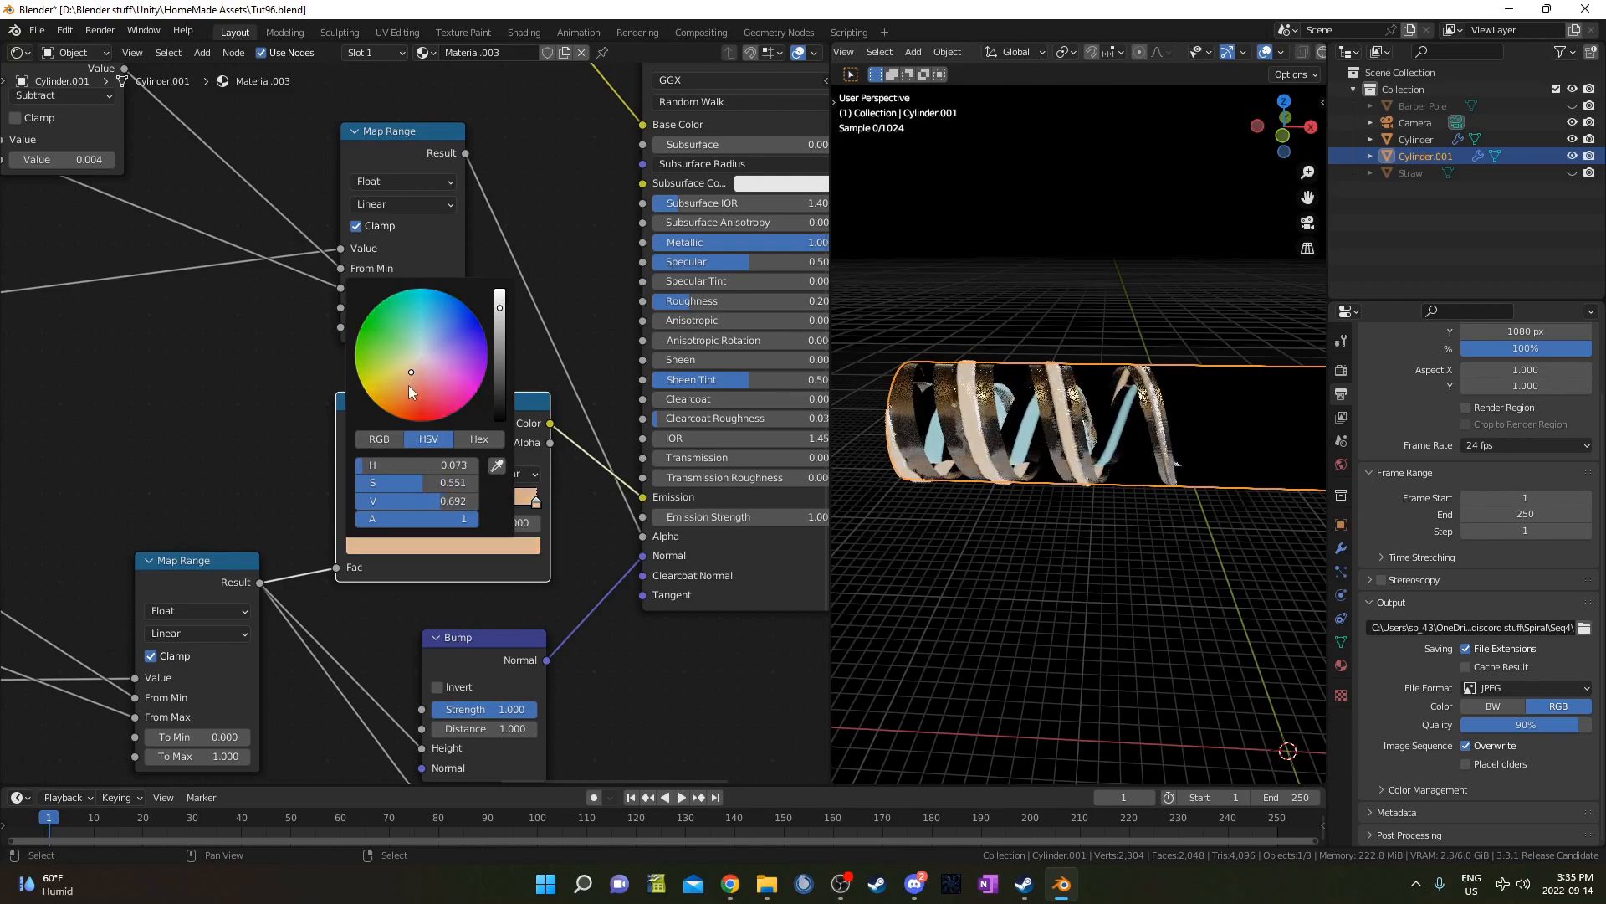
{"action": "scroll", "coordinate": [408, 385], "scroll_direction": "up", "scroll_amount": 4}
{"action": "scroll", "coordinate": [409, 385], "scroll_direction": "up", "scroll_amount": 3}
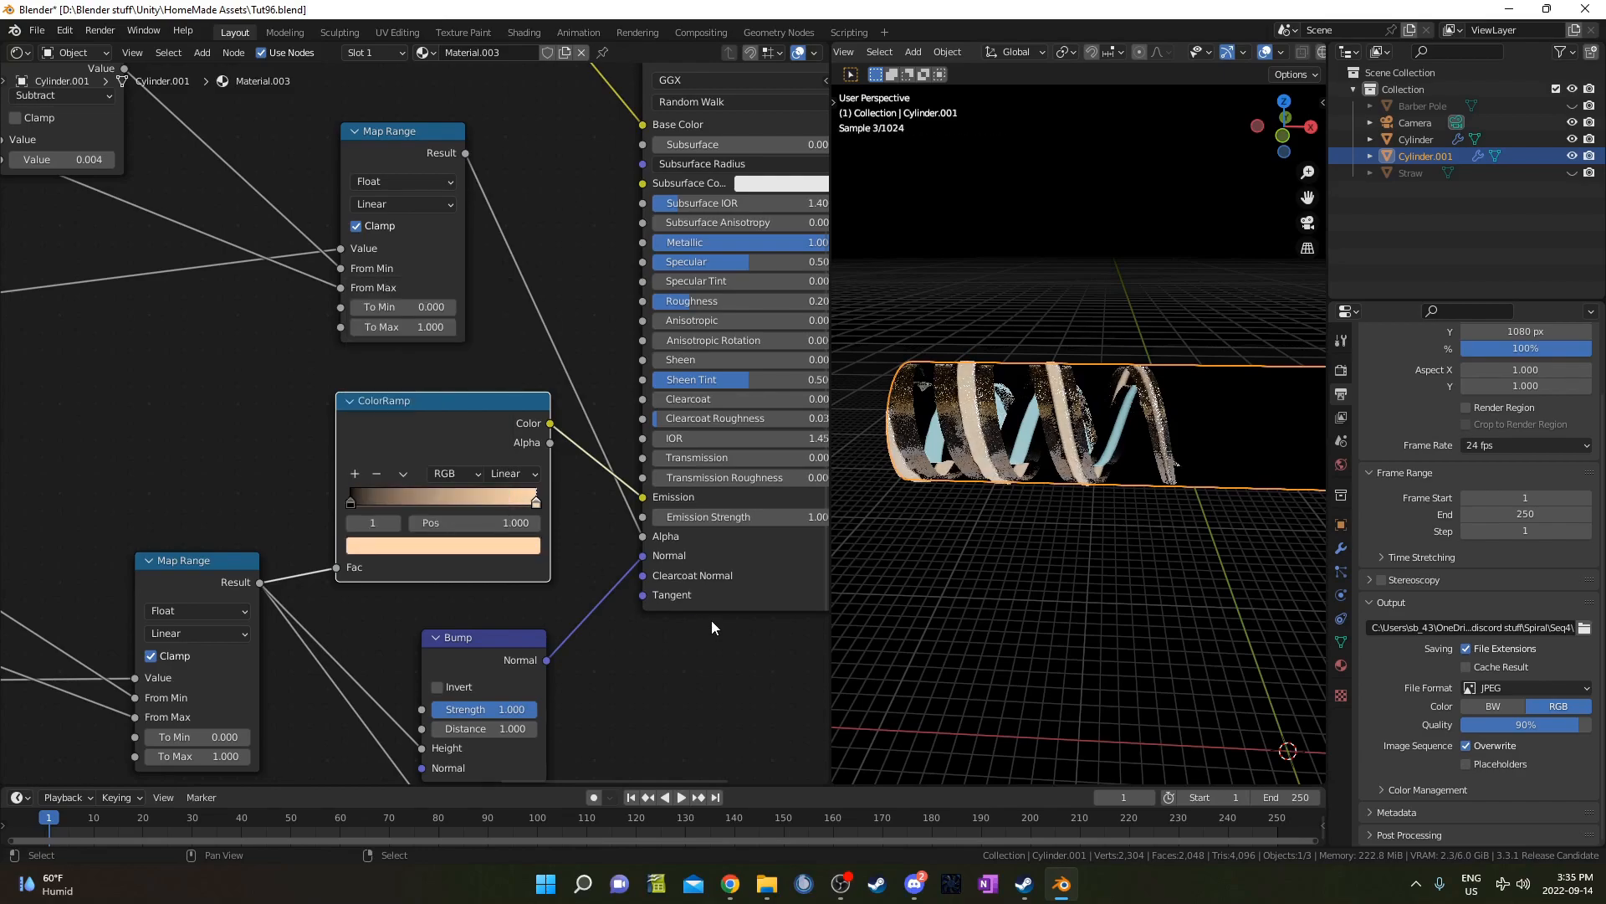
- Try different Emission Strength values on the outer material's Principled BSDF, undoing each change
{"action": "middle_click_drag", "start_coordinate": [714, 626], "coordinate": [481, 529]}
{"action": "left_click_drag", "start_coordinate": [514, 421], "coordinate": [553, 421]}
{"action": "key", "text": "ctrl+z"}
{"action": "middle_click_drag", "start_coordinate": [520, 545], "coordinate": [595, 593]}
{"action": "scroll", "coordinate": [595, 599], "scroll_direction": "down", "scroll_amount": 2}
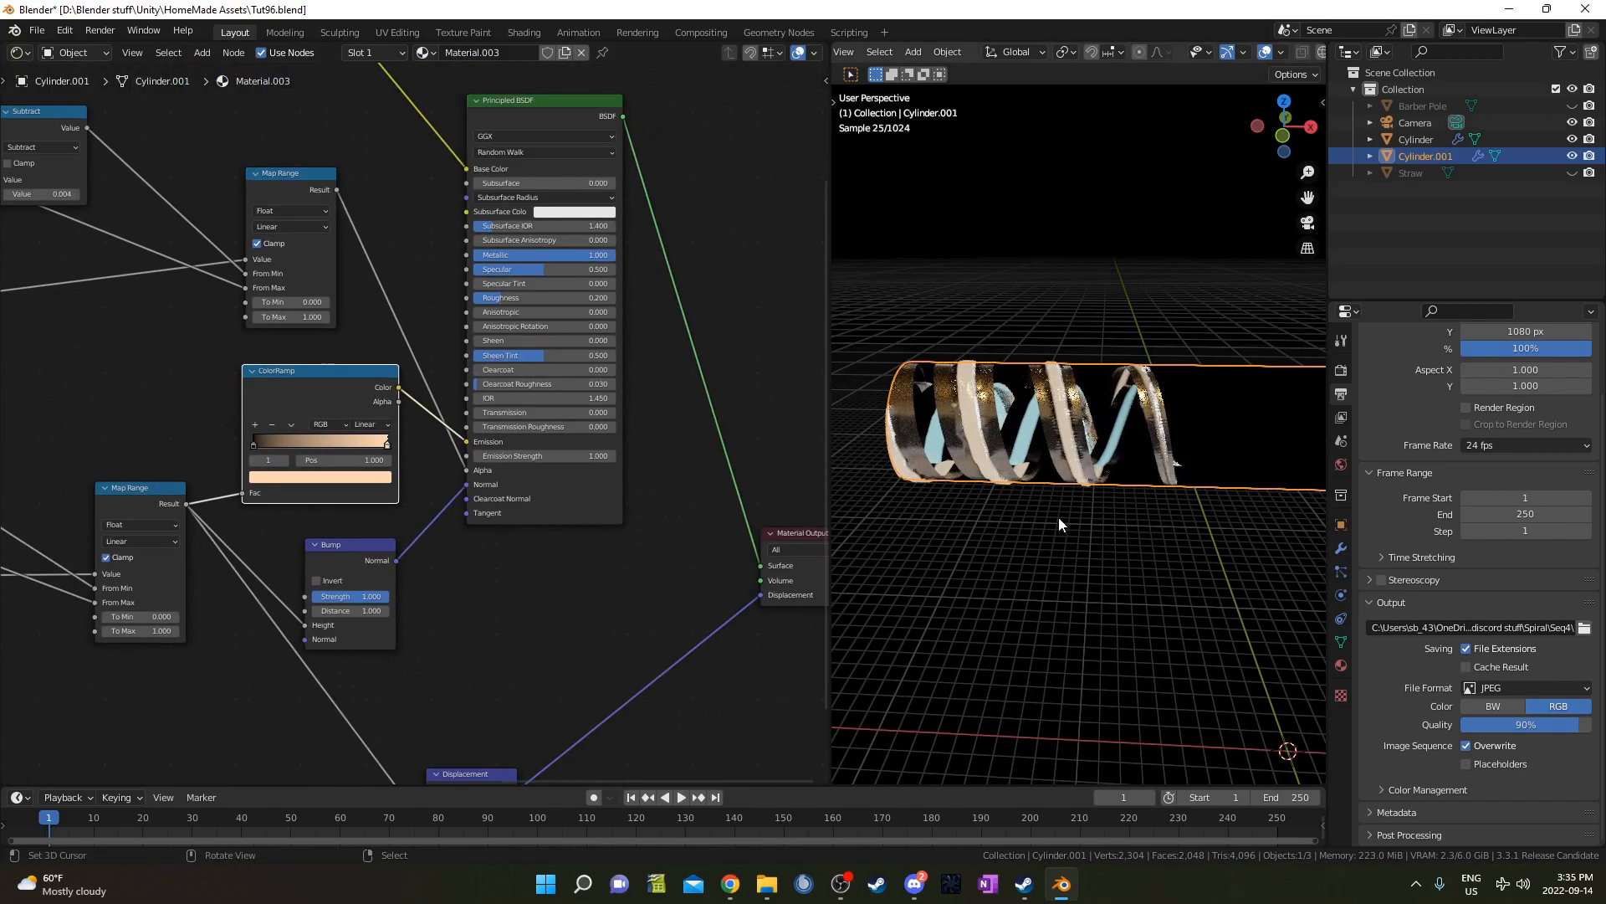
{"action": "middle_click_drag", "start_coordinate": [1084, 548], "coordinate": [1011, 519]}
{"action": "scroll", "coordinate": [1091, 499], "scroll_direction": "up", "scroll_amount": 2}
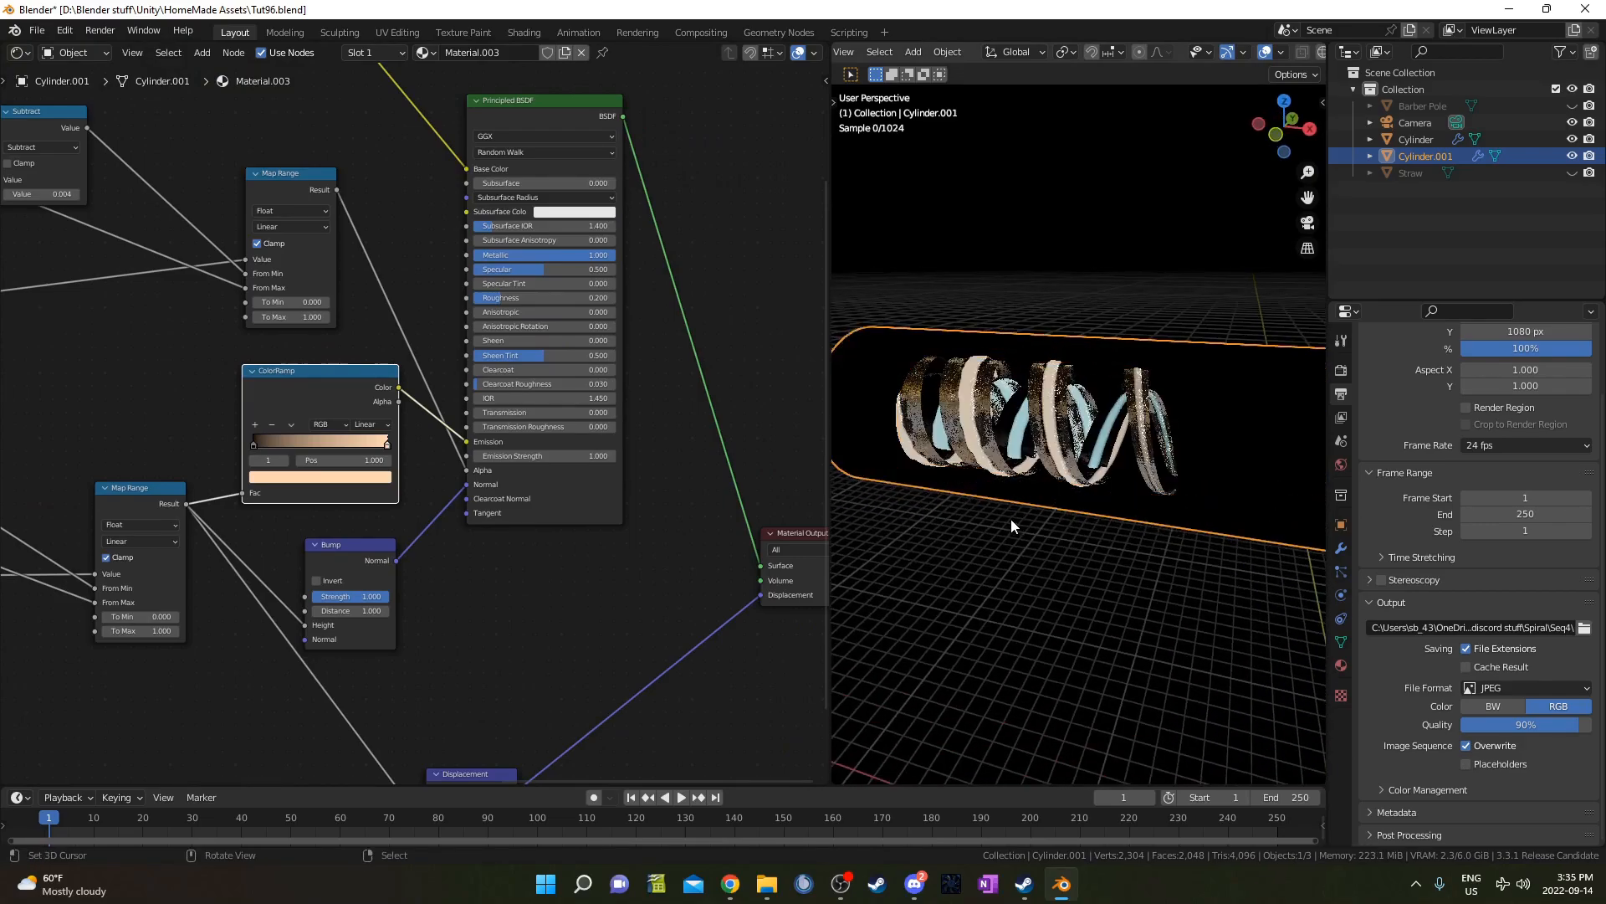
{"action": "scroll", "coordinate": [1011, 519], "scroll_direction": "up", "scroll_amount": 1}
{"action": "scroll", "coordinate": [317, 541], "scroll_direction": "down", "scroll_amount": 3}
{"action": "middle_click_drag", "start_coordinate": [496, 364], "coordinate": [514, 438]}
{"action": "scroll", "coordinate": [437, 553], "scroll_direction": "down", "scroll_amount": 1}
{"action": "middle_click_drag", "start_coordinate": [436, 554], "coordinate": [489, 467]}
{"action": "left_click_drag", "start_coordinate": [524, 427], "coordinate": [463, 434]}
{"action": "middle_click_drag", "start_coordinate": [1031, 422], "coordinate": [1040, 410]}
{"action": "scroll", "coordinate": [1040, 410], "scroll_direction": "up", "scroll_amount": 1}
{"action": "scroll", "coordinate": [1040, 410], "scroll_direction": "down", "scroll_amount": 3}
{"action": "key", "text": "ctrl+z"}
{"action": "scroll", "coordinate": [351, 368], "scroll_direction": "down", "scroll_amount": 4}
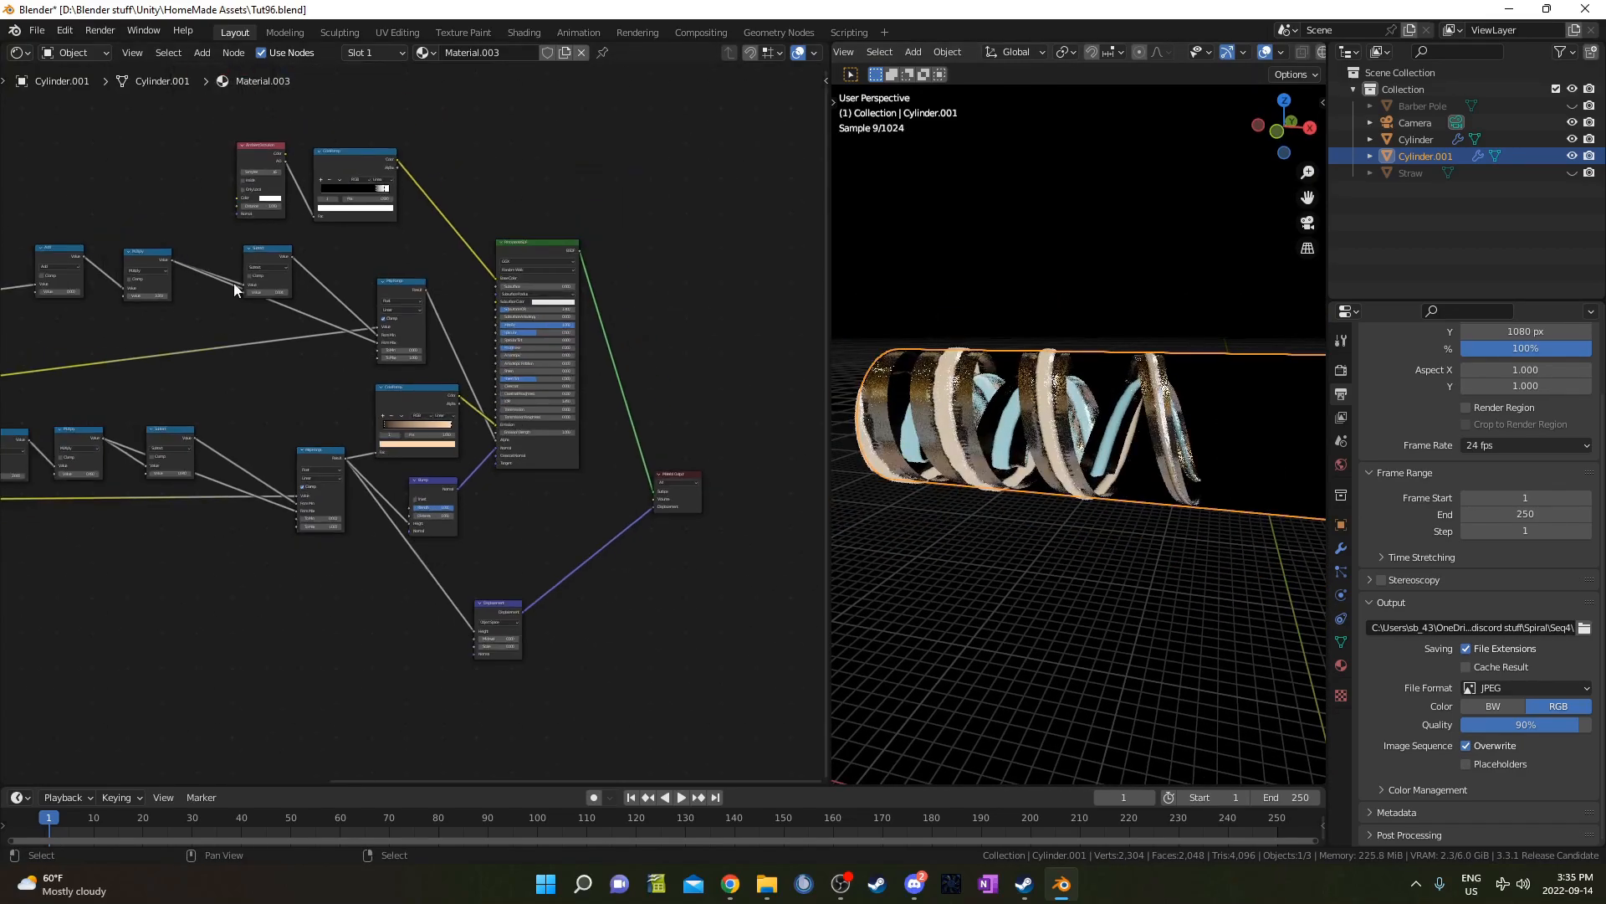
- Try a value of 0.300 on the Multiply node fed by Separate XYZ in the outer material, and undo it
{"action": "middle_click_drag", "start_coordinate": [234, 303], "coordinate": [435, 410]}
{"action": "scroll", "coordinate": [435, 410], "scroll_direction": "up", "scroll_amount": 7}
{"action": "scroll", "coordinate": [378, 484], "scroll_direction": "up", "scroll_amount": 3}
{"action": "middle_click_drag", "start_coordinate": [229, 452], "coordinate": [665, 450]}
{"action": "scroll", "coordinate": [269, 407], "scroll_direction": "down", "scroll_amount": 4}
{"action": "mouse_move", "coordinate": [348, 428]}
{"action": "left_mouse_down"}
{"action": "mouse_move", "coordinate": [397, 429]}
{"action": "mouse_move", "coordinate": [330, 428]}
{"action": "left_mouse_up"}
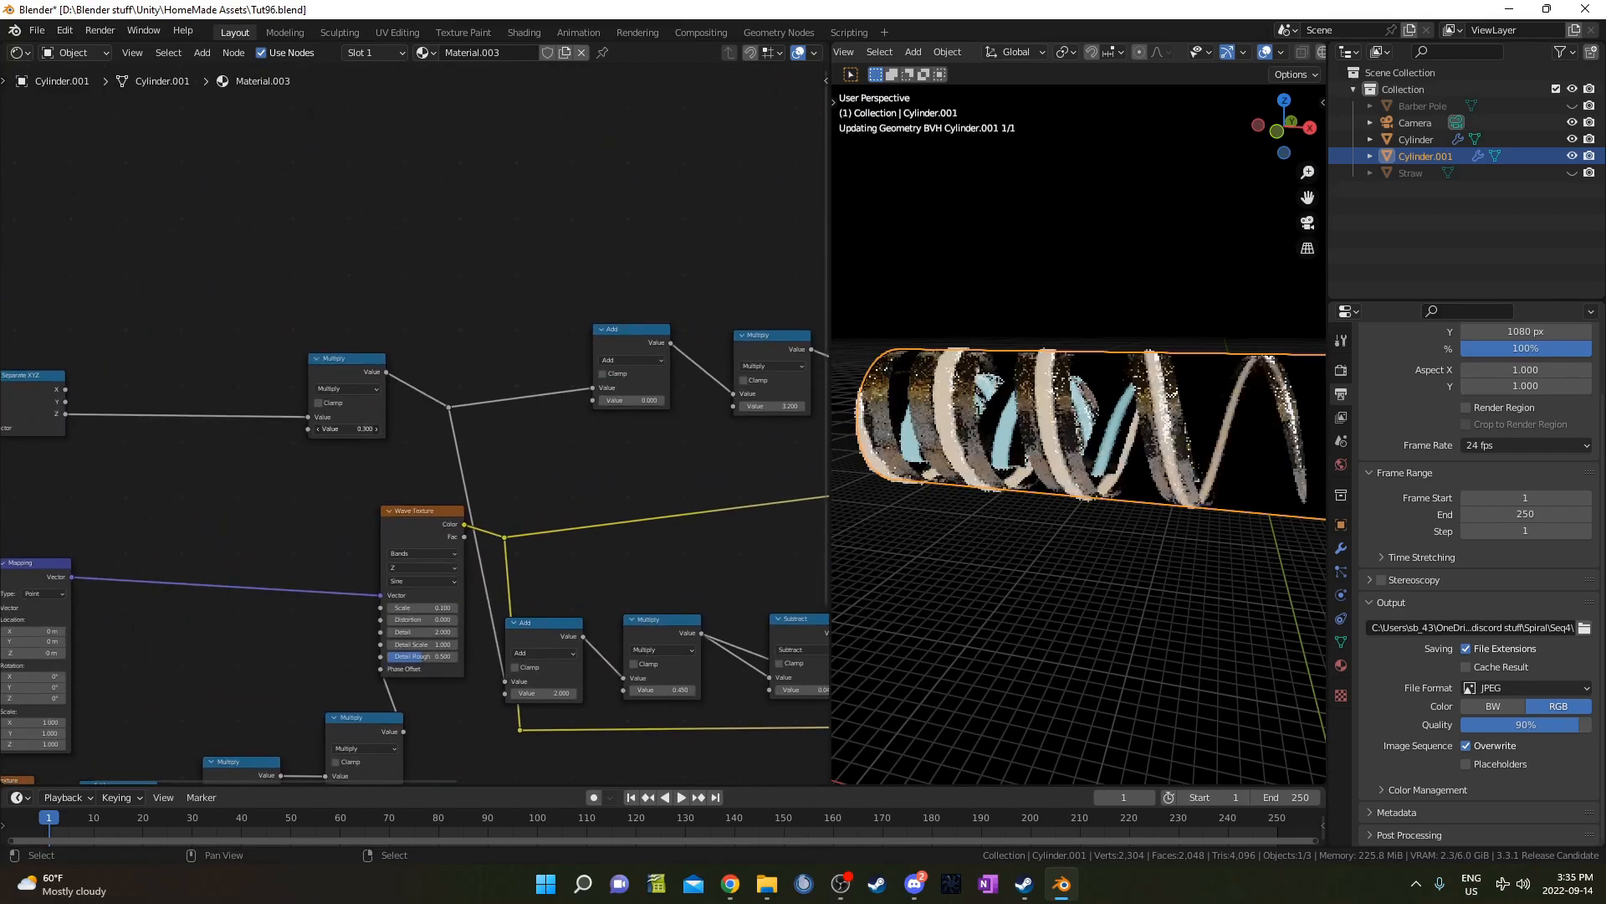
{"action": "key", "text": "ctrl+z"}
{"action": "scroll", "coordinate": [544, 466], "scroll_direction": "down", "scroll_amount": 1}
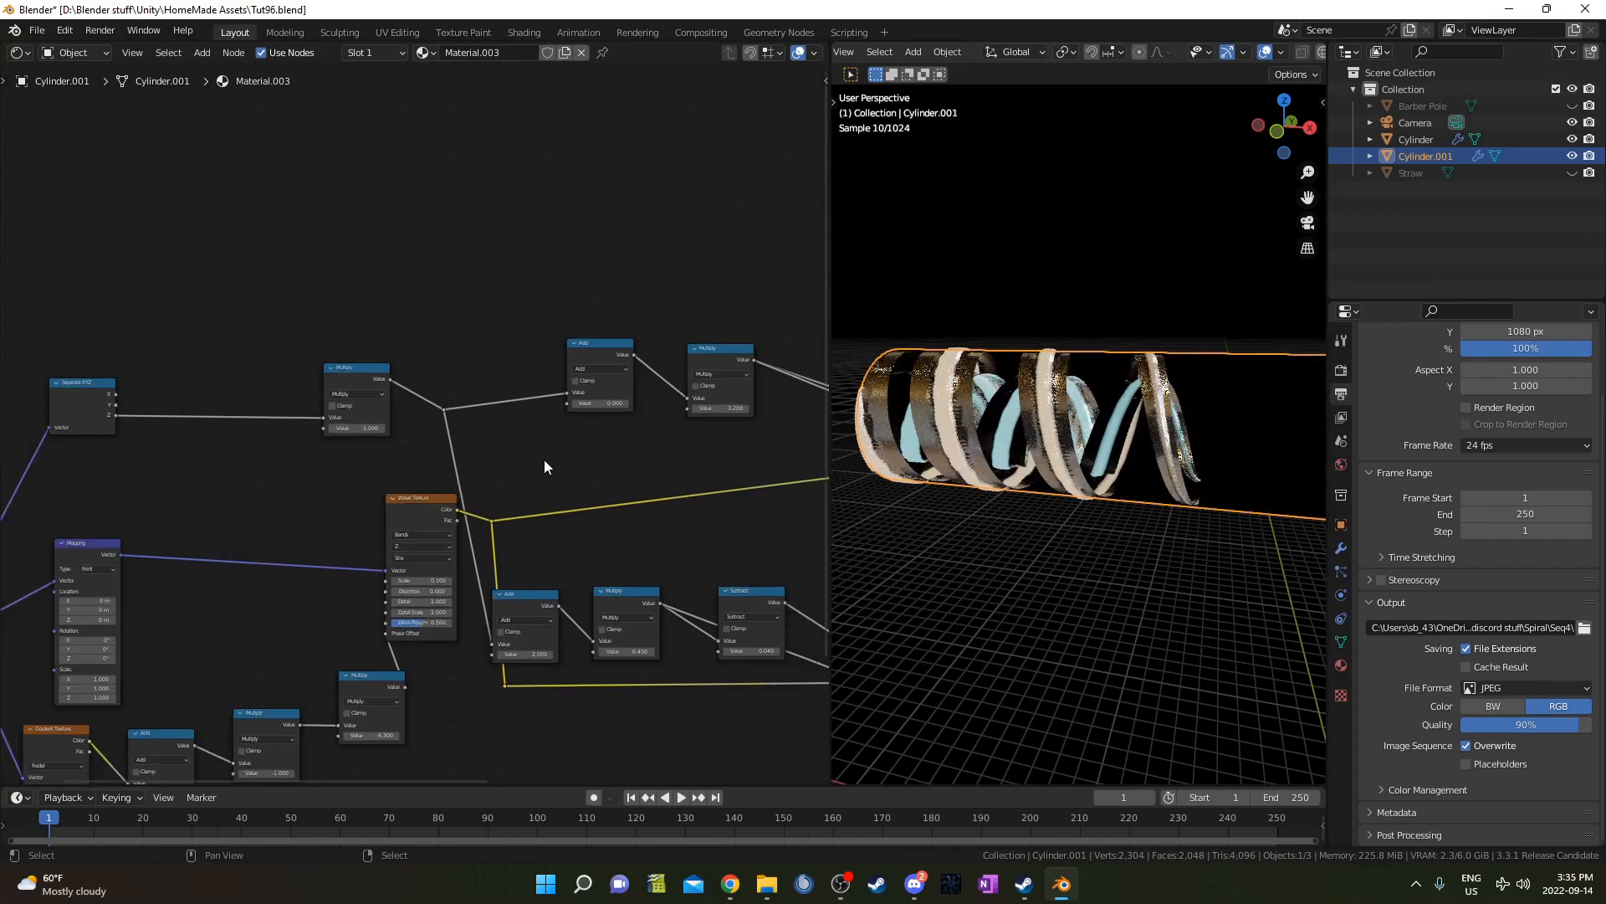
{"action": "scroll", "coordinate": [546, 462], "scroll_direction": "down", "scroll_amount": 1}
{"action": "middle_click_drag", "start_coordinate": [636, 468], "coordinate": [474, 376]}
{"action": "scroll", "coordinate": [1109, 480], "scroll_direction": "down", "scroll_amount": 4}
{"action": "middle_click_drag", "start_coordinate": [1109, 480], "coordinate": [999, 477]}
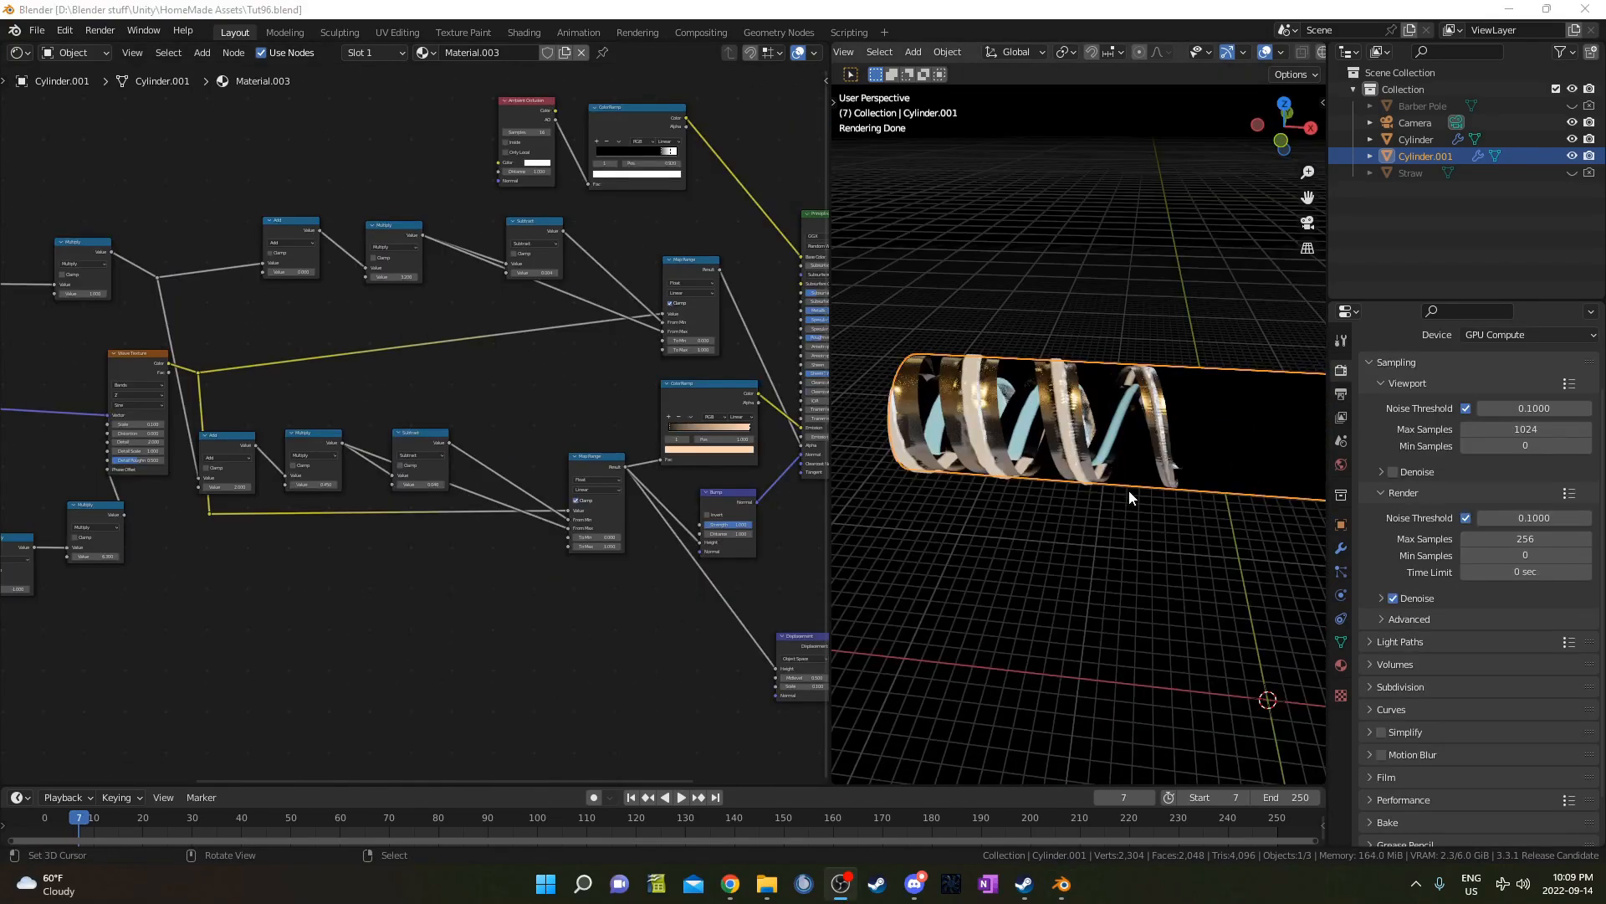
{"action": "middle_click_drag", "start_coordinate": [1153, 503], "coordinate": [1197, 393]}
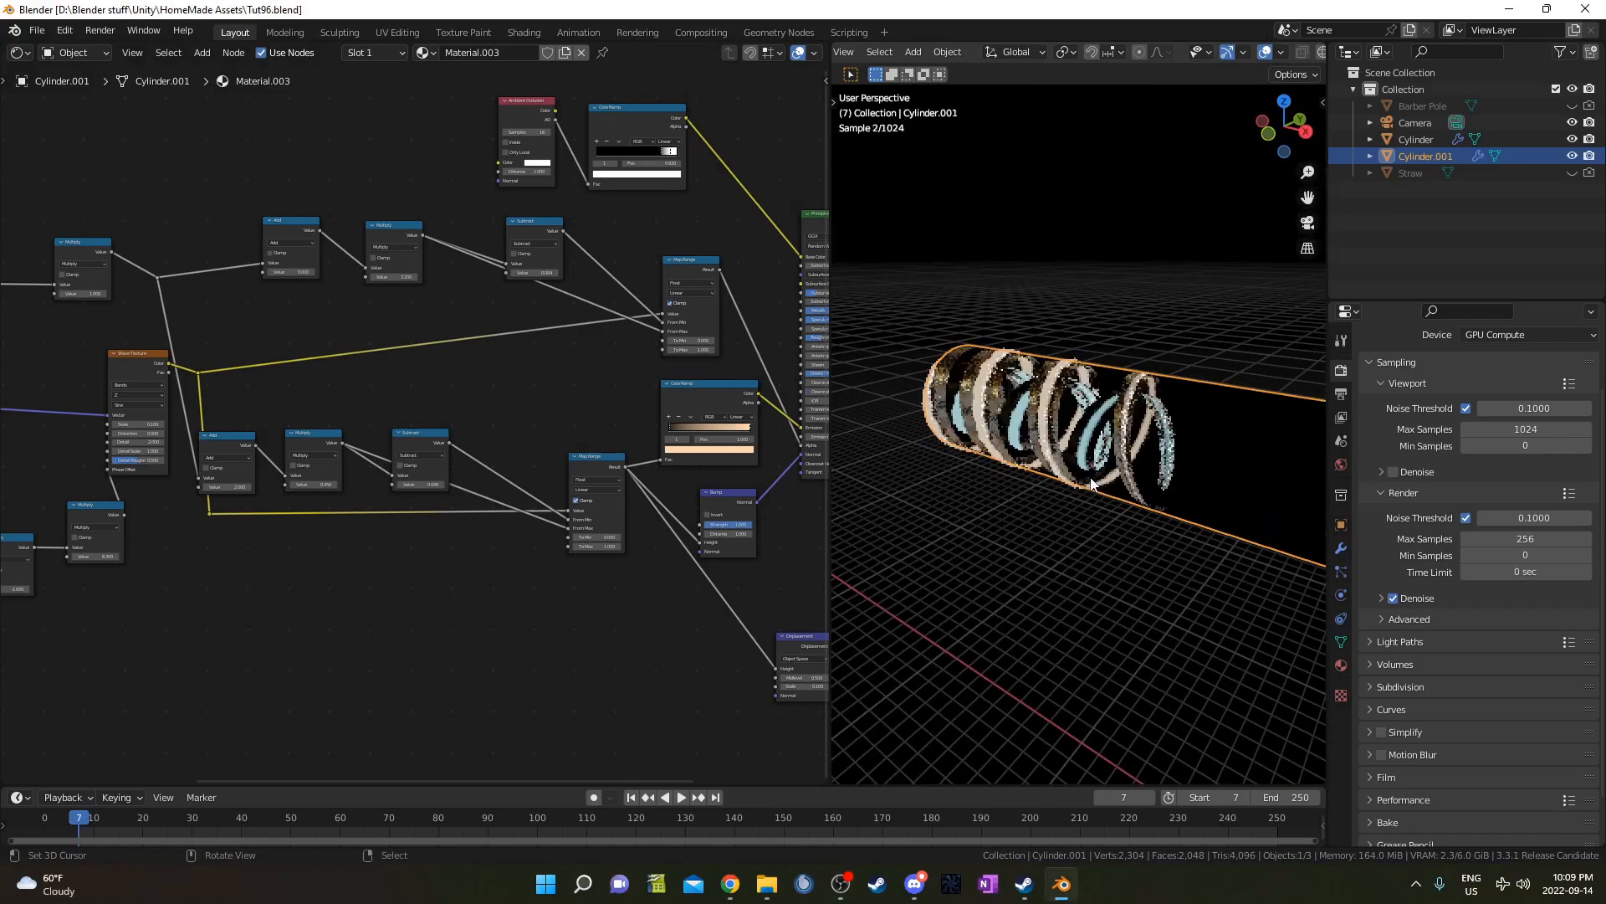
- Disconnect the ColorRamp from the Emission input in the inner cylinder's material
{"action": "left_click", "coordinate": [1414, 139]}
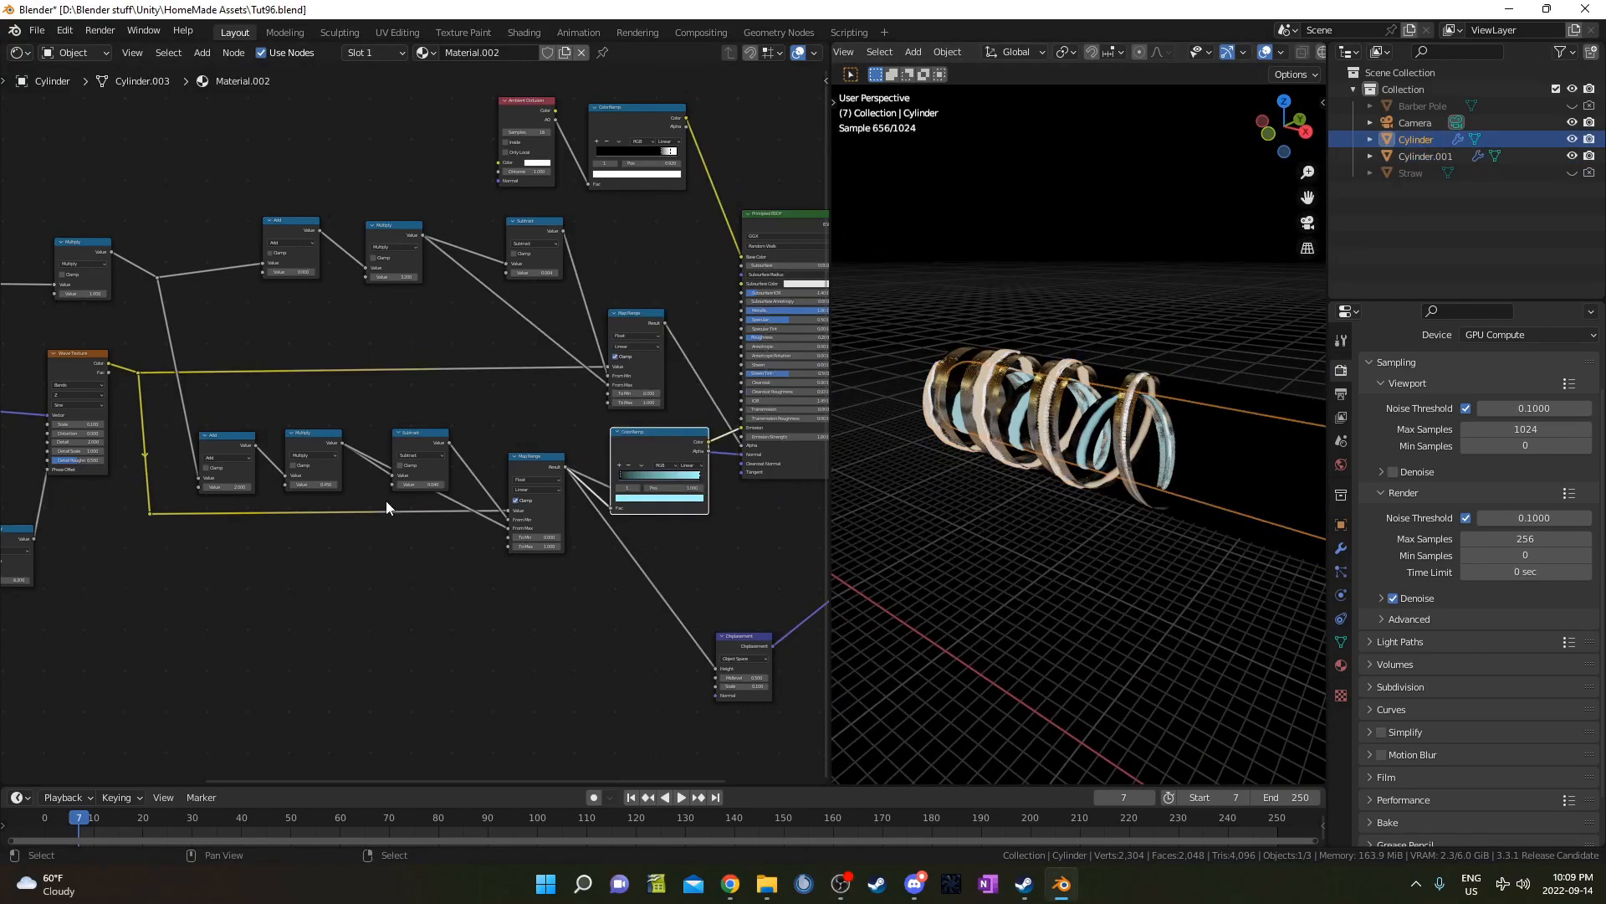
{"action": "middle_click_drag", "start_coordinate": [658, 480], "coordinate": [485, 417]}
{"action": "scroll", "coordinate": [561, 433], "scroll_direction": "up", "scroll_amount": 4}
{"action": "scroll", "coordinate": [579, 439], "scroll_direction": "down", "scroll_amount": 1}
{"action": "left_click_drag", "start_coordinate": [607, 346], "coordinate": [560, 330]}
- Remove the Subdivision modifier from the inner cylinder
{"action": "scroll", "coordinate": [573, 551], "scroll_direction": "up", "scroll_amount": 2}
{"action": "middle_click_drag", "start_coordinate": [479, 515], "coordinate": [480, 331]}
{"action": "scroll", "coordinate": [1028, 530], "scroll_direction": "up", "scroll_amount": 4}
{"action": "scroll", "coordinate": [1031, 535], "scroll_direction": "down", "scroll_amount": 2}
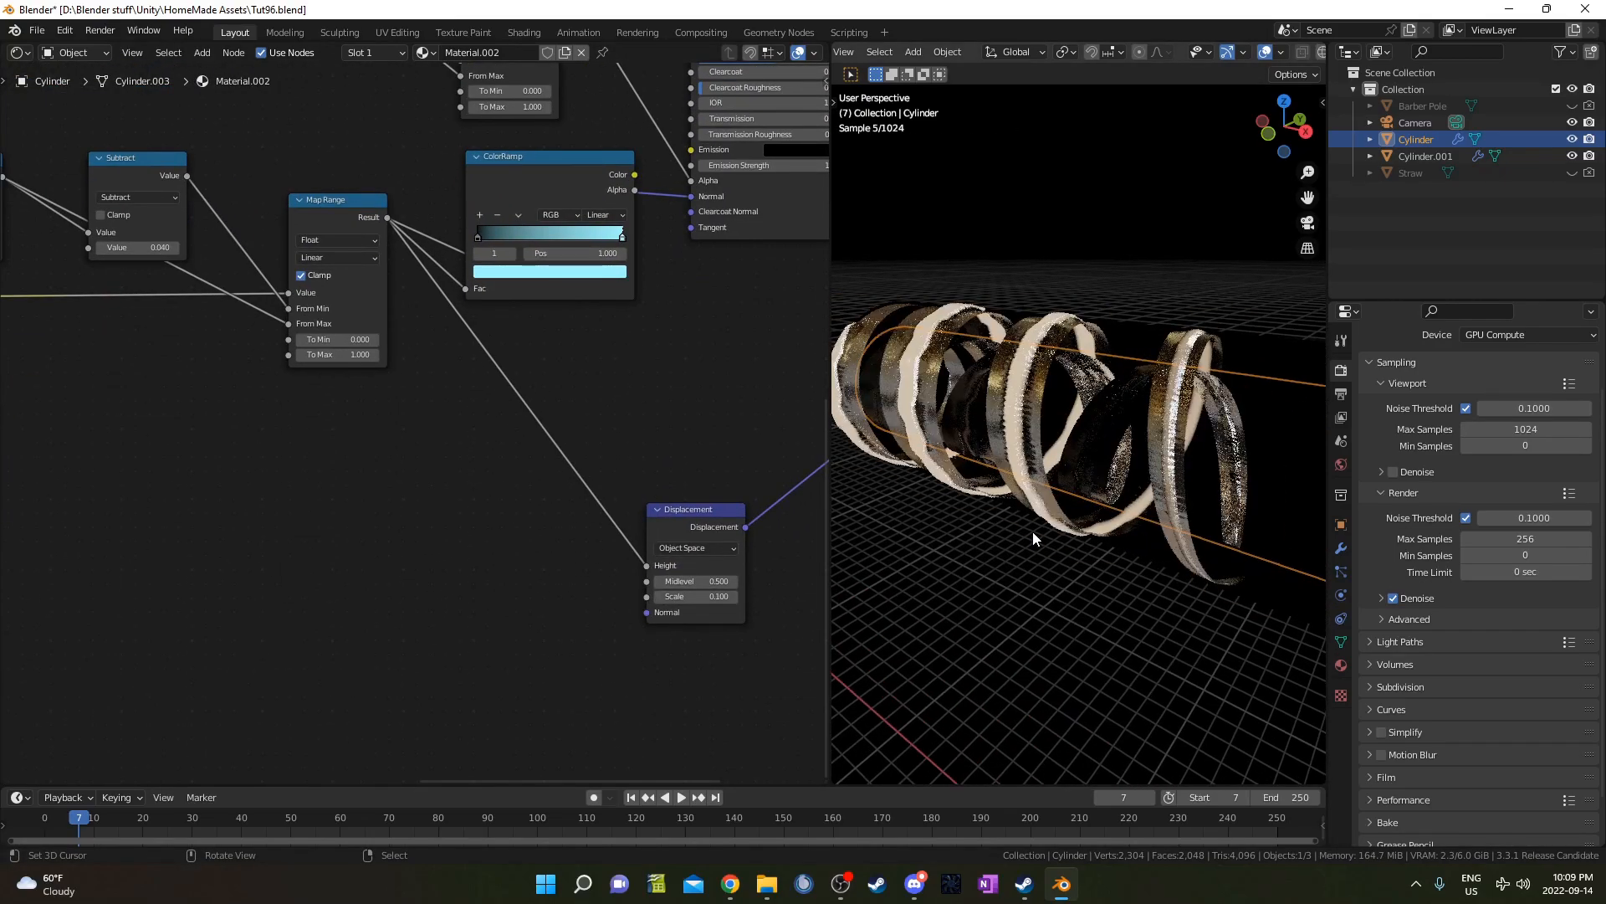
{"action": "left_click", "coordinate": [1342, 548]}
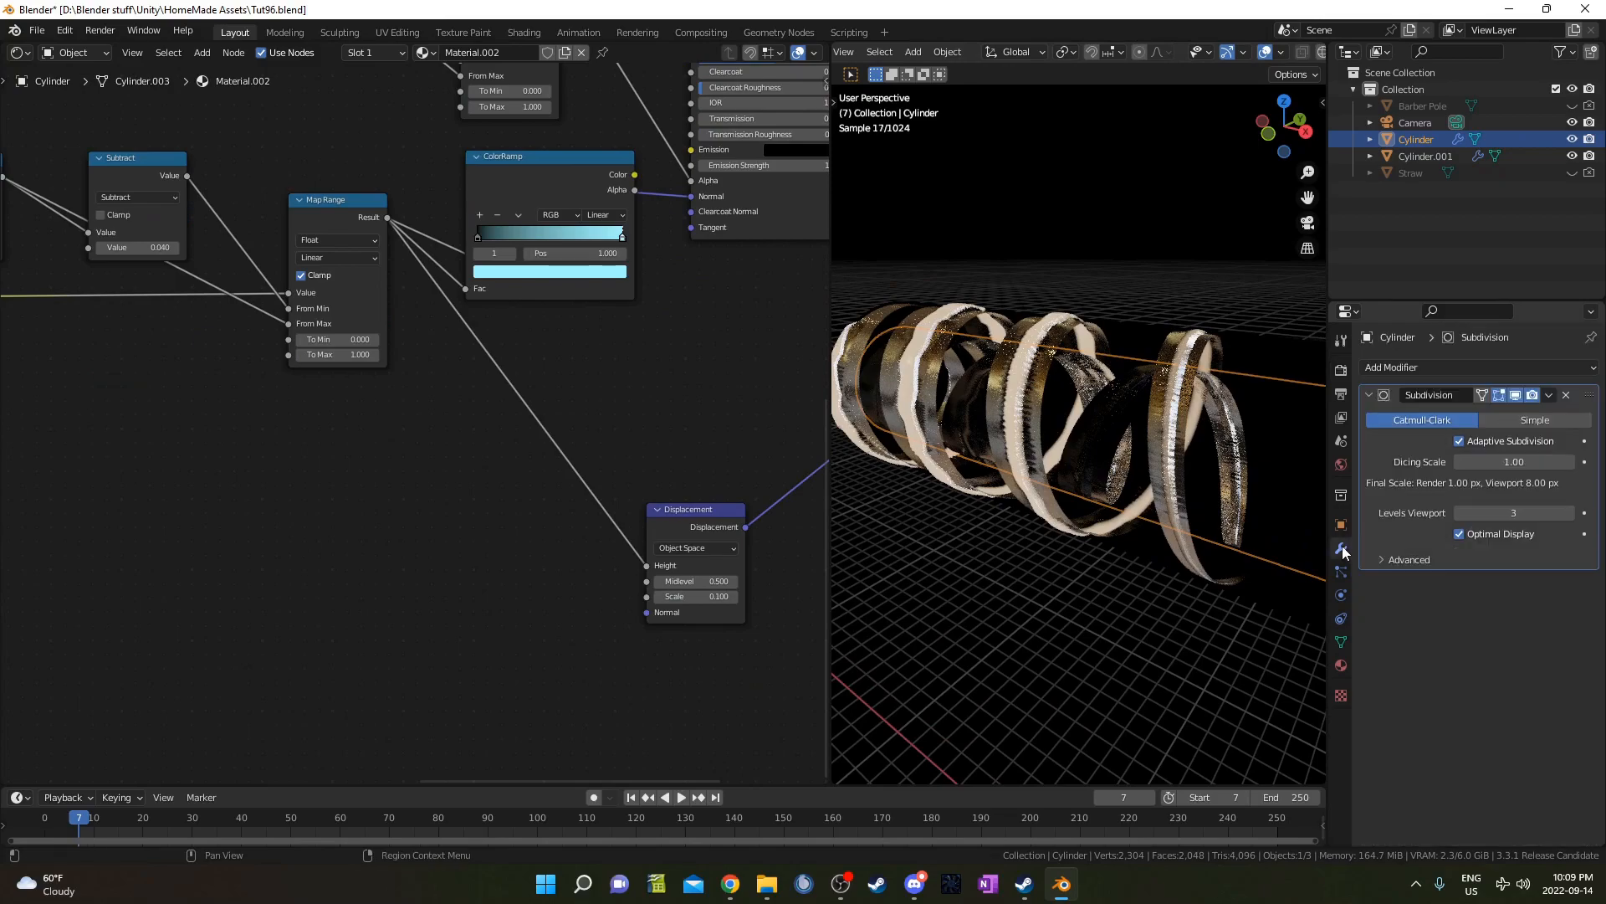
{"action": "left_click", "coordinate": [1566, 395]}
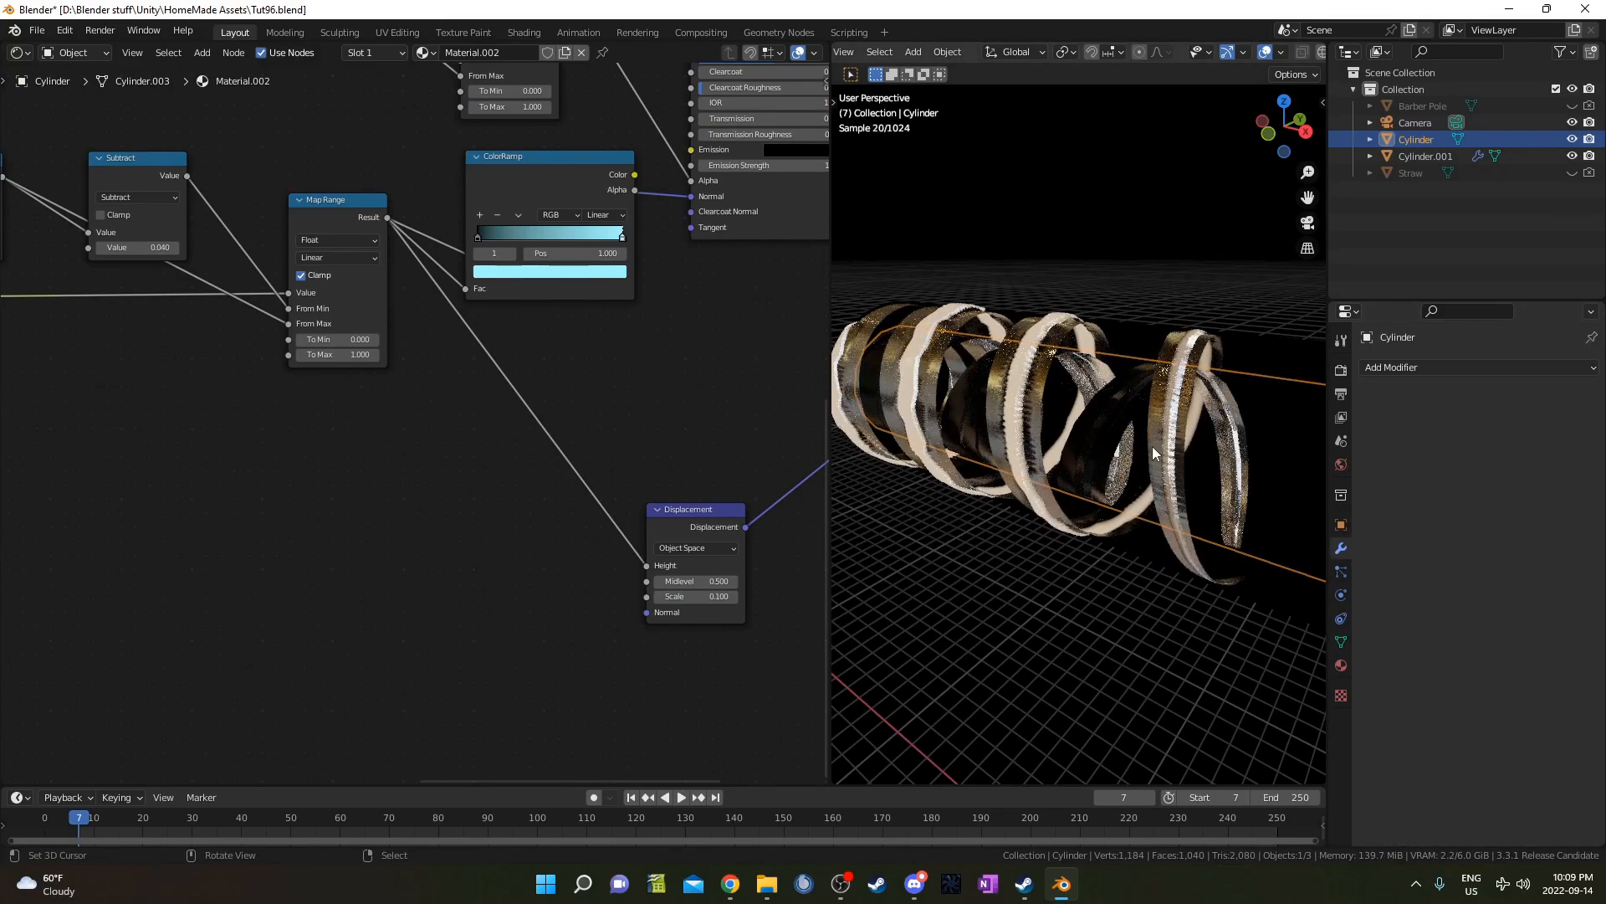
- Delete the Displacement node from the inner cylinder's material
{"action": "scroll", "coordinate": [585, 470], "scroll_direction": "down", "scroll_amount": 3}
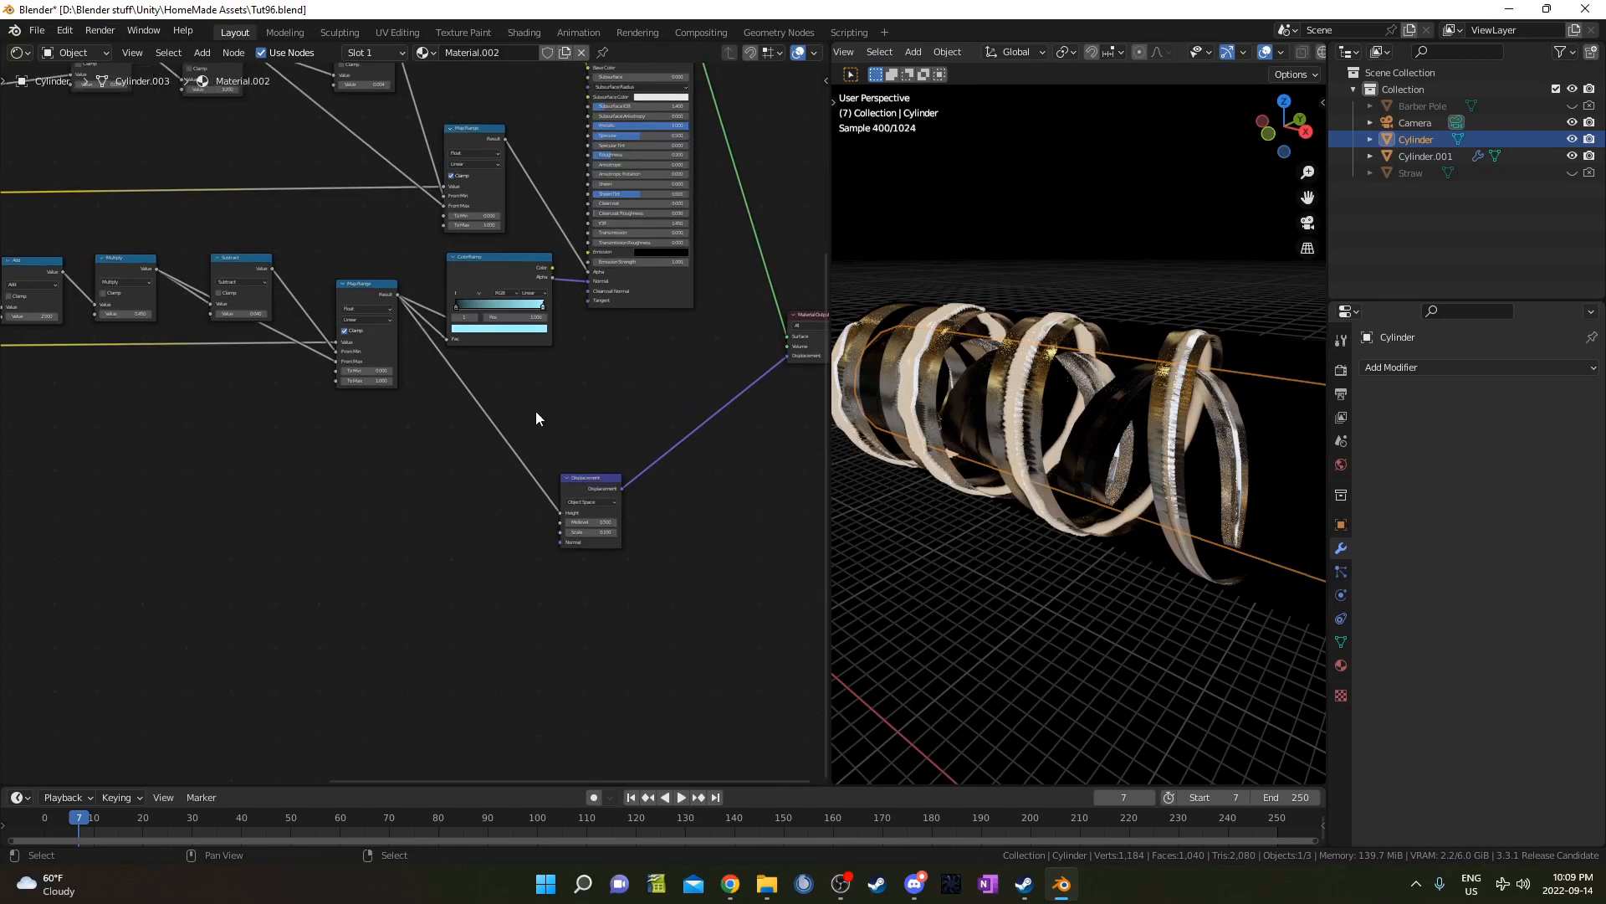
{"action": "left_click", "coordinate": [602, 491]}
{"action": "key", "text": "Delete"}
{"action": "scroll", "coordinate": [581, 609], "scroll_direction": "up", "scroll_amount": 3}
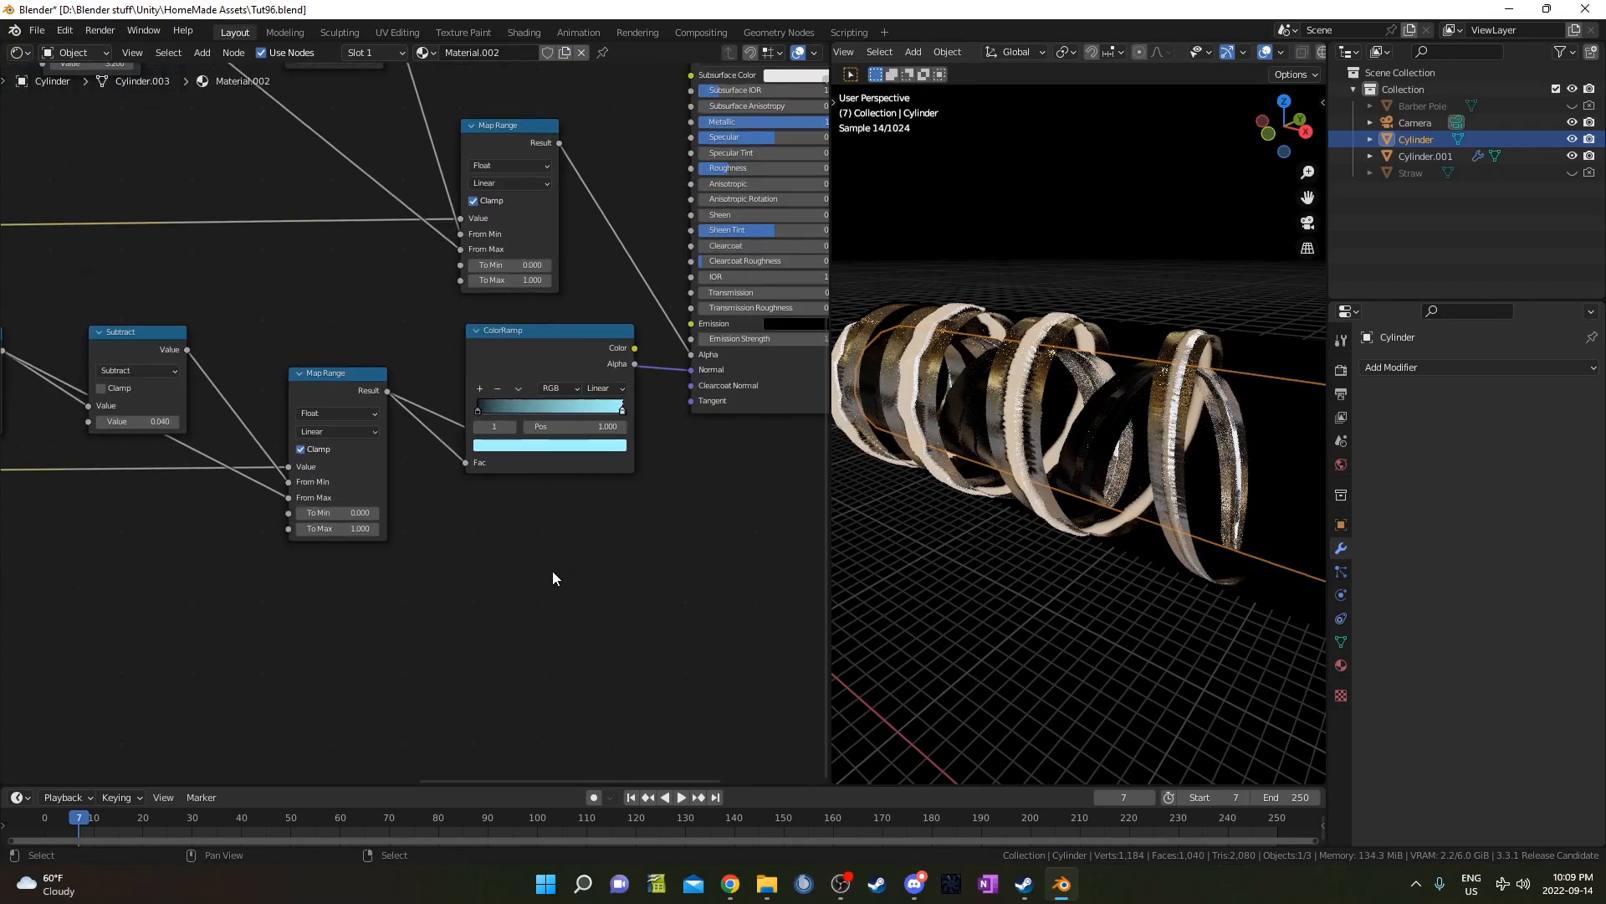
- Move the cyan ColorRamp off the Bump node in the inner material and delete it
{"action": "left_click_drag", "start_coordinate": [535, 361], "coordinate": [569, 523]}
{"action": "scroll", "coordinate": [621, 533], "scroll_direction": "down", "scroll_amount": 2}
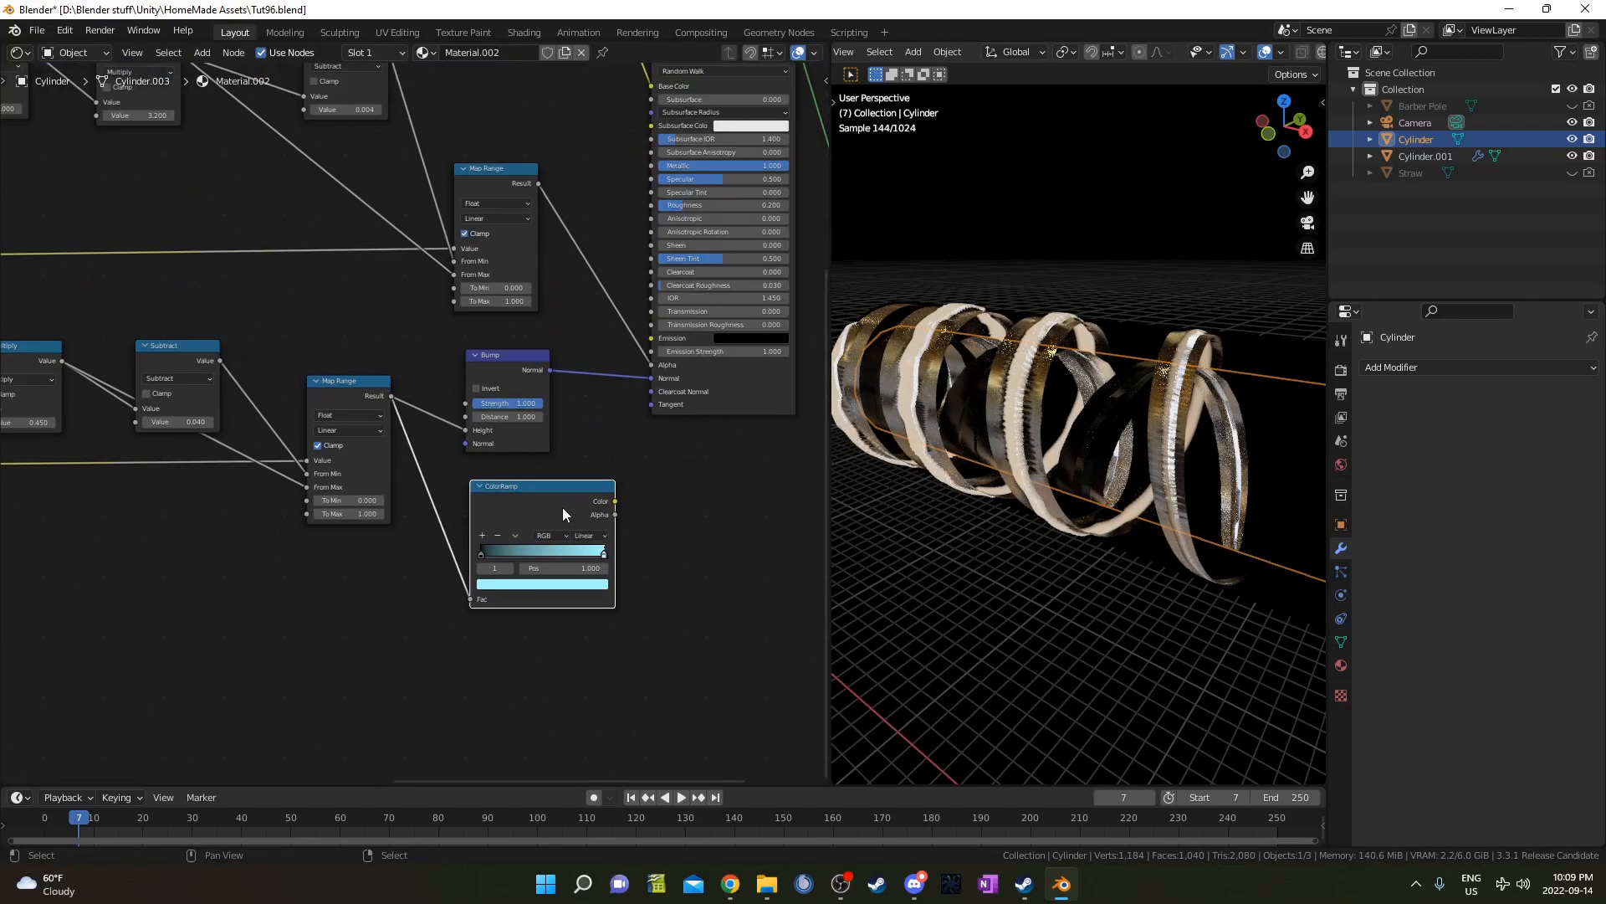
{"action": "key", "text": "Delete"}
{"action": "scroll", "coordinate": [495, 564], "scroll_direction": "down", "scroll_amount": 2}
{"action": "middle_click_drag", "start_coordinate": [468, 548], "coordinate": [559, 572]}
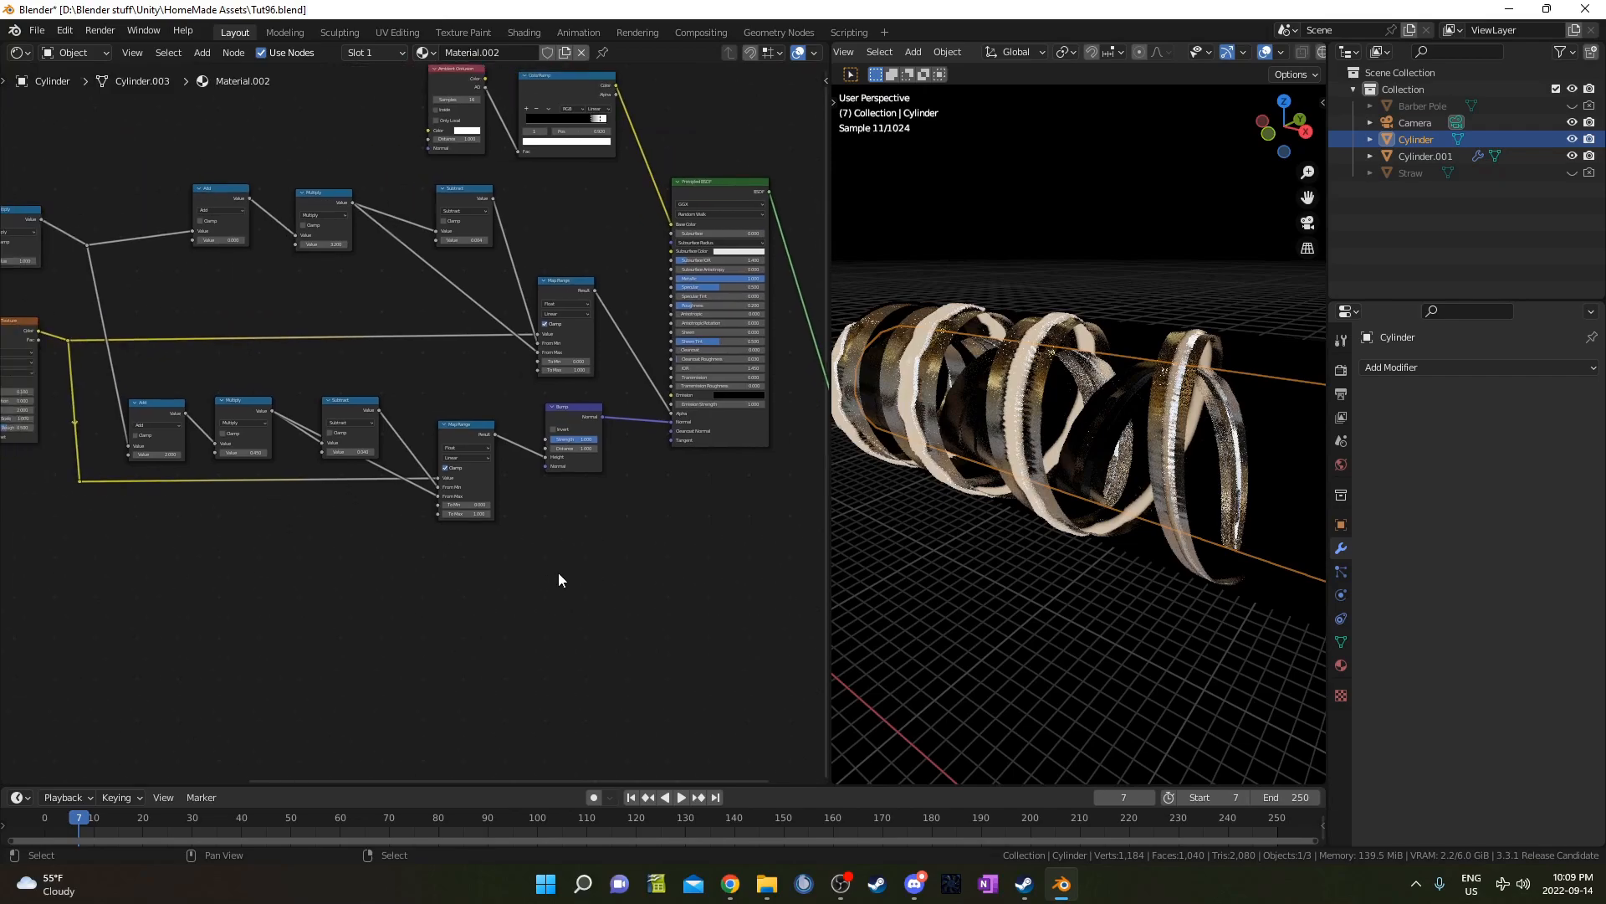
- Detach the pale orange ColorRamp from its links in the outer cylinder's material and place it below the Map Range node
{"action": "left_click", "coordinate": [1434, 159]}
{"action": "scroll", "coordinate": [402, 468], "scroll_direction": "down", "scroll_amount": 3}
{"action": "middle_click_drag", "start_coordinate": [192, 556], "coordinate": [506, 559]}
{"action": "scroll", "coordinate": [491, 564], "scroll_direction": "up", "scroll_amount": 3}
{"action": "middle_click_drag", "start_coordinate": [584, 523], "coordinate": [76, 392]}
{"action": "left_click_drag", "start_coordinate": [626, 263], "coordinate": [412, 445]}
{"action": "left_click", "coordinate": [514, 233]}
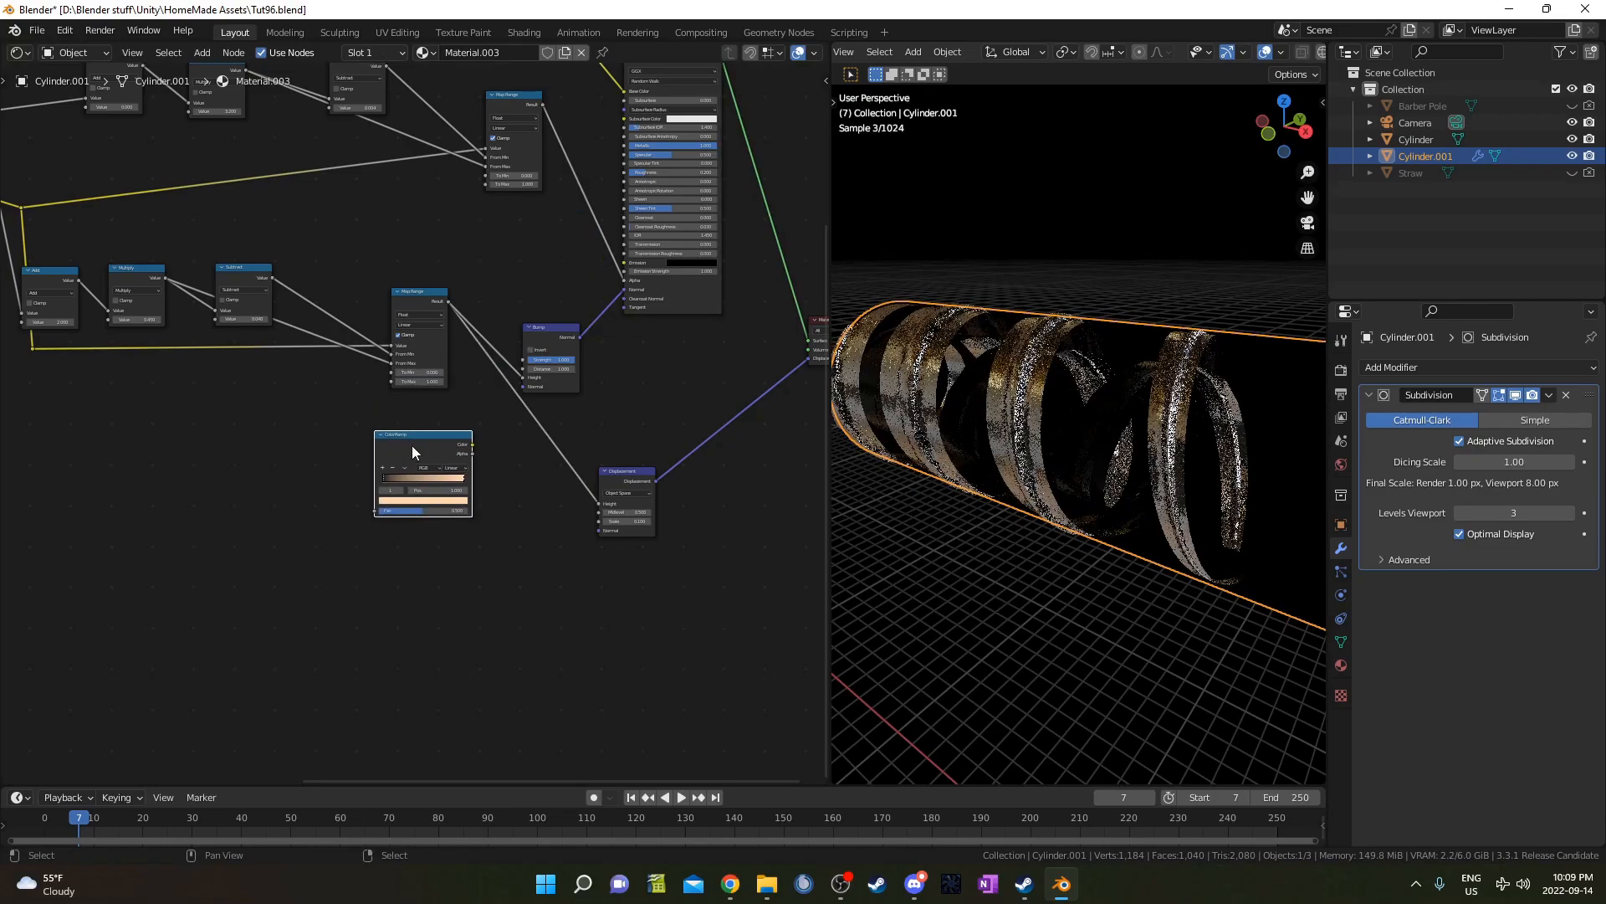
{"action": "scroll", "coordinate": [401, 477], "scroll_direction": "up", "scroll_amount": 2}
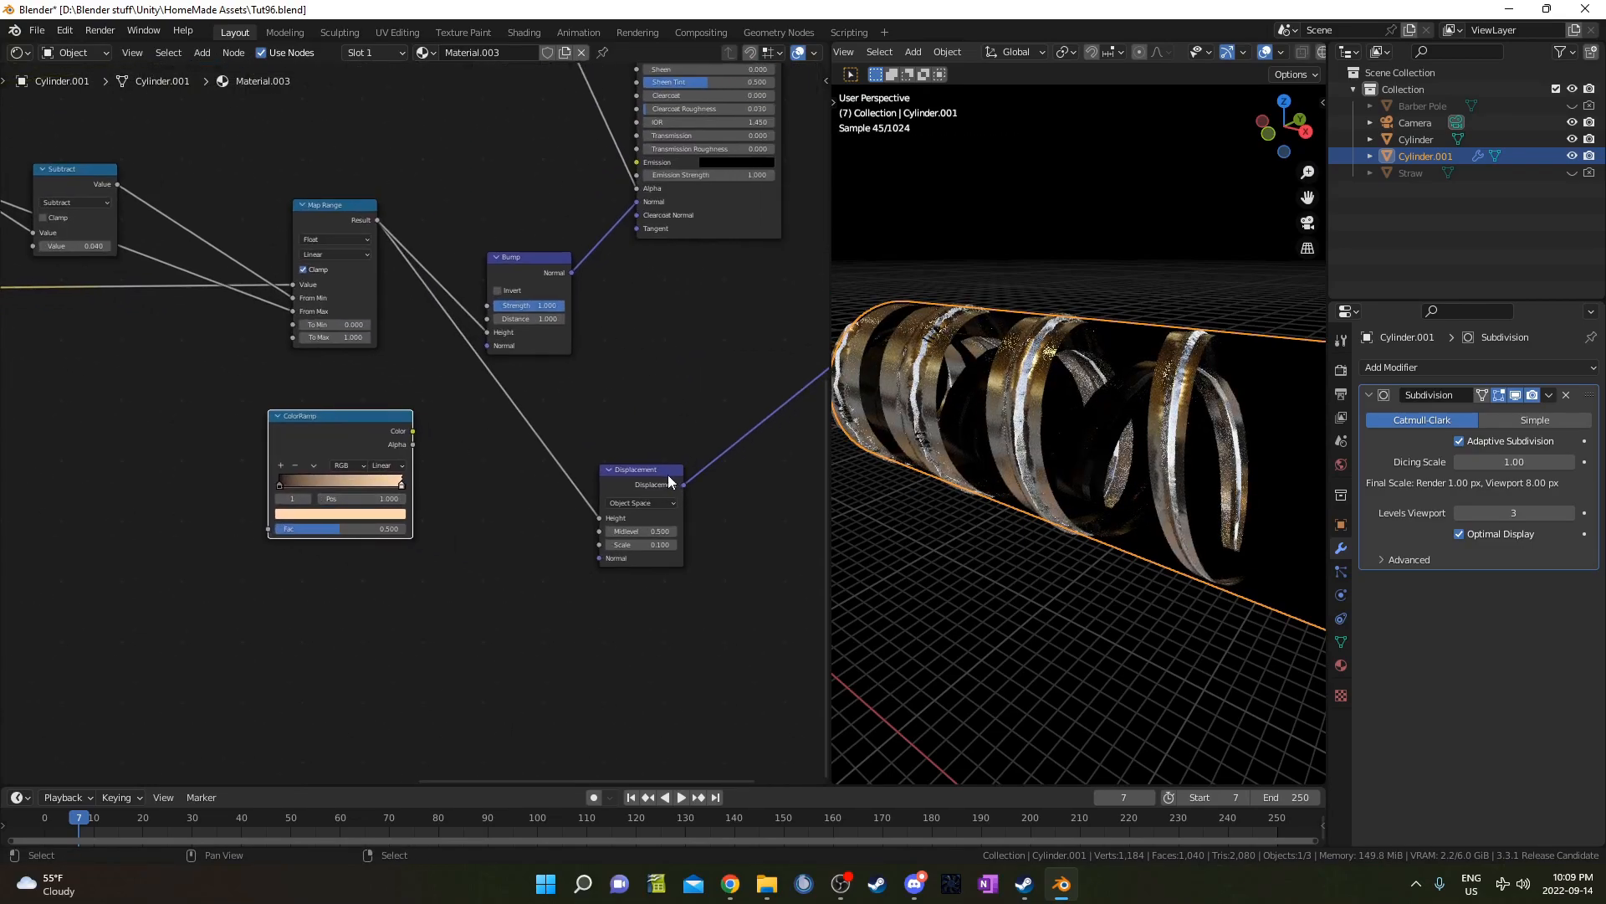
- Set the outer cylinder's Displacement scale to 0.1 and the Bump strength to 0.2 in both cylinders' materials
{"action": "left_click_drag", "start_coordinate": [668, 474], "coordinate": [644, 477]}
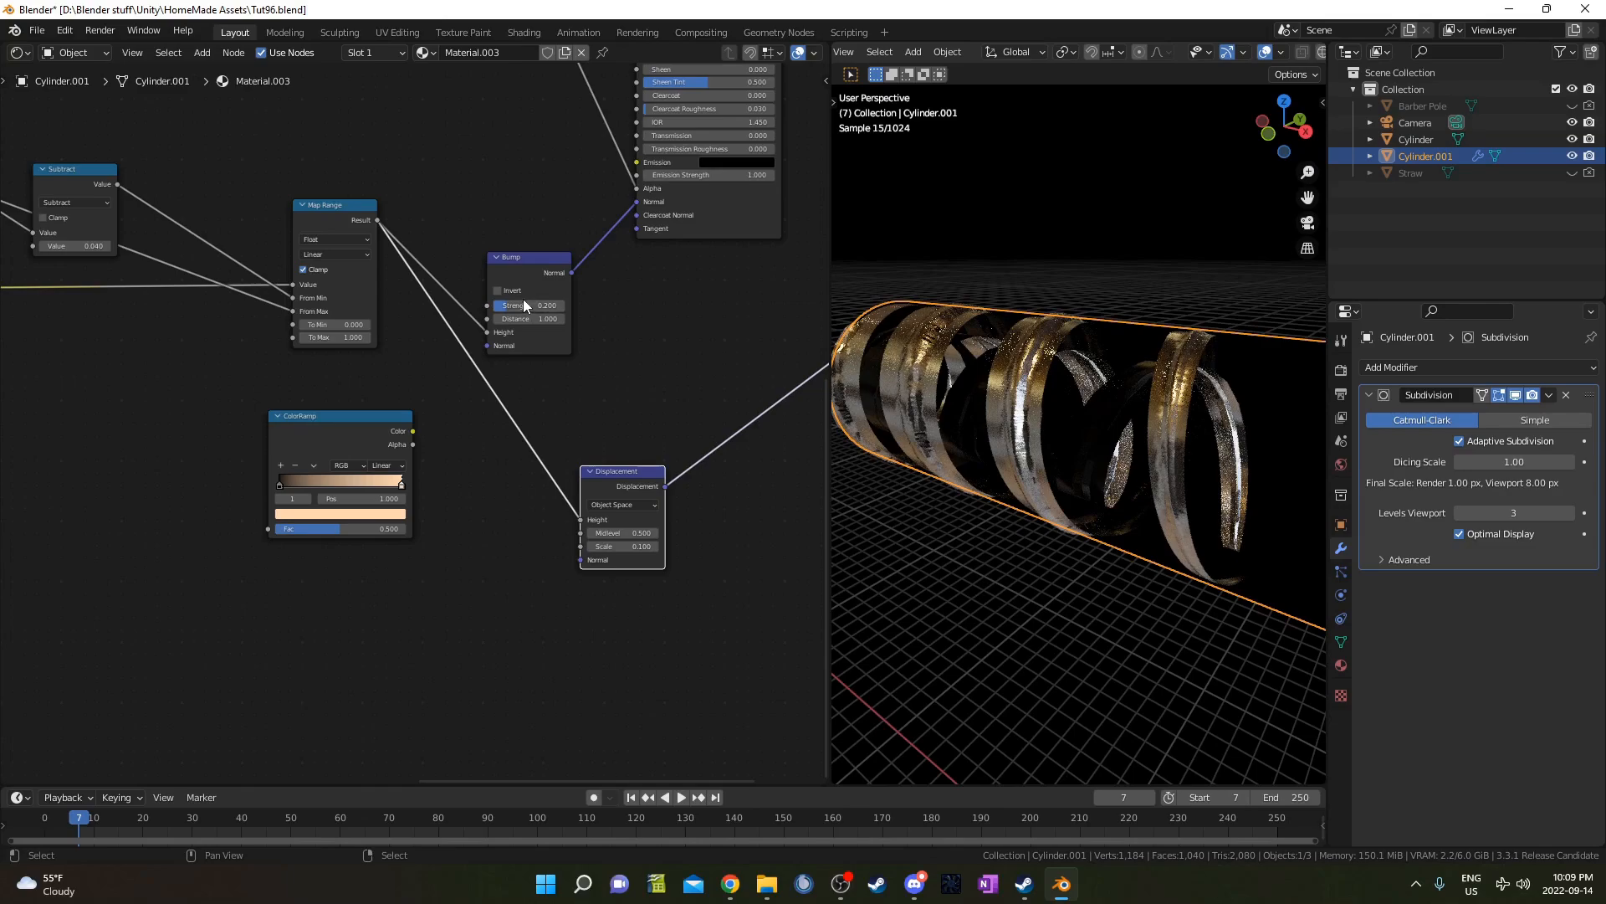
{"action": "left_click", "coordinate": [1422, 140]}
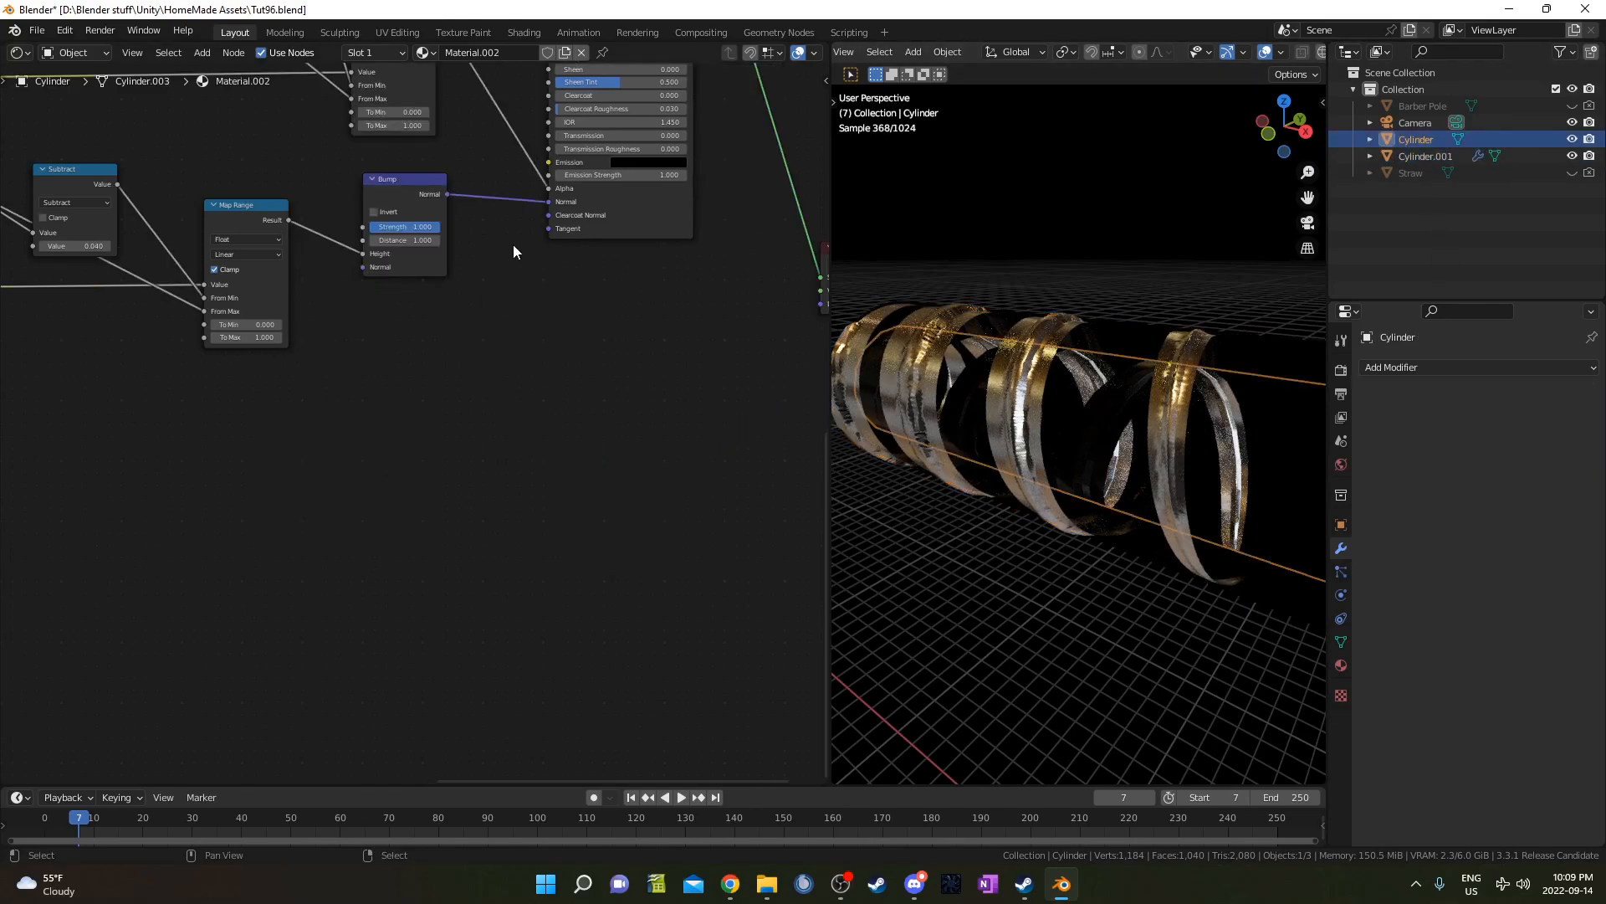
{"action": "scroll", "coordinate": [529, 358], "scroll_direction": "up", "scroll_amount": 2}
{"action": "left_click", "coordinate": [507, 339]}
{"action": "type", "text": ".2"}
{"action": "key", "text": "Return"}
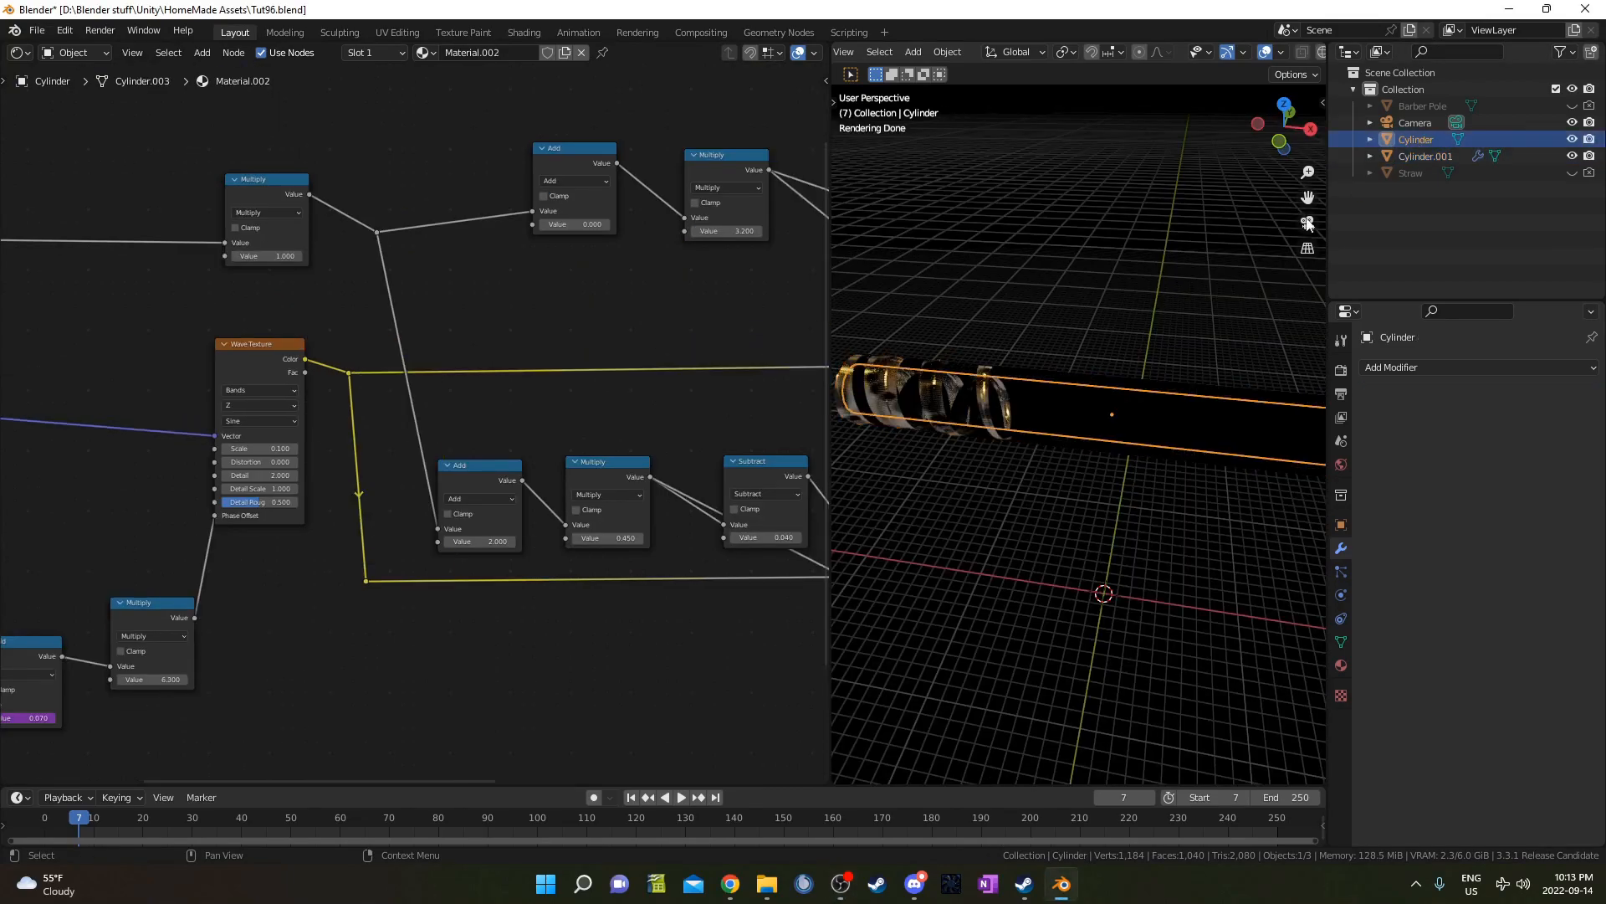
- Apply a multiplication factor to the 6.3 value of the Multiply node feeding Phase Offset in the inner cylinder's material
{"action": "middle_click_drag", "start_coordinate": [817, 392], "coordinate": [609, 282]}
{"action": "scroll", "coordinate": [406, 436], "scroll_direction": "up", "scroll_amount": 2}
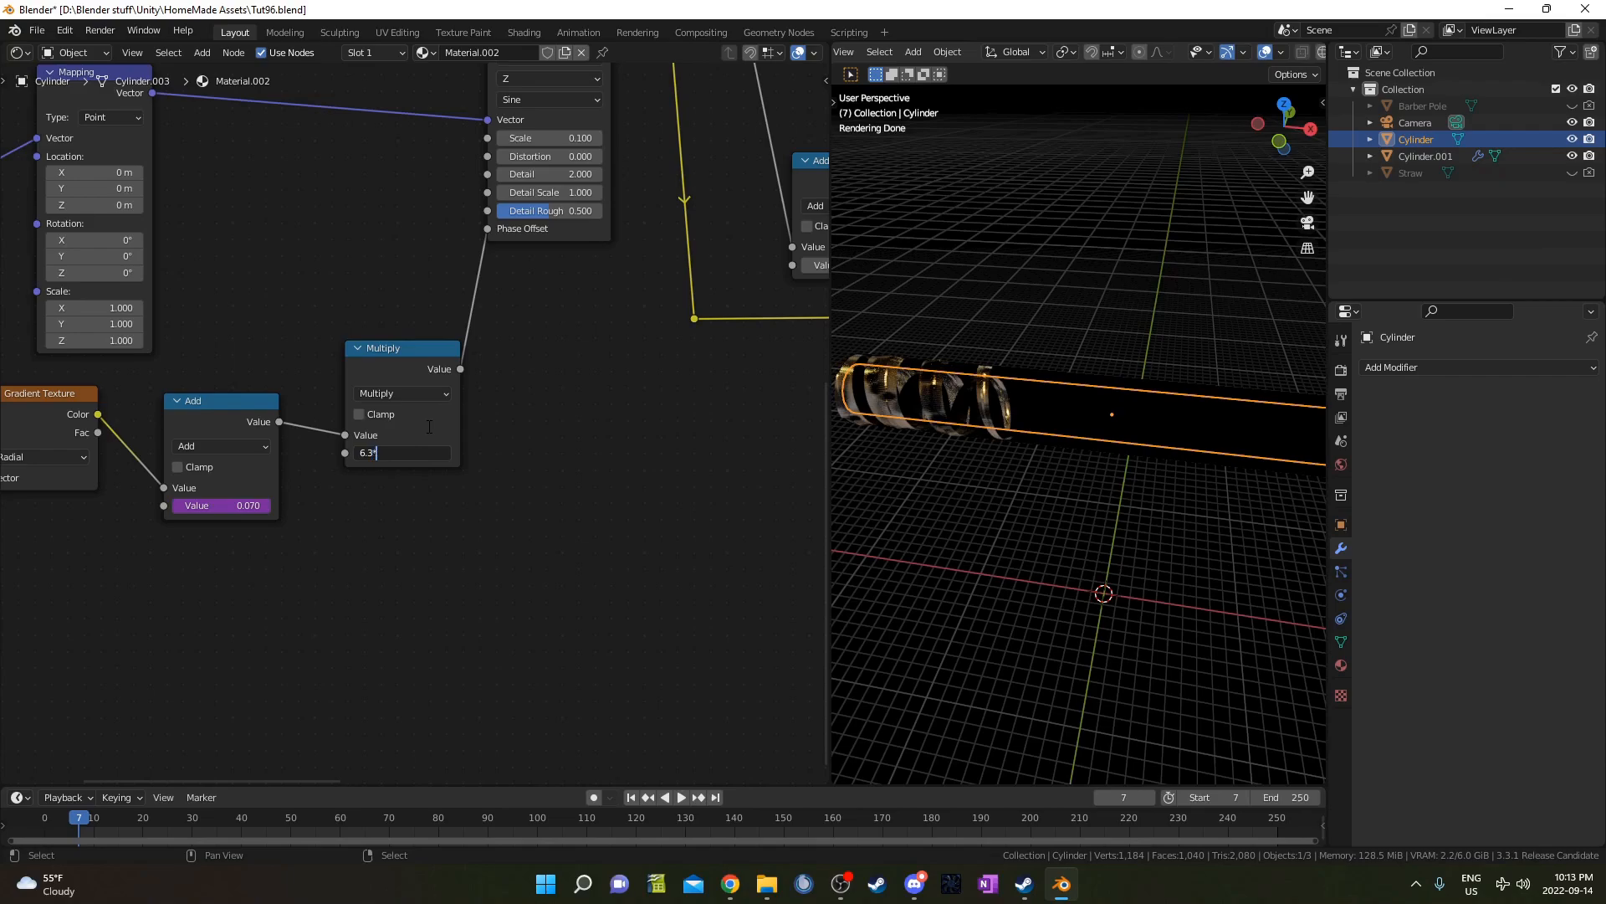
{"action": "key", "text": "Return"}
- Set the inner material's upper Add value to 2 and the Multiply value following it to 0.3
{"action": "scroll", "coordinate": [698, 263], "scroll_direction": "down", "scroll_amount": 3}
{"action": "middle_click_drag", "start_coordinate": [697, 263], "coordinate": [455, 382]}
{"action": "scroll", "coordinate": [604, 354], "scroll_direction": "up", "scroll_amount": 3}
{"action": "left_click", "coordinate": [452, 239]}
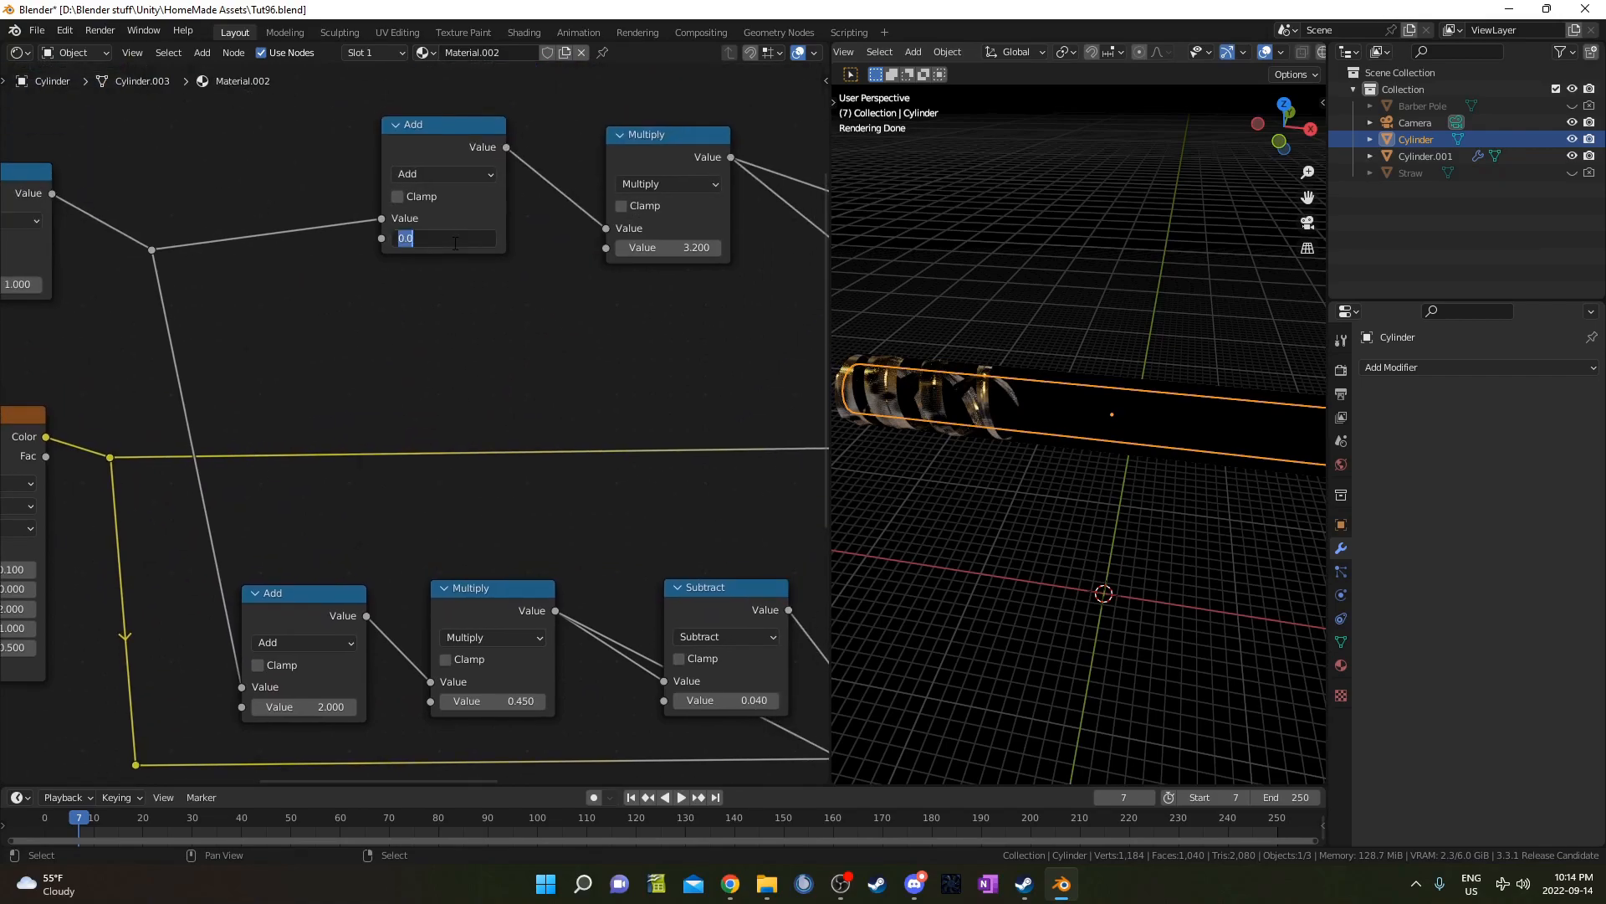
{"action": "type", "text": "2"}
{"action": "key", "text": "Return"}
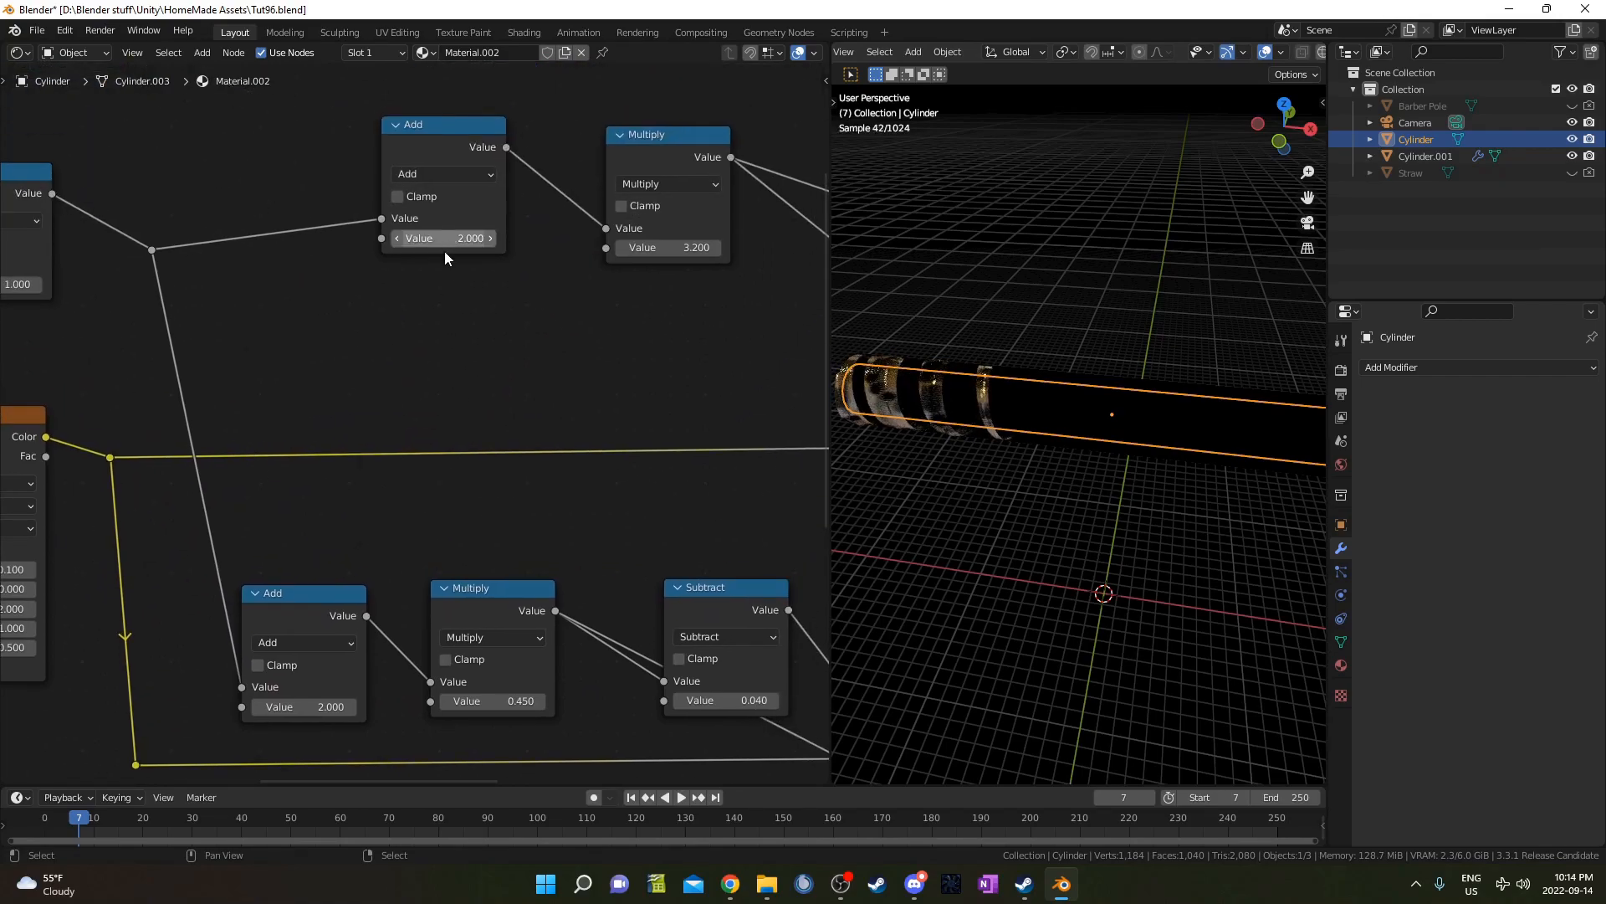
{"action": "left_click", "coordinate": [665, 248]}
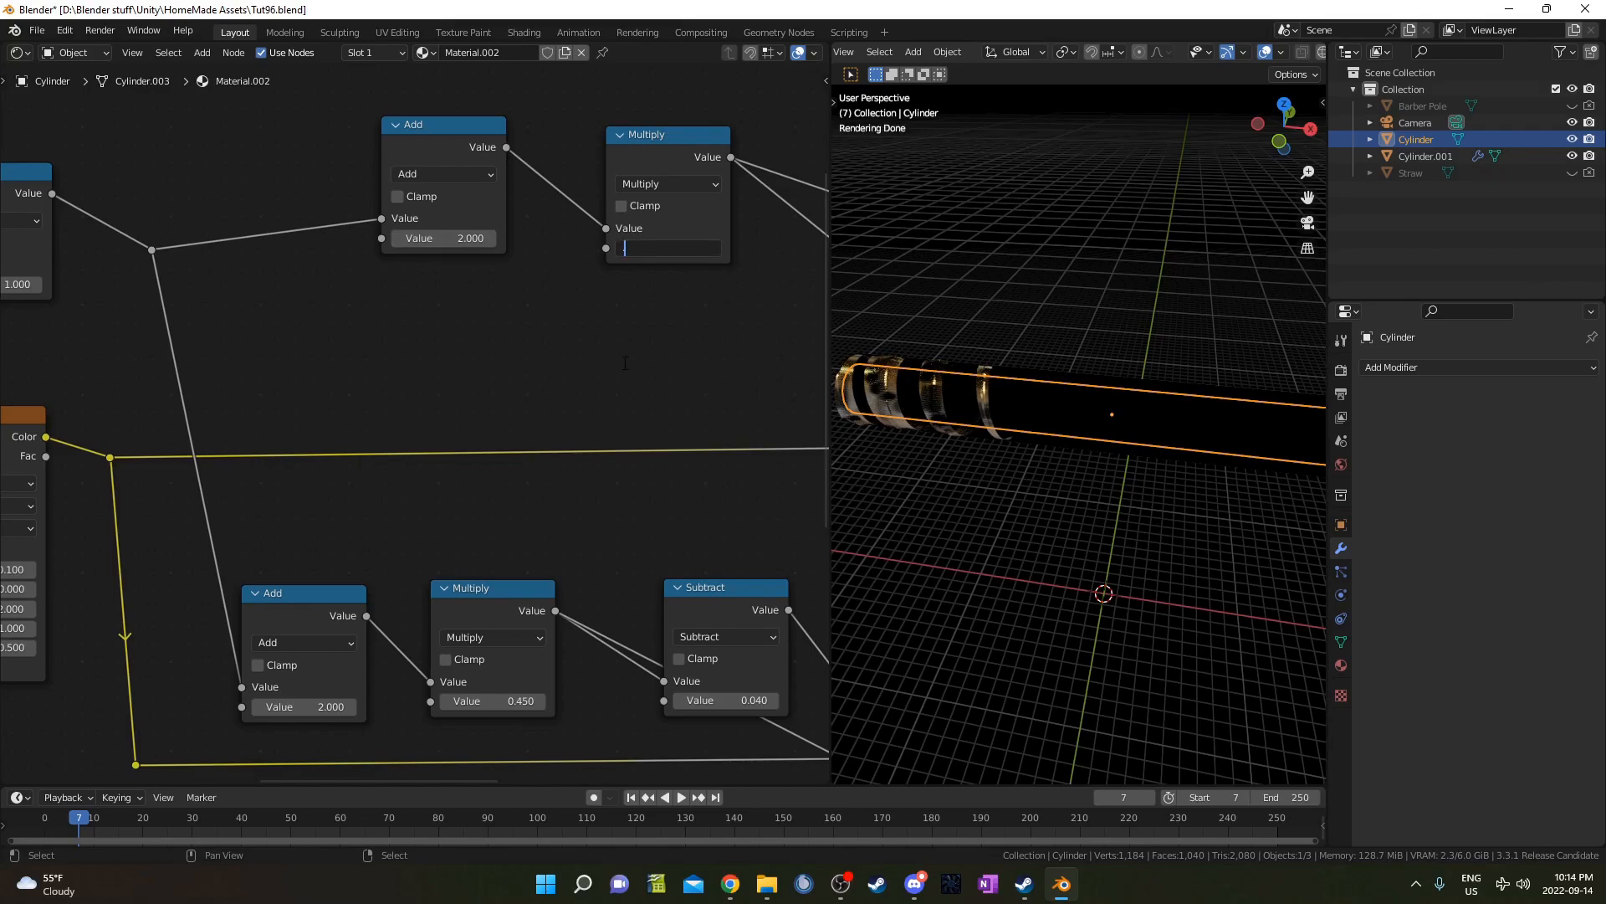
{"action": "type", "text": ".3"}
{"action": "key", "text": "Return"}
- Refine the upper Add value in the inner cylinder's material to 2.35
{"action": "middle_click_drag", "start_coordinate": [976, 444], "coordinate": [1125, 423], "text": "shift"}
{"action": "left_click_drag", "start_coordinate": [435, 237], "coordinate": [448, 237], "text": "shift"}
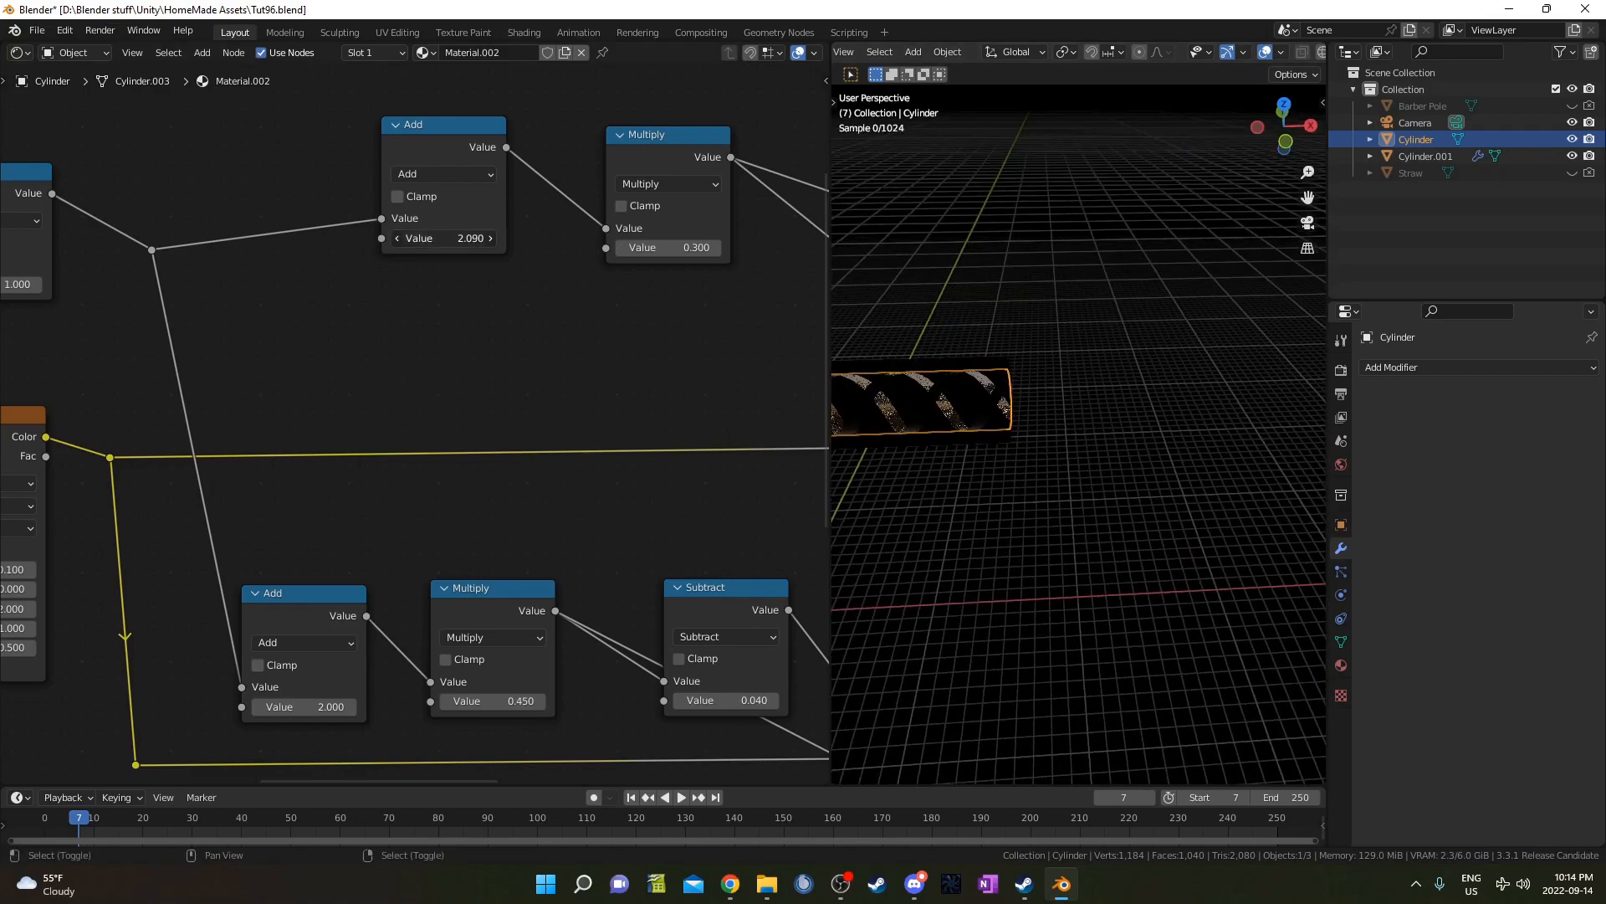
{"action": "left_click", "coordinate": [448, 239]}
{"action": "type", "text": "2.35"}
{"action": "key", "text": "Return"}
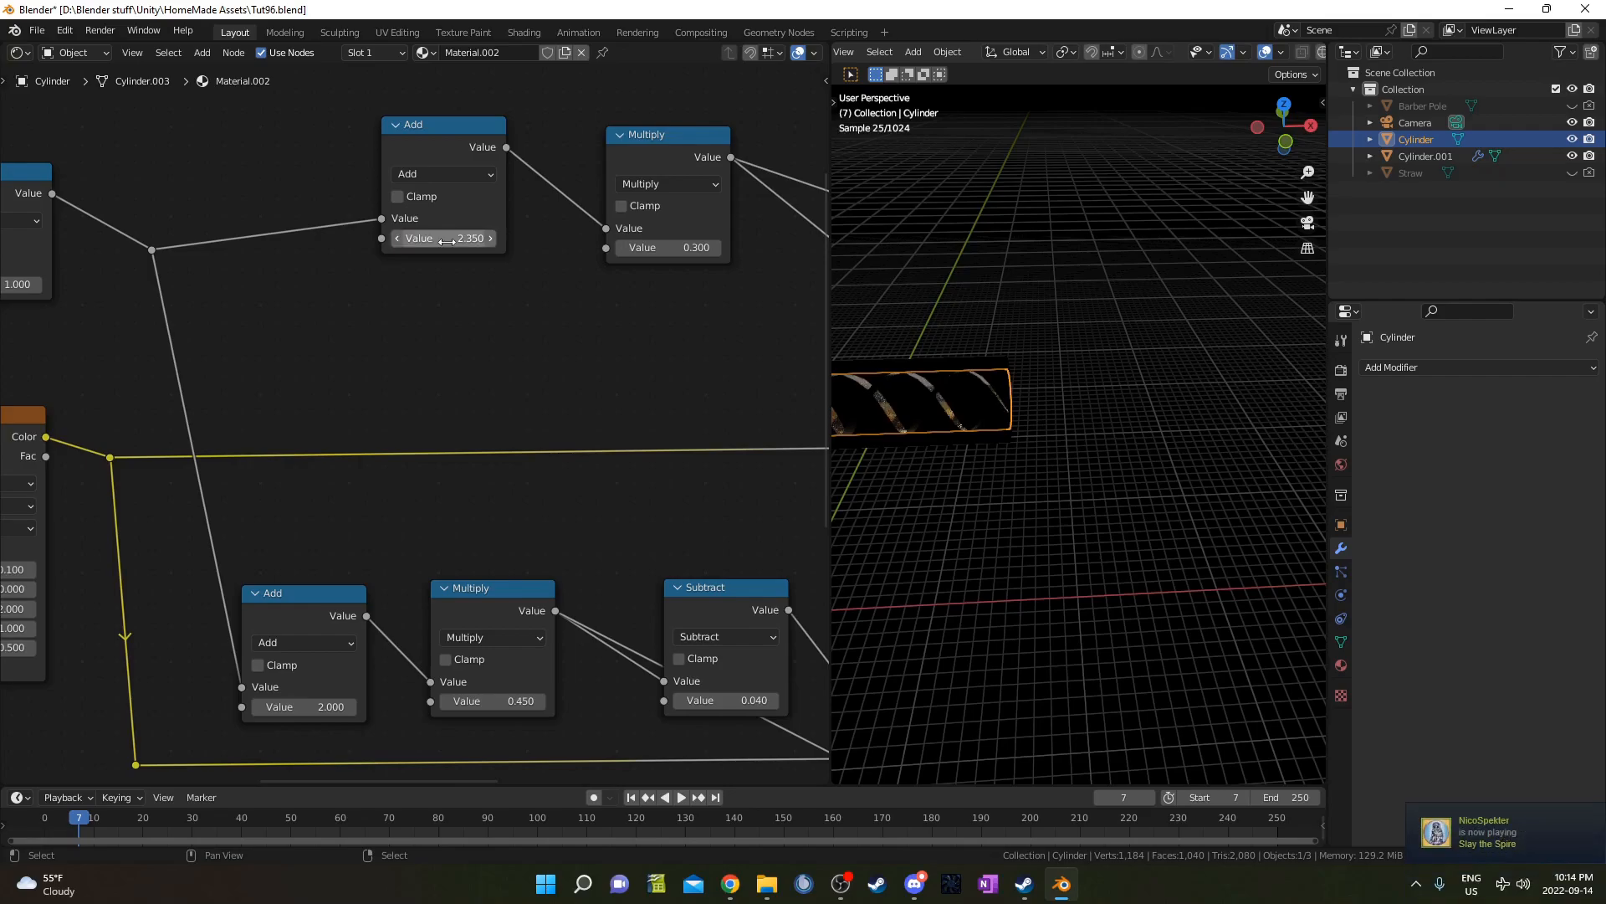
- Double the value of the Multiply node feeding the Wave Texture's Phase Offset in the outer cylinder's material
{"action": "middle_click_drag", "start_coordinate": [1066, 419], "coordinate": [1276, 374], "text": "shift"}
{"action": "mouse_move", "coordinate": [1015, 392]}
{"action": "middle_mouse_down", "text": "shift"}
{"action": "mouse_move", "coordinate": [1222, 395]}
{"action": "mouse_move", "coordinate": [931, 409]}
{"action": "mouse_move", "coordinate": [989, 390]}
{"action": "middle_mouse_up", "text": "shift"}
{"action": "scroll", "coordinate": [932, 409], "scroll_direction": "up", "scroll_amount": 3}
{"action": "scroll", "coordinate": [1075, 447], "scroll_direction": "down", "scroll_amount": 6}
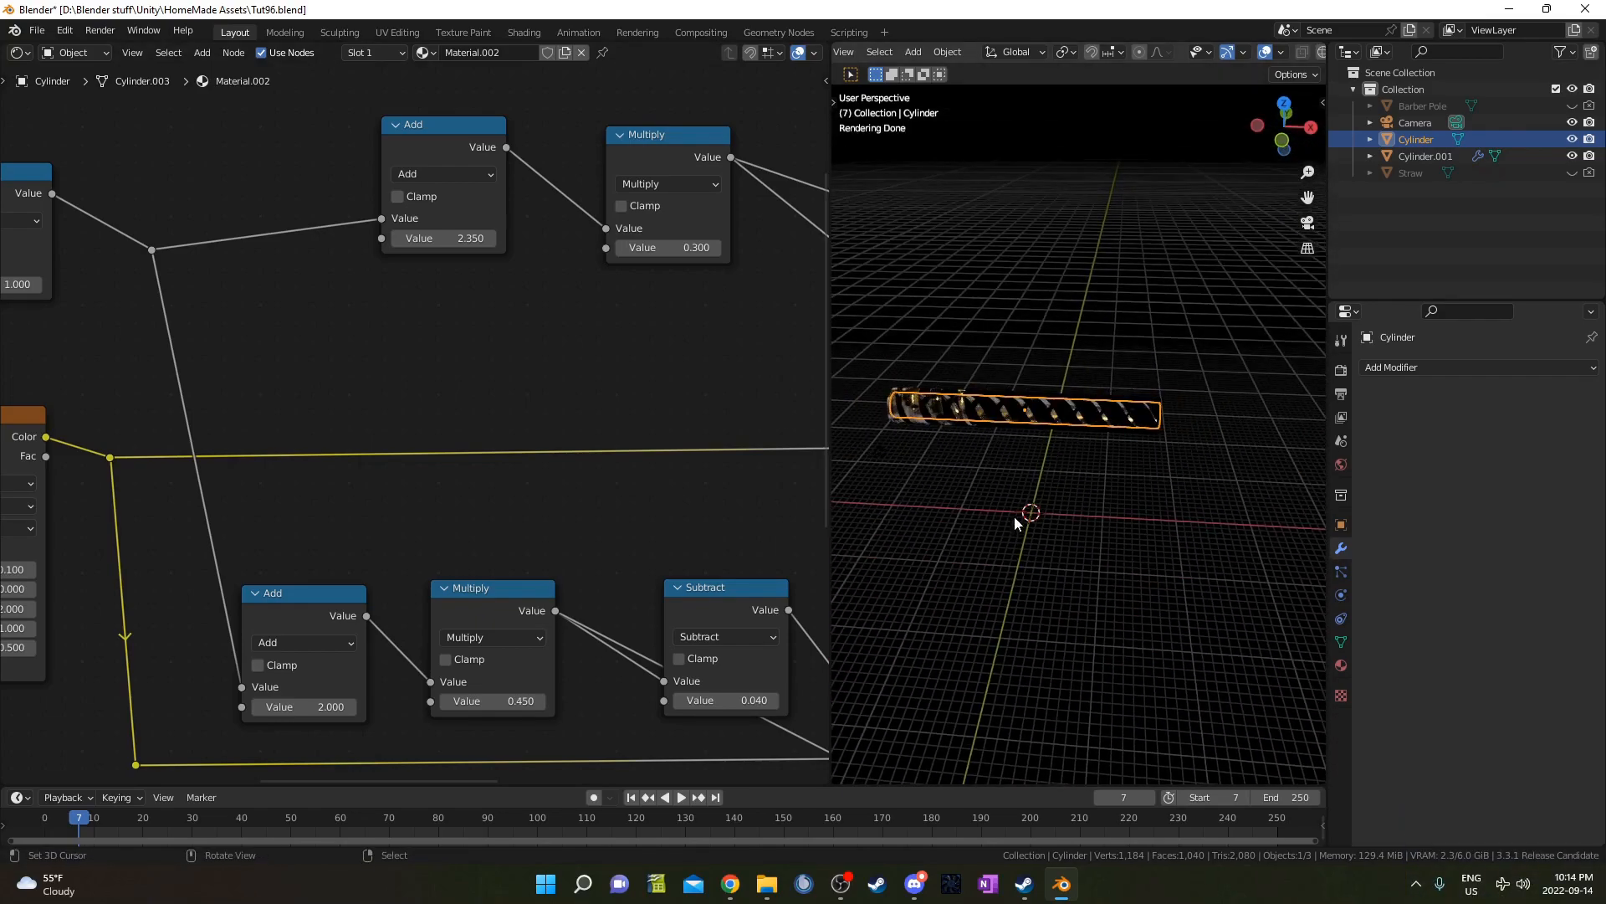
{"action": "middle_click_drag", "start_coordinate": [1014, 519], "coordinate": [1032, 513]}
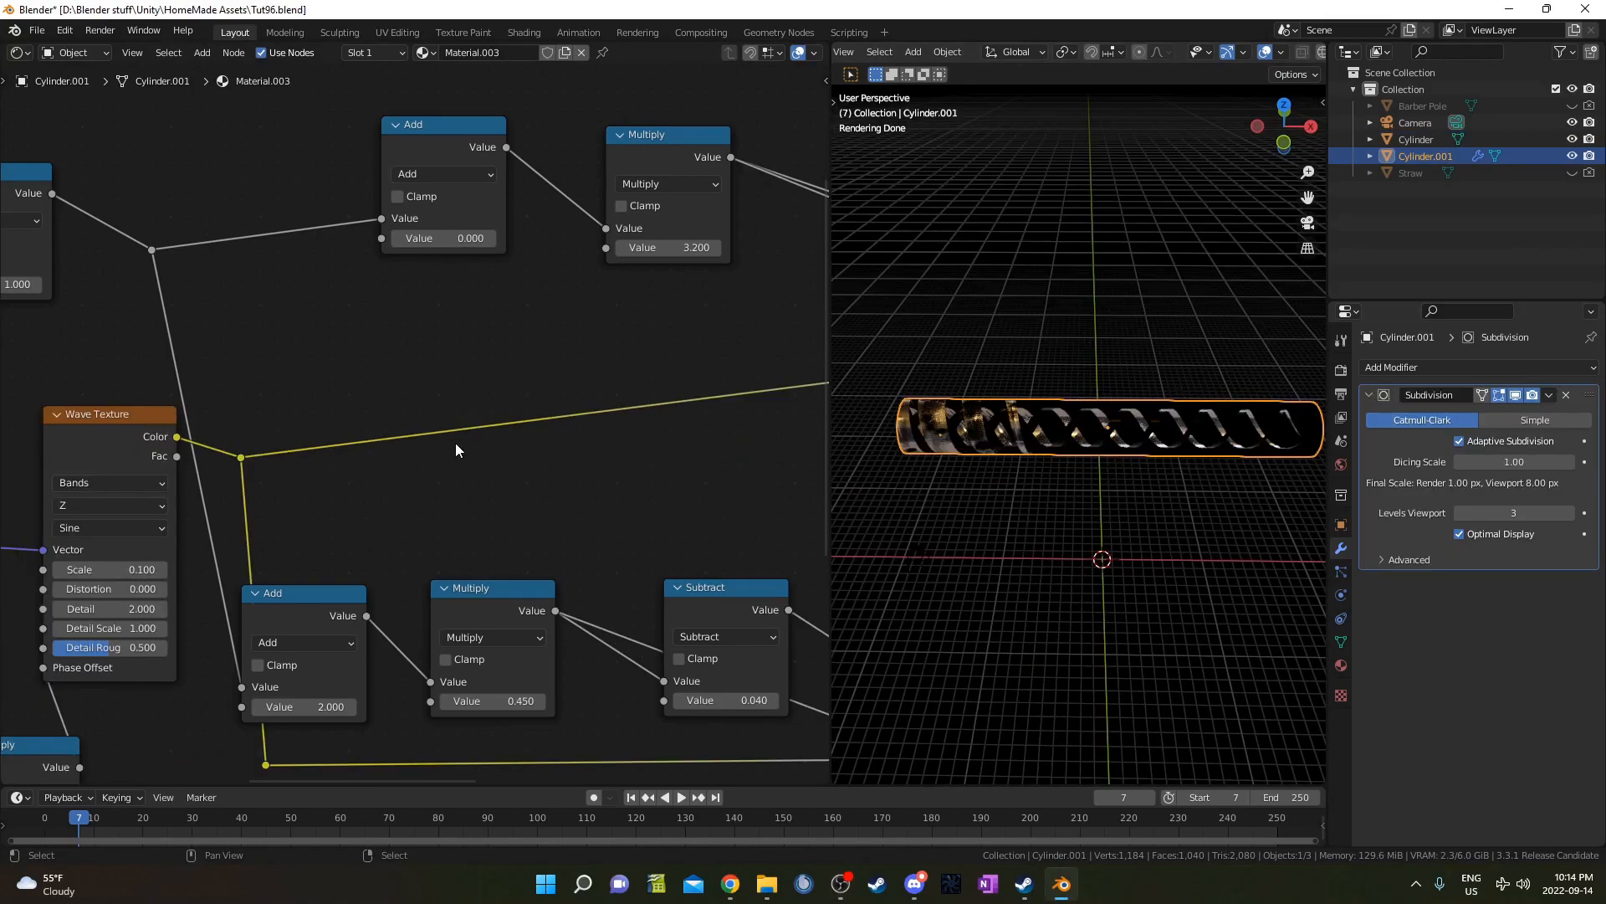
{"action": "middle_click_drag", "start_coordinate": [455, 443], "coordinate": [649, 412]}
{"action": "scroll", "coordinate": [347, 559], "scroll_direction": "up", "scroll_amount": 1}
{"action": "middle_click_drag", "start_coordinate": [348, 559], "coordinate": [543, 203]}
{"action": "double_click", "coordinate": [510, 542]}
{"action": "type", "text": "*2"}
{"action": "key", "text": "Return"}
- Set the outer material's upper Add value to 2 and the Multiply value following it to 0.3
{"action": "scroll", "coordinate": [559, 434], "scroll_direction": "down", "scroll_amount": 2}
{"action": "middle_click_drag", "start_coordinate": [559, 434], "coordinate": [367, 441]}
{"action": "scroll", "coordinate": [481, 435], "scroll_direction": "up", "scroll_amount": 3}
{"action": "middle_click_drag", "start_coordinate": [575, 256], "coordinate": [470, 470]}
{"action": "middle_click_drag", "start_coordinate": [489, 239], "coordinate": [441, 366]}
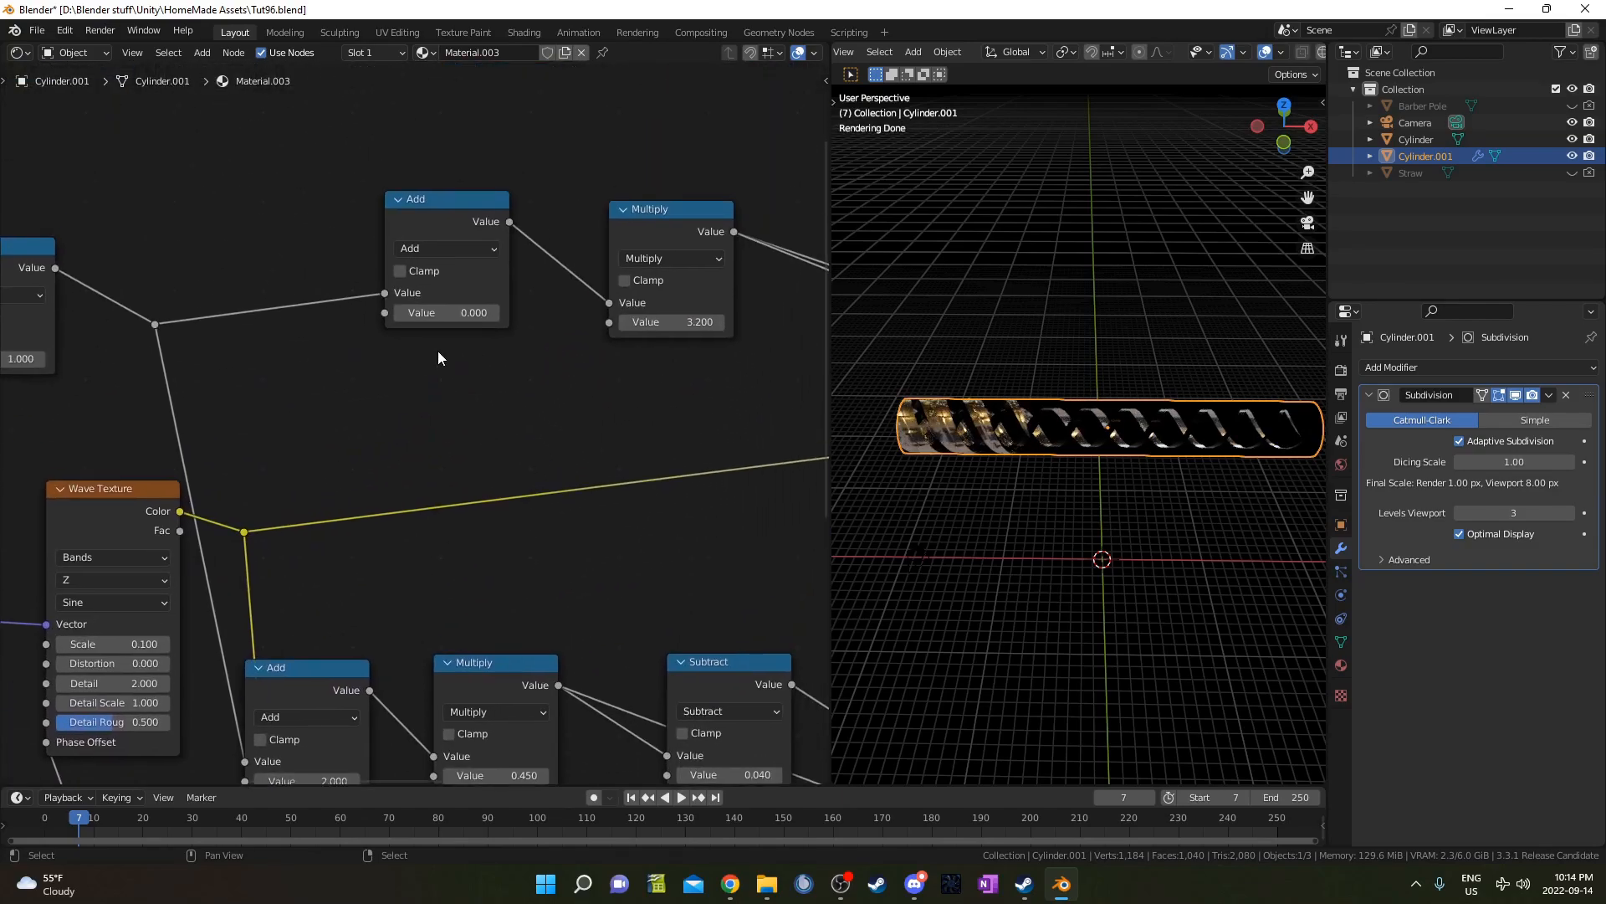
{"action": "type", "text": "2"}
{"action": "key", "text": "Return"}
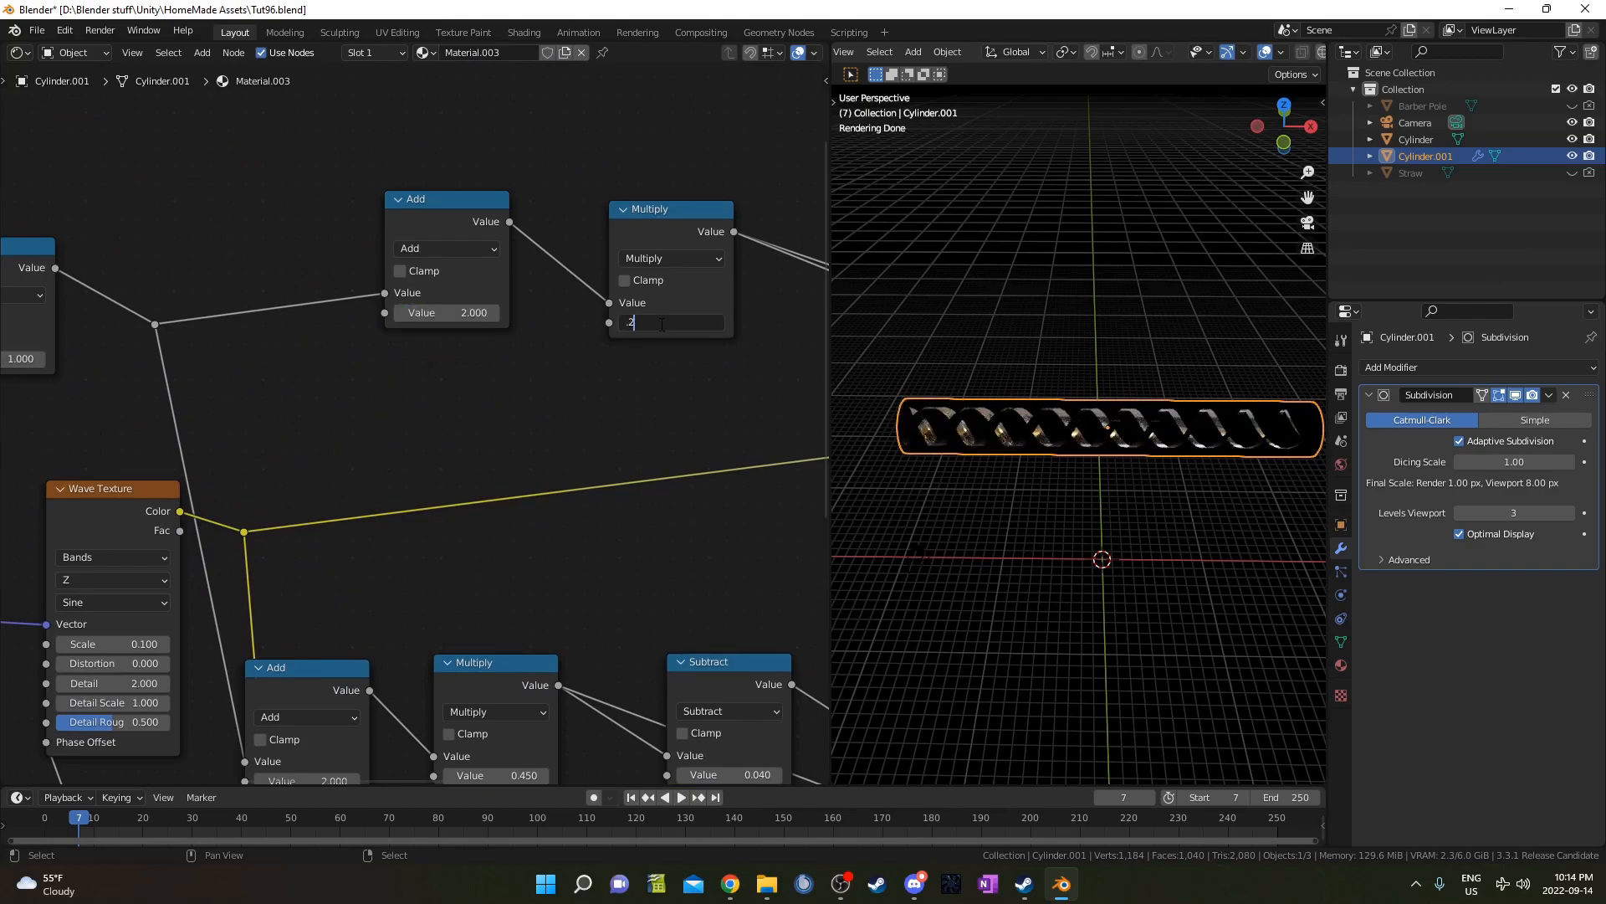
{"action": "key", "text": "Return"}
{"action": "left_click", "coordinate": [720, 323]}
- Set the animation's start frame to 1 and keyframe the outer material's upper Add value at 3
{"action": "middle_click_drag", "start_coordinate": [1213, 537], "coordinate": [1080, 549]}
{"action": "left_click_drag", "start_coordinate": [451, 312], "coordinate": [493, 313]}
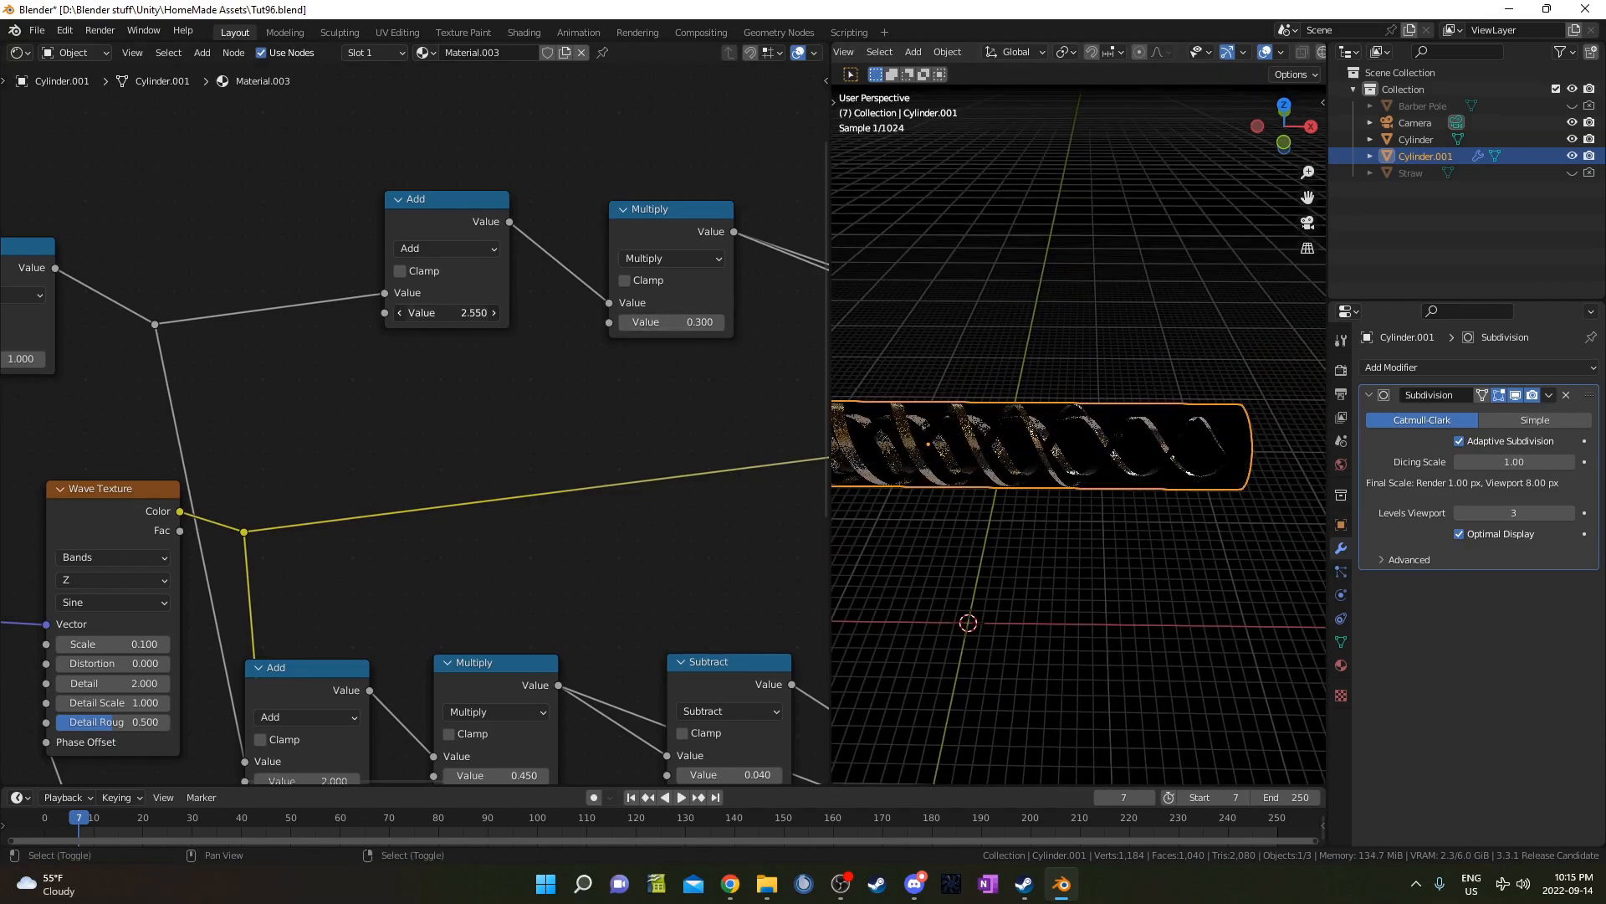
{"action": "left_click_drag", "start_coordinate": [489, 312], "coordinate": [498, 312]}
{"action": "middle_click_drag", "start_coordinate": [950, 397], "coordinate": [1197, 343], "text": "shift"}
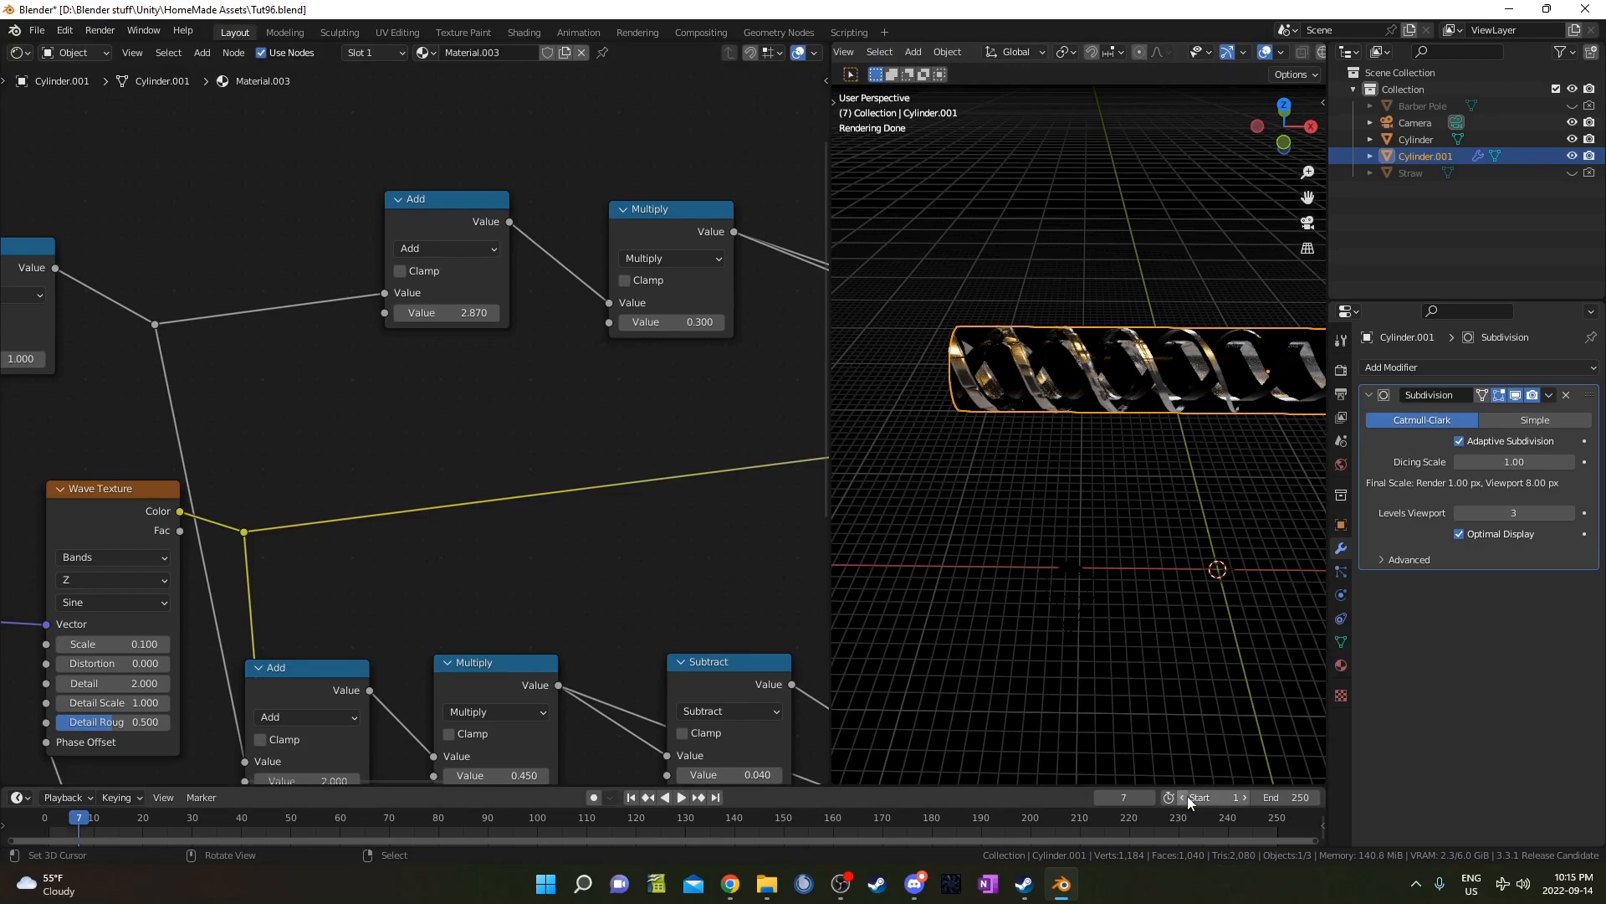
{"action": "left_click_drag", "start_coordinate": [456, 313], "coordinate": [477, 313]}
{"action": "left_click", "coordinate": [449, 317]}
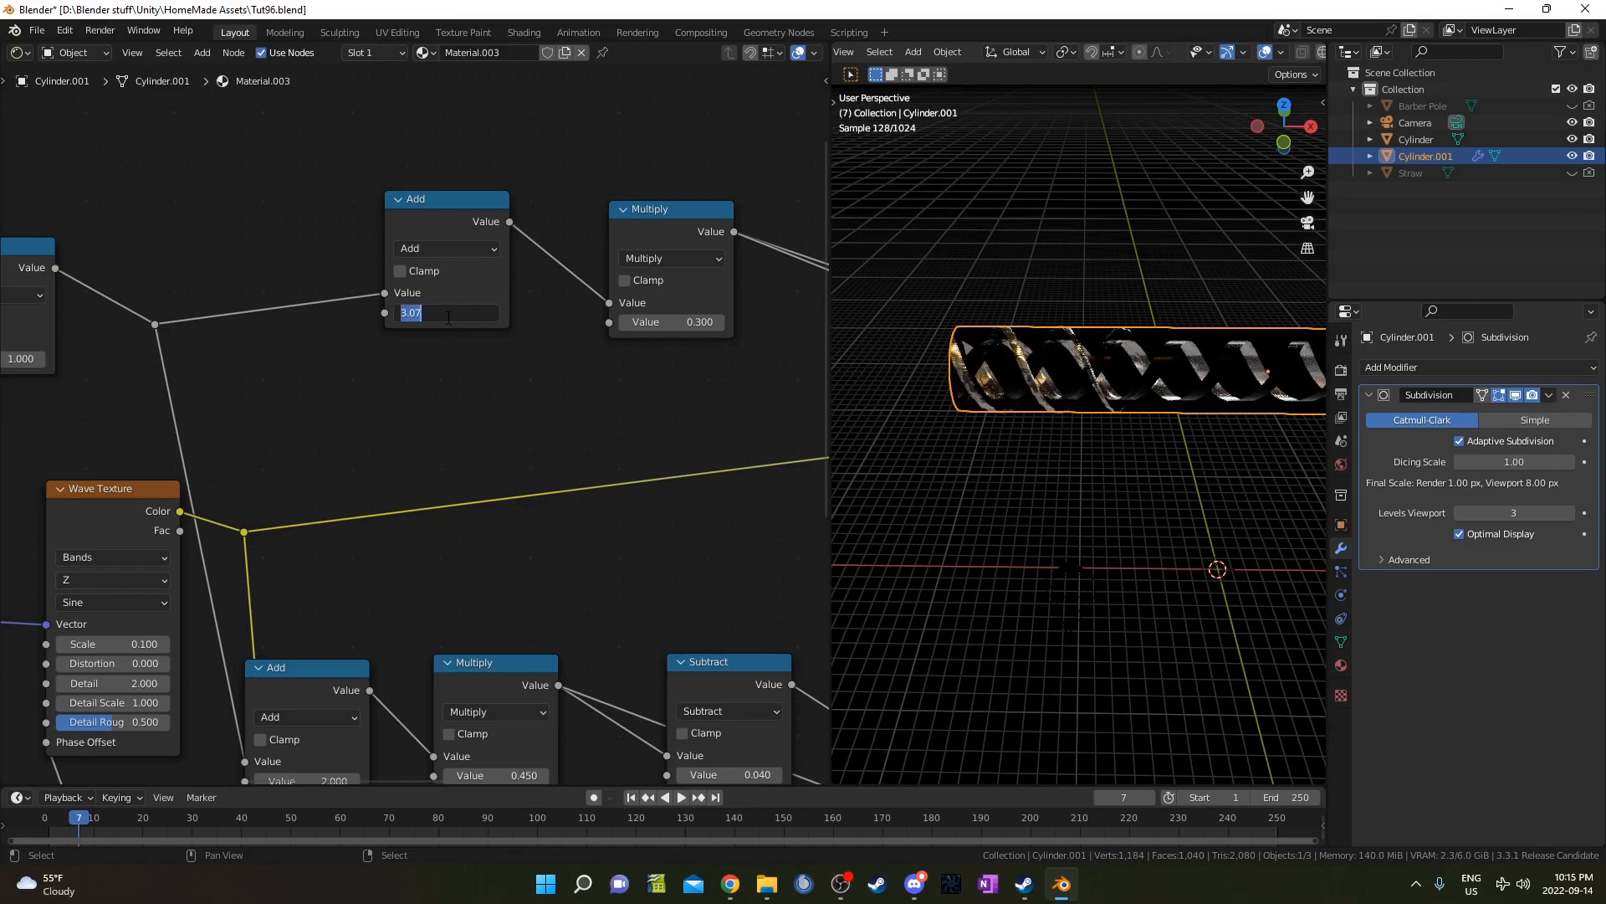
{"action": "type", "text": "3"}
{"action": "key", "text": "Return"}
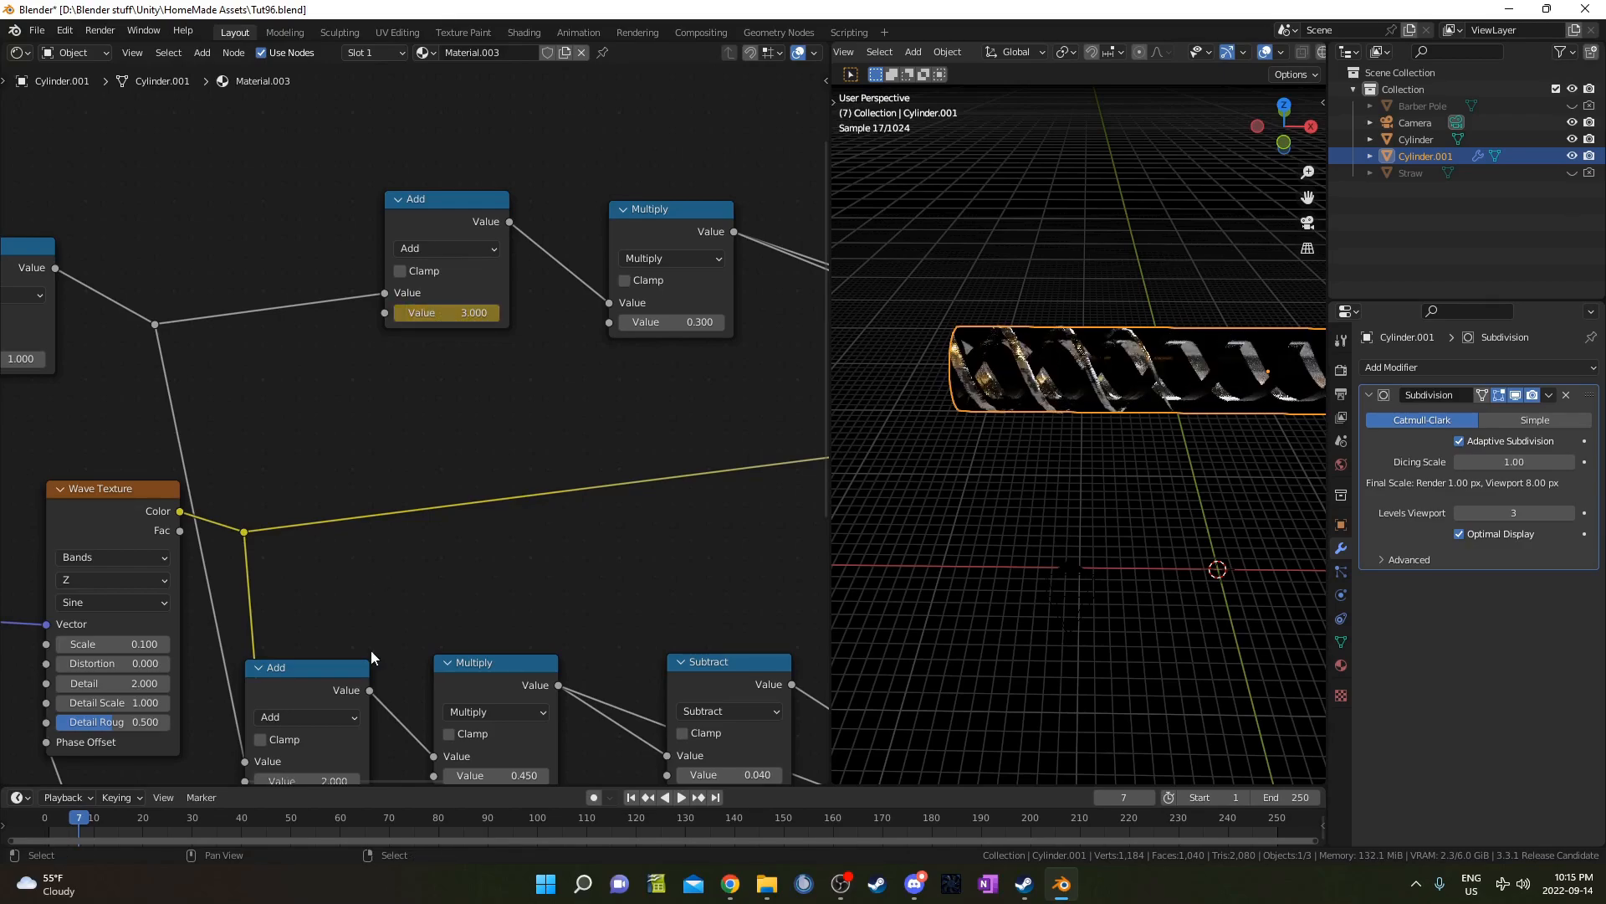
- Go to frame 250 and move the upper Add value's keyframe from frame 7 to frame 1
{"action": "key", "text": "shift+Right"}
{"action": "left_click", "coordinate": [442, 208]}
{"action": "left_click_drag", "start_coordinate": [80, 834], "coordinate": [51, 835]}
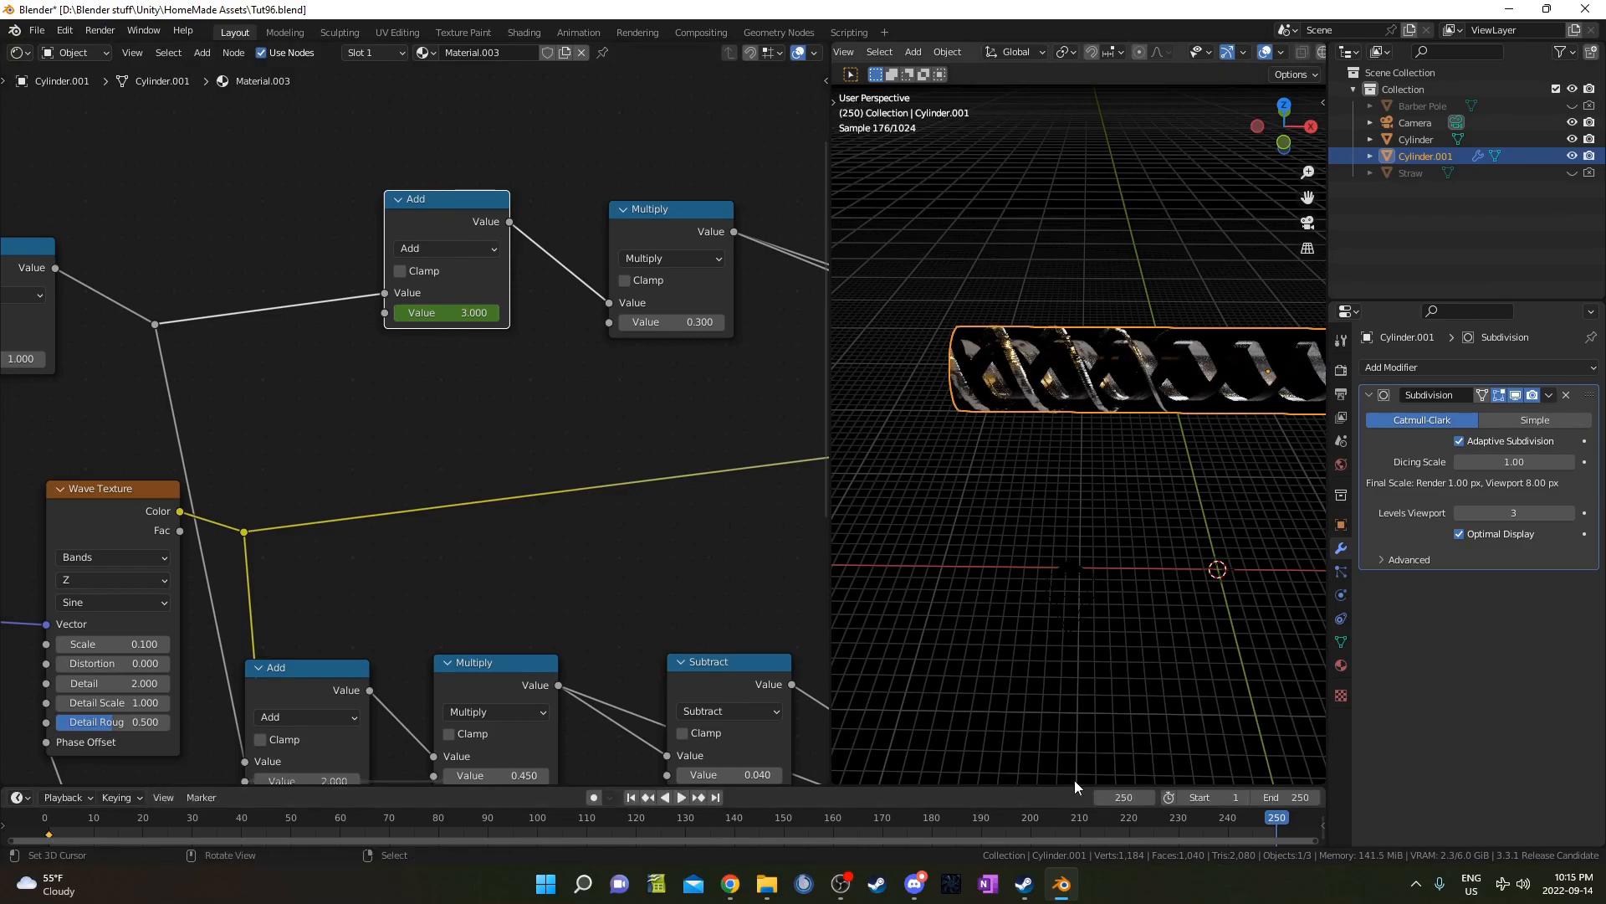
- Lower the outer material's upper Add value to 2.38 at frame 250 and keyframe it
{"action": "left_click_drag", "start_coordinate": [474, 313], "coordinate": [452, 314]}
{"action": "scroll", "coordinate": [1218, 465], "scroll_direction": "down", "scroll_amount": 4}
{"action": "middle_click_drag", "start_coordinate": [1217, 465], "coordinate": [1046, 479], "text": "shift"}
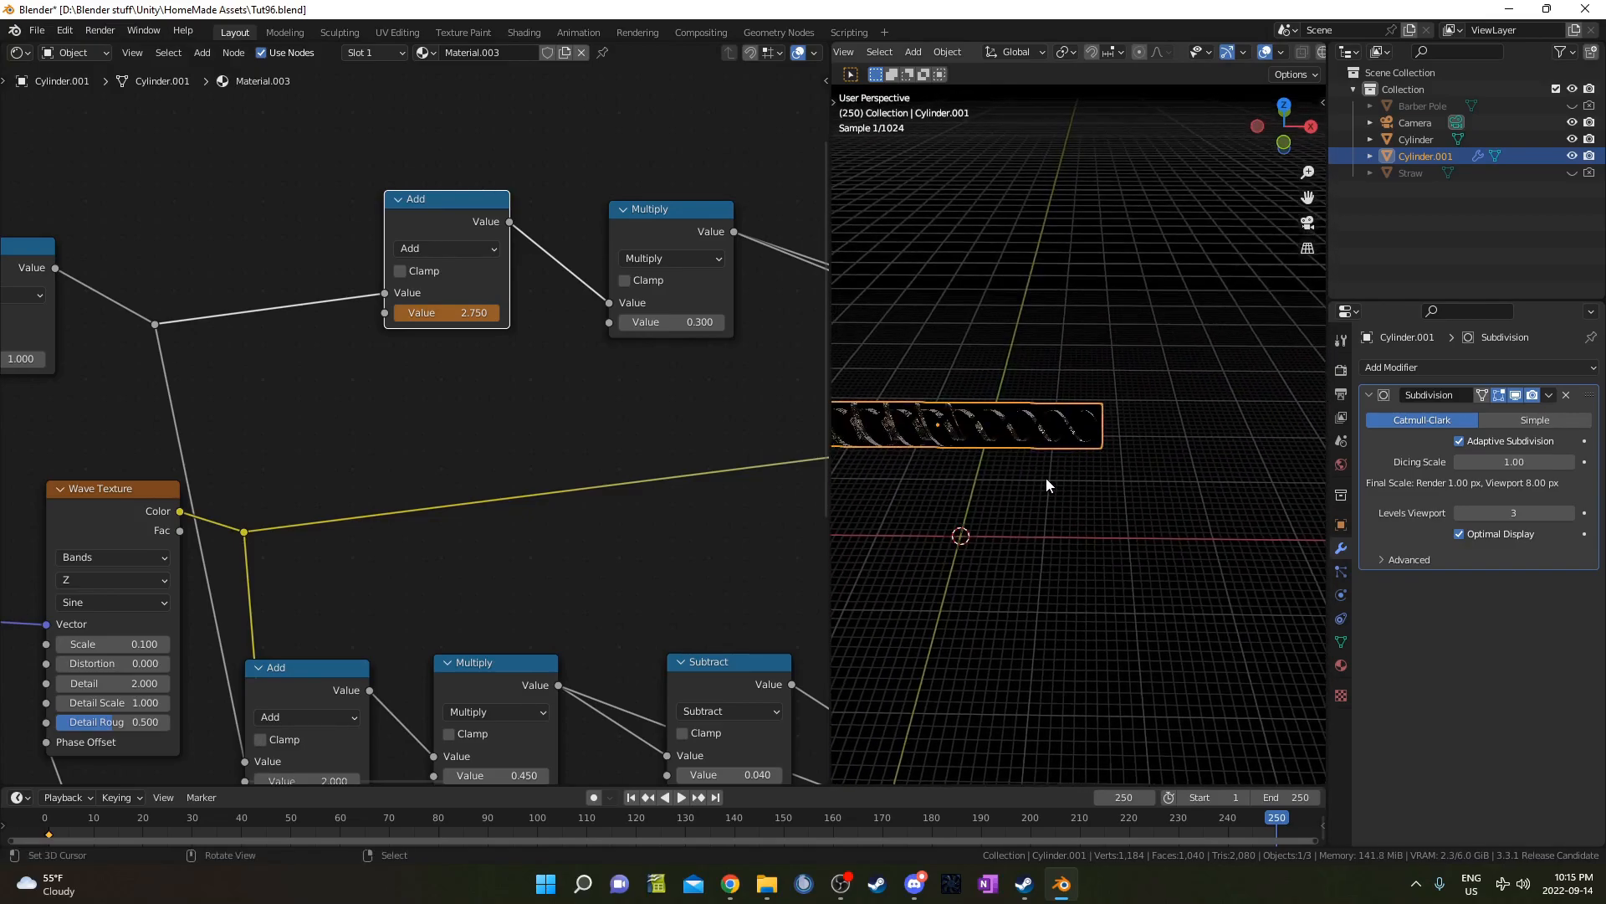
{"action": "scroll", "coordinate": [1048, 482], "scroll_direction": "up", "scroll_amount": 3}
{"action": "left_click_drag", "start_coordinate": [447, 314], "coordinate": [420, 314]}
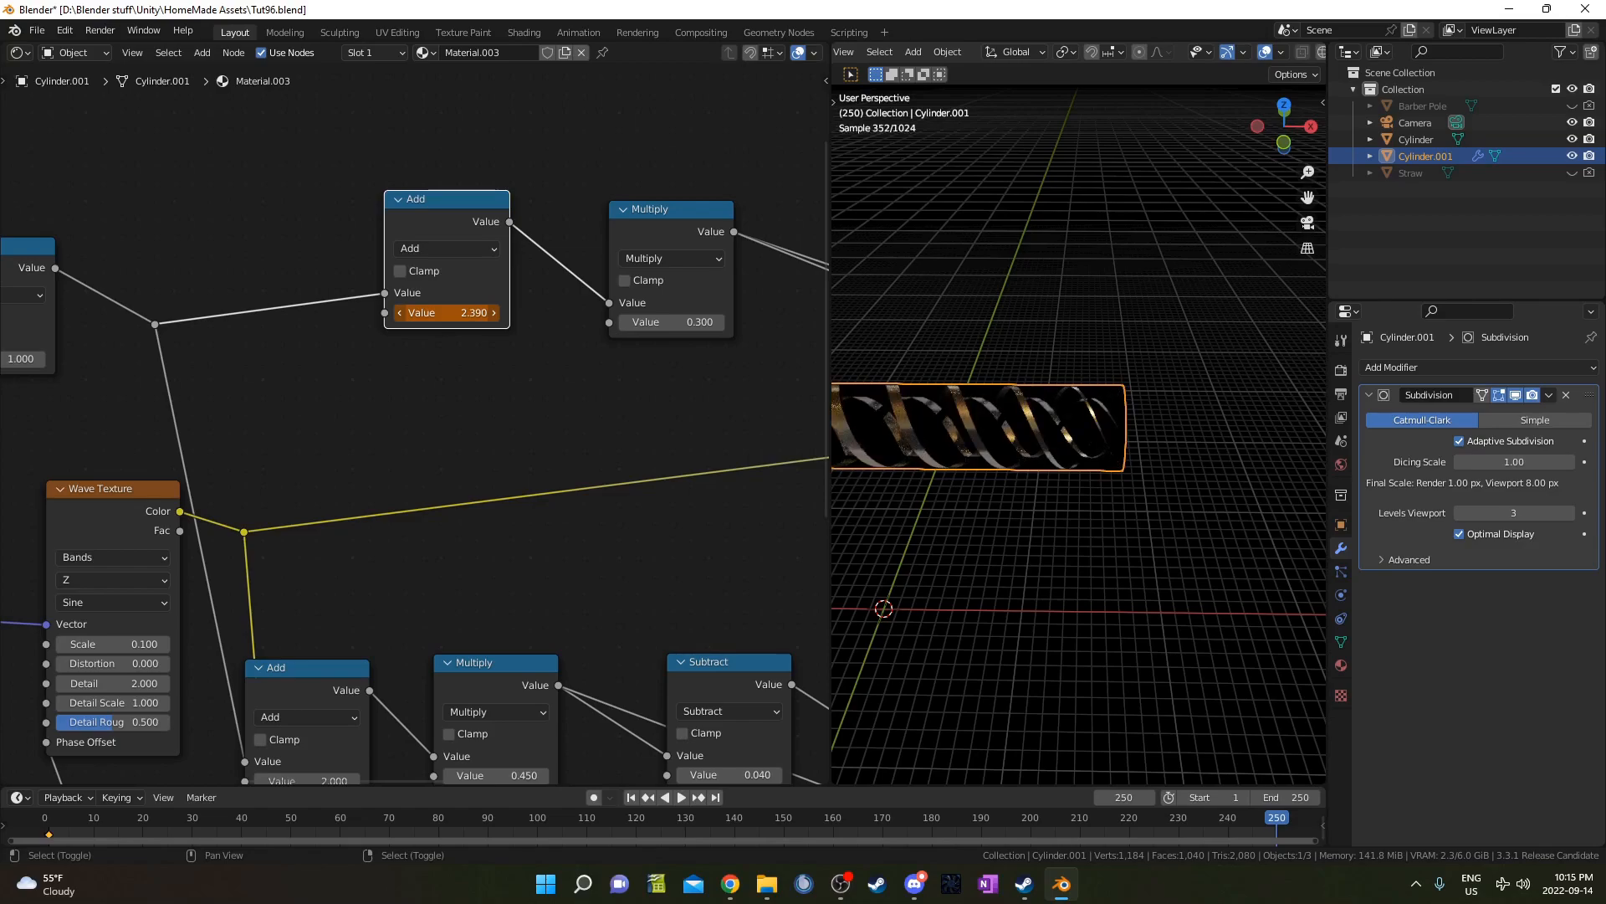
{"action": "left_click_drag", "start_coordinate": [456, 314], "coordinate": [452, 313]}
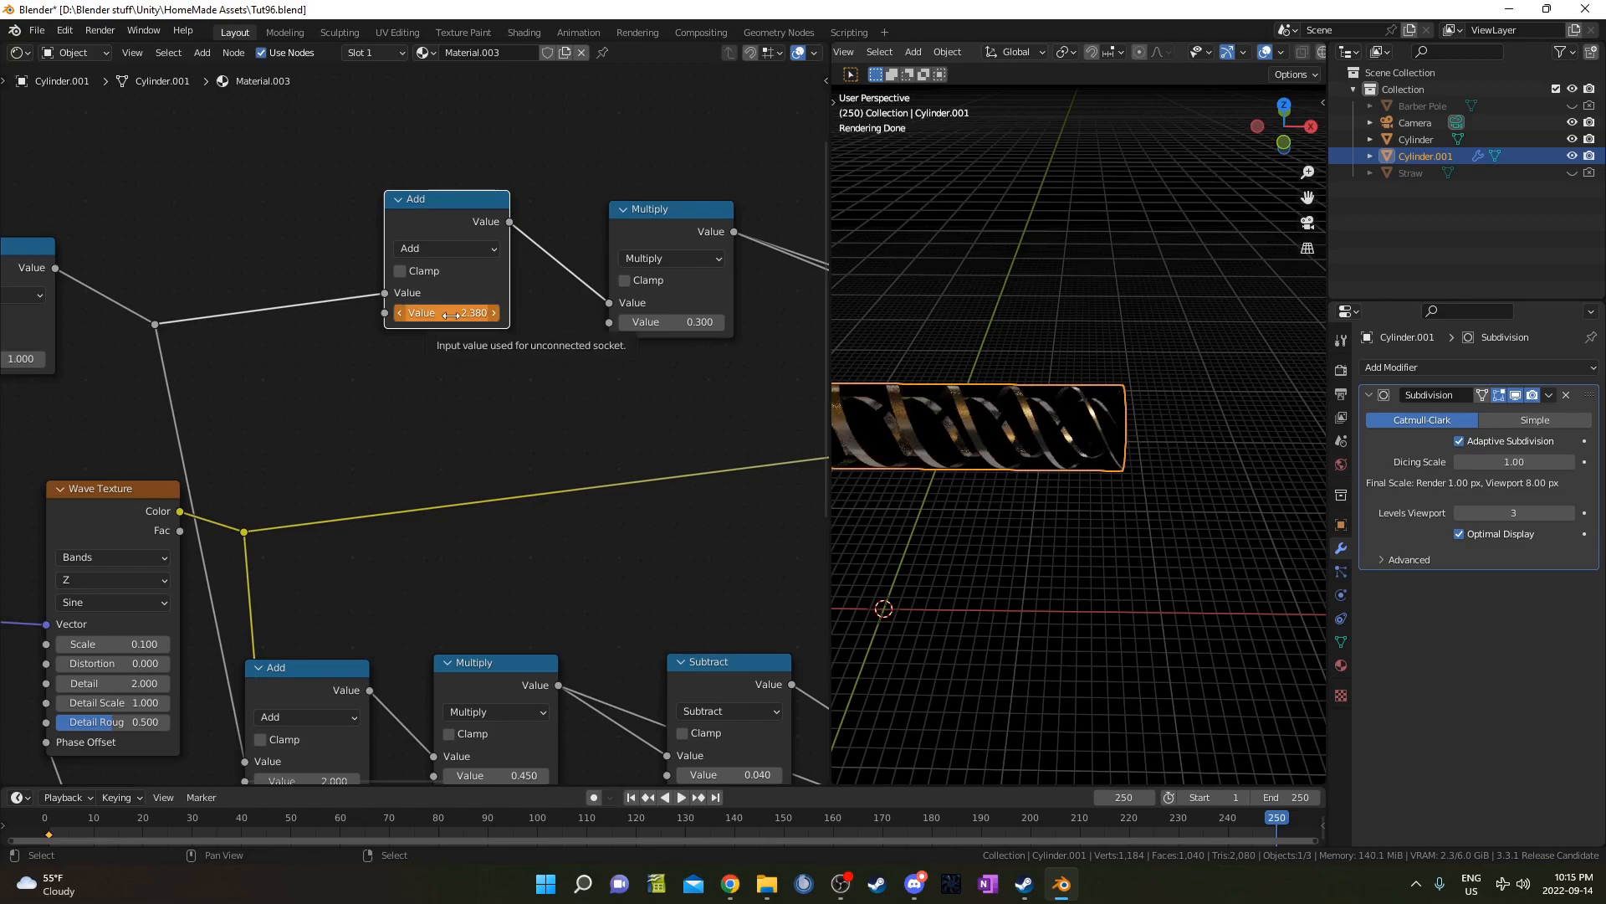
{"action": "left_click", "coordinate": [1275, 822]}
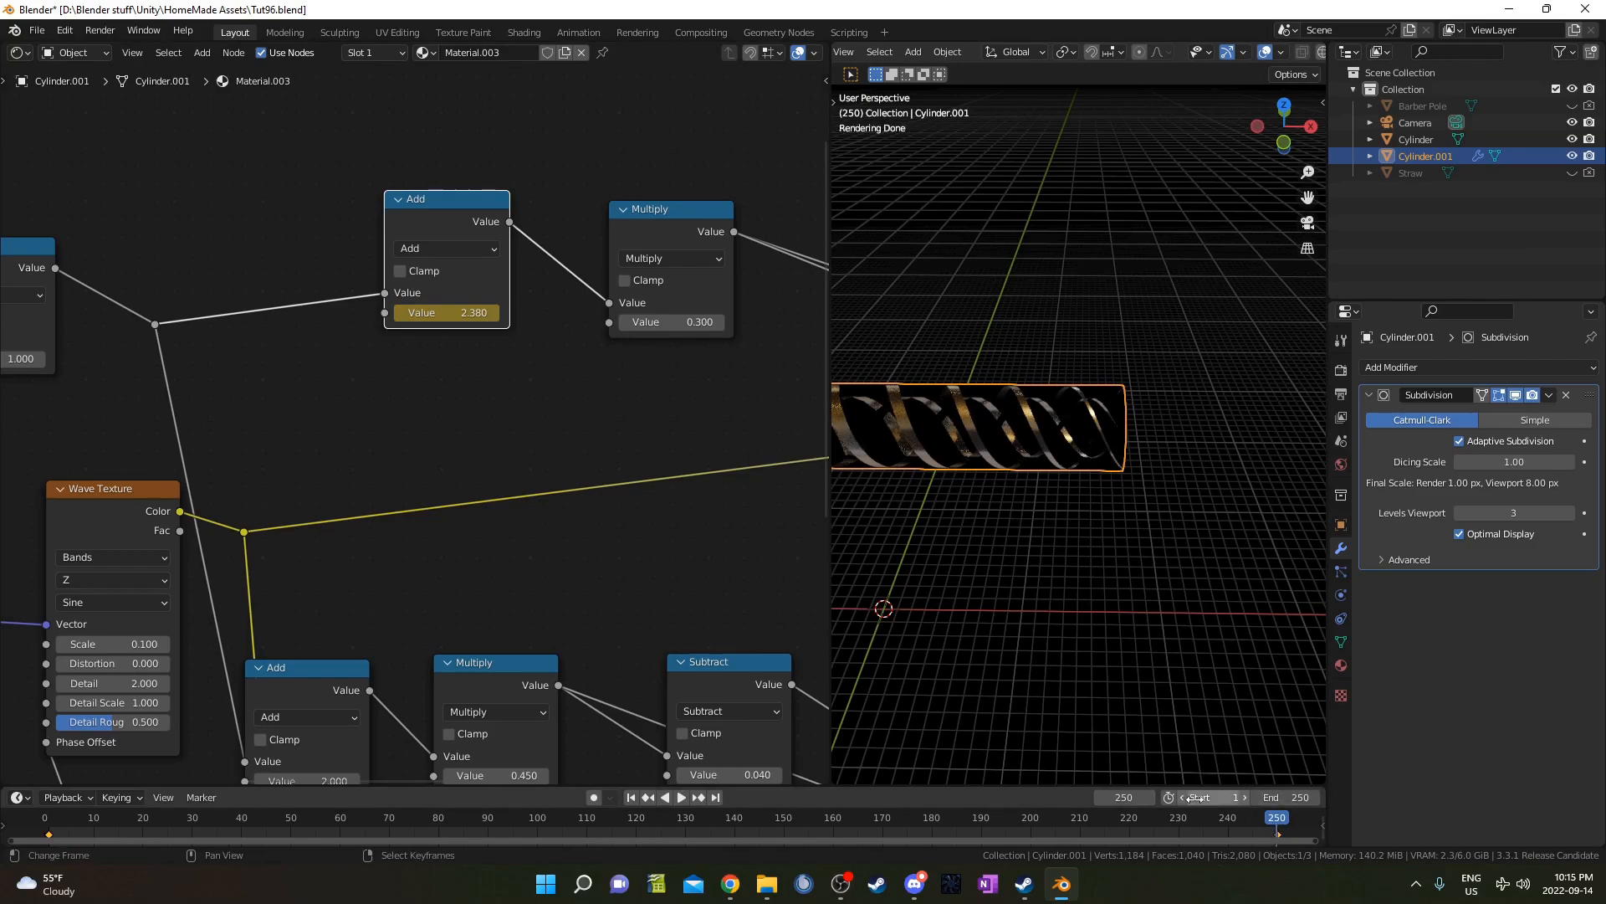
- Enlarge the timeline, move the 2.38 keyframe to frame 100 and duplicate it at frame 160
{"action": "left_click_drag", "start_coordinate": [1146, 786], "coordinate": [1146, 740]}
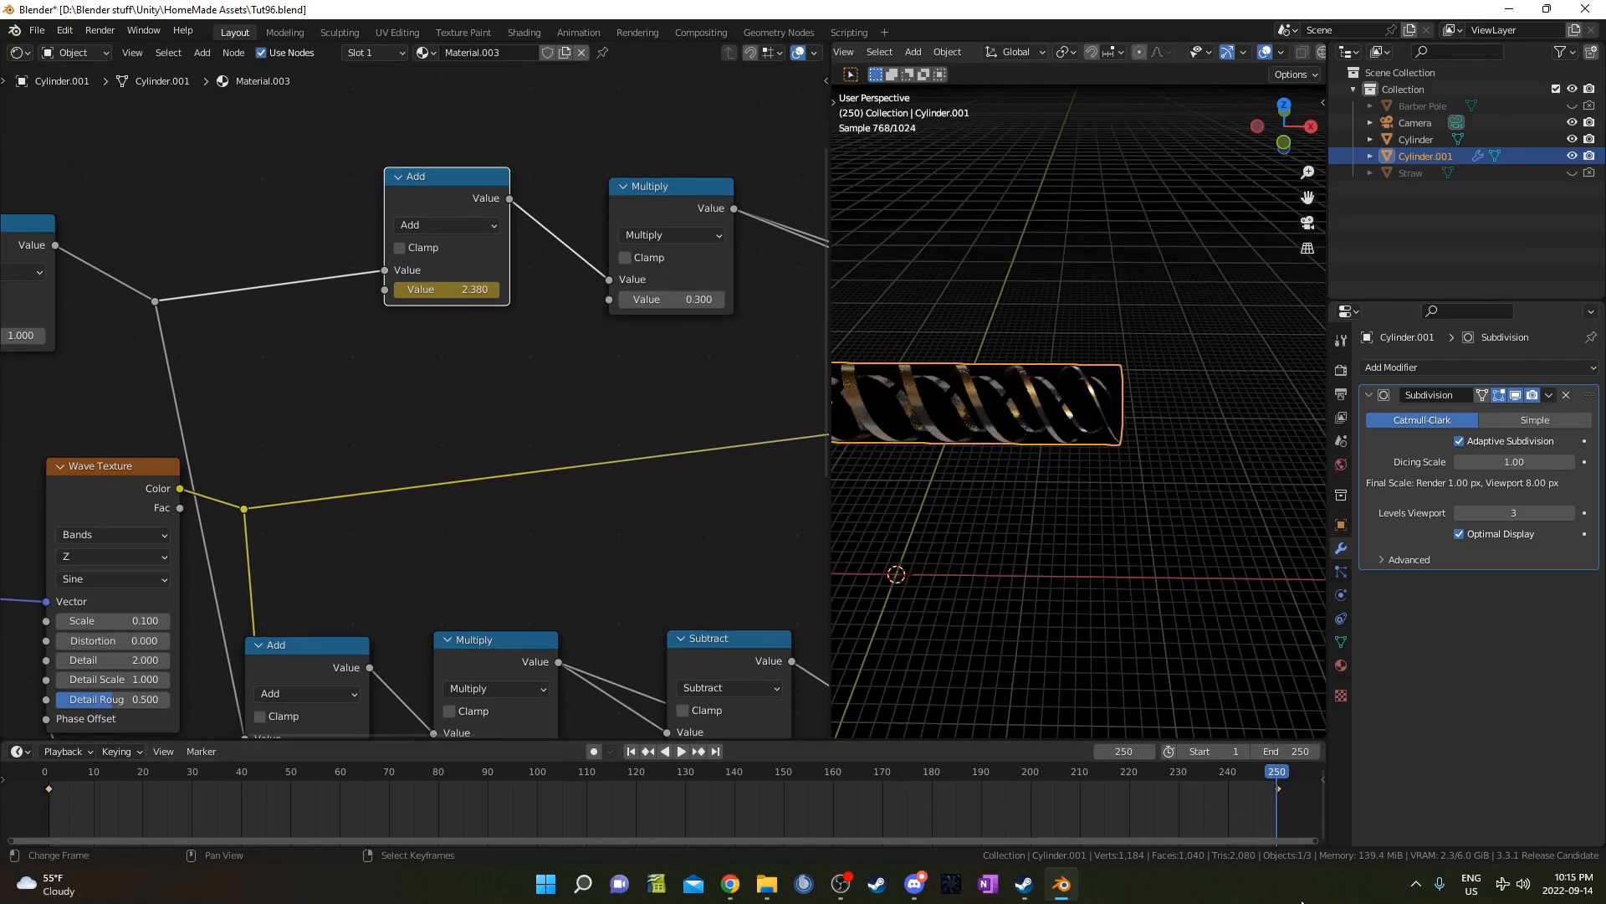
{"action": "key", "text": "g"}
{"action": "left_click", "coordinate": [320, 809]}
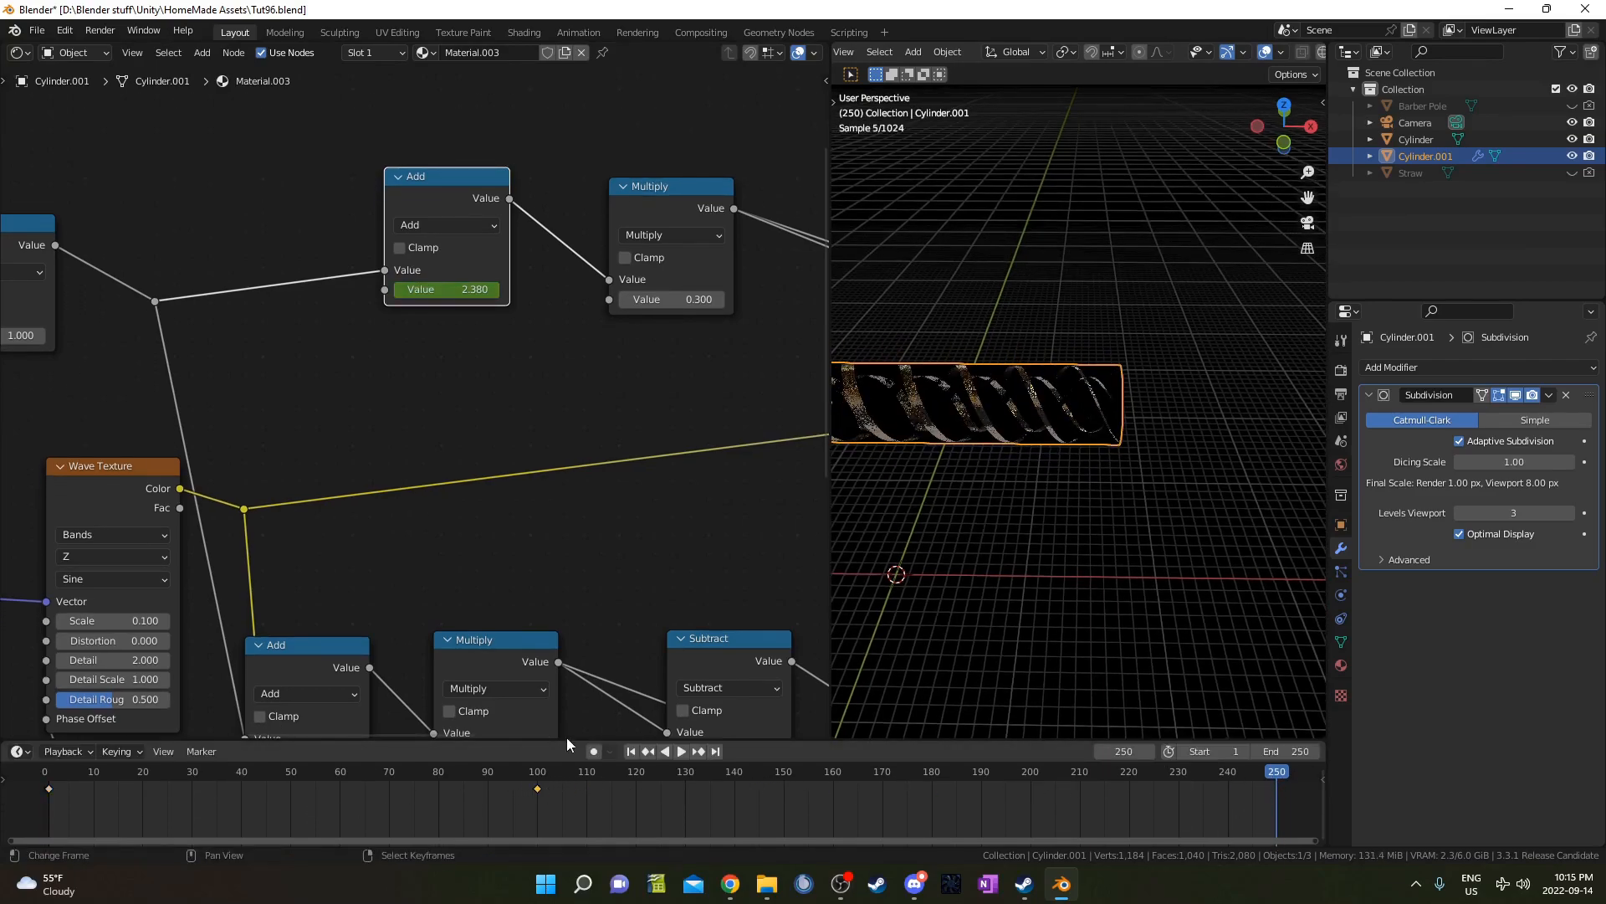
{"action": "key", "text": "shift+d"}
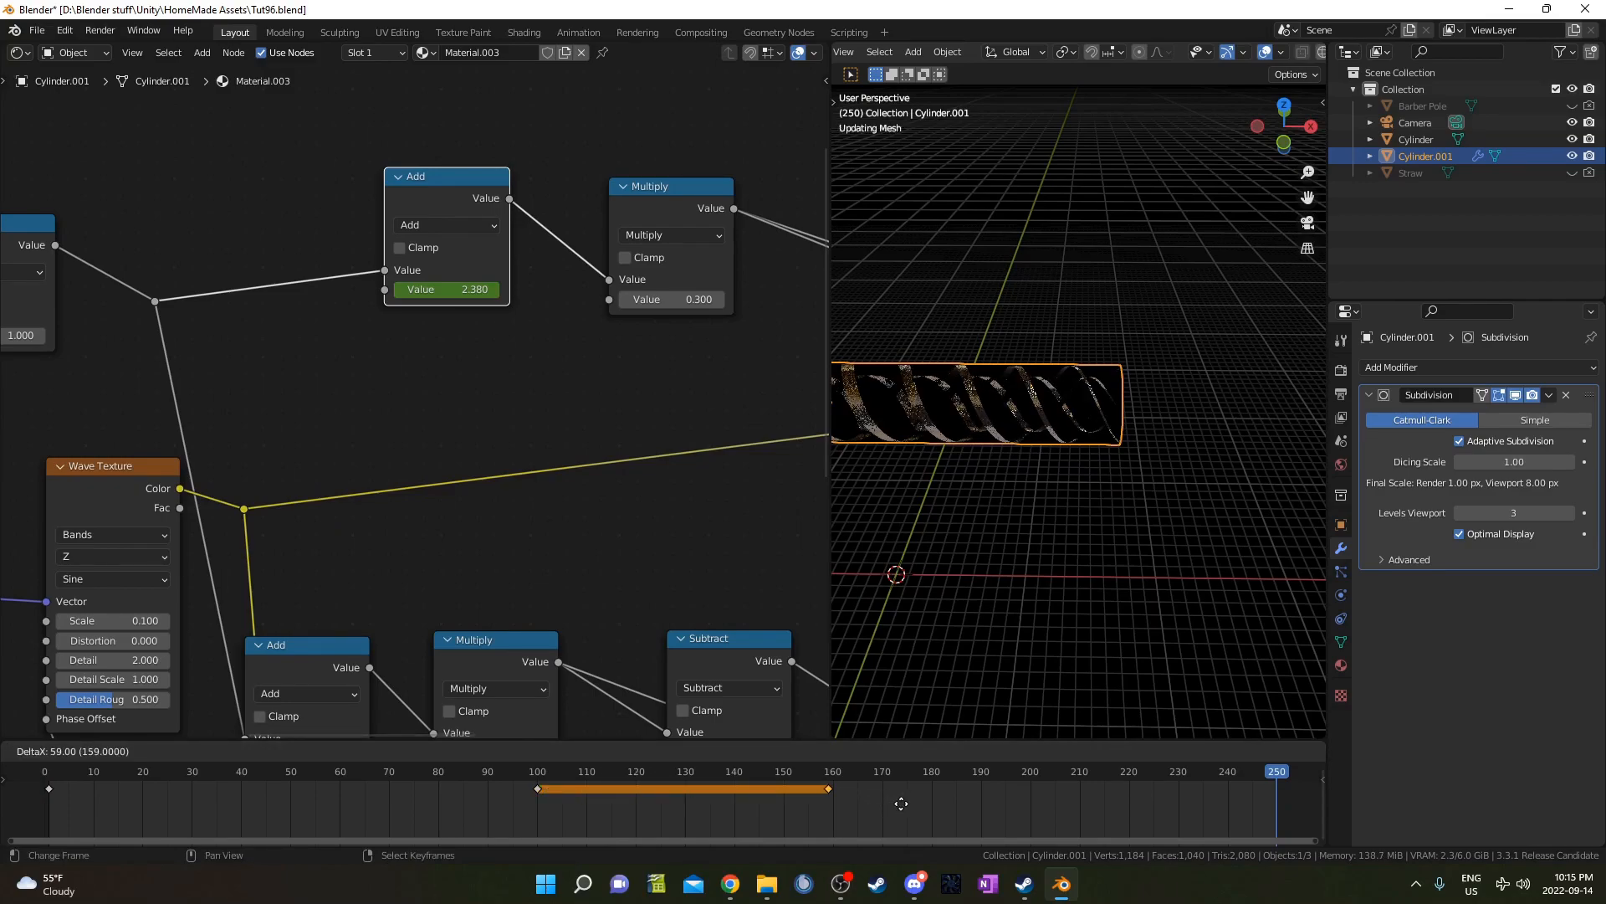
{"action": "left_click", "coordinate": [907, 805]}
- Duplicate the frame 1 keyframe to frame 250 at the end of the animation
{"action": "left_click", "coordinate": [52, 789]}
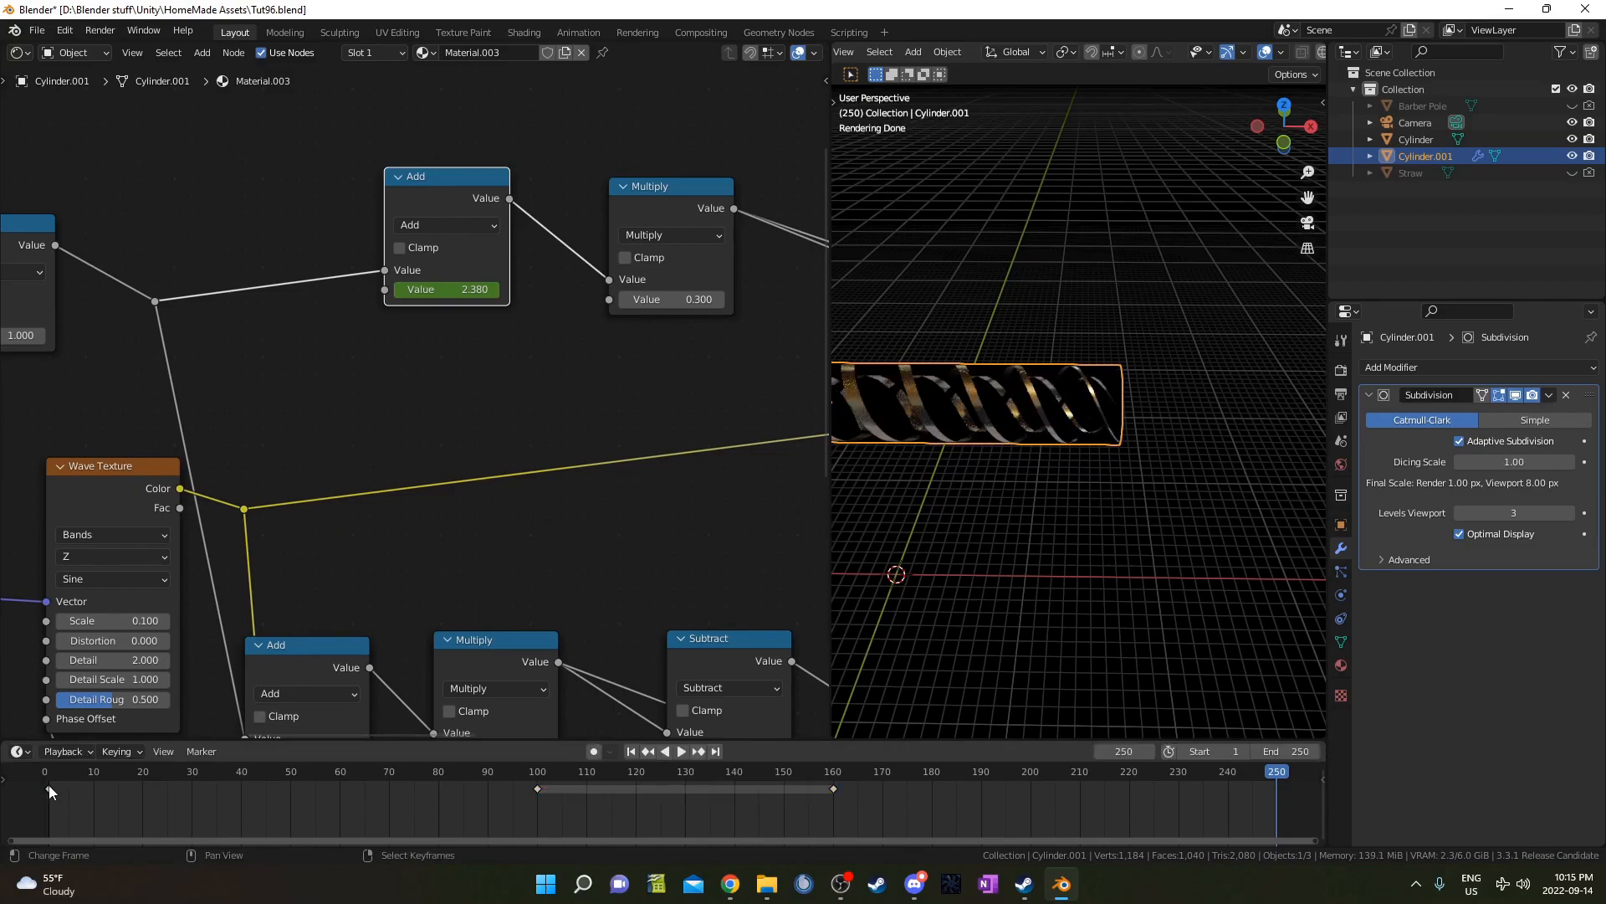
{"action": "key", "text": "shift+d"}
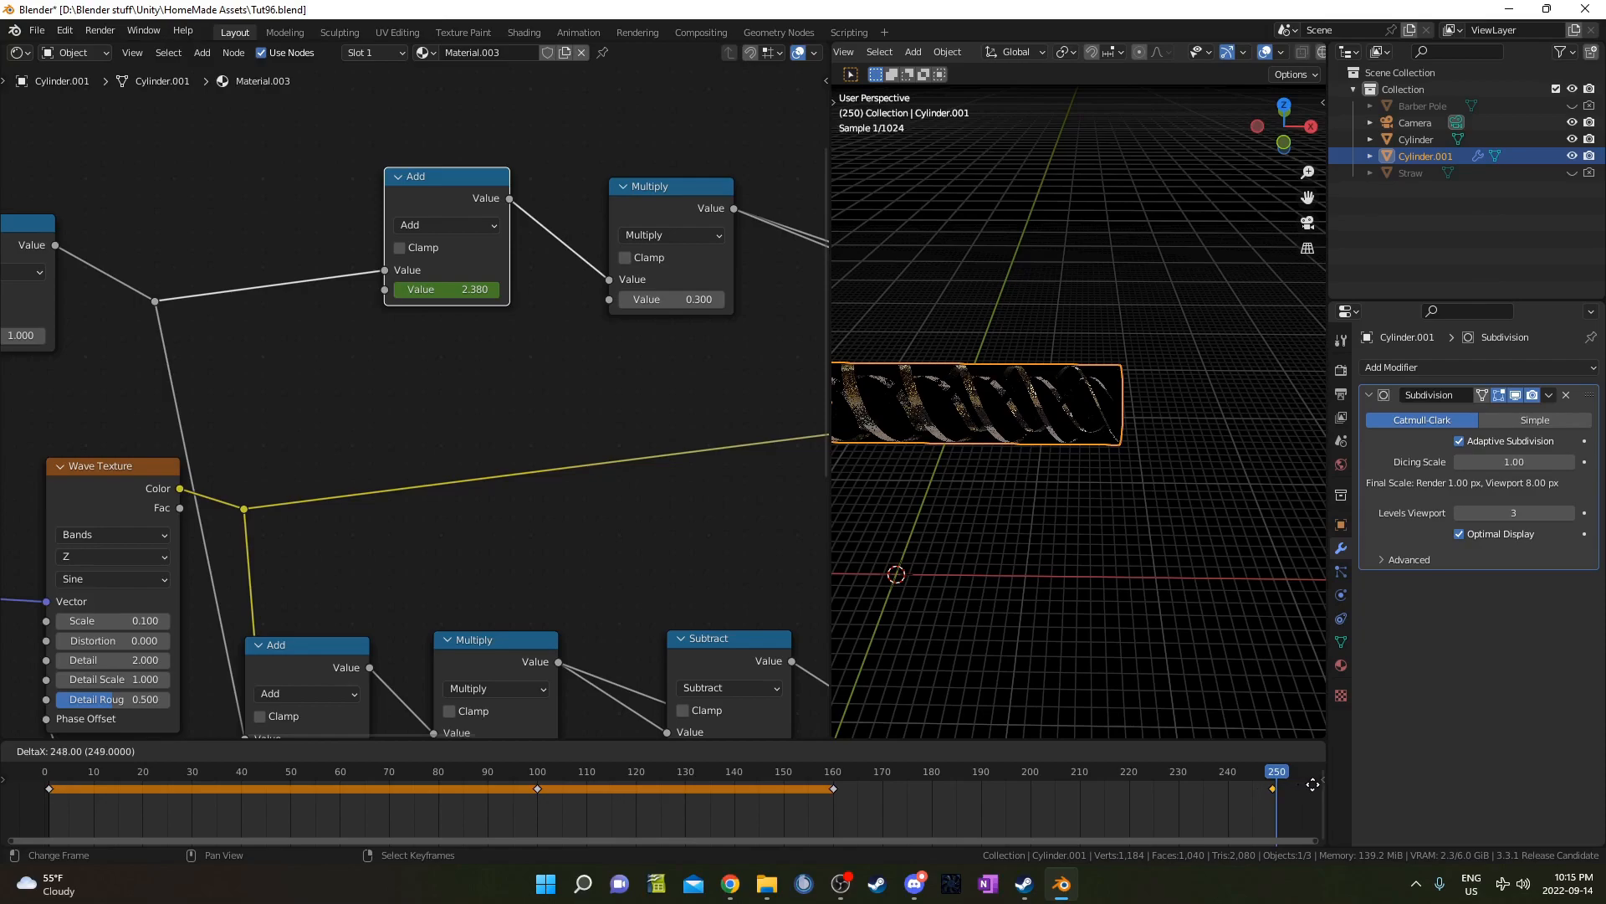
{"action": "left_click", "coordinate": [1317, 784]}
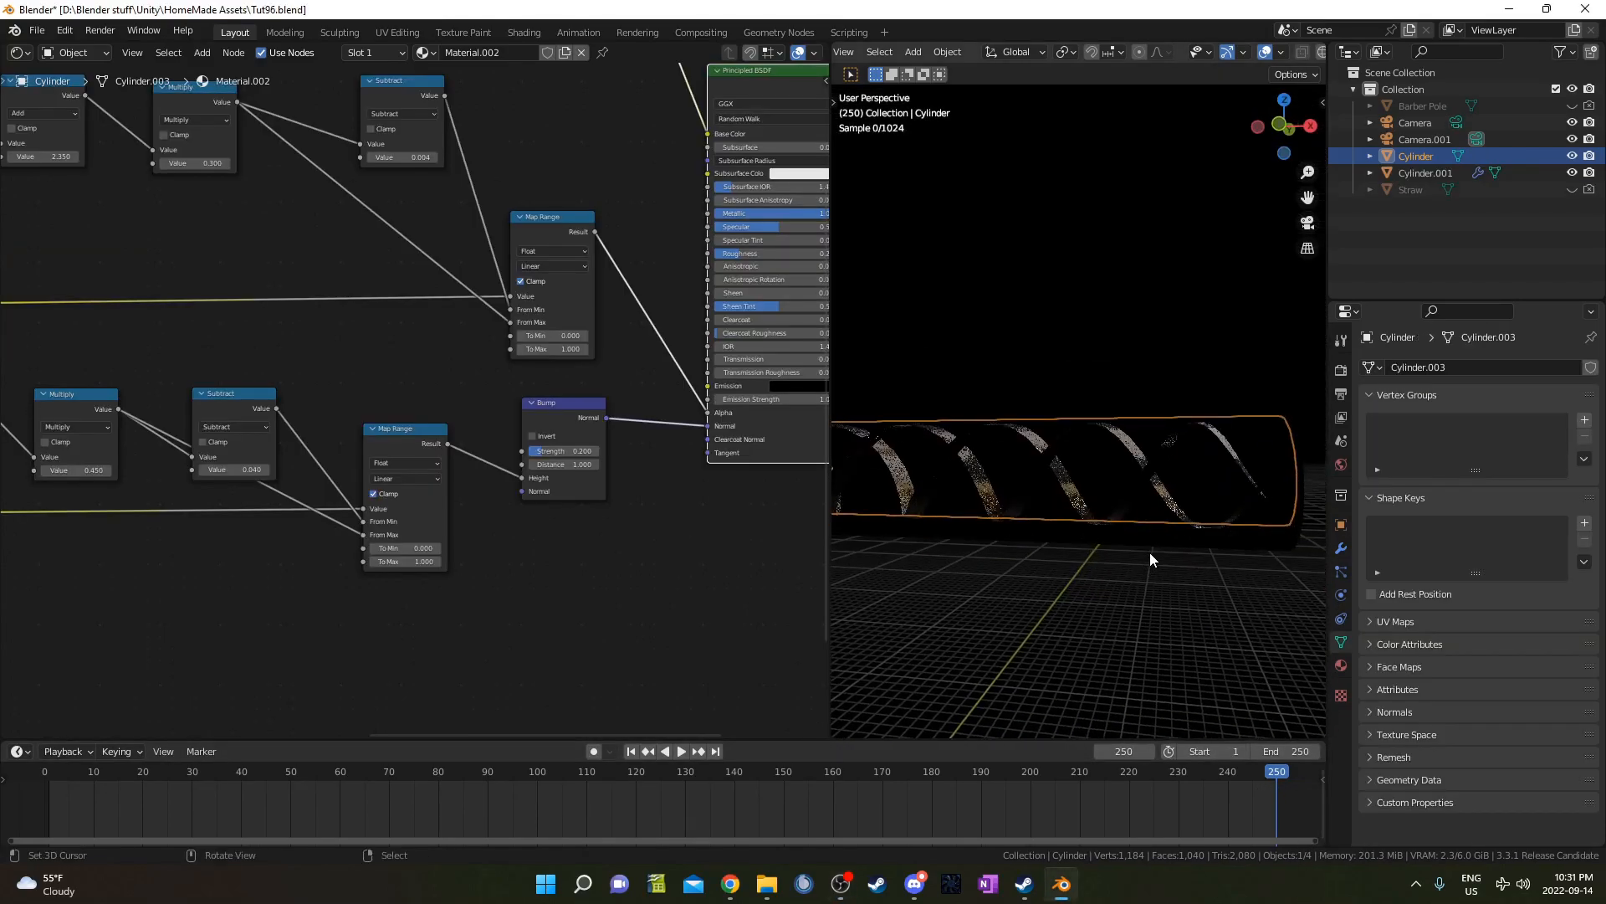
- Connect the lower Map Range result to the Principled BSDF's Emission input in the inner cylinder's material
{"action": "middle_click_drag", "start_coordinate": [1150, 552], "coordinate": [956, 399]}
{"action": "middle_click_drag", "start_coordinate": [614, 478], "coordinate": [589, 471]}
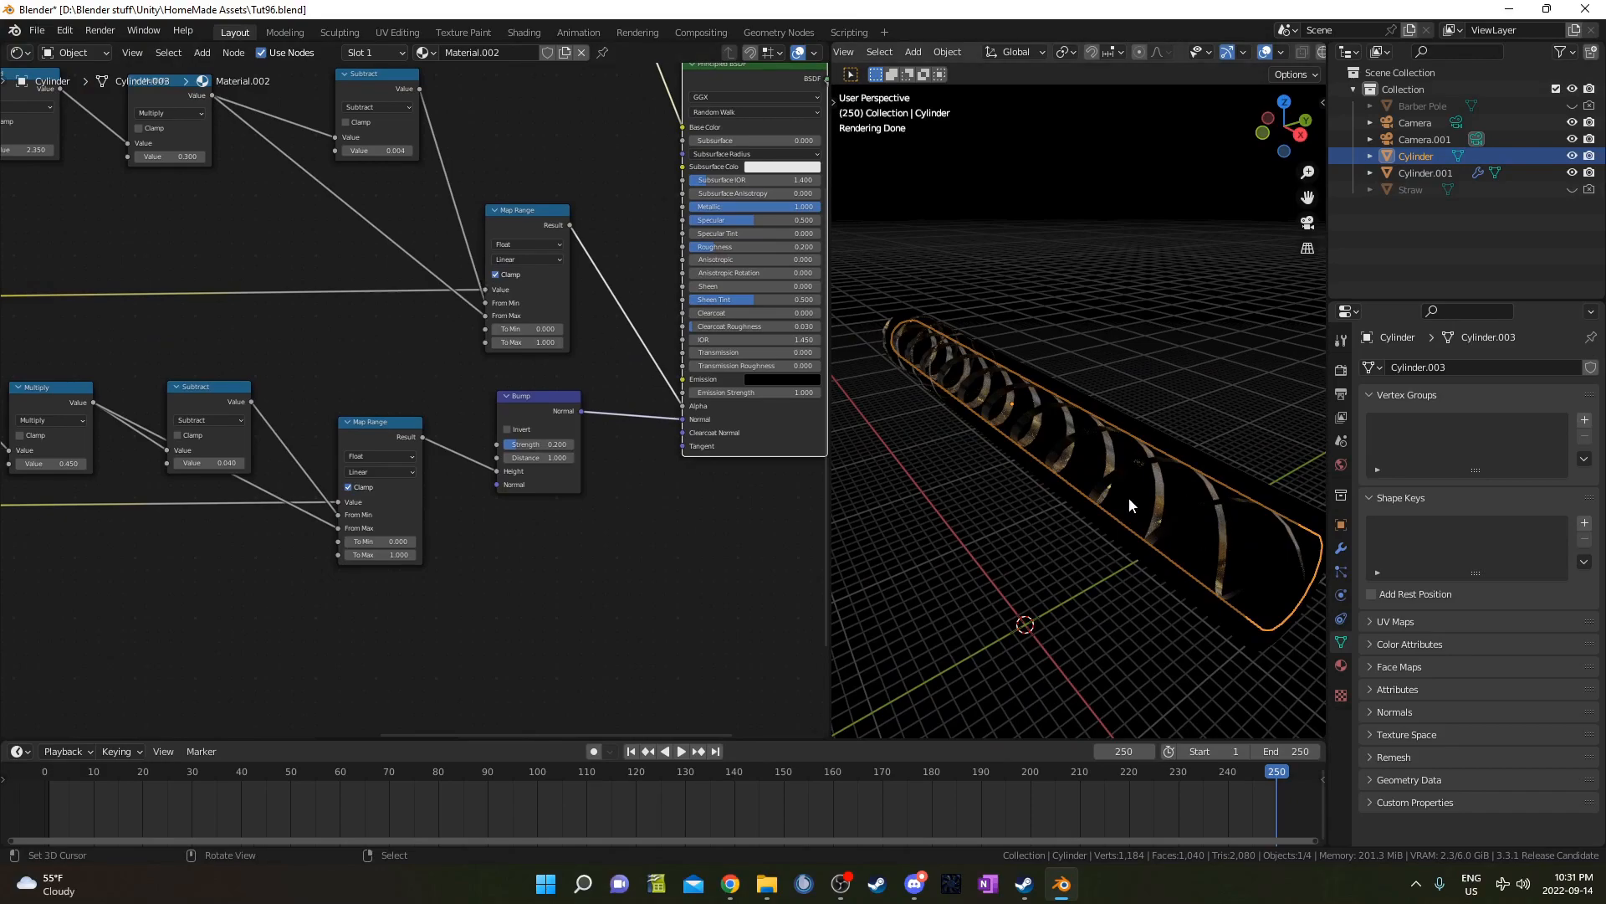
{"action": "middle_click_drag", "start_coordinate": [417, 449], "coordinate": [286, 367]}
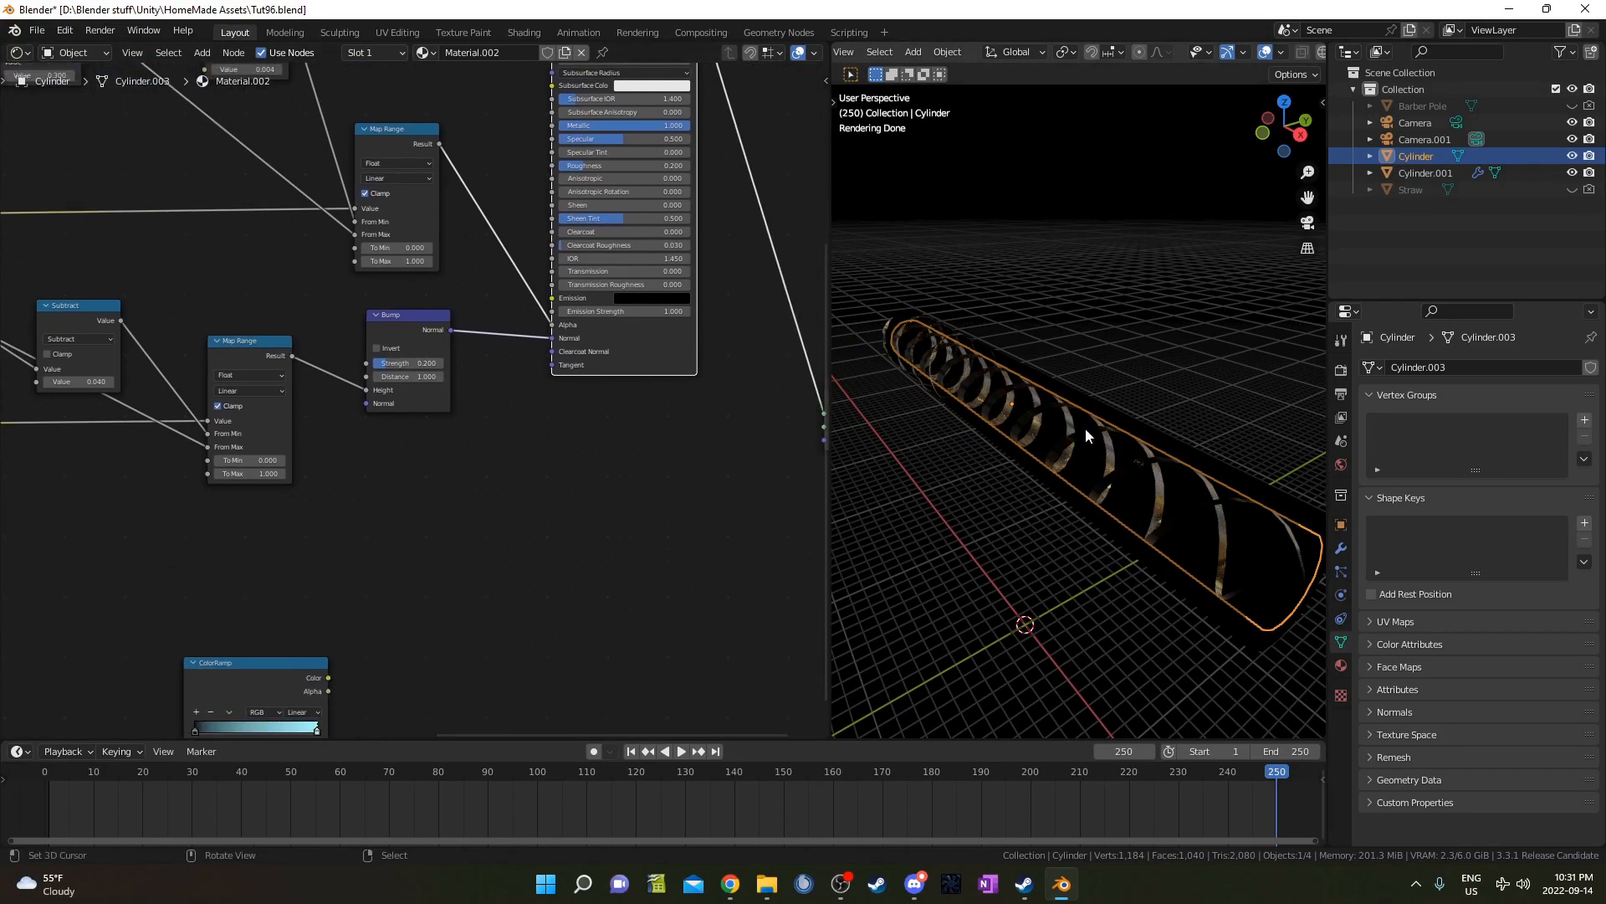
{"action": "middle_click_drag", "start_coordinate": [1083, 429], "coordinate": [920, 414]}
{"action": "middle_click_drag", "start_coordinate": [320, 321], "coordinate": [261, 337]}
{"action": "left_click_drag", "start_coordinate": [232, 373], "coordinate": [494, 315]}
- Set the lower Multiply value to 0.2 in the inner cylinder's material and raise the Add value before it to 100
{"action": "middle_click_drag", "start_coordinate": [1031, 370], "coordinate": [1046, 418]}
{"action": "scroll", "coordinate": [1045, 417], "scroll_direction": "down", "scroll_amount": 3}
{"action": "scroll", "coordinate": [369, 454], "scroll_direction": "up", "scroll_amount": 10, "text": "ctrl"}
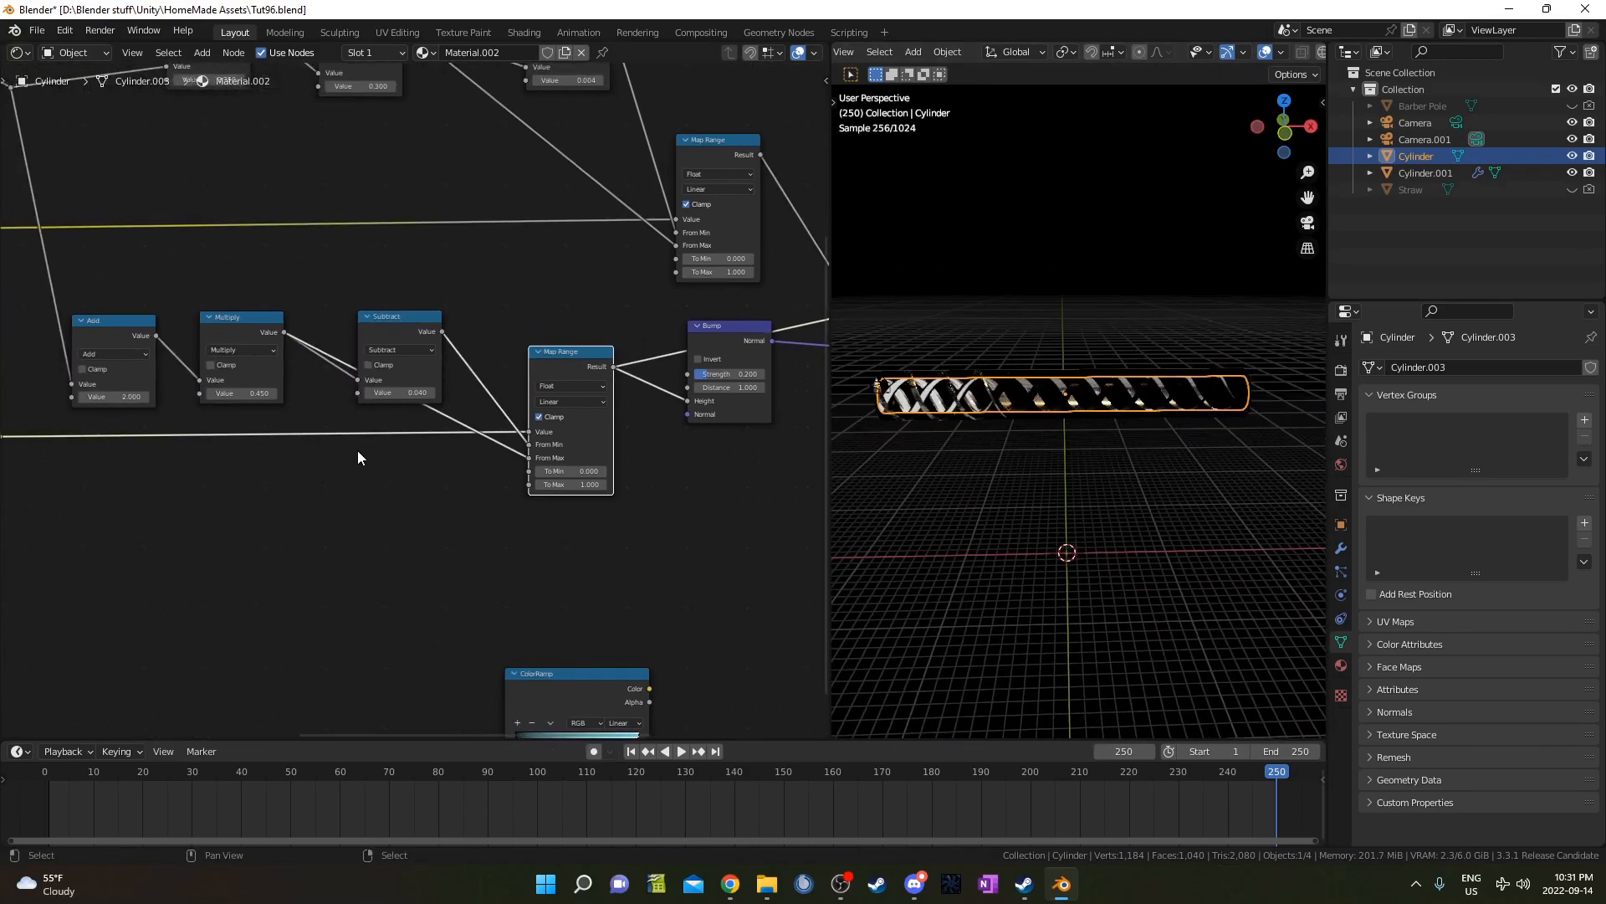
{"action": "scroll", "coordinate": [494, 436], "scroll_direction": "up", "scroll_amount": 3}
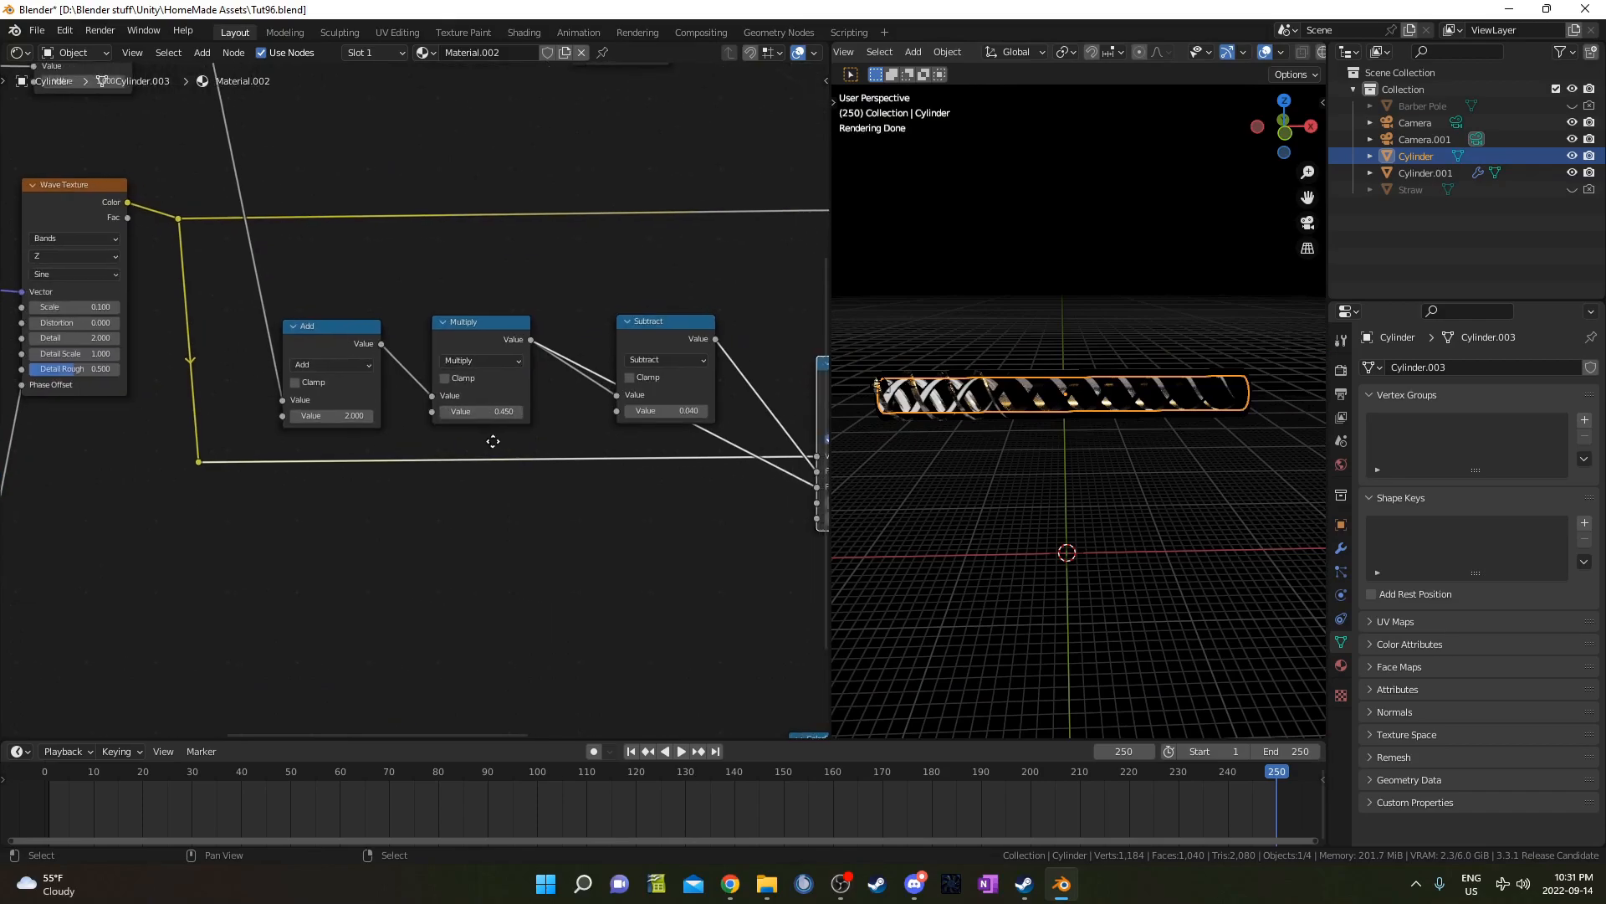
{"action": "left_click", "coordinate": [492, 425]}
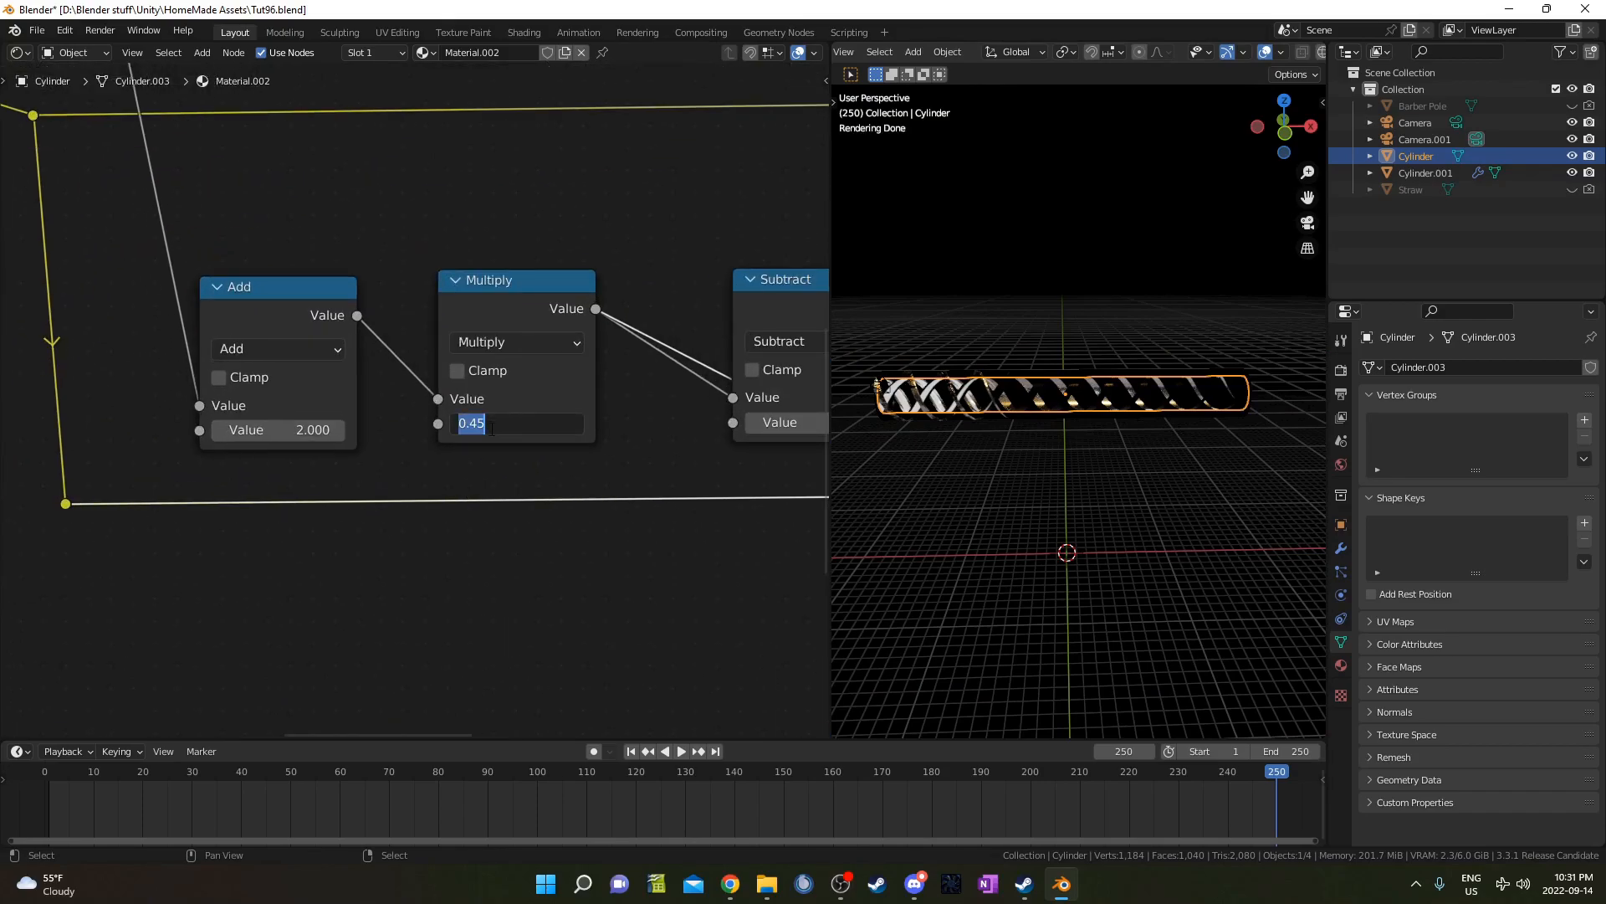
{"action": "type", "text": ".2"}
{"action": "key", "text": "Return"}
{"action": "scroll", "coordinate": [362, 491], "scroll_direction": "up", "scroll_amount": 3}
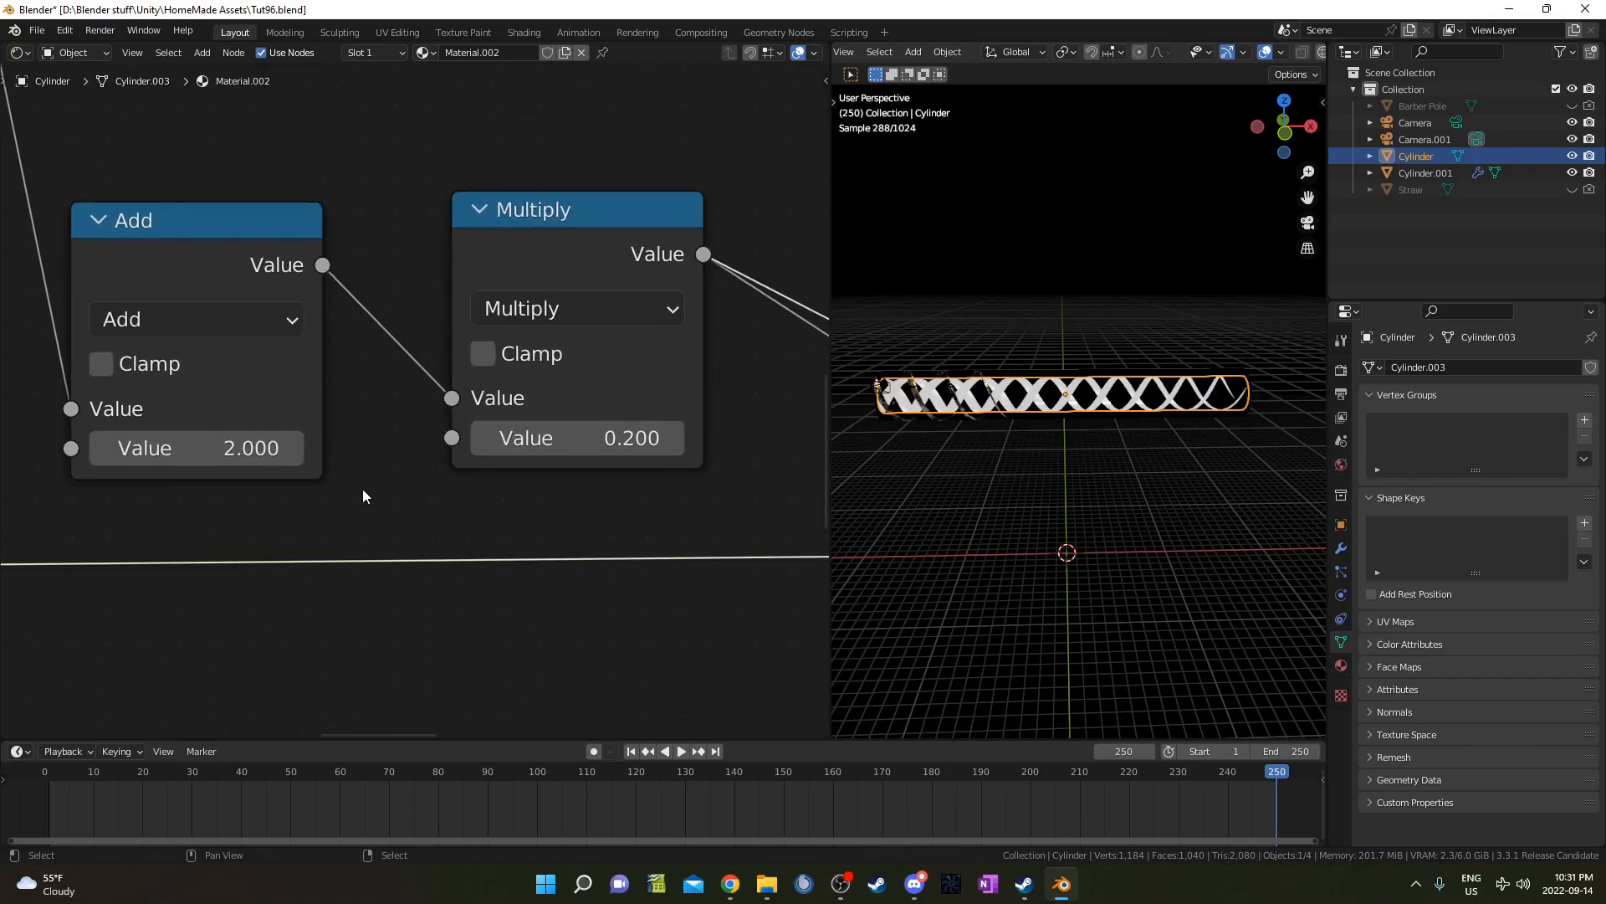
{"action": "left_click_drag", "start_coordinate": [277, 480], "coordinate": [460, 480]}
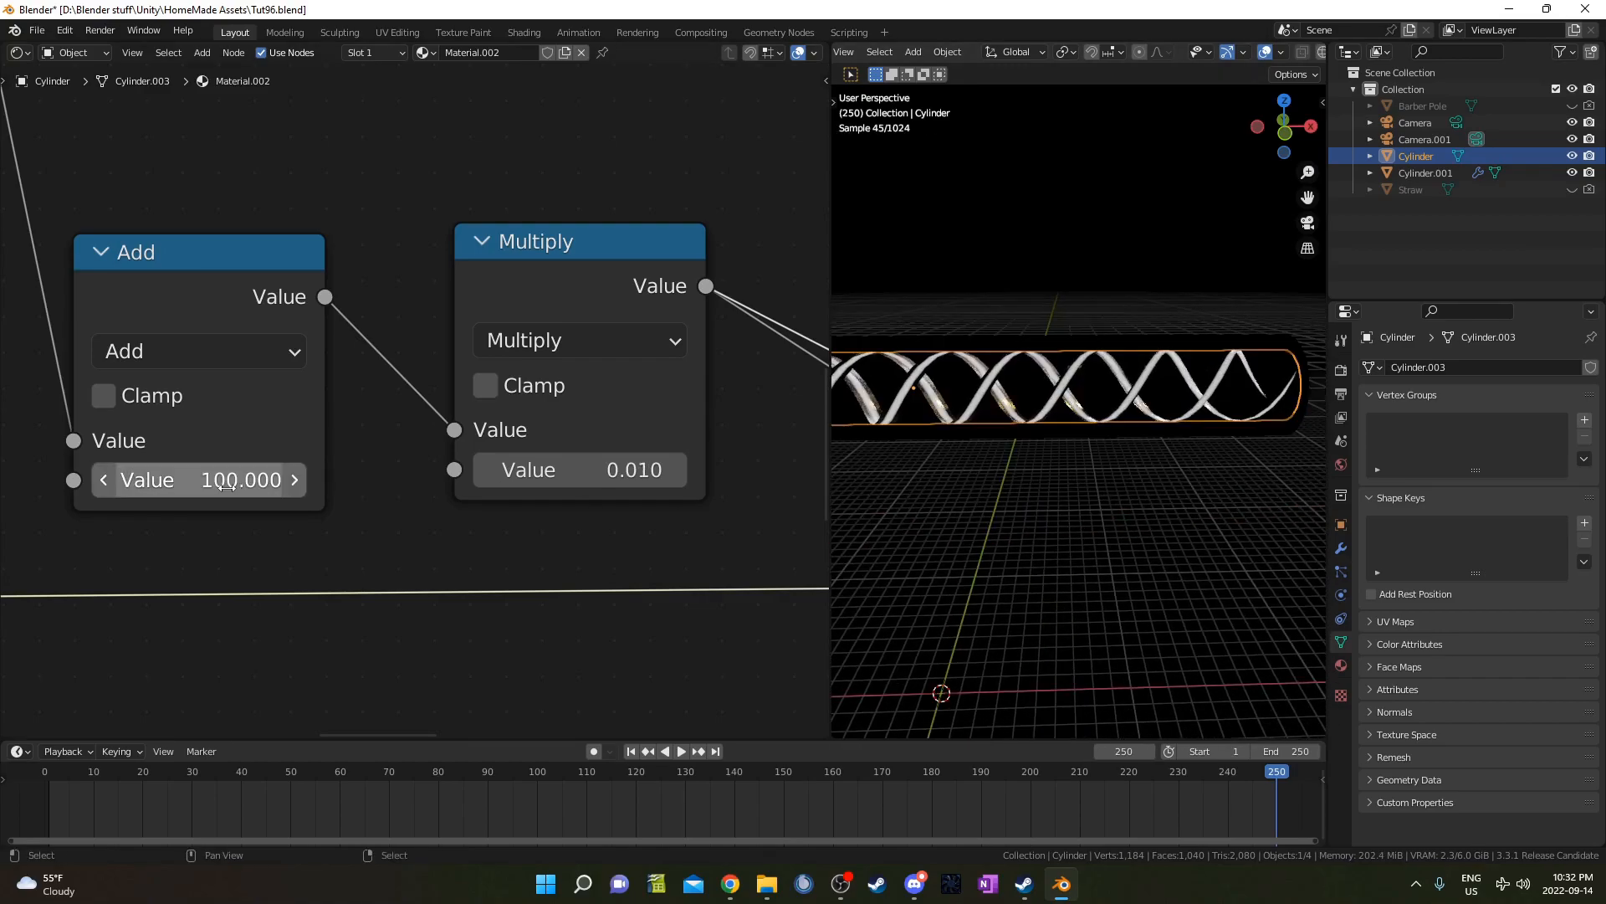
- Try a value of 400 on the lower Add node in the inner cylinder's material
{"action": "middle_click_drag", "start_coordinate": [528, 565], "coordinate": [483, 543]}
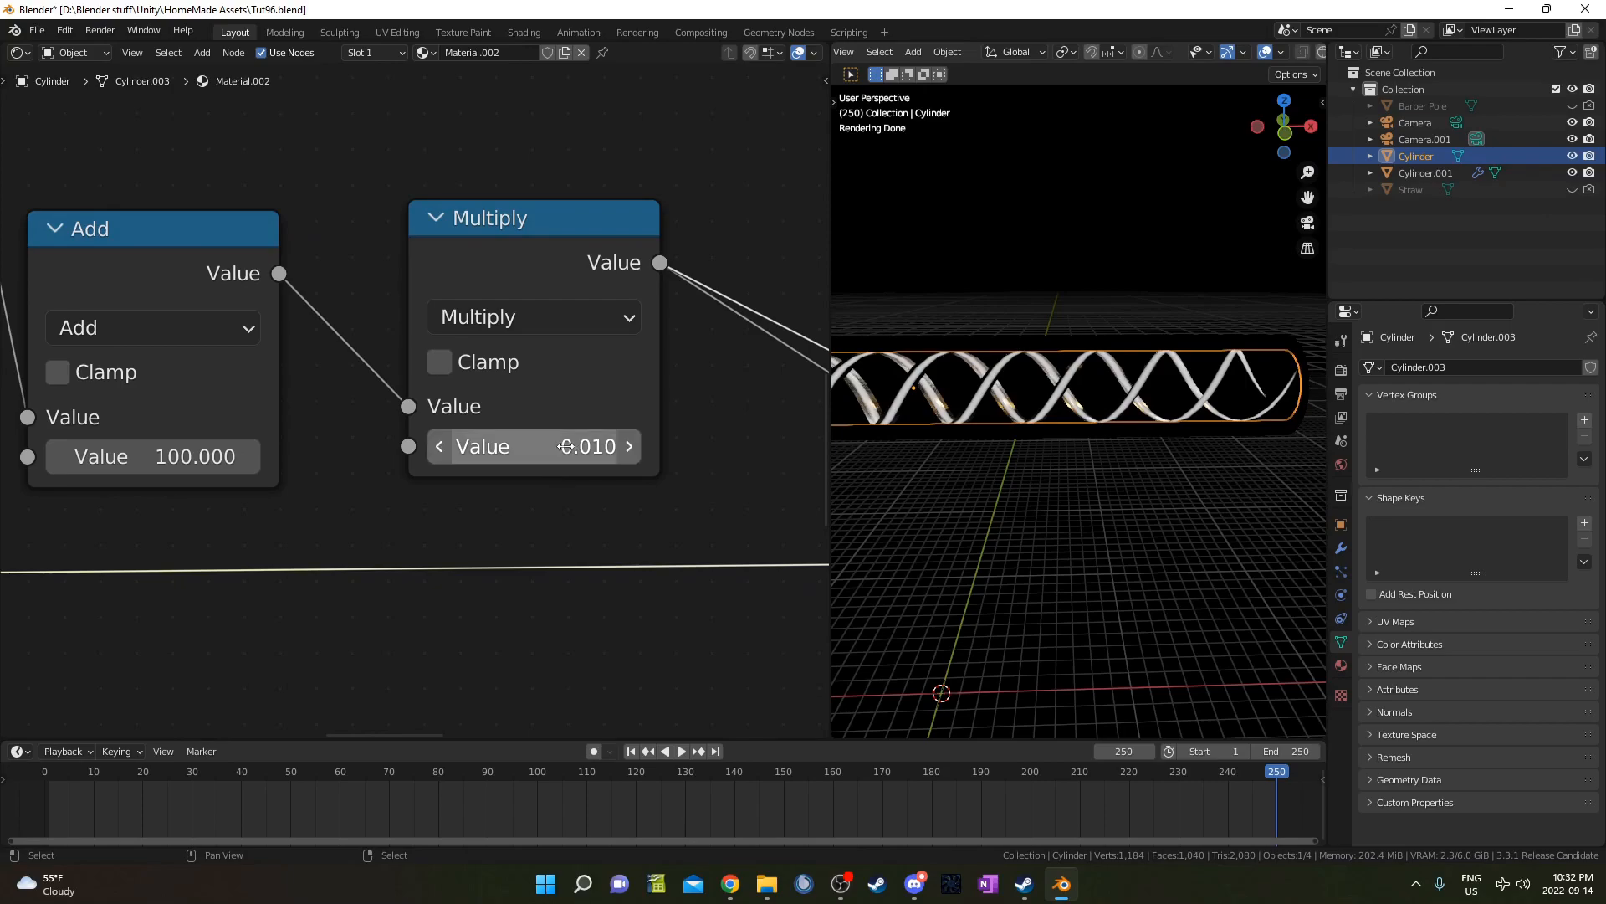
{"action": "scroll", "coordinate": [547, 438], "scroll_direction": "down", "scroll_amount": 1}
{"action": "middle_click_drag", "start_coordinate": [1073, 432], "coordinate": [971, 447]}
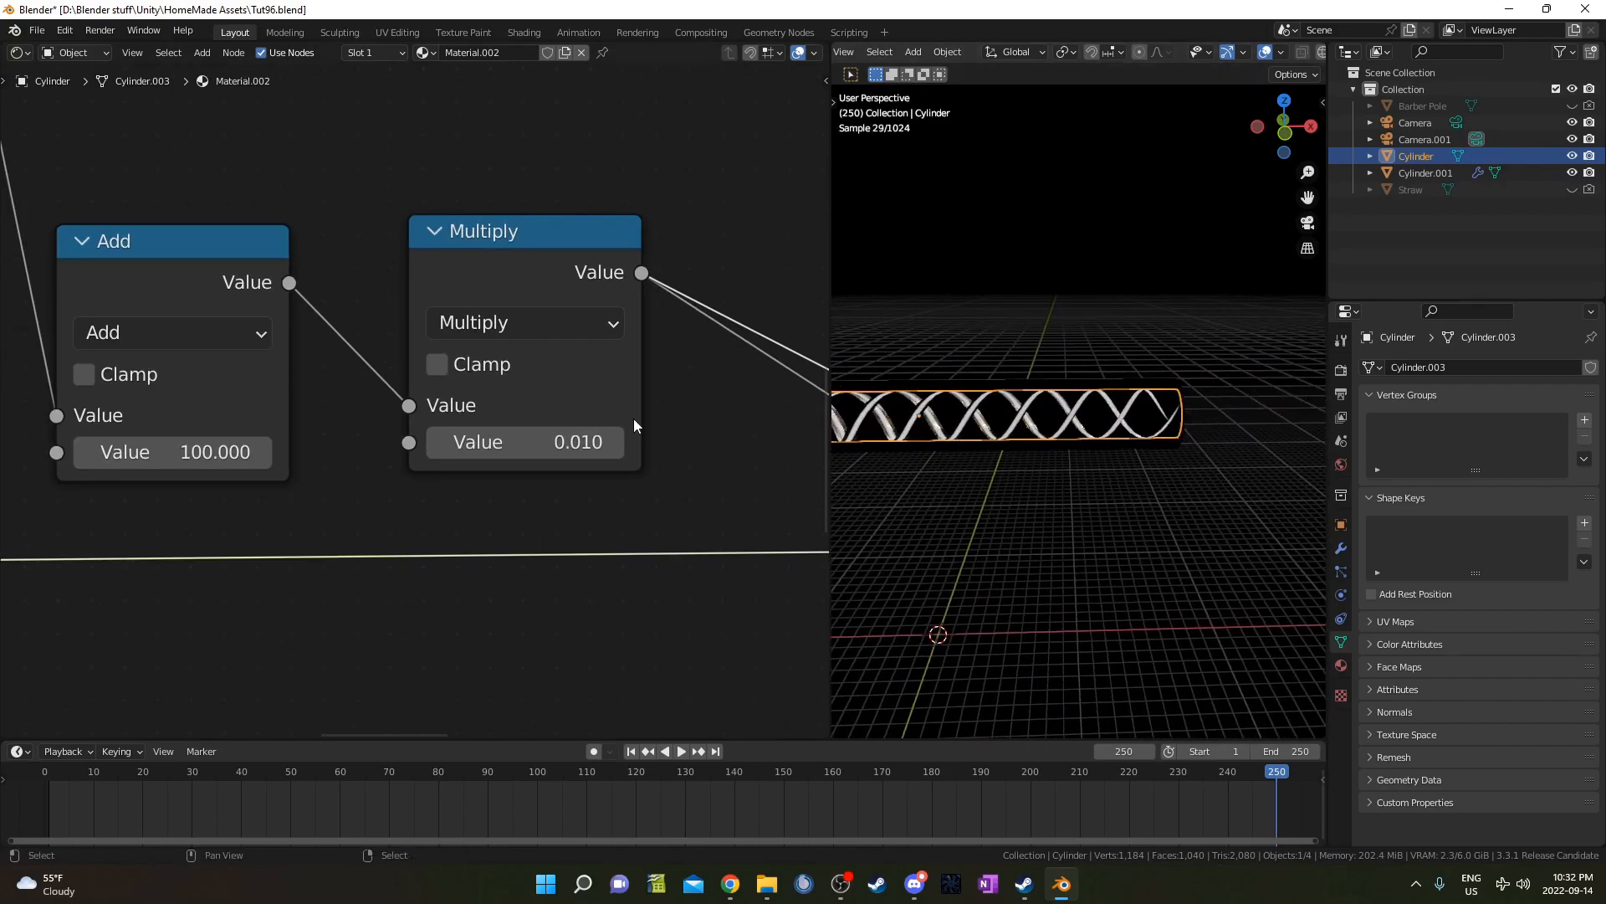
{"action": "middle_click_drag", "start_coordinate": [650, 430], "coordinate": [217, 426]}
{"action": "scroll", "coordinate": [1240, 440], "scroll_direction": "up", "scroll_amount": 4}
{"action": "middle_click_drag", "start_coordinate": [1241, 439], "coordinate": [1055, 435], "text": "shift"}
{"action": "scroll", "coordinate": [1054, 434], "scroll_direction": "up", "scroll_amount": 2}
{"action": "scroll", "coordinate": [1056, 441], "scroll_direction": "up", "scroll_amount": 4}
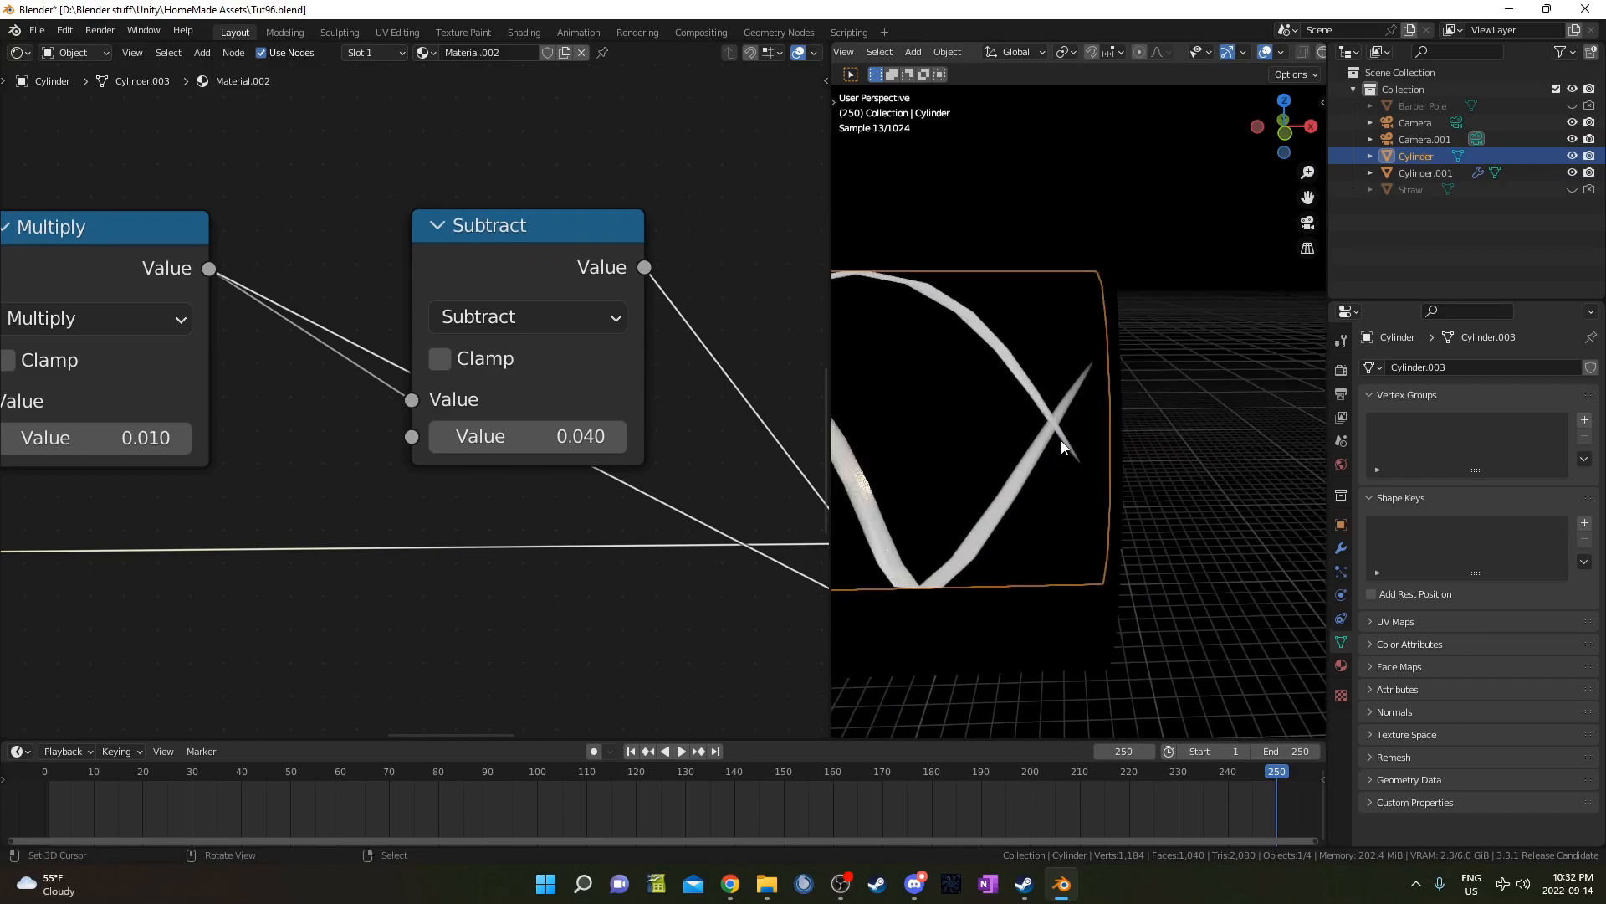
{"action": "middle_click_drag", "start_coordinate": [246, 454], "coordinate": [484, 434]}
{"action": "scroll", "coordinate": [485, 435], "scroll_direction": "up", "scroll_amount": 1}
{"action": "middle_click_drag", "start_coordinate": [186, 459], "coordinate": [561, 475]}
{"action": "left_click", "coordinate": [306, 456]}
{"action": "type", "text": "400"}
{"action": "key", "text": "Return"}
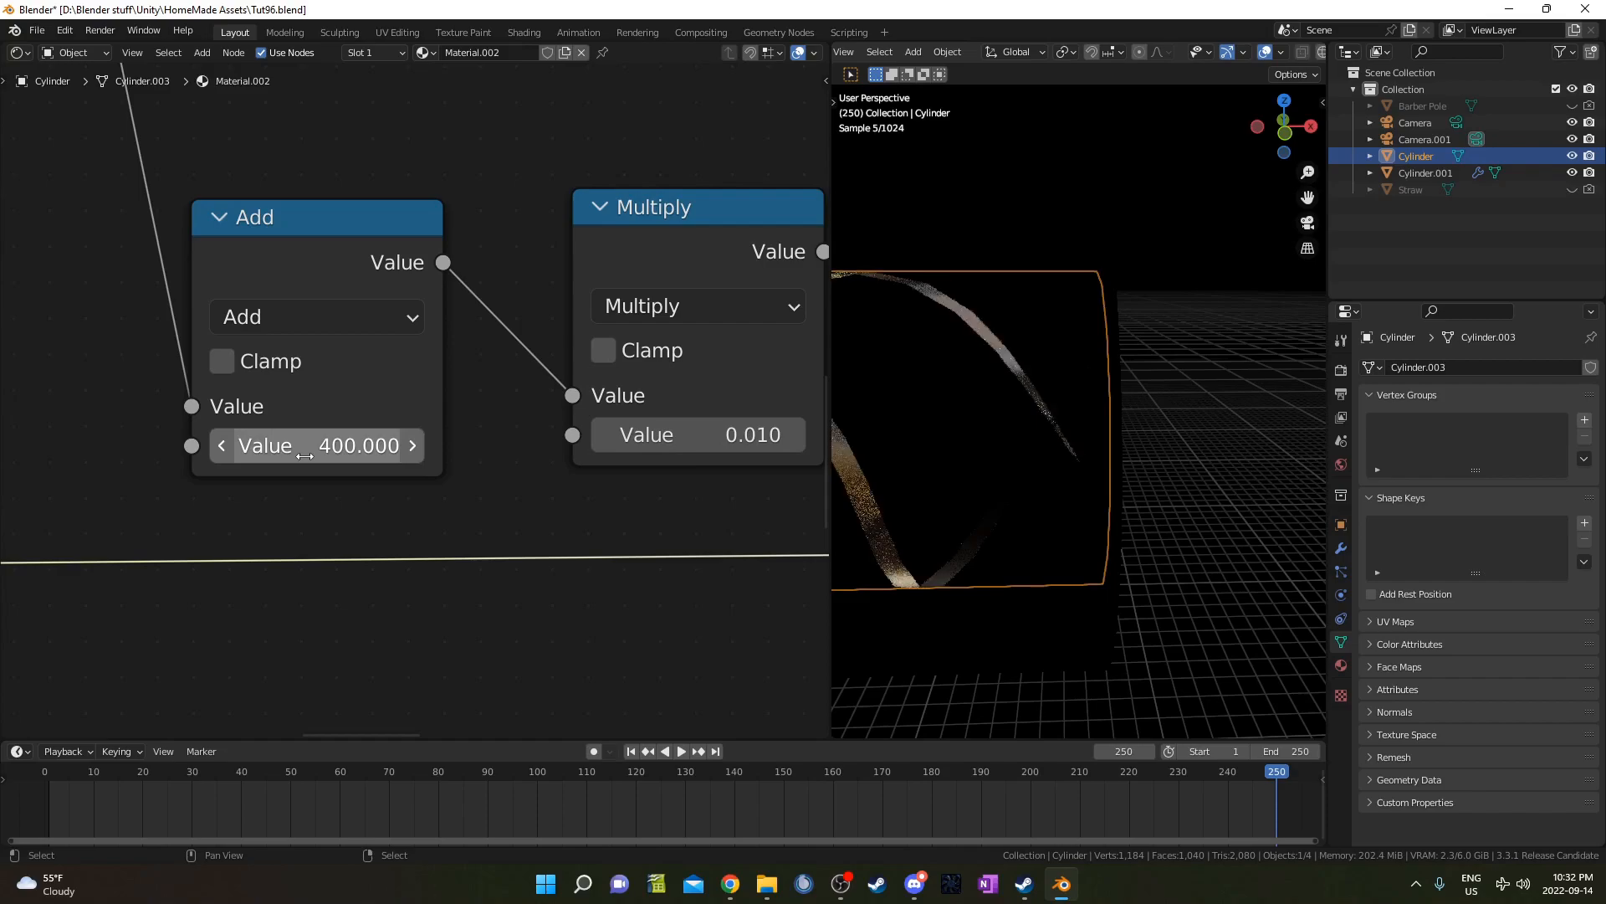
- Set the lower Add value to 1.5 in the inner cylinder's material
{"action": "left_click", "coordinate": [286, 452]}
{"action": "type", "text": "0"}
{"action": "left_click", "coordinate": [328, 438]}
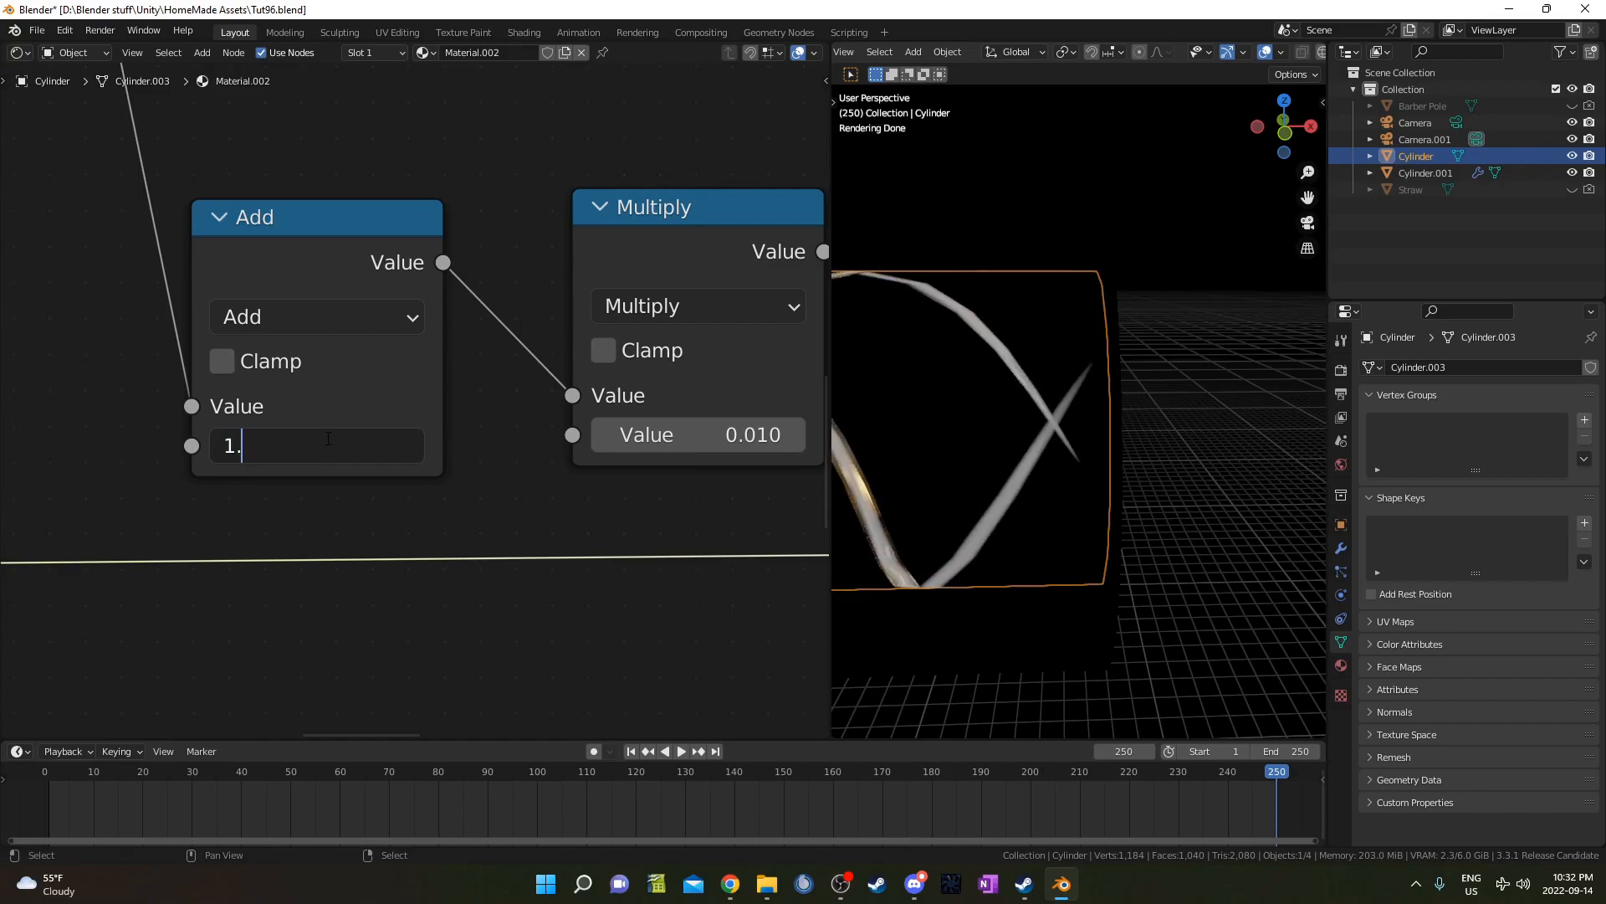
{"action": "type", "text": ".5"}
{"action": "key", "text": "Return"}
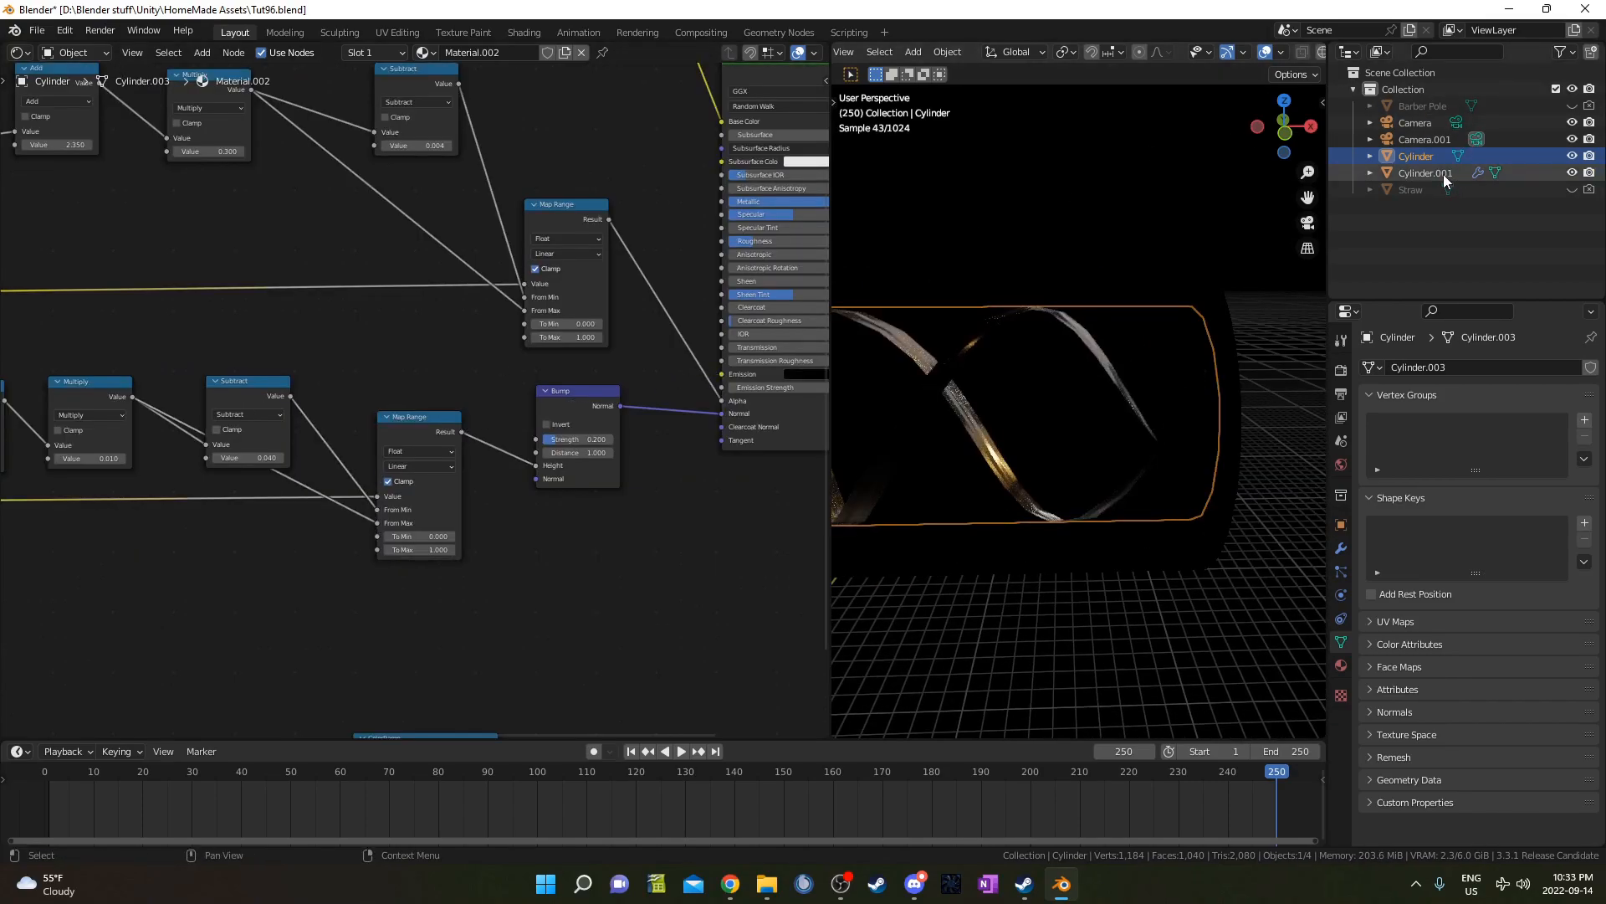
- Select the outer cylinder, Cylinder.001, and return the animation to frame 1
{"action": "left_click", "coordinate": [1443, 173]}
{"action": "scroll", "coordinate": [851, 405], "scroll_direction": "down", "scroll_amount": 2}
{"action": "scroll", "coordinate": [936, 477], "scroll_direction": "down", "scroll_amount": 2}
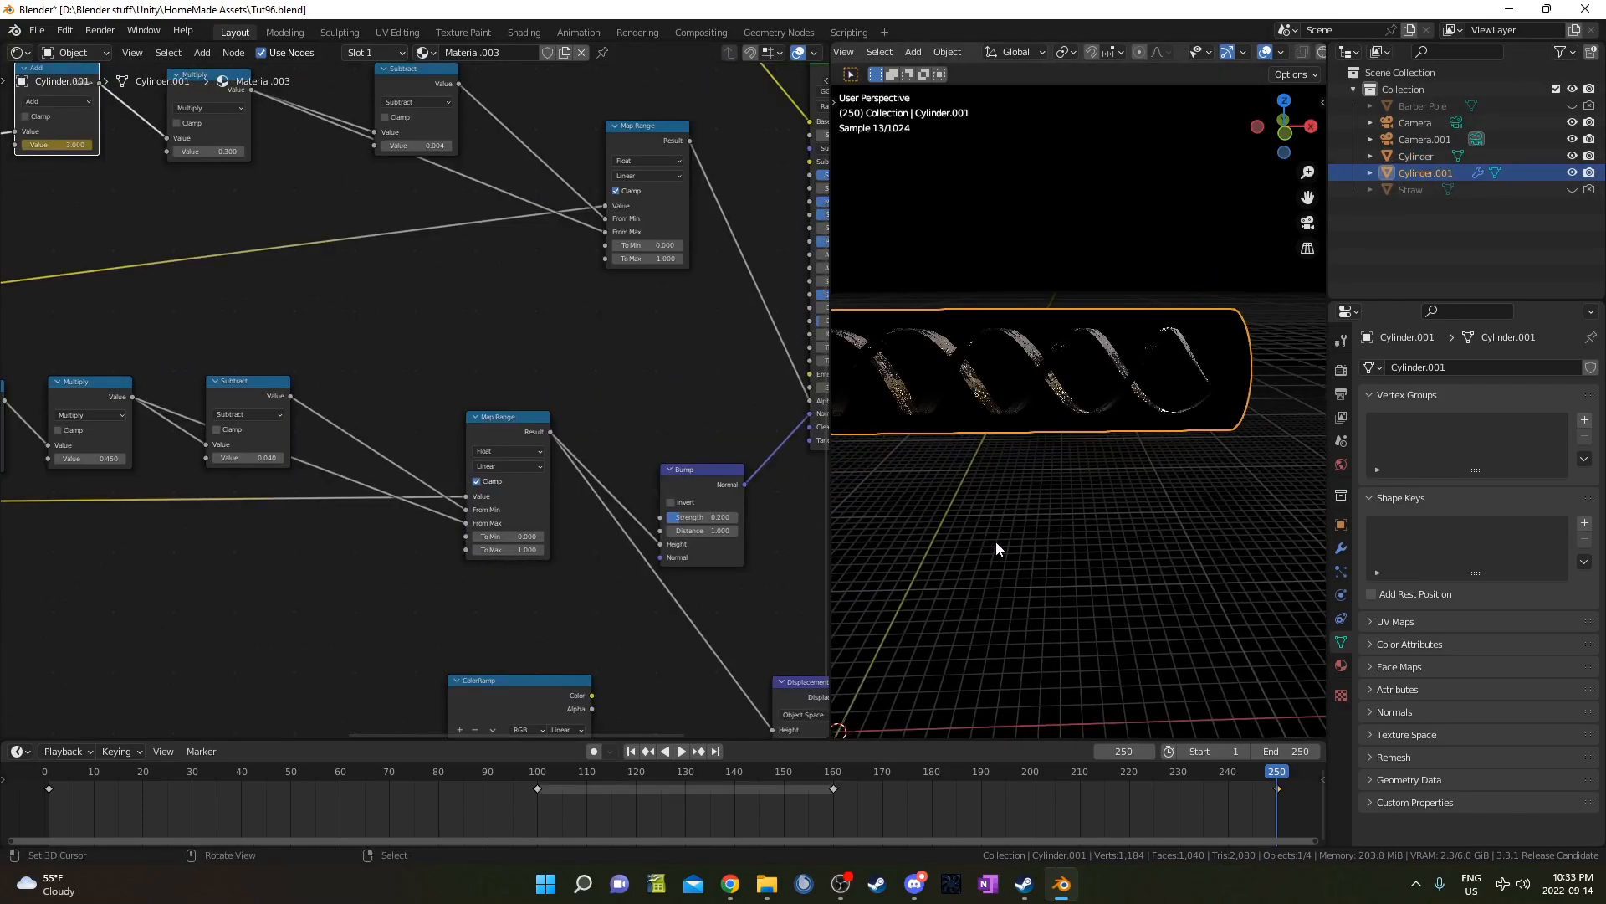
{"action": "scroll", "coordinate": [1027, 538], "scroll_direction": "down", "scroll_amount": 2}
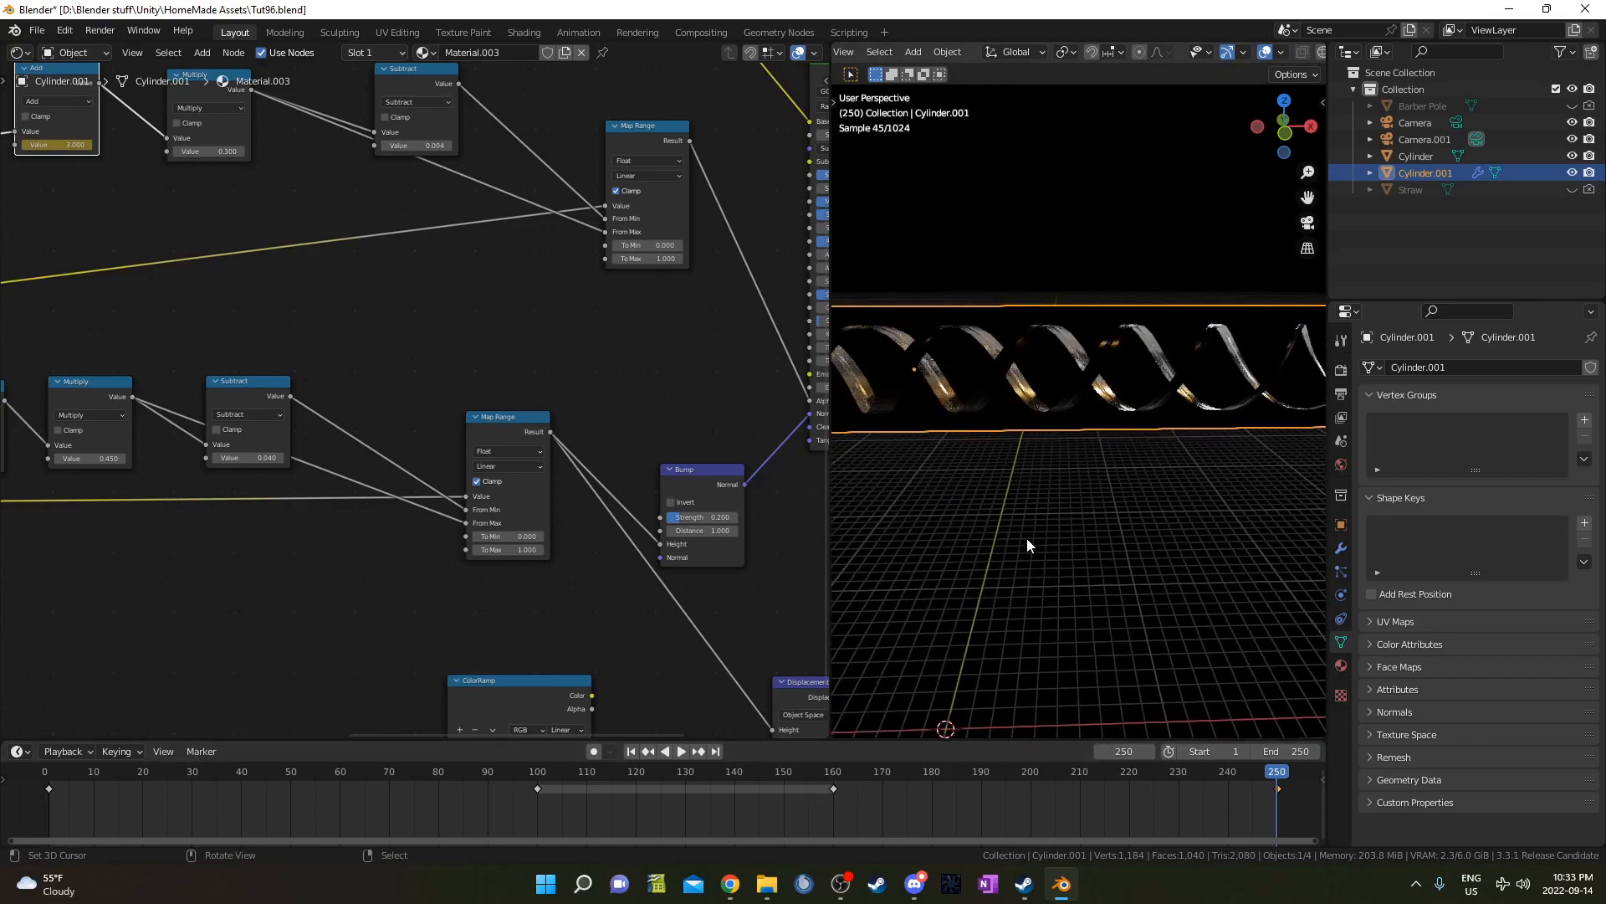
{"action": "scroll", "coordinate": [1026, 539], "scroll_direction": "down", "scroll_amount": 2}
{"action": "key", "text": "shift+Left"}
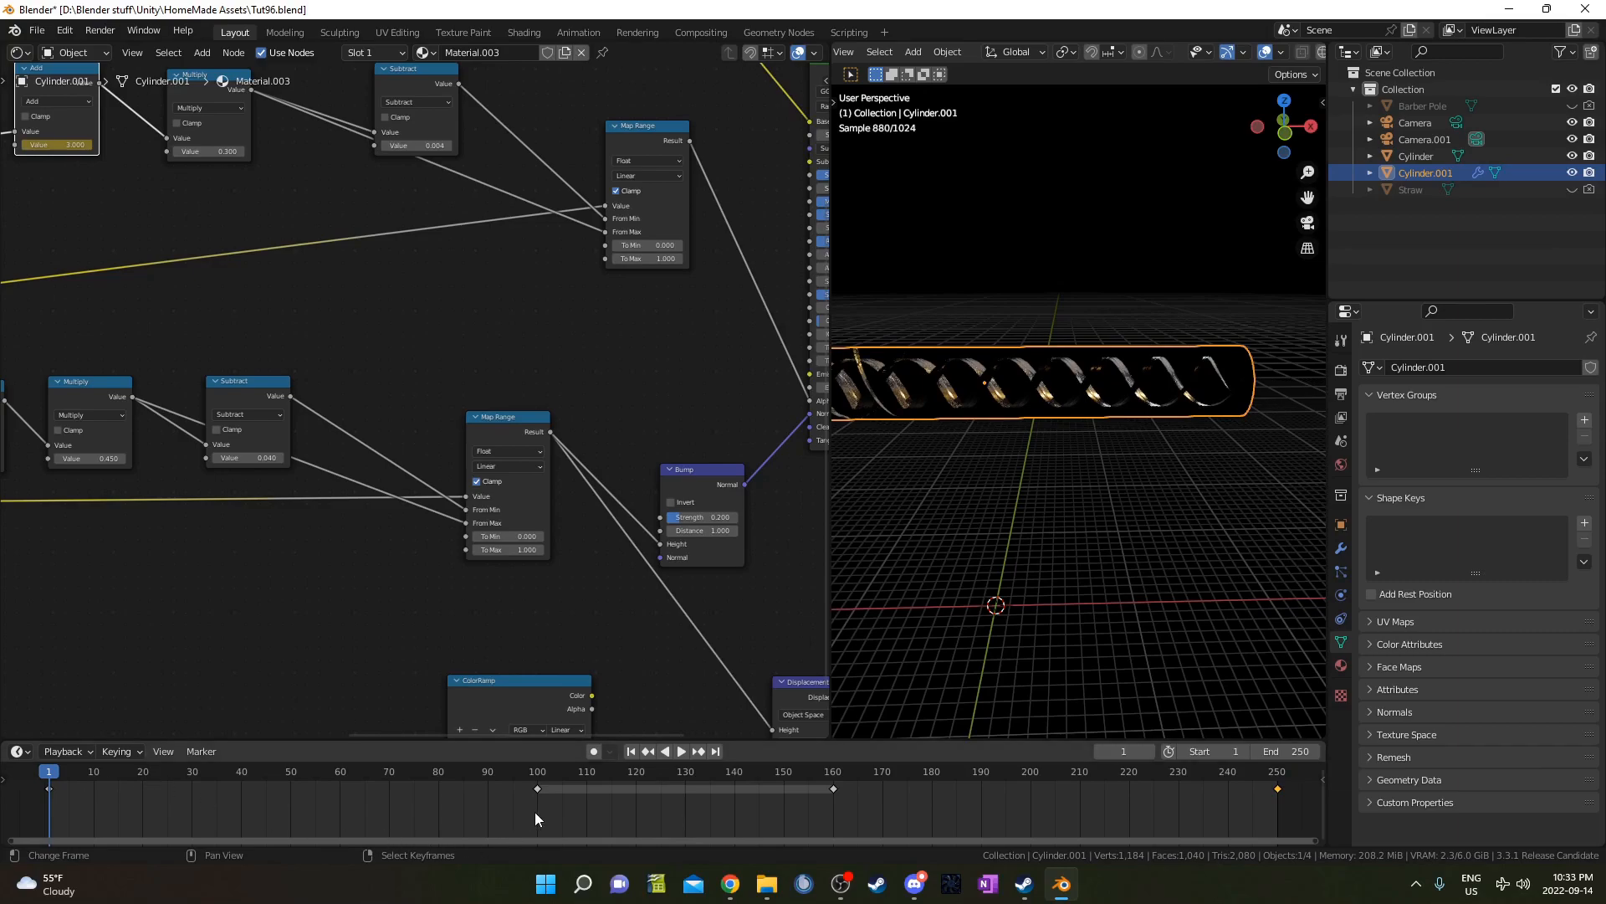
{"action": "scroll", "coordinate": [1120, 413], "scroll_direction": "up", "scroll_amount": 5}
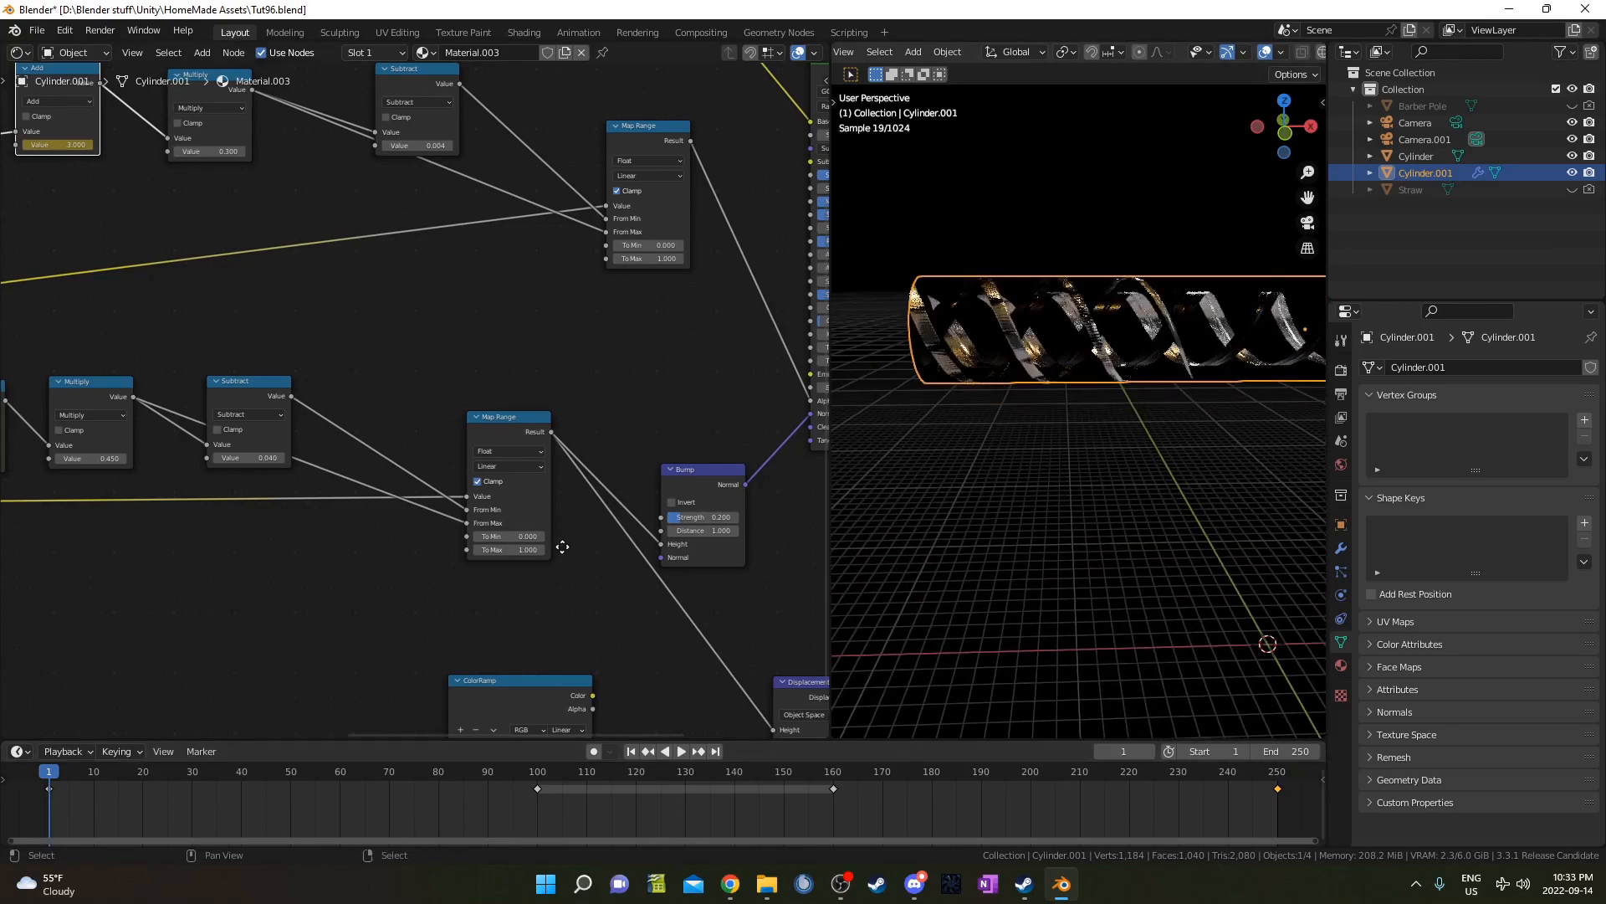
- Connect the lower Map Range result to the Principled BSDF's Emission input in the outer cylinder's material
{"action": "middle_click_drag", "start_coordinate": [552, 459], "coordinate": [293, 448]}
{"action": "left_click_drag", "start_coordinate": [291, 422], "coordinate": [549, 364]}
{"action": "scroll", "coordinate": [1097, 430], "scroll_direction": "up", "scroll_amount": 4}
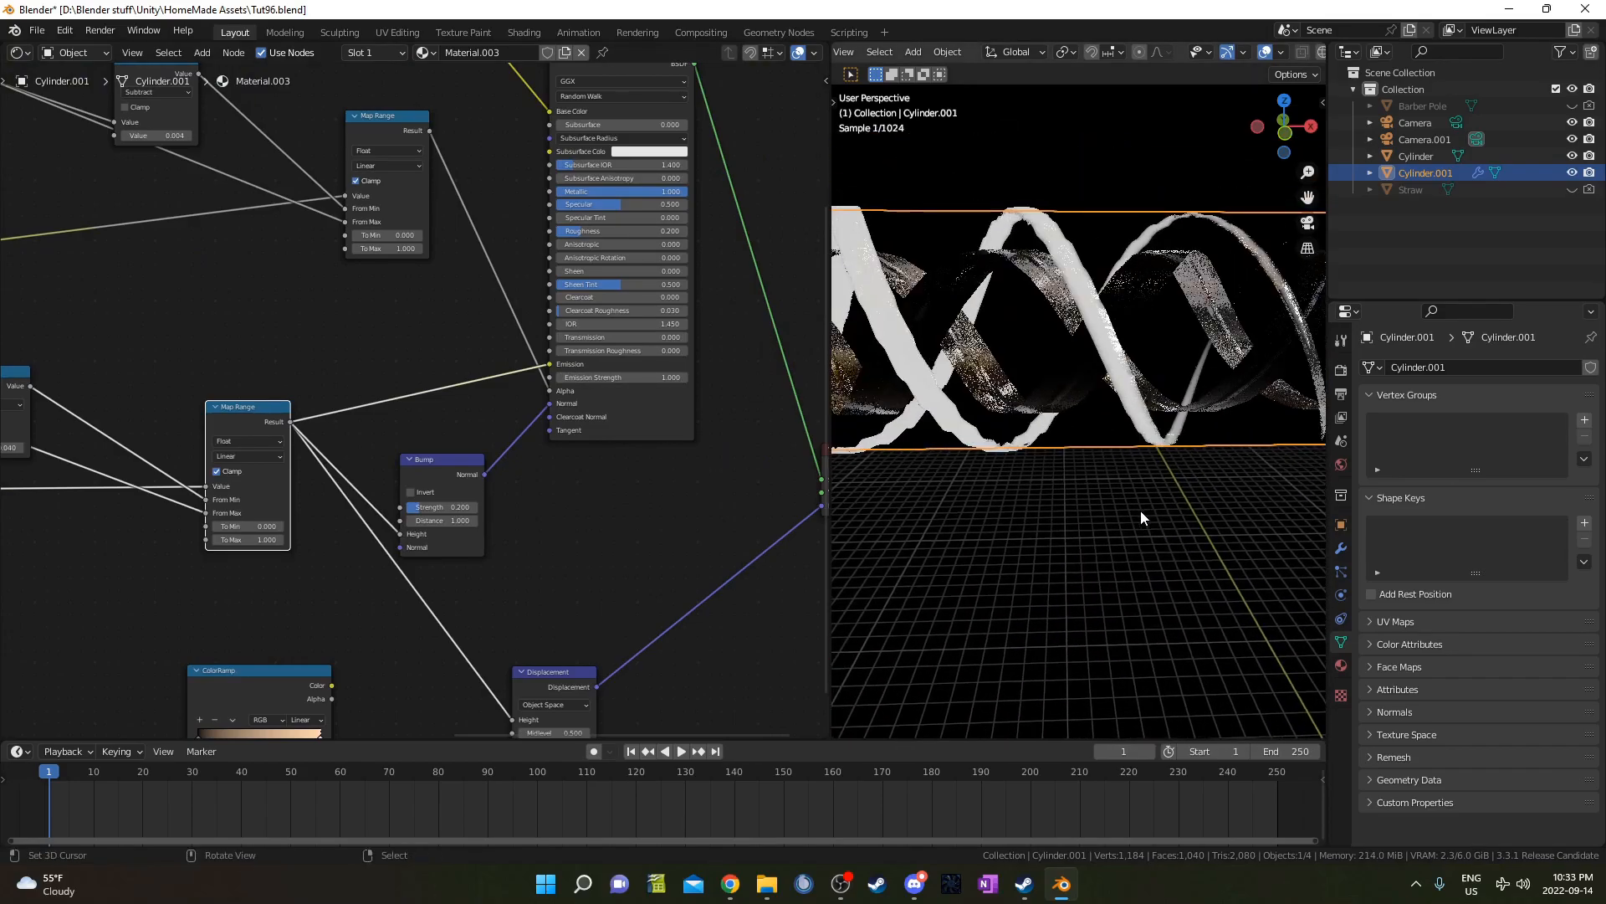
{"action": "middle_click_drag", "start_coordinate": [1020, 495], "coordinate": [996, 542]}
{"action": "middle_click_drag", "start_coordinate": [449, 598], "coordinate": [588, 538]}
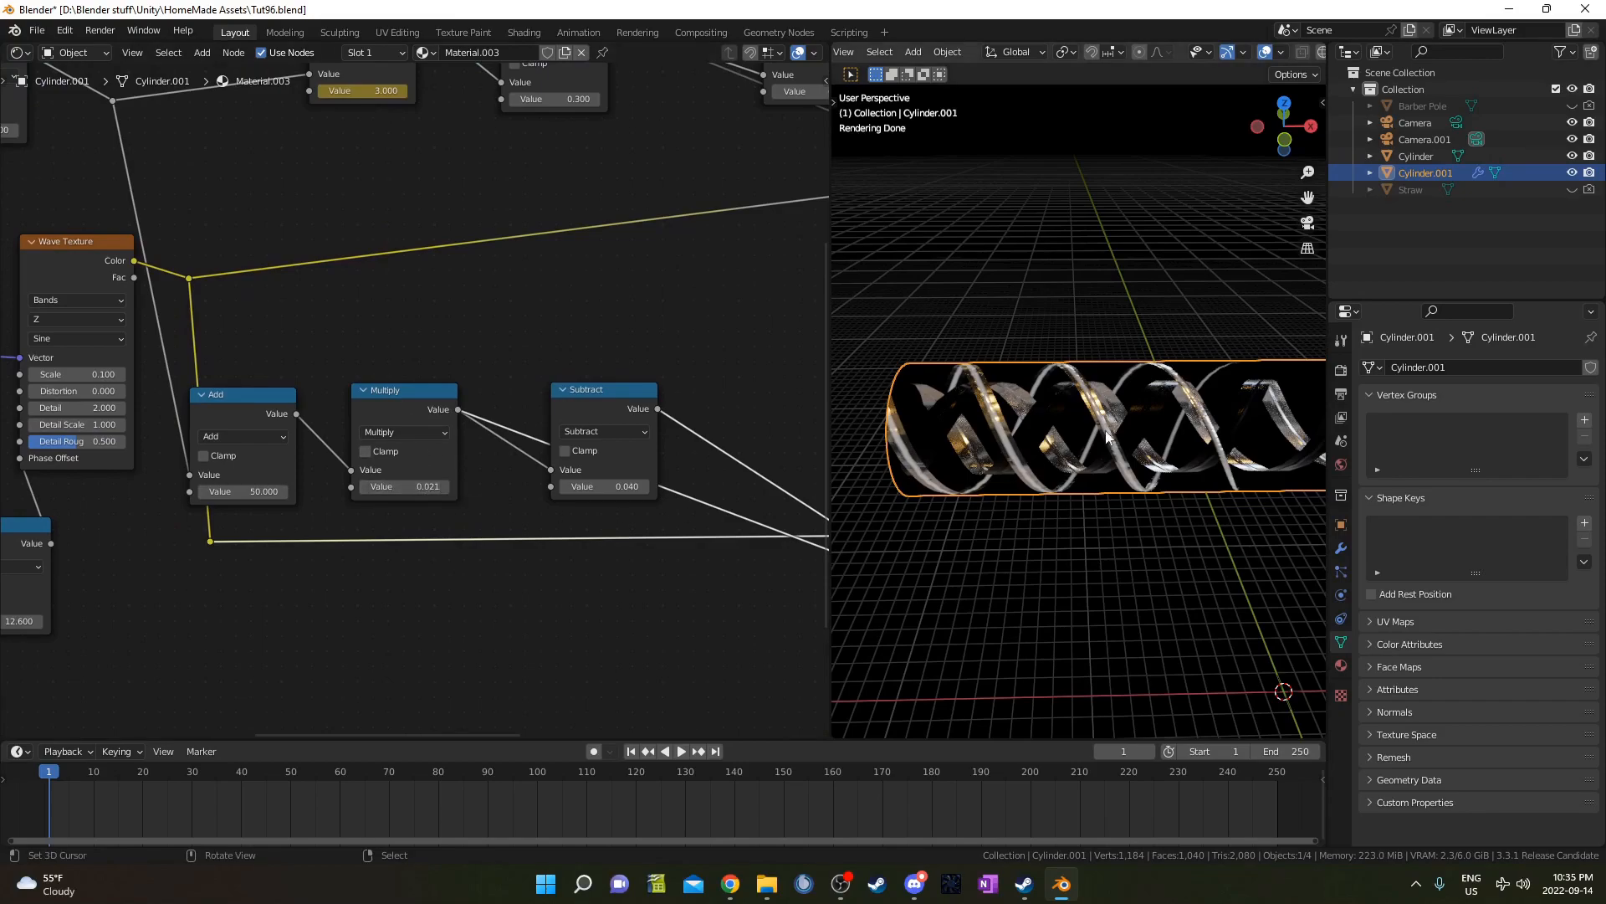
- Select the upper Add node in the outer cylinder's material and go to its keyframe at frame 100
{"action": "middle_click_drag", "start_coordinate": [668, 436], "coordinate": [559, 378], "text": "shift"}
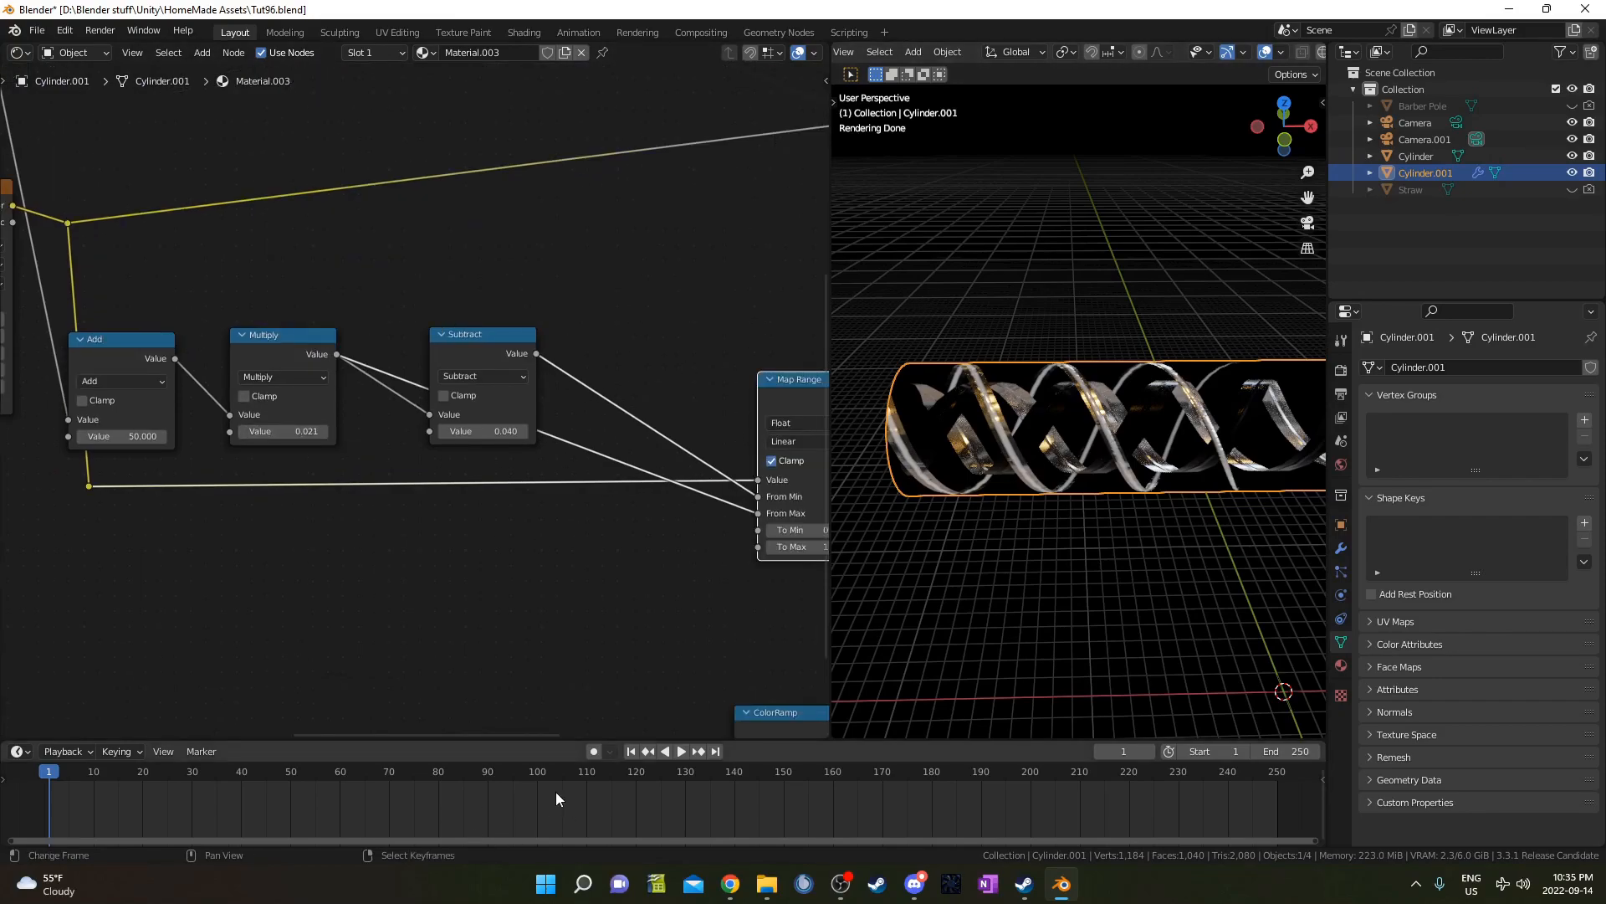
{"action": "scroll", "coordinate": [374, 454], "scroll_direction": "down", "scroll_amount": 9}
{"action": "middle_click_drag", "start_coordinate": [308, 450], "coordinate": [347, 500]}
{"action": "left_click", "coordinate": [373, 226]}
{"action": "scroll", "coordinate": [410, 401], "scroll_direction": "up", "scroll_amount": 2}
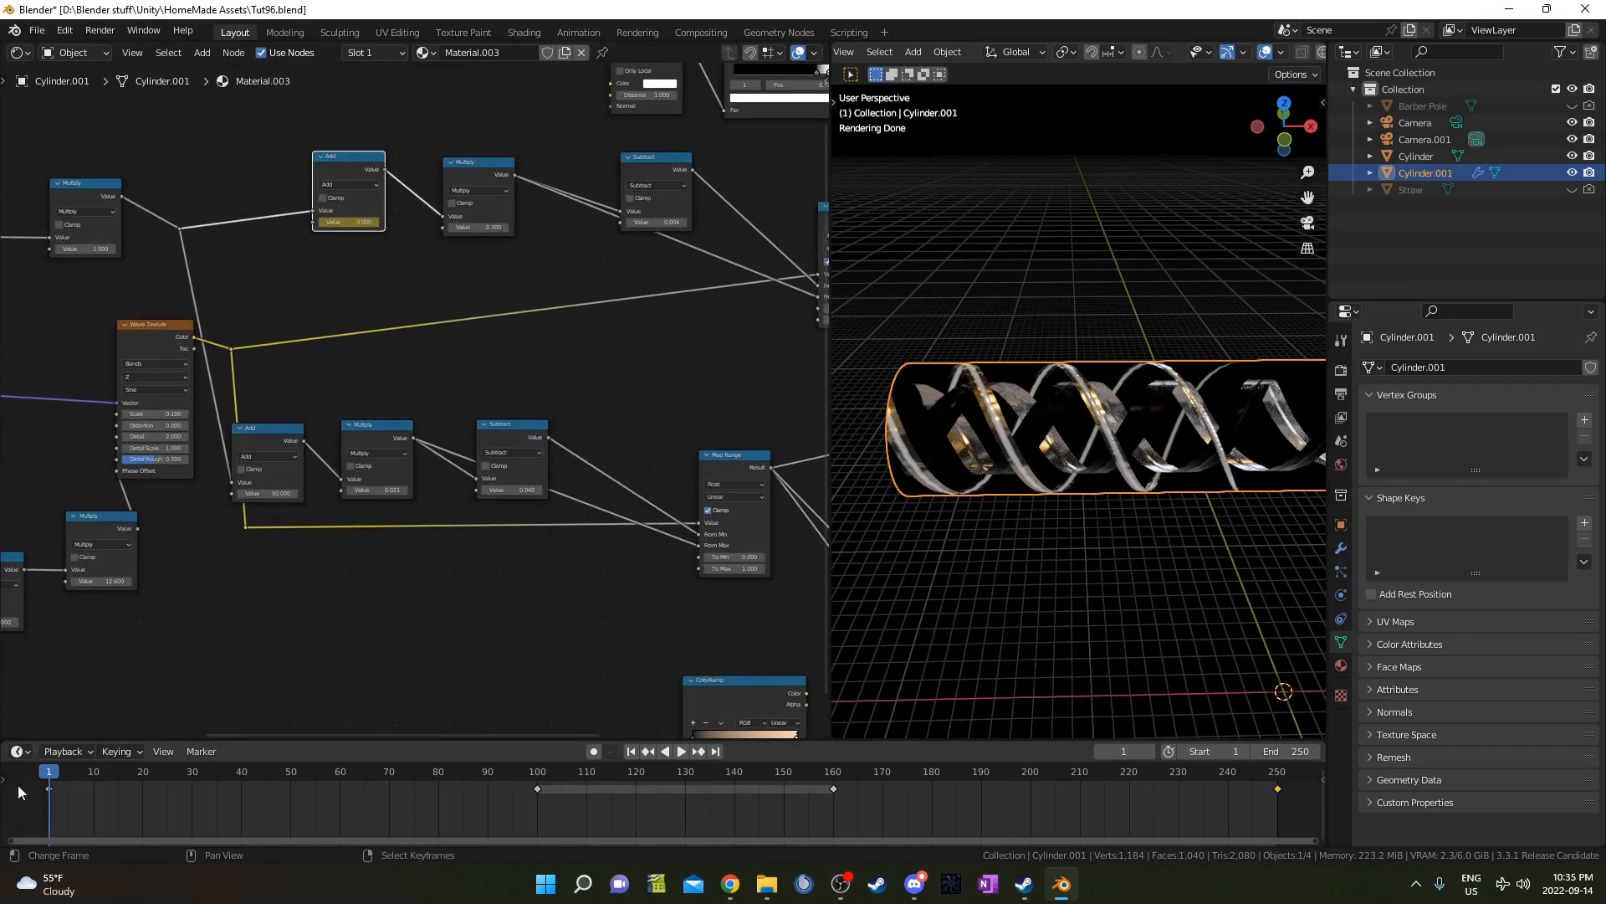
{"action": "left_click", "coordinate": [535, 791]}
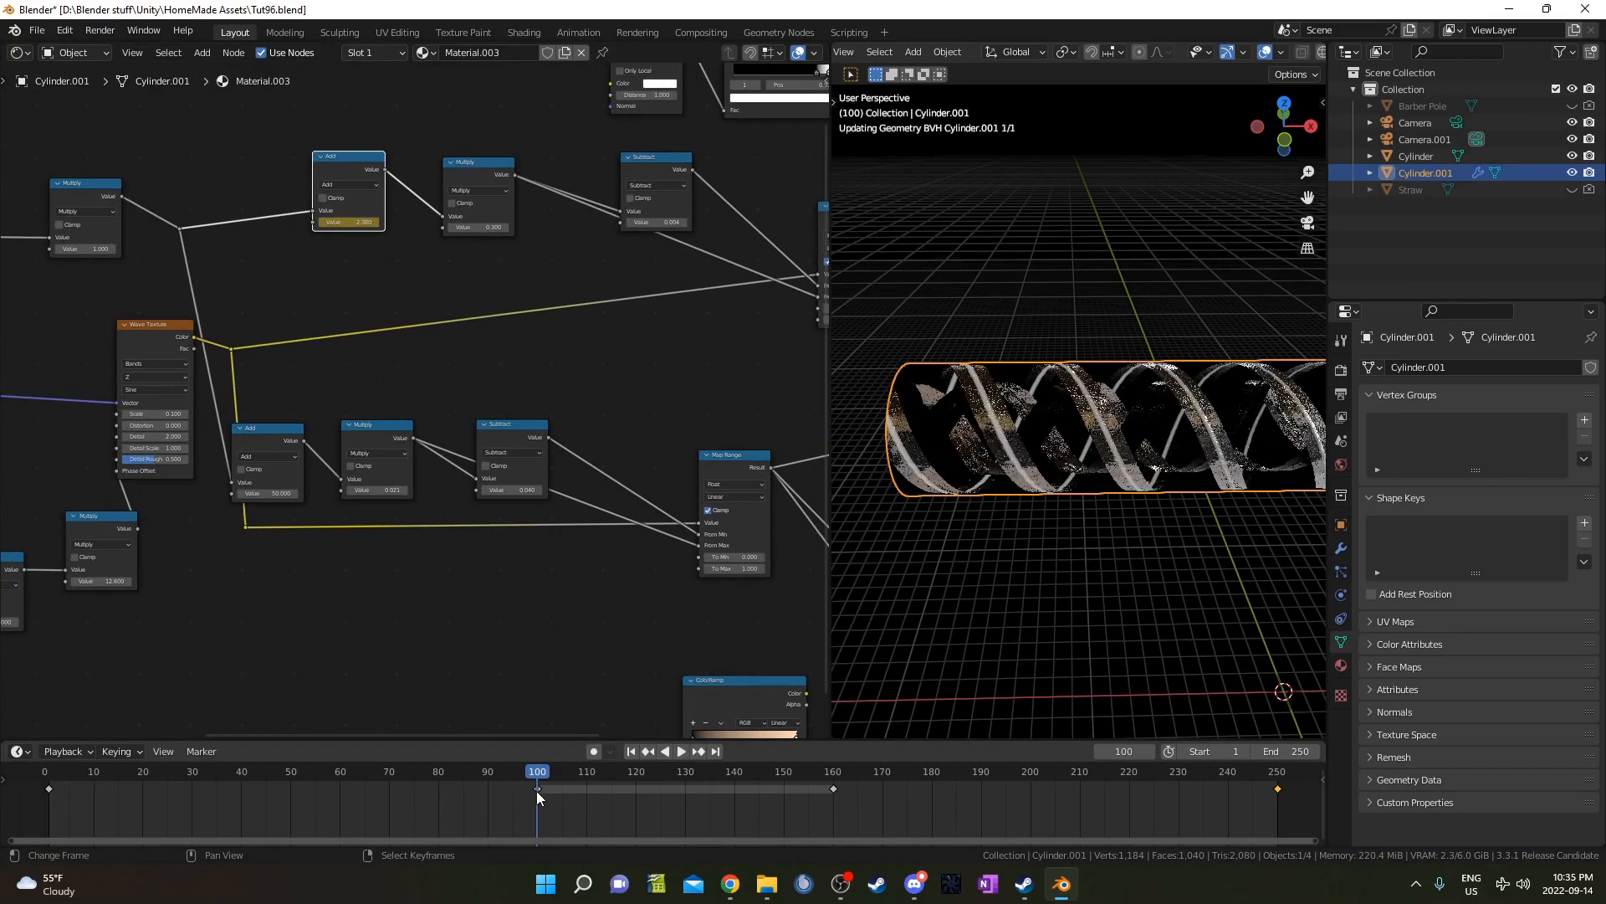
{"action": "scroll", "coordinate": [416, 455], "scroll_direction": "up", "scroll_amount": 1}
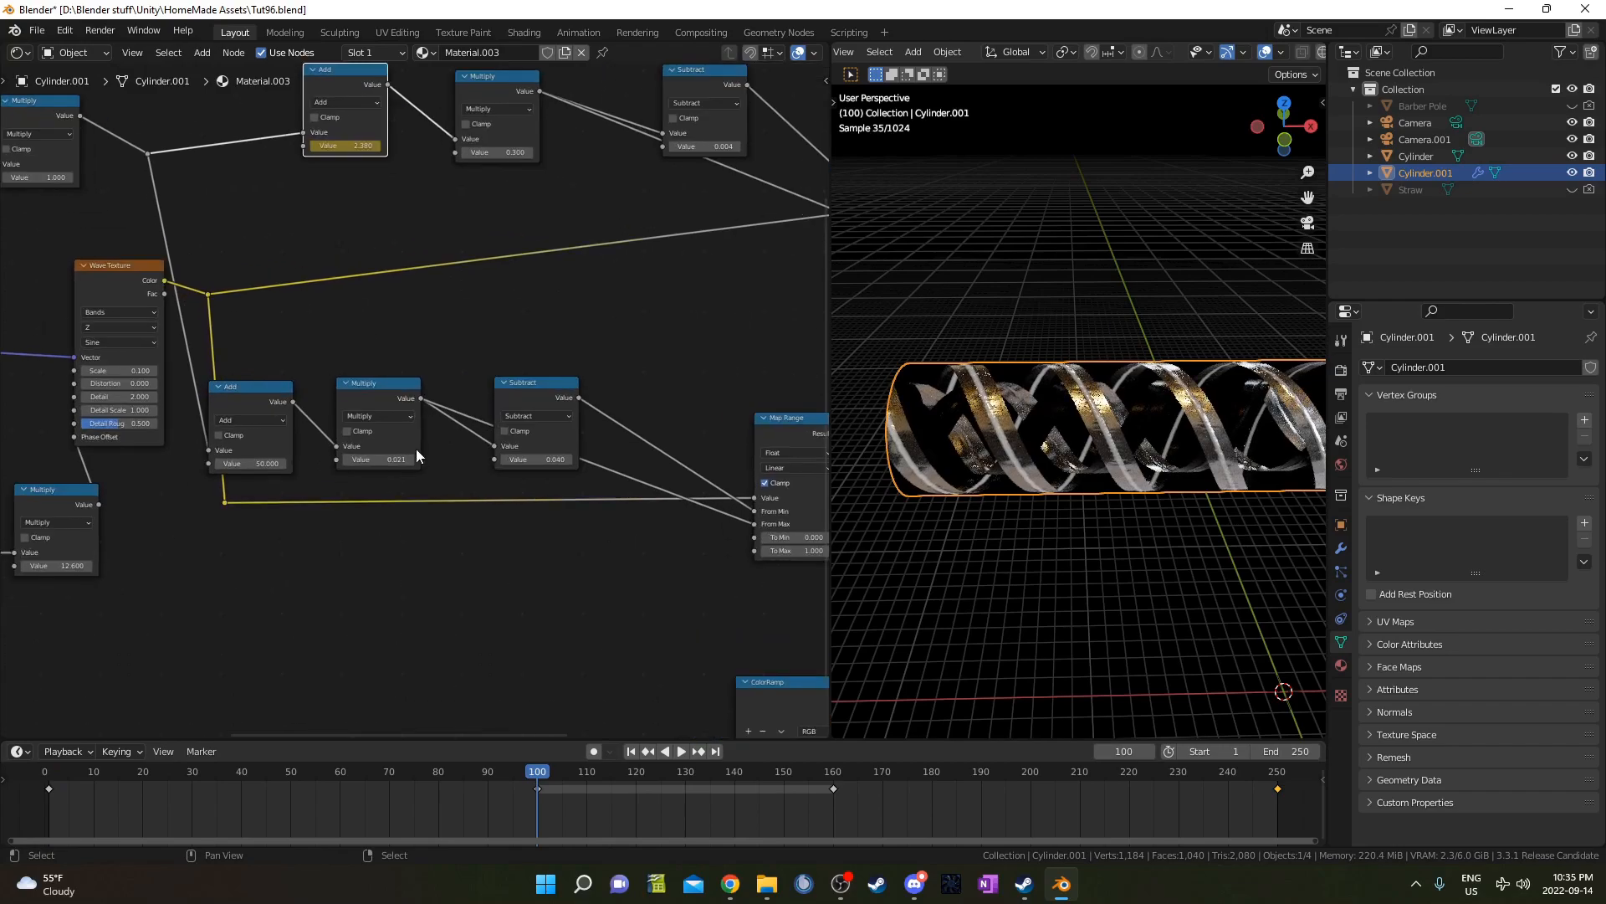
- Adjust the outer cylinder's lower Add value and keyframe it at frame 100
{"action": "left_click", "coordinate": [239, 389]}
{"action": "middle_click_drag", "start_coordinate": [923, 391], "coordinate": [1027, 410]}
{"action": "scroll", "coordinate": [1004, 421], "scroll_direction": "up", "scroll_amount": 6}
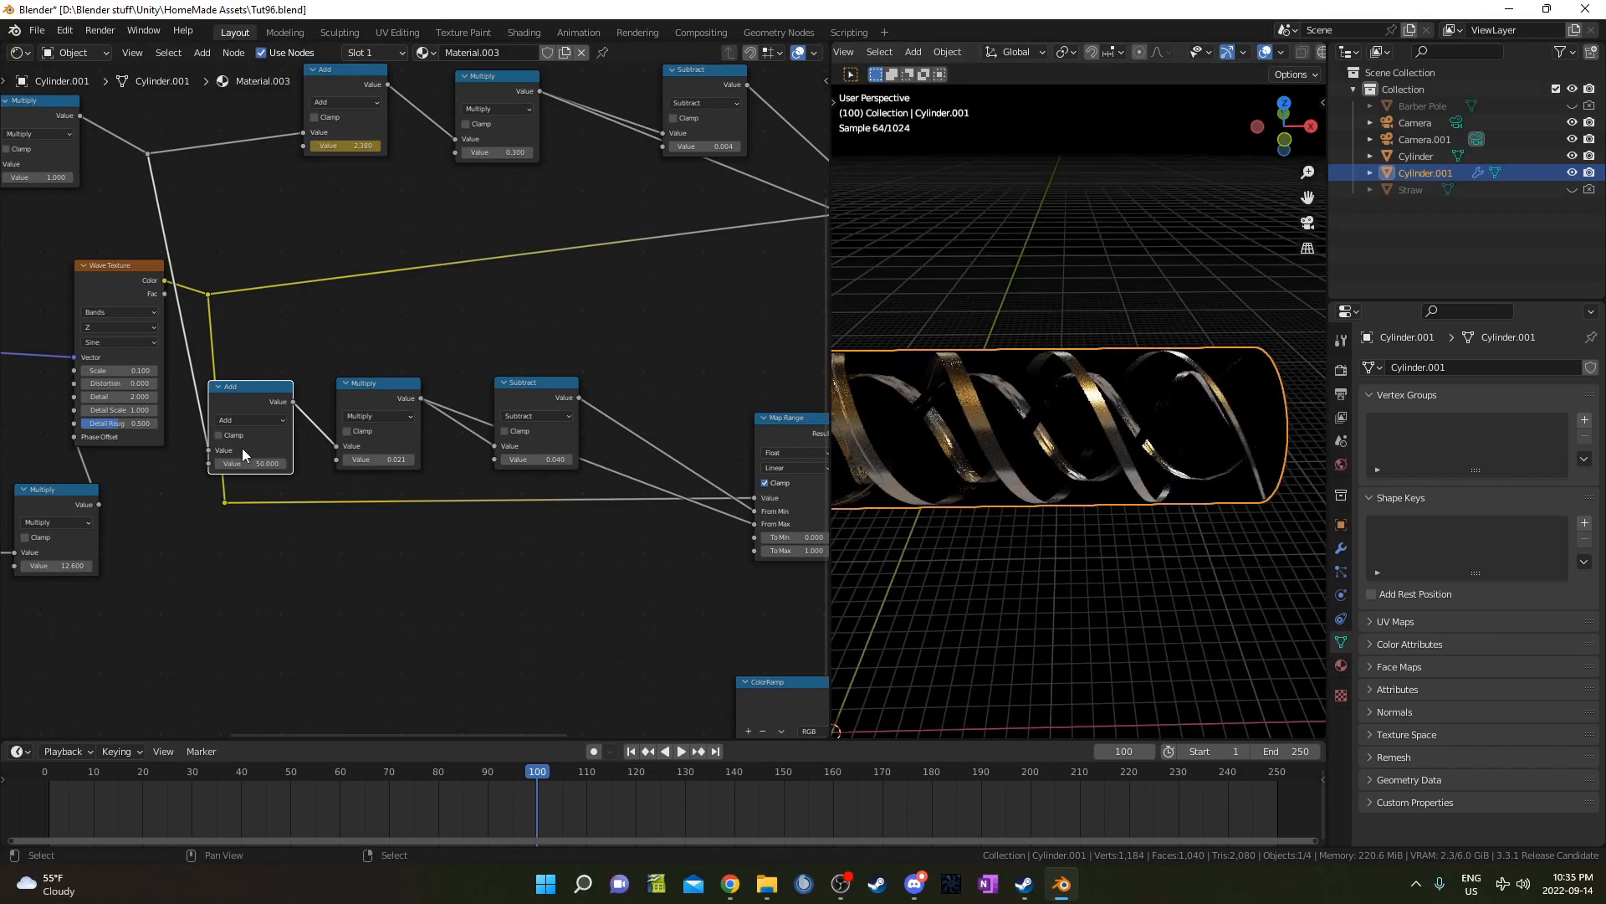
{"action": "mouse_move", "coordinate": [251, 464]}
{"action": "left_mouse_down"}
{"action": "mouse_move", "coordinate": [203, 463]}
{"action": "mouse_move", "coordinate": [251, 462]}
{"action": "left_mouse_up"}
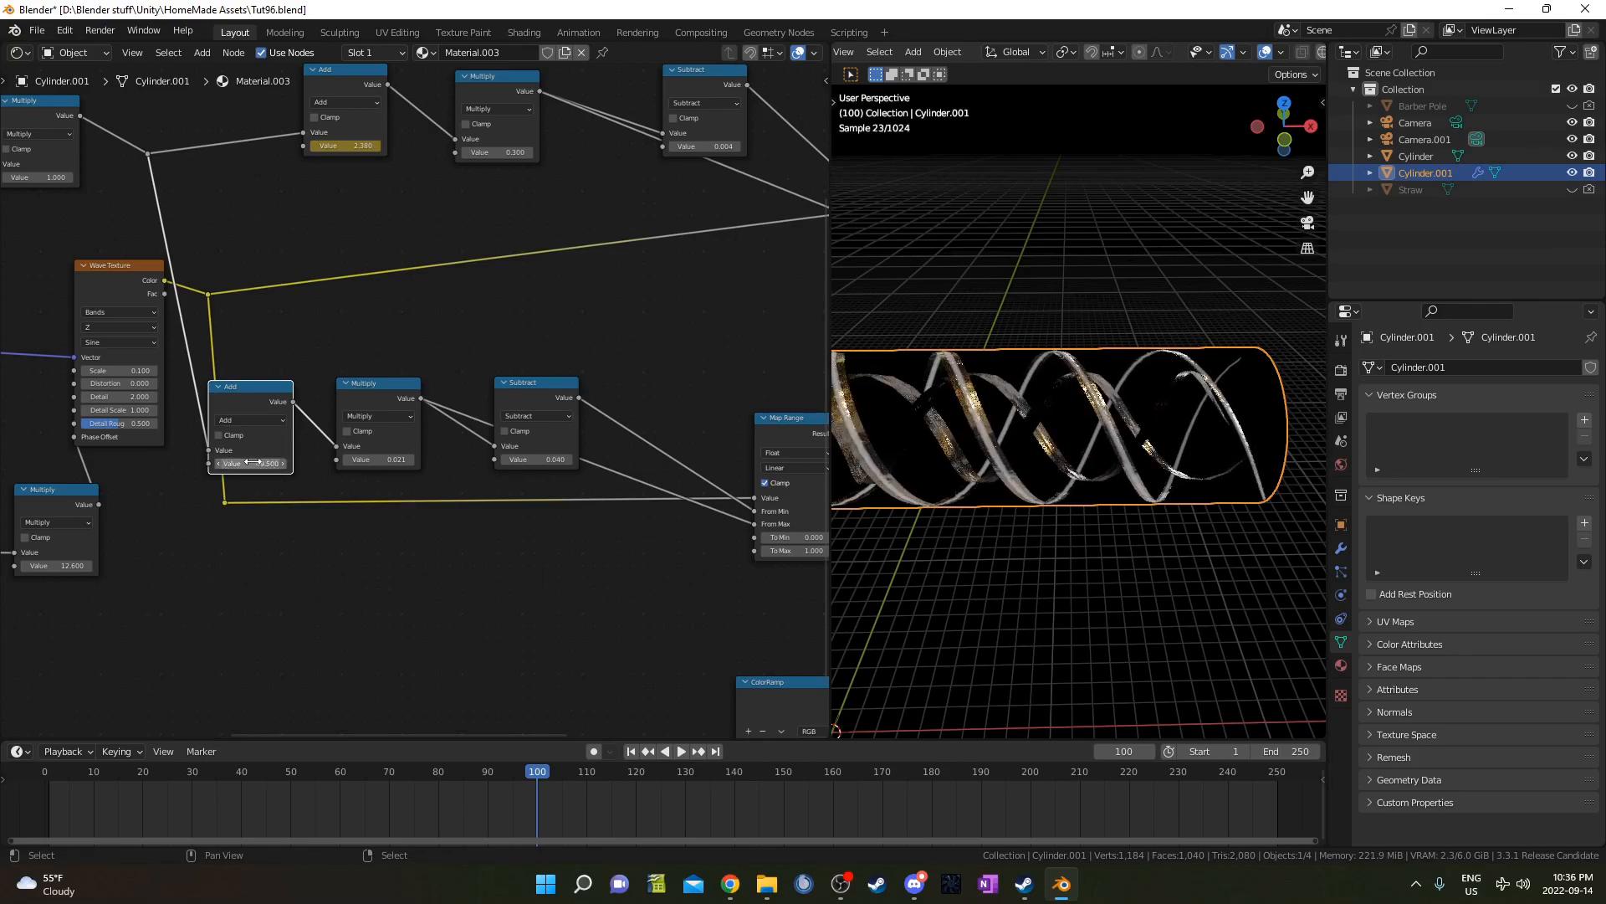
{"action": "key", "text": "i"}
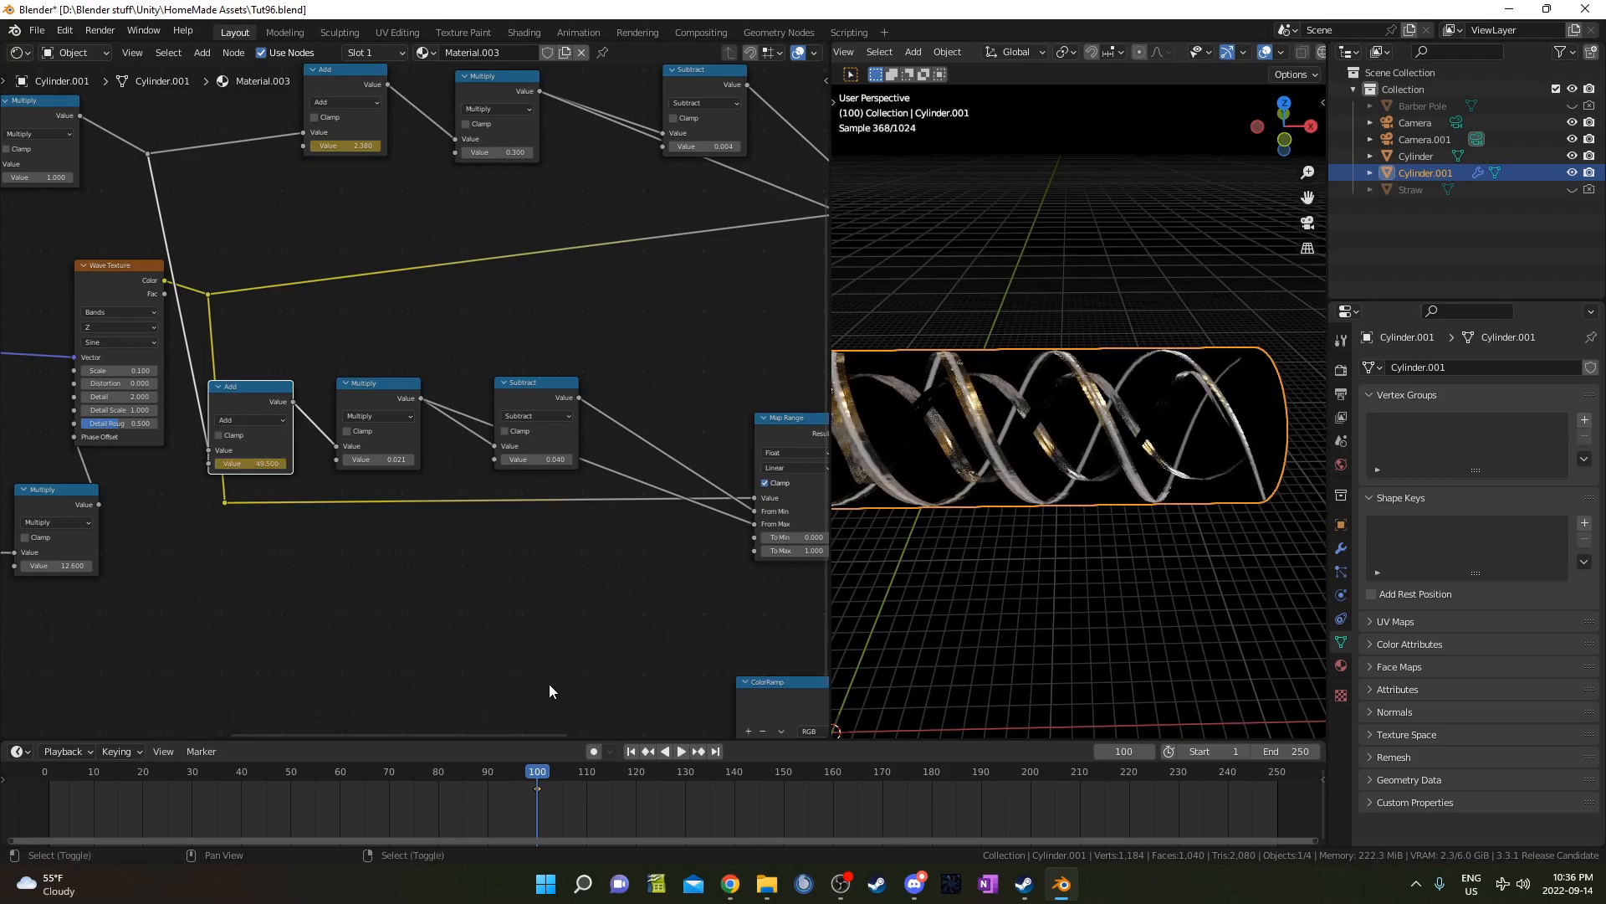
- Return to frame 1 and set the outer cylinder's lower Add value to 50
{"action": "key", "text": "shift+Left"}
{"action": "scroll", "coordinate": [373, 559], "scroll_direction": "up", "scroll_amount": 2}
{"action": "scroll", "coordinate": [912, 427], "scroll_direction": "up", "scroll_amount": 5}
{"action": "scroll", "coordinate": [1087, 468], "scroll_direction": "up", "scroll_amount": 2}
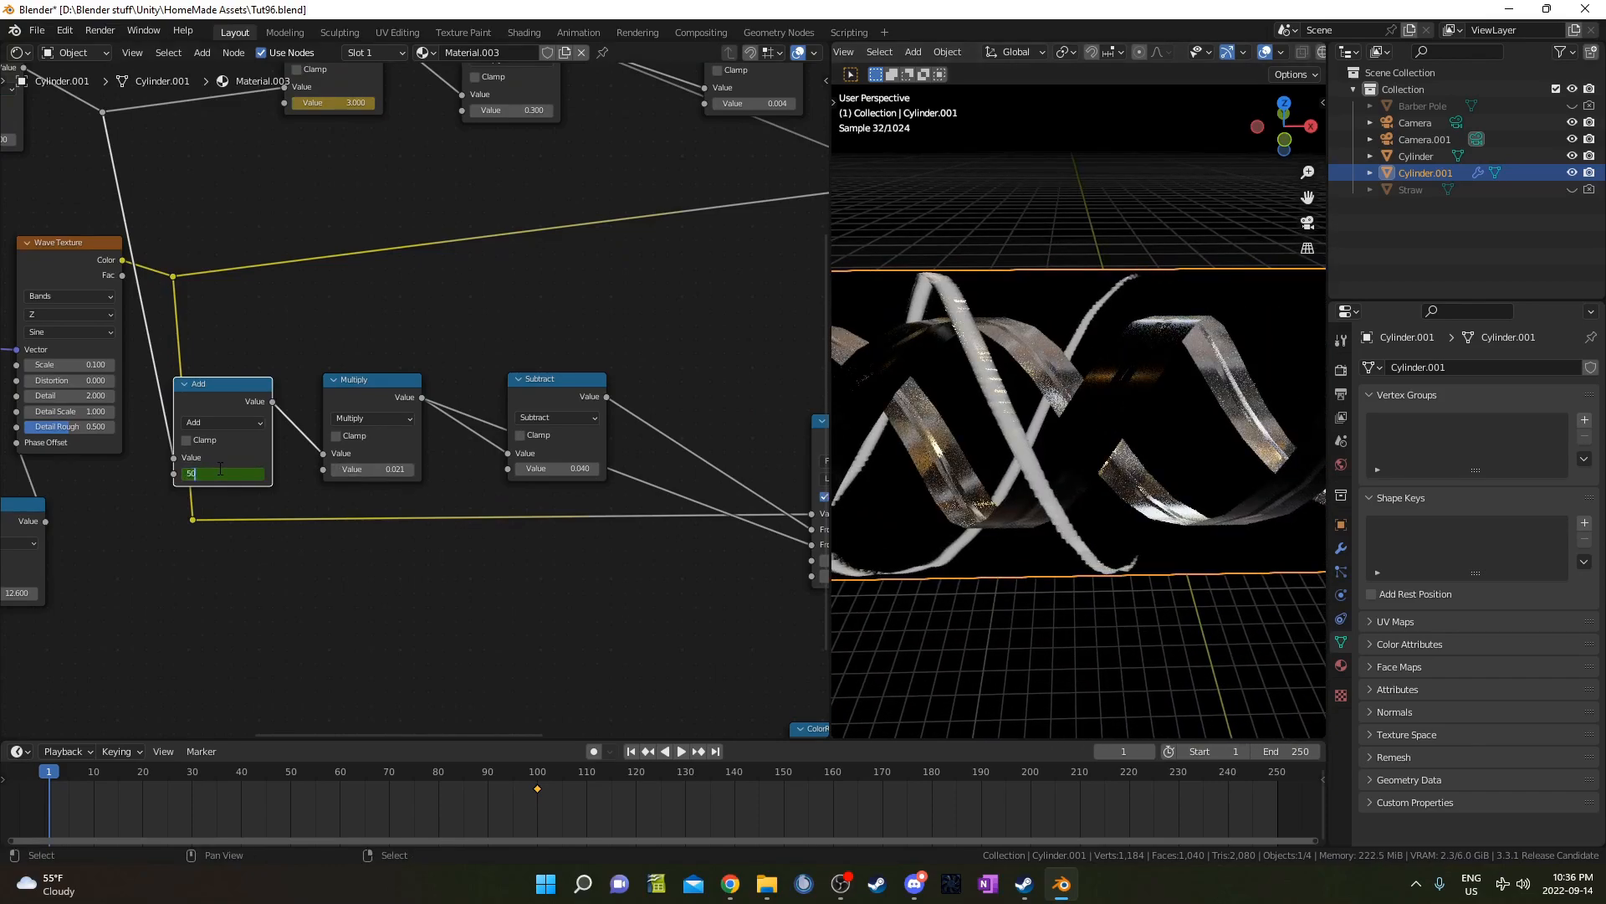
{"action": "key", "text": "Return"}
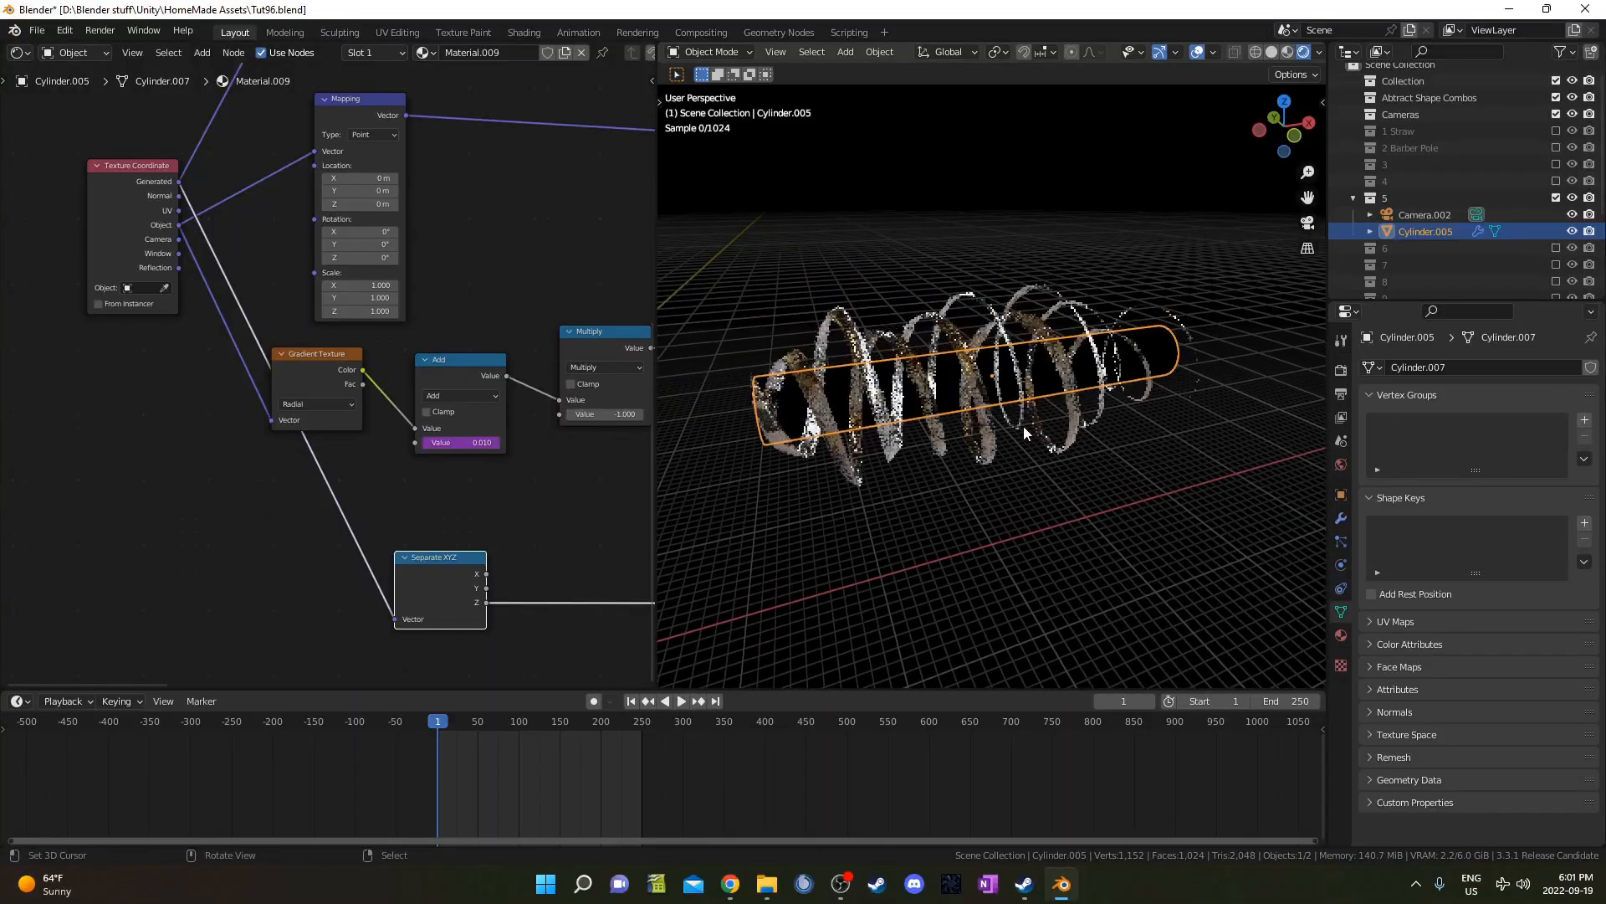
- Examine how Texture Coordinate and Separate XYZ feed the Noise Texture and its Add node in Material.009
{"action": "middle_click_drag", "start_coordinate": [112, 462], "coordinate": [248, 407]}
{"action": "middle_click_drag", "start_coordinate": [469, 378], "coordinate": [308, 387]}
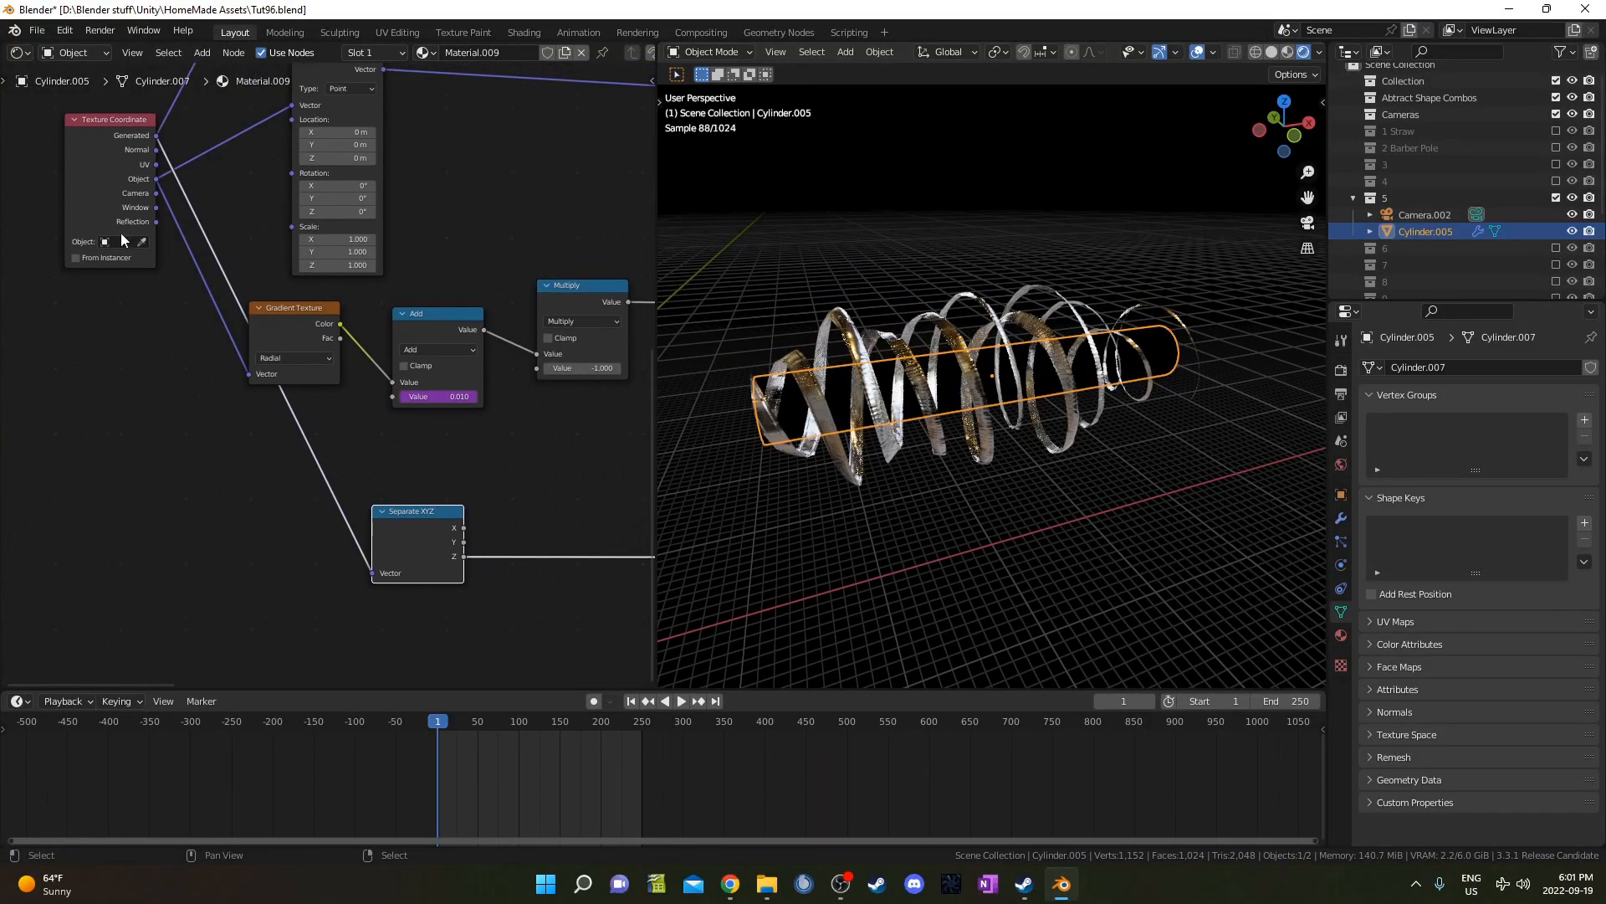
{"action": "left_click_drag", "start_coordinate": [132, 152], "coordinate": [132, 154]}
{"action": "left_click", "coordinate": [411, 512]}
{"action": "middle_click_drag", "start_coordinate": [459, 558], "coordinate": [178, 495]}
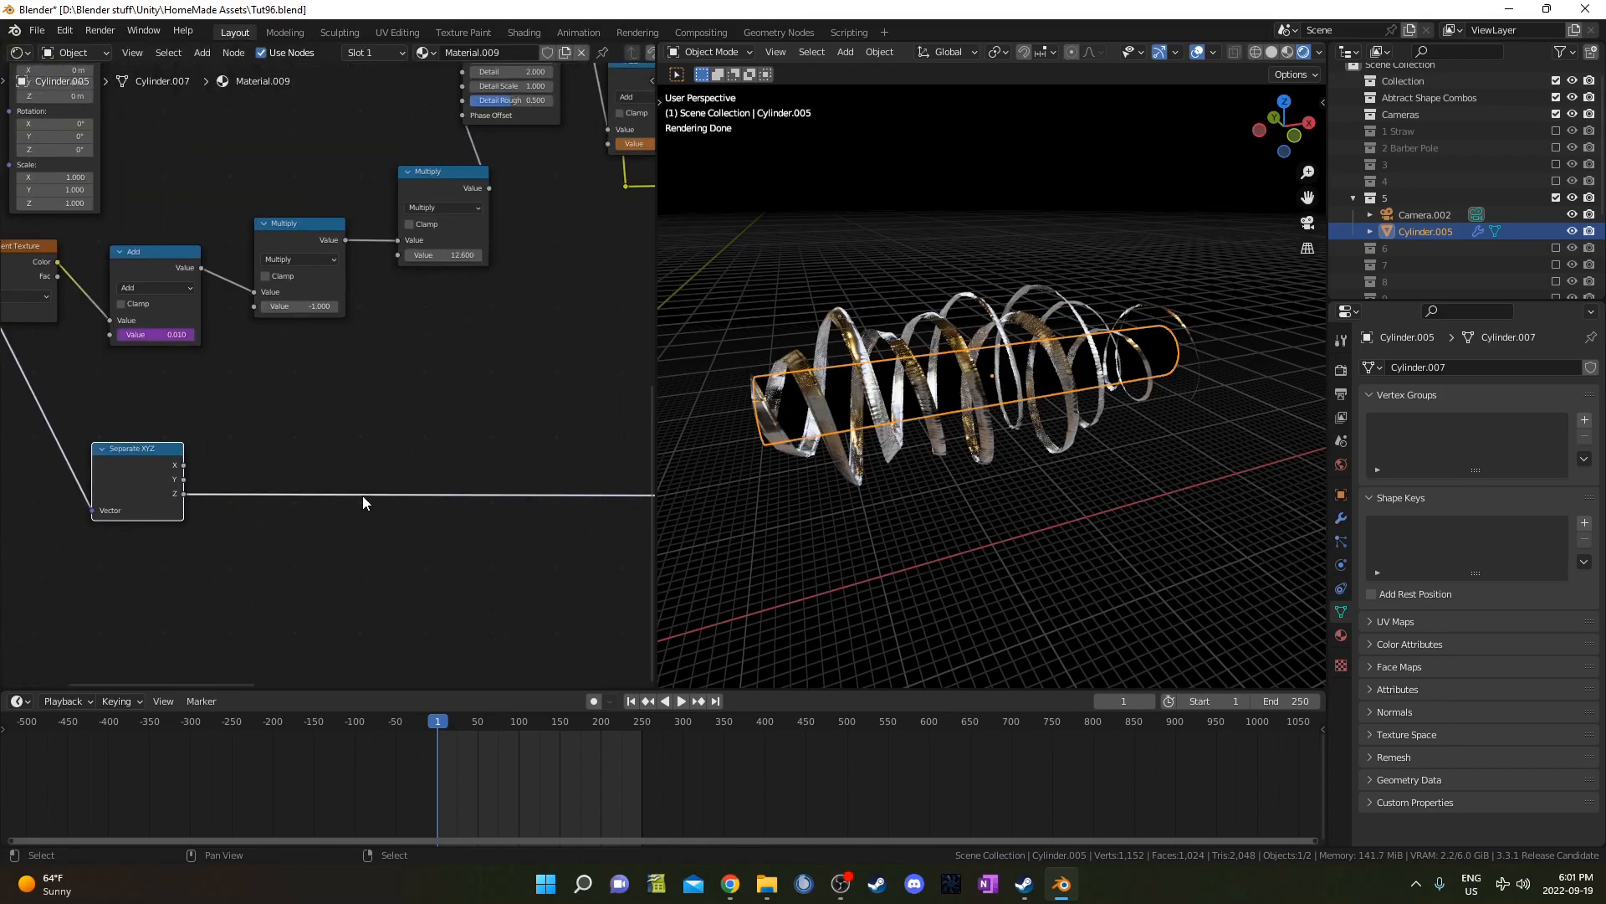
{"action": "middle_click_drag", "start_coordinate": [392, 514], "coordinate": [136, 470]}
{"action": "middle_click_drag", "start_coordinate": [344, 432], "coordinate": [274, 442]}
{"action": "middle_click_drag", "start_coordinate": [504, 404], "coordinate": [233, 400]}
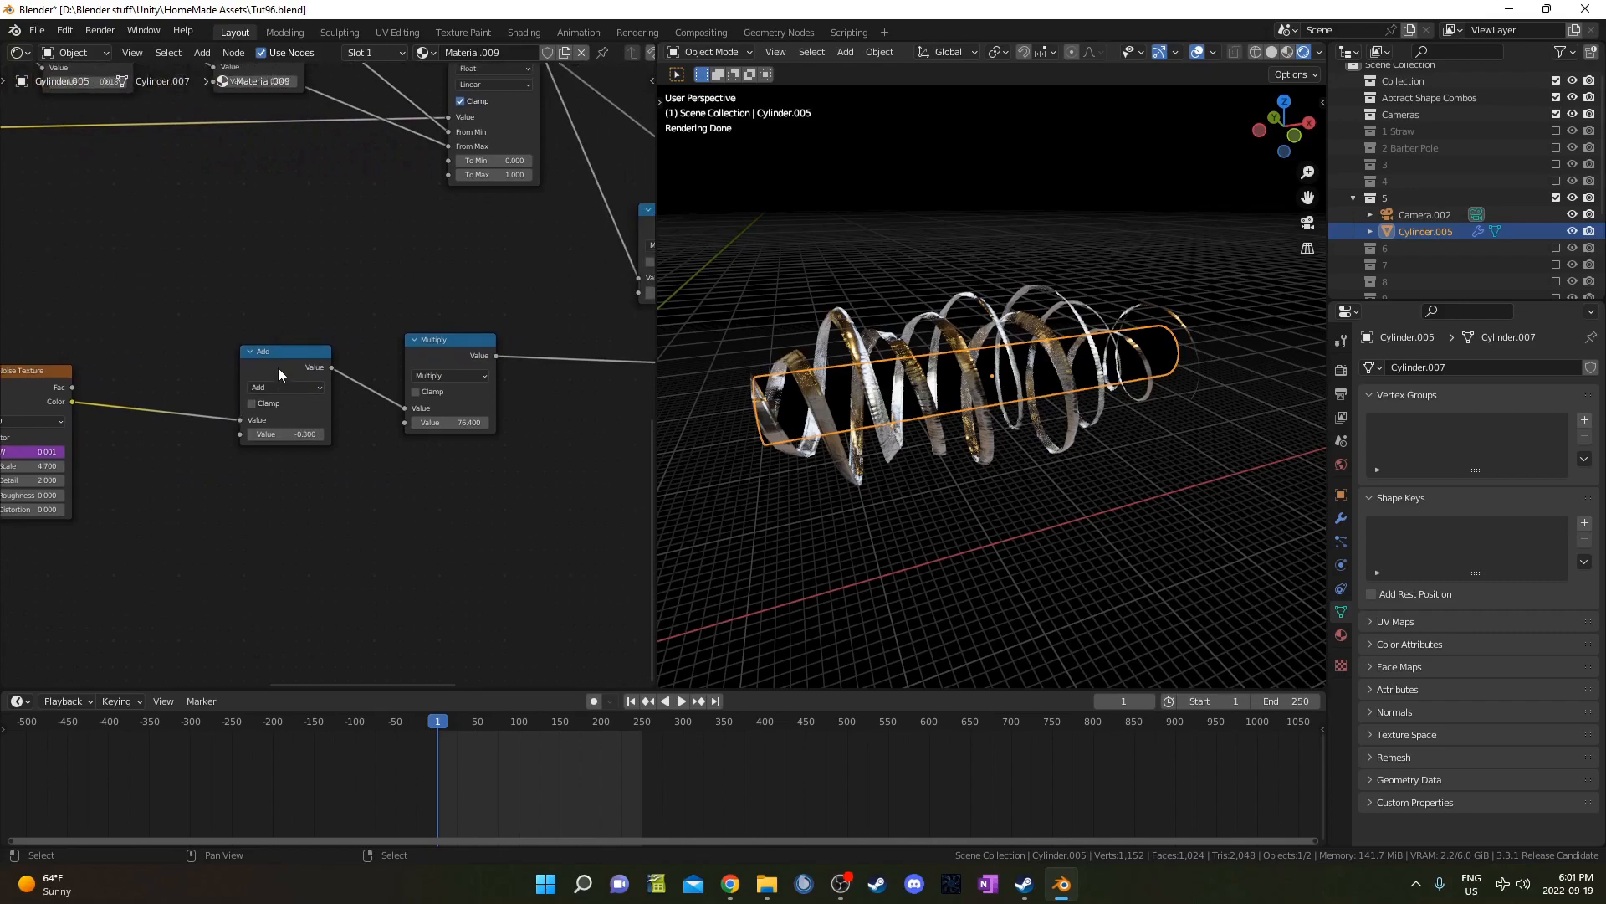
- Follow the noise chain in Material.009 through the Multiply and Add nodes to the Displacement node
{"action": "scroll", "coordinate": [510, 508], "scroll_direction": "up", "scroll_amount": 2}
{"action": "middle_click_drag", "start_coordinate": [527, 516], "coordinate": [360, 514]}
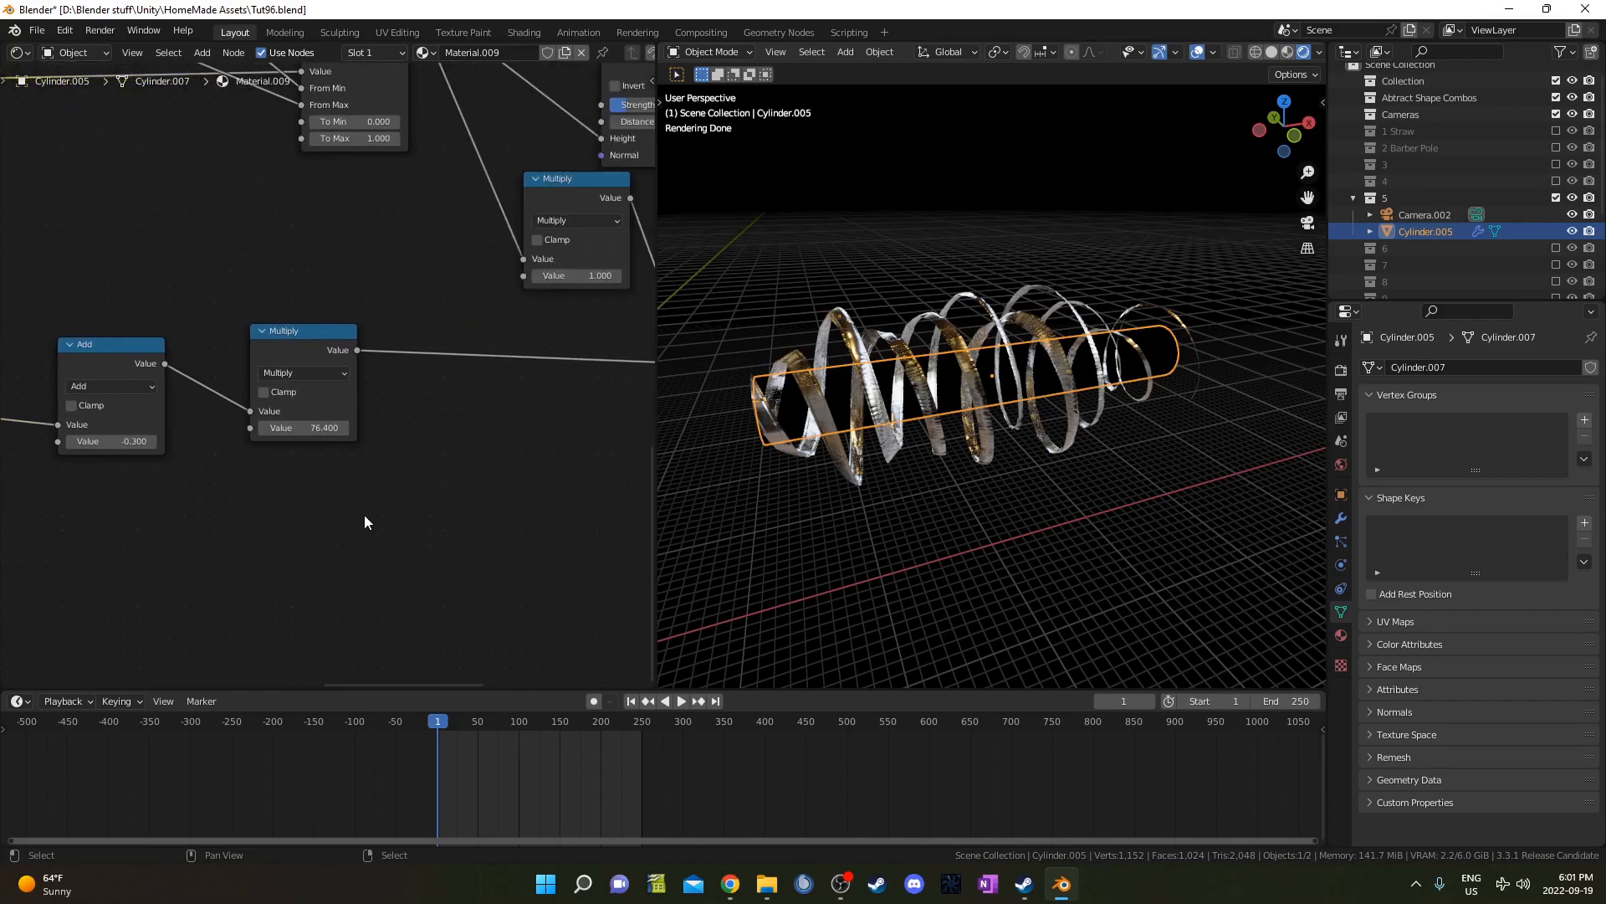
{"action": "mouse_move", "coordinate": [567, 483]}
{"action": "middle_mouse_down"}
{"action": "mouse_move", "coordinate": [399, 500]}
{"action": "mouse_move", "coordinate": [430, 514]}
{"action": "middle_mouse_up"}
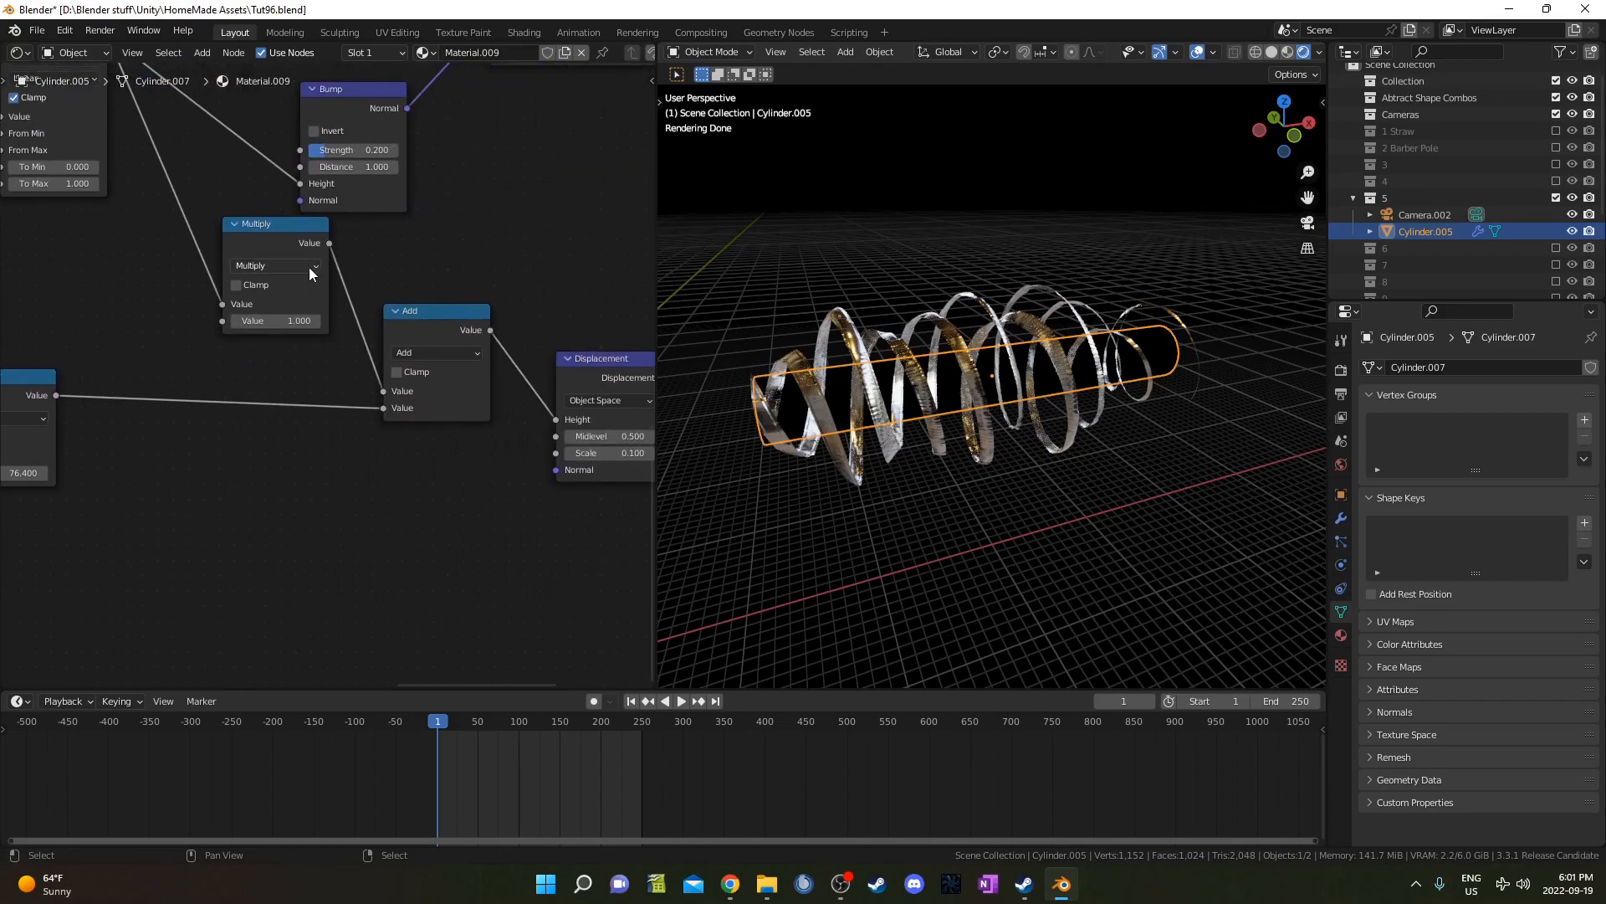
{"action": "scroll", "coordinate": [310, 268], "scroll_direction": "down", "scroll_amount": 2}
{"action": "middle_click_drag", "start_coordinate": [51, 123], "coordinate": [125, 217]}
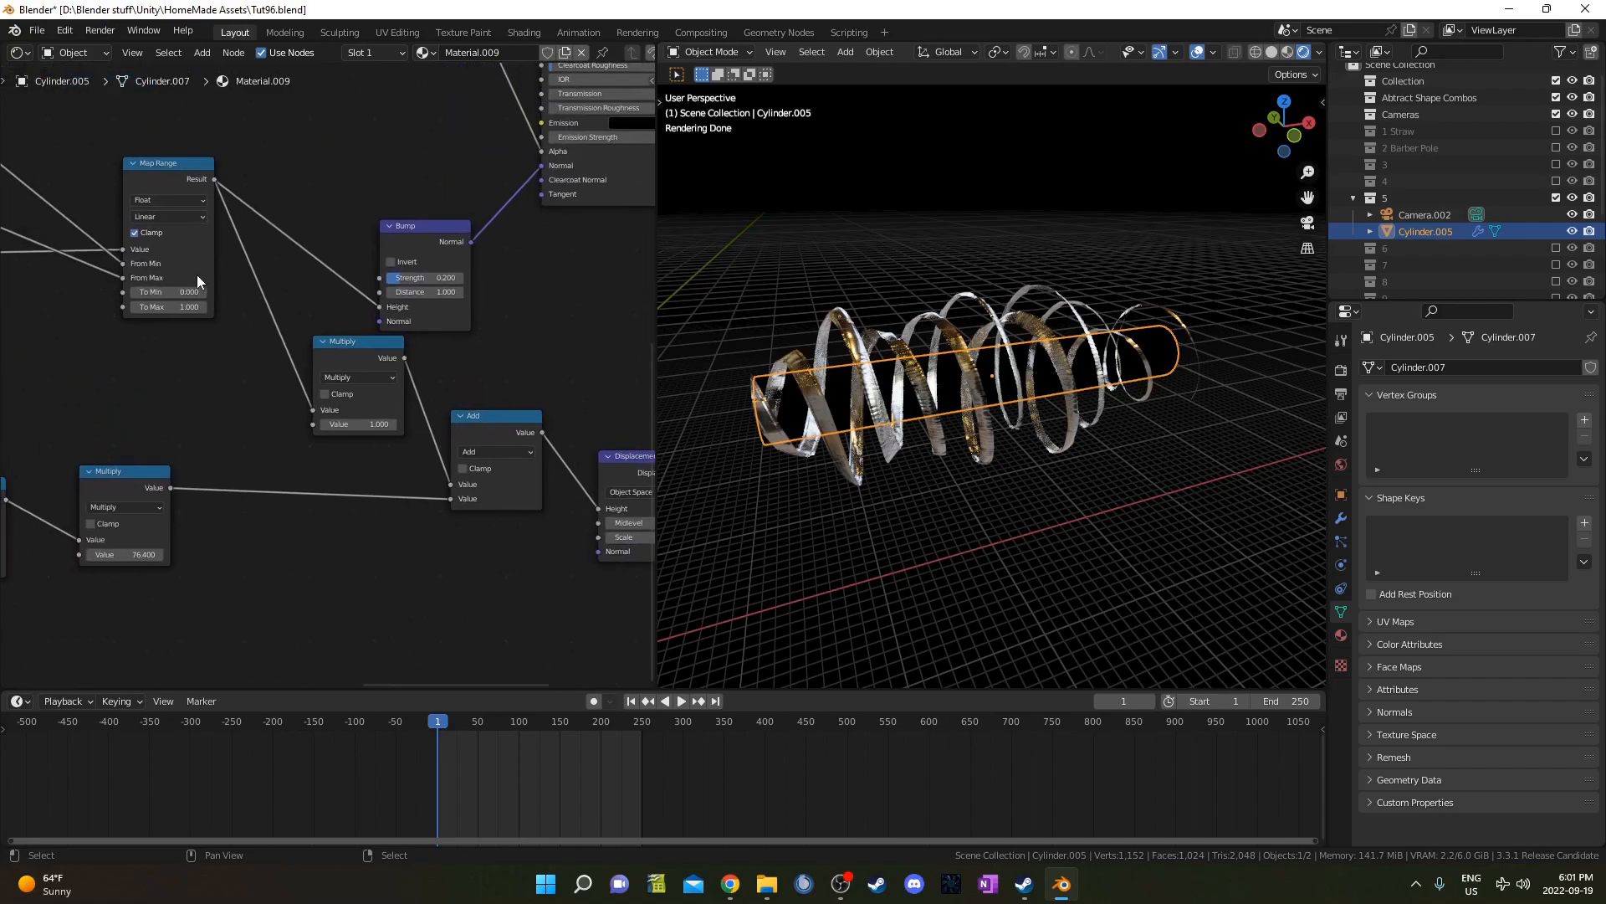
{"action": "scroll", "coordinate": [239, 335], "scroll_direction": "down", "scroll_amount": 2}
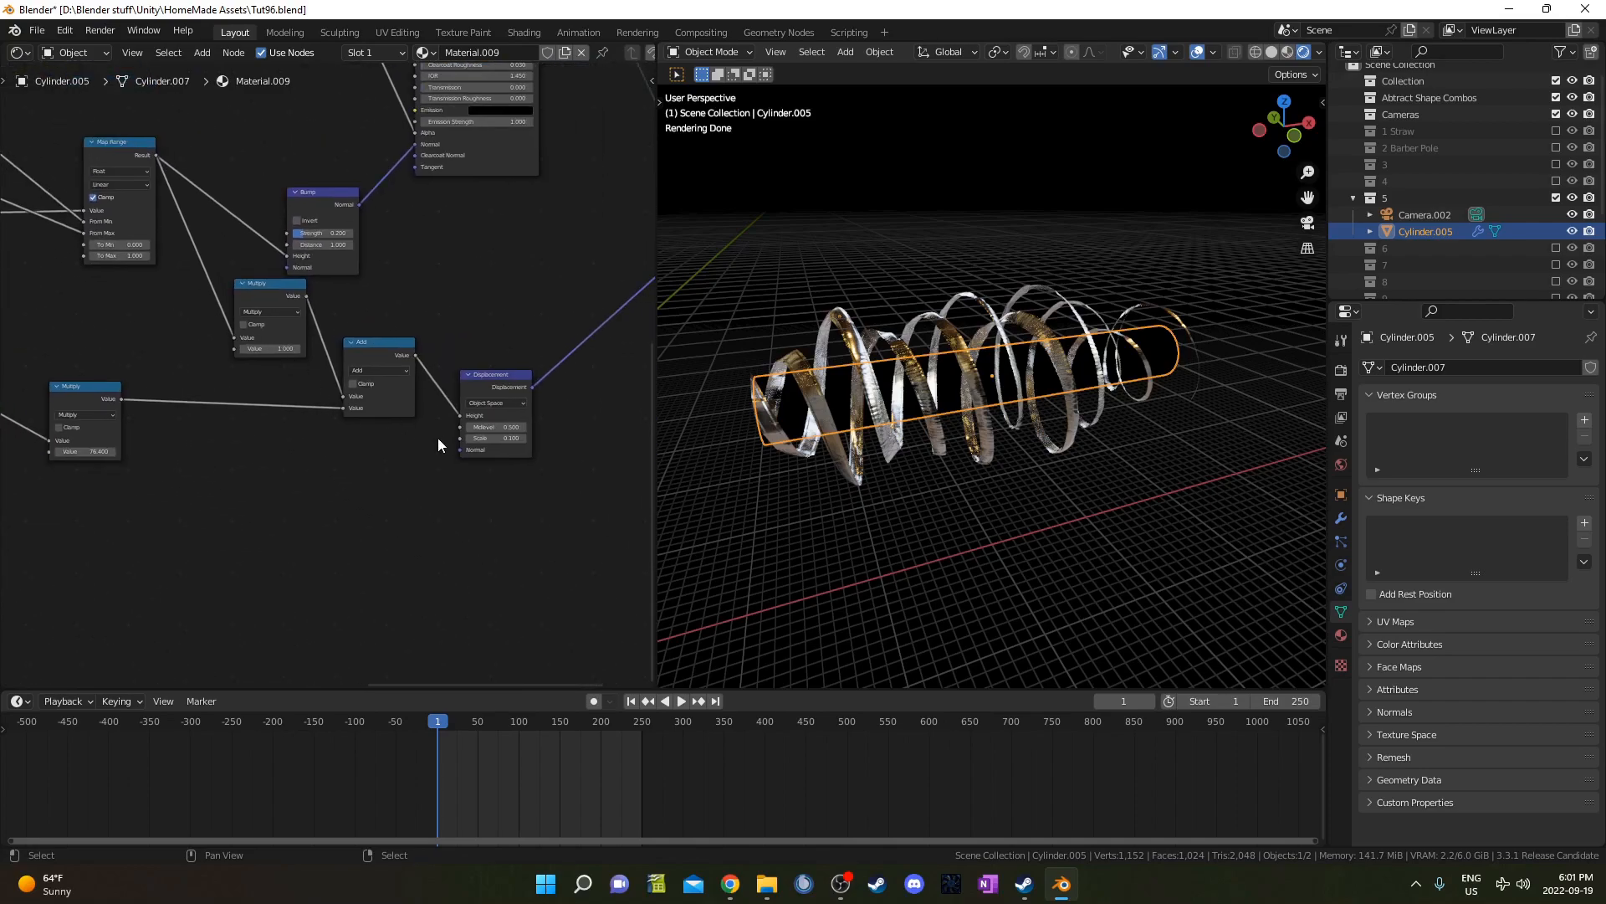
{"action": "scroll", "coordinate": [438, 438], "scroll_direction": "up", "scroll_amount": 2}
- Unlink the noise-driven Multiply from the Add node feeding Displacement to compare the spiral's shape, and link it again
{"action": "middle_click_drag", "start_coordinate": [1027, 378], "coordinate": [1007, 350]}
{"action": "middle_click_drag", "start_coordinate": [470, 406], "coordinate": [652, 358]}
{"action": "left_click_drag", "start_coordinate": [521, 371], "coordinate": [248, 362]}
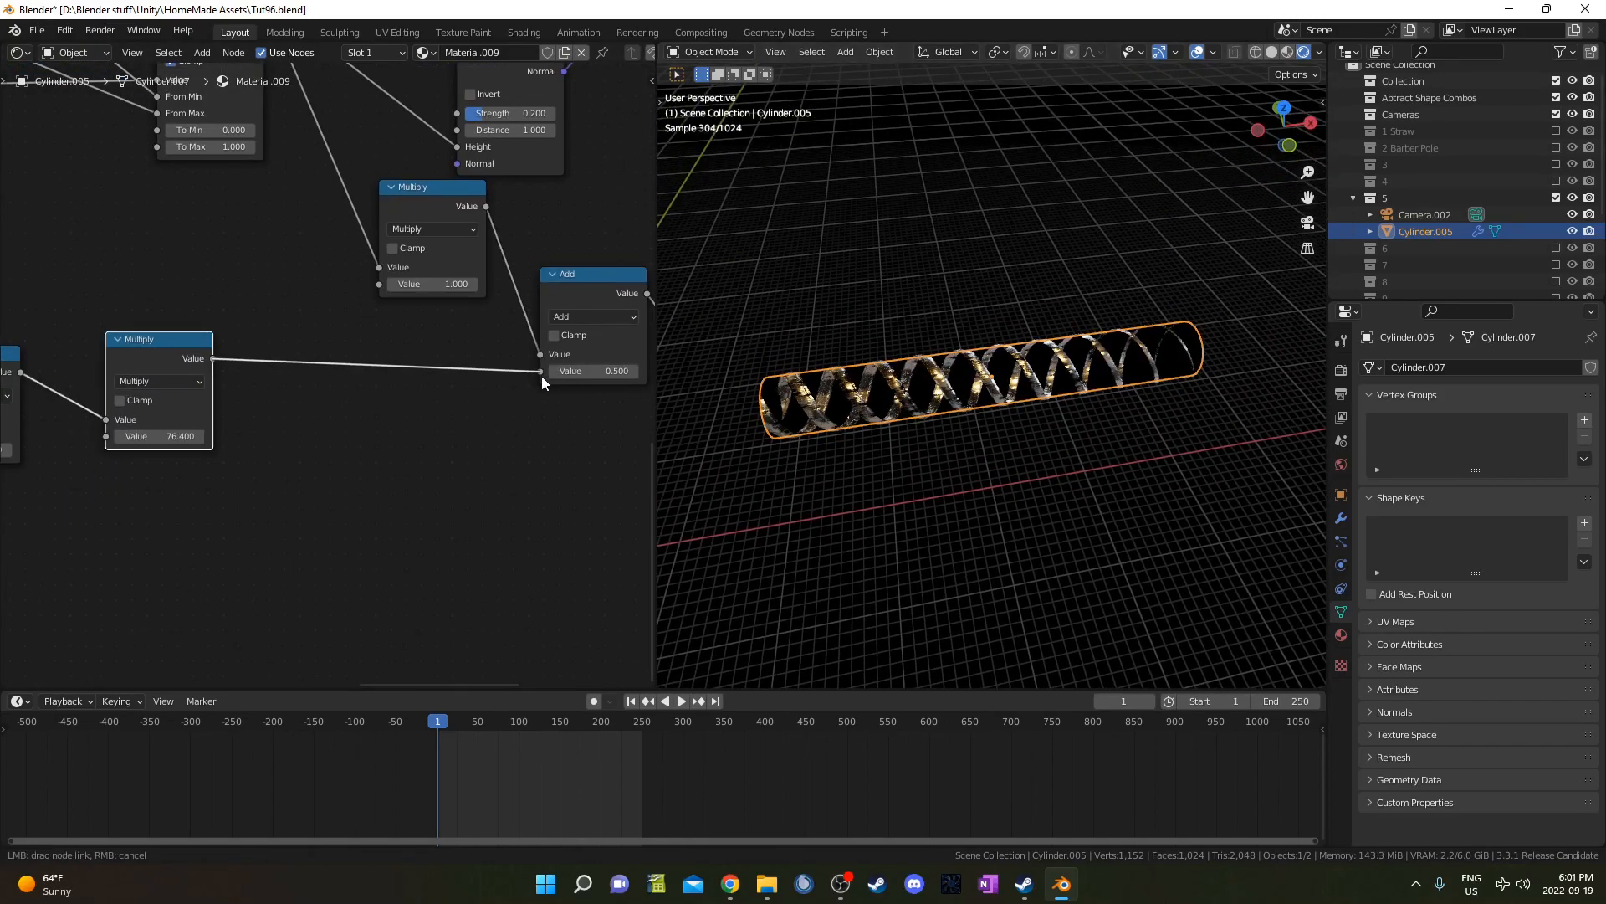
{"action": "left_click_drag", "start_coordinate": [544, 375], "coordinate": [540, 375]}
{"action": "mouse_move", "coordinate": [1000, 368]}
{"action": "middle_mouse_down"}
{"action": "mouse_move", "coordinate": [967, 425]}
{"action": "mouse_move", "coordinate": [962, 337]}
{"action": "mouse_move", "coordinate": [994, 375]}
{"action": "middle_mouse_up"}
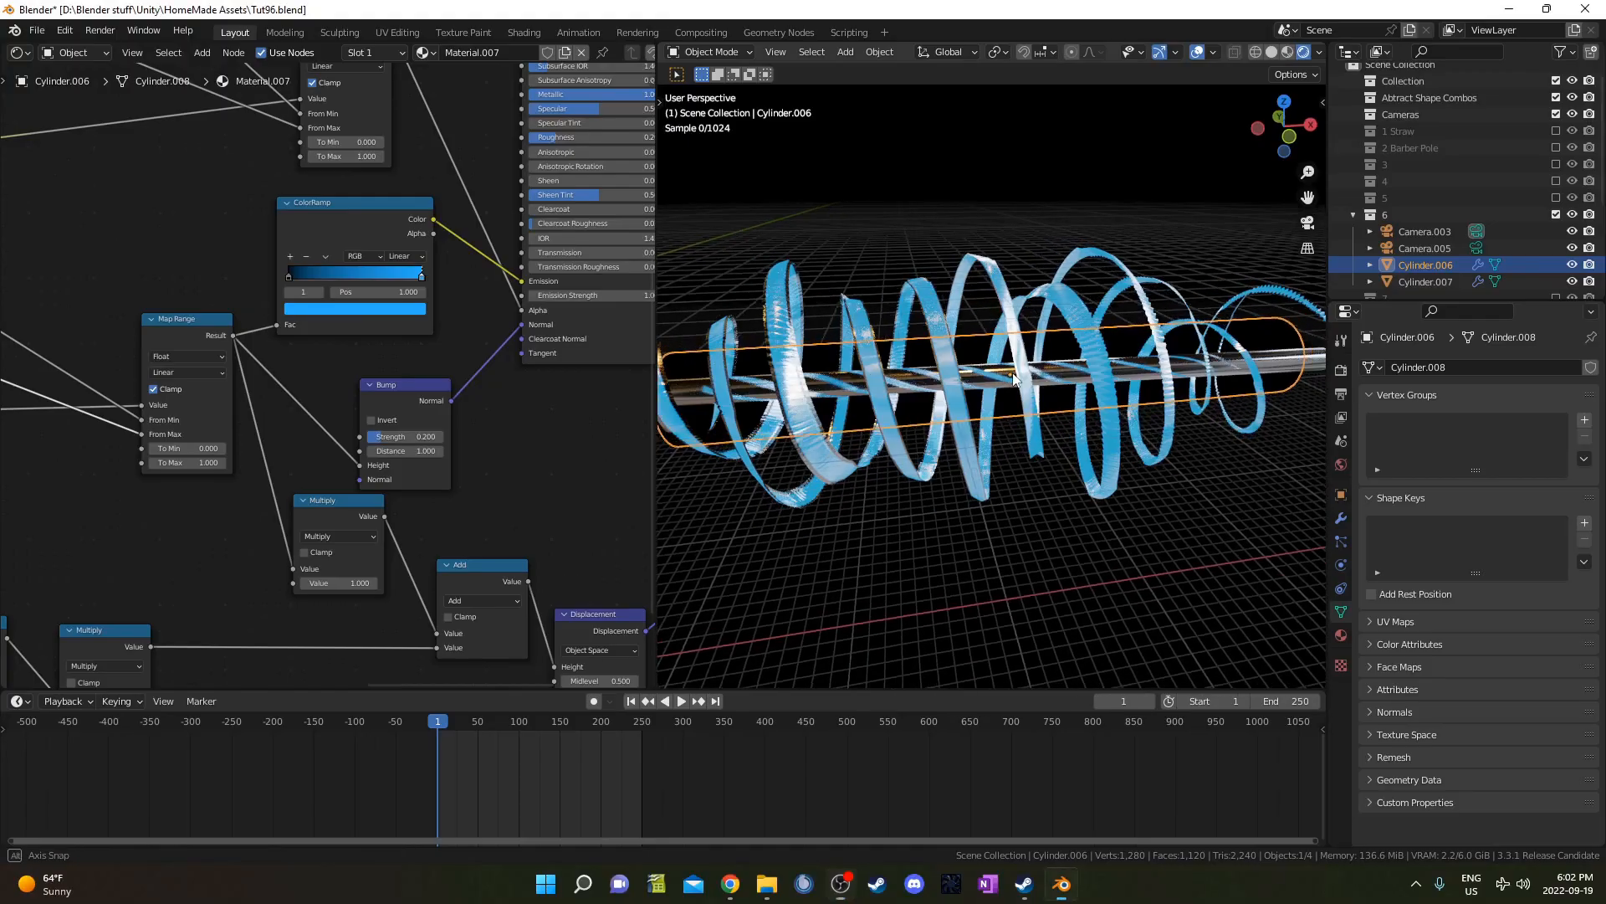
- Examine how the Map Range result passes through the ColorRamp into Emission in Cylinder.006's Material.007
{"action": "middle_click_drag", "start_coordinate": [1010, 378], "coordinate": [987, 381]}
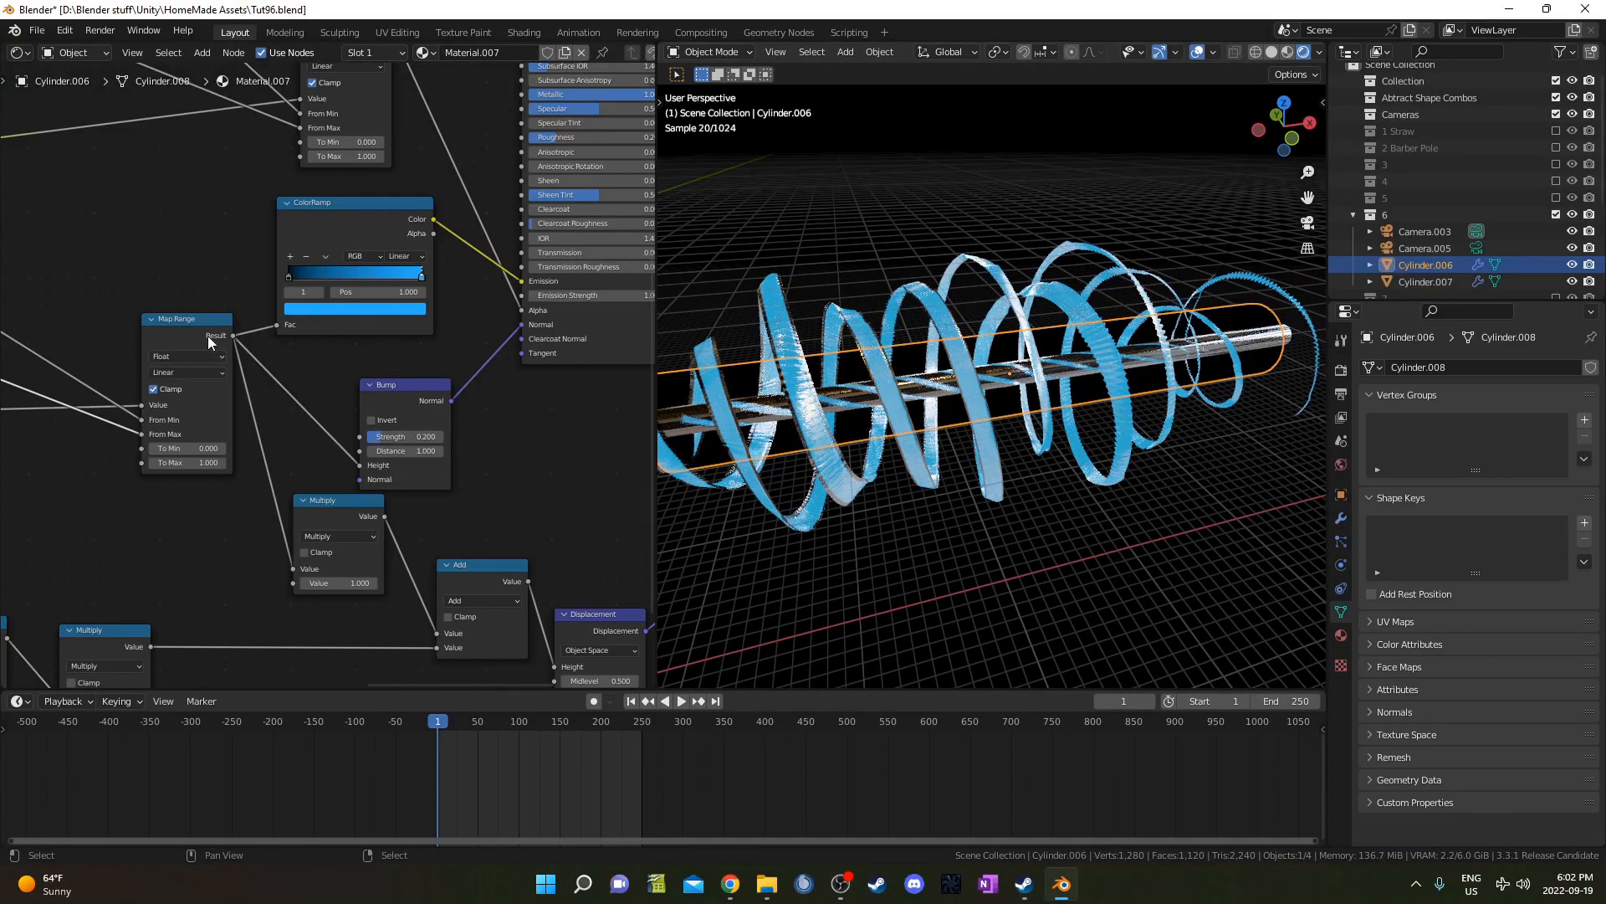
{"action": "left_click_drag", "start_coordinate": [207, 323], "coordinate": [190, 333]}
{"action": "scroll", "coordinate": [319, 300], "scroll_direction": "up", "scroll_amount": 2}
{"action": "middle_click_drag", "start_coordinate": [319, 265], "coordinate": [313, 298]}
{"action": "left_click_drag", "start_coordinate": [351, 232], "coordinate": [347, 231]}
{"action": "middle_click_drag", "start_coordinate": [533, 355], "coordinate": [382, 355]}
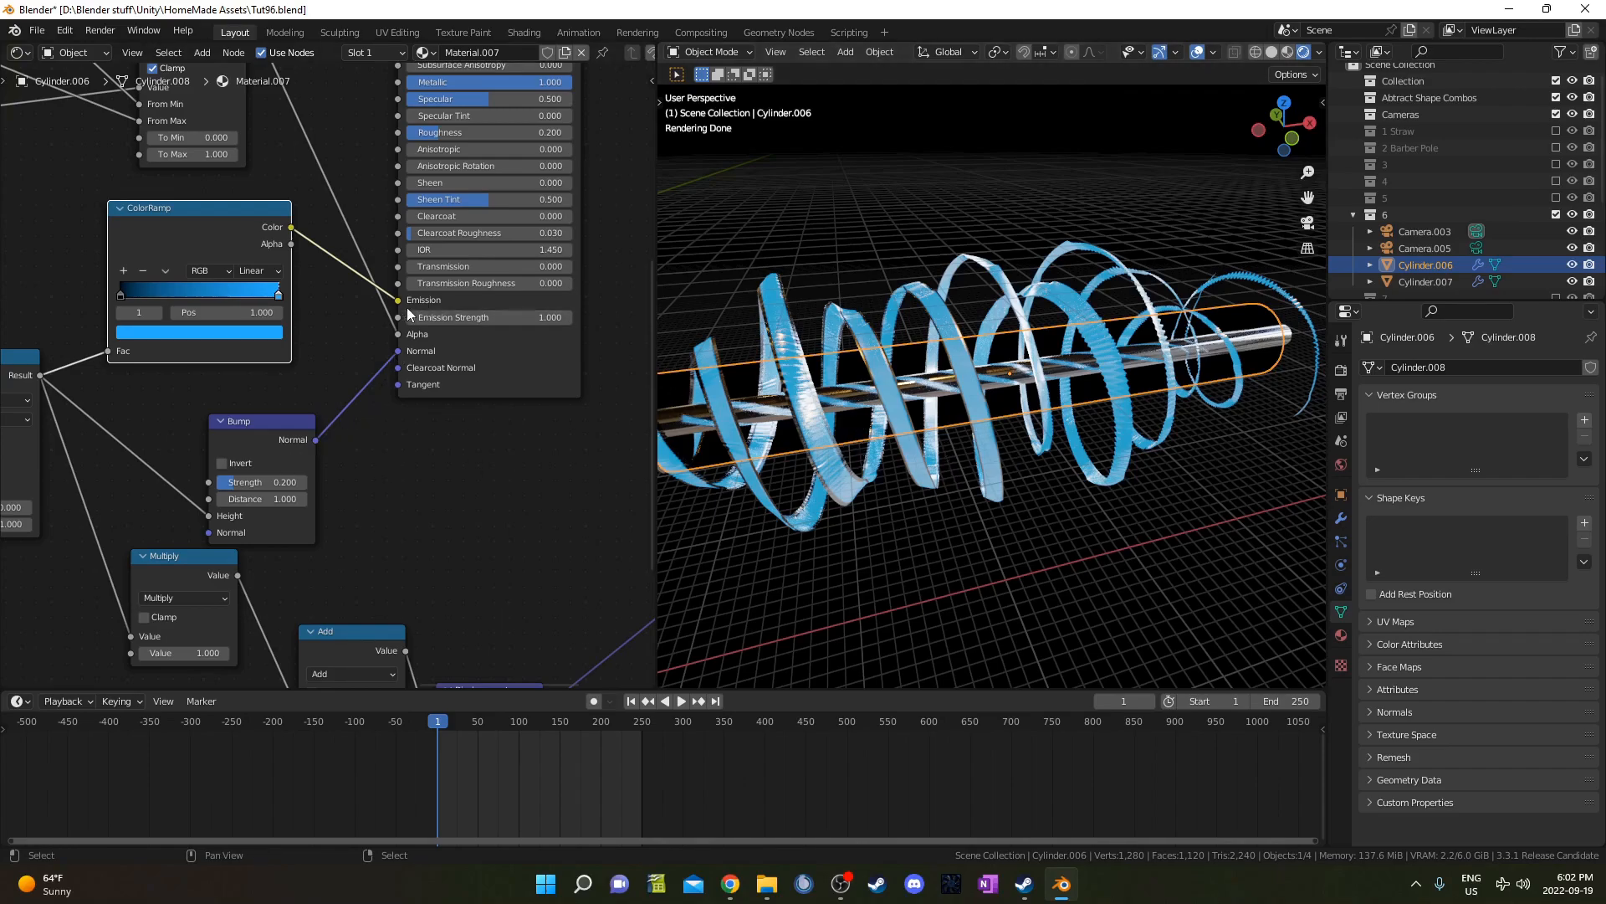
{"action": "scroll", "coordinate": [505, 410], "scroll_direction": "down", "scroll_amount": 5}
{"action": "middle_click_drag", "start_coordinate": [1087, 419], "coordinate": [1079, 461]}
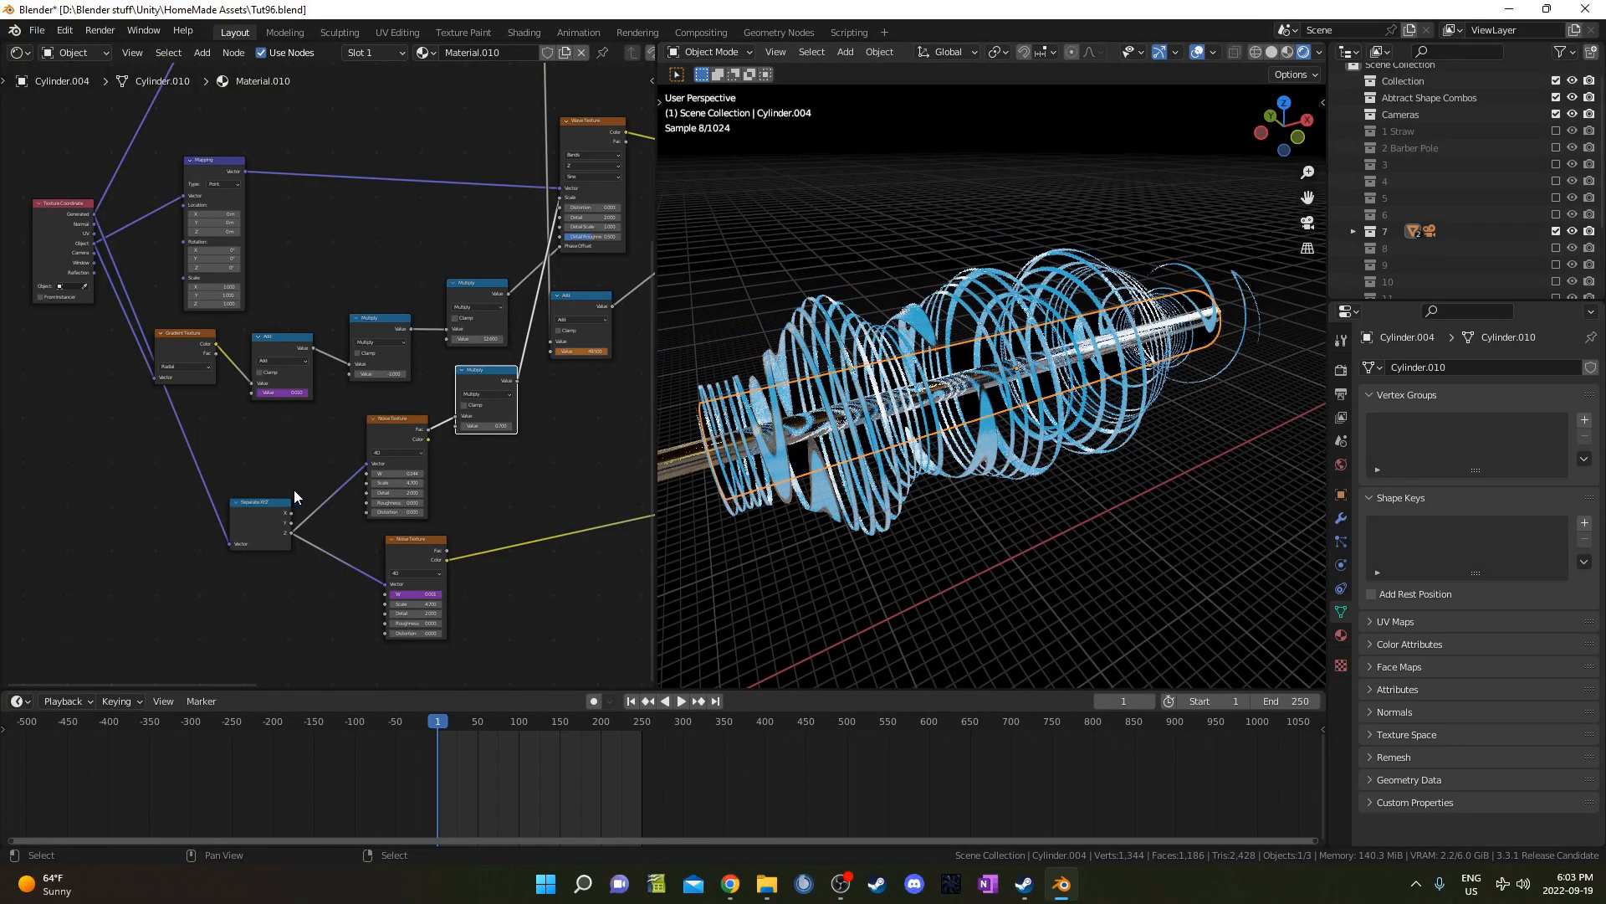
- Examine how Separate XYZ's Z output drives the Noise Texture and Multiply into the Wave Texture's Scale in Material.010
{"action": "scroll", "coordinate": [295, 491], "scroll_direction": "up", "scroll_amount": 2}
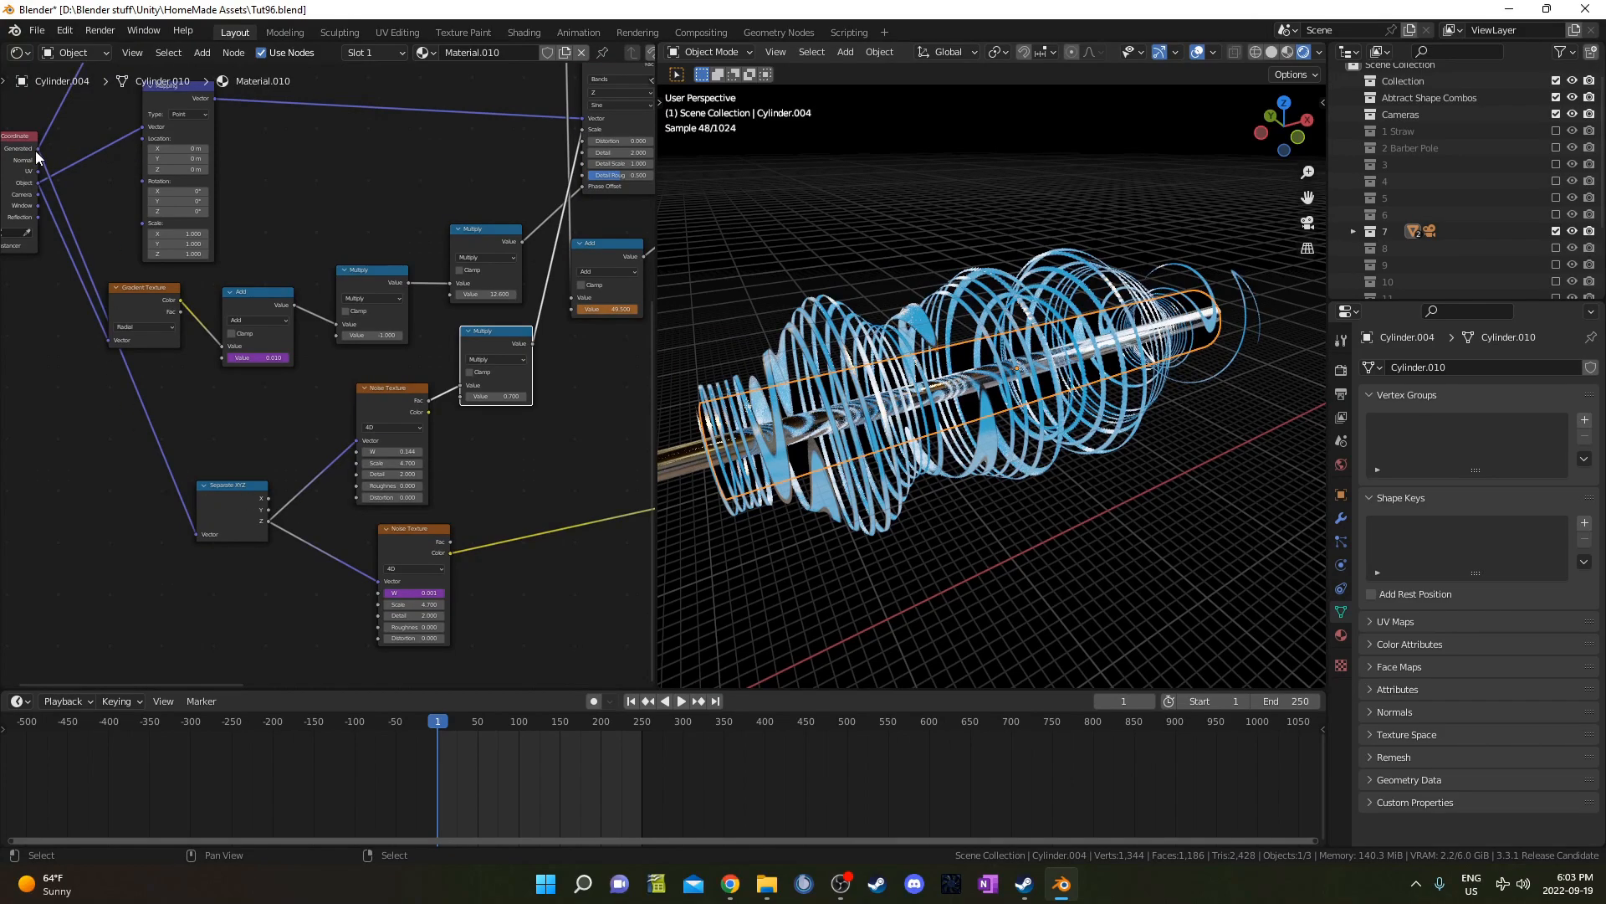
{"action": "left_click", "coordinate": [230, 511]}
{"action": "scroll", "coordinate": [243, 535], "scroll_direction": "up", "scroll_amount": 2}
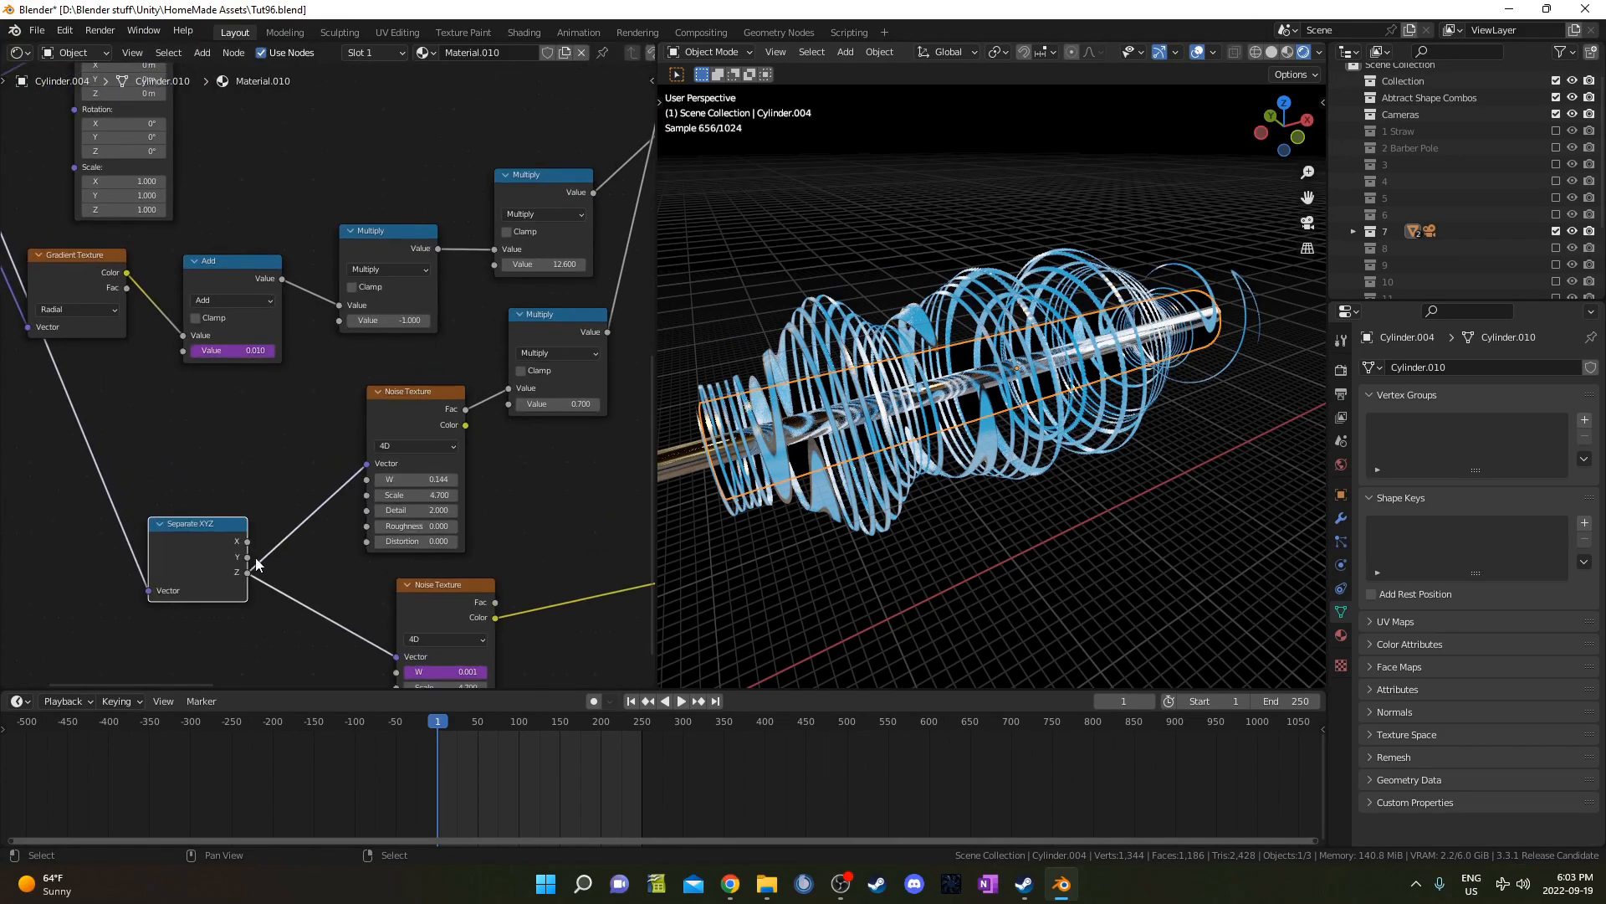
{"action": "middle_click_drag", "start_coordinate": [410, 386], "coordinate": [326, 412]}
{"action": "middle_click_drag", "start_coordinate": [369, 487], "coordinate": [296, 362]}
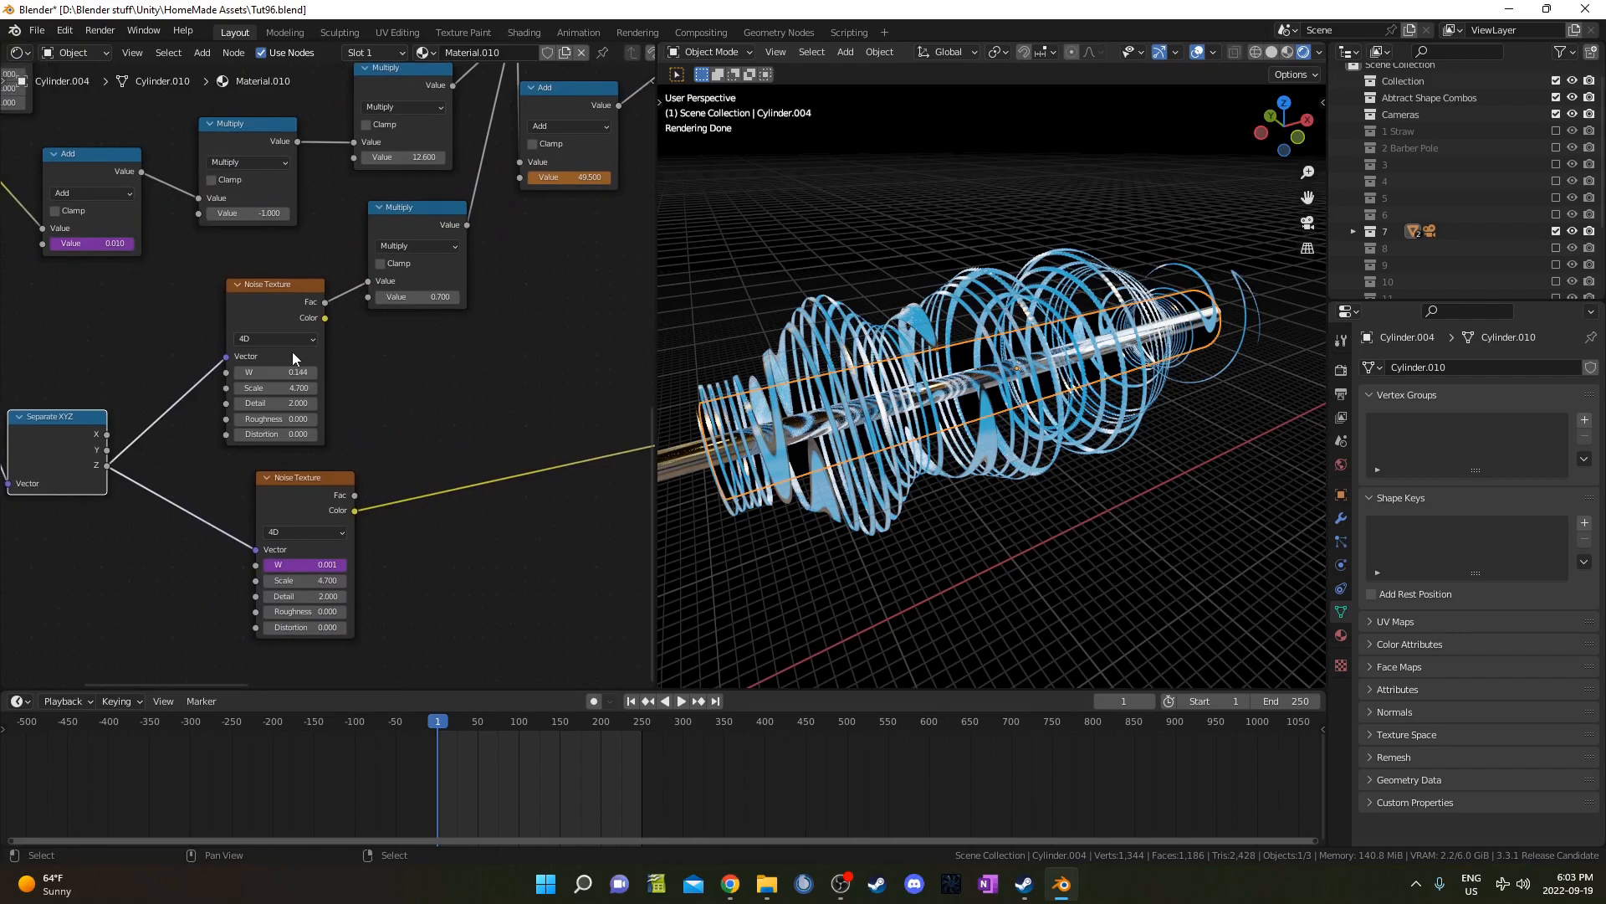
{"action": "middle_click_drag", "start_coordinate": [385, 290], "coordinate": [309, 504]}
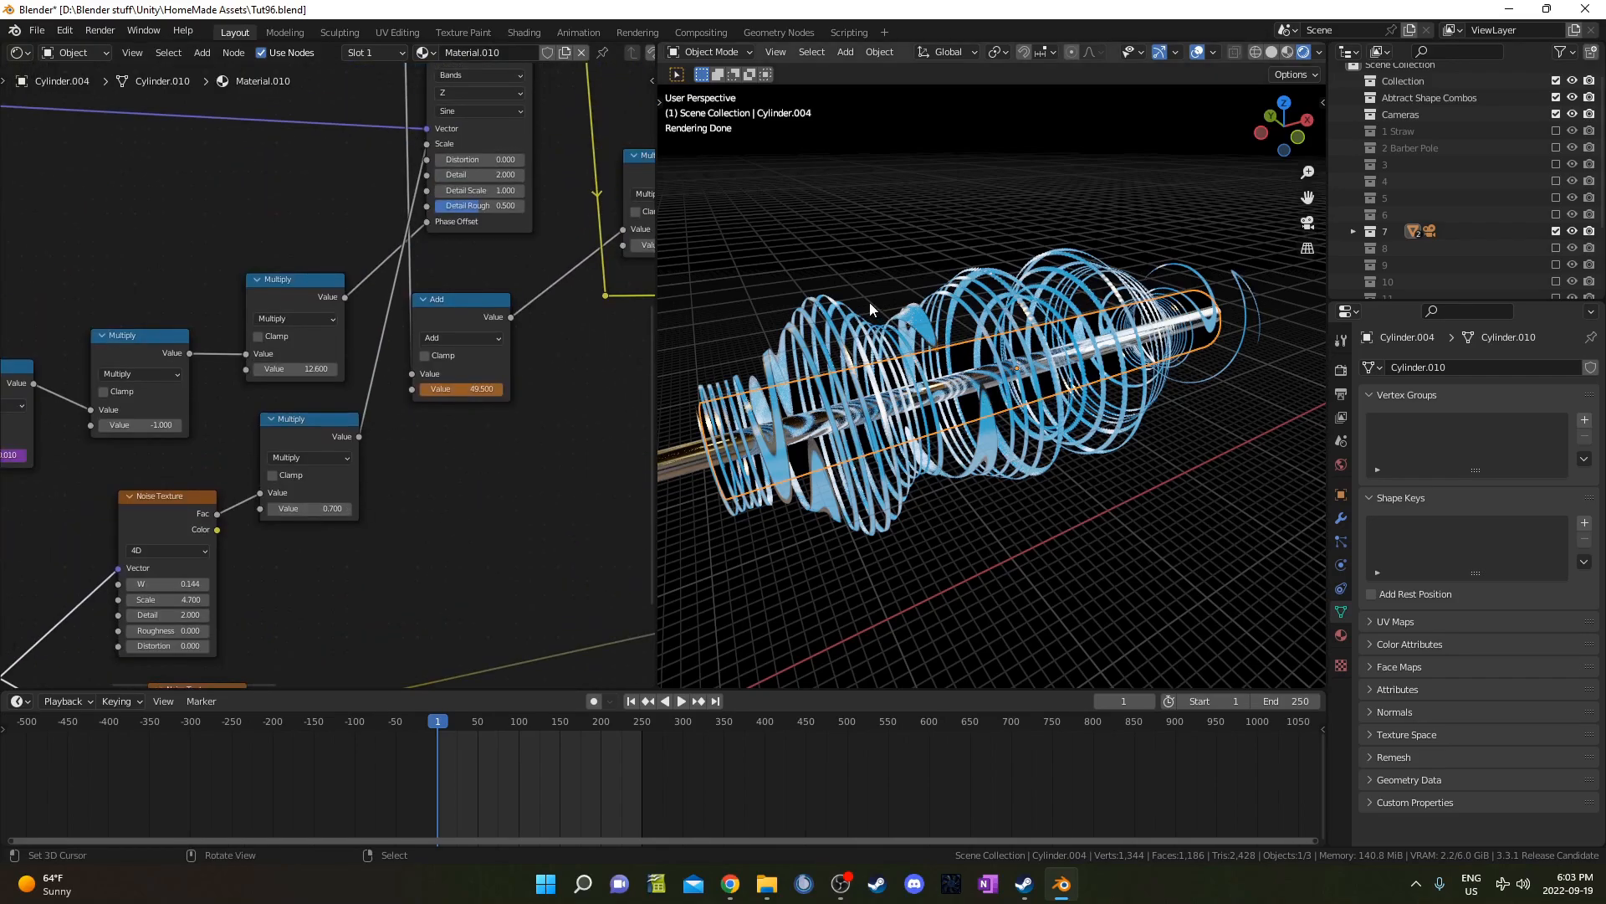
{"action": "middle_click_drag", "start_coordinate": [343, 353], "coordinate": [354, 511]}
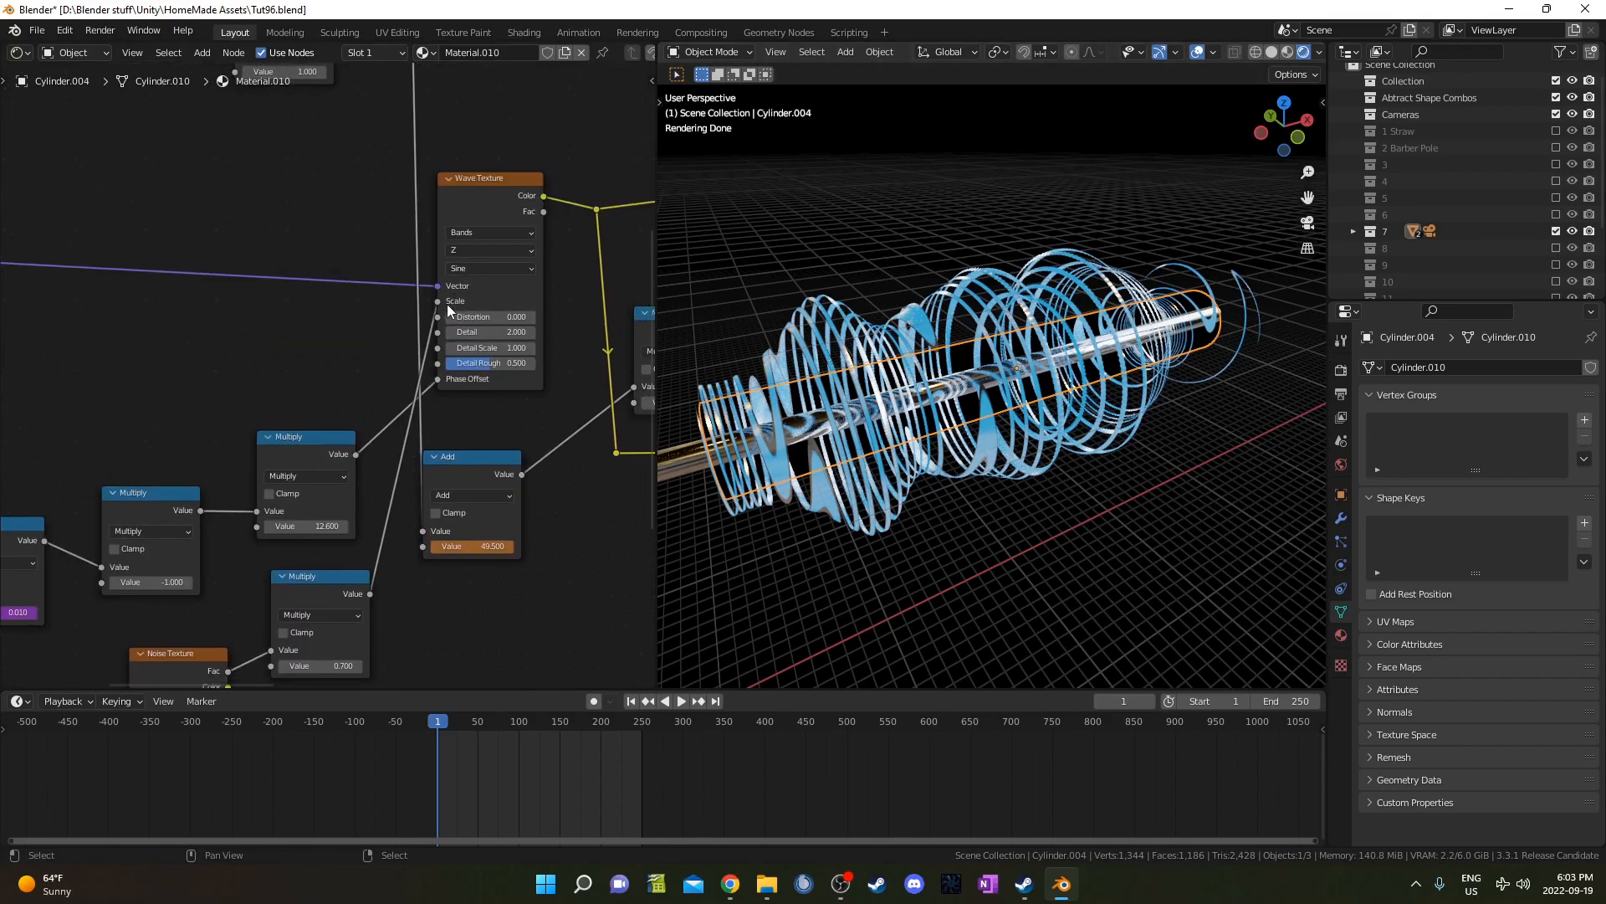
- Inspect the winding of Cylinder.004's spiral up close from several angles
{"action": "middle_click_drag", "start_coordinate": [845, 351], "coordinate": [806, 333]}
{"action": "mouse_move", "coordinate": [1088, 412]}
{"action": "middle_mouse_down"}
{"action": "mouse_move", "coordinate": [1043, 403]}
{"action": "mouse_move", "coordinate": [1067, 415]}
{"action": "middle_mouse_up"}
{"action": "scroll", "coordinate": [1004, 435], "scroll_direction": "up", "scroll_amount": 2}
{"action": "middle_click_drag", "start_coordinate": [979, 456], "coordinate": [954, 494]}
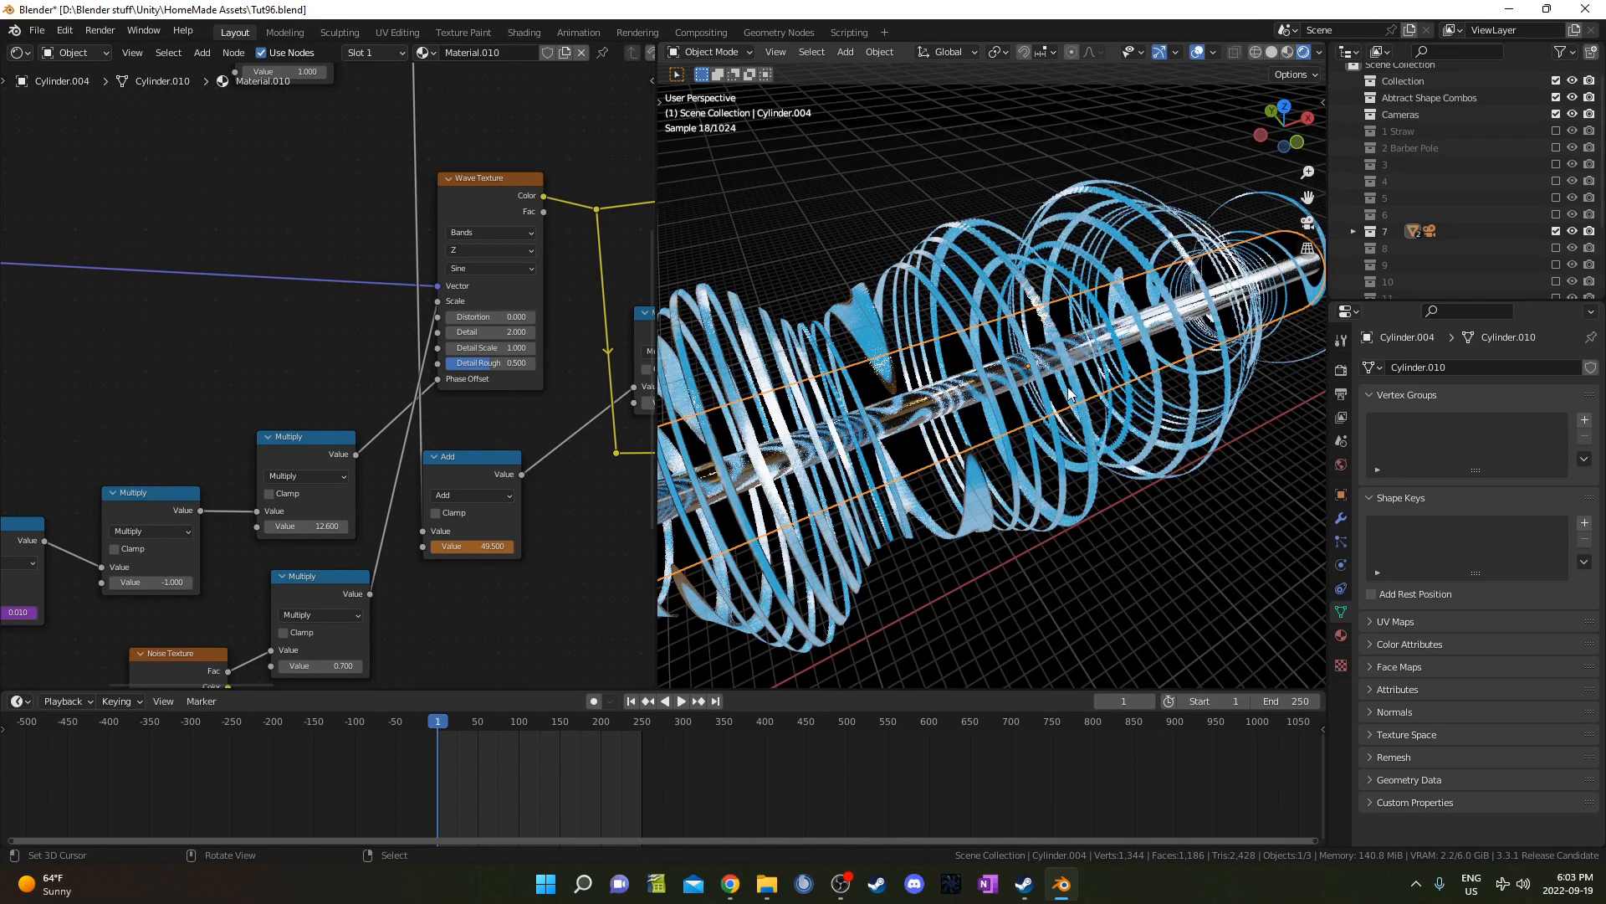
{"action": "middle_click_drag", "start_coordinate": [1068, 393], "coordinate": [1037, 402]}
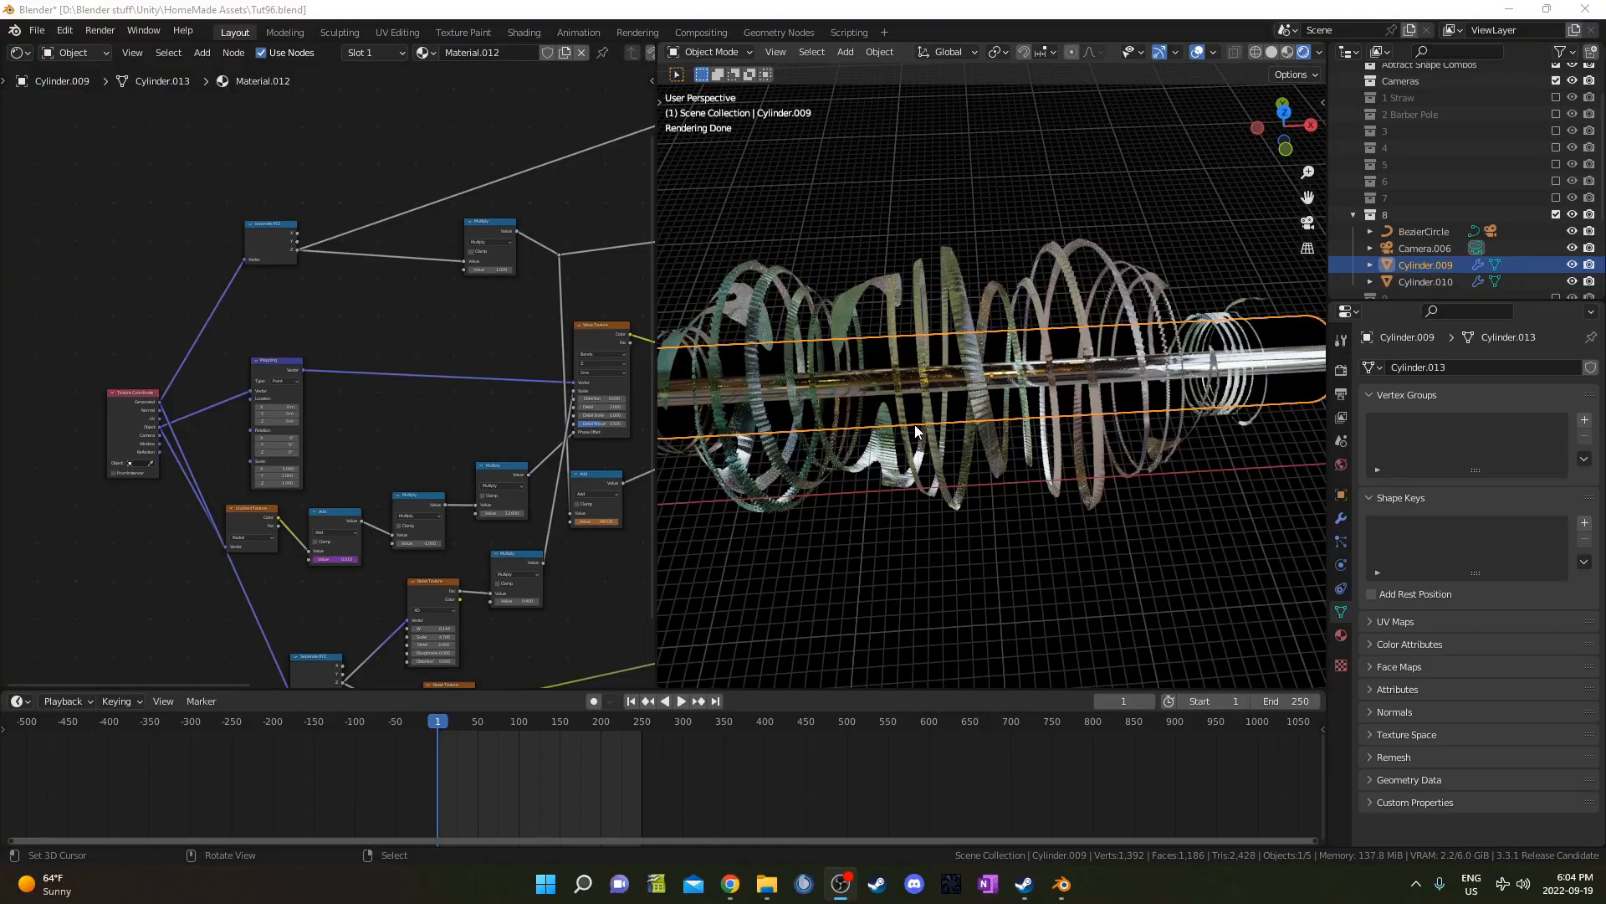
- Preview the Separate XYZ node of Cylinder.009's Material.012 on the mesh and view its gradient along the whole cylinder
{"action": "middle_click_drag", "start_coordinate": [916, 425], "coordinate": [948, 409]}
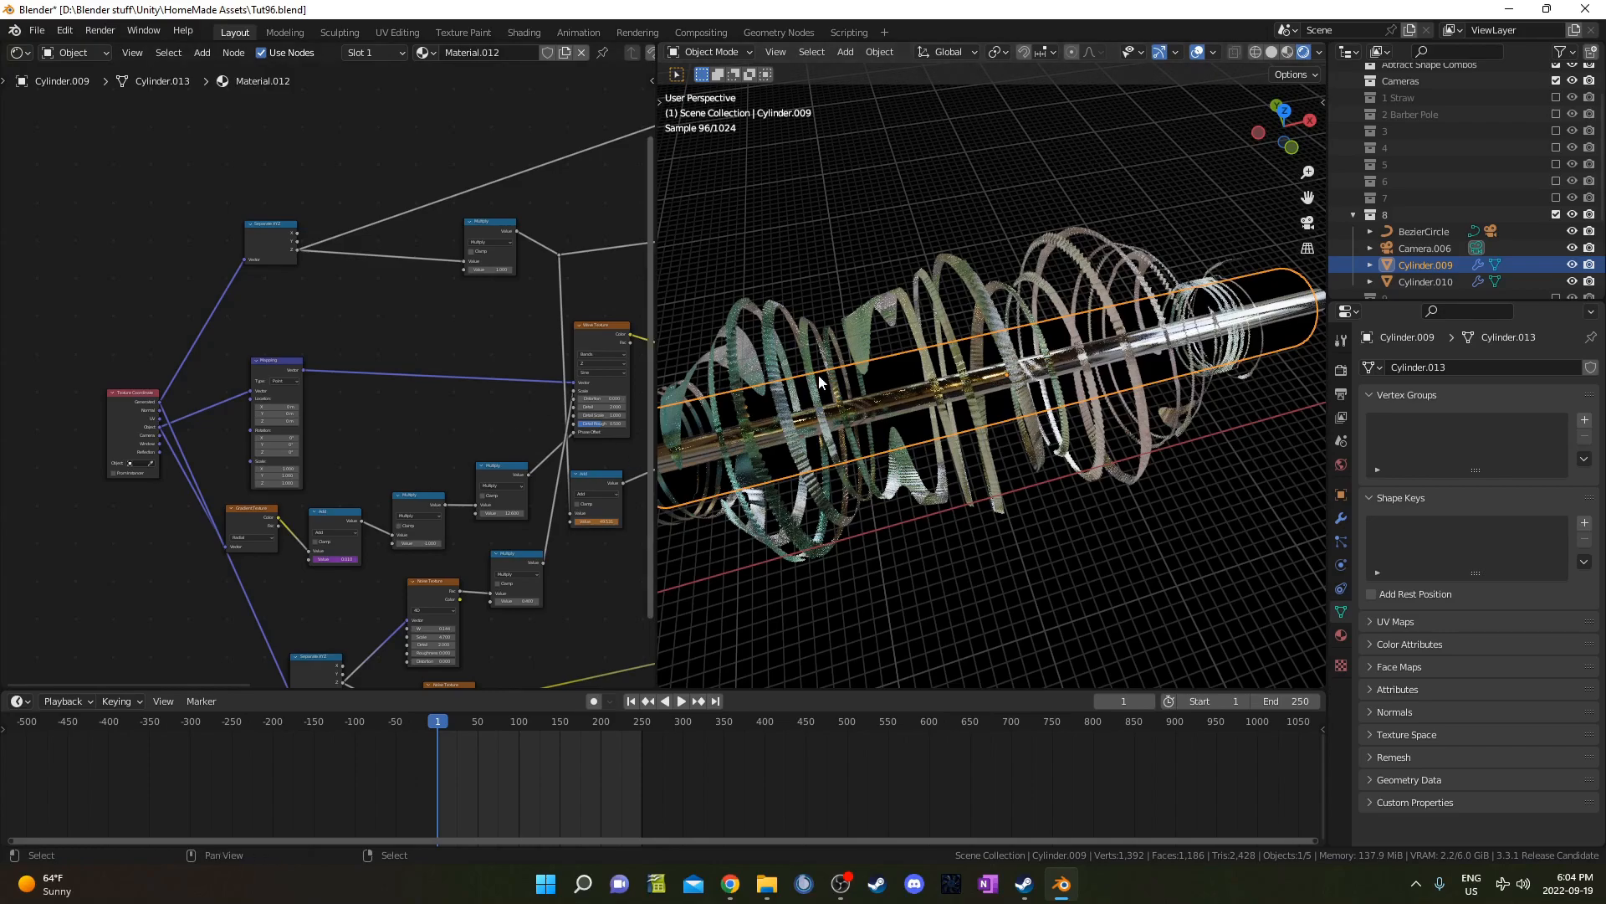
{"action": "scroll", "coordinate": [269, 409], "scroll_direction": "up", "scroll_amount": 3}
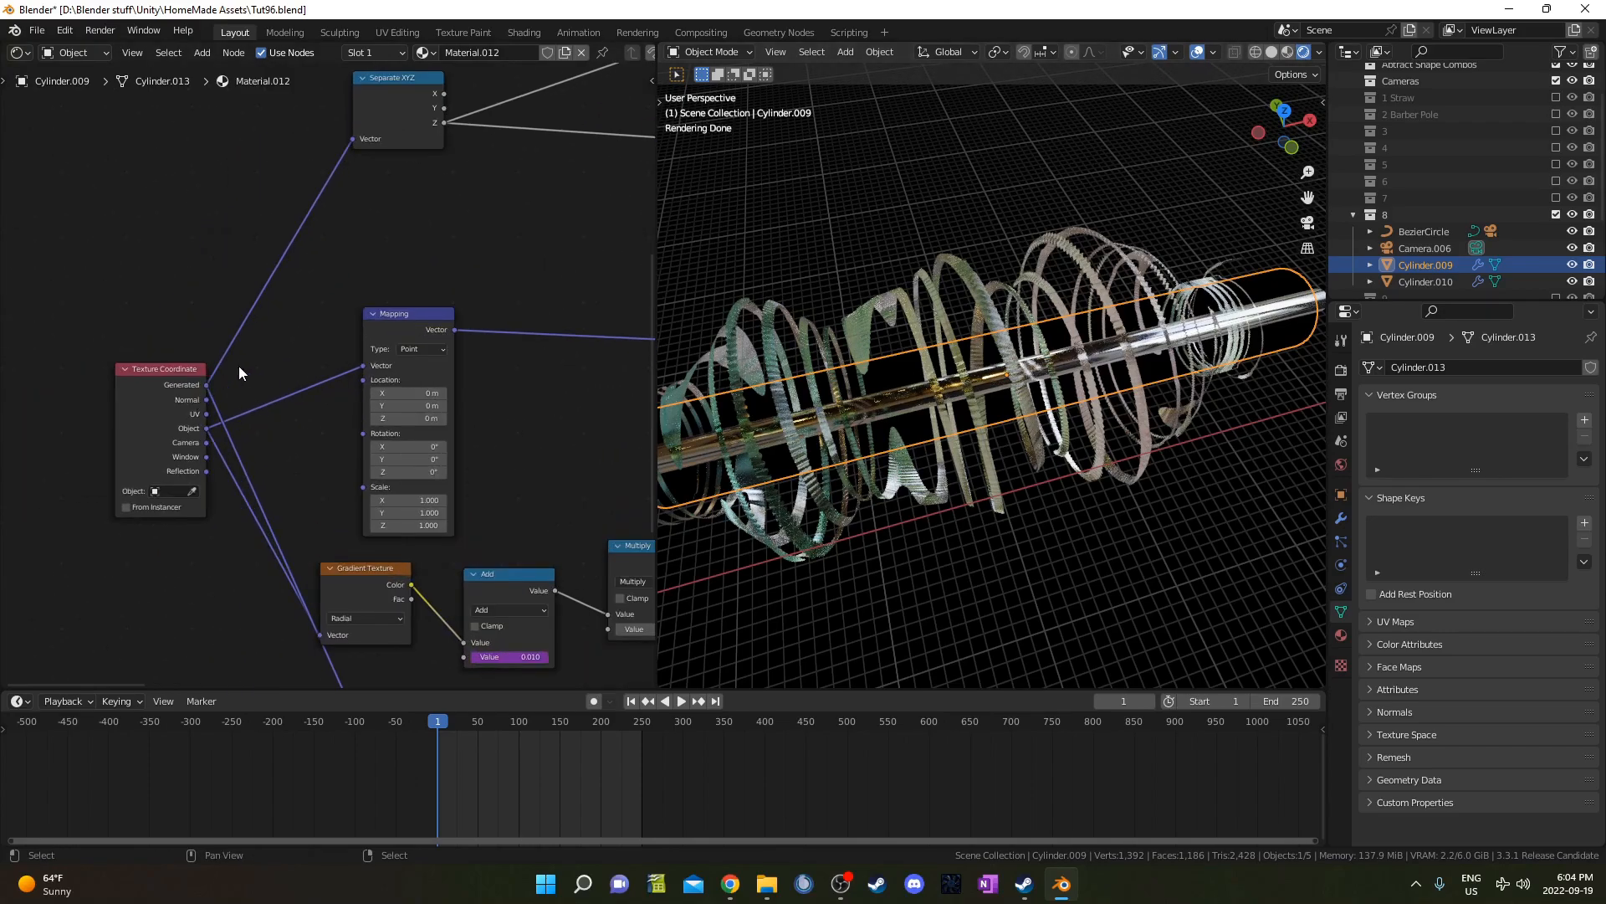
{"action": "middle_click_drag", "start_coordinate": [223, 374], "coordinate": [163, 485]}
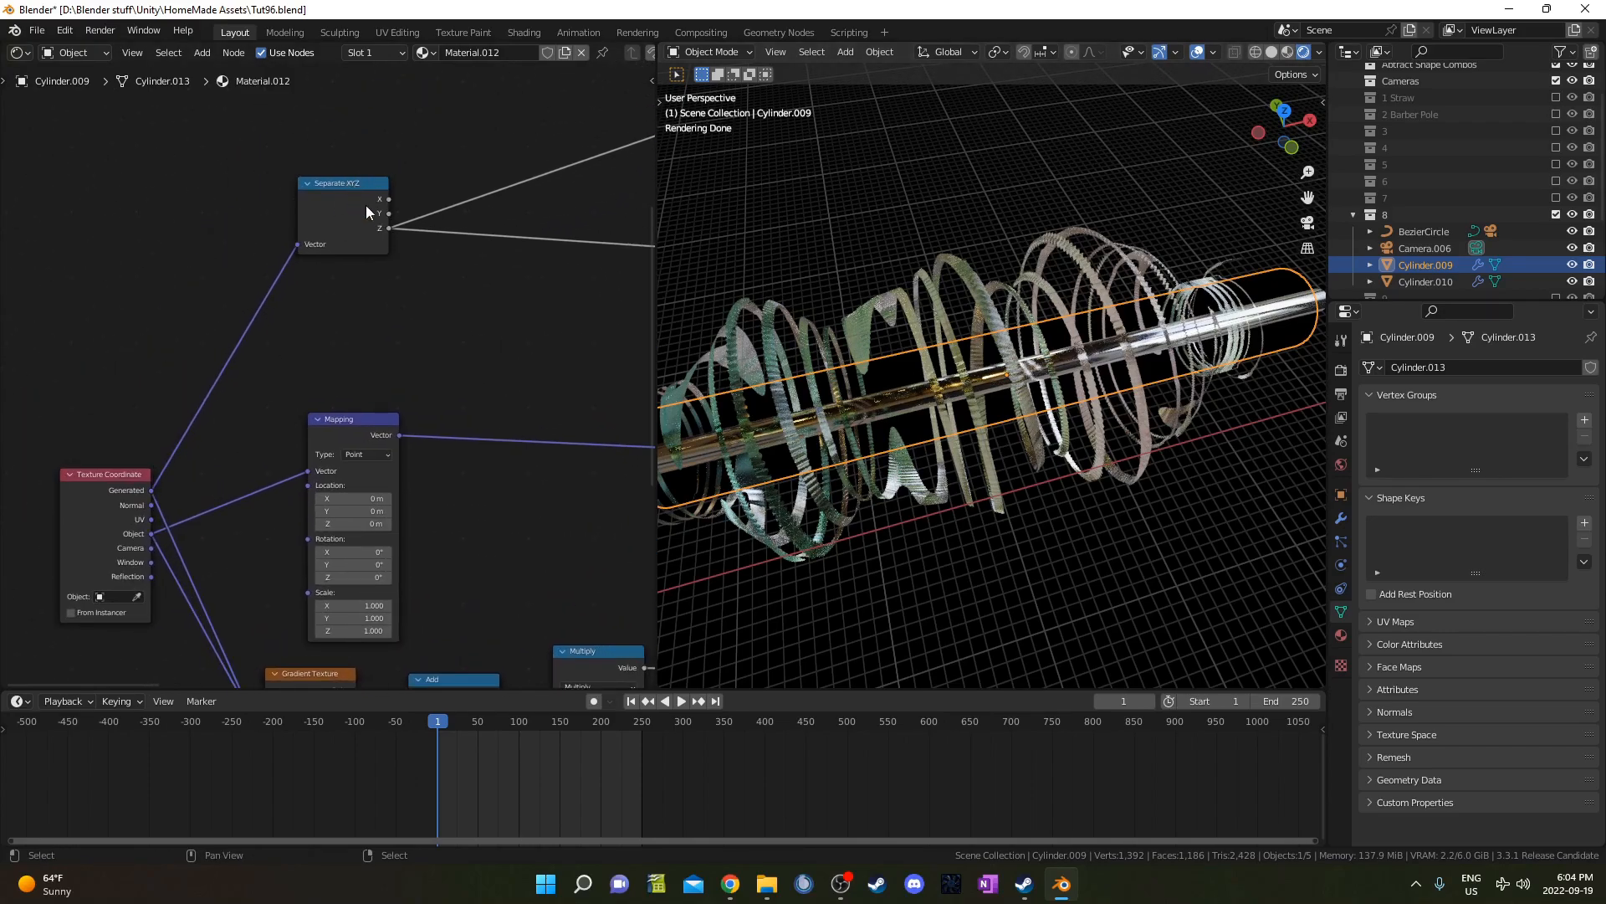
{"action": "middle_click_drag", "start_coordinate": [456, 233], "coordinate": [287, 315]}
{"action": "left_click", "coordinate": [201, 262], "text": "ctrl+shift"}
{"action": "left_click", "coordinate": [202, 262], "text": "ctrl+shift"}
{"action": "left_click", "coordinate": [201, 262], "text": "ctrl+shift"}
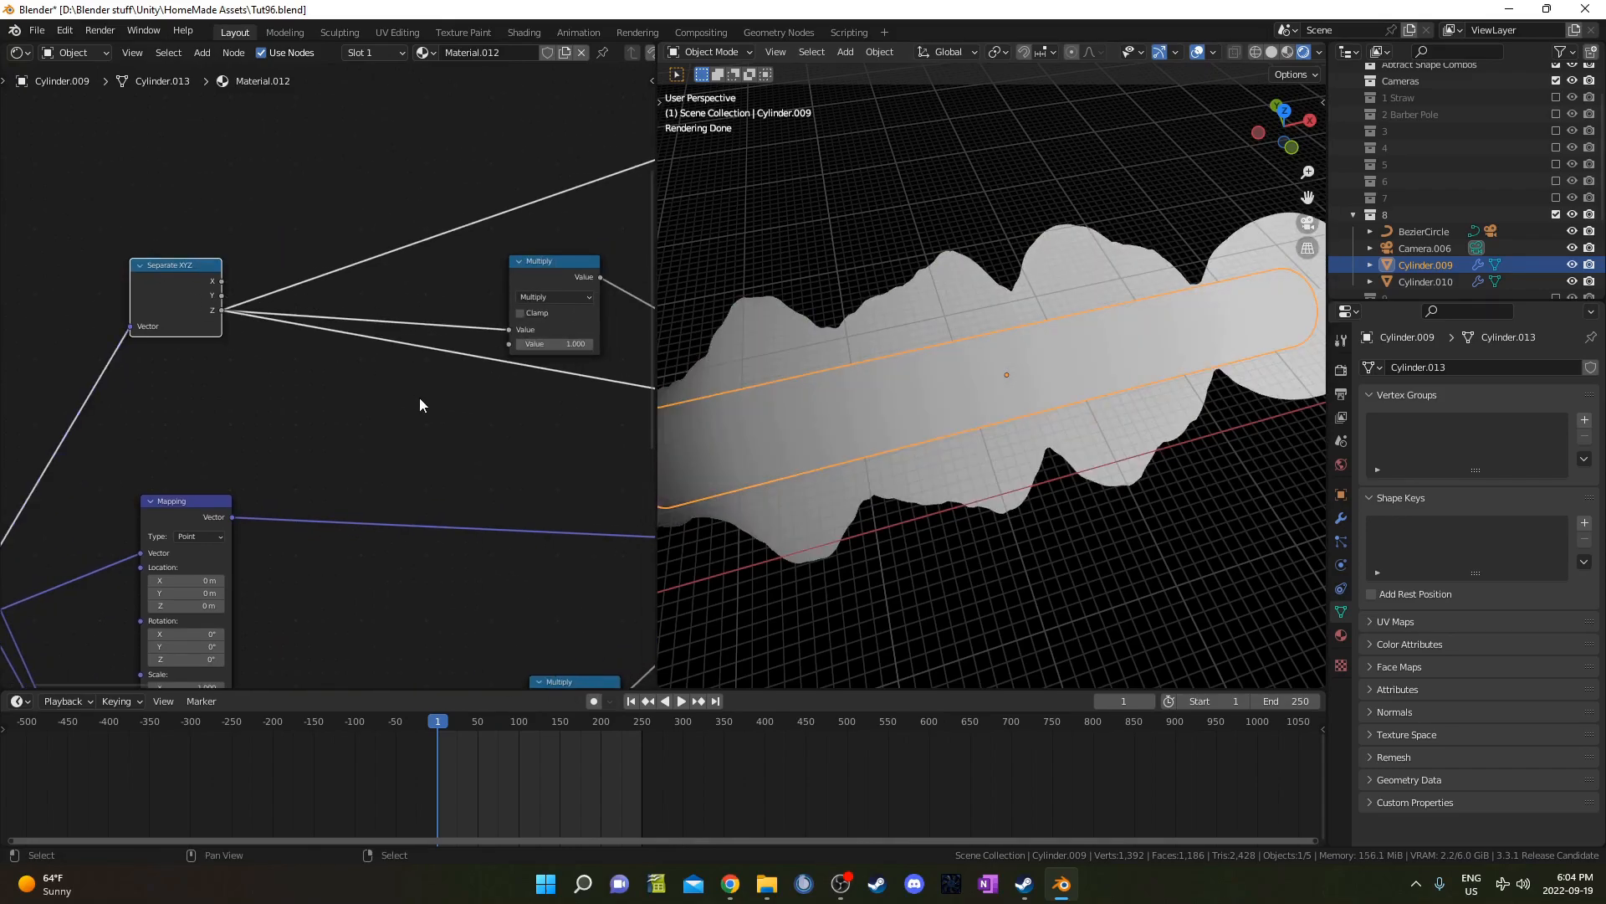
{"action": "scroll", "coordinate": [419, 398], "scroll_direction": "down", "scroll_amount": 2}
{"action": "scroll", "coordinate": [940, 409], "scroll_direction": "down", "scroll_amount": 3}
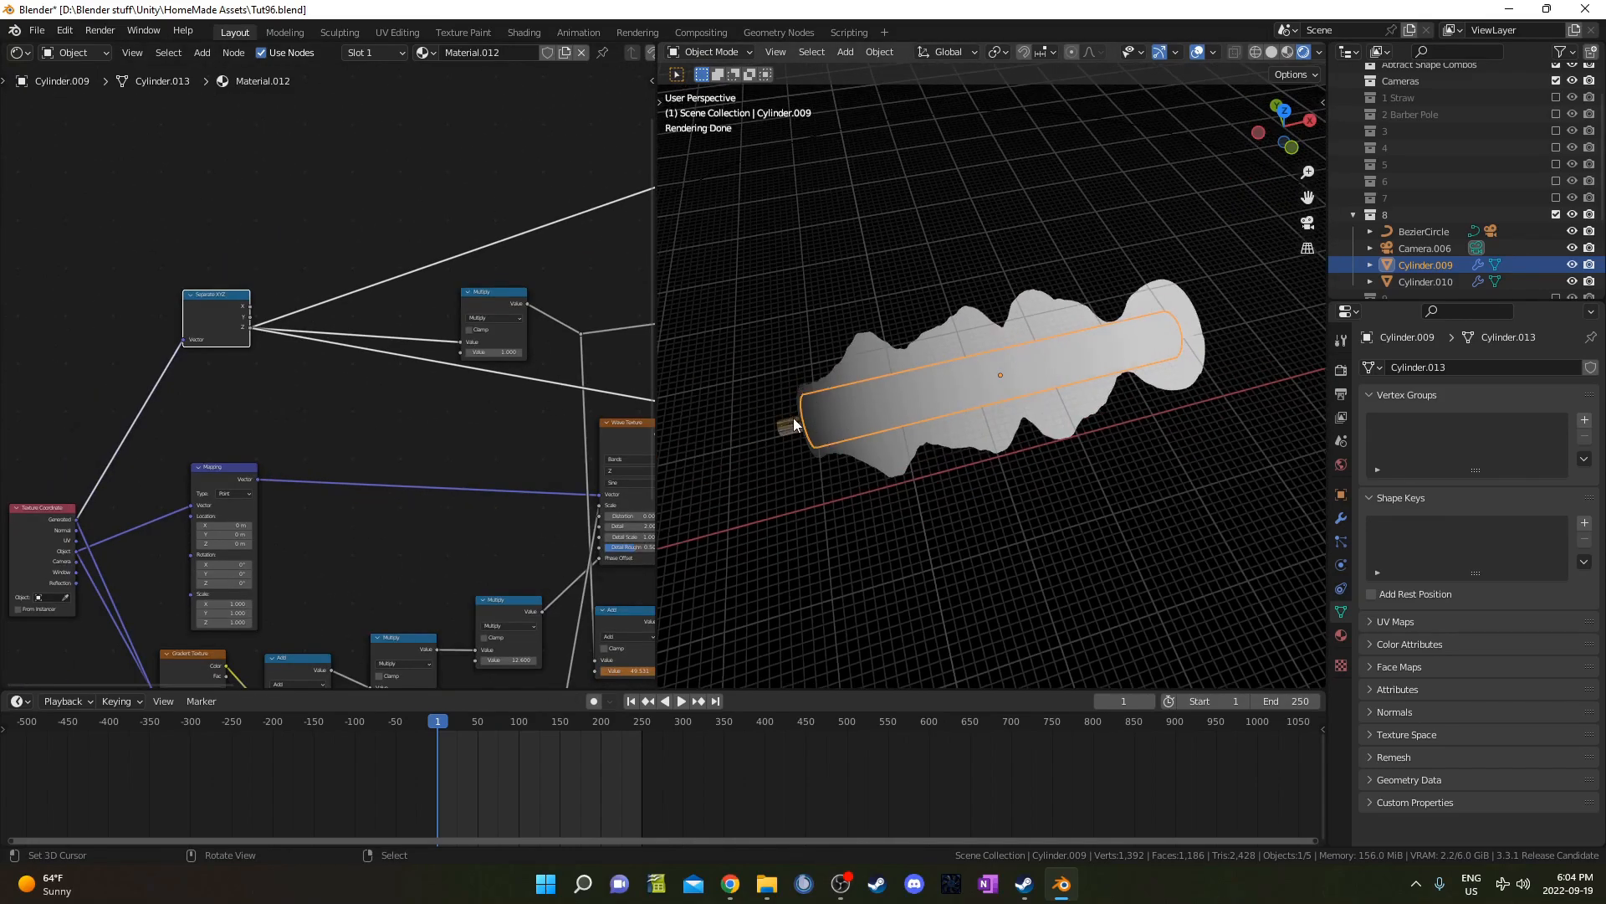
- Preview the nodes following Separate XYZ in Material.012 up to the ColorRamp, and examine the ramp's colours and HSV interpolation
{"action": "middle_click_drag", "start_coordinate": [602, 360], "coordinate": [28, 324]}
{"action": "scroll", "coordinate": [259, 406], "scroll_direction": "up", "scroll_amount": 6}
{"action": "left_click", "coordinate": [257, 198], "text": "ctrl+shift"}
{"action": "left_click", "coordinate": [464, 341], "text": "ctrl+shift"}
{"action": "scroll", "coordinate": [393, 417], "scroll_direction": "up", "scroll_amount": 5}
{"action": "scroll", "coordinate": [335, 381], "scroll_direction": "down", "scroll_amount": 4}
{"action": "scroll", "coordinate": [421, 408], "scroll_direction": "down", "scroll_amount": 1}
{"action": "left_click", "coordinate": [355, 248], "text": "ctrl+shift"}
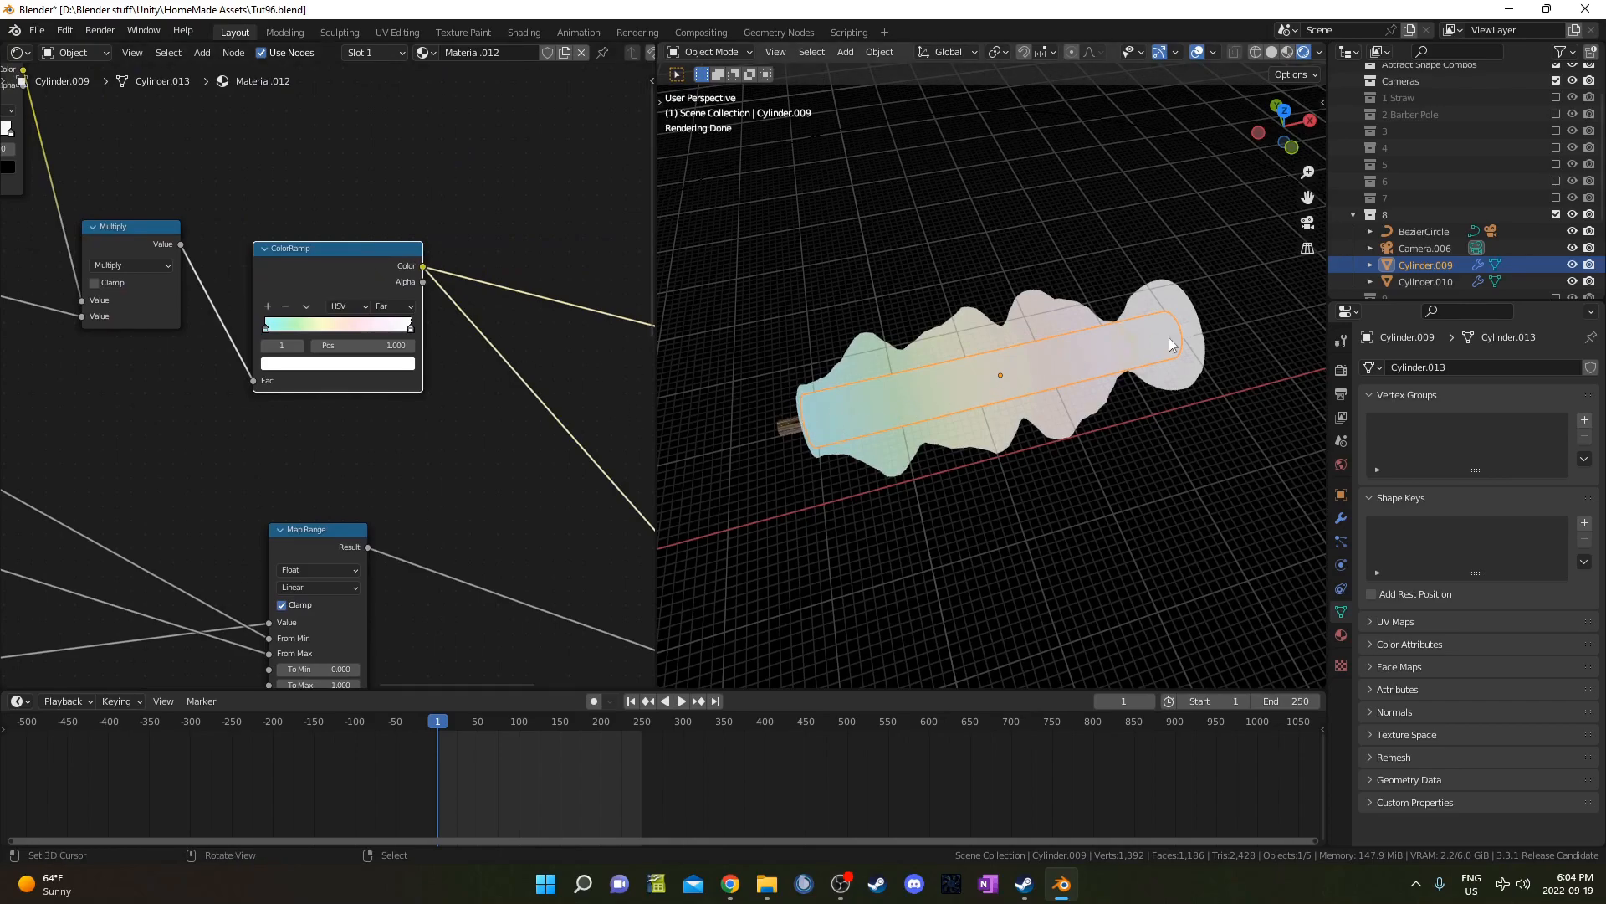
{"action": "scroll", "coordinate": [251, 322], "scroll_direction": "up", "scroll_amount": 2}
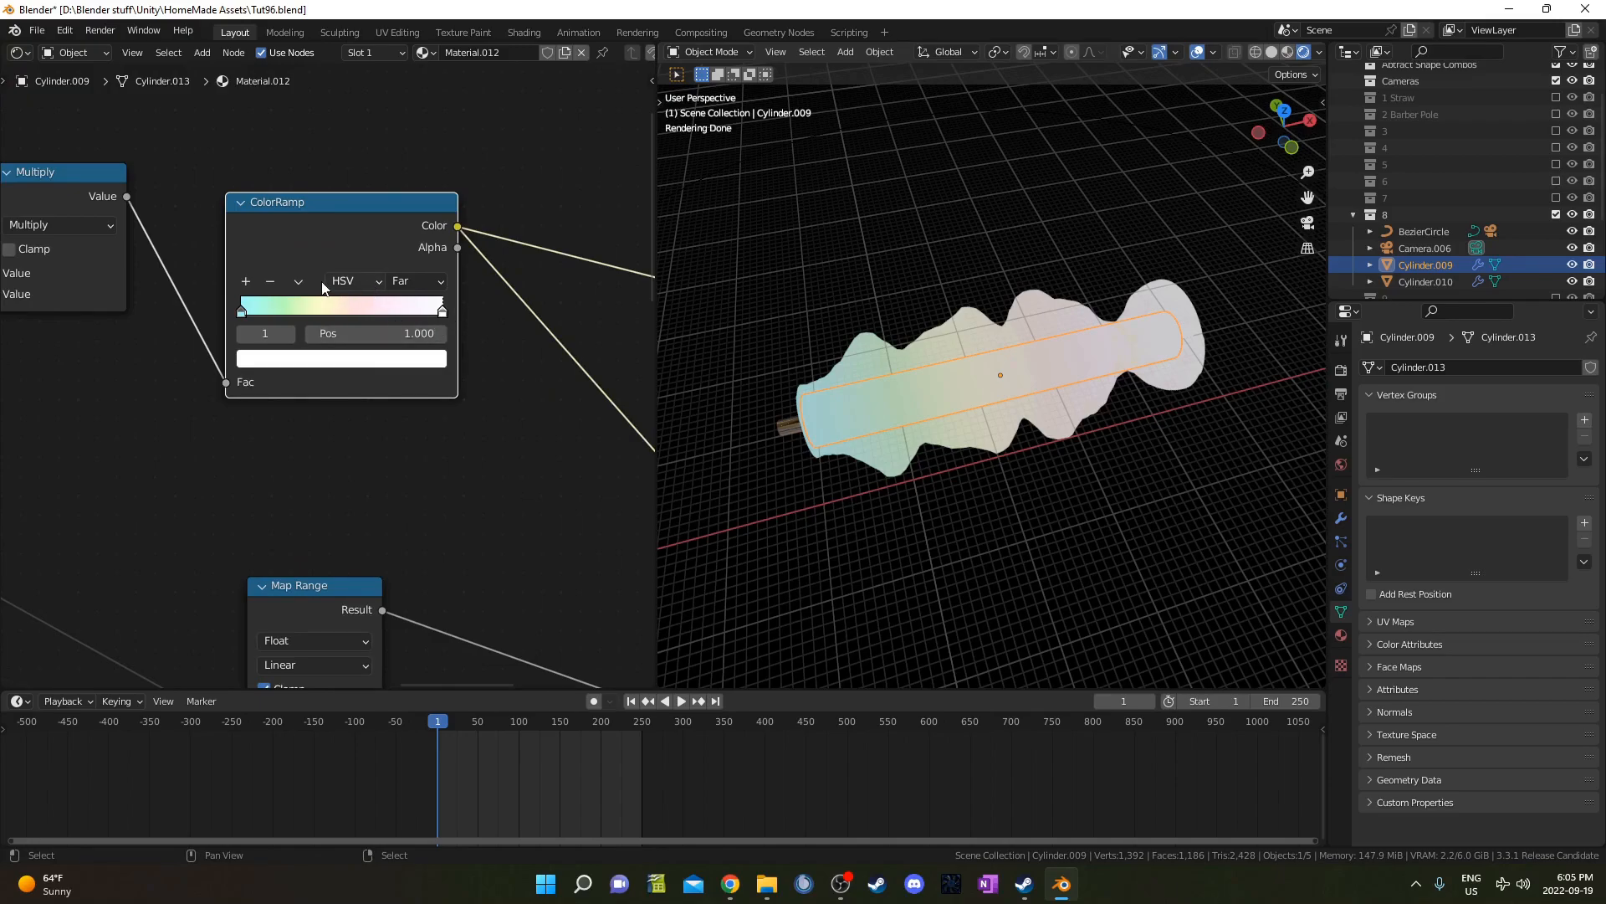
- Follow the ColorRamp's Color output to the Principled BSDF's Base Color in Material.012
{"action": "scroll", "coordinate": [450, 492], "scroll_direction": "down", "scroll_amount": 2}
{"action": "middle_click_drag", "start_coordinate": [495, 496], "coordinate": [383, 392]}
{"action": "scroll", "coordinate": [383, 391], "scroll_direction": "down", "scroll_amount": 3}
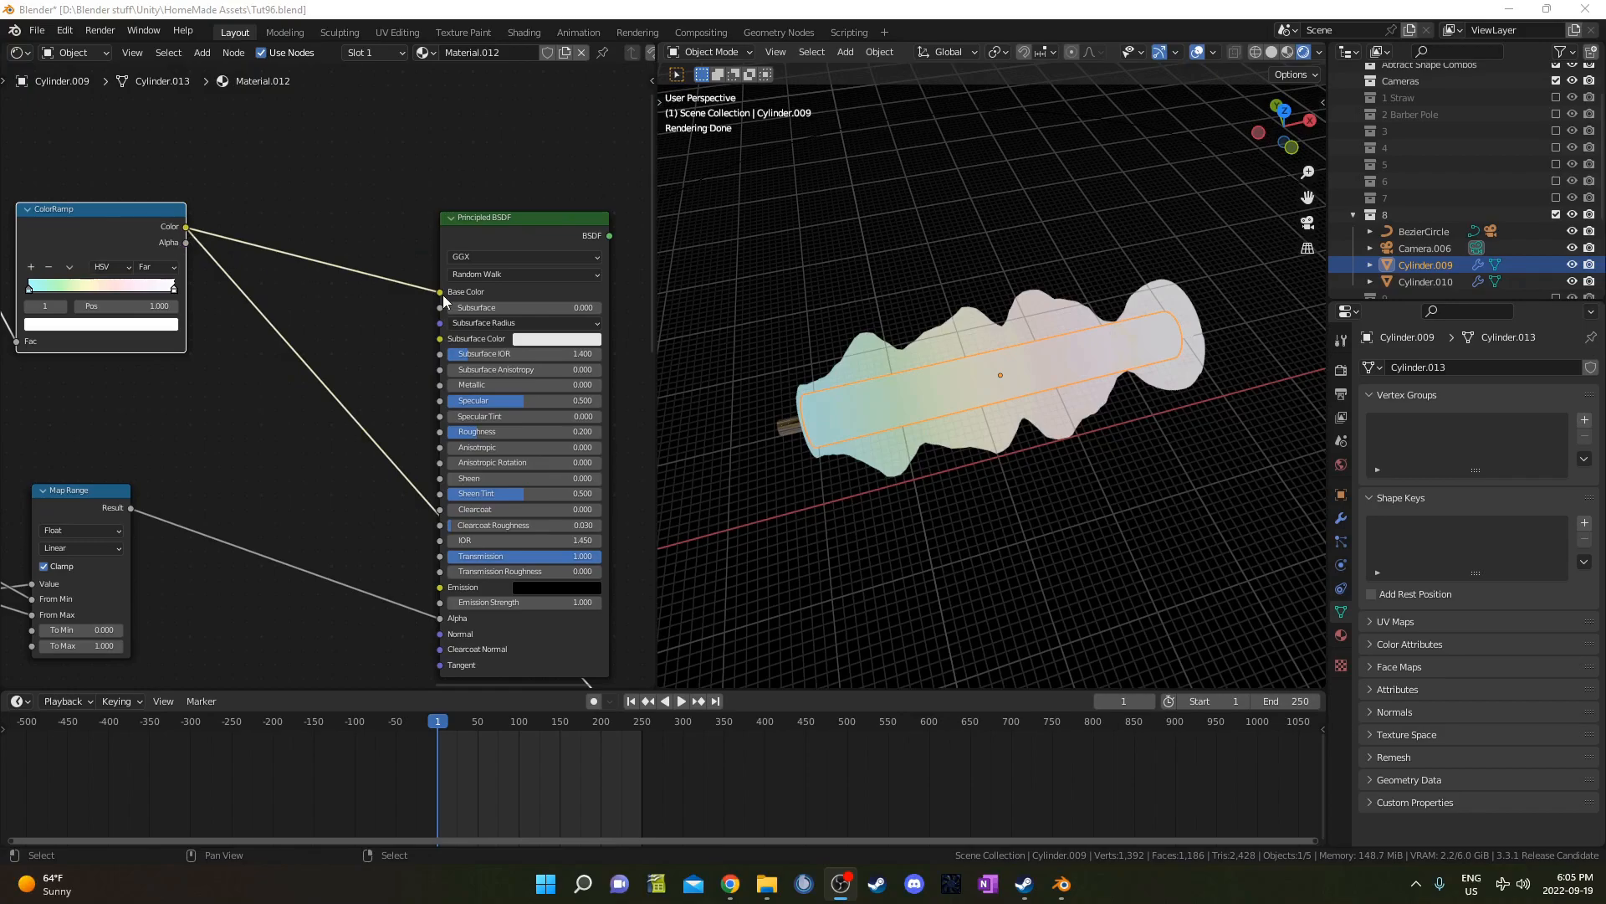
{"action": "scroll", "coordinate": [510, 303], "scroll_direction": "up", "scroll_amount": 1}
{"action": "middle_click_drag", "start_coordinate": [510, 303], "coordinate": [433, 248]}
- Send the Principled BSDF back to the material output to show the shaded spiral, and examine its Transmission setting
{"action": "left_click", "coordinate": [474, 178], "text": "ctrl+shift"}
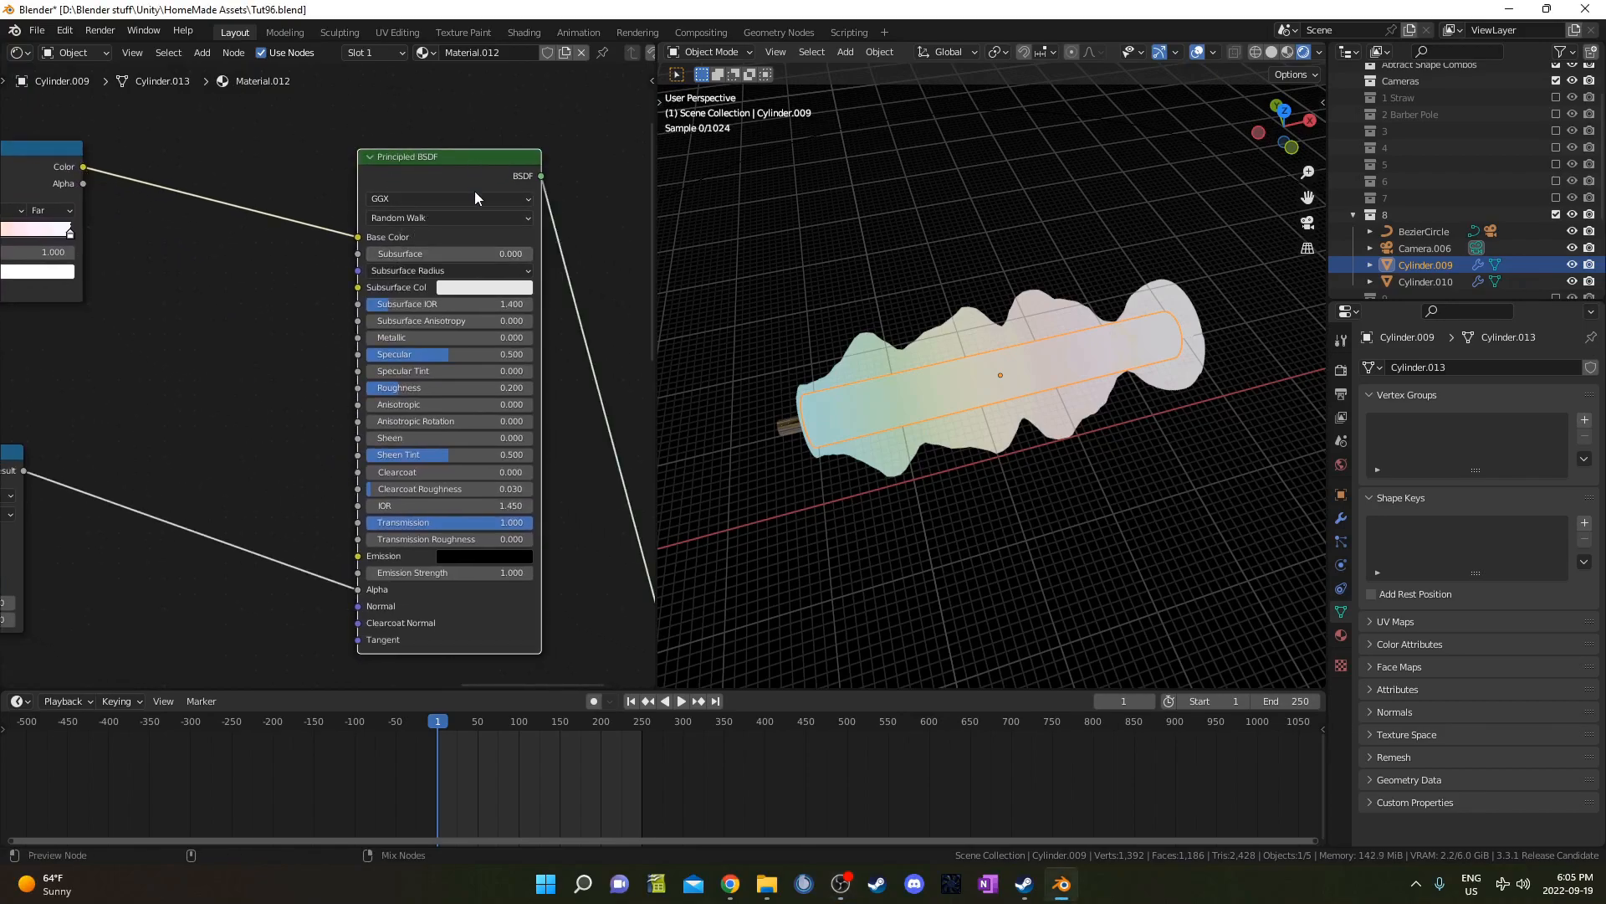
{"action": "middle_click_drag", "start_coordinate": [391, 416], "coordinate": [355, 305]}
{"action": "scroll", "coordinate": [347, 365], "scroll_direction": "up", "scroll_amount": 5}
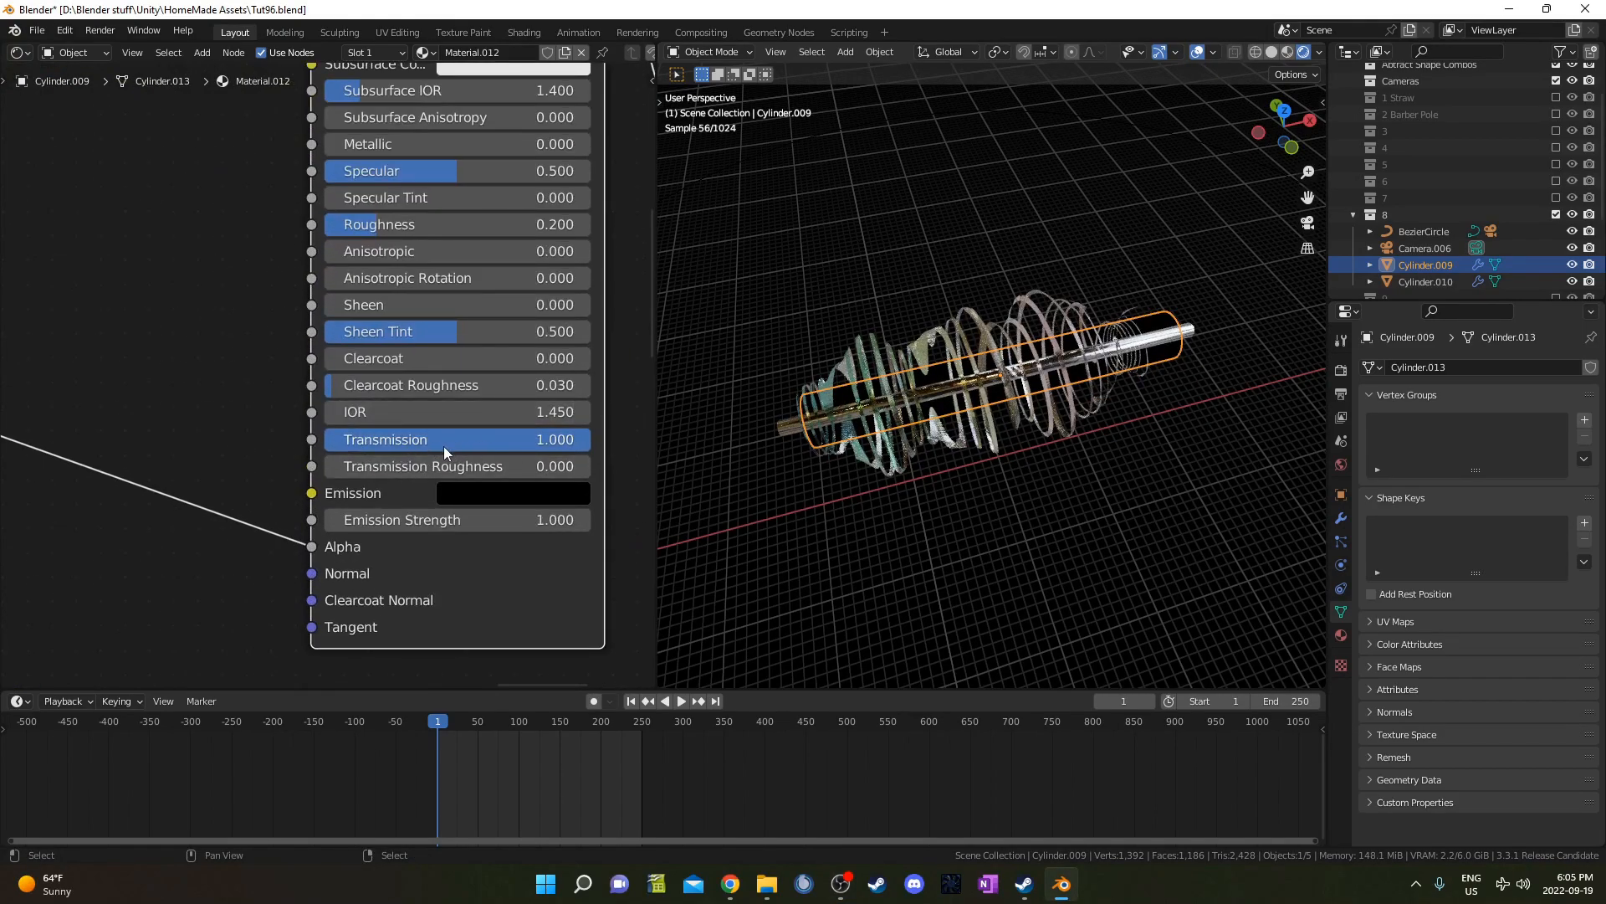